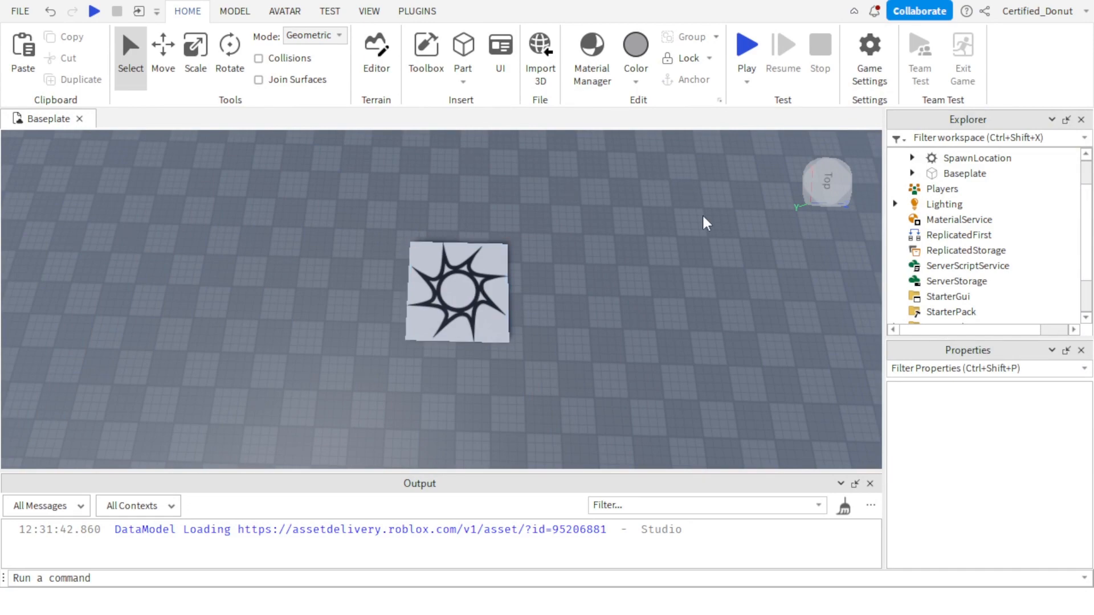
pyautogui.moveTo(459, 313)
pyautogui.mouseDown()
pyautogui.moveTo(443, 299)
pyautogui.moveTo(453, 299)
pyautogui.mouseUp()
pyautogui.click(683, 373)
pyautogui.moveTo(682, 373); pyautogui.dragTo(553, 327, button='right')
pyautogui.press('w')
pyautogui.press('d')
pyautogui.moveTo(200, 313); pyautogui.dragTo(525, 464)
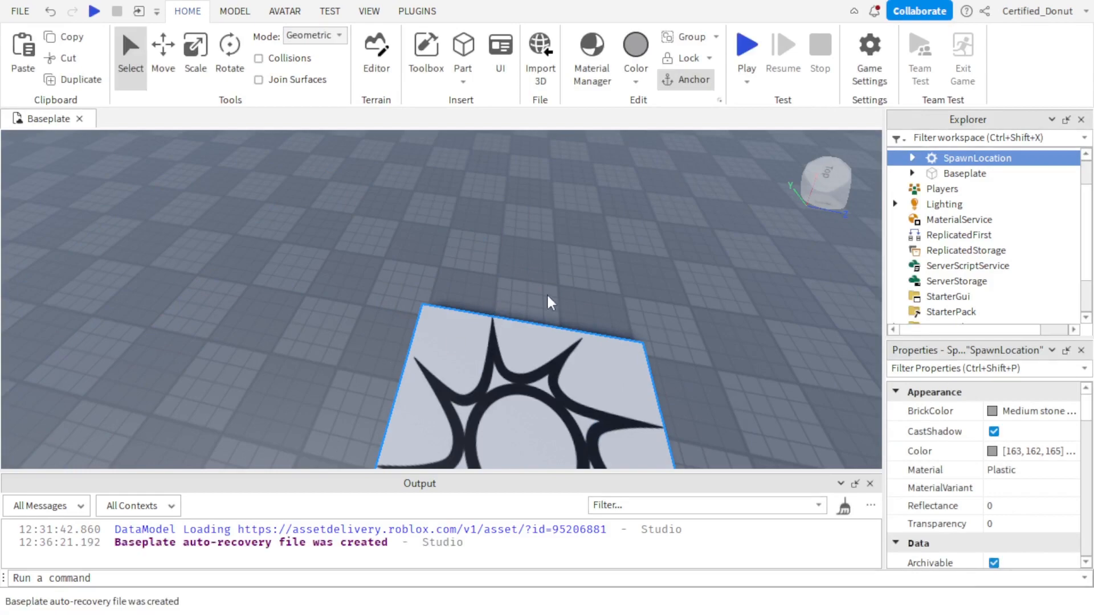
pyautogui.moveTo(549, 296); pyautogui.dragTo(570, 286, button='right')
pyautogui.click(574, 287)
pyautogui.press('s')
pyautogui.moveTo(295, 352); pyautogui.dragTo(321, 330)
pyautogui.moveTo(388, 319); pyautogui.dragTo(386, 305)
pyautogui.click(457, 325)
pyautogui.press('d')
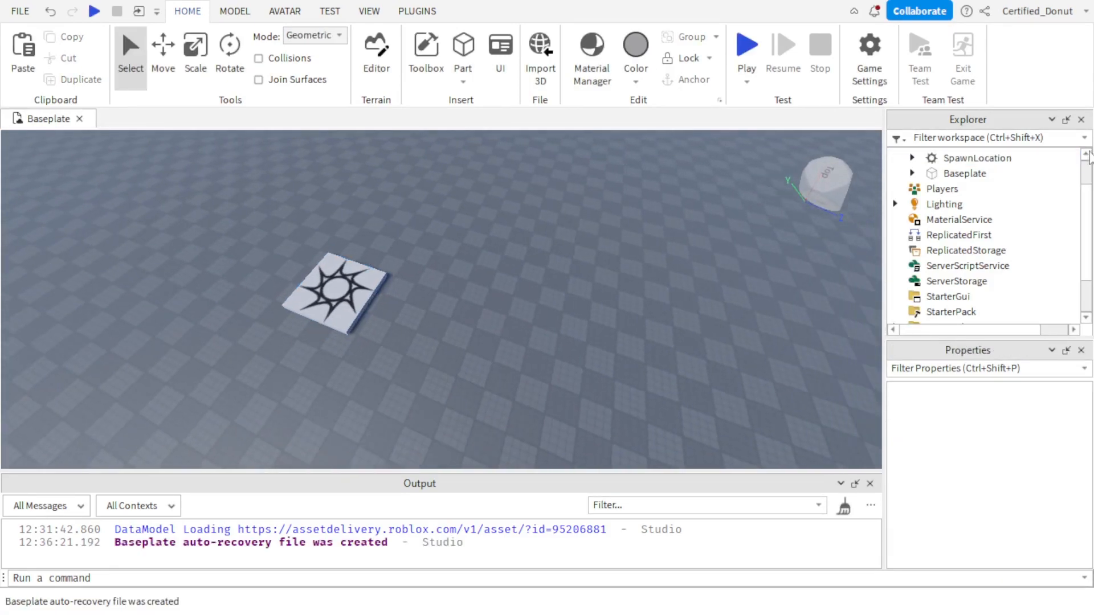
# Insert a ModuleScript into Workspace.
pyautogui.scroll(2, 1071, 194)
pyautogui.scroll(5, 513, 341)
pyautogui.scroll(-4, 684, 297)
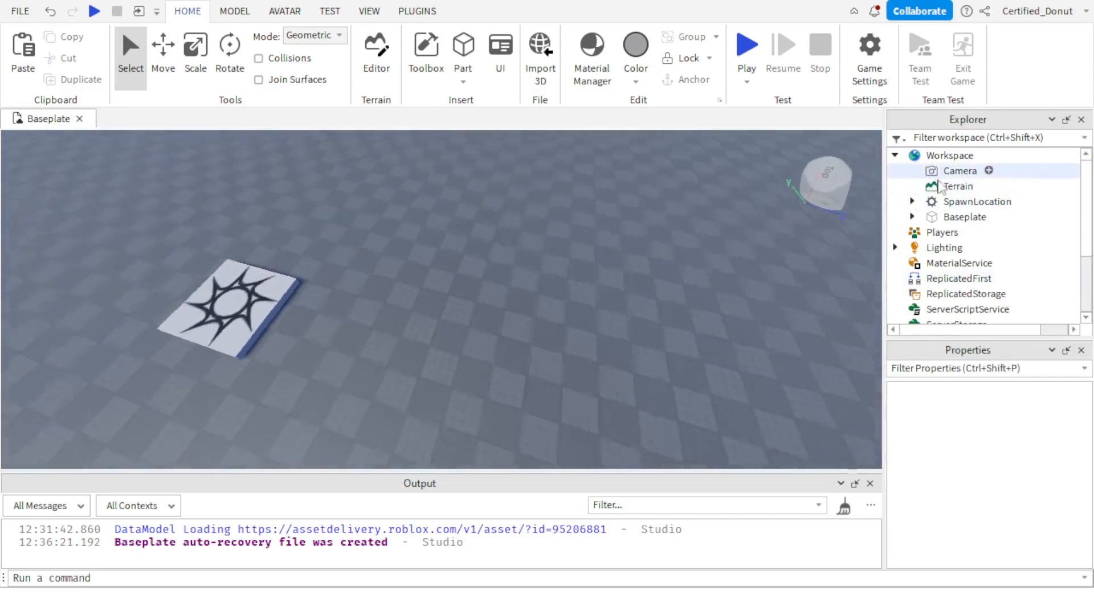
pyautogui.press('s')
pyautogui.press('a')
pyautogui.press('d')
pyautogui.press('a')
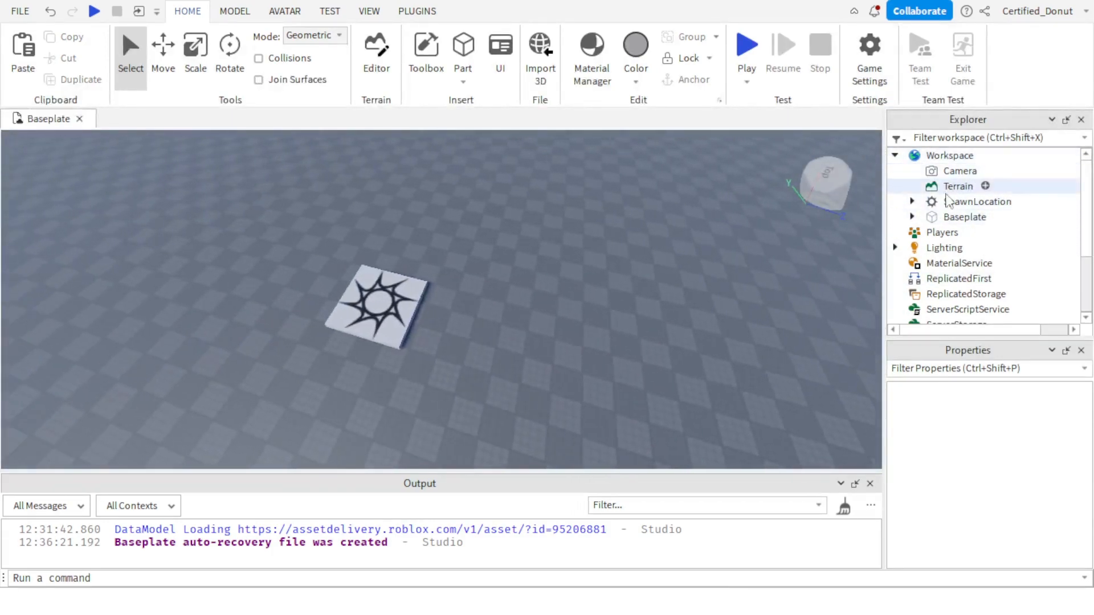
pyautogui.click(986, 155)
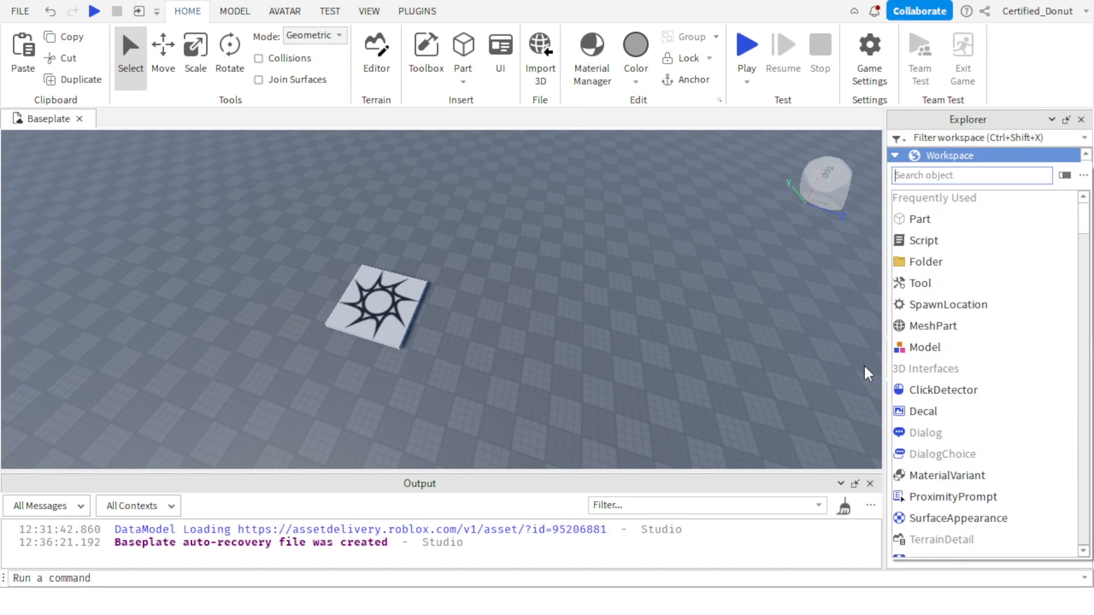
pyautogui.write('module')
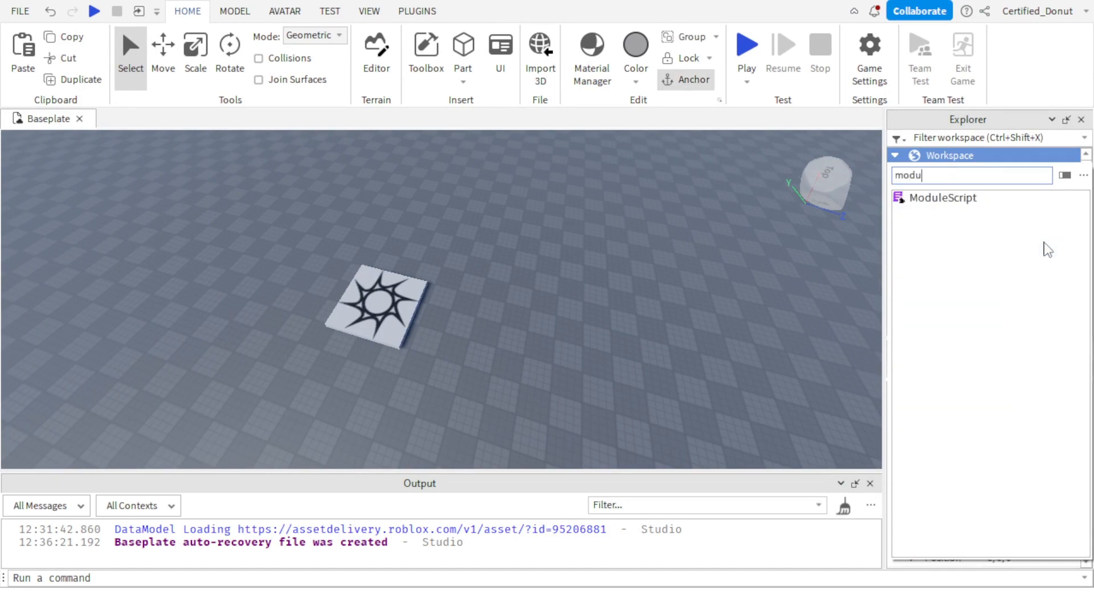
pyautogui.click(956, 208)
pyautogui.click(970, 219)
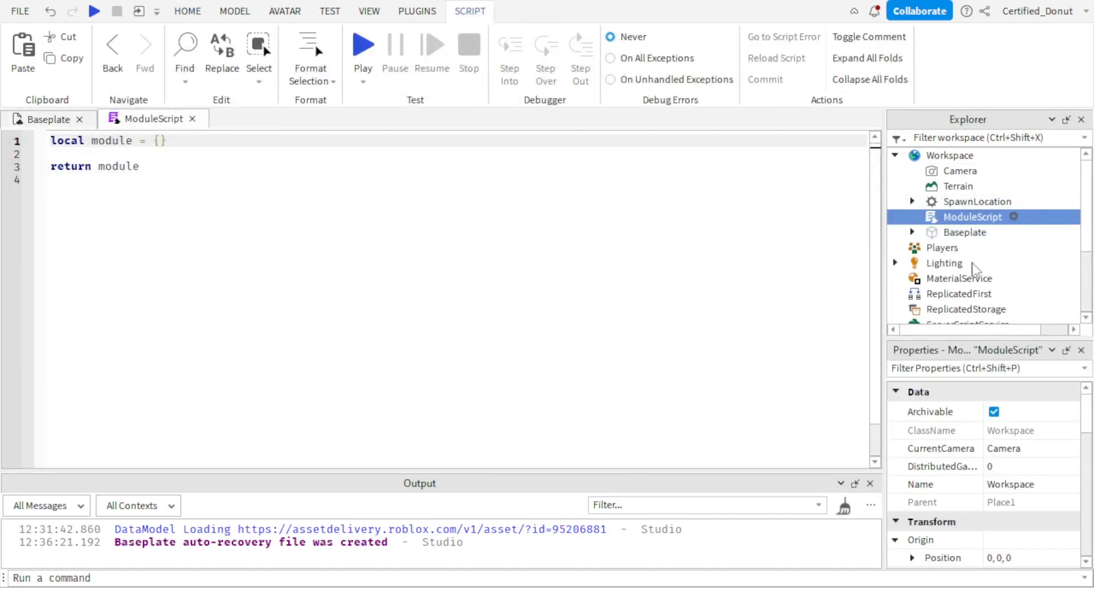
# Rename the new module script as MainModule.
pyautogui.click(1003, 468)
pyautogui.write('MainMod')
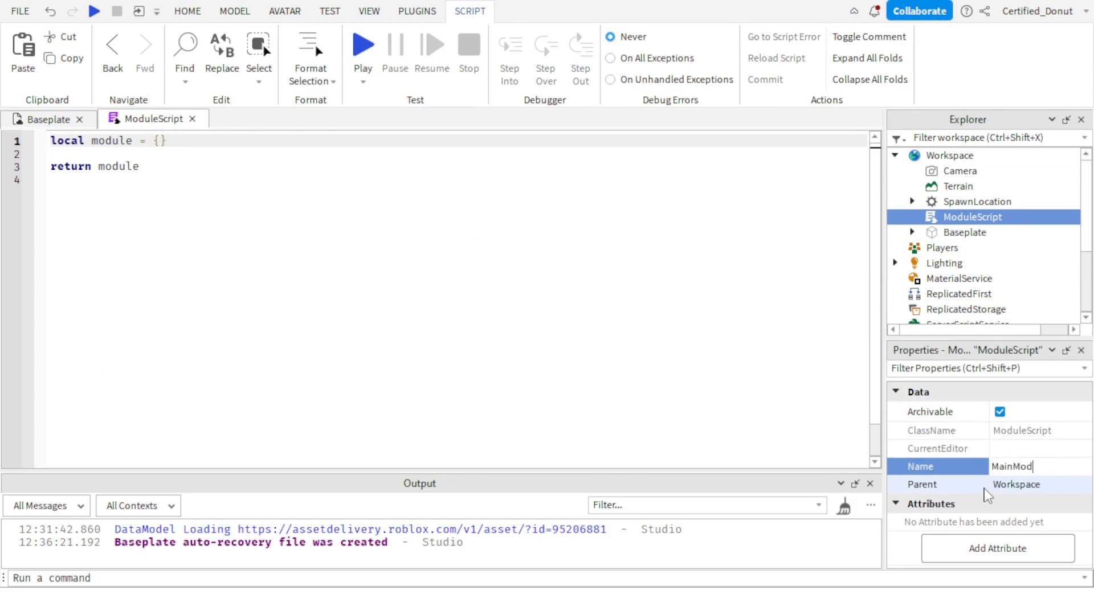
pyautogui.write('ule')
pyautogui.press('Return')
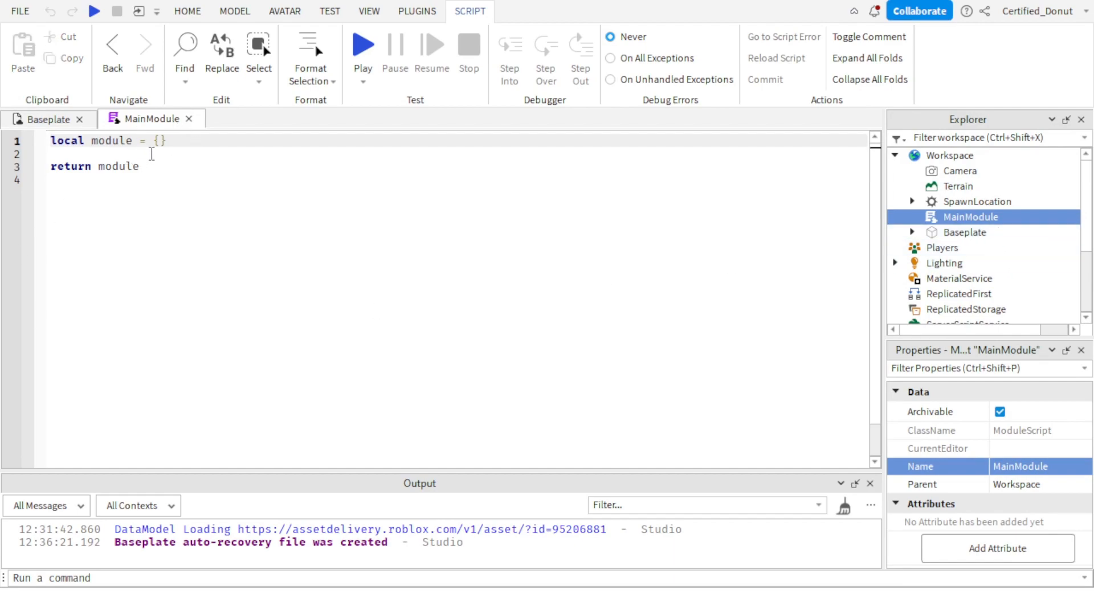
# Add blank lines between the module table declaration and the return statement.
pyautogui.click(144, 154)
pyautogui.press('Return')
pyautogui.press('Return')
pyautogui.press('Up')
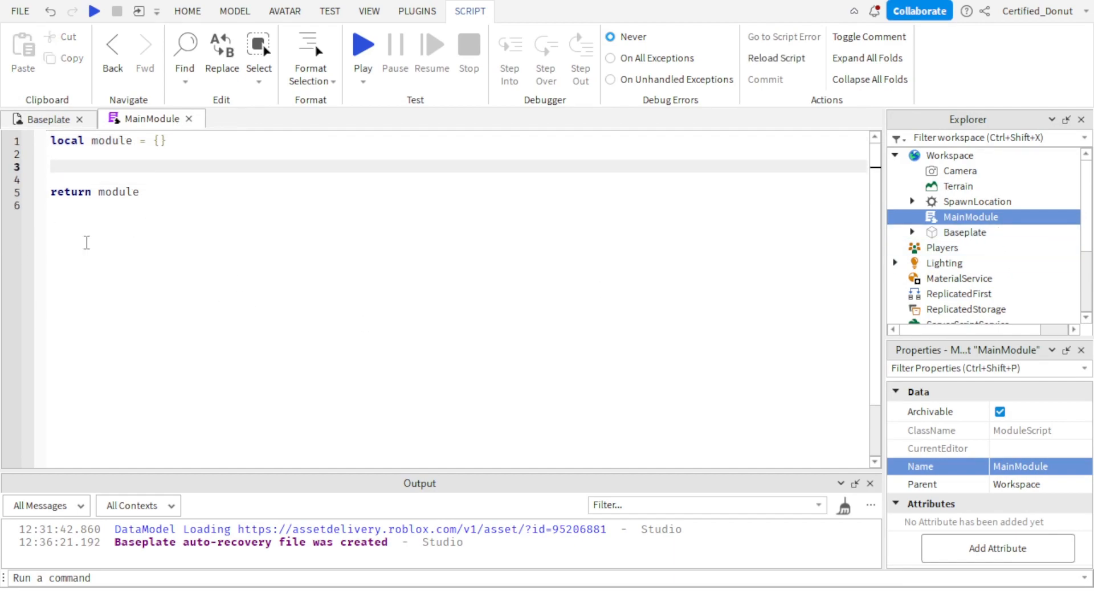
# Declare local Players = game:GetService("Players") above the module table, separated from it by a blank line.
pyautogui.click(55, 143)
pyautogui.press('Return')
pyautogui.press('Return')
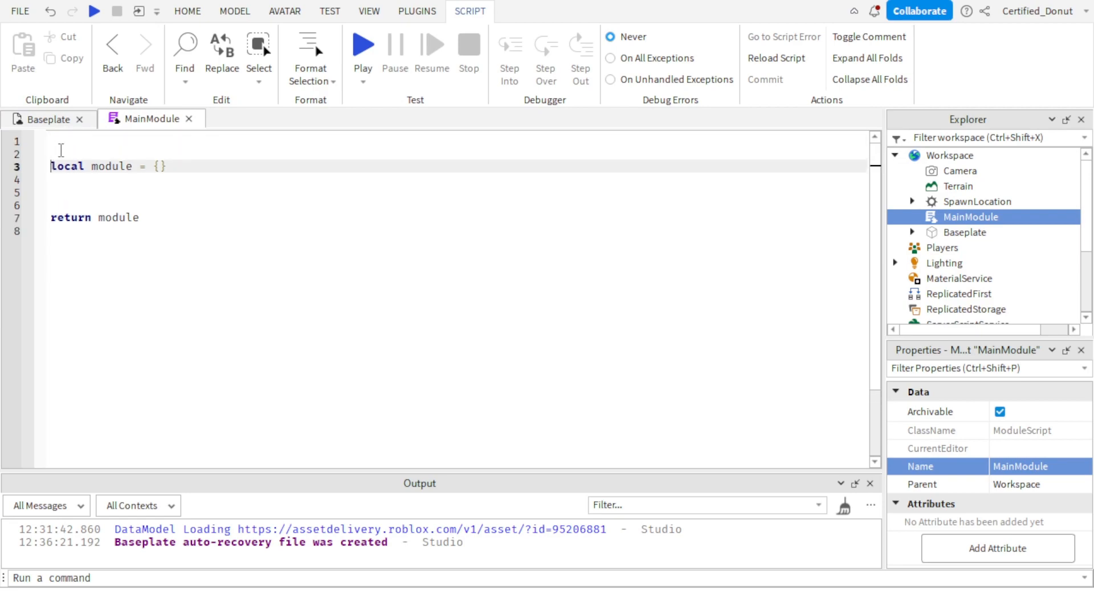
pyautogui.press('Up')
pyautogui.press('Up')
pyautogui.write('local')
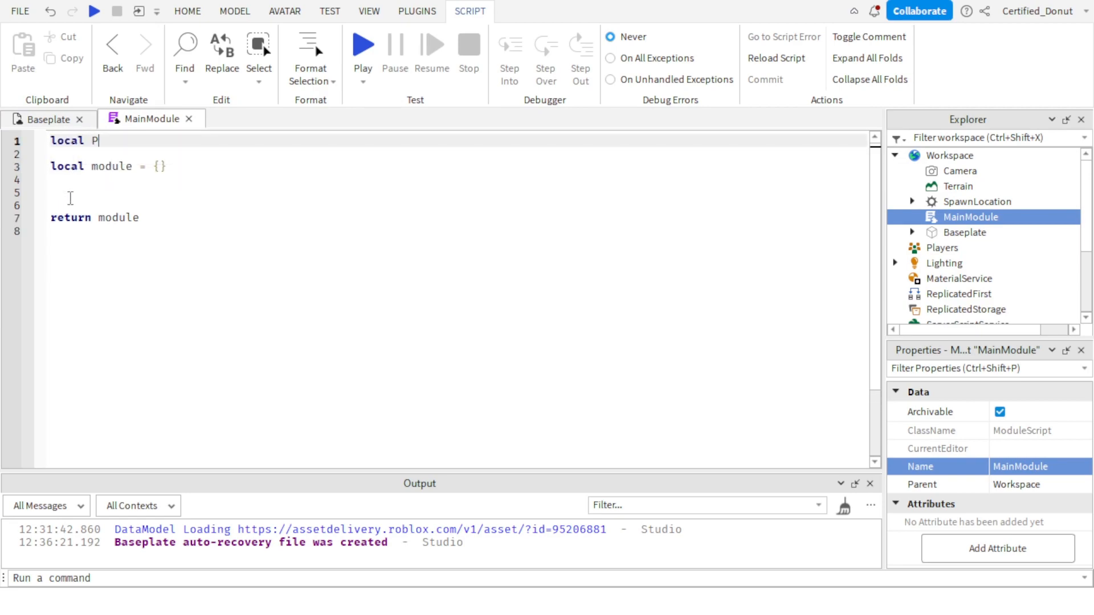
pyautogui.write(' Players = game:')
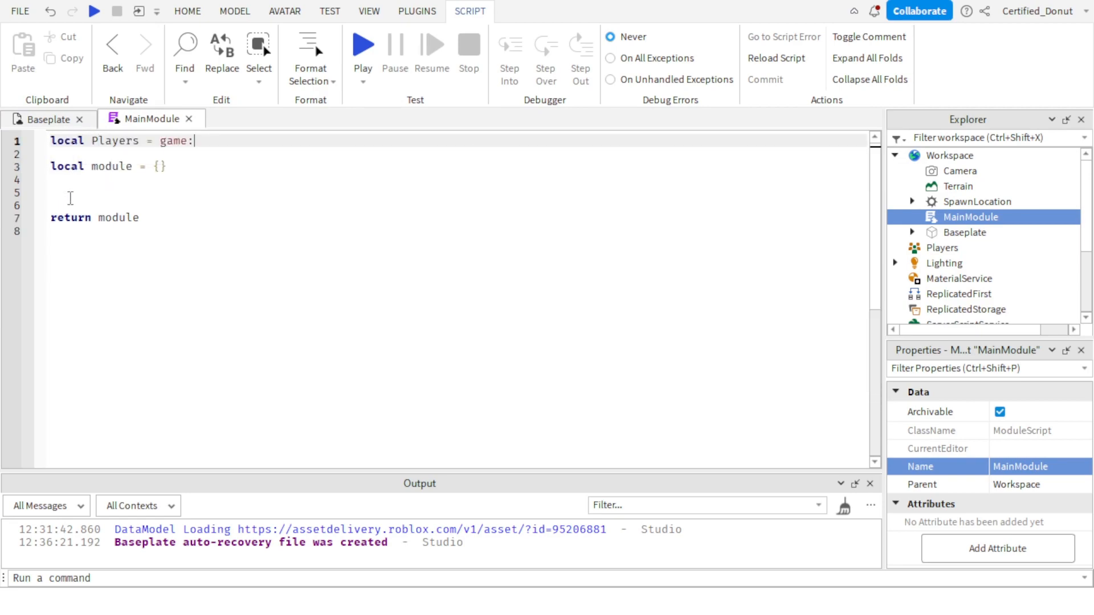
pyautogui.write('GetService("Players')
pyautogui.press('Tab')
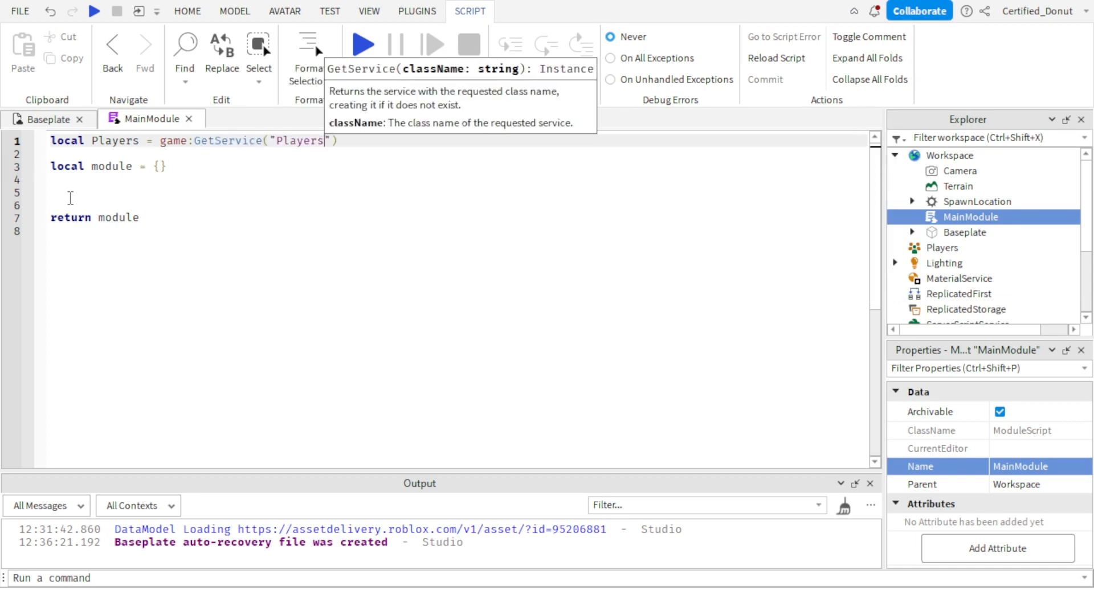
# Write module.Activate(playername) on line 5, between the module table and the return statement.
pyautogui.press('Down')
pyautogui.press('Down')
pyautogui.press('Down')
pyautogui.press('Down')
pyautogui.write('lo')
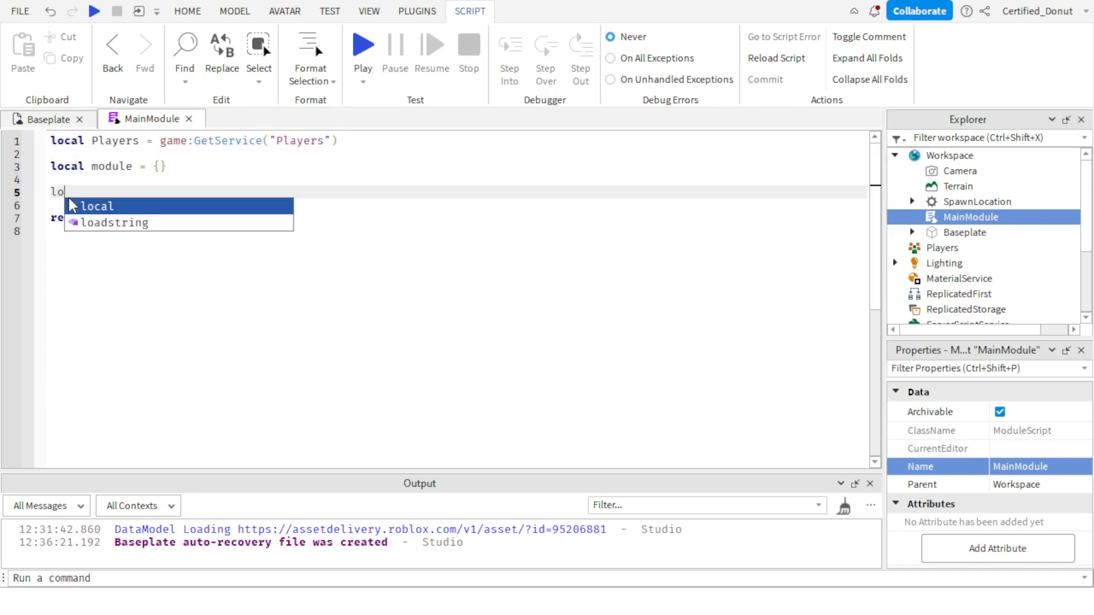
pyautogui.press('BackSpace')
pyautogui.press('BackSpace')
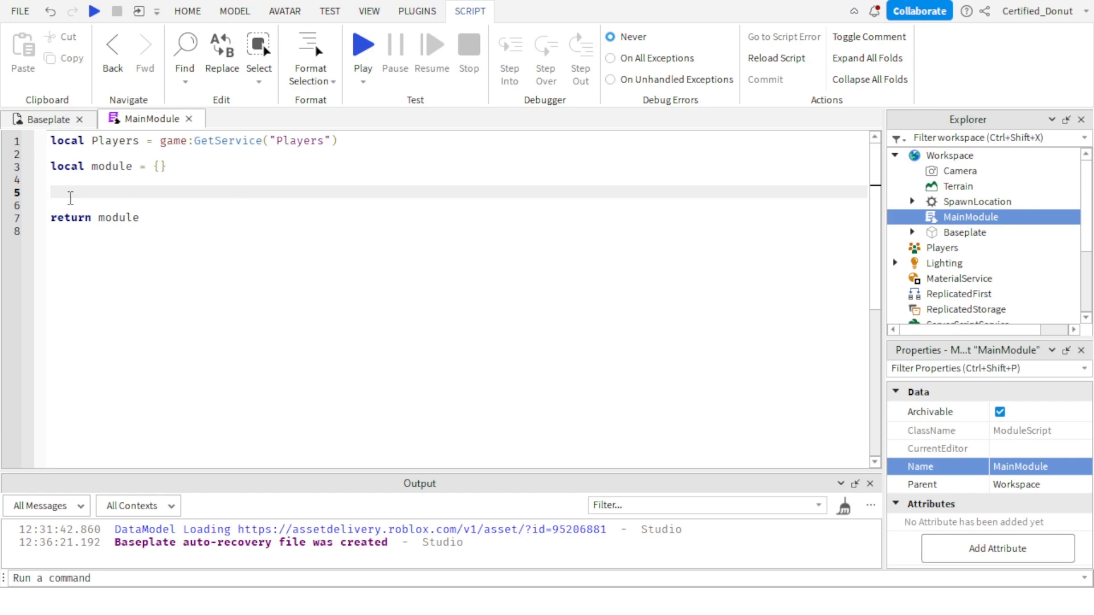
pyautogui.write('module')
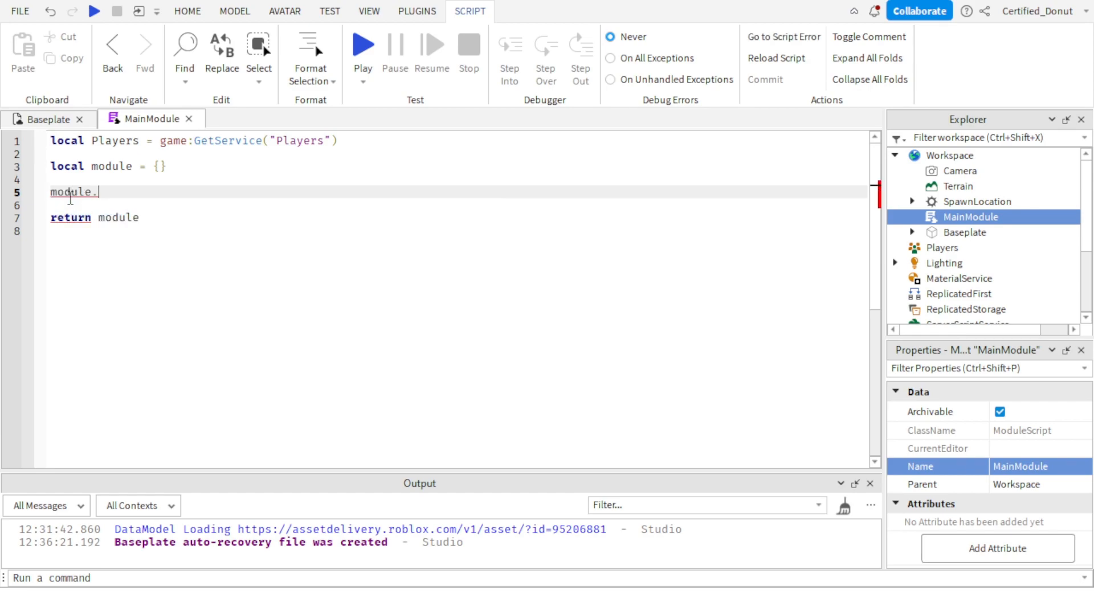
pyautogui.write('.ACtivate(')
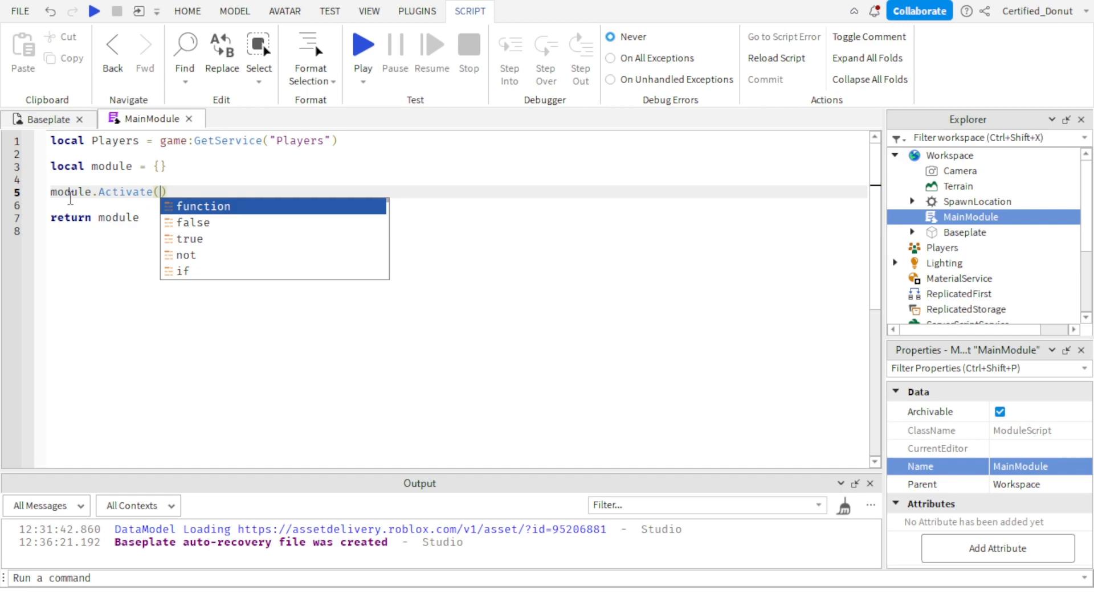
pyautogui.write('playername')
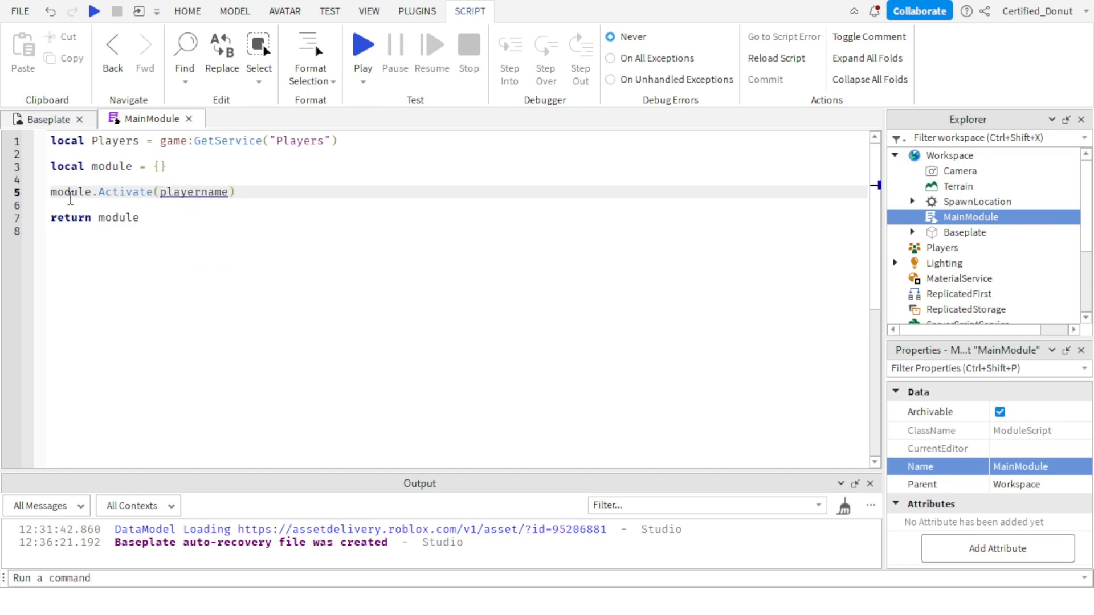
# Turn the module.Activate(playername) line into a function declaration with an empty body closed by end.
pyautogui.press('Left')
pyautogui.press('Left')
pyautogui.press('Left')
pyautogui.press('Left')
pyautogui.press('Left')
pyautogui.press('Left')
pyautogui.press('Left')
pyautogui.press('Left')
pyautogui.press('Left')
pyautogui.press('Left')
pyautogui.press('Left')
pyautogui.press('Left')
pyautogui.press('Left')
pyautogui.press('Left')
pyautogui.press('Left')
pyautogui.press('Left')
pyautogui.press('Left')
pyautogui.press('Left')
pyautogui.press('Left')
pyautogui.press('Left')
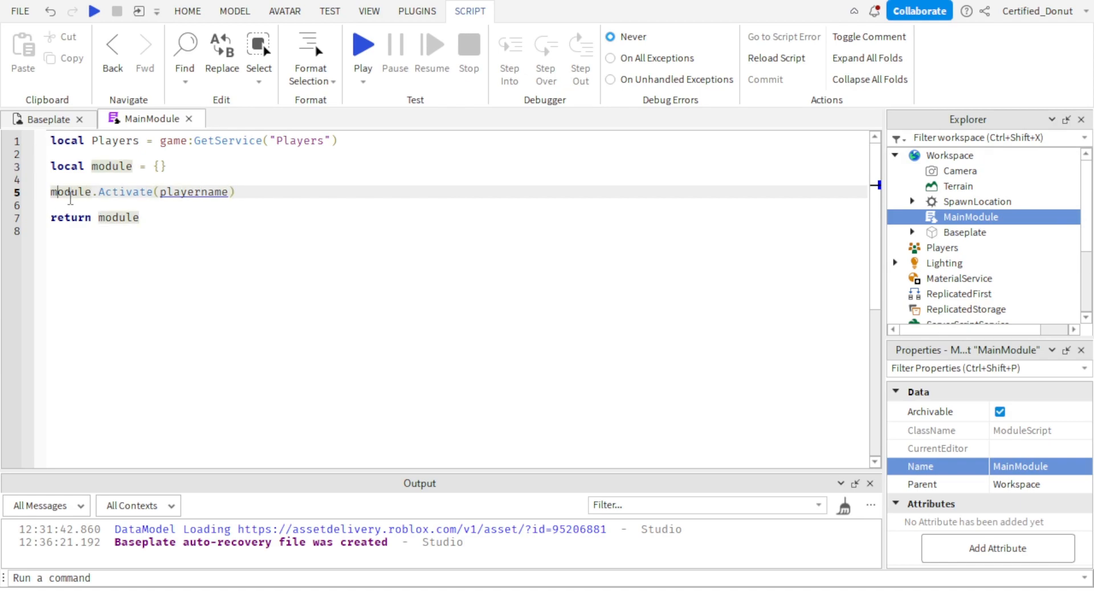
pyautogui.write('function')
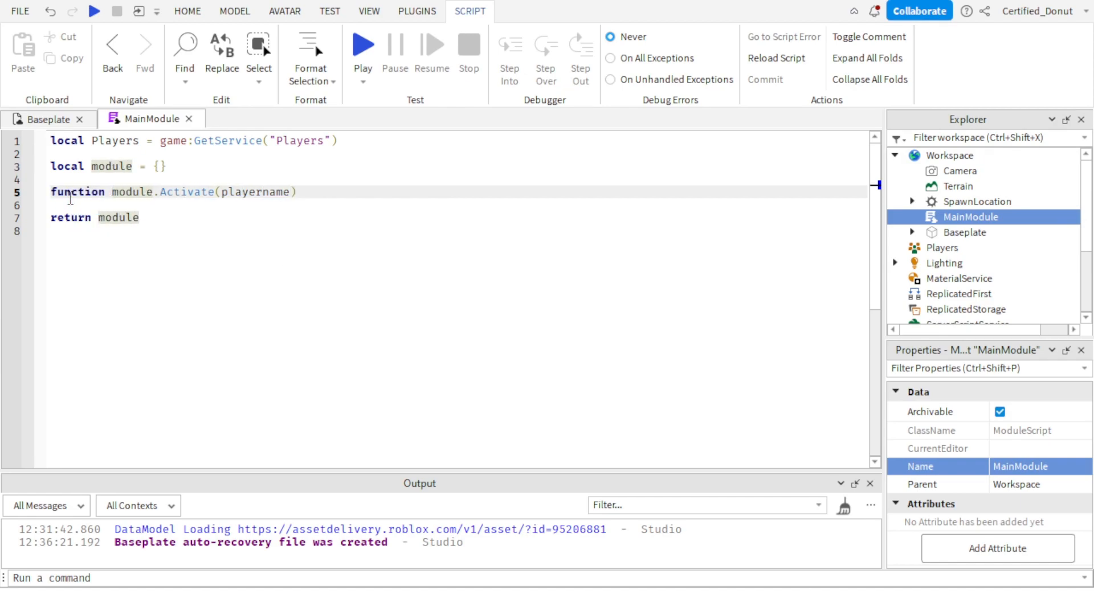
pyautogui.press('End')
pyautogui.press('Return')
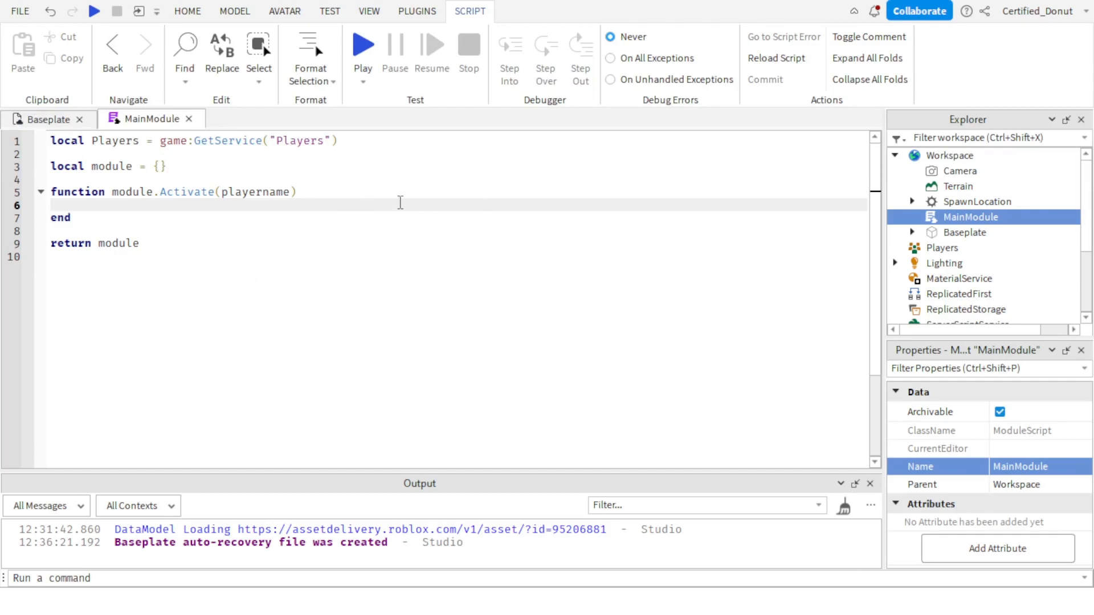
pyautogui.moveTo(74, 217); pyautogui.dragTo(112, 189)
pyautogui.click(130, 227)
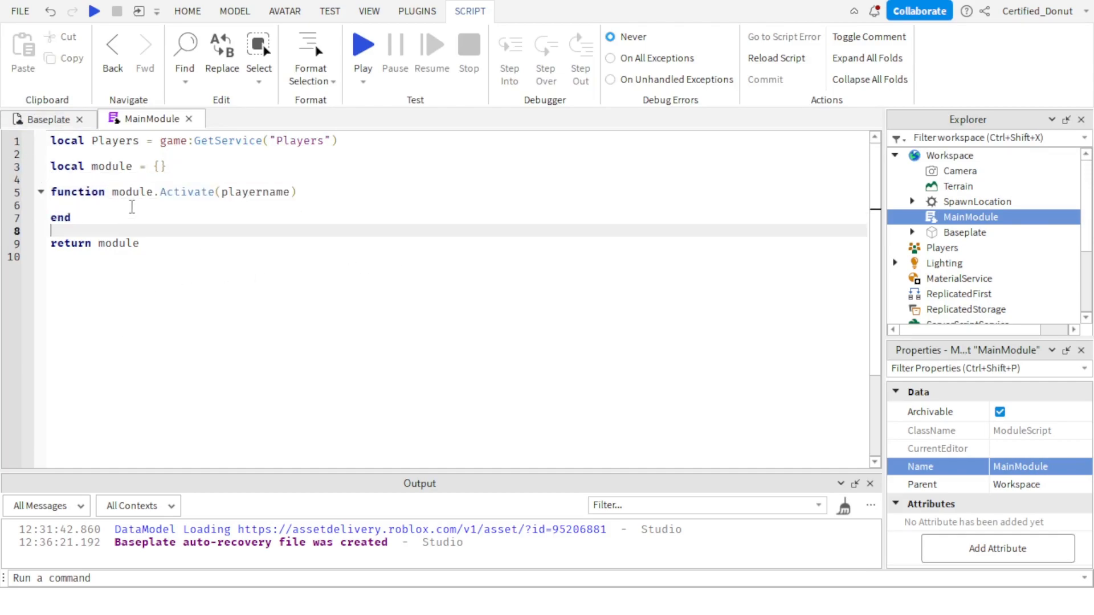
pyautogui.moveTo(195, 190); pyautogui.dragTo(199, 181)
pyautogui.click(191, 197)
# Inside the Activate function, add the loop for _, player in pairs(Players:GetPlayers()) do with an empty body.
pyautogui.click(188, 209)
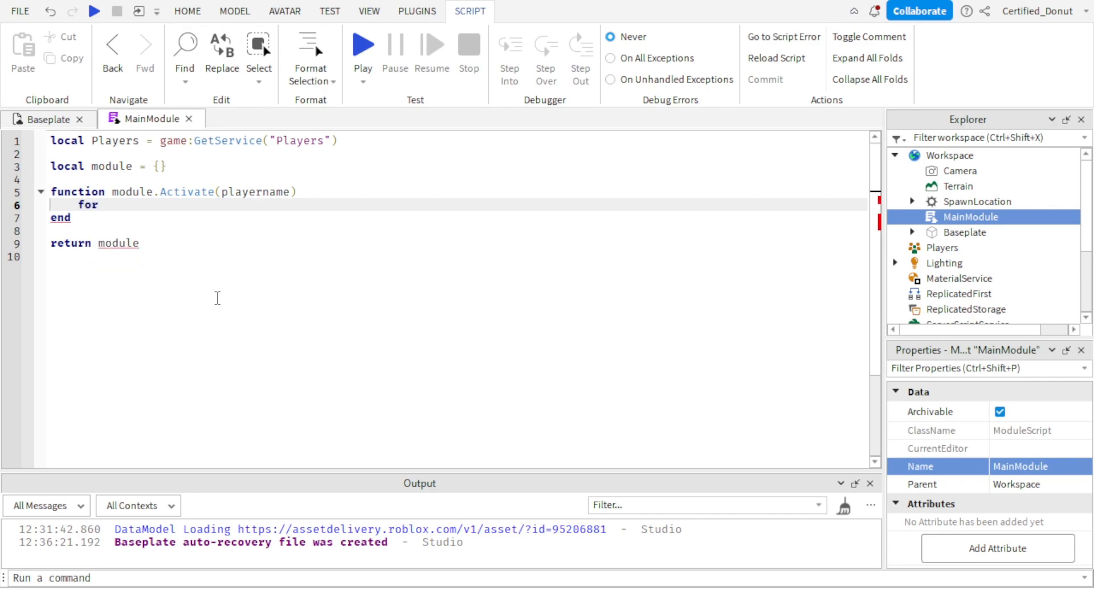
pyautogui.write('for _, player in pairs(')
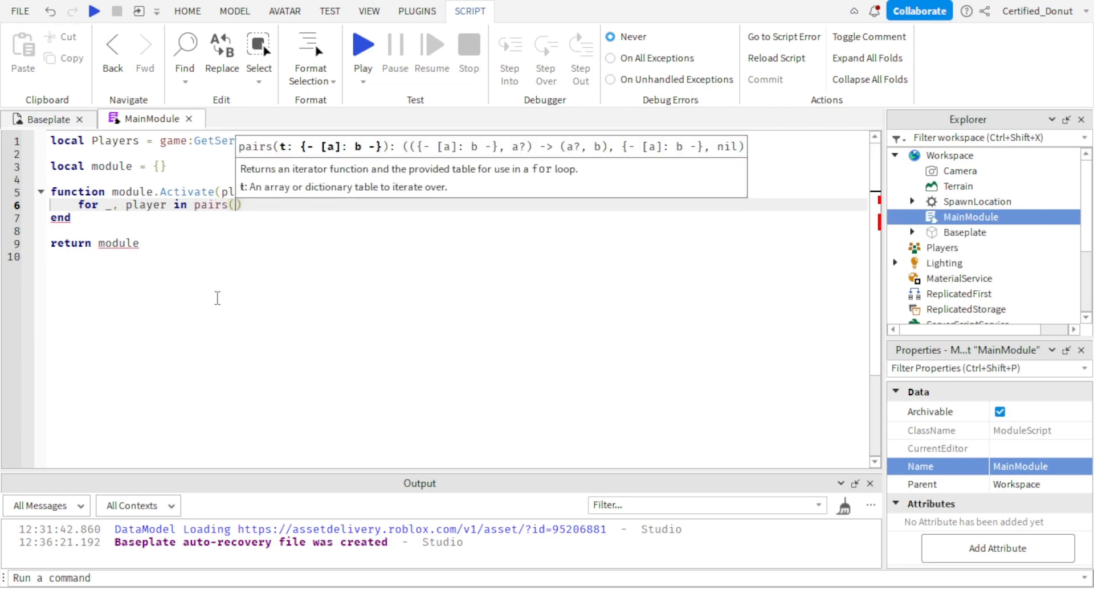
pyautogui.write('Players:')
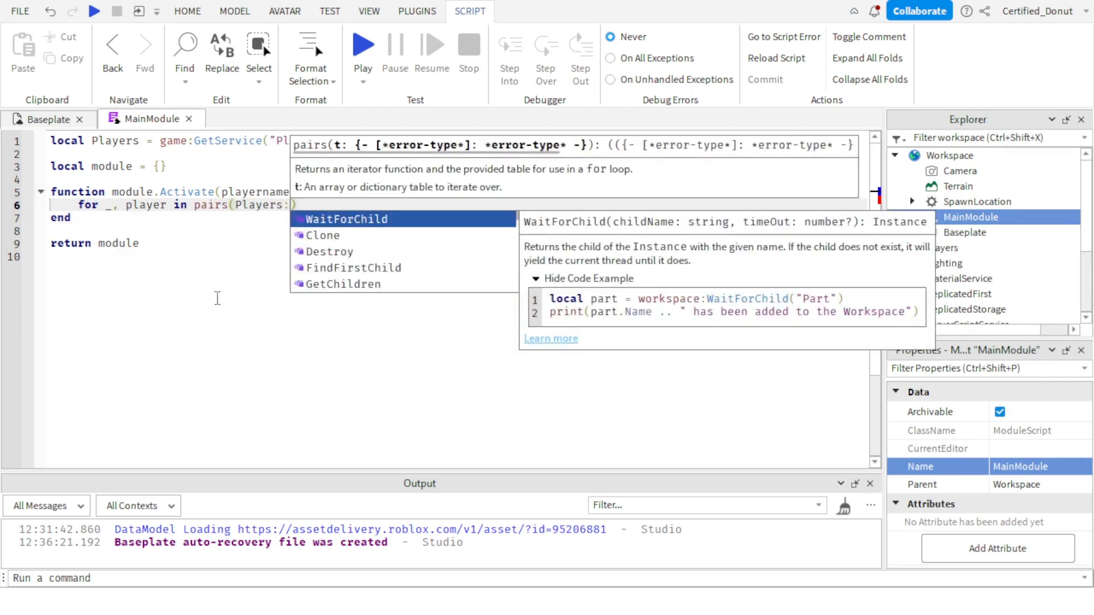
pyautogui.write('GetP')
pyautogui.press('Tab')
pyautogui.write(')')
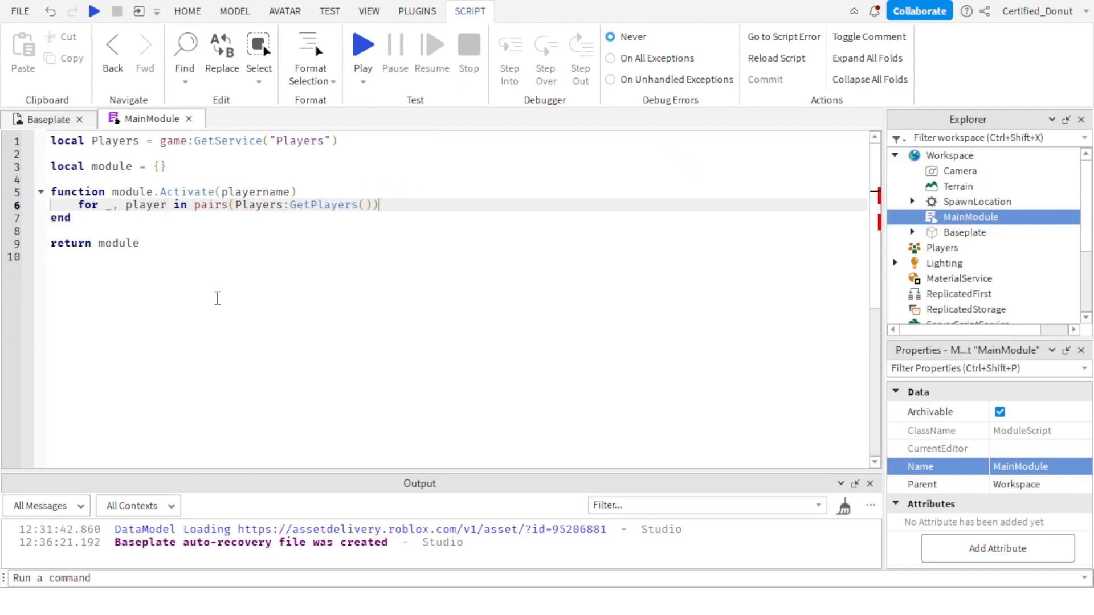
pyautogui.press('Left')
pyautogui.press('Left')
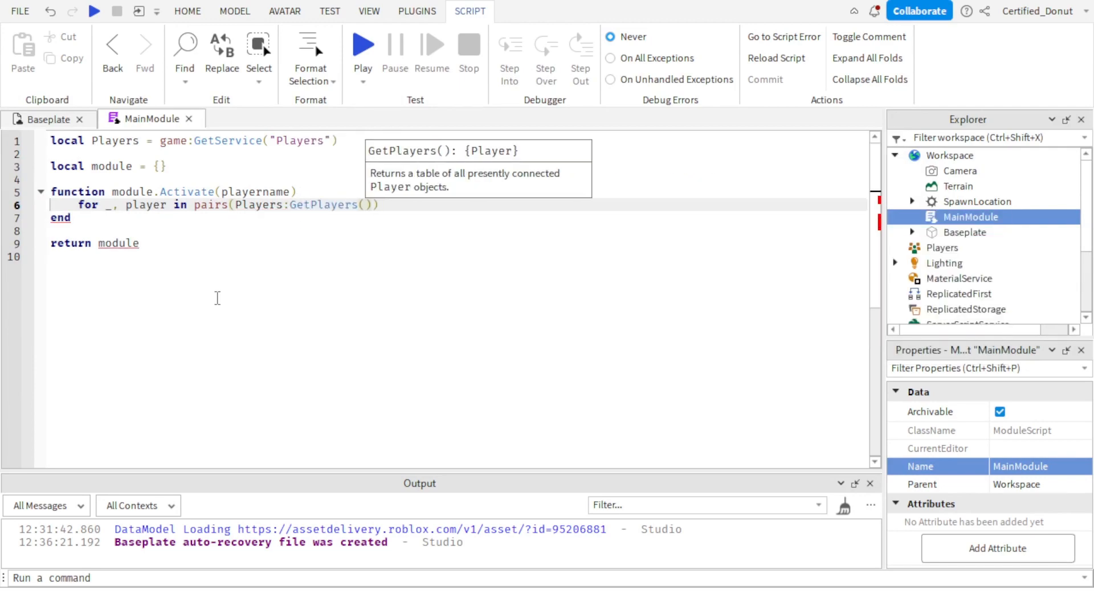
pyautogui.press('End')
pyautogui.write('do')
pyautogui.press('Return')
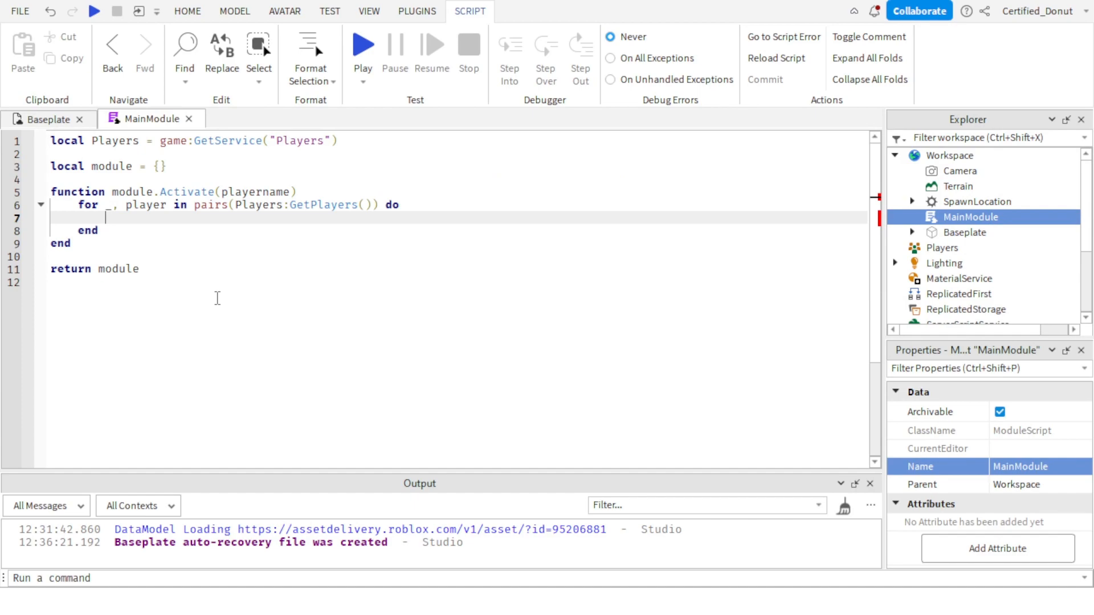
# Inside the player loop, add the condition if player.Name == playername then with an empty block.
pyautogui.write('if player')
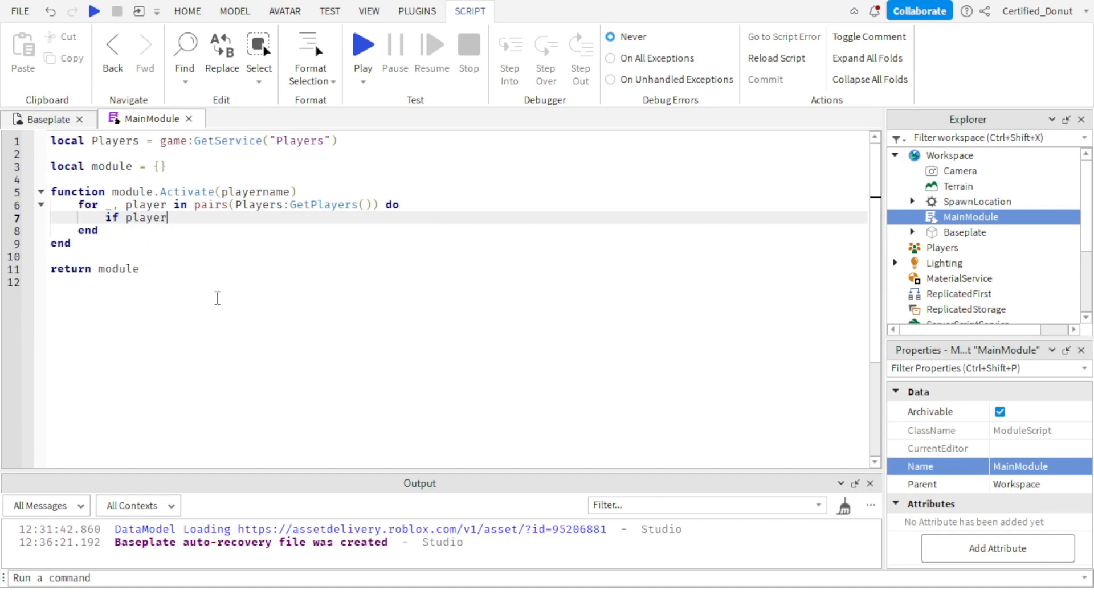
pyautogui.write('.na')
pyautogui.press('Tab')
pyautogui.write('= ')
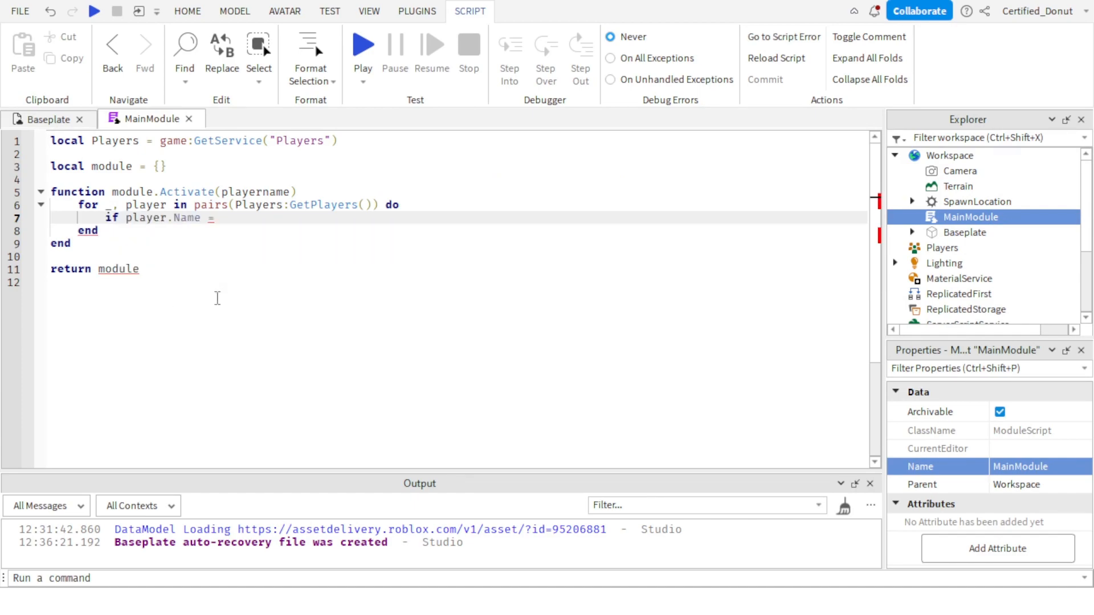
pyautogui.write('= playerna')
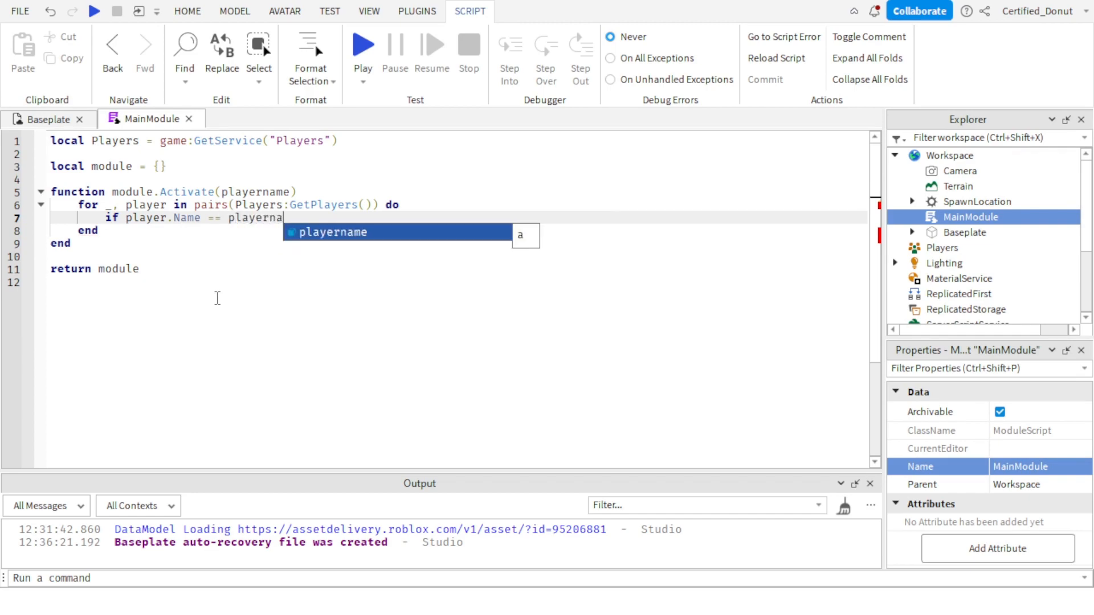
pyautogui.write('me then')
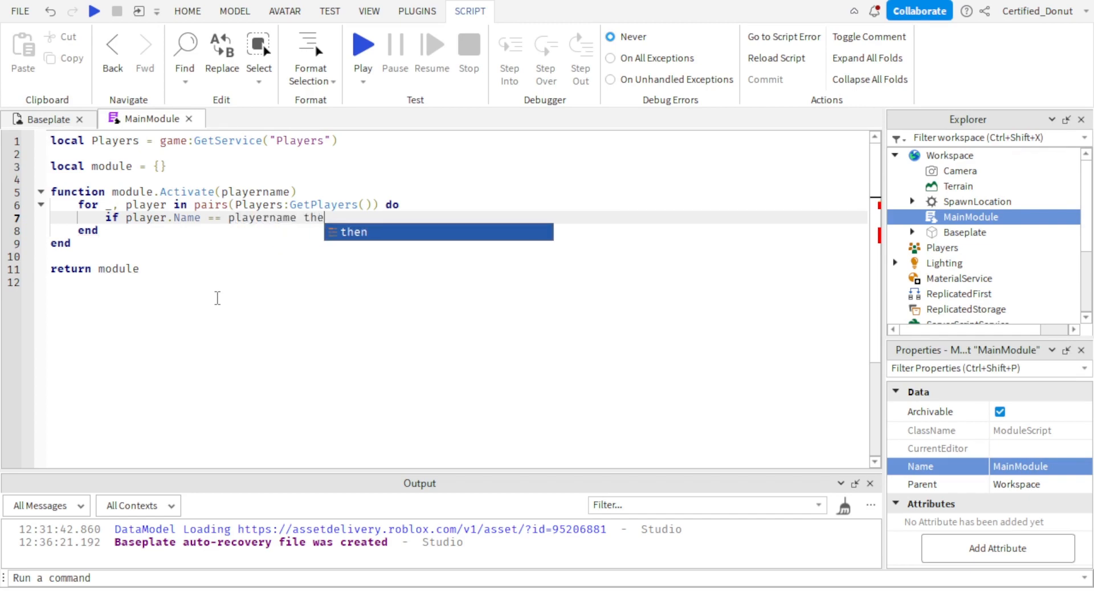
pyautogui.press('Return')
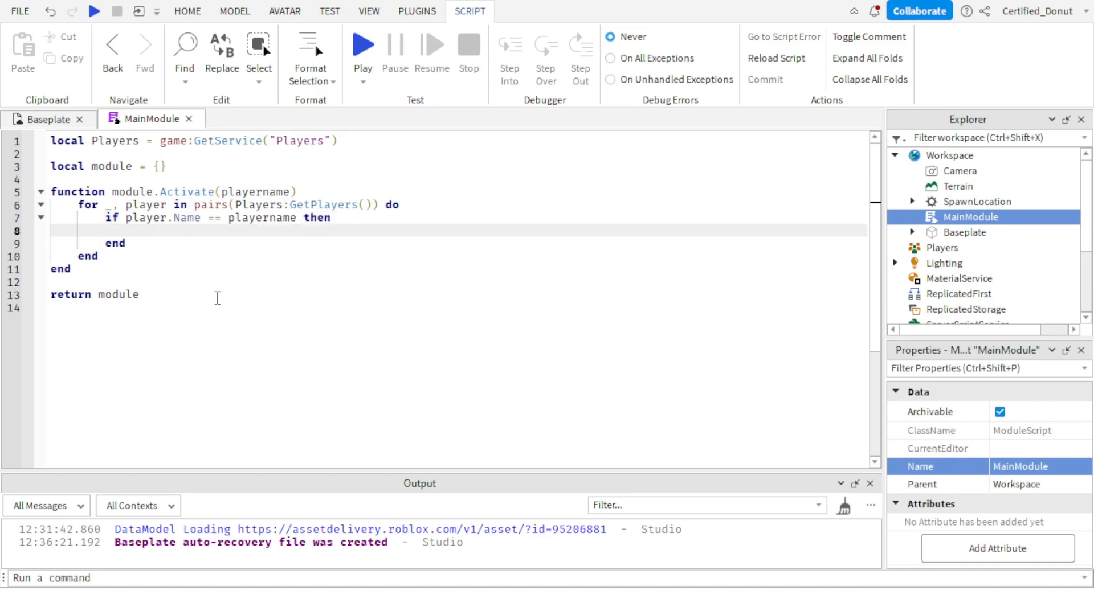
pyautogui.click(208, 341)
pyautogui.hotkey('ctrl', 'a')
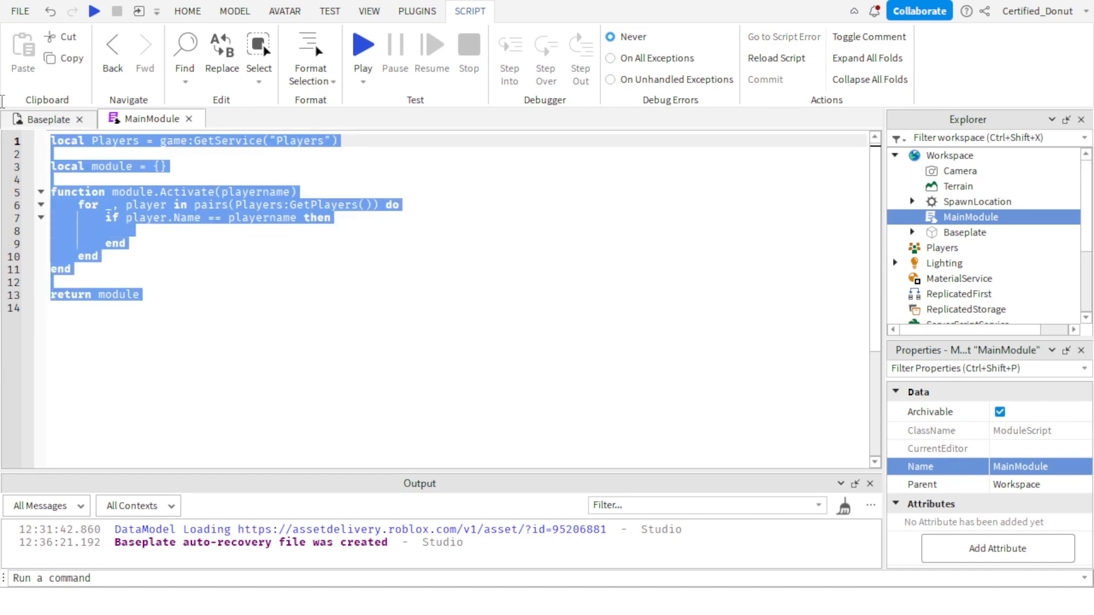
pyautogui.click(125, 235)
# In the Baseplate view, insert a ScreenGui under StarterGui and rename it Panel.
pyautogui.click(49, 118)
pyautogui.scroll(-3, 968, 228)
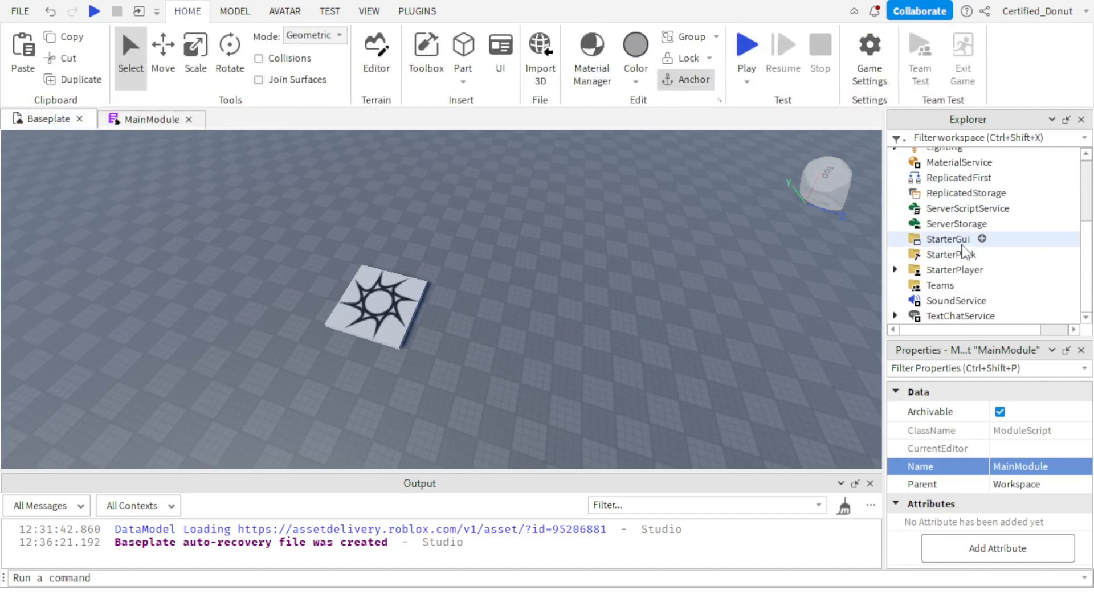
pyautogui.click(982, 239)
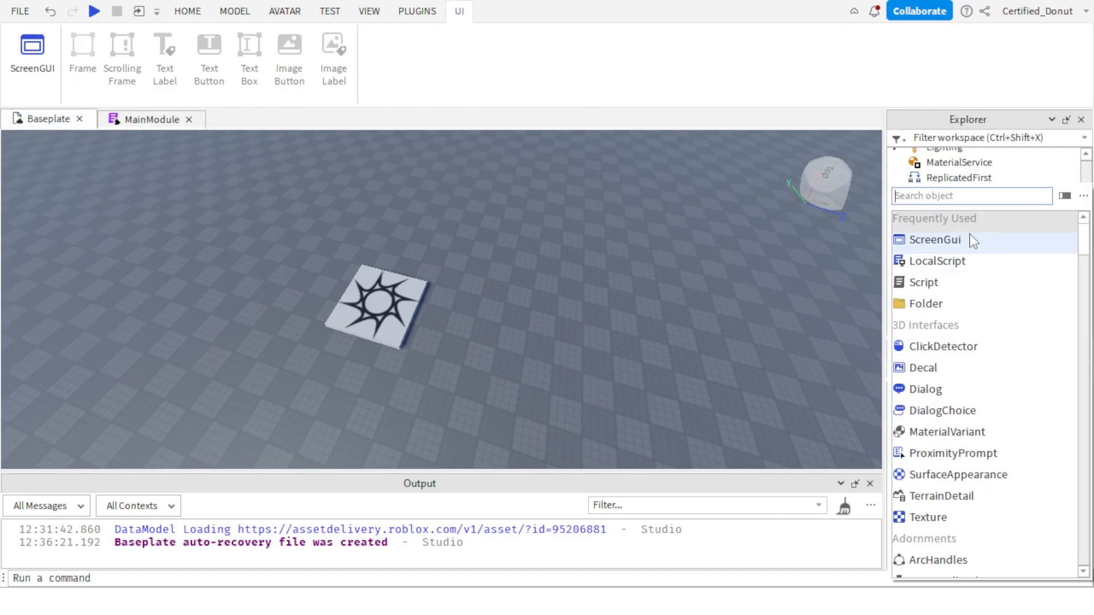
pyautogui.click(963, 240)
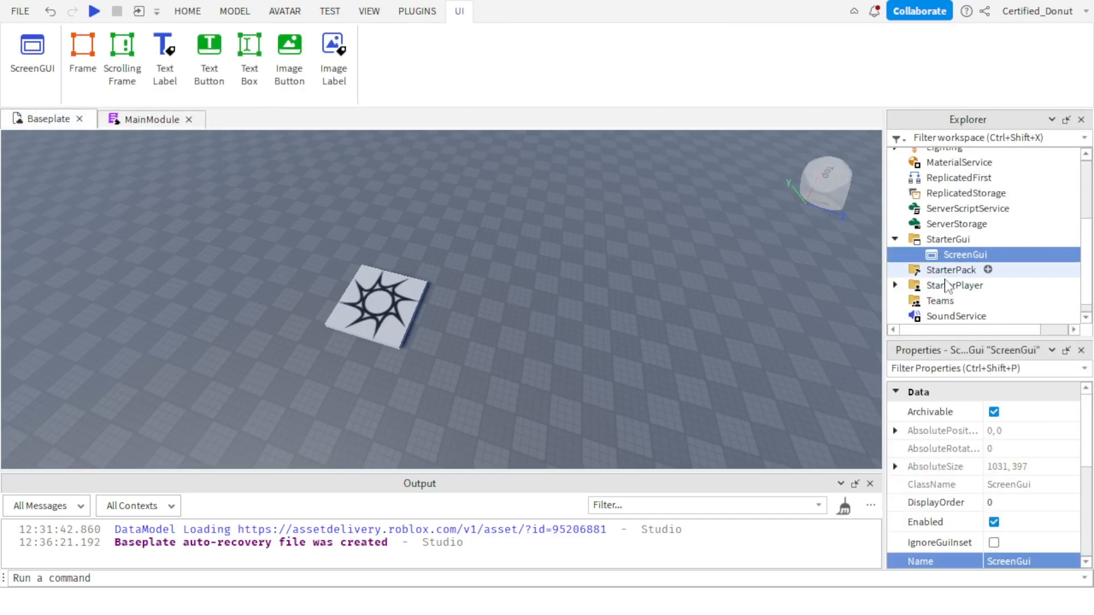
pyautogui.scroll(-1, 1012, 565)
pyautogui.click(1016, 501)
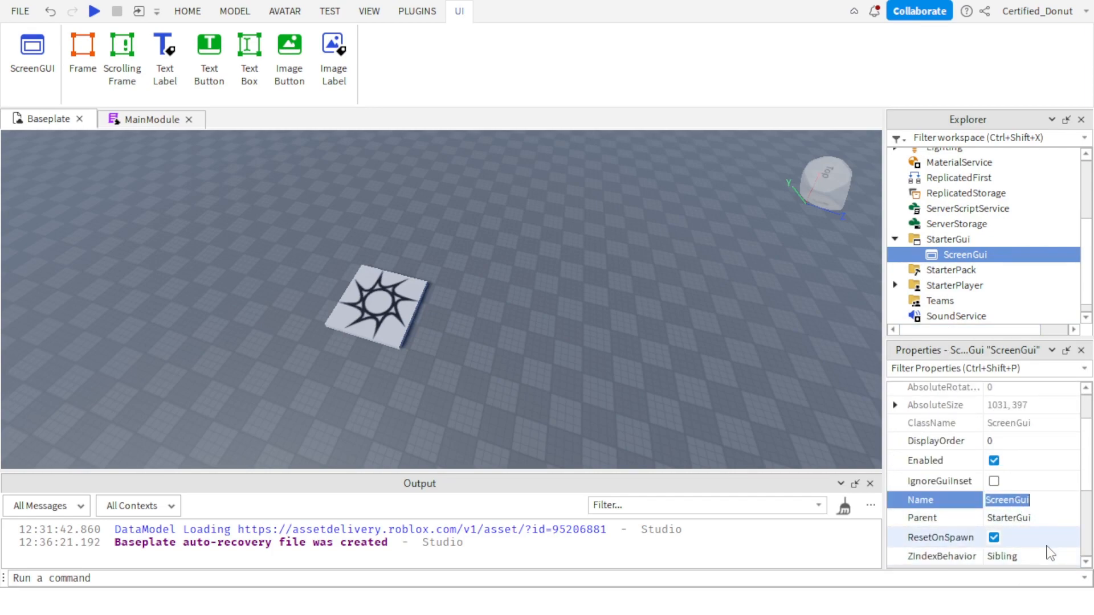
pyautogui.write('A')
pyautogui.press('Return')
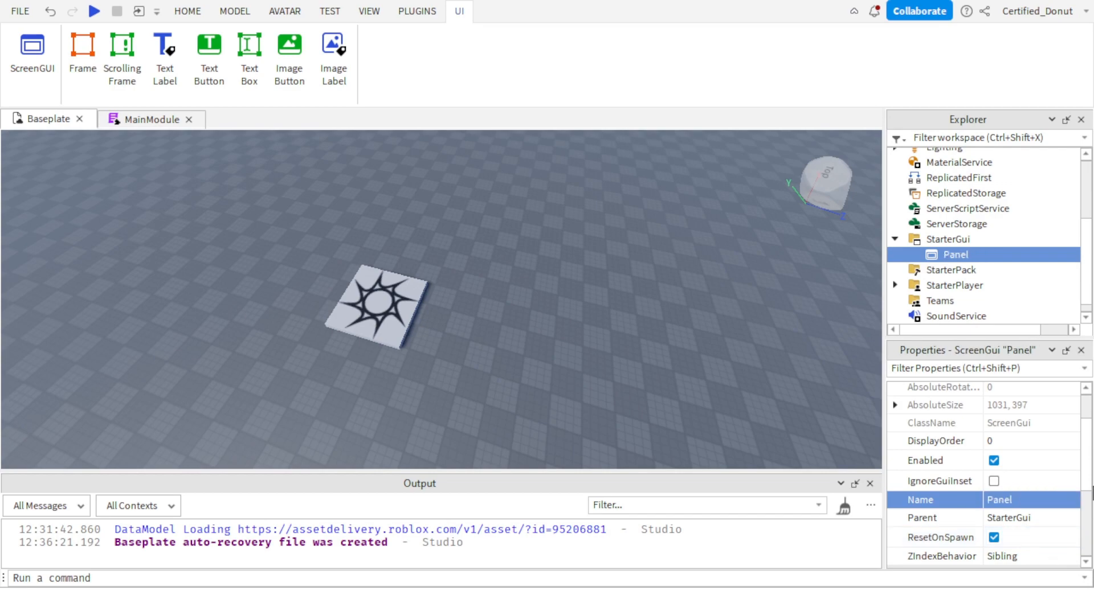
# Insert a Frame into the Panel ScreenGui and set its Position to {0.5, 0},{0.5, 0}.
pyautogui.click(980, 254)
pyautogui.click(969, 246)
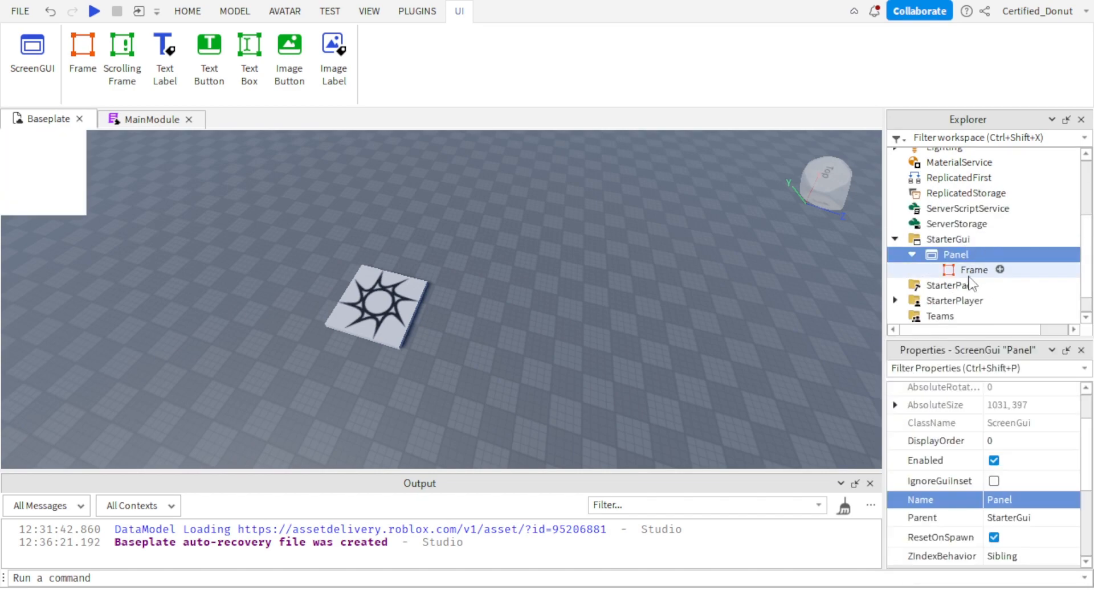
pyautogui.scroll(-1, 1003, 490)
pyautogui.click(1016, 502)
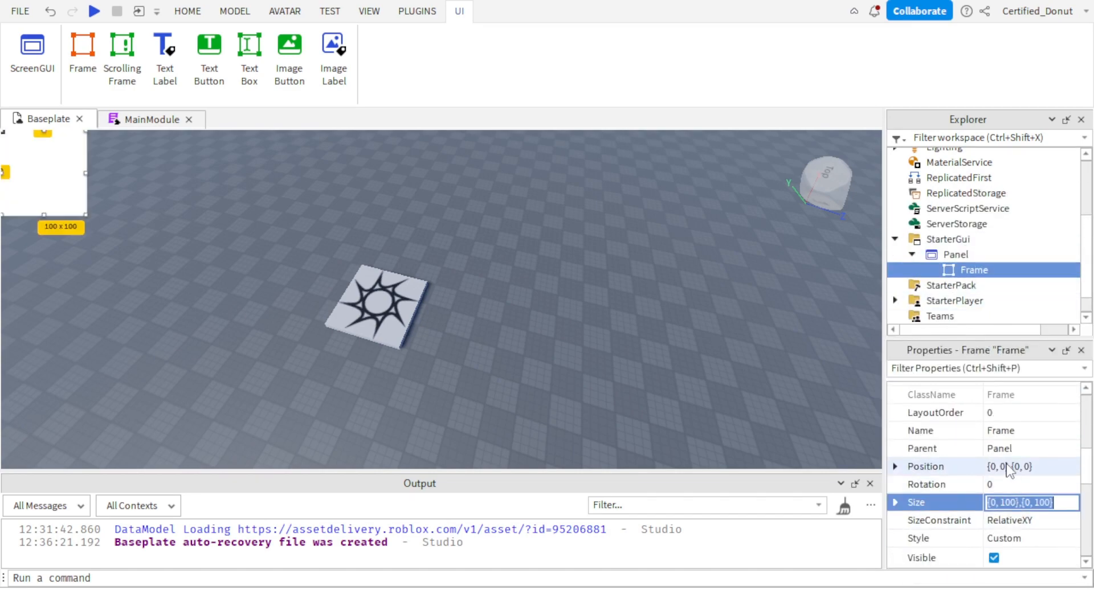
pyautogui.click(999, 466)
pyautogui.click(995, 466)
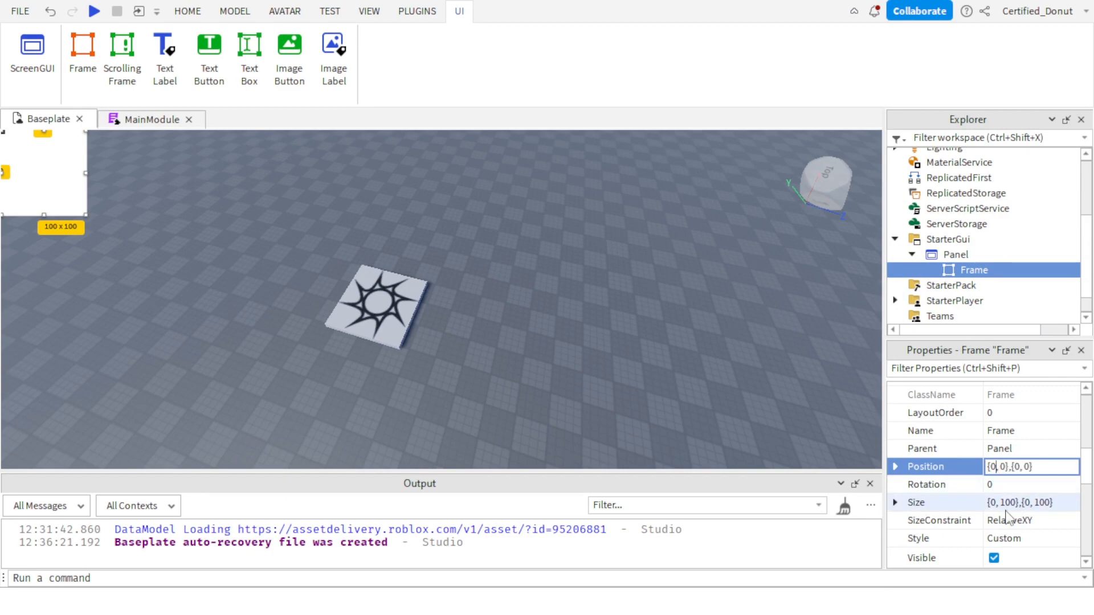
pyautogui.write('.5')
pyautogui.press('Return')
pyautogui.click(1029, 466)
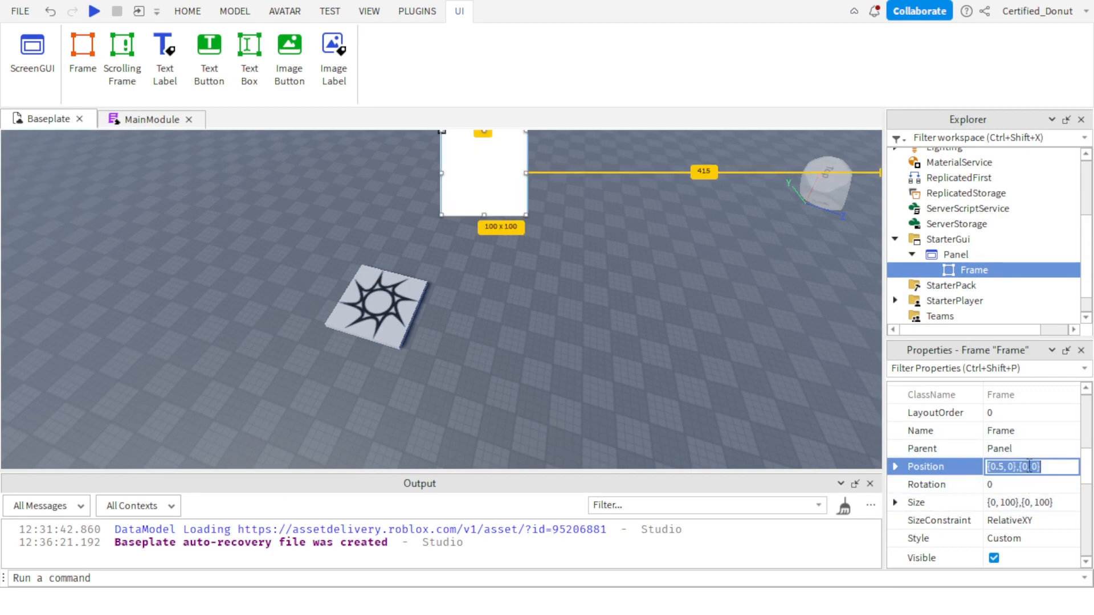
pyautogui.click(1029, 467)
pyautogui.write('.5')
pyautogui.press('Return')
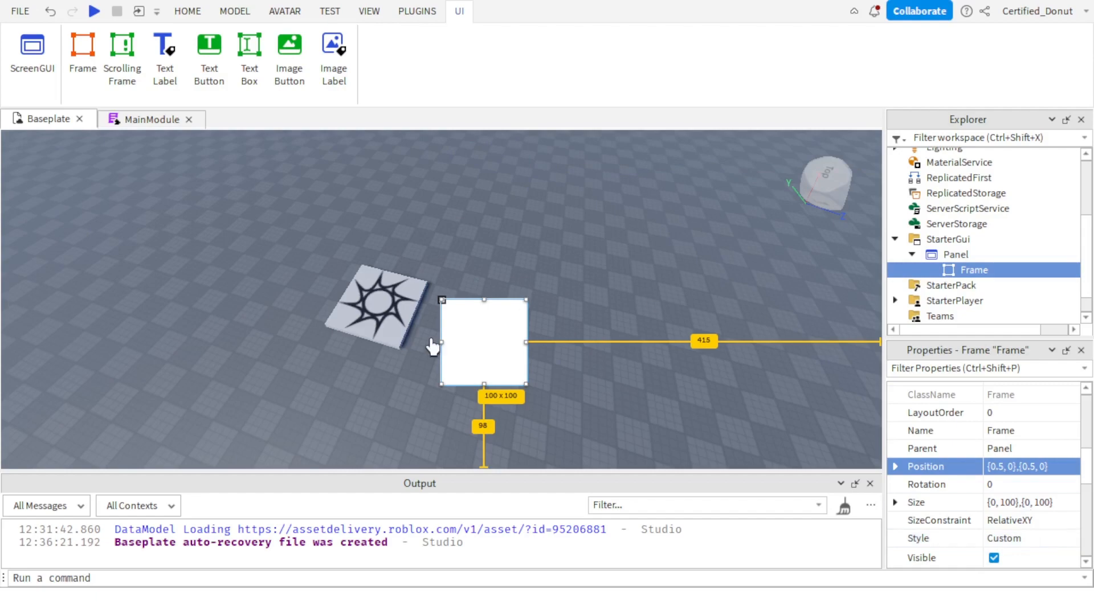
# Set the horizontal part of the Frame's Size to scale 0.3 and offset 0.
pyautogui.scroll(-1, 1018, 500)
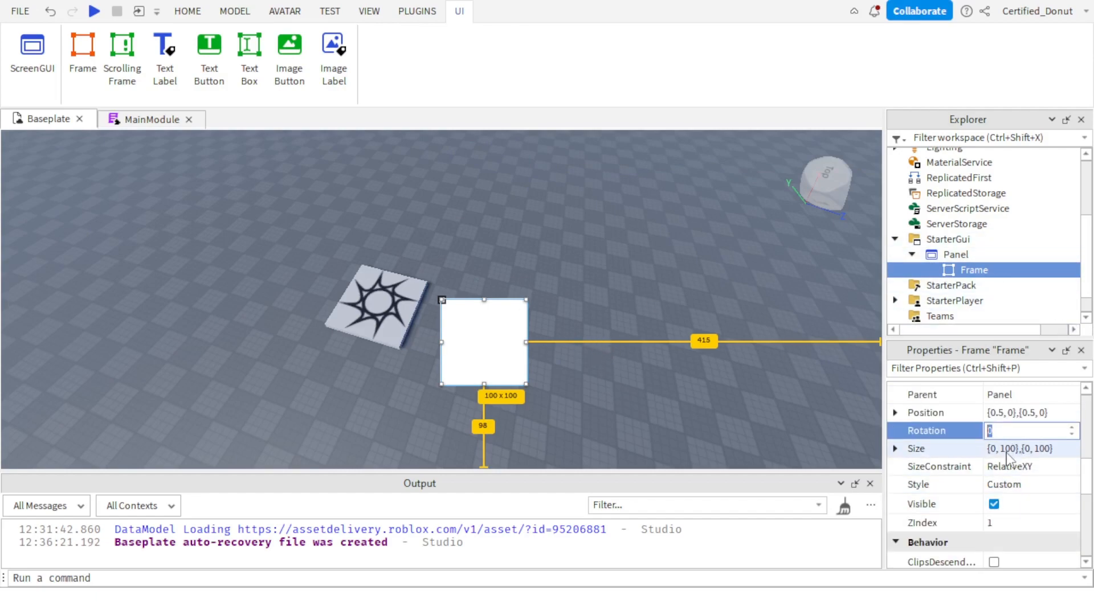
pyautogui.doubleClick(1007, 448)
pyautogui.write('0')
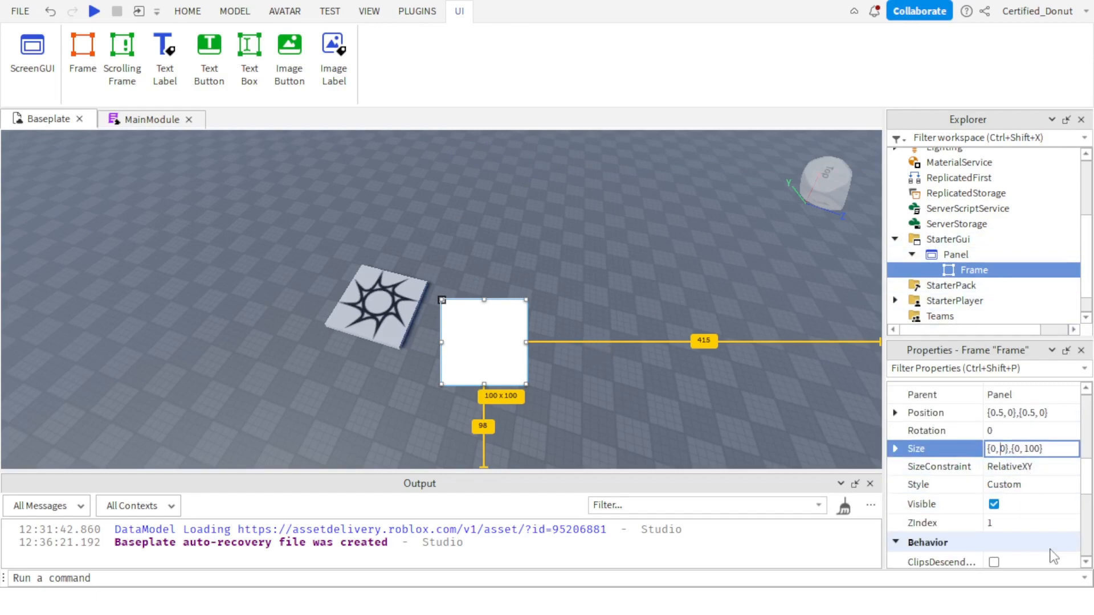
pyautogui.write('.')
pyautogui.write('3')
pyautogui.press('Return')
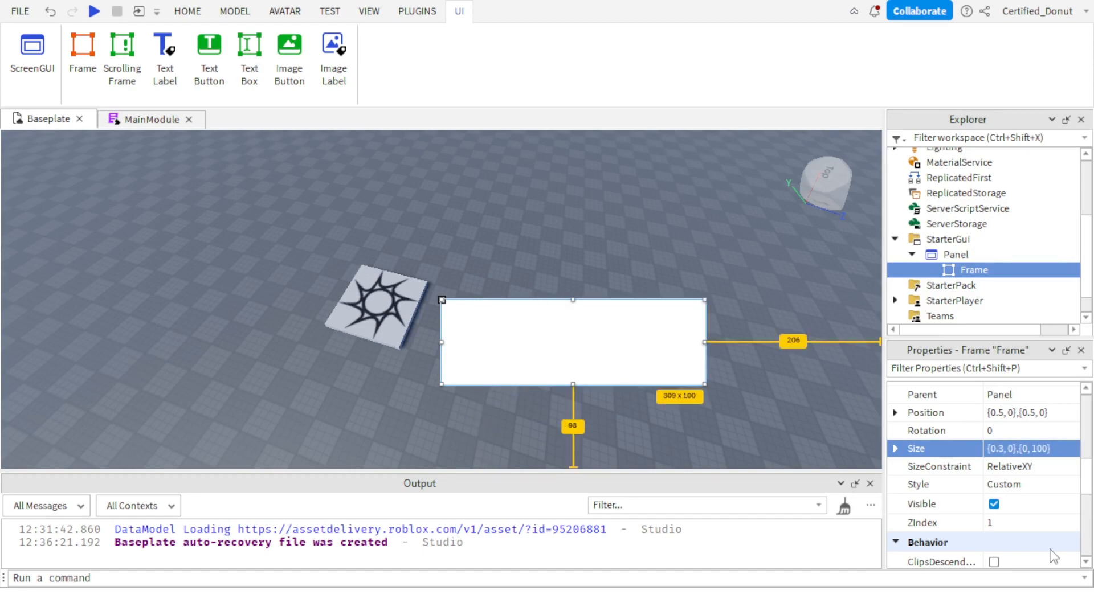
# Set the vertical part of the Frame's Size to scale 0.4 and offset 0.
pyautogui.click(1040, 448)
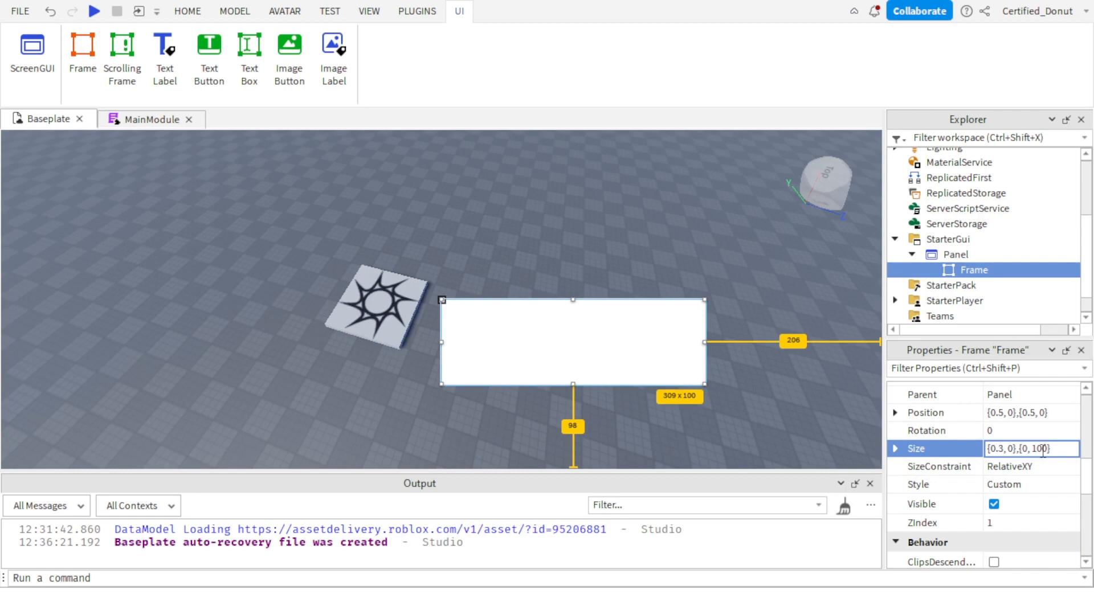
pyautogui.doubleClick(1040, 448)
pyautogui.write('0')
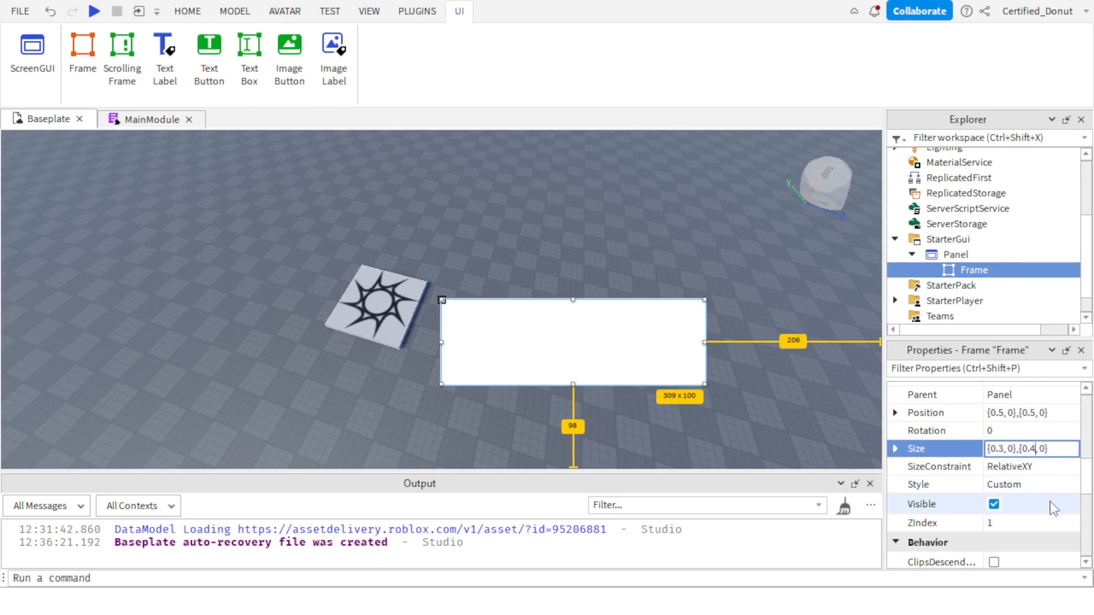
pyautogui.press('Return')
# Make the Frame taller by setting its Size to {0.3, 0},{0.5, 0}.
pyautogui.click(1036, 449)
pyautogui.click(1038, 449)
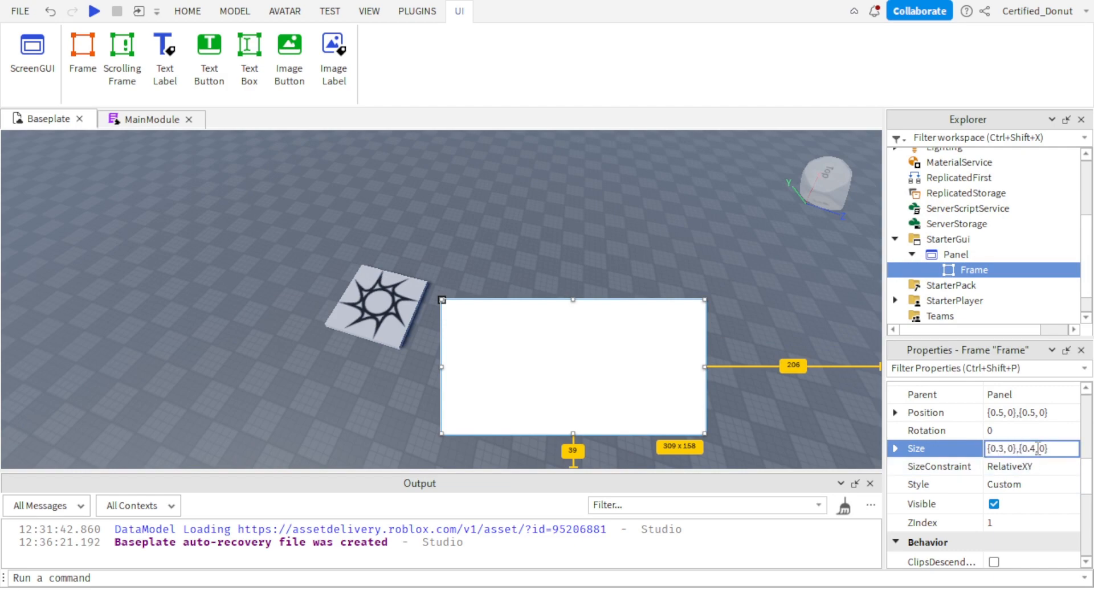
pyautogui.press('BackSpace')
pyautogui.write('5')
pyautogui.press('Return')
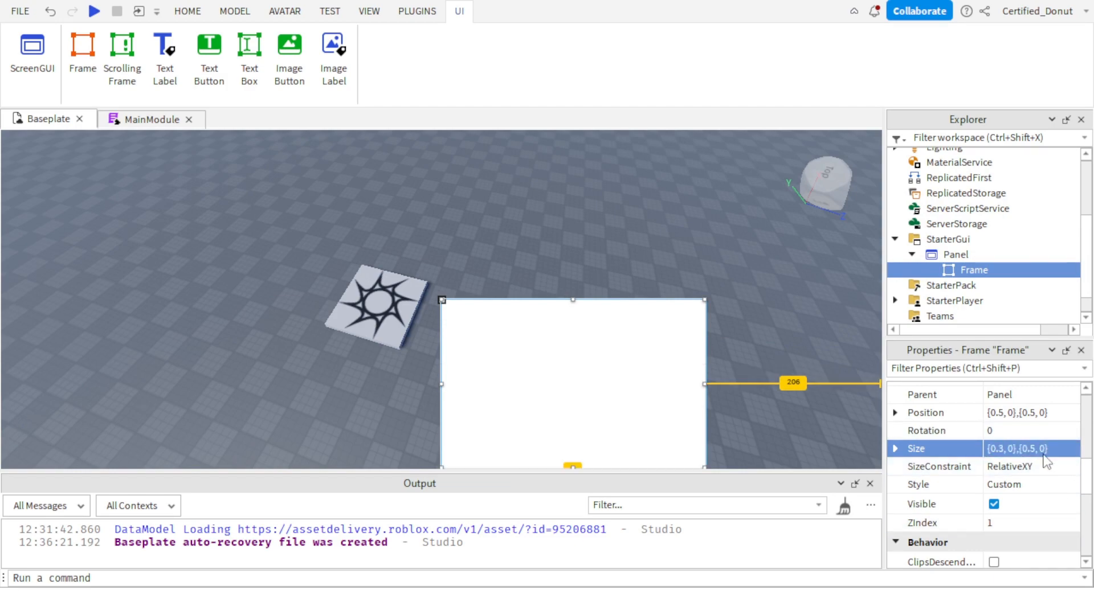
# Try horizontal Position scales of 0.3 and 0.35 for the Frame.
pyautogui.click(1001, 397)
pyautogui.click(1010, 412)
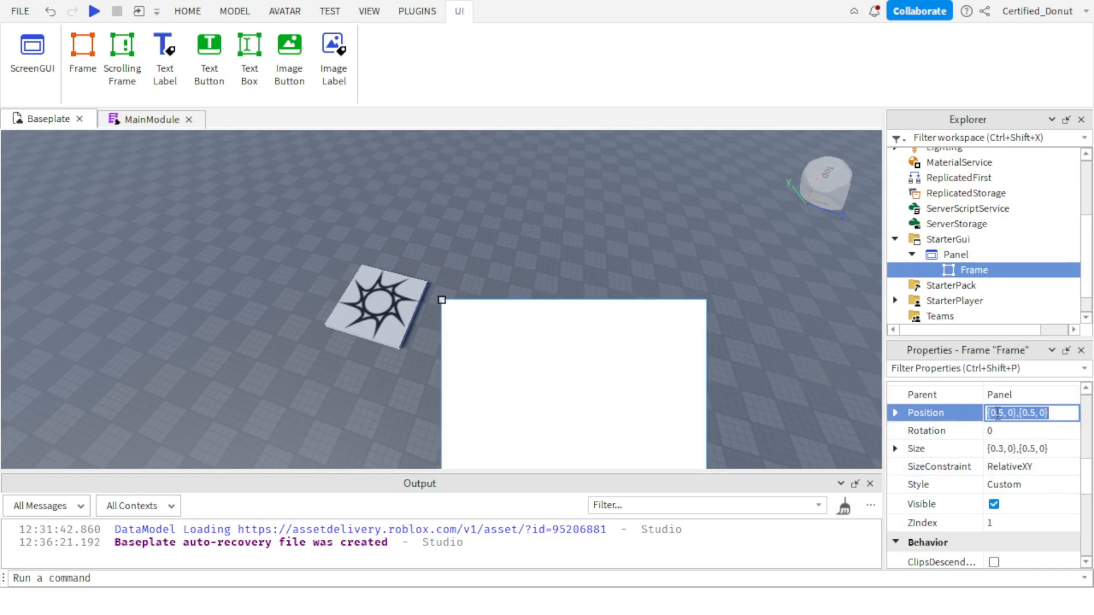
pyautogui.click(1005, 413)
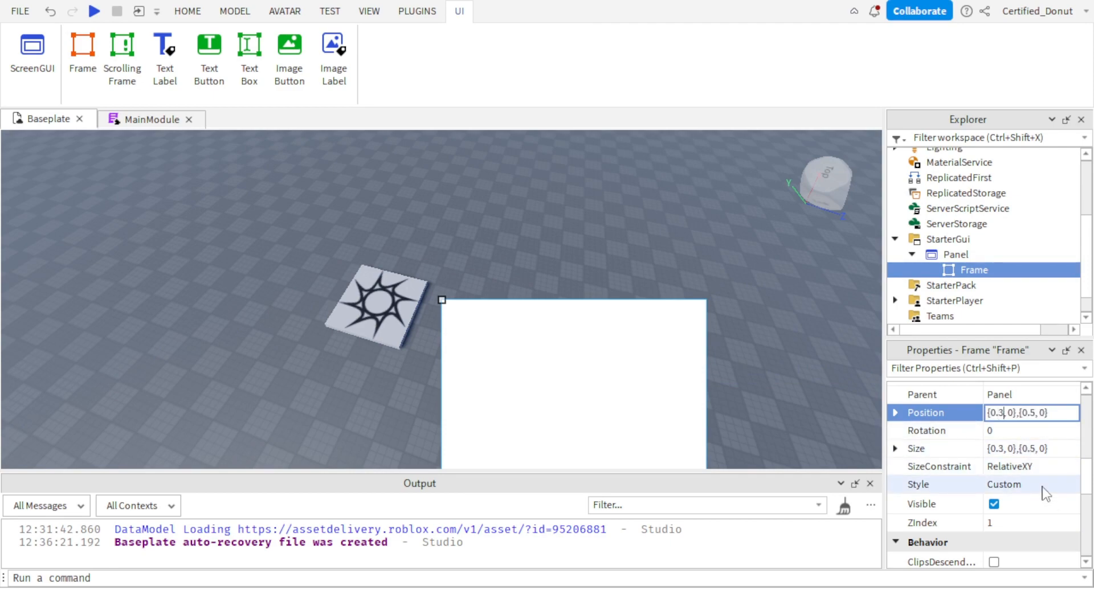
pyautogui.press('Return')
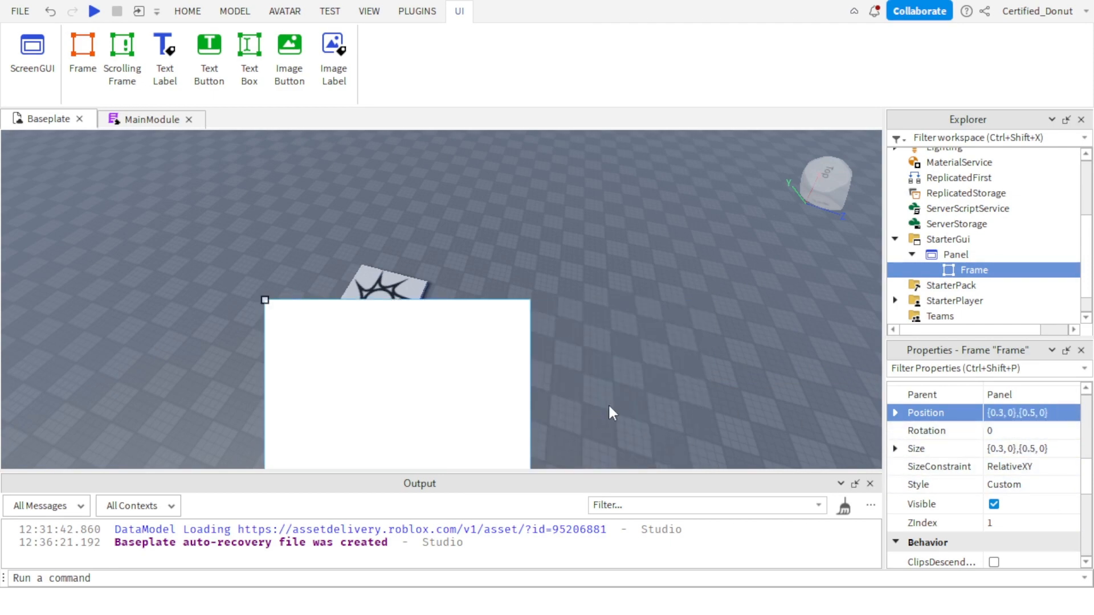
pyautogui.click(1011, 415)
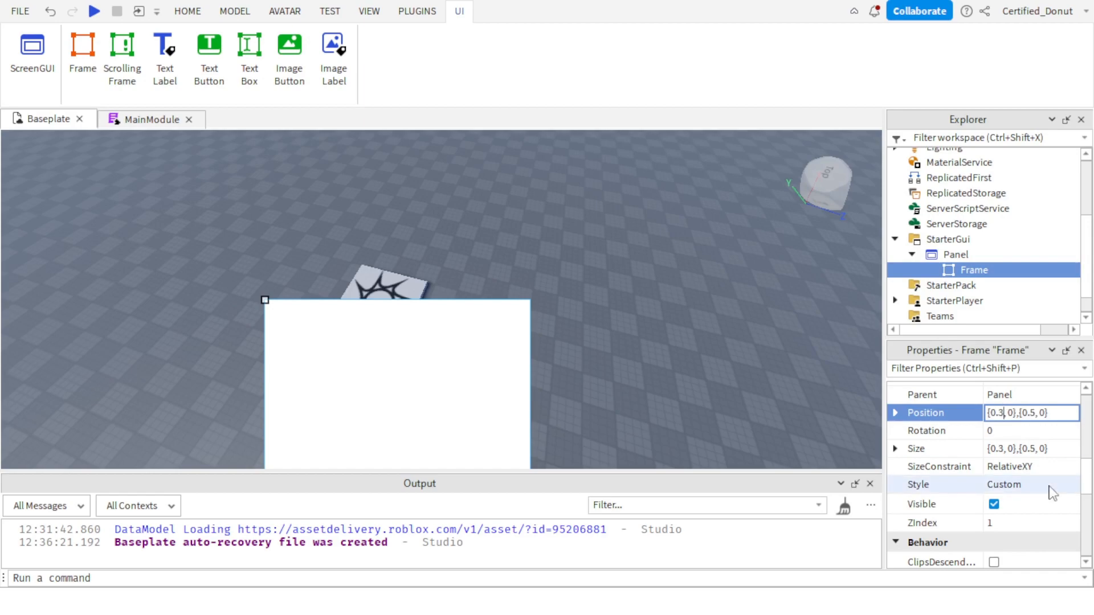
pyautogui.write('5')
pyautogui.press('Return')
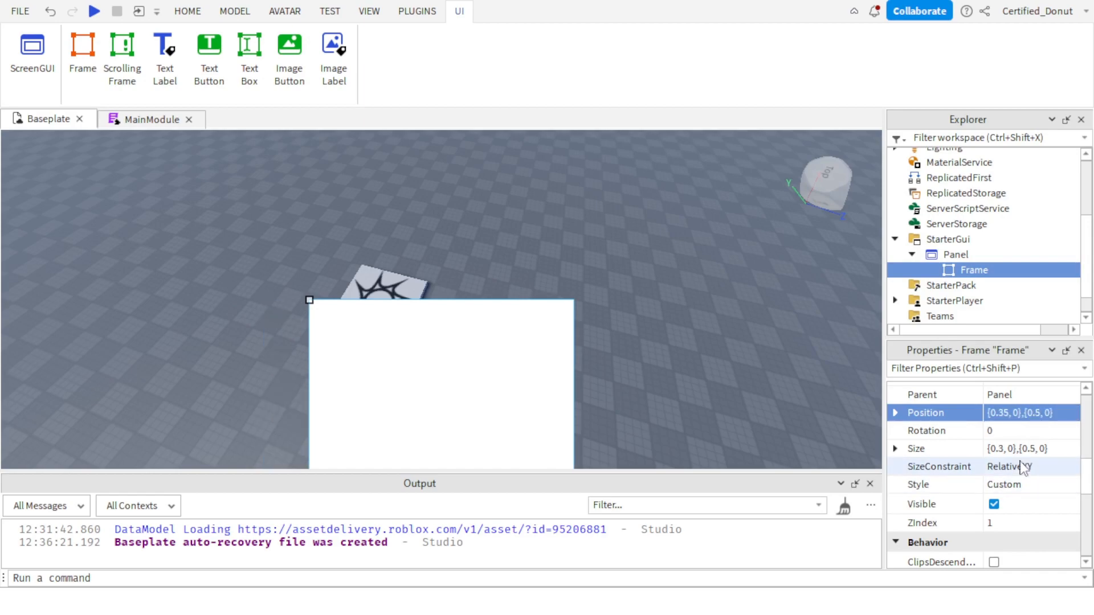
# Set the Frame's Position to {0.4, 0},{0.5, 0} and check its placement in the viewport.
pyautogui.click(1014, 413)
pyautogui.press('BackSpace')
pyautogui.press('BackSpace')
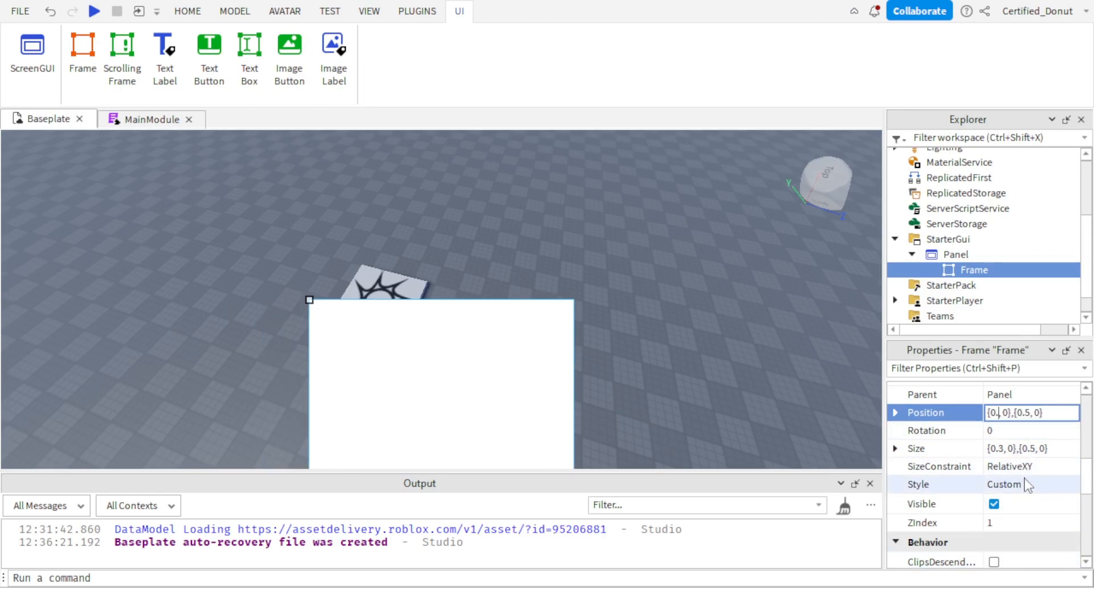
pyautogui.write('4')
pyautogui.press('Return')
pyautogui.click(713, 316)
pyautogui.moveTo(713, 315); pyautogui.dragTo(685, 280, button='right')
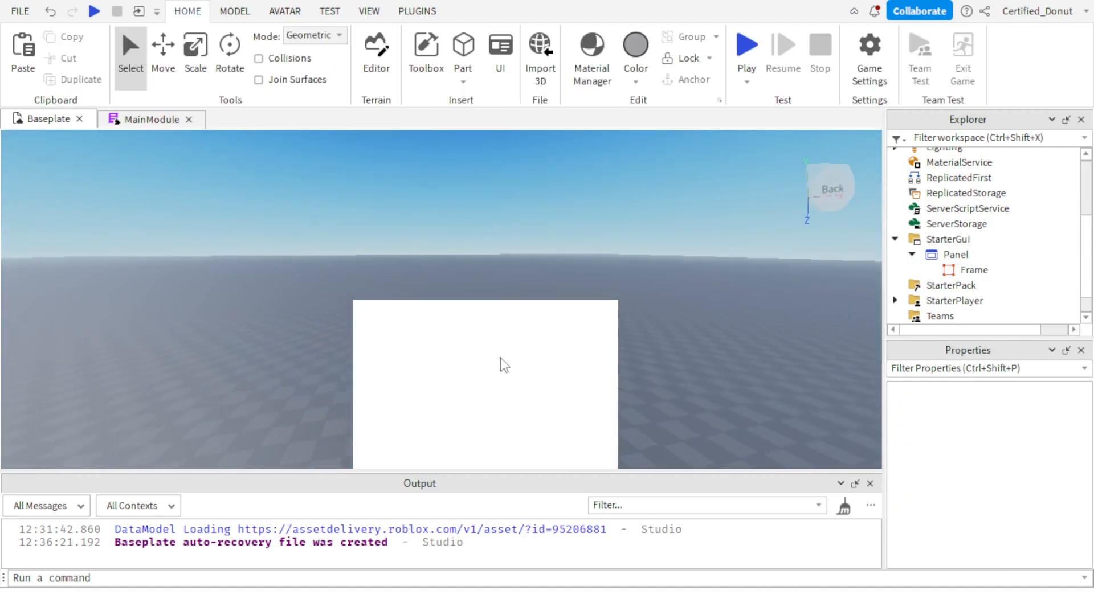
# Rename the Frame inside the Panel ScreenGui to MainFrame.
pyautogui.click(997, 271)
pyautogui.scroll(-6, 1020, 502)
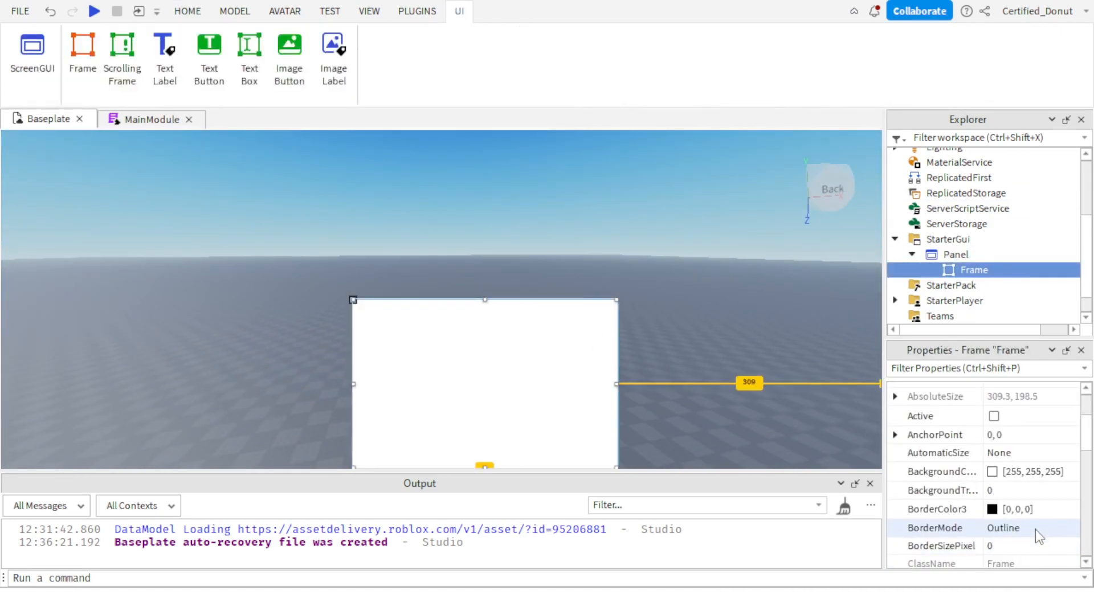
pyautogui.click(1020, 438)
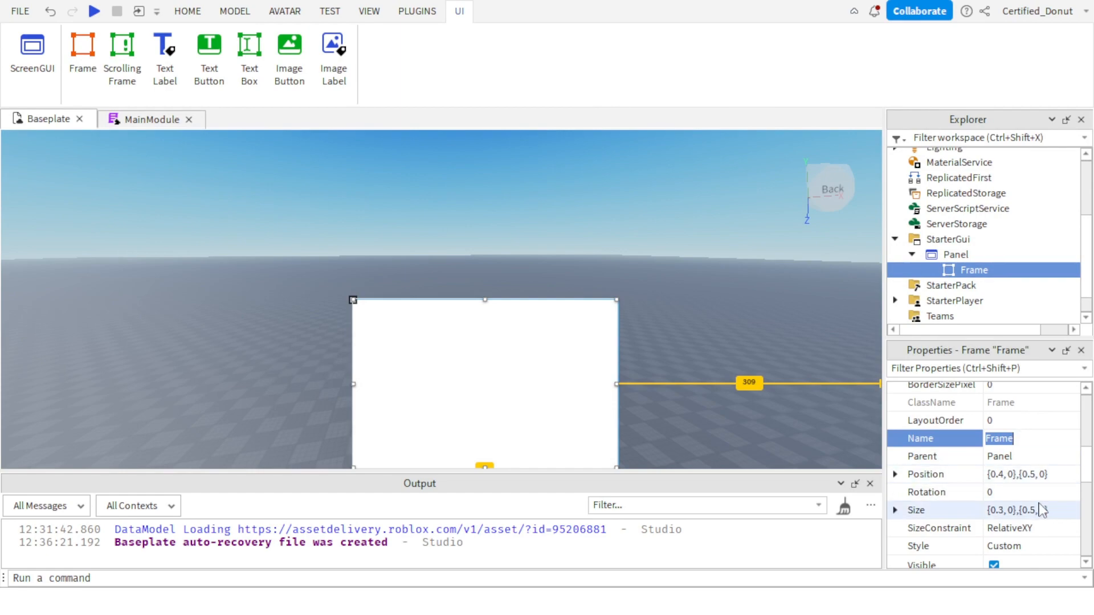
pyautogui.write('MainFrame')
pyautogui.press('Return')
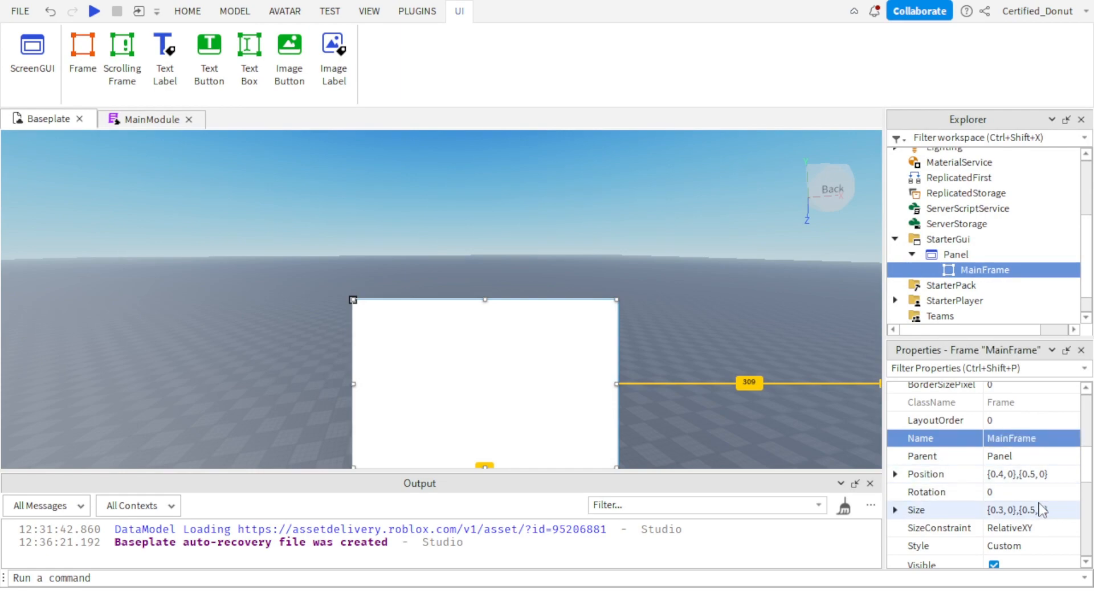
# Insert a UICorner into MainFrame to round its corners.
pyautogui.click(1021, 269)
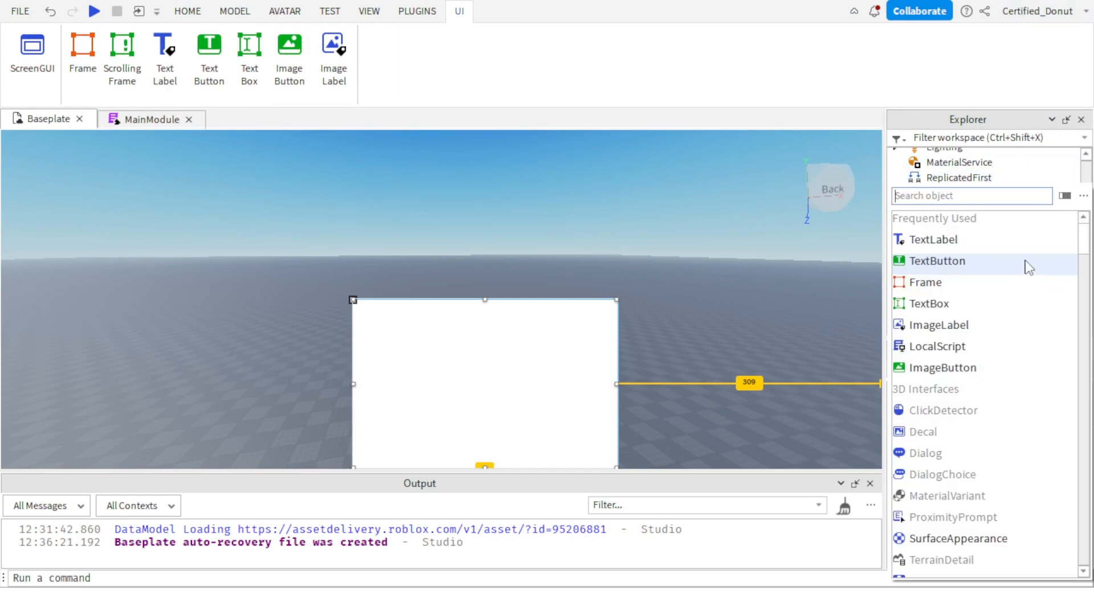
pyautogui.write('ui')
pyautogui.press('Escape')
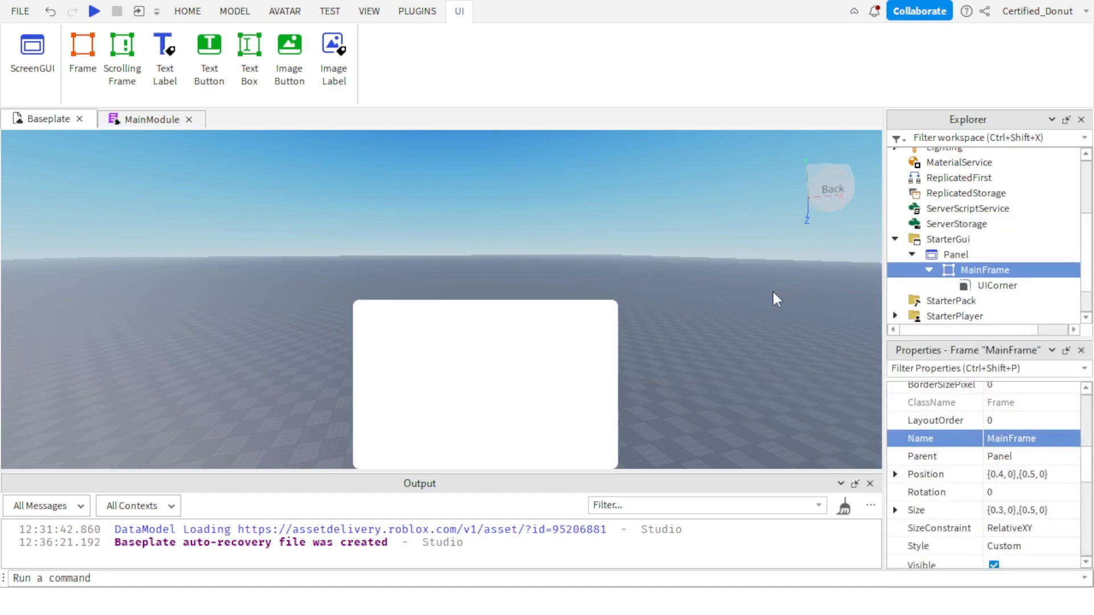
pyautogui.click(678, 337)
# Try a CornerRadius of 0, 10 on MainFrame's UICorner and undo the change.
pyautogui.click(994, 286)
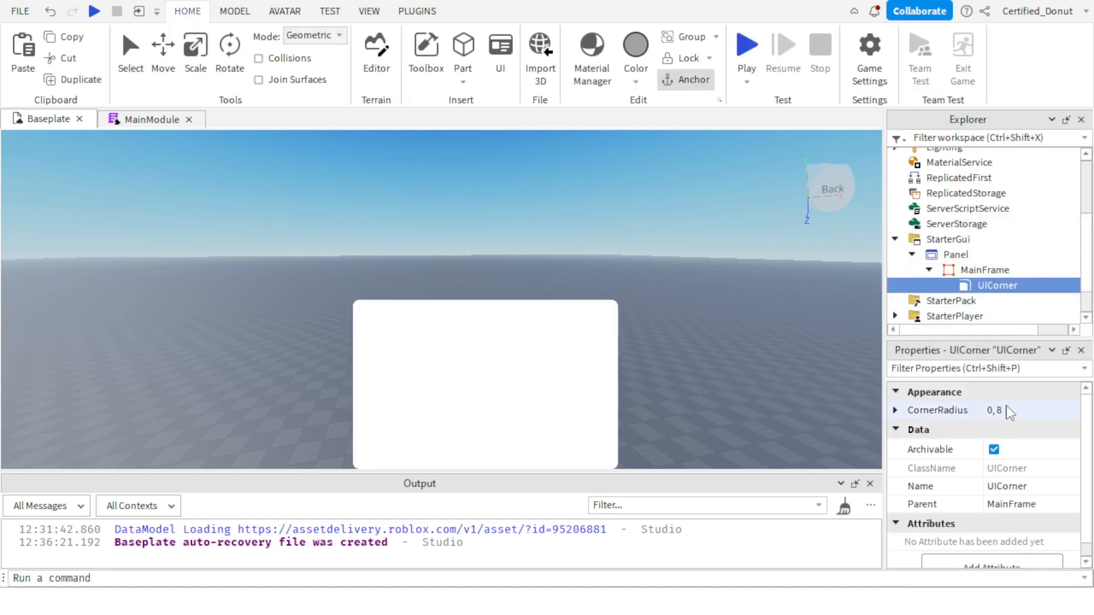
pyautogui.click(1009, 410)
pyautogui.write('10')
pyautogui.press('Return')
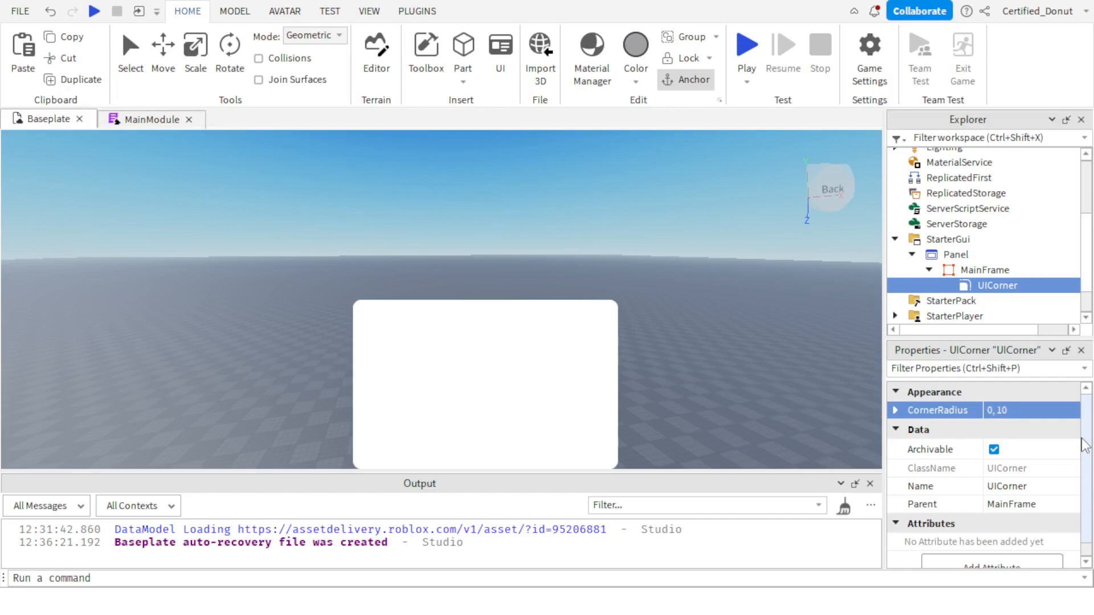
pyautogui.hotkey('ctrl', 'z')
# Try the UICorner's CornerRadius at 1, 8 and change it to 2, 8.
pyautogui.click(998, 408)
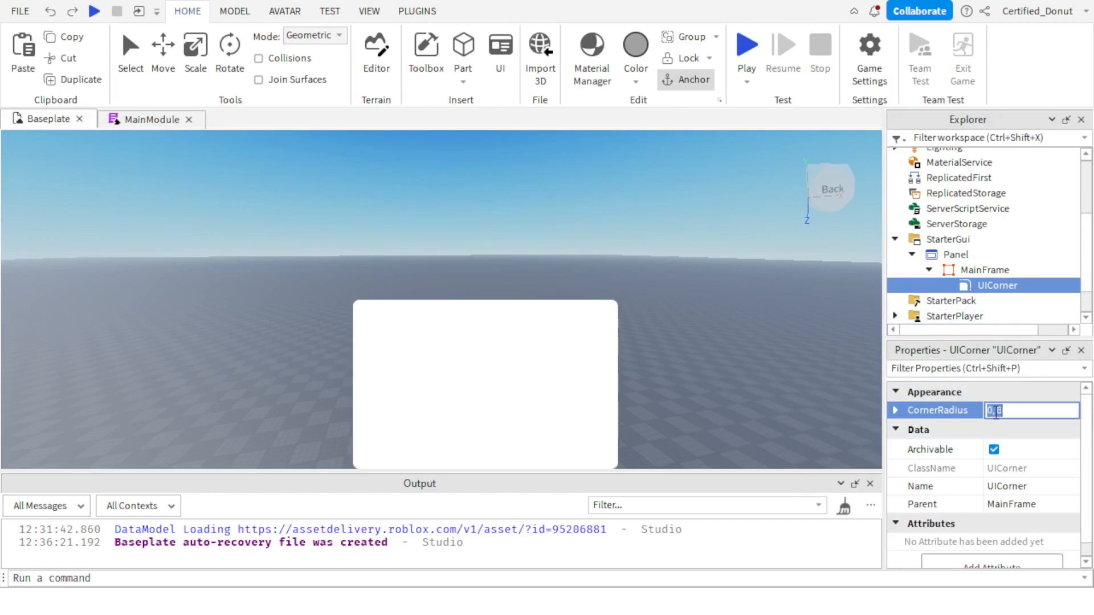
pyautogui.click(996, 414)
pyautogui.press('BackSpace')
pyautogui.write('1')
pyautogui.press('Return')
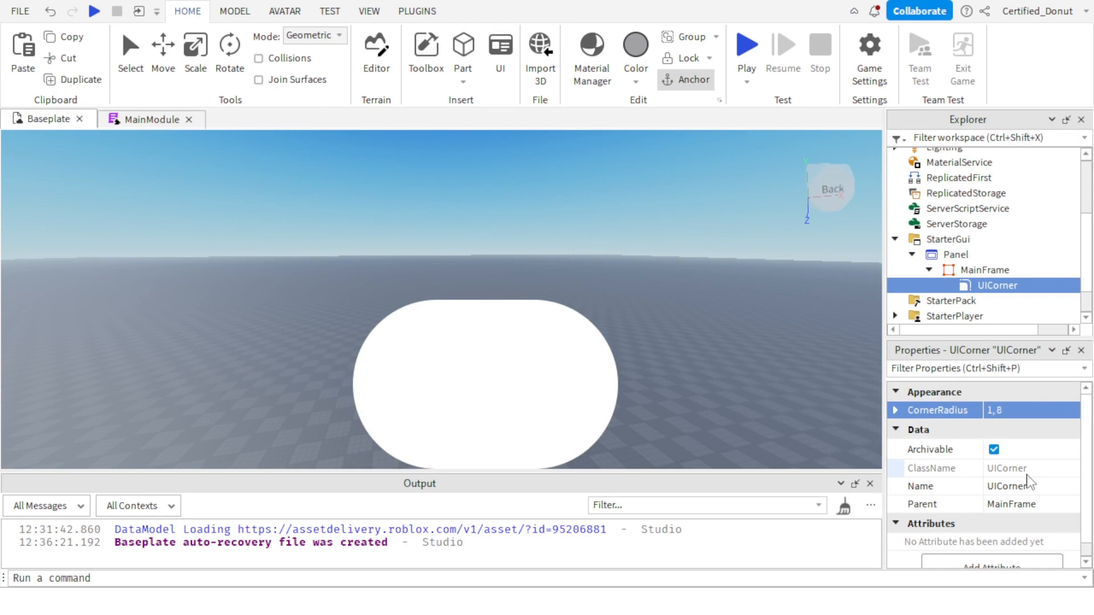
pyautogui.click(994, 409)
pyautogui.press('Return')
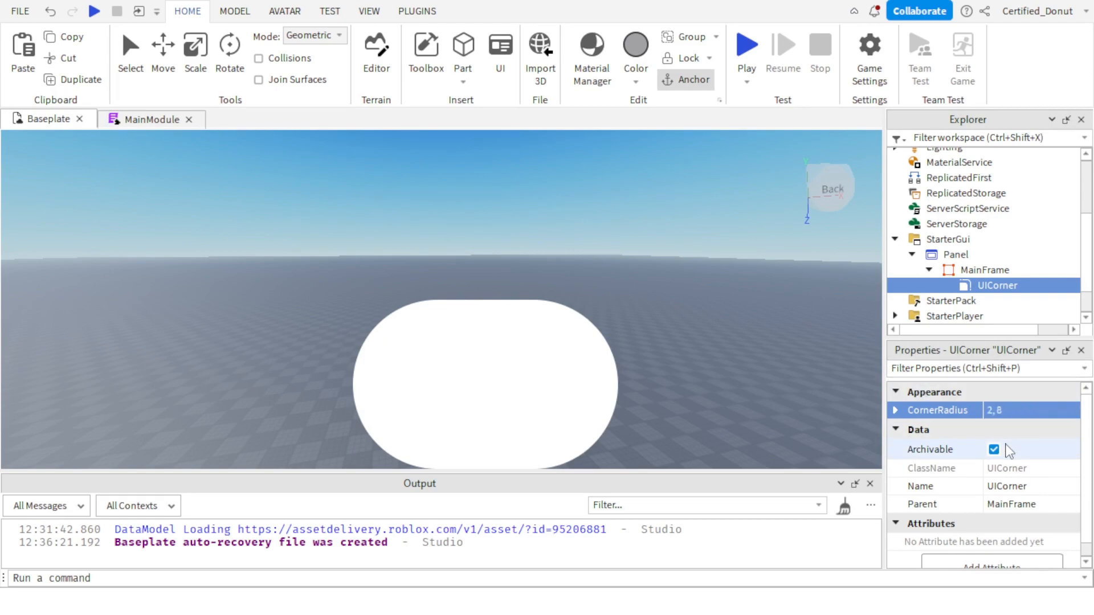
# Try a CornerRadius of 1, 0 on MainFrame's UICorner.
pyautogui.hotkey('ctrl', 'z')
pyautogui.click(1041, 410)
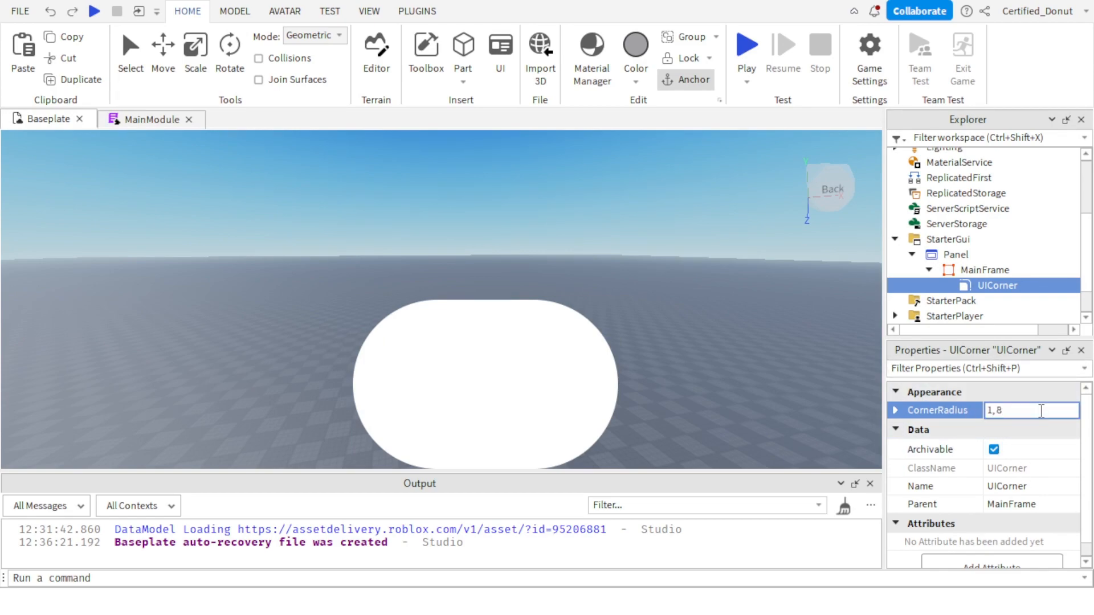
pyautogui.write('0')
pyautogui.press('Return')
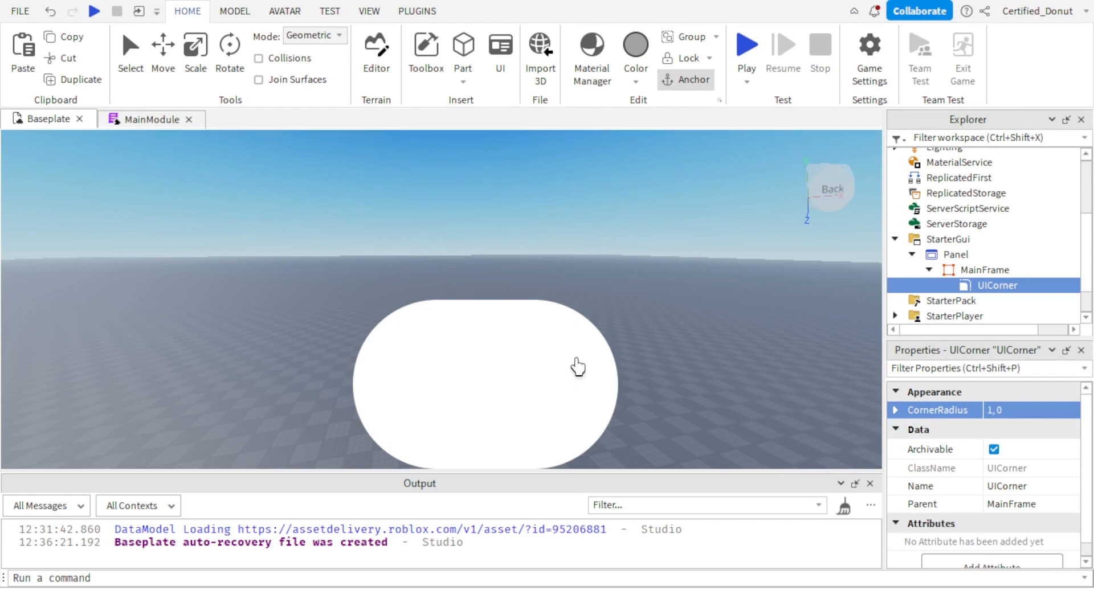
pyautogui.moveTo(577, 367); pyautogui.dragTo(767, 347, button='right')
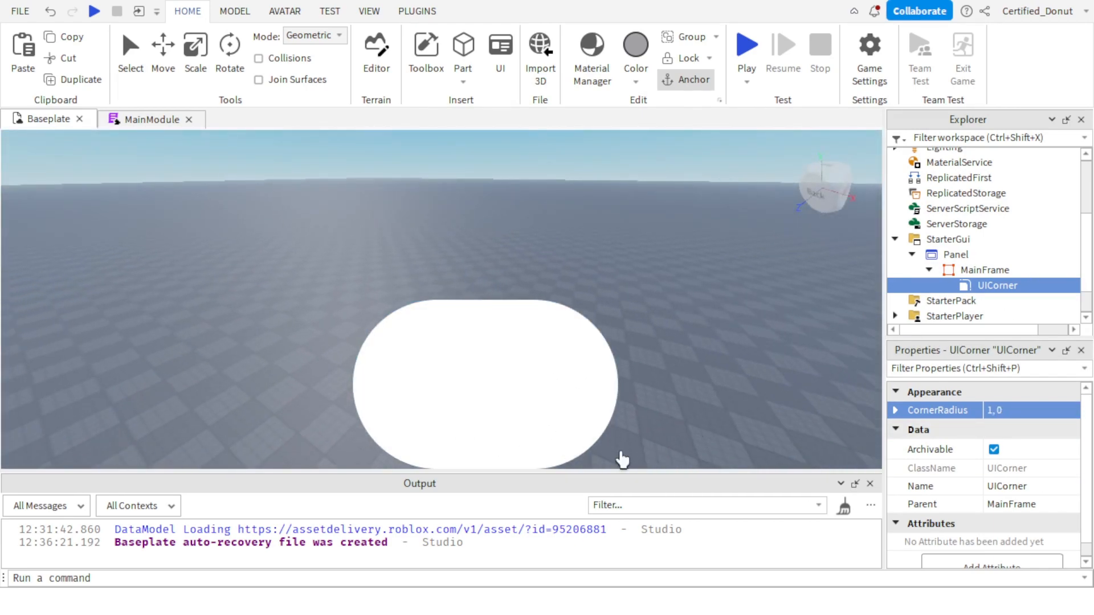
# Undo the trial CornerRadius and set the UICorner's CornerRadius to 0, 15.
pyautogui.hotkey('ctrl', 'z')
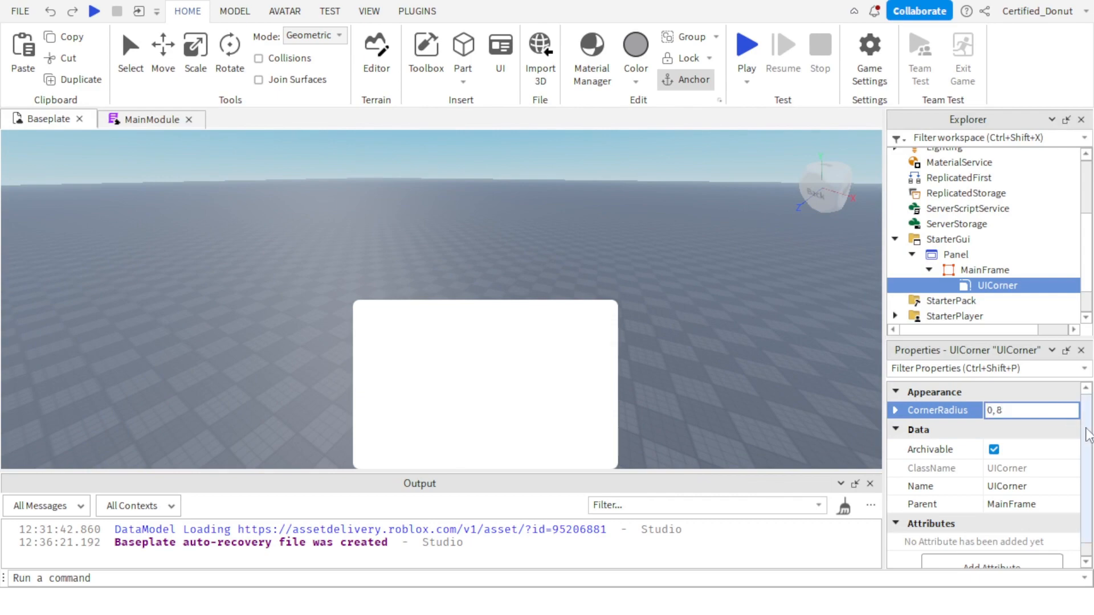
pyautogui.write('15')
pyautogui.press('Return')
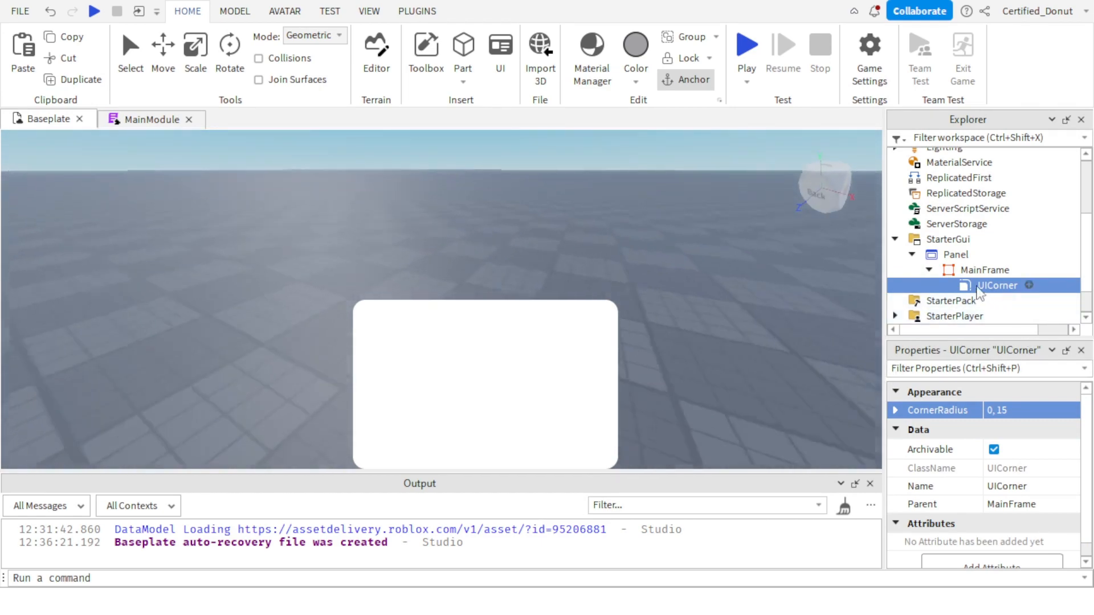
# Insert a TextBox into MainFrame.
pyautogui.click(979, 274)
pyautogui.click(1021, 269)
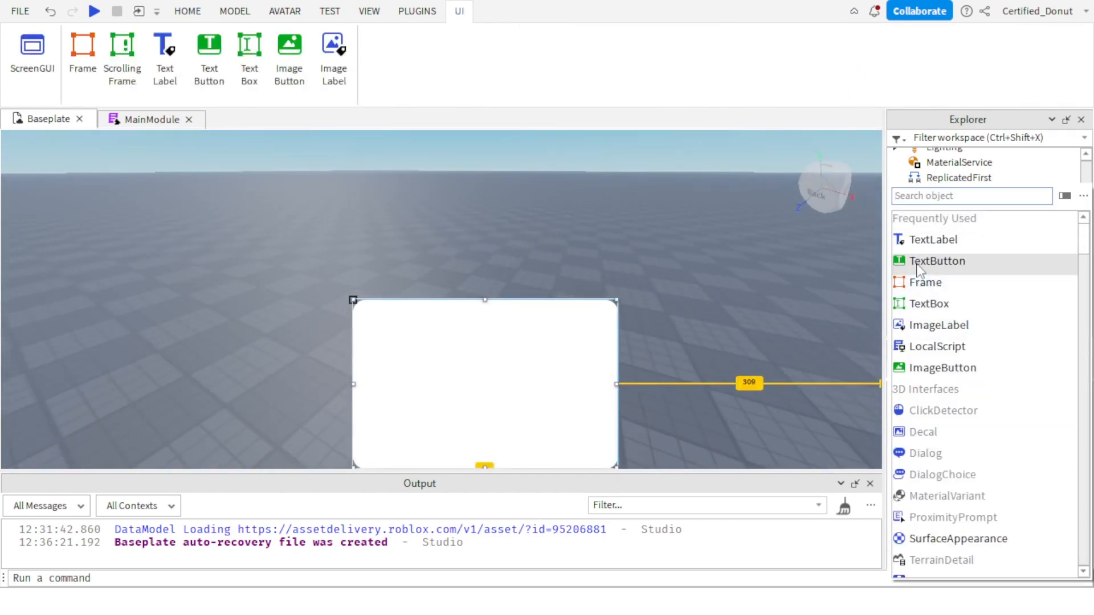
pyautogui.click(939, 304)
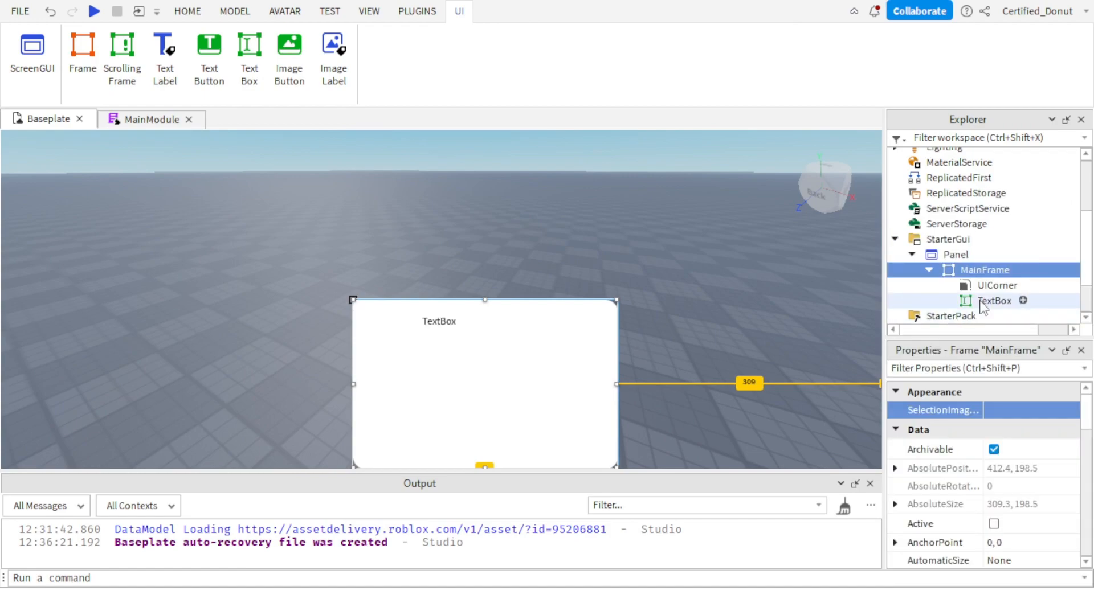
# Try the TextBox's Position at {0, 0},{1, 0} and change it to {0, 0},{0.8, 0}.
pyautogui.scroll(-5, 1017, 530)
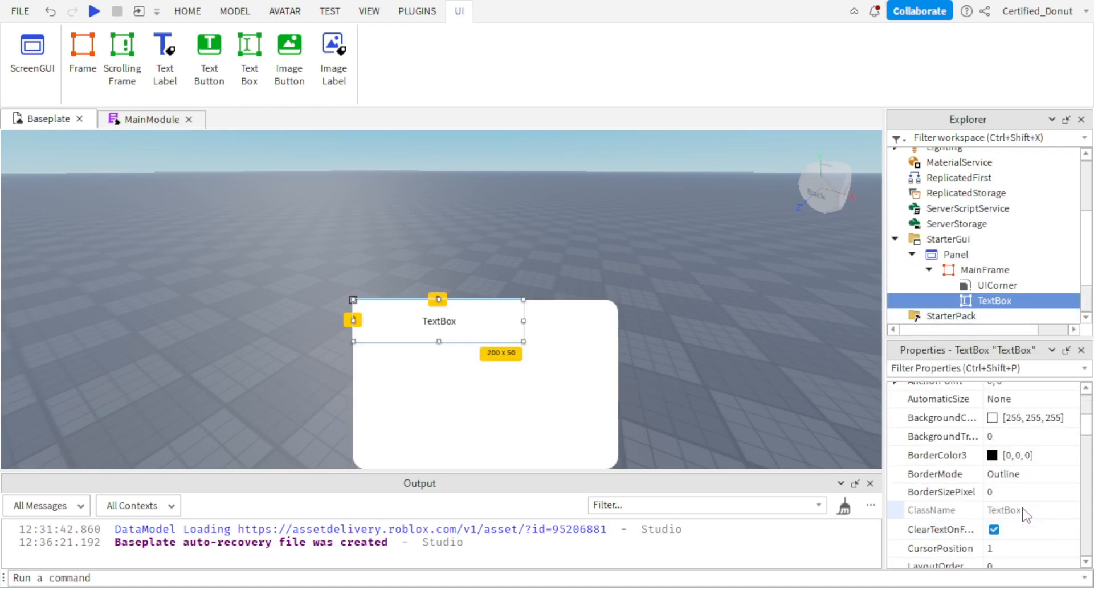
pyautogui.scroll(-3, 1003, 501)
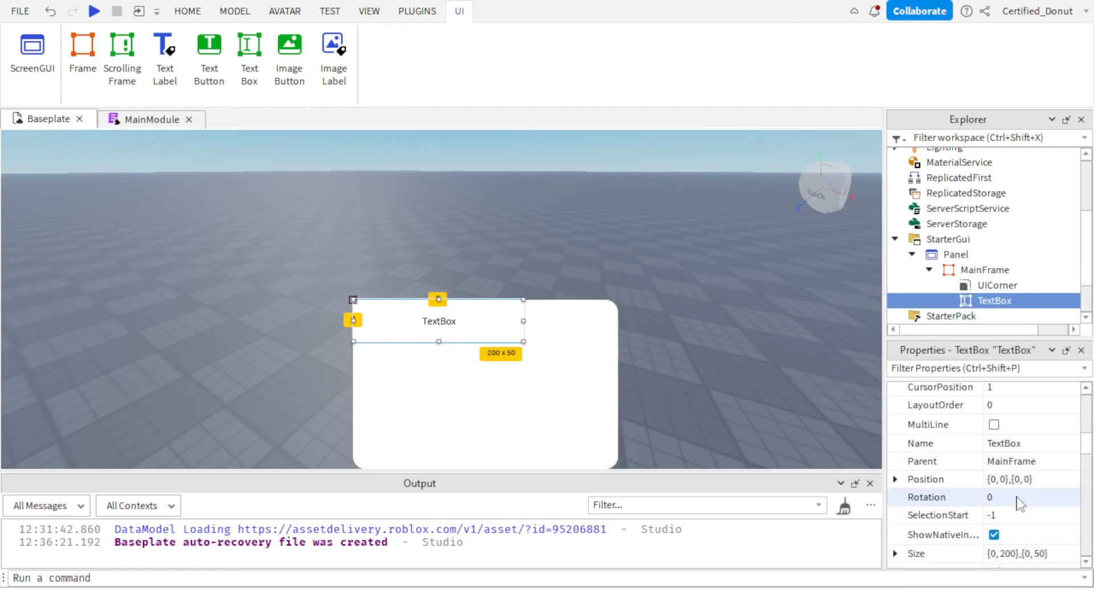
pyautogui.click(1026, 428)
pyautogui.click(998, 423)
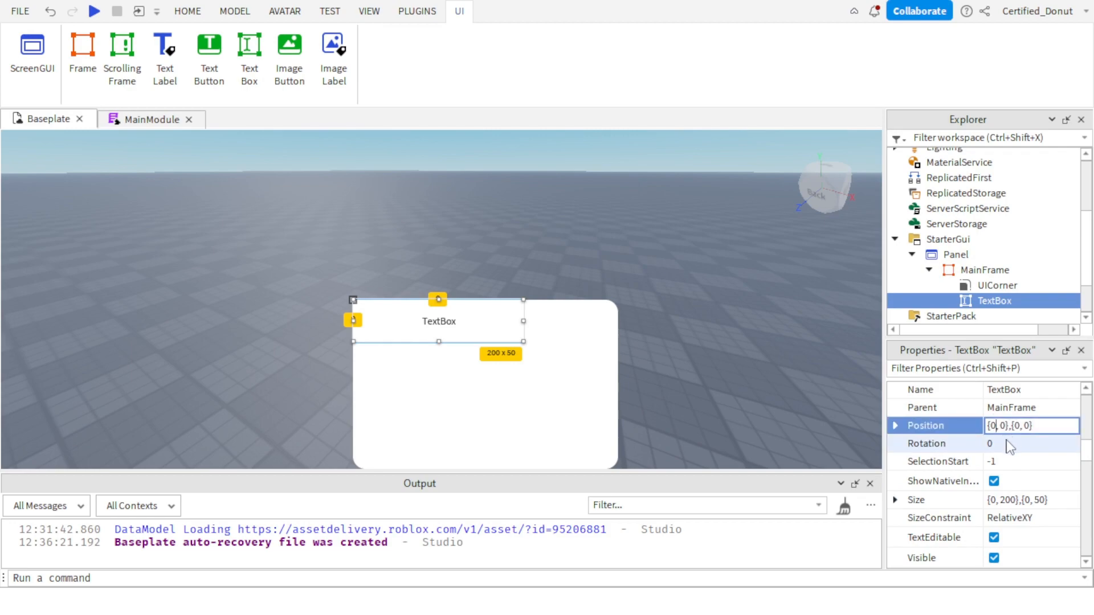
pyautogui.doubleClick(1018, 426)
pyautogui.scroll(1, 946, 516)
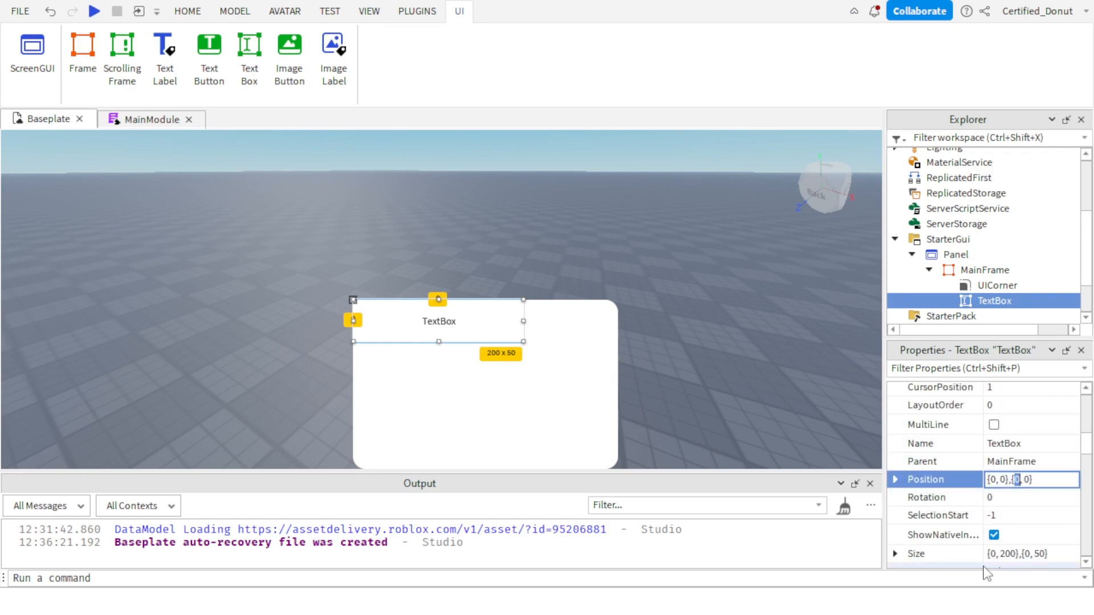
pyautogui.write('1')
pyautogui.press('Return')
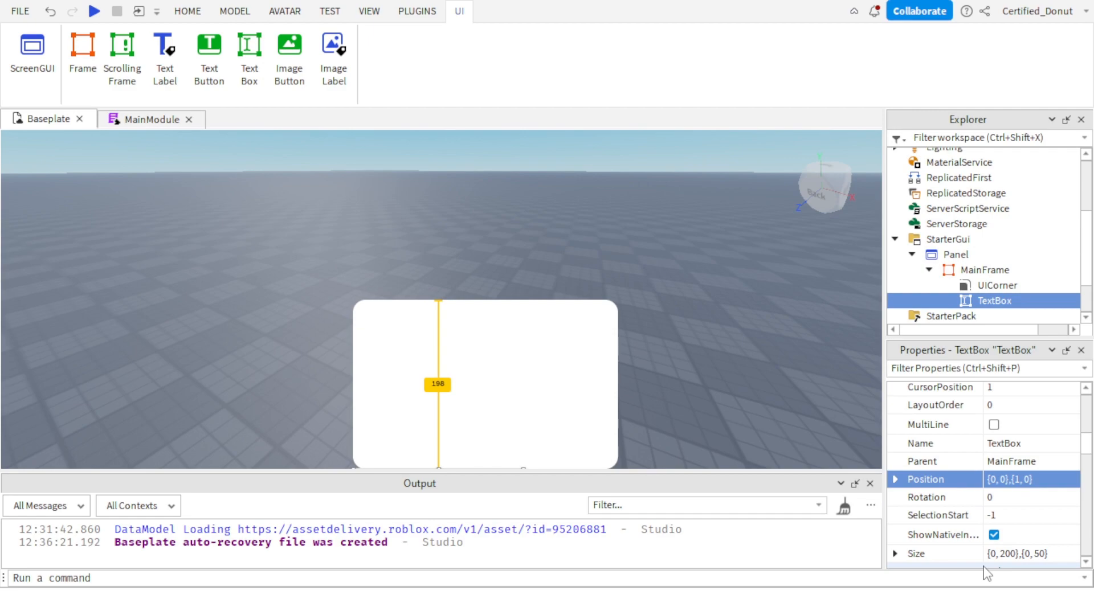
pyautogui.click(1024, 481)
pyautogui.click(1020, 482)
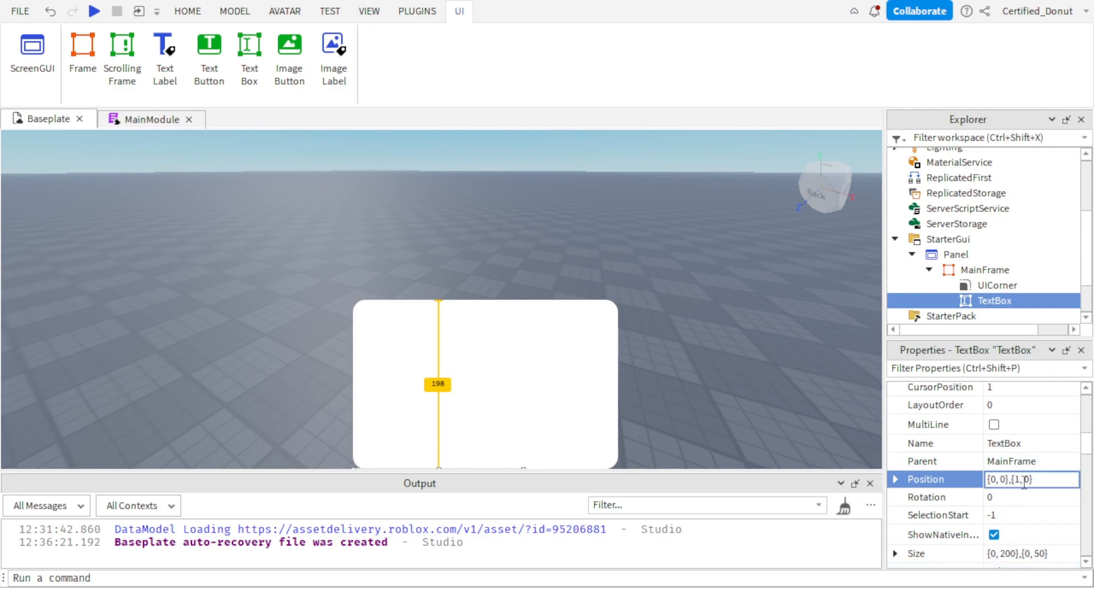
pyautogui.press('Return')
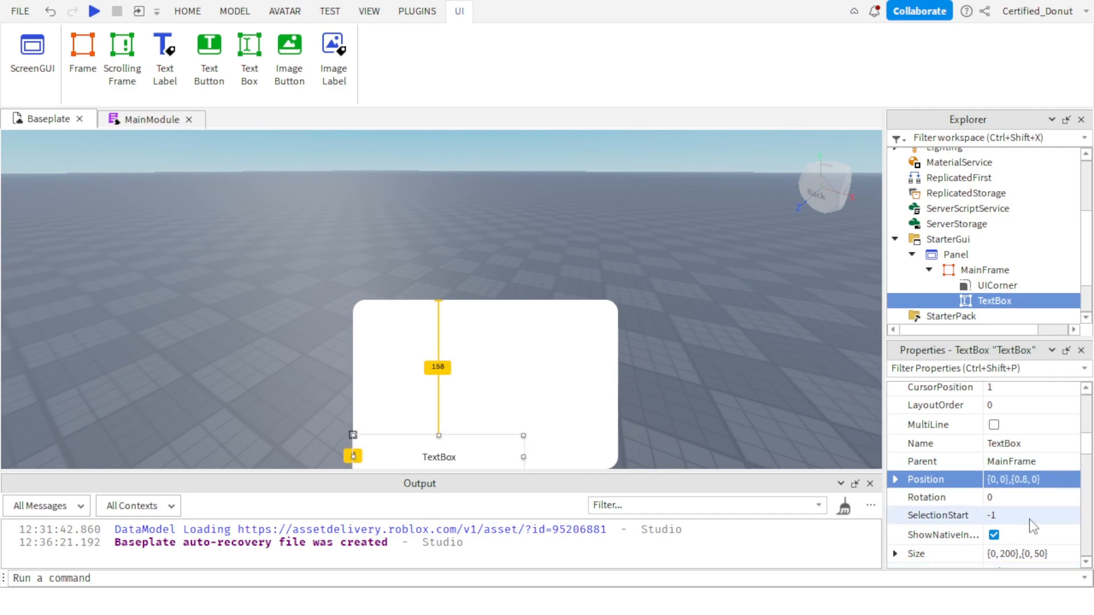
# Set the TextBox's BackgroundTransparency to 1.
pyautogui.scroll(5, 1003, 527)
pyautogui.scroll(-3, 1003, 528)
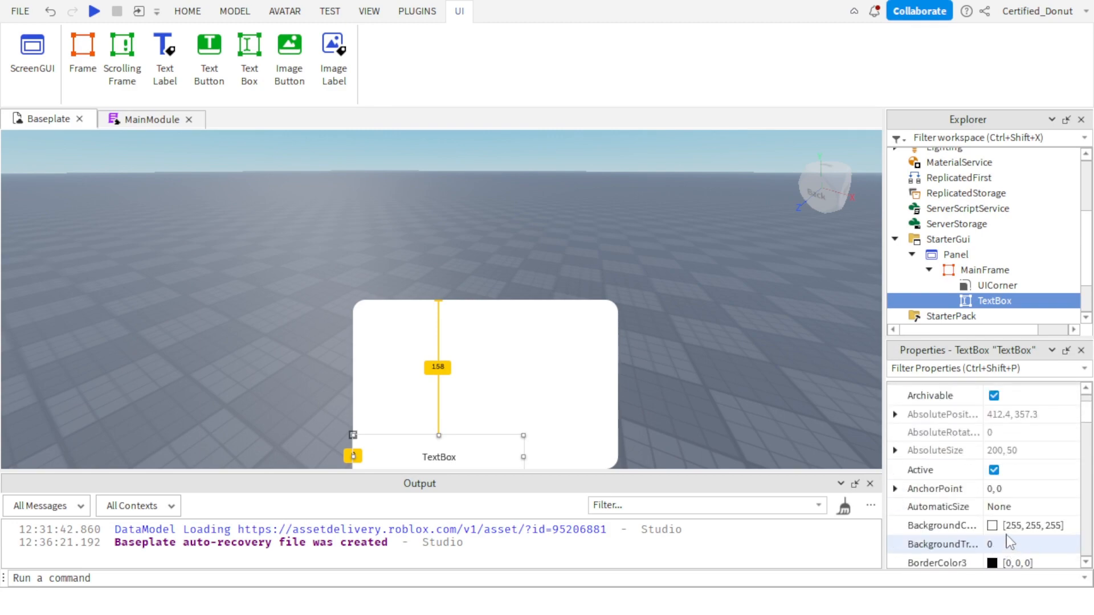
pyautogui.click(1024, 544)
pyautogui.write('1')
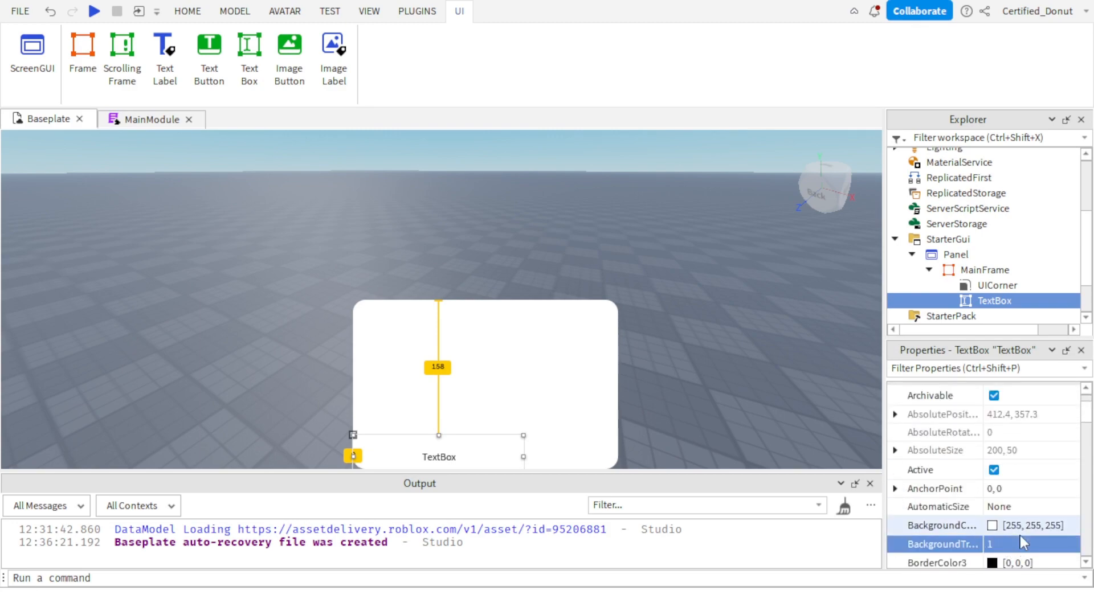
pyautogui.press('Return')
# Set MainFrame's background color to dark gray [47, 47, 47].
pyautogui.click(969, 286)
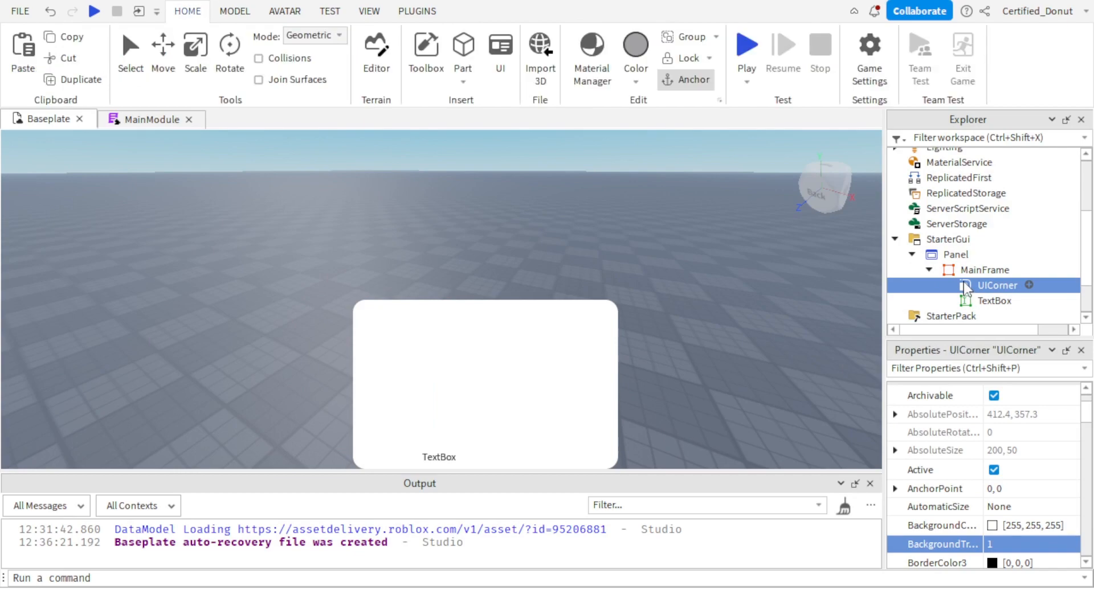
pyautogui.click(971, 274)
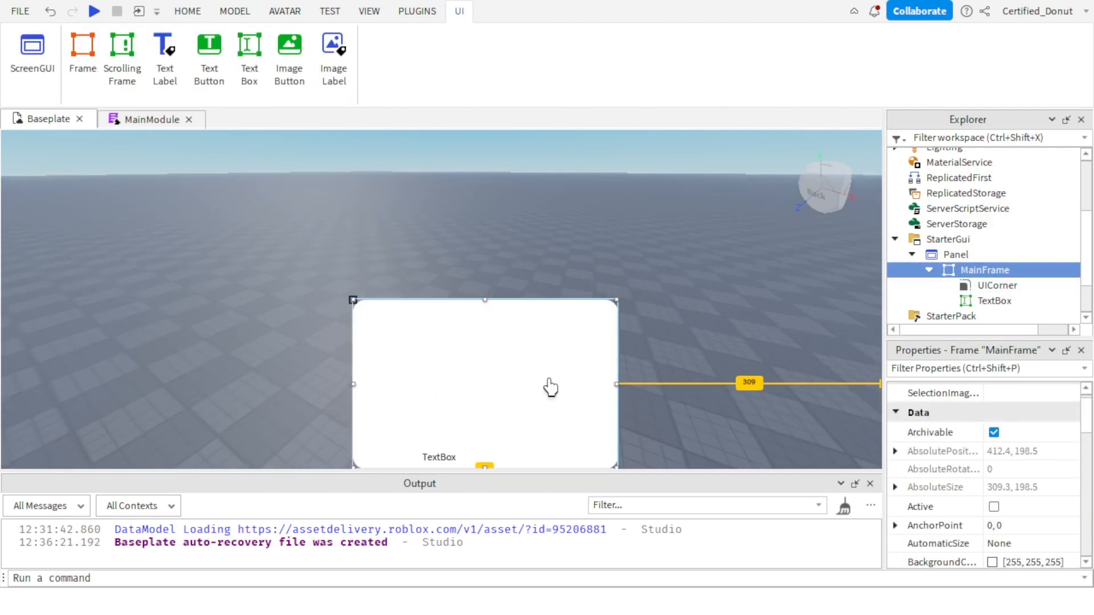
pyautogui.scroll(-1, 1003, 484)
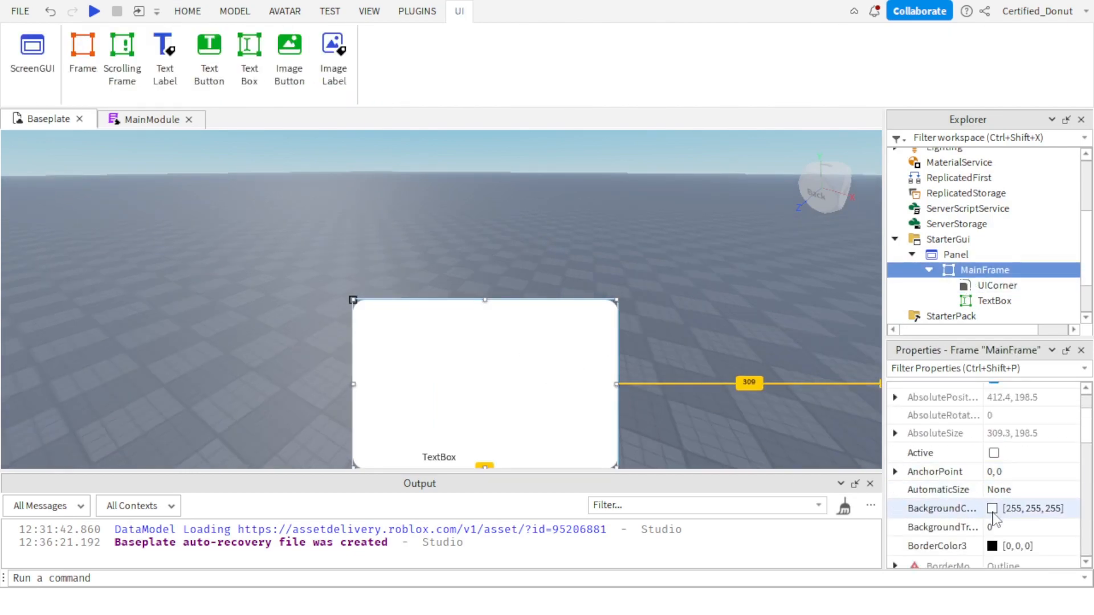
pyautogui.click(992, 509)
pyautogui.moveTo(746, 248); pyautogui.dragTo(741, 295)
pyautogui.click(661, 461)
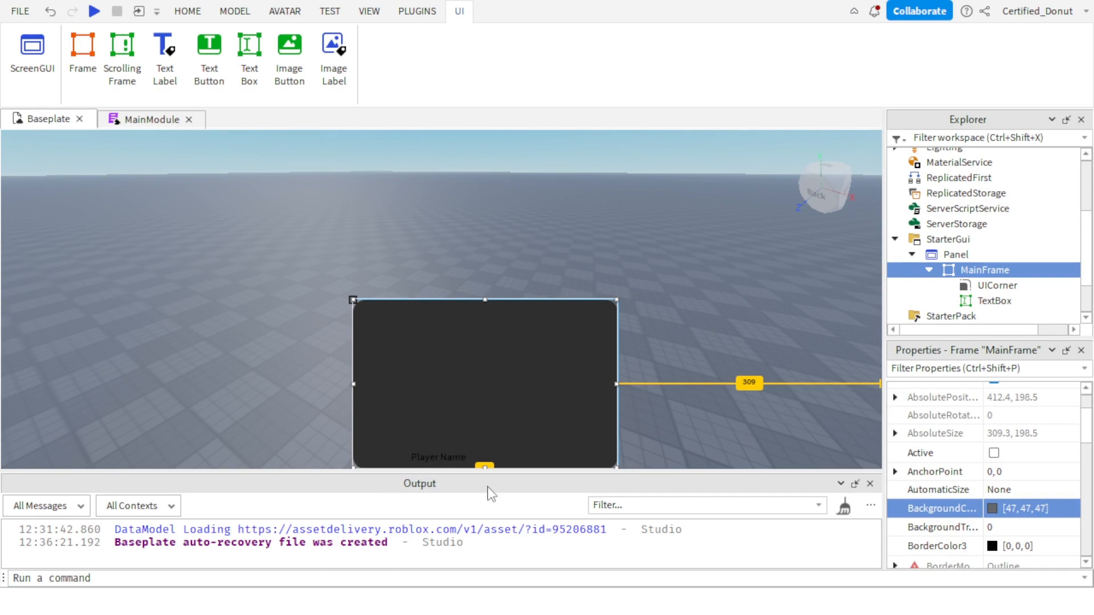
# Set the TextBox's placeholder color to white [255, 255, 255] and make its font bold.
pyautogui.click(995, 301)
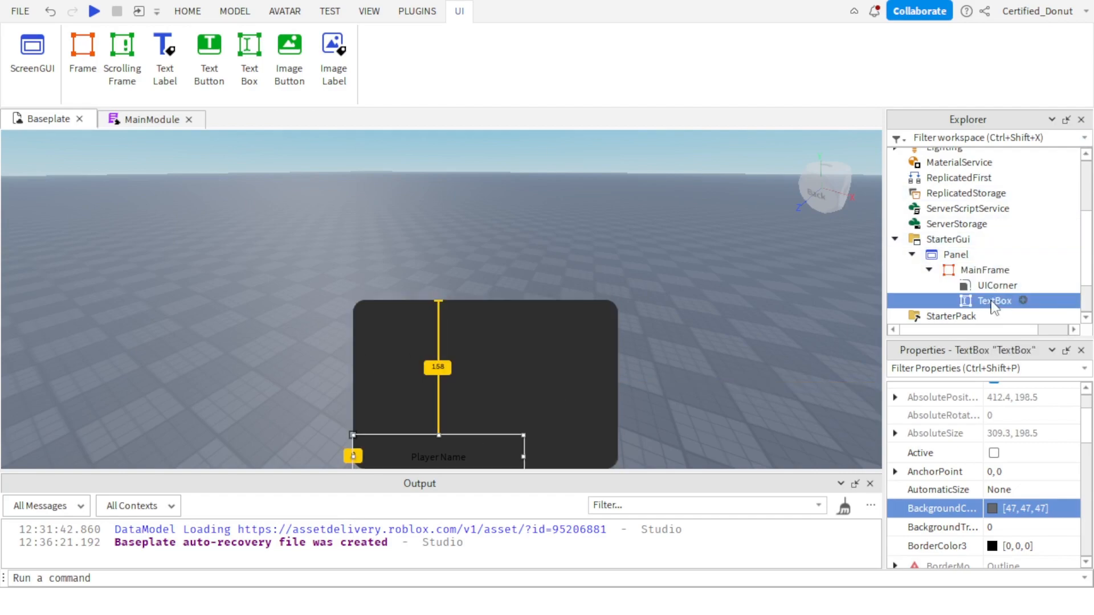
pyautogui.scroll(-5, 975, 501)
pyautogui.scroll(-5, 975, 501)
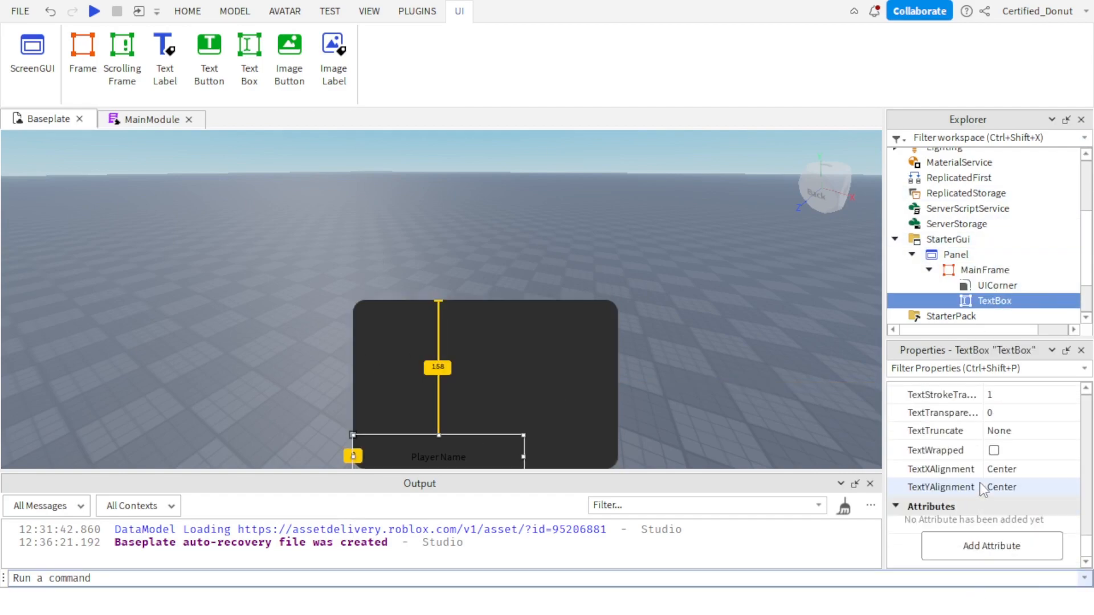
pyautogui.scroll(3, 982, 487)
pyautogui.click(1006, 482)
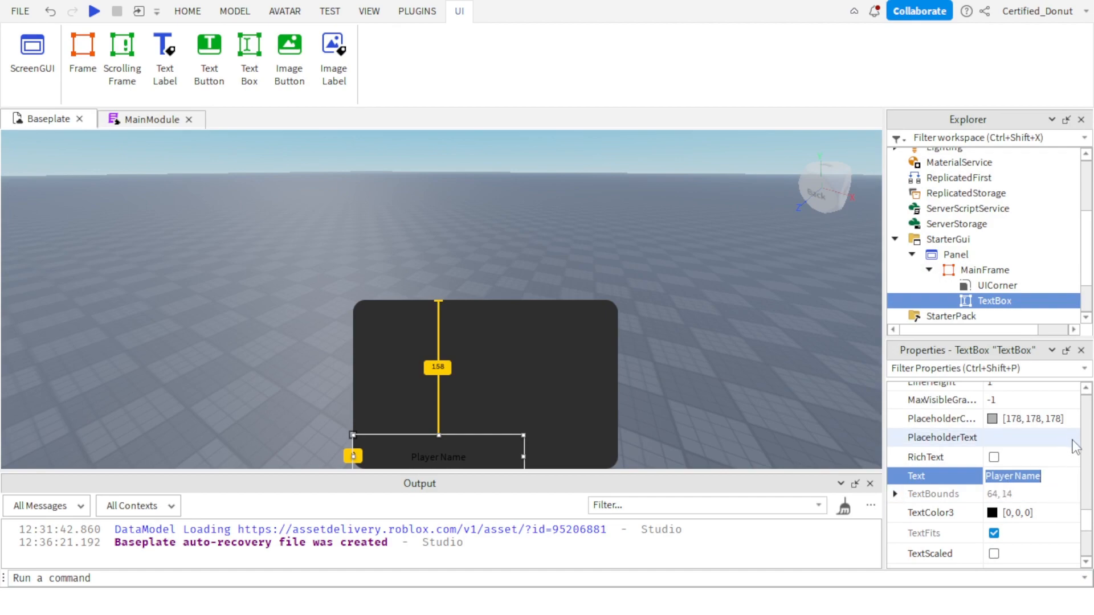
pyautogui.click(992, 419)
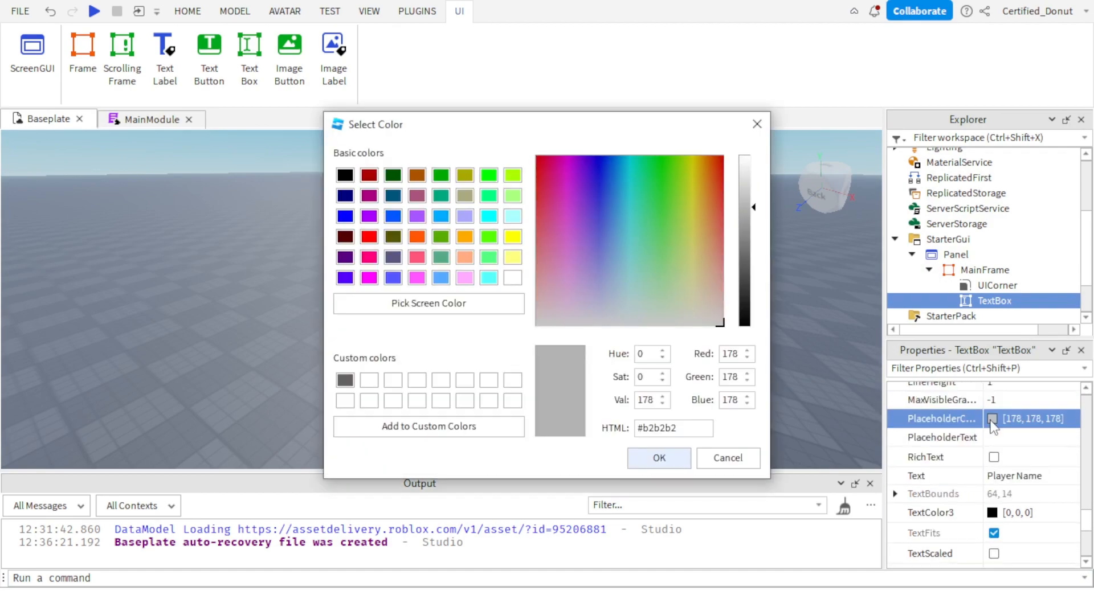
pyautogui.moveTo(751, 207); pyautogui.dragTo(751, 138)
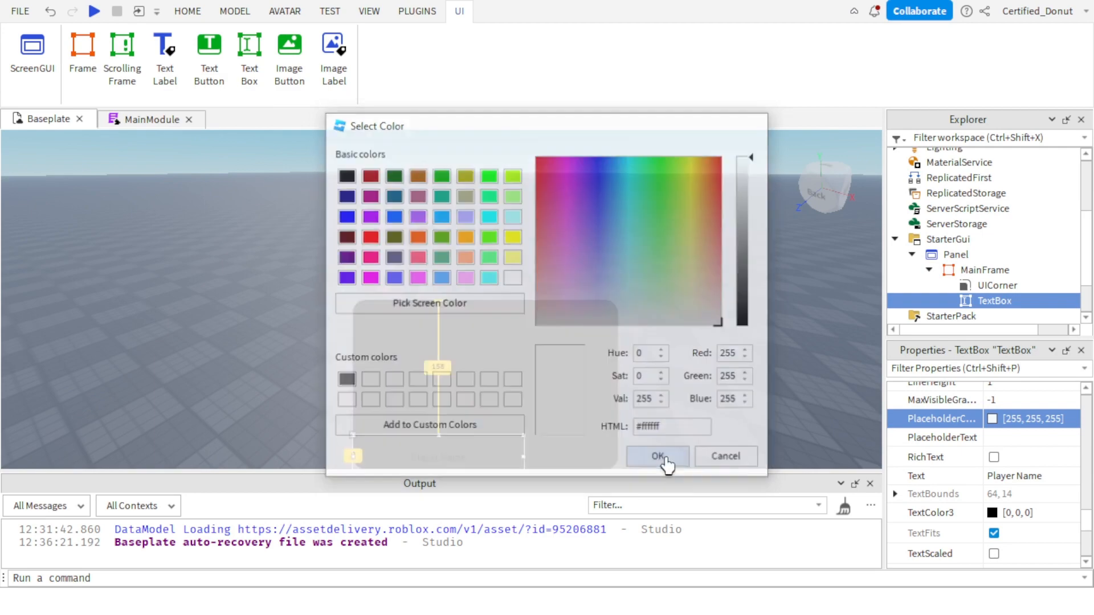
pyautogui.click(661, 459)
pyautogui.scroll(3, 1033, 483)
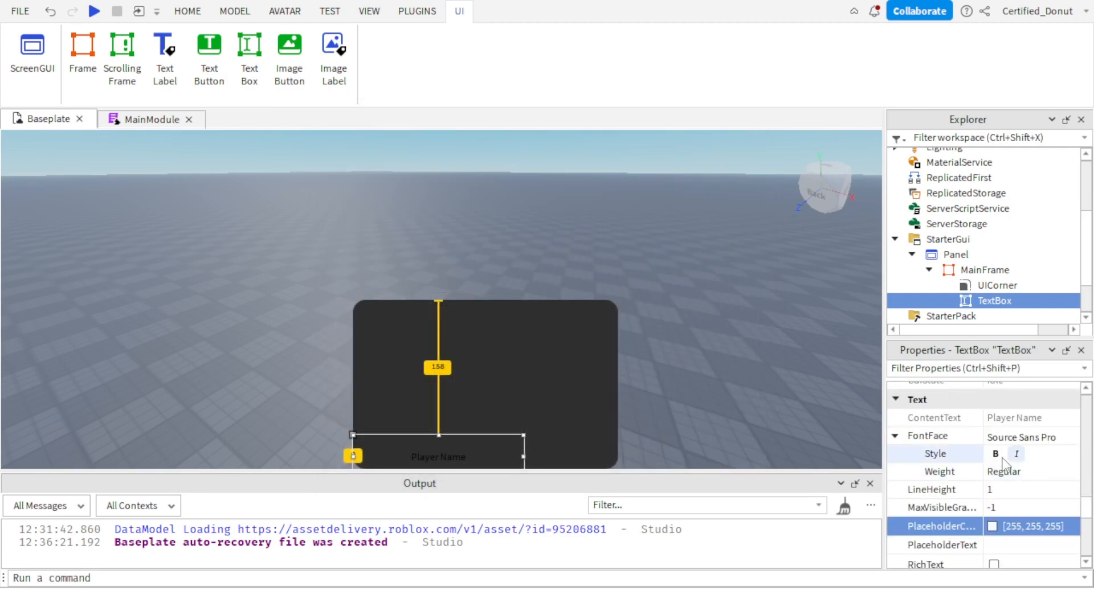
pyautogui.click(995, 453)
# Clear the TextBox's Text property and set its PlaceholderText to "Player Name".
pyautogui.scroll(-3, 1006, 510)
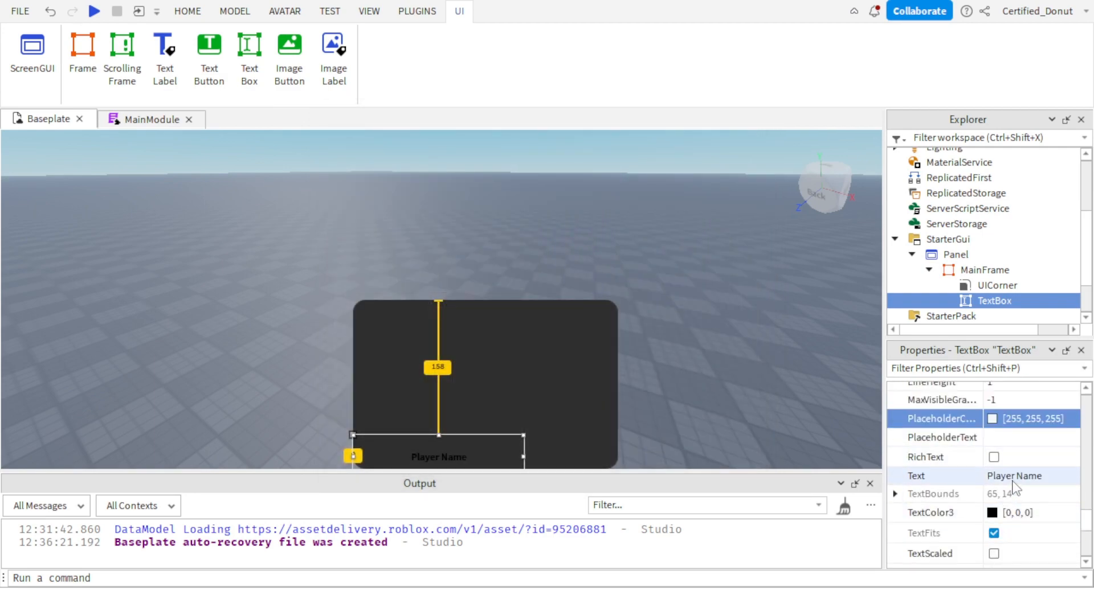
pyautogui.click(1017, 478)
pyautogui.press('BackSpace')
pyautogui.press('Return')
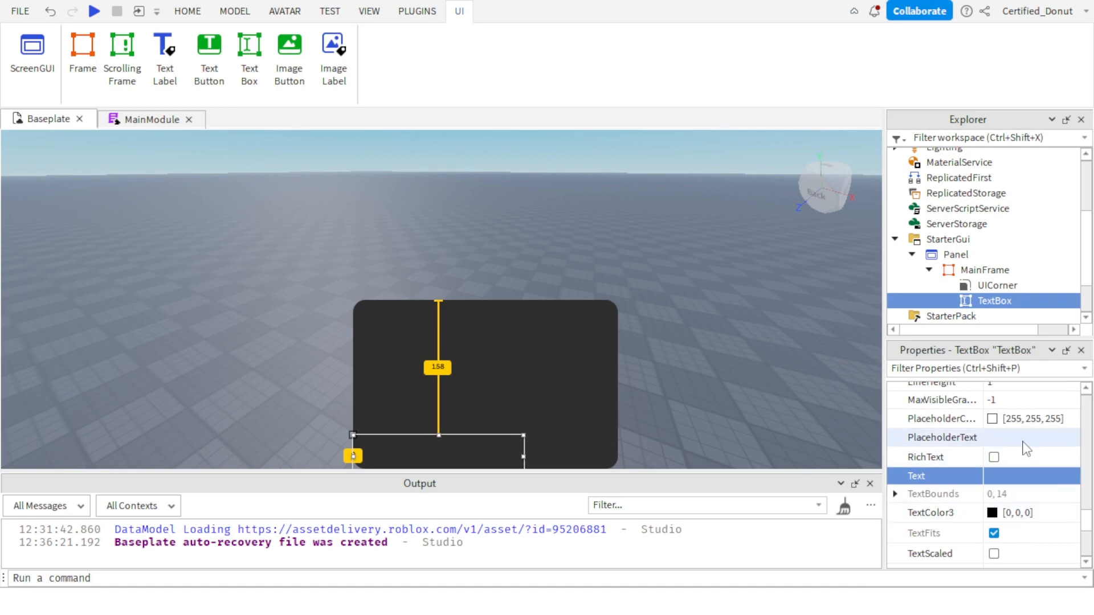
pyautogui.click(1023, 438)
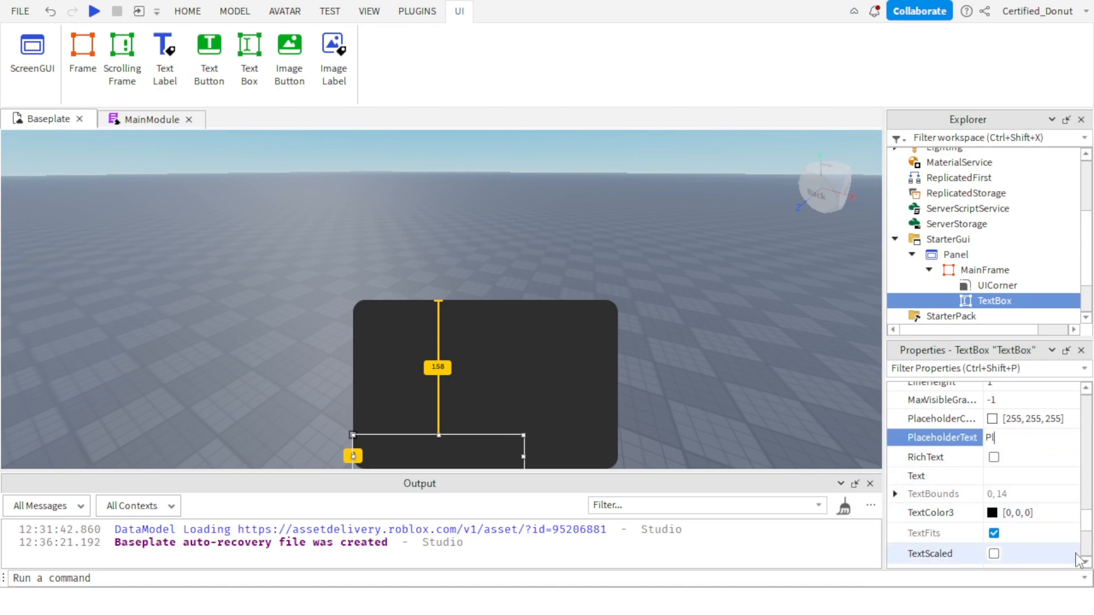
pyautogui.write('Player Name')
pyautogui.press('Return')
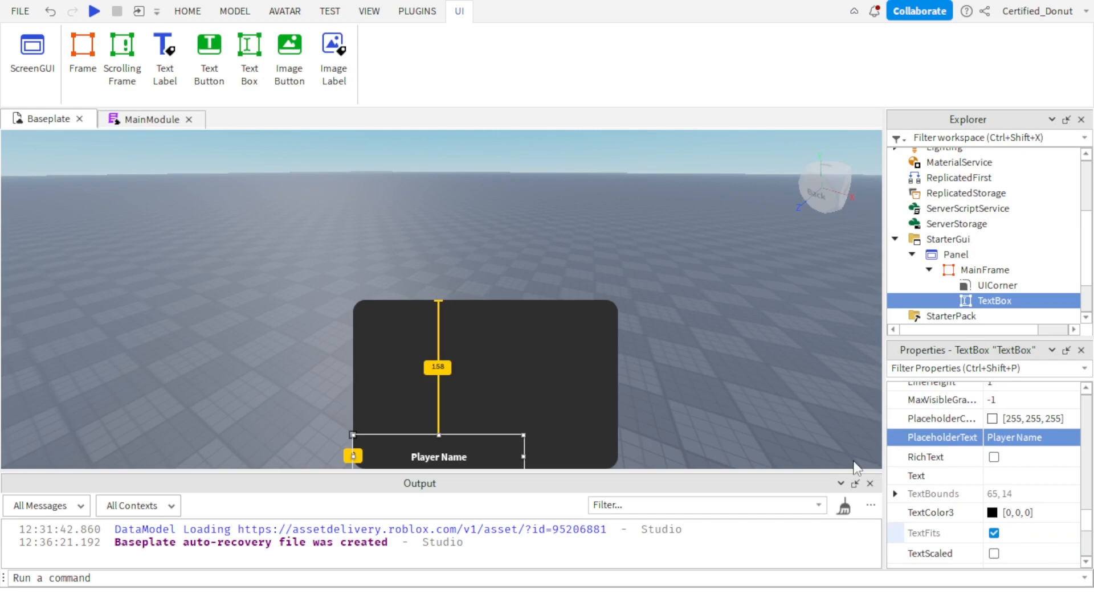
# Set the TextBox's TextColor3 to white [255, 255, 255] and deselect the TextBox.
pyautogui.click(992, 512)
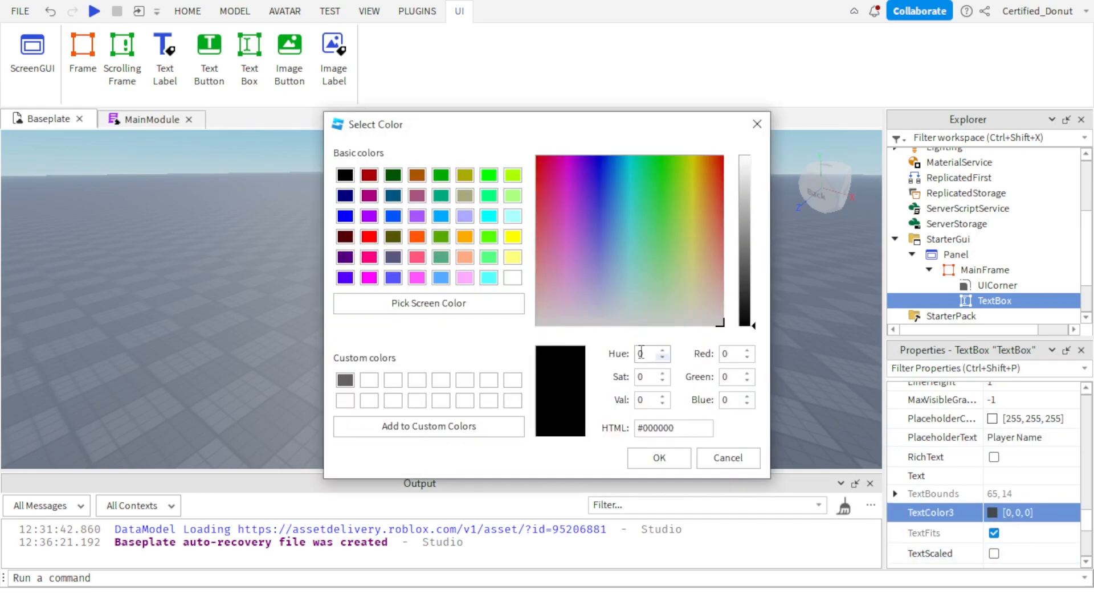
pyautogui.moveTo(746, 196); pyautogui.dragTo(747, 123)
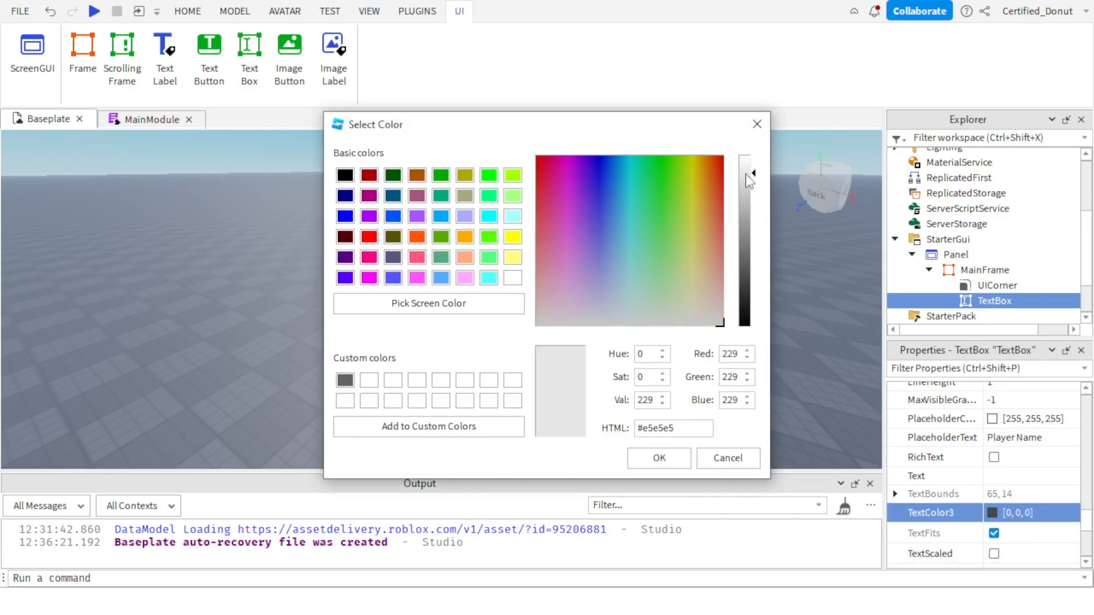
pyautogui.click(659, 458)
pyautogui.click(745, 386)
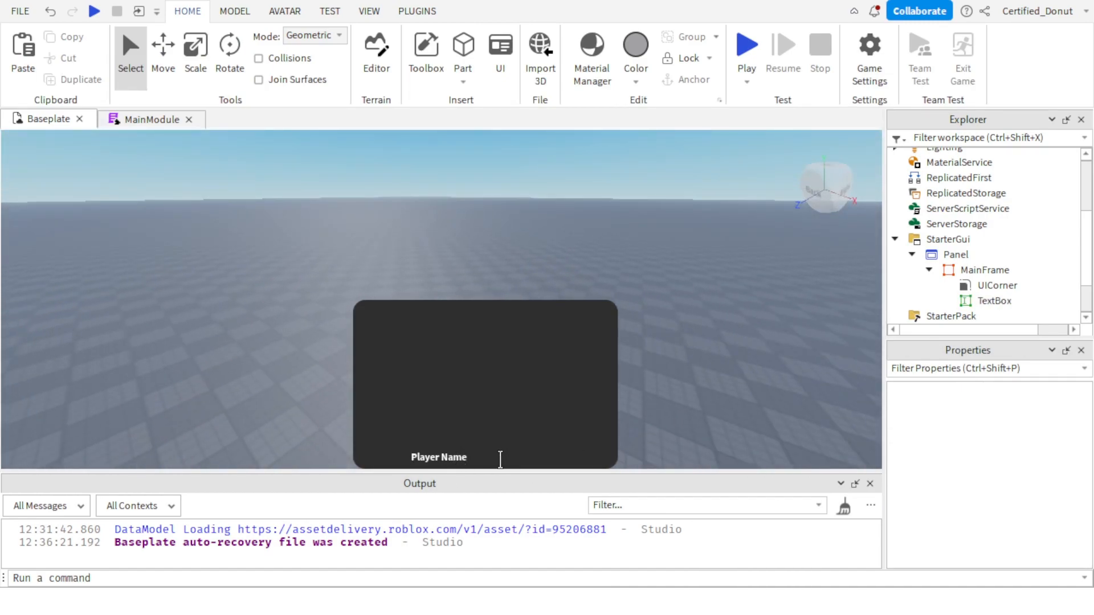
# Test the Player Name text box in the viewport by entering "ag" as sample text.
pyautogui.click(500, 459)
pyautogui.write('ag')
pyautogui.moveTo(691, 283); pyautogui.dragTo(703, 203, button='right')
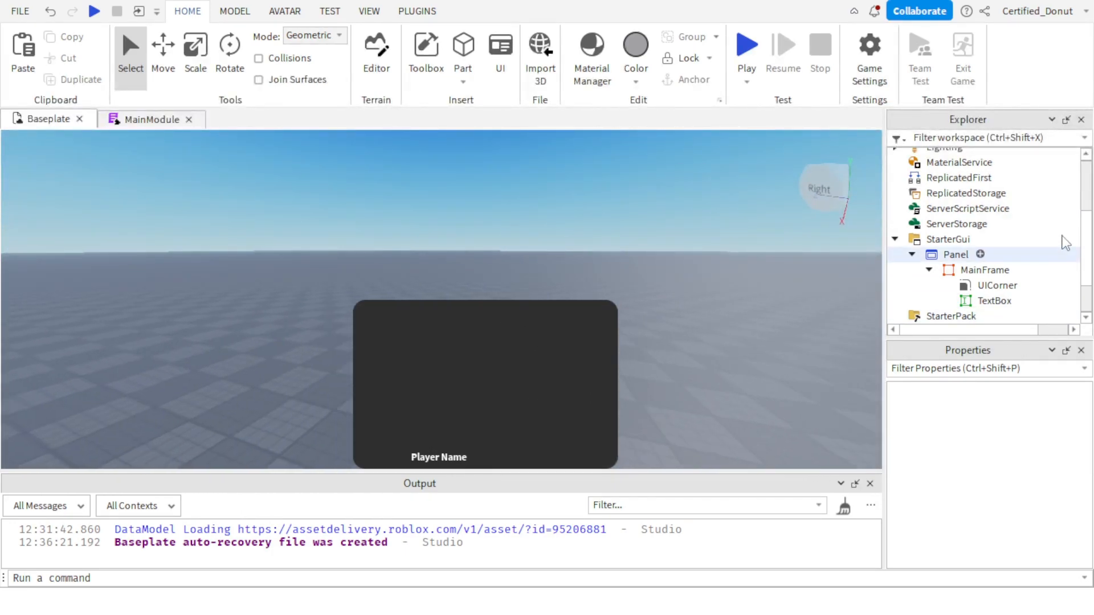
# Add a TextLabel inside MainFrame and select it.
pyautogui.click(974, 270)
pyautogui.moveTo(728, 297); pyautogui.dragTo(750, 294, button='right')
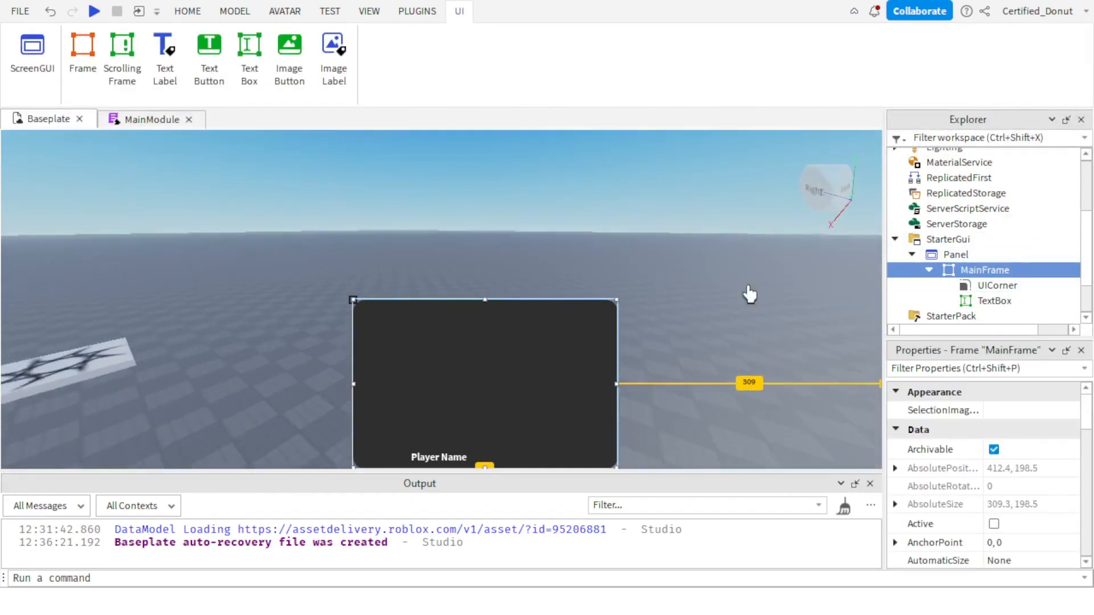
pyautogui.press('s')
pyautogui.press('d')
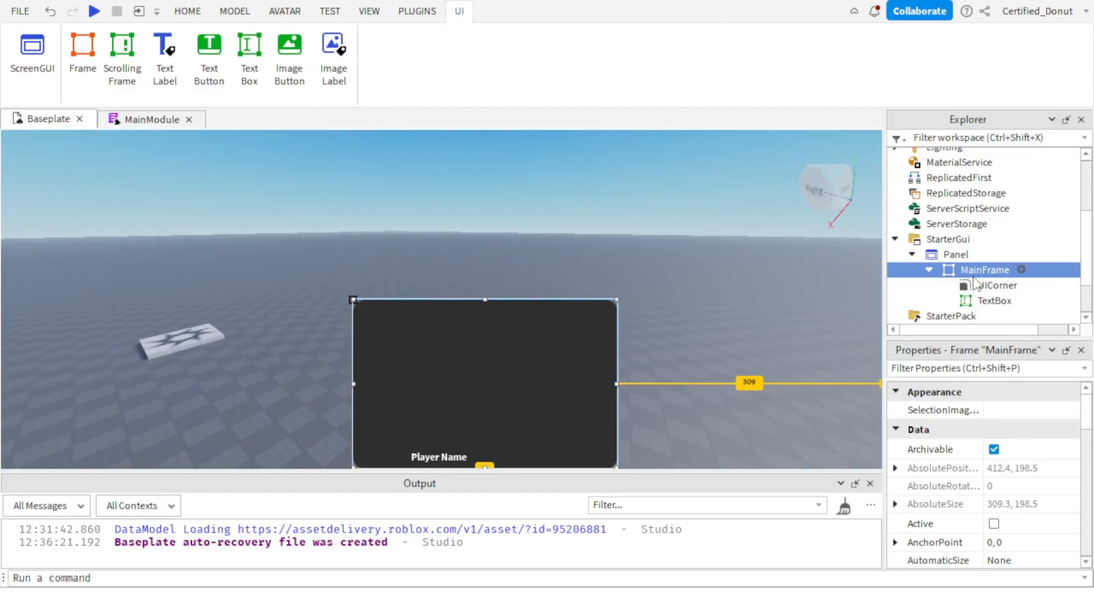
pyautogui.click(1021, 271)
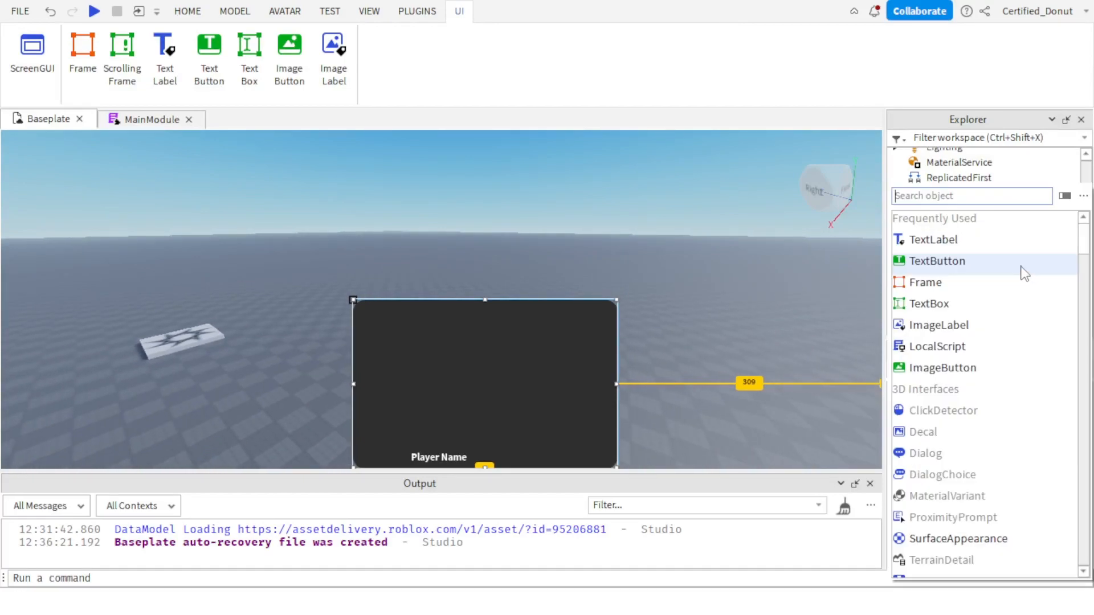
pyautogui.click(961, 242)
pyautogui.click(968, 301)
pyautogui.click(969, 317)
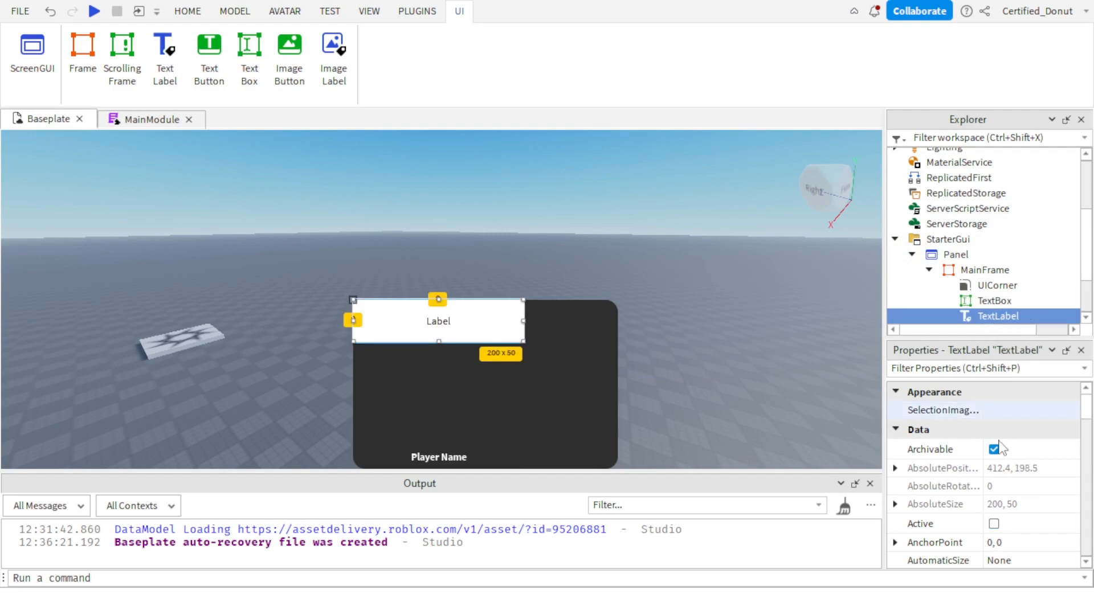
# Set the TextLabel's BackgroundTransparency to 1.
pyautogui.scroll(-3, 1042, 544)
pyautogui.scroll(-3, 1042, 545)
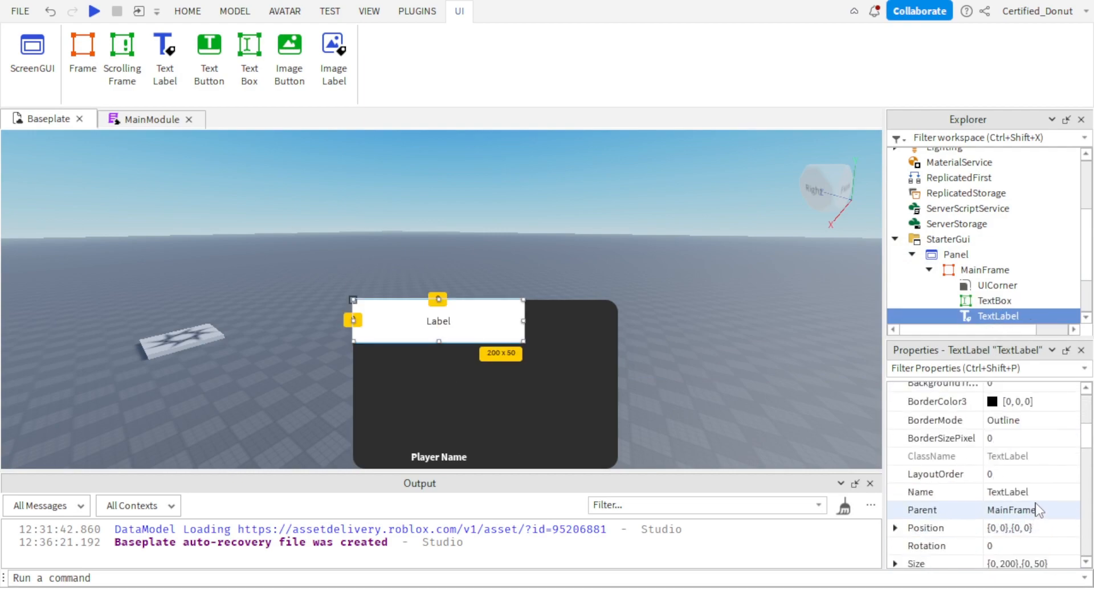
pyautogui.scroll(4, 1034, 510)
pyautogui.scroll(-1, 1028, 509)
pyautogui.click(1027, 509)
pyautogui.click(1028, 496)
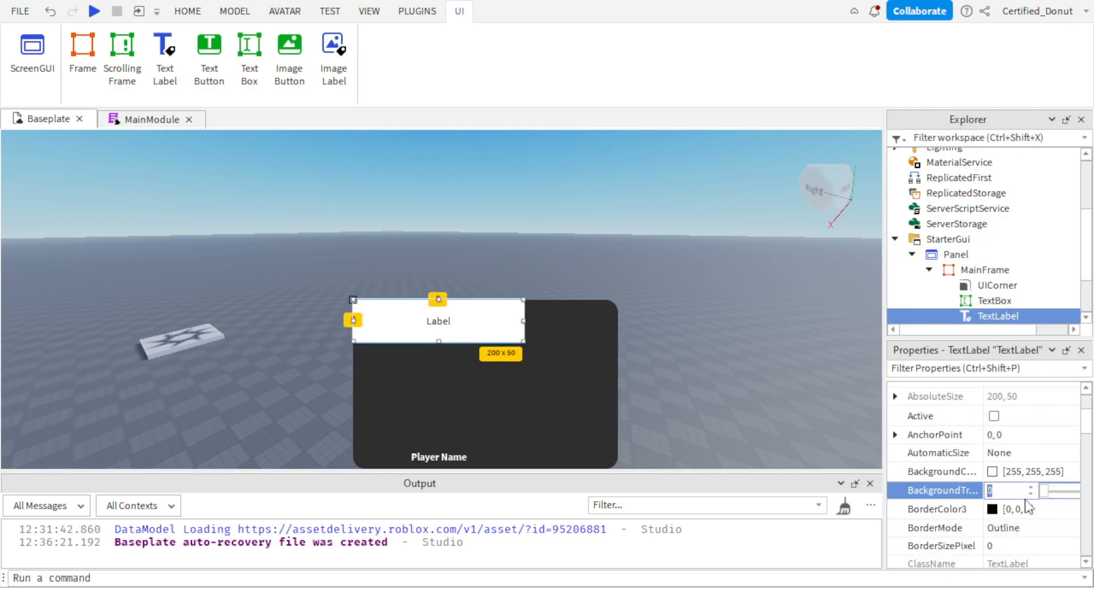
pyautogui.write('1')
pyautogui.press('Return')
# Enable TextScaled on the TextLabel and set its TextColor3 to white [255, 255, 255].
pyautogui.scroll(-5, 929, 523)
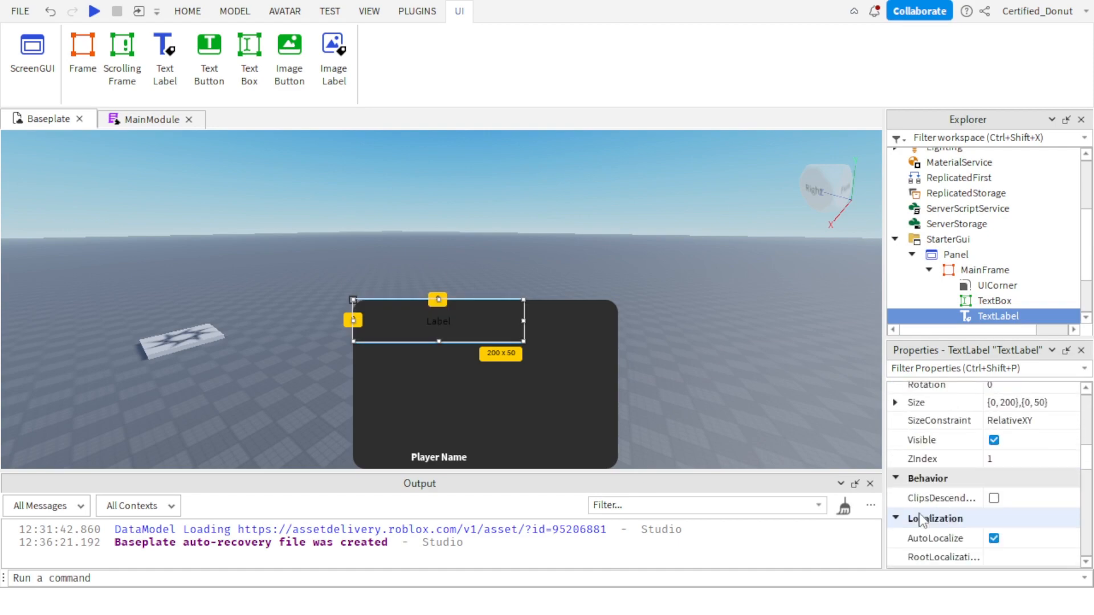
pyautogui.scroll(5, 997, 478)
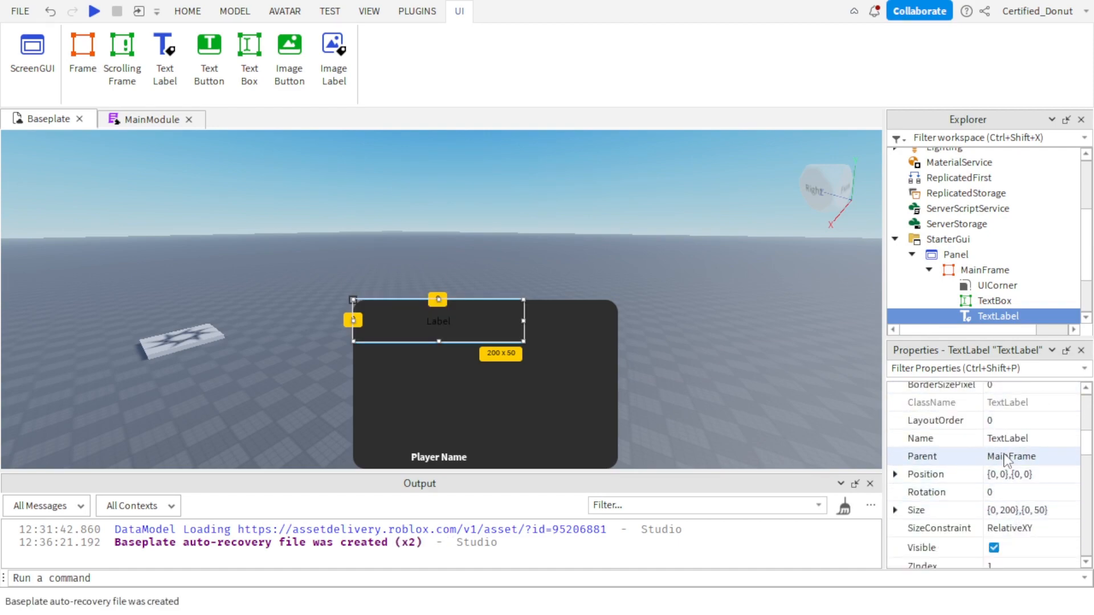
pyautogui.scroll(-10, 1008, 469)
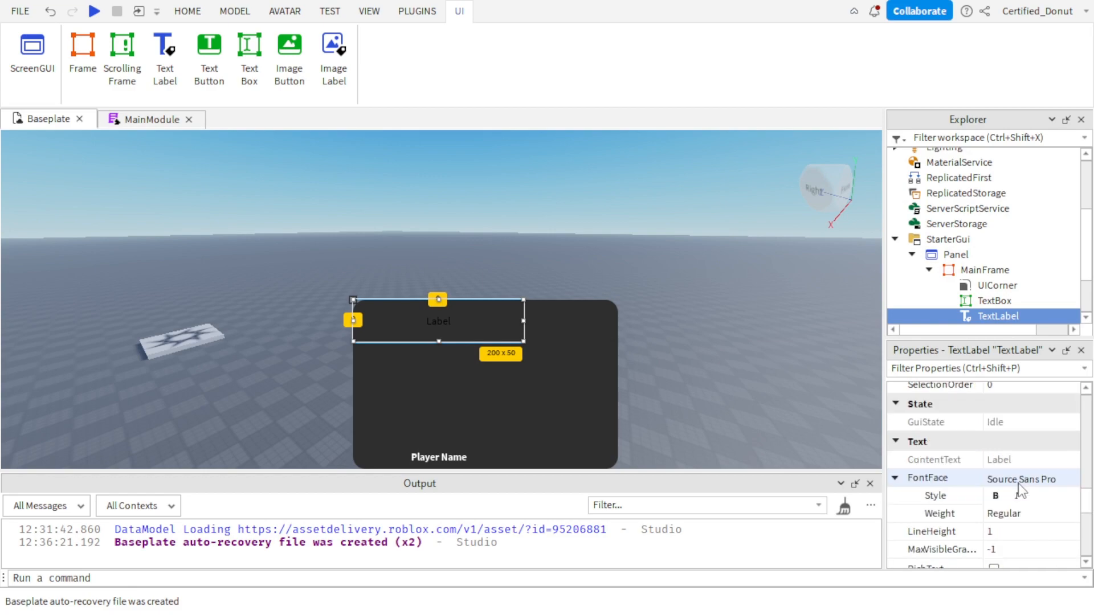
pyautogui.click(993, 558)
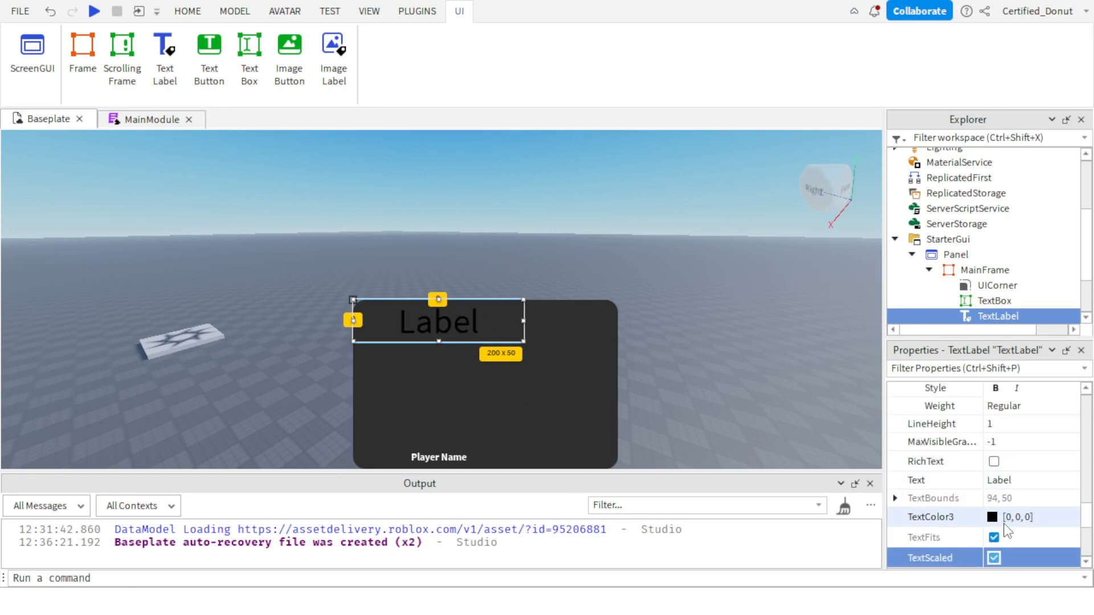
pyautogui.click(1003, 520)
pyautogui.moveTo(743, 179); pyautogui.dragTo(728, 100)
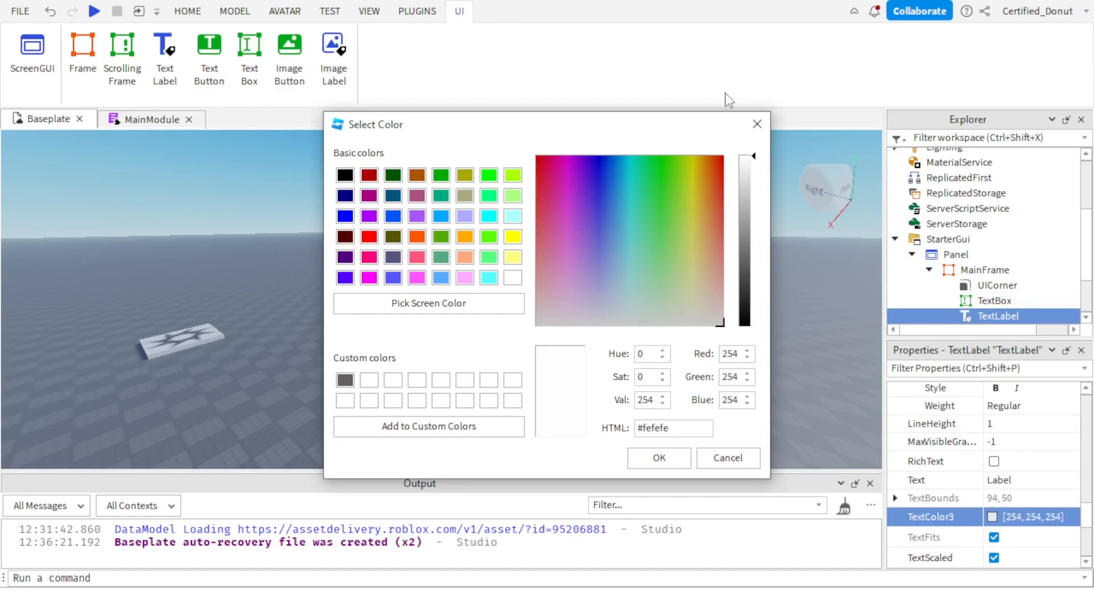
pyautogui.click(708, 460)
# Set the TextLabel's TextStrokeTransparency to 0.
pyautogui.scroll(-5, 1005, 444)
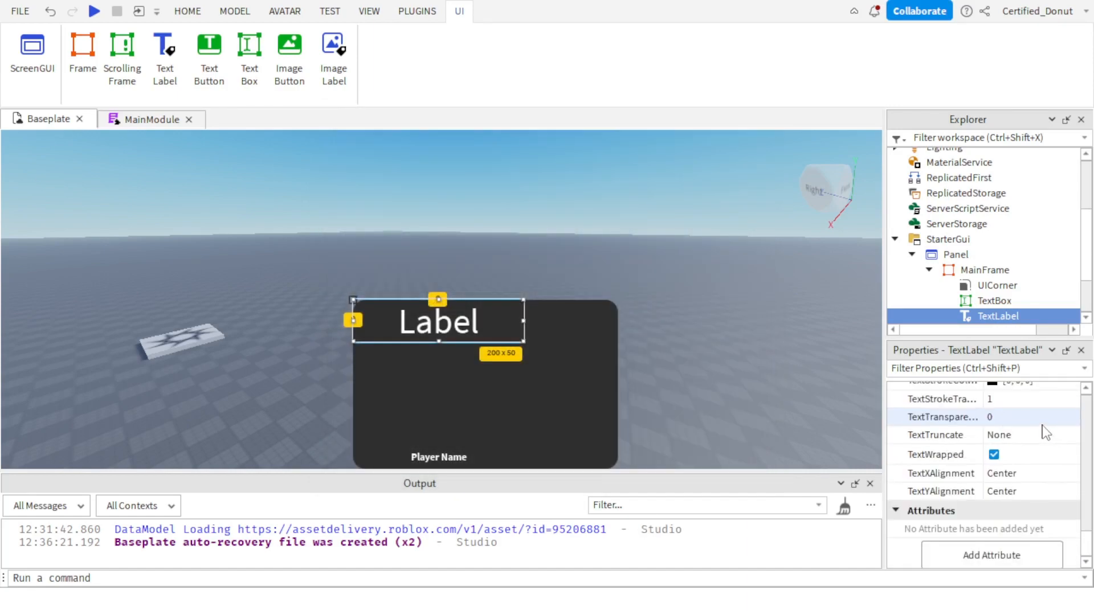
pyautogui.click(994, 449)
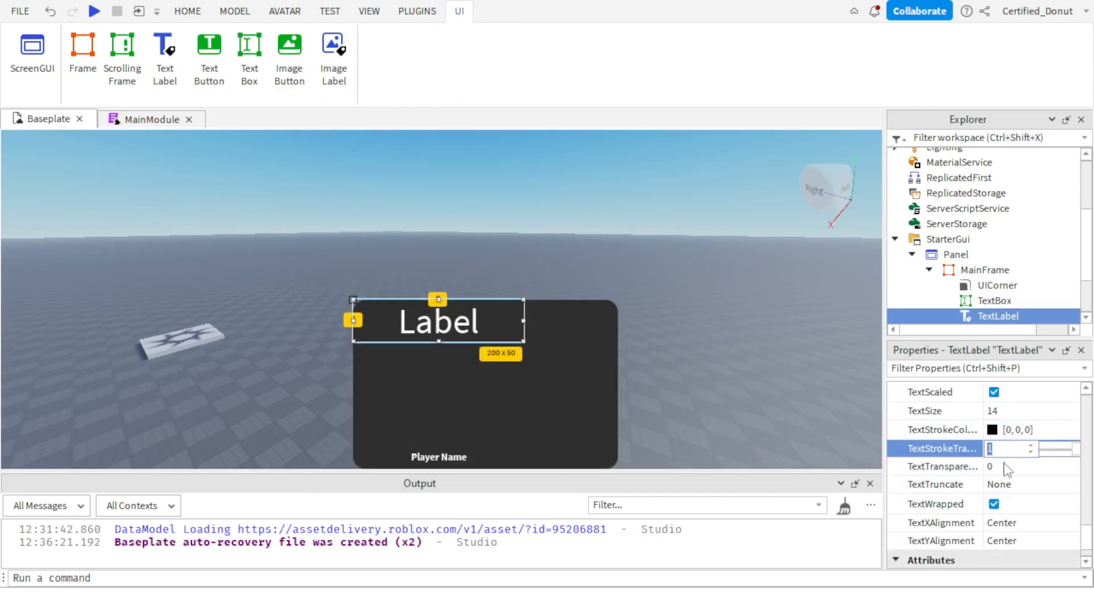
pyautogui.scroll(10, 1047, 474)
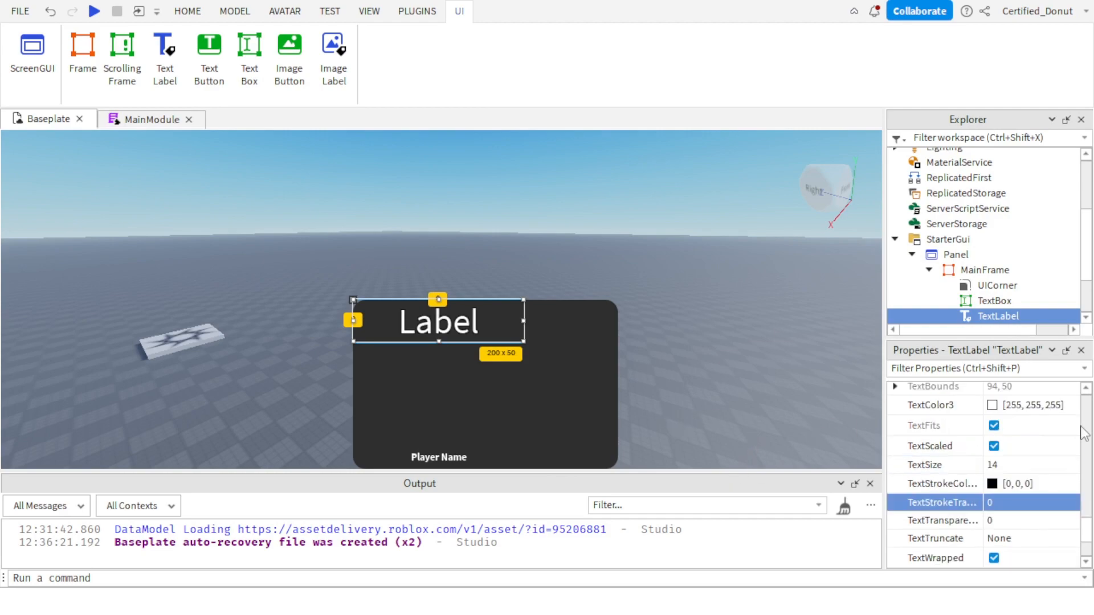
# Make the TextLabel's font bold and set its FontFace to Fredoka One.
pyautogui.scroll(5, 1037, 433)
pyautogui.scroll(-10, 1030, 502)
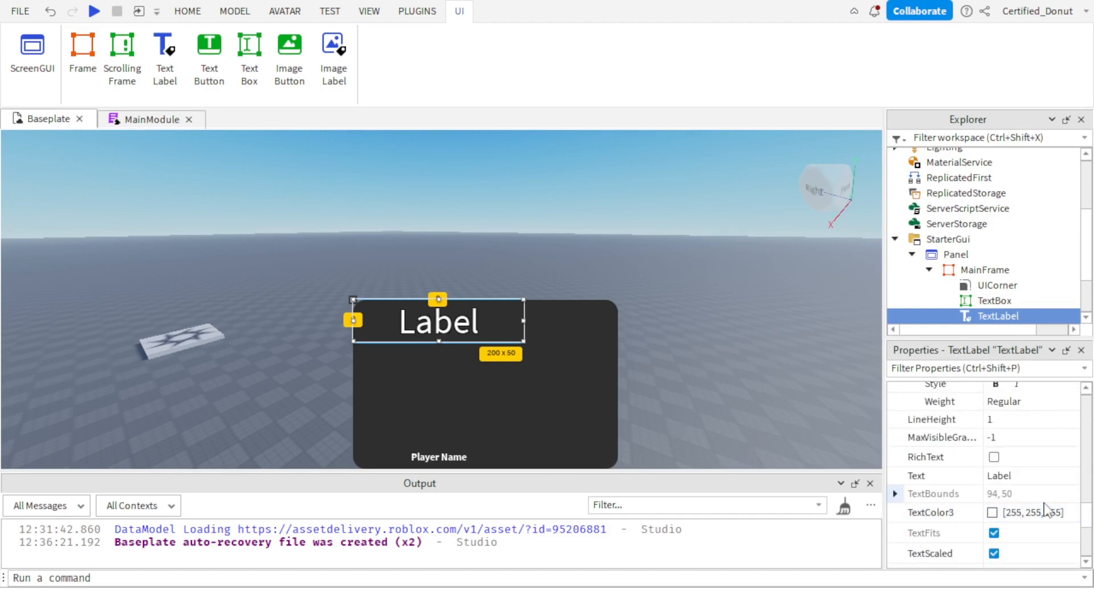
pyautogui.scroll(1, 1025, 461)
pyautogui.click(996, 438)
pyautogui.click(1026, 422)
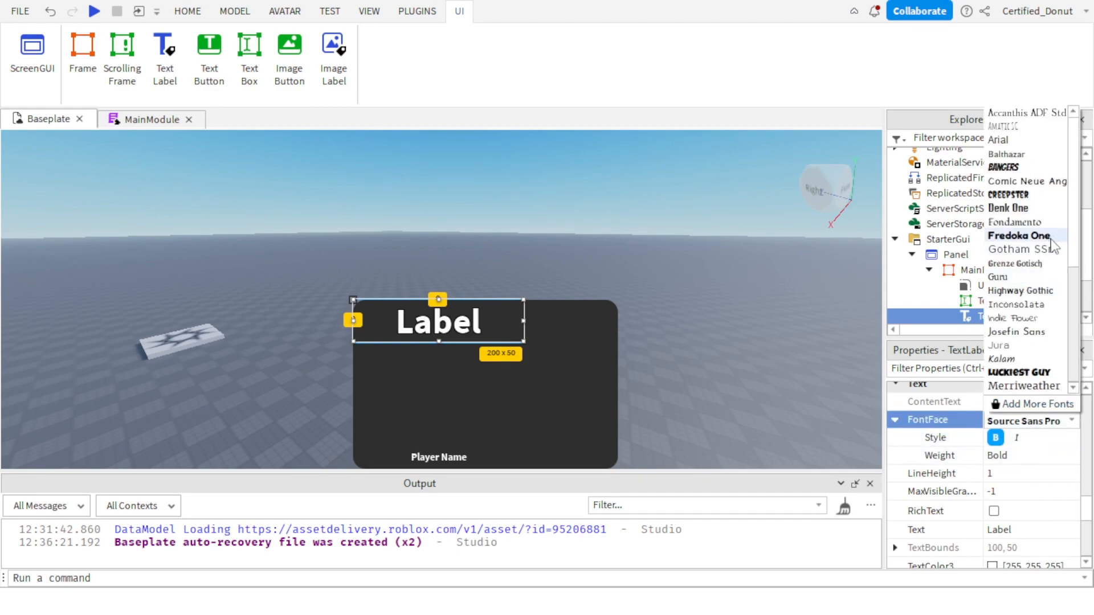
pyautogui.click(1032, 222)
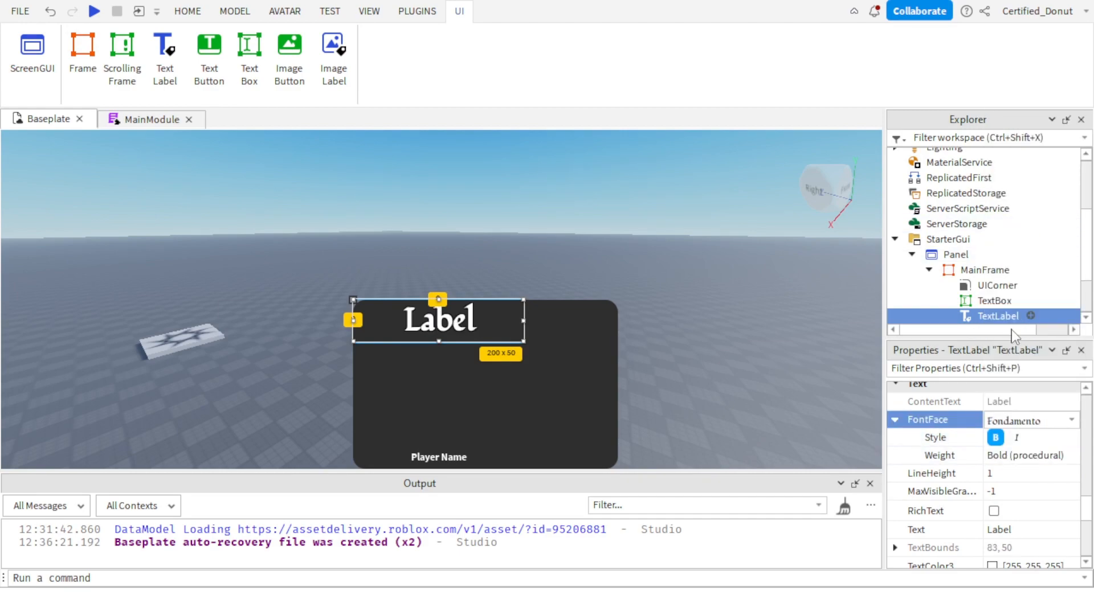
pyautogui.click(1033, 422)
pyautogui.click(1048, 239)
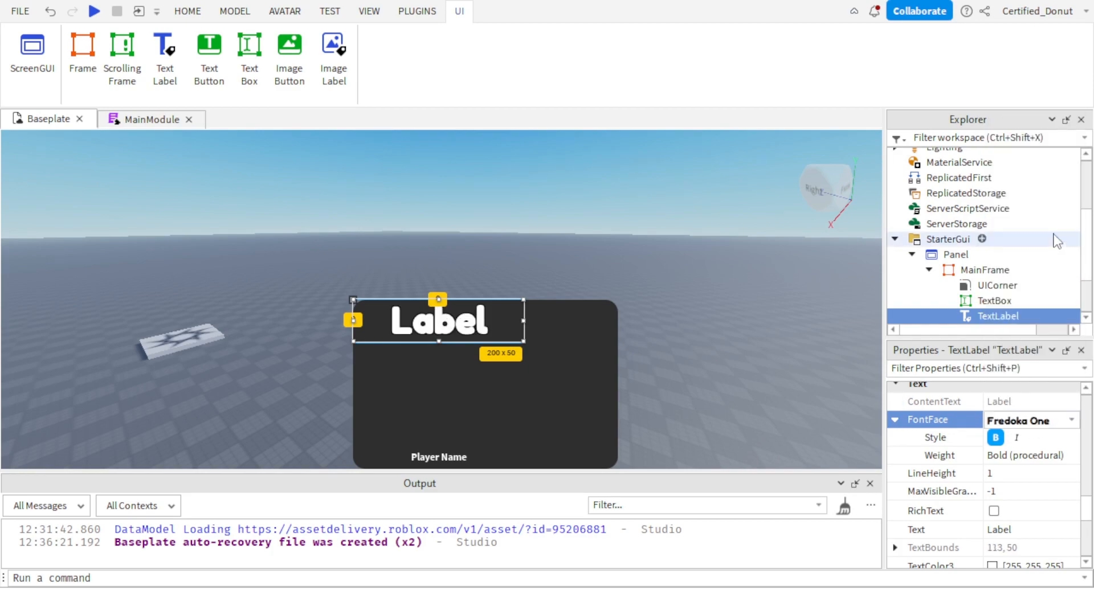
# Set the TextLabel's Text property to "Admin Panel".
pyautogui.scroll(-3, 969, 433)
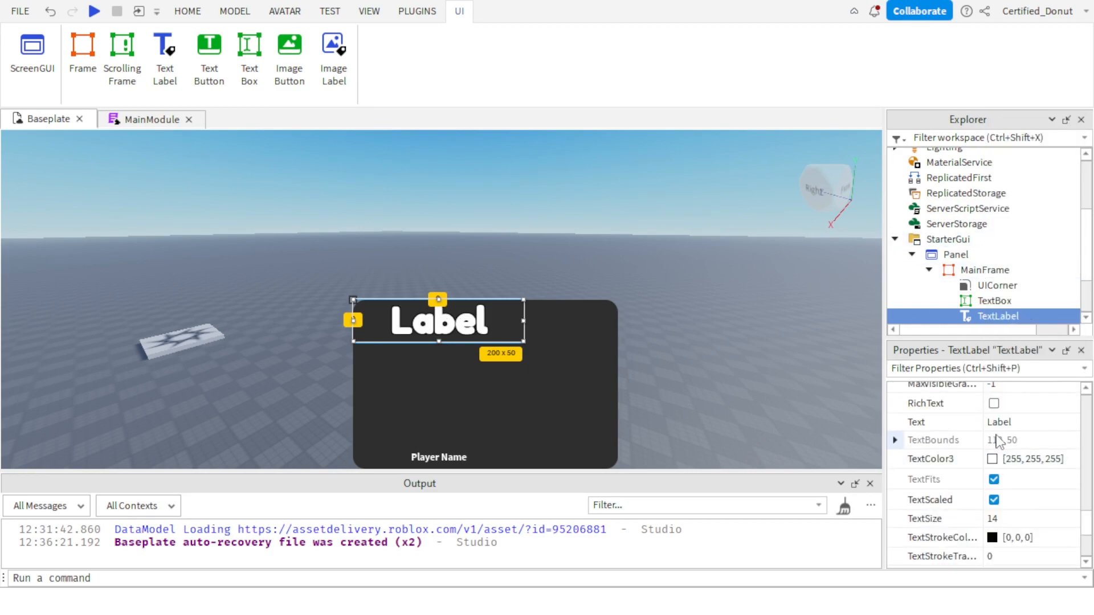
pyautogui.click(1000, 423)
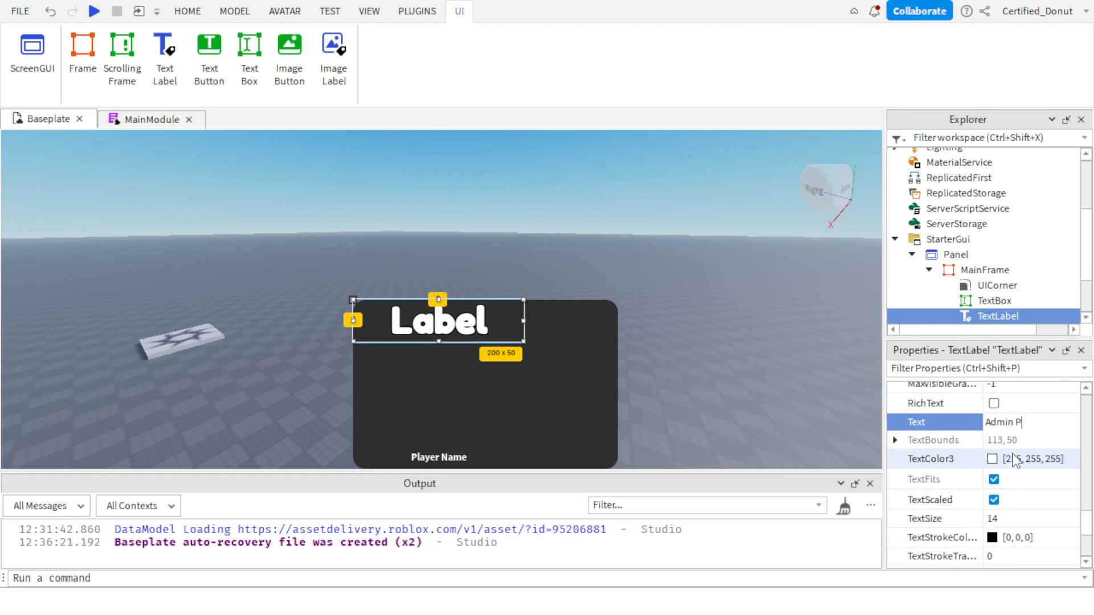
pyautogui.write('Admin Panel')
pyautogui.press('Return')
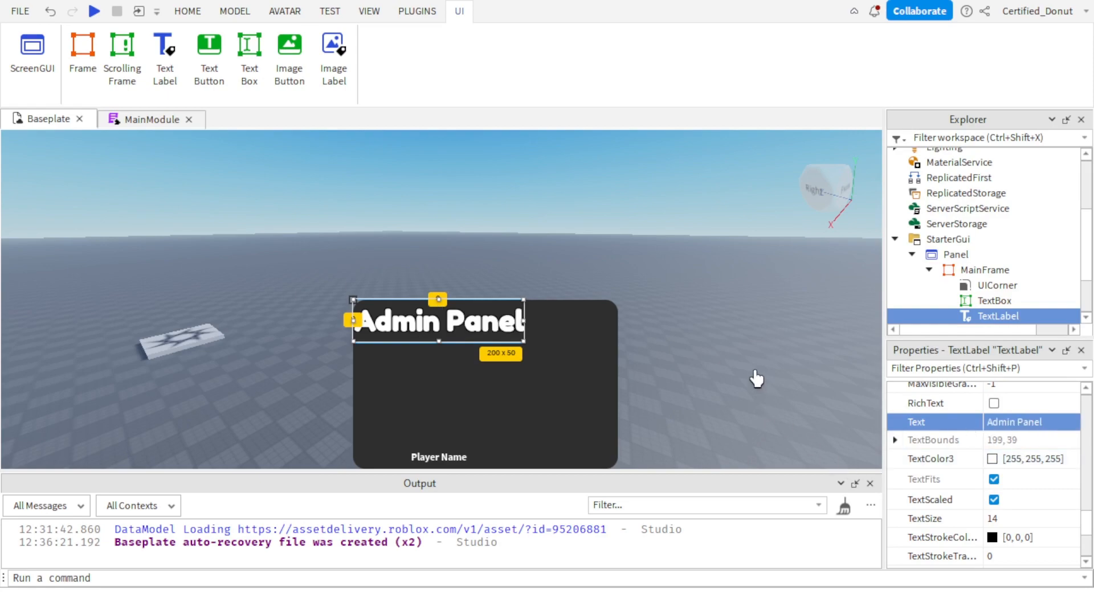
# Set the Admin Panel label's Size to {0.8, 0},{0.3, 0}.
pyautogui.scroll(-3, 1000, 485)
pyautogui.scroll(5, 1018, 456)
pyautogui.scroll(8, 1019, 455)
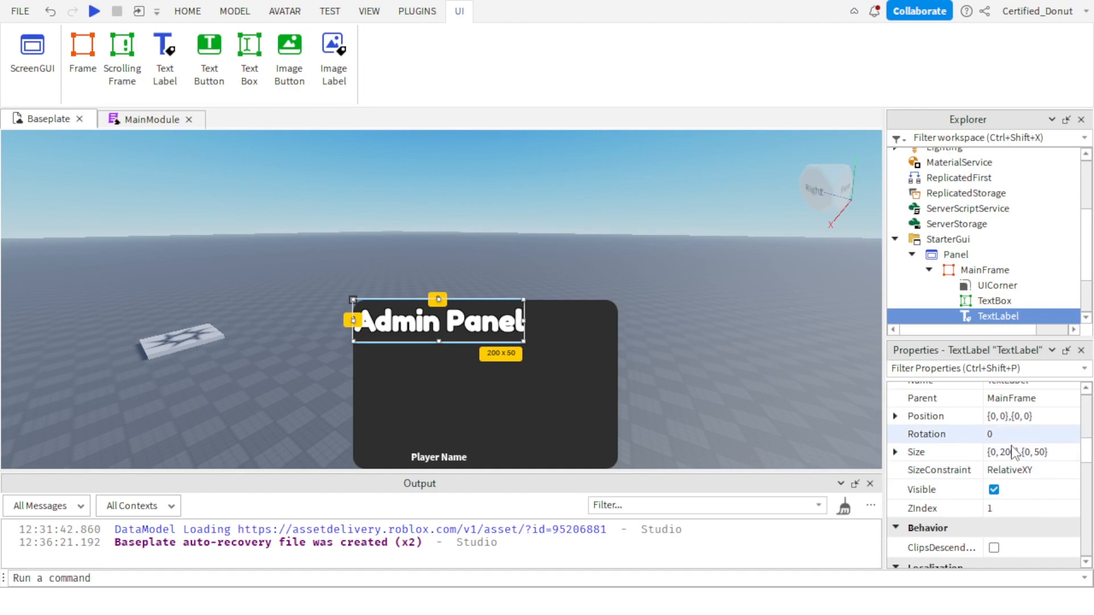
pyautogui.doubleClick(1010, 452)
pyautogui.write('0')
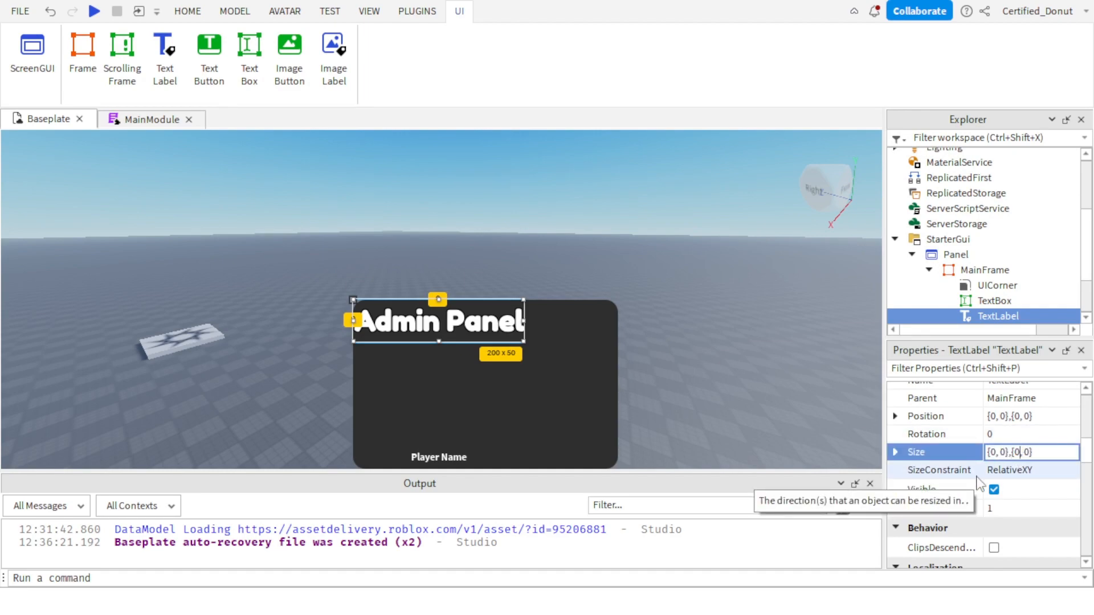
pyautogui.press('Return')
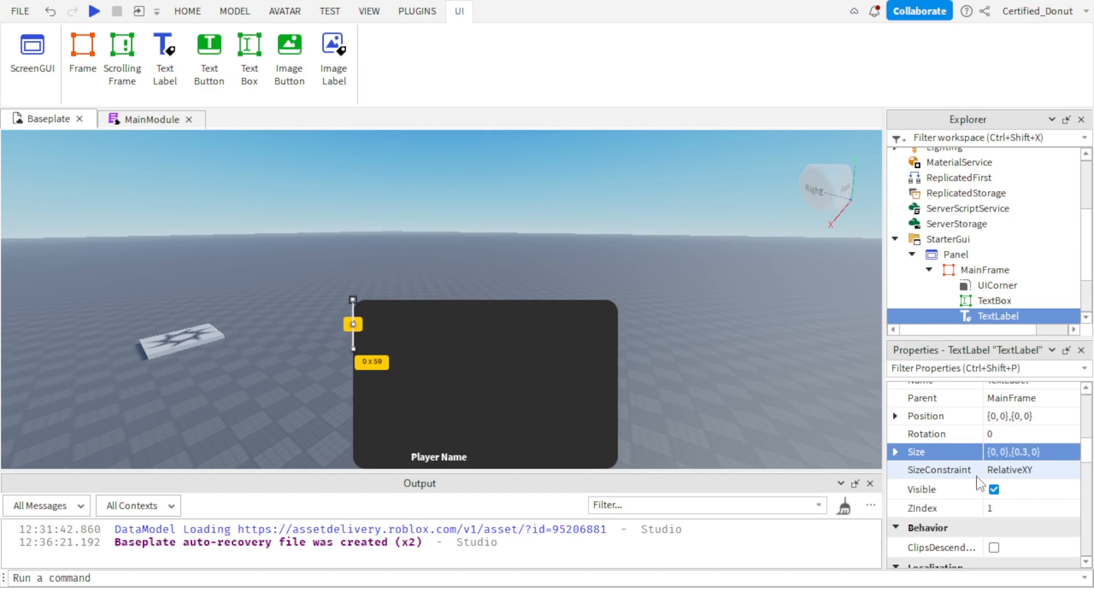
pyautogui.click(1004, 453)
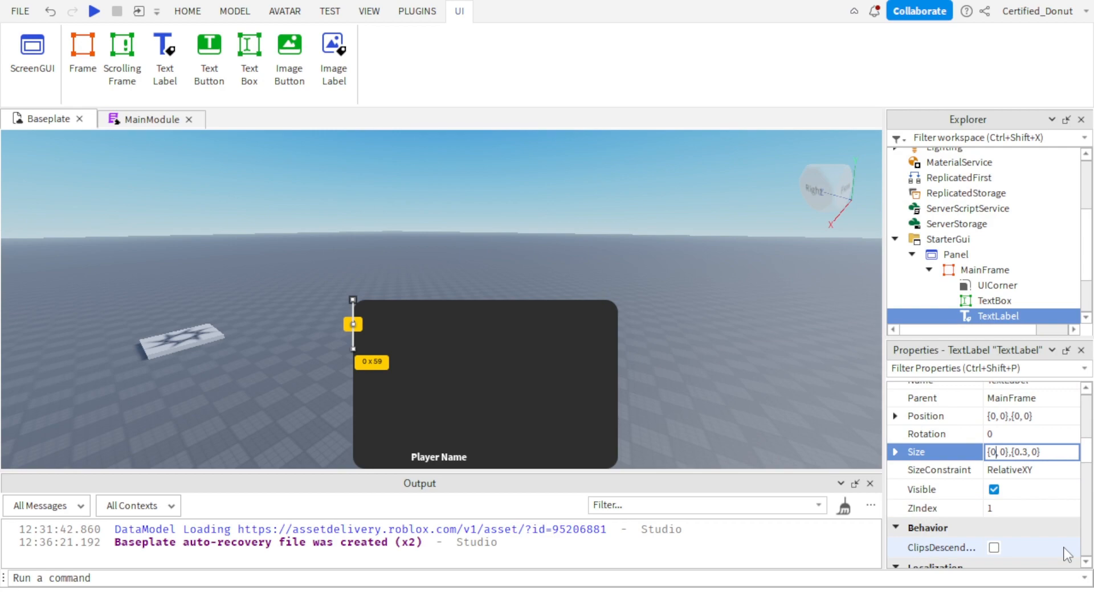
pyautogui.write('.8')
pyautogui.press('Return')
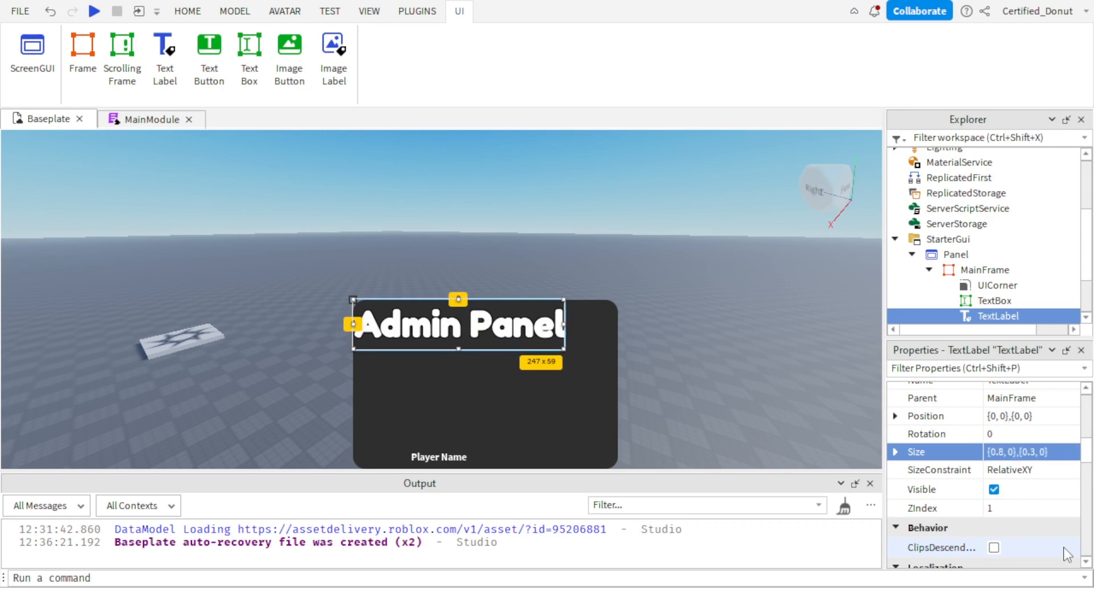
pyautogui.click(734, 361)
pyautogui.moveTo(734, 361); pyautogui.dragTo(639, 451, button='right')
pyautogui.scroll(-2, 640, 451)
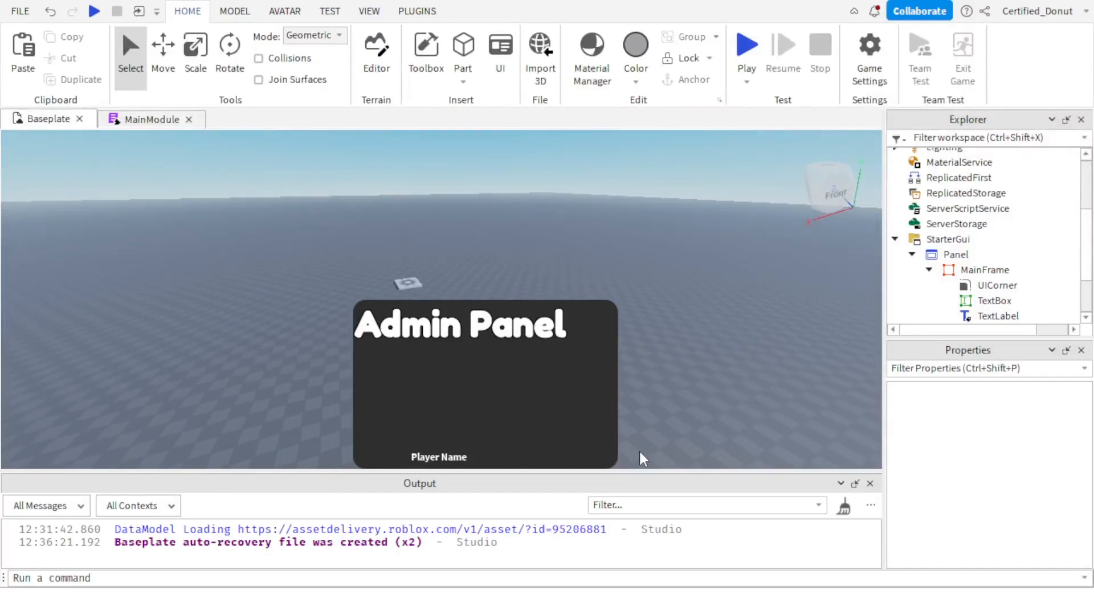
pyautogui.scroll(5, 639, 451)
pyautogui.press('w')
pyautogui.press('d')
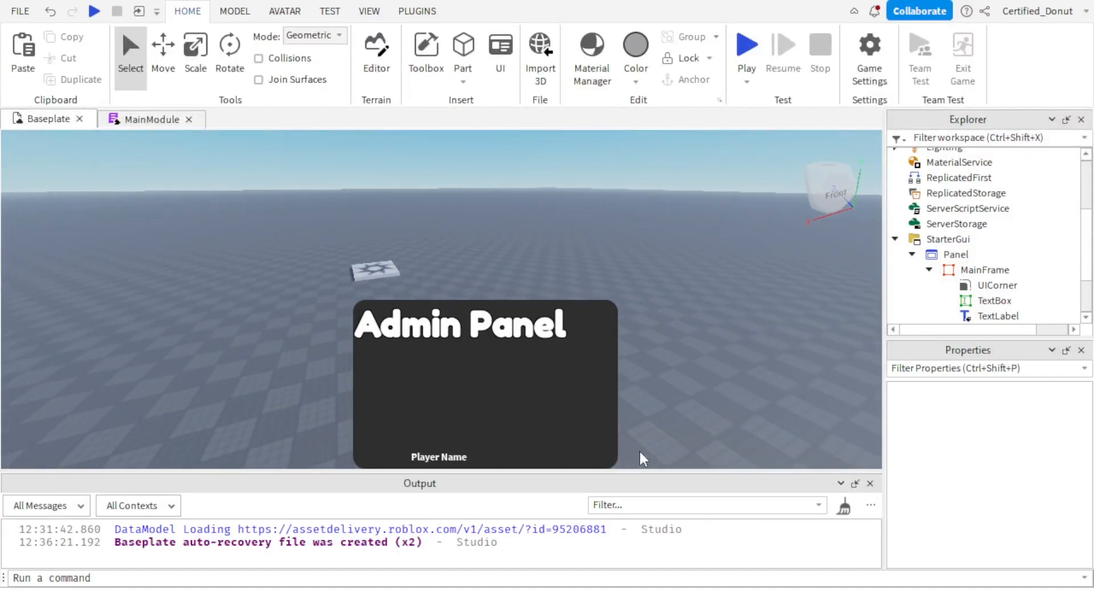
pyautogui.press('s')
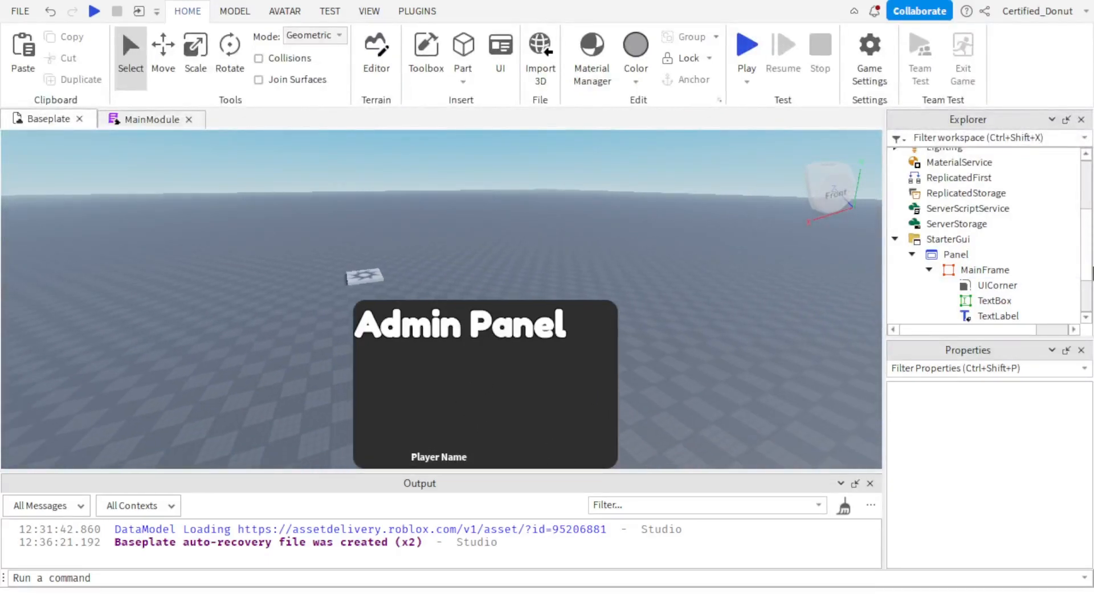
# Rename the Admin Panel TextLabel to Title.
pyautogui.scroll(-2, 992, 240)
pyautogui.click(997, 239)
pyautogui.scroll(-6, 1031, 477)
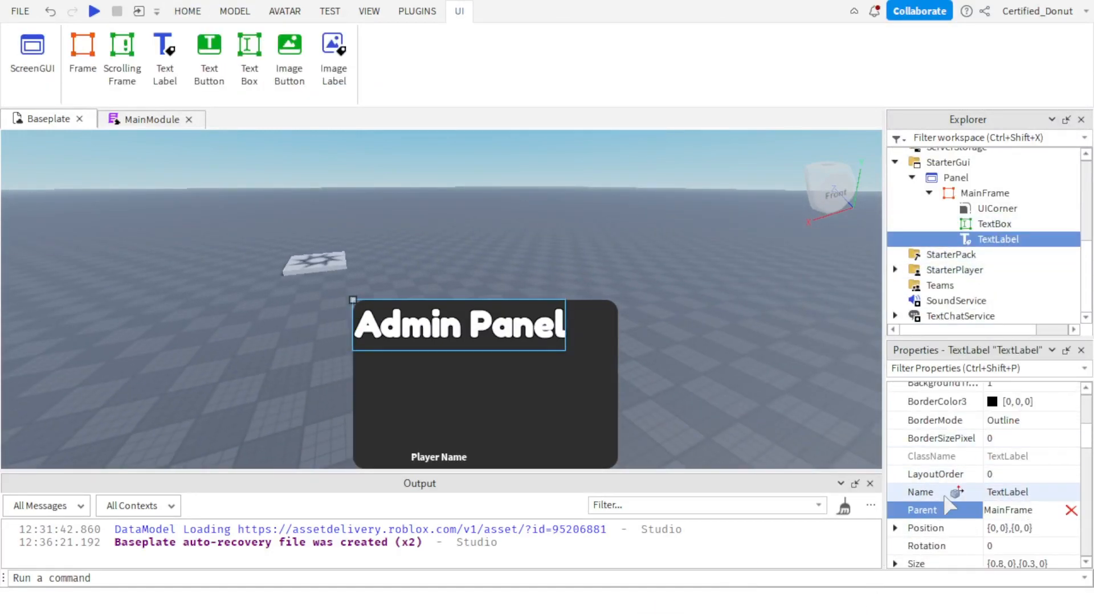
pyautogui.click(1034, 492)
pyautogui.write('Title')
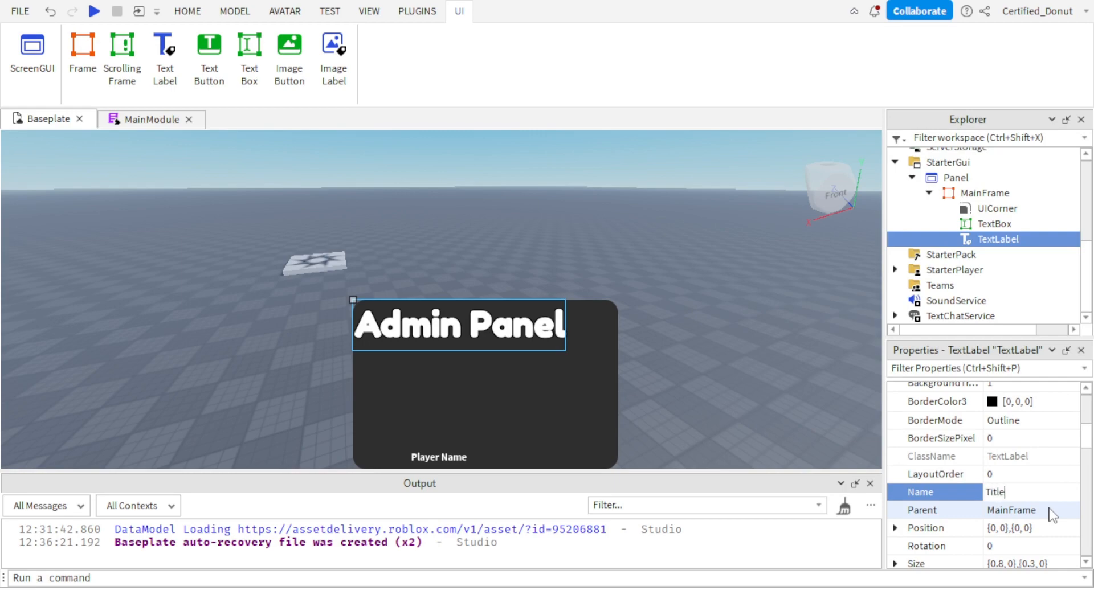
pyautogui.press('Return')
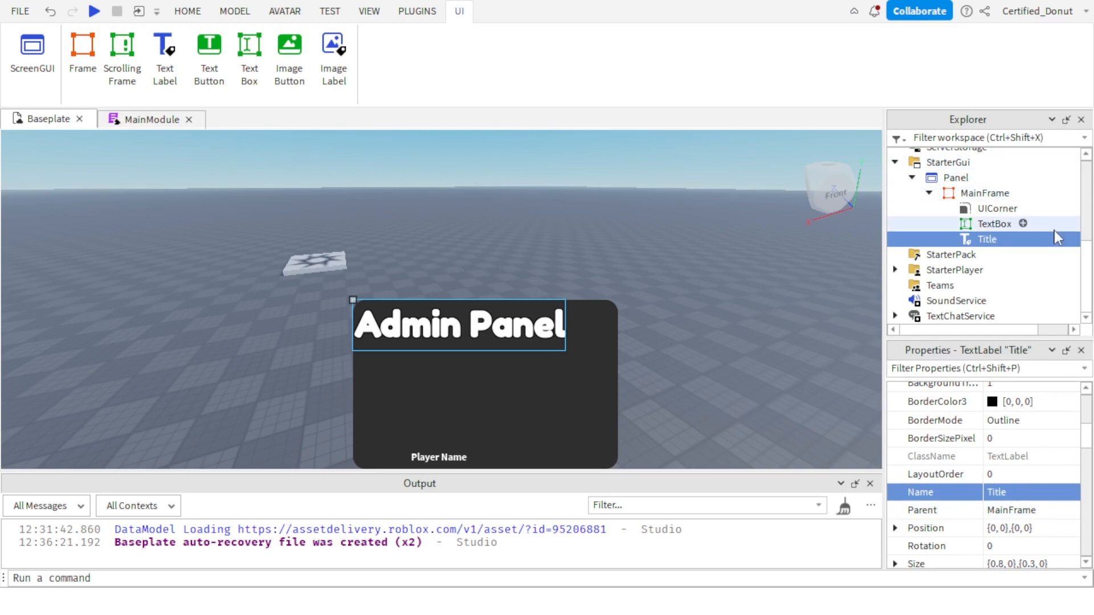
# Paste the copied drag script into MainFrame and clear the selection.
pyautogui.click(699, 310)
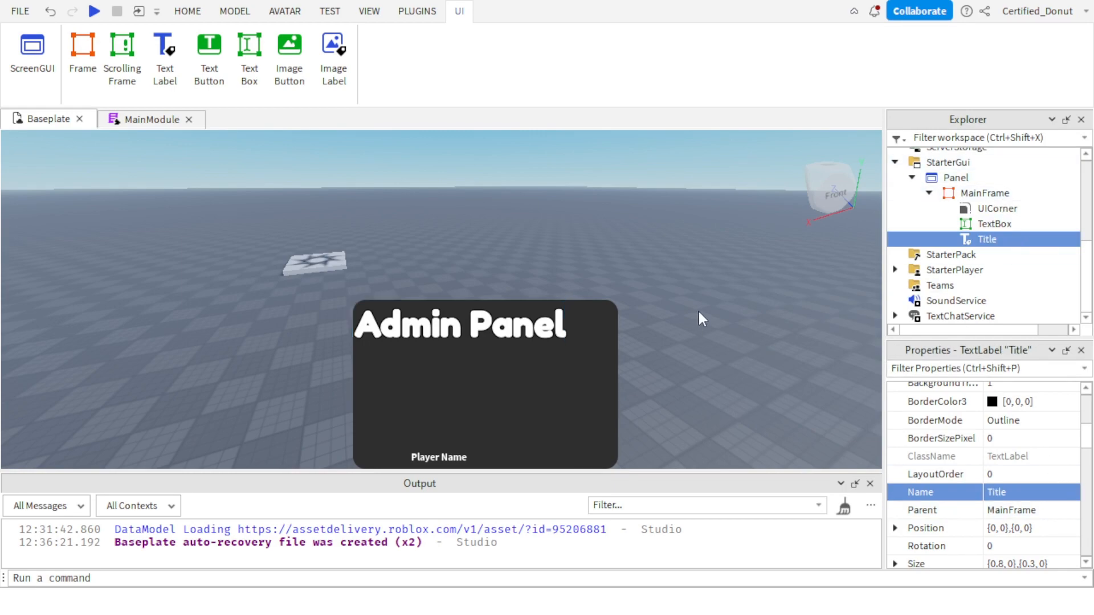
pyautogui.moveTo(699, 311); pyautogui.dragTo(655, 305, button='right')
pyautogui.click(979, 195)
pyautogui.rightClick(979, 195)
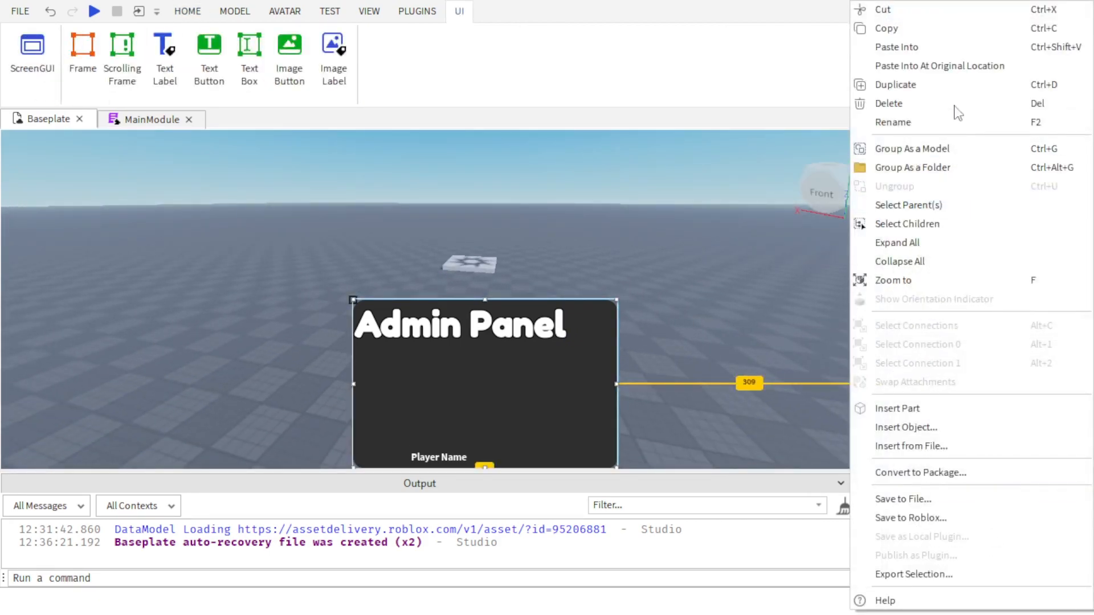
pyautogui.click(911, 44)
pyautogui.click(665, 347)
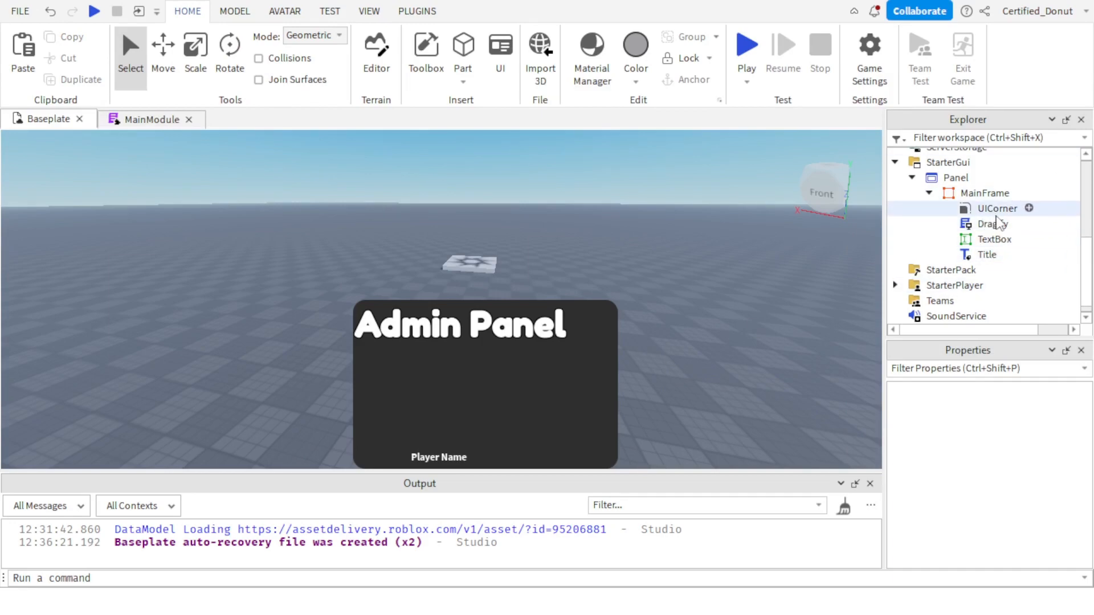
# Open the Dragify script and examine its drag code from start to end, and return to the Baseplate view.
pyautogui.click(990, 230)
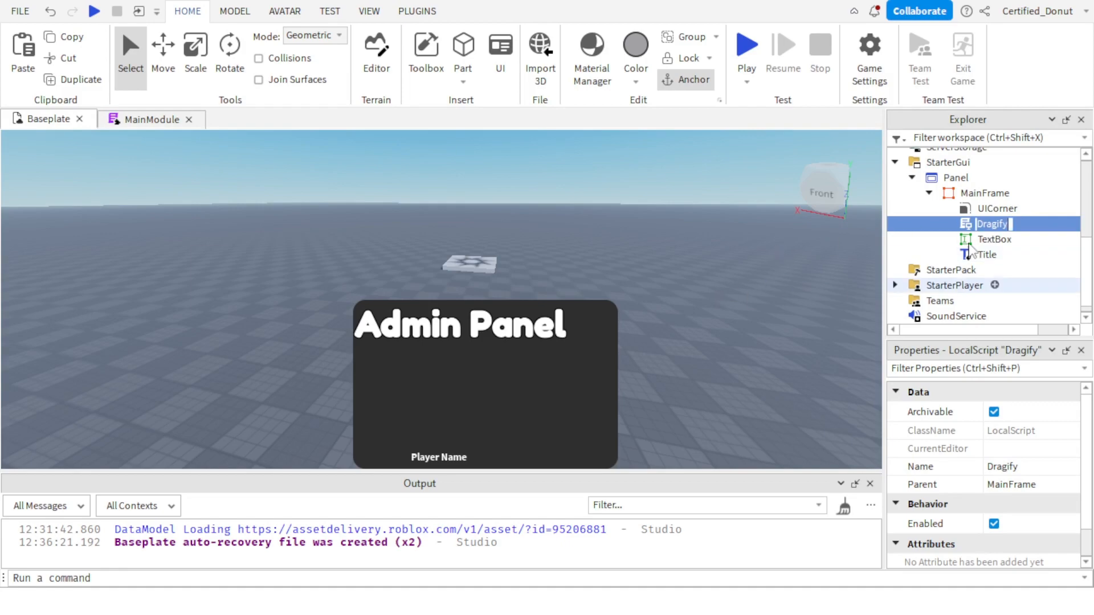
pyautogui.doubleClick(991, 224)
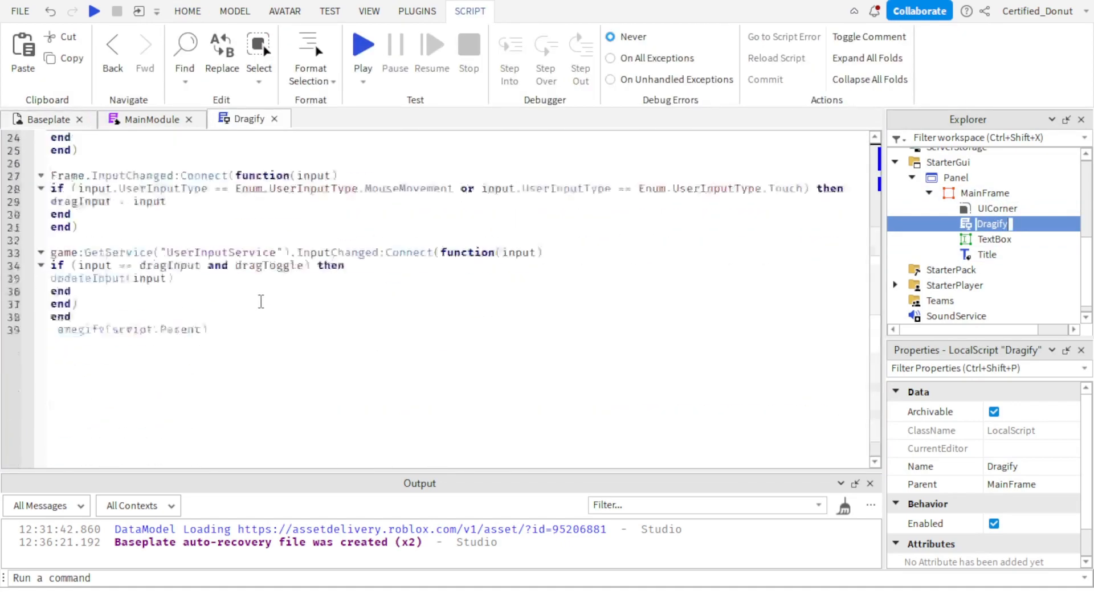
pyautogui.scroll(7, 251, 274)
pyautogui.moveTo(262, 373); pyautogui.dragTo(3, 104)
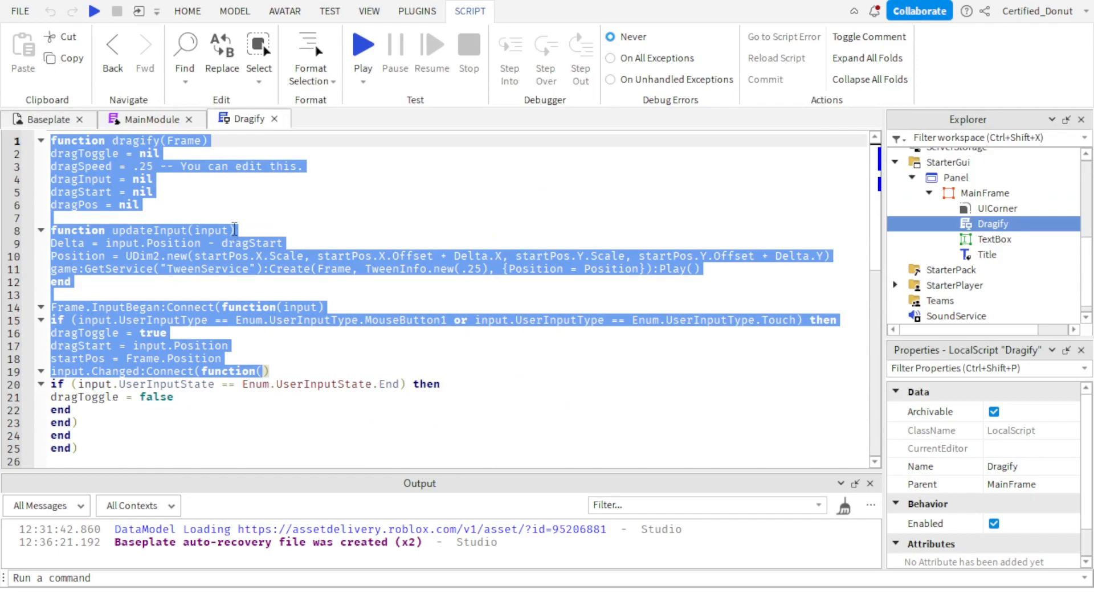
pyautogui.click(234, 230)
pyautogui.doubleClick(188, 171)
pyautogui.tripleClick(191, 174)
pyautogui.click(232, 268)
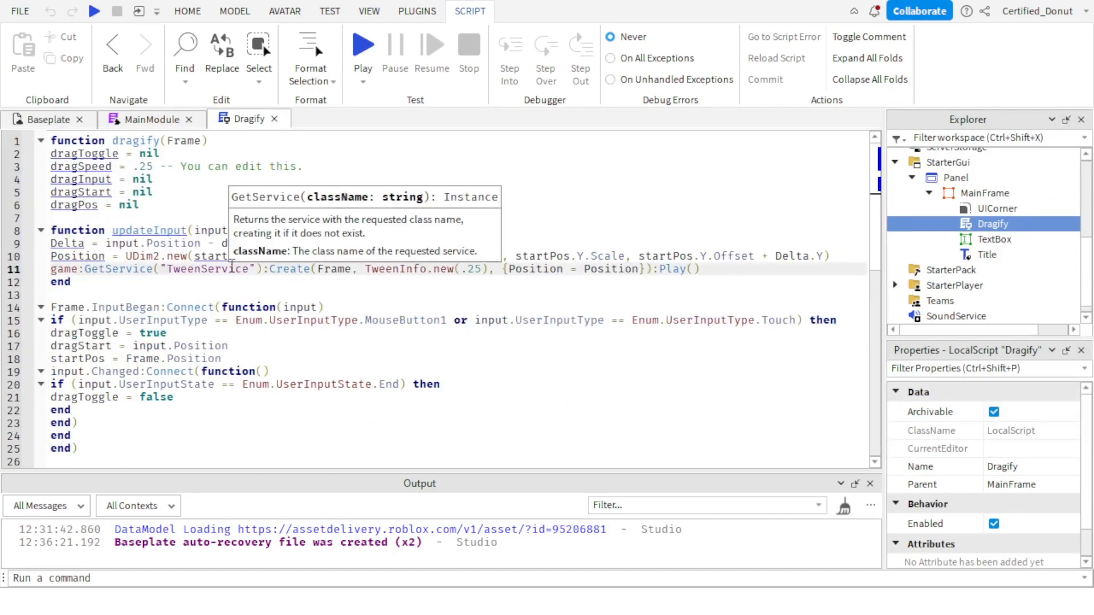
pyautogui.click(251, 361)
pyautogui.moveTo(279, 438); pyautogui.dragTo(234, 191)
pyautogui.click(318, 415)
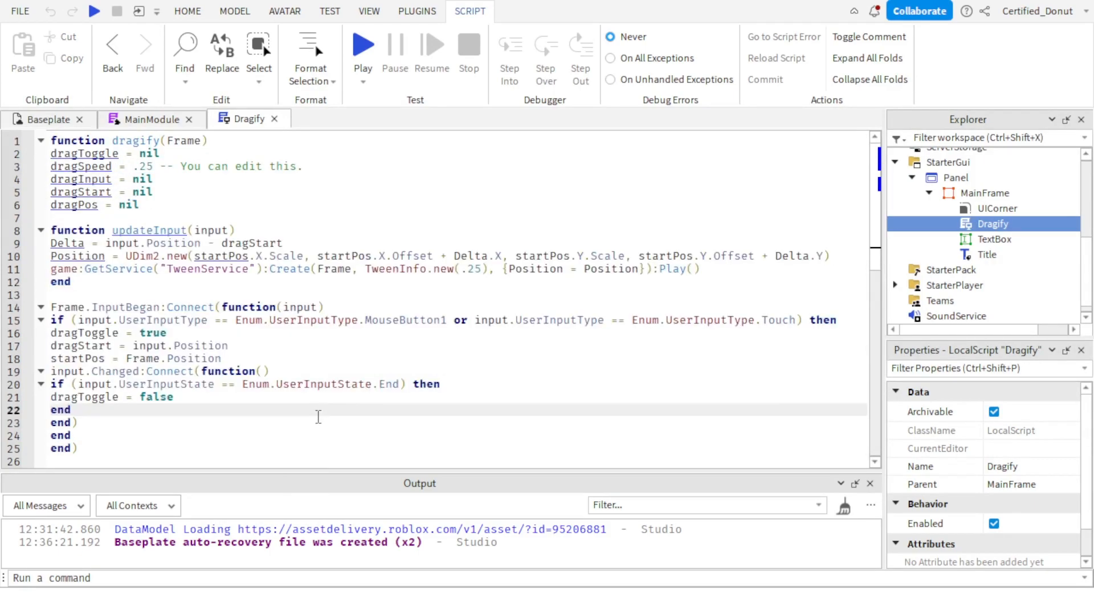
pyautogui.scroll(-1, 323, 420)
pyautogui.scroll(1, 328, 423)
pyautogui.moveTo(86, 207)
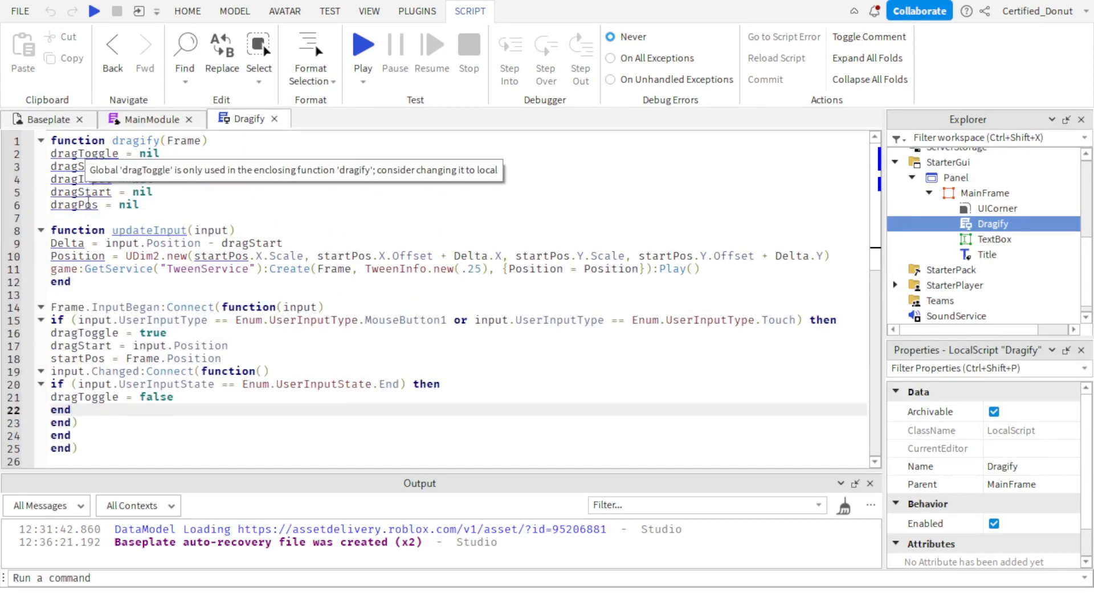
pyautogui.click(57, 121)
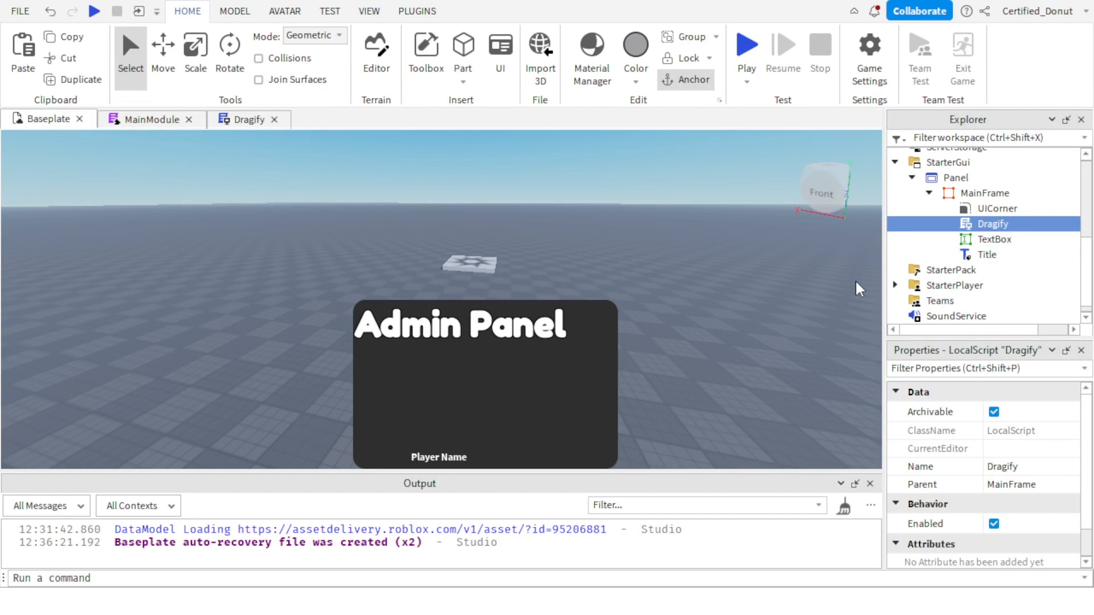
pyautogui.moveTo(856, 279); pyautogui.dragTo(855, 264, button='right')
pyautogui.click(762, 314)
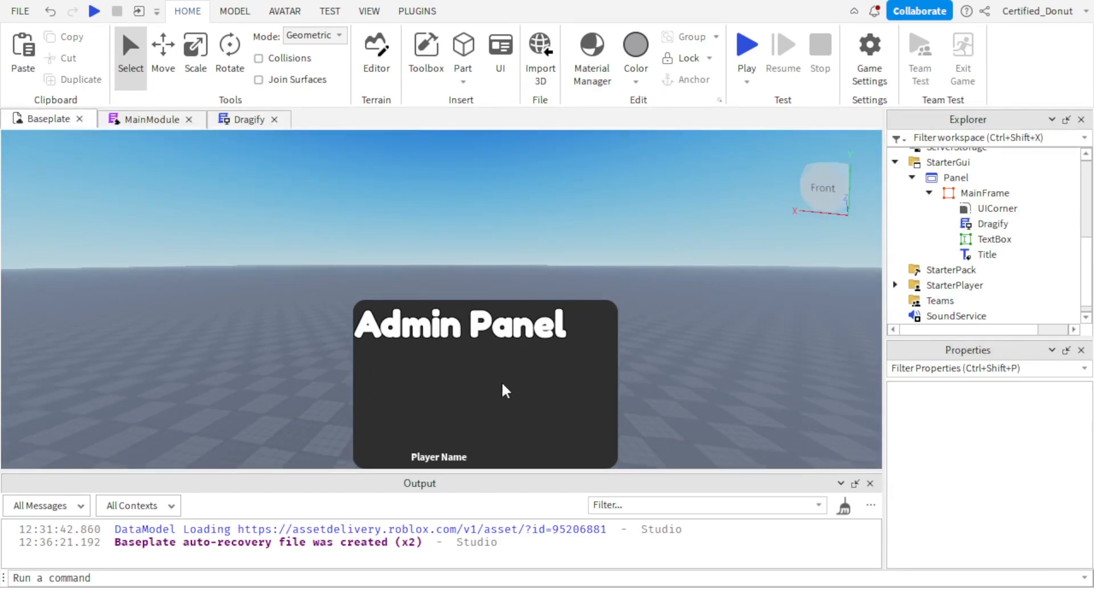
# Insert a TextLabel into MainFrame and rename it to Symbol.
pyautogui.click(1021, 194)
pyautogui.write('te')
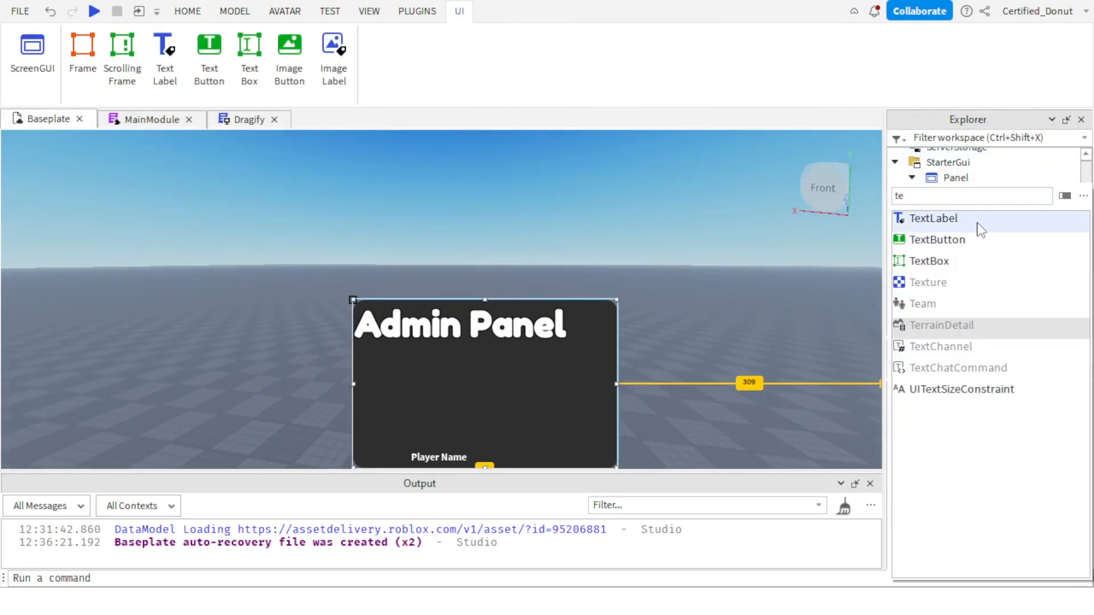
pyautogui.click(980, 229)
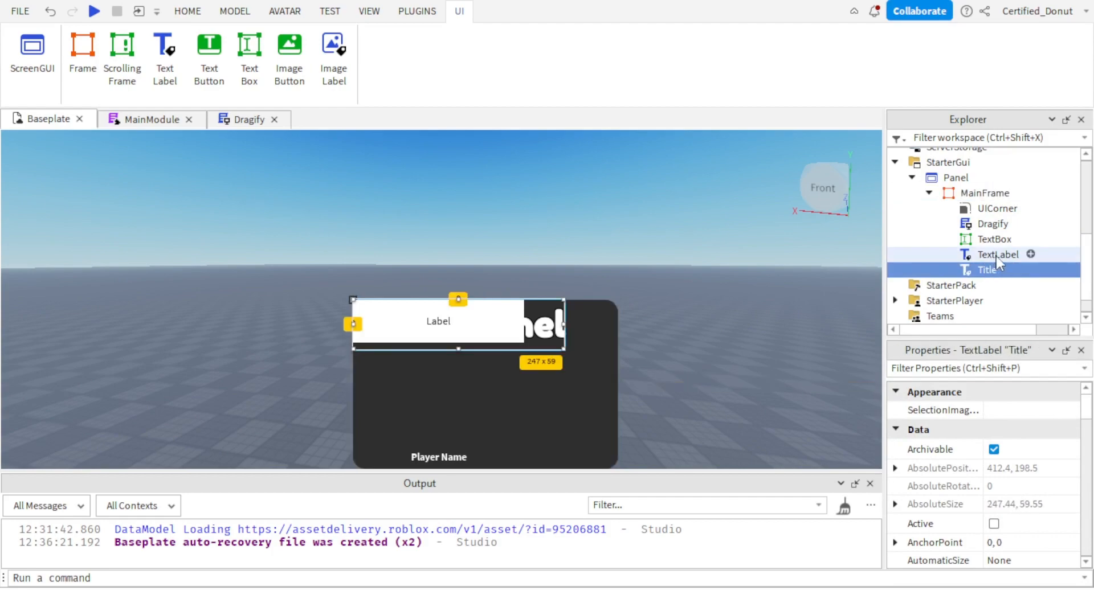
pyautogui.scroll(-5, 1019, 478)
pyautogui.scroll(3, 1017, 455)
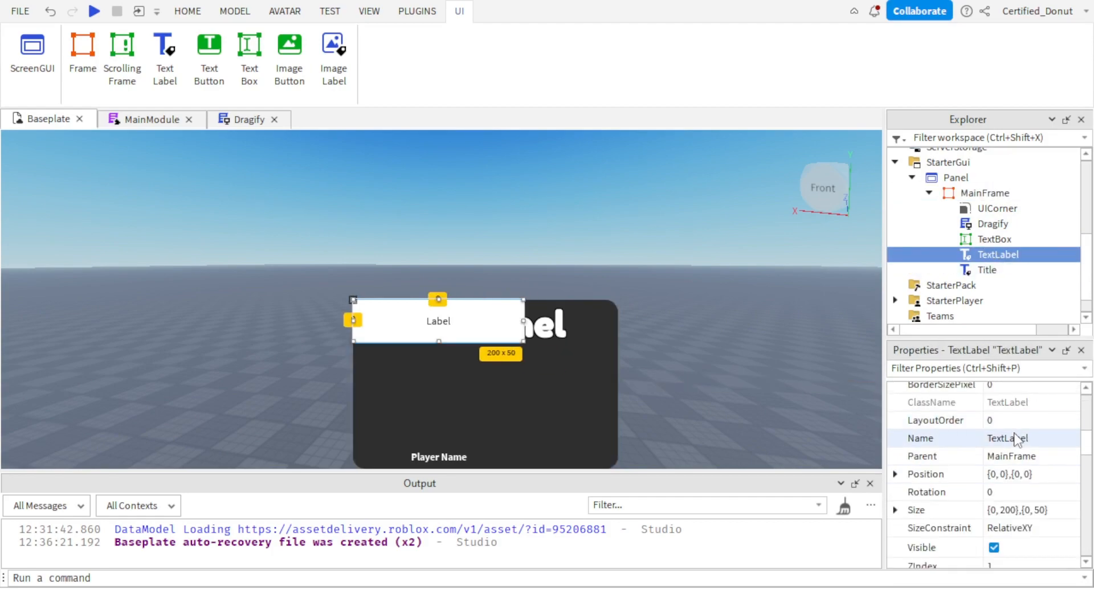
pyautogui.click(1009, 438)
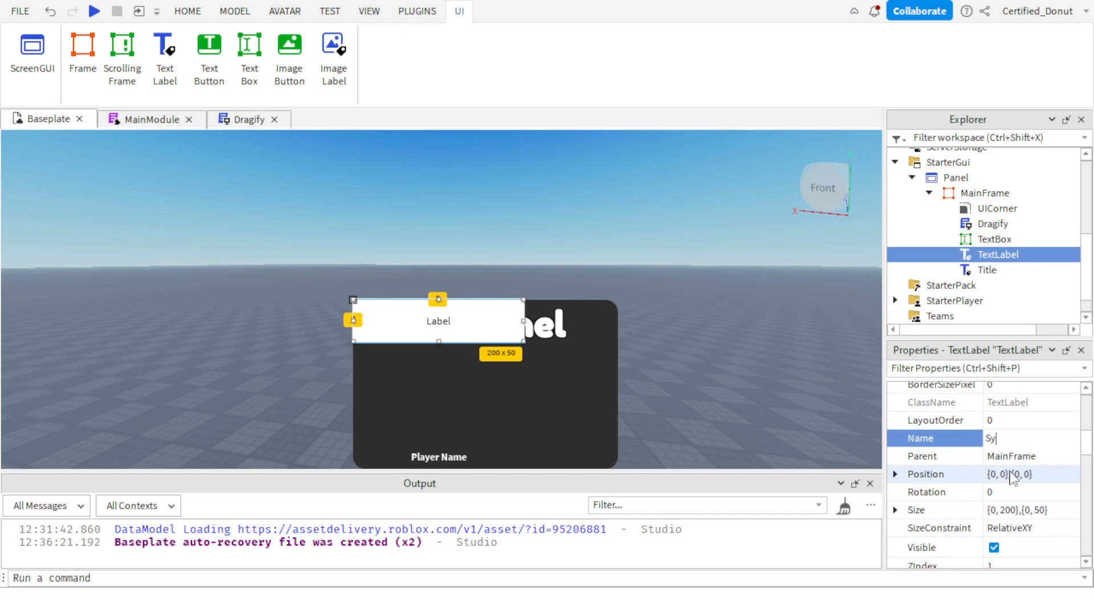
pyautogui.write('Symbol')
pyautogui.press('Return')
# Set the Symbol label's Size to {0.2, 0},{0.3, 0}.
pyautogui.scroll(-6, 1012, 478)
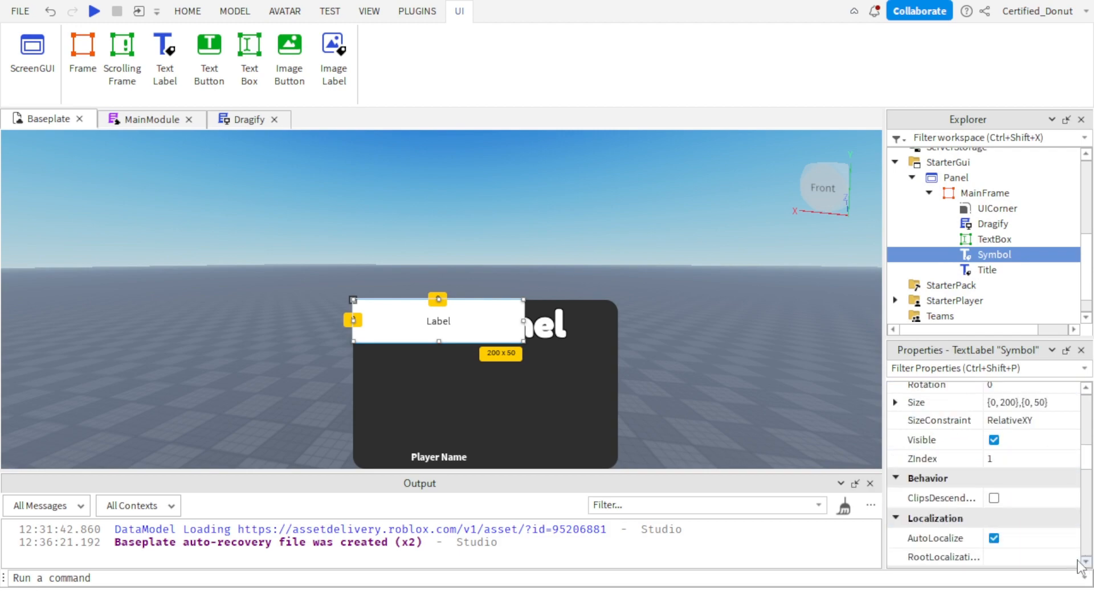
pyautogui.scroll(3, 1012, 473)
pyautogui.doubleClick(1008, 456)
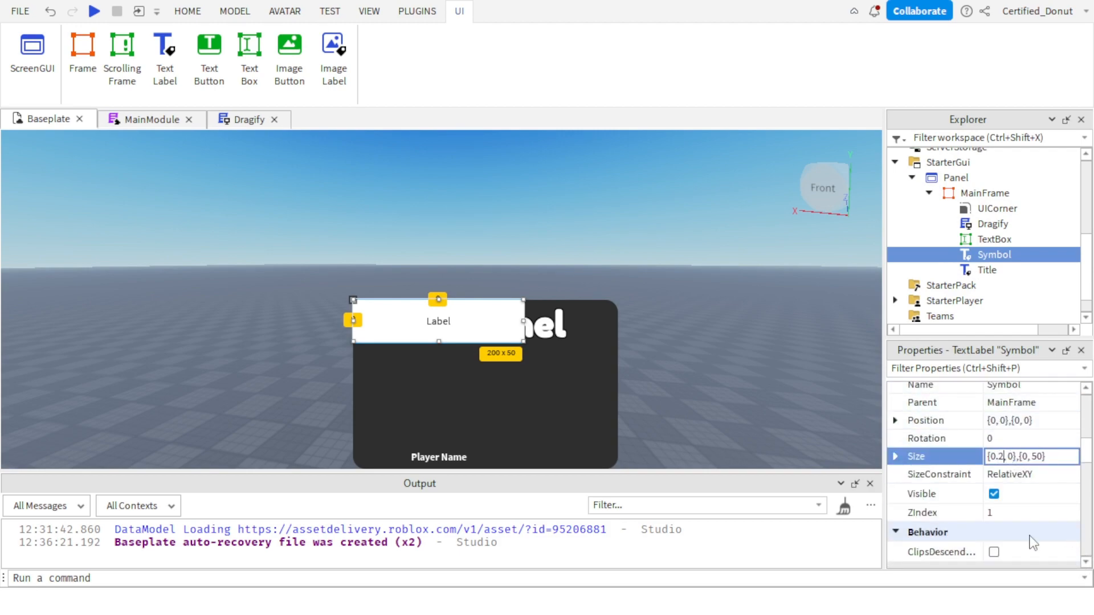
pyautogui.write('0.2')
pyautogui.press('Return')
pyautogui.click(1046, 457)
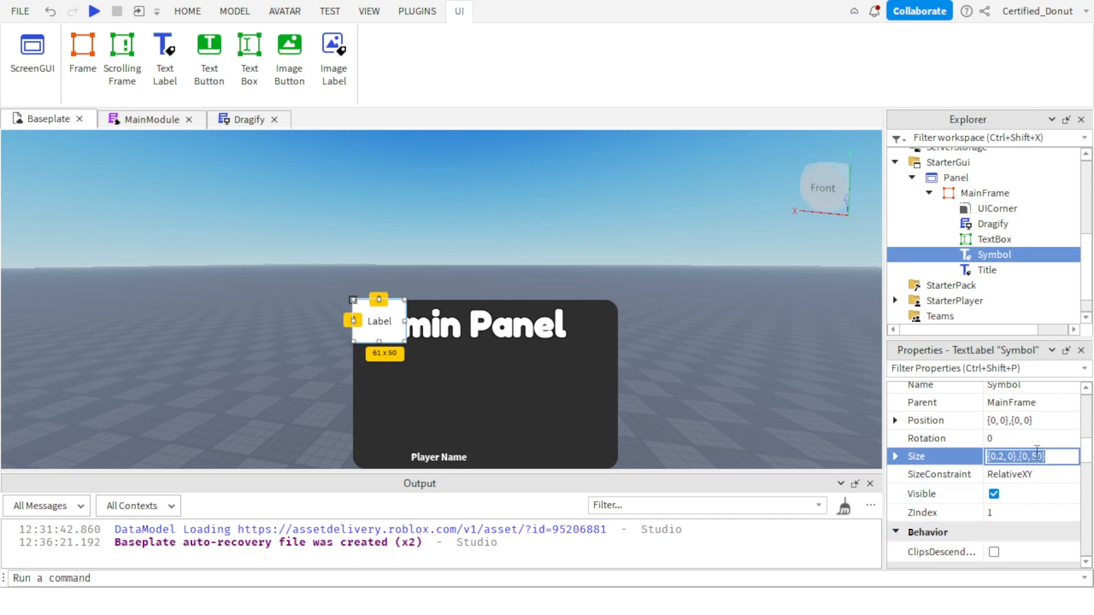
pyautogui.click(1036, 456)
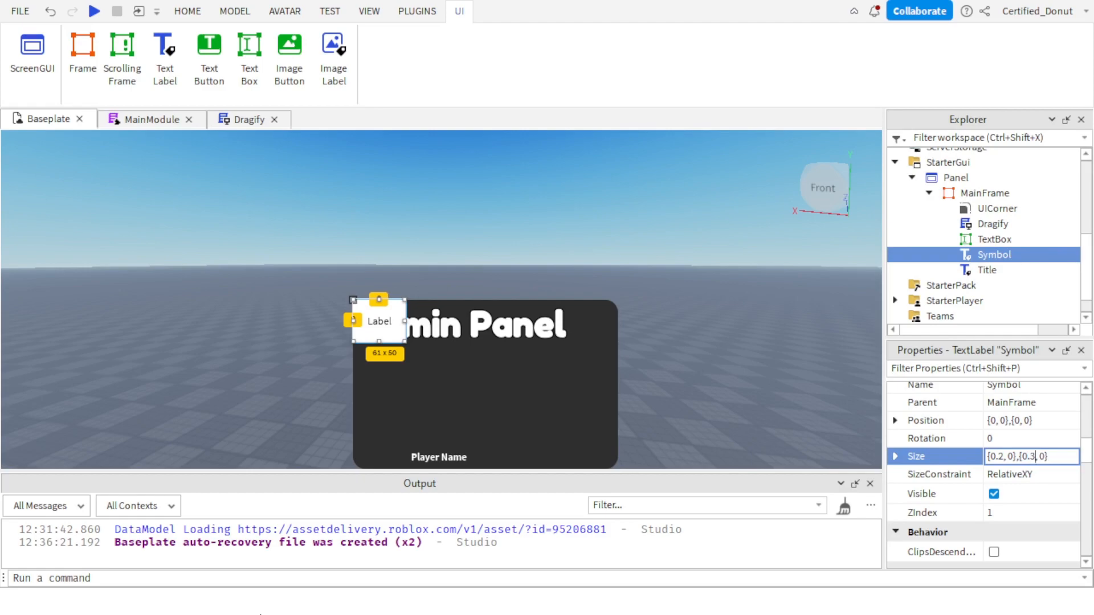
pyautogui.press('Return')
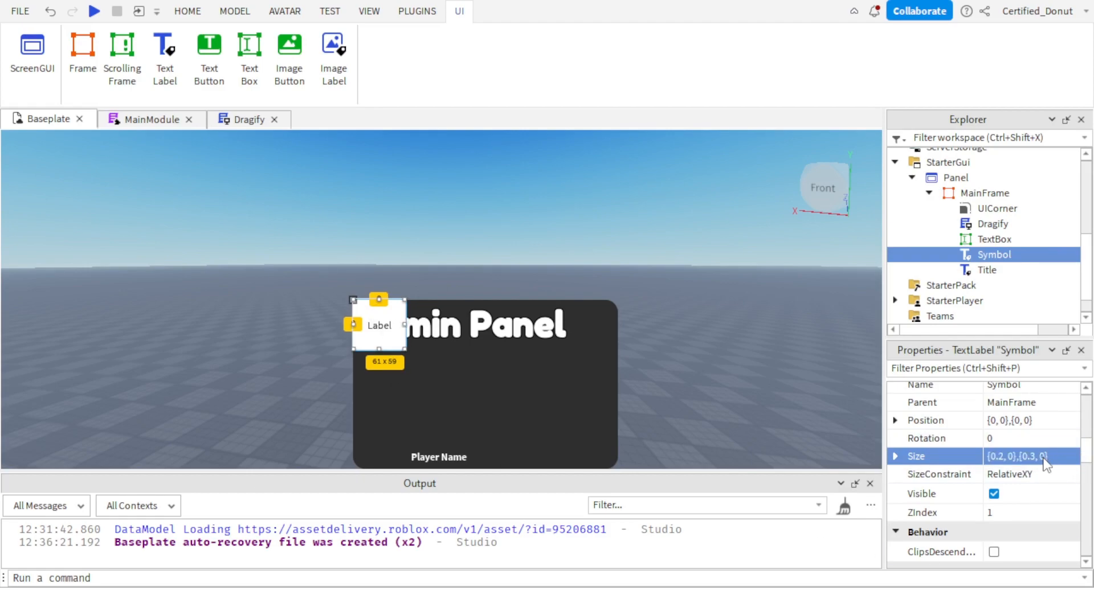
pyautogui.click(1023, 420)
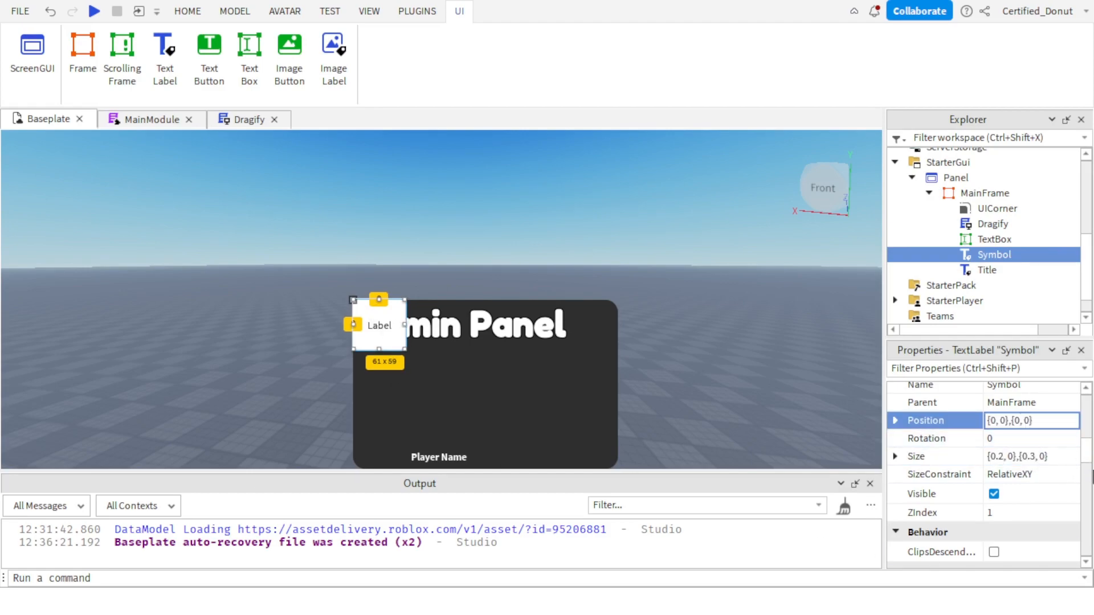
pyautogui.press('Return')
pyautogui.hotkey('ctrl', 'z')
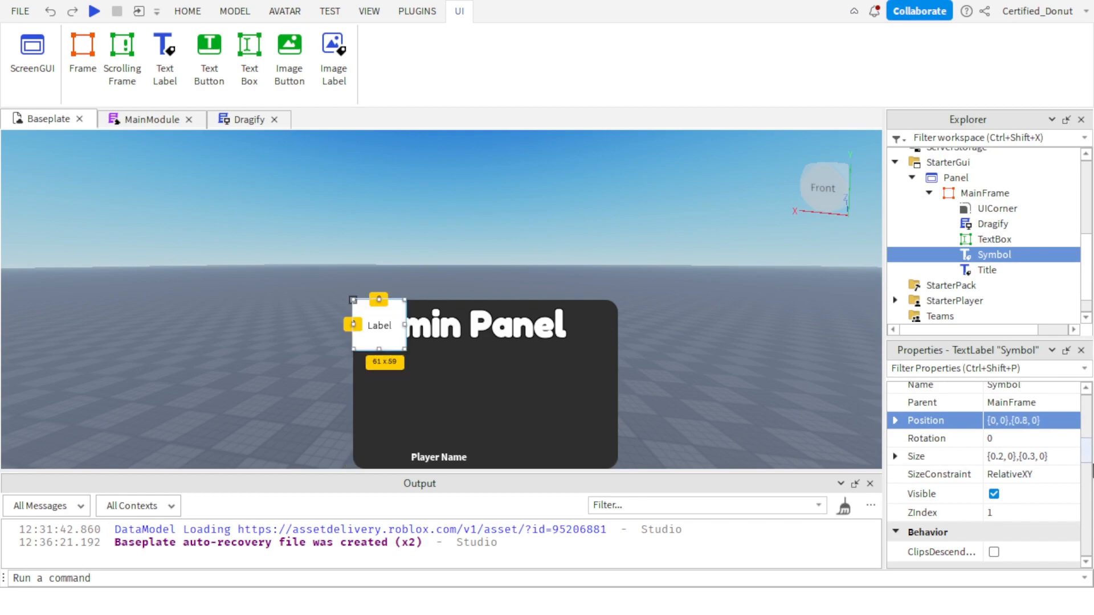
# Set the Symbol label's Position to {0.8, 0},{0, 0}.
pyautogui.click(998, 420)
pyautogui.click(998, 420)
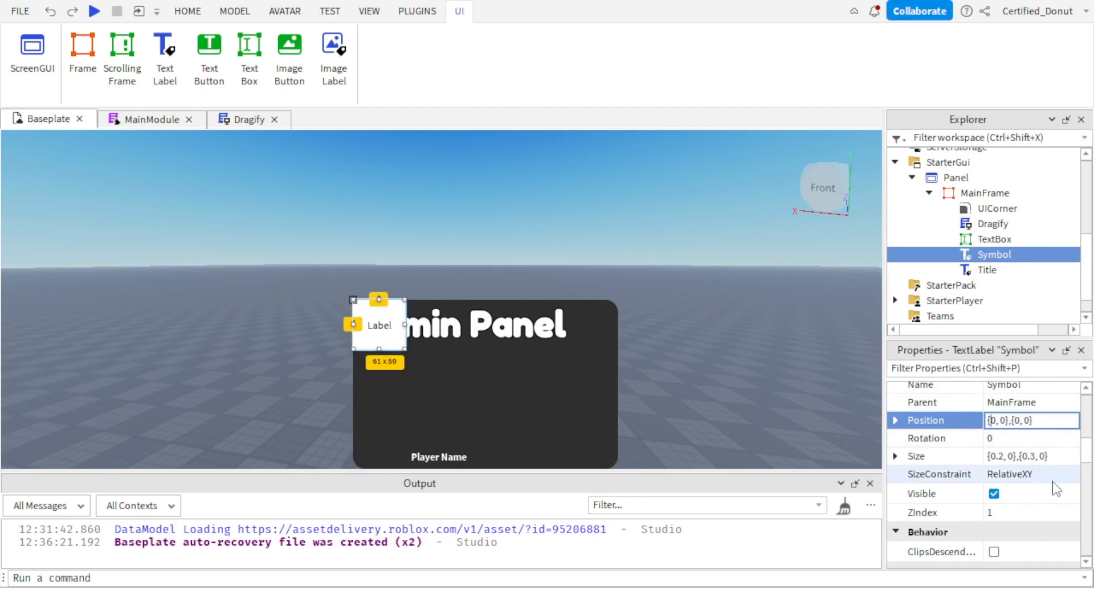
pyautogui.write('.8')
pyautogui.press('Return')
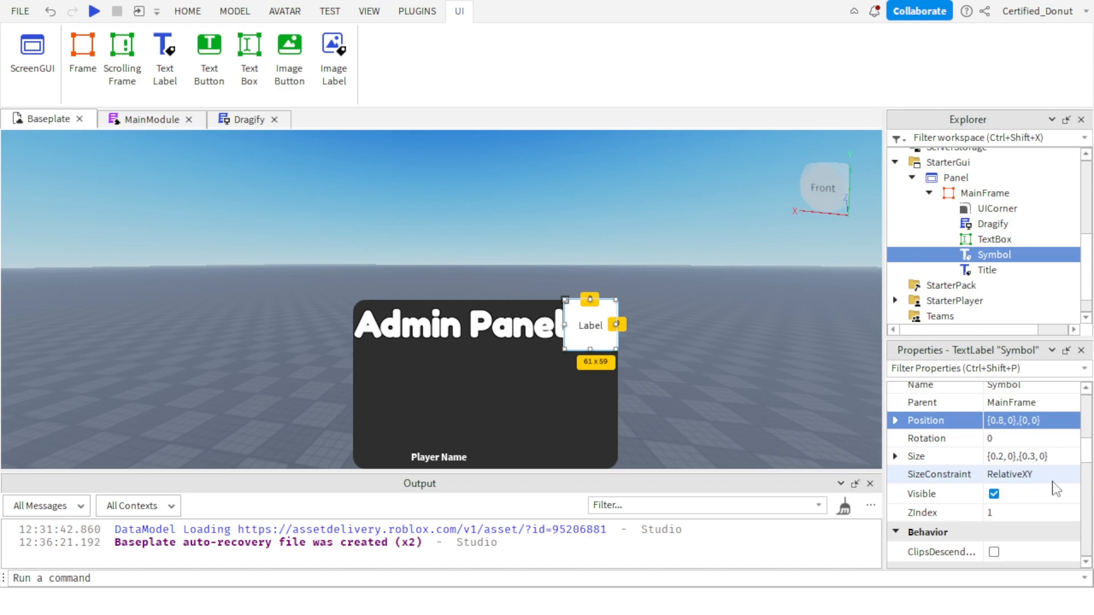
# Set the Symbol label's BackgroundTransparency to 1.
pyautogui.scroll(5, 1020, 440)
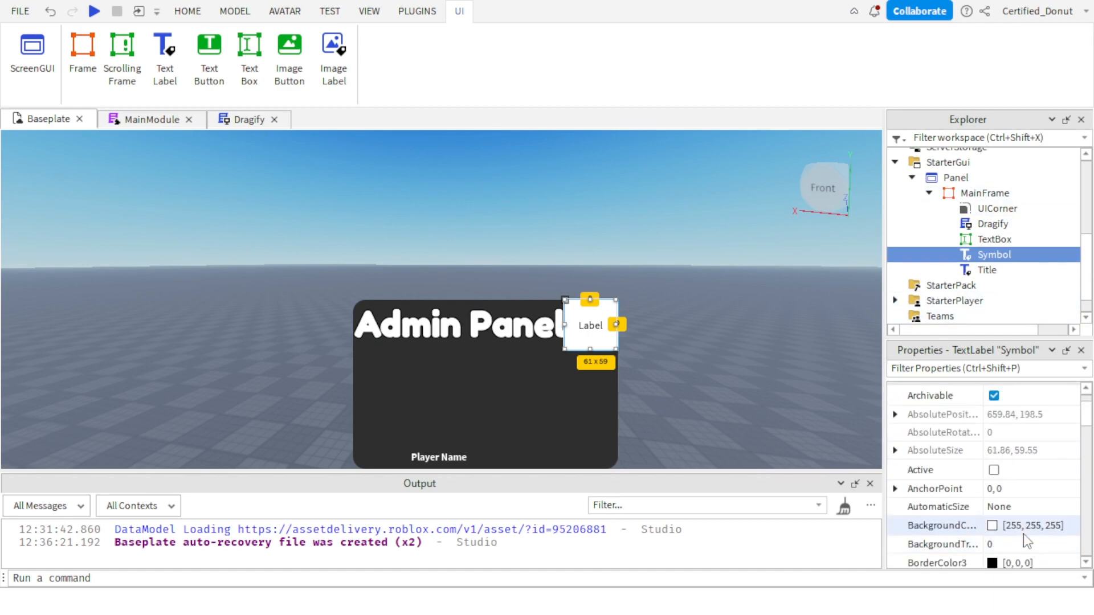
pyautogui.click(1020, 544)
pyautogui.write('1')
pyautogui.press('Return')
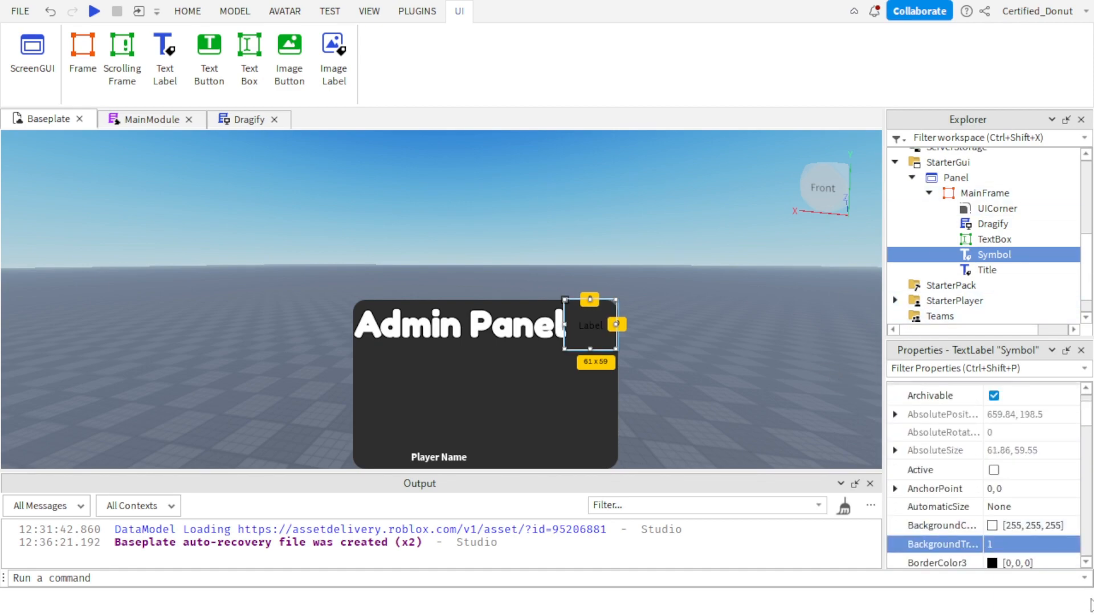
# Enable TextScaled on the Symbol label and set its font to bold Fredoka One.
pyautogui.scroll(-10, 994, 462)
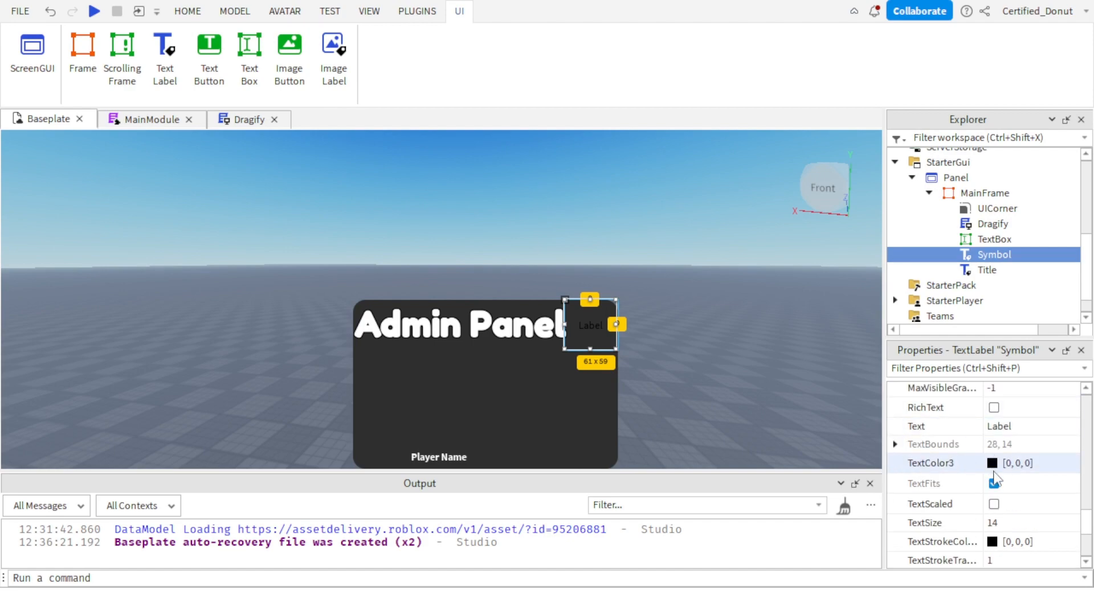
pyautogui.scroll(-6, 994, 481)
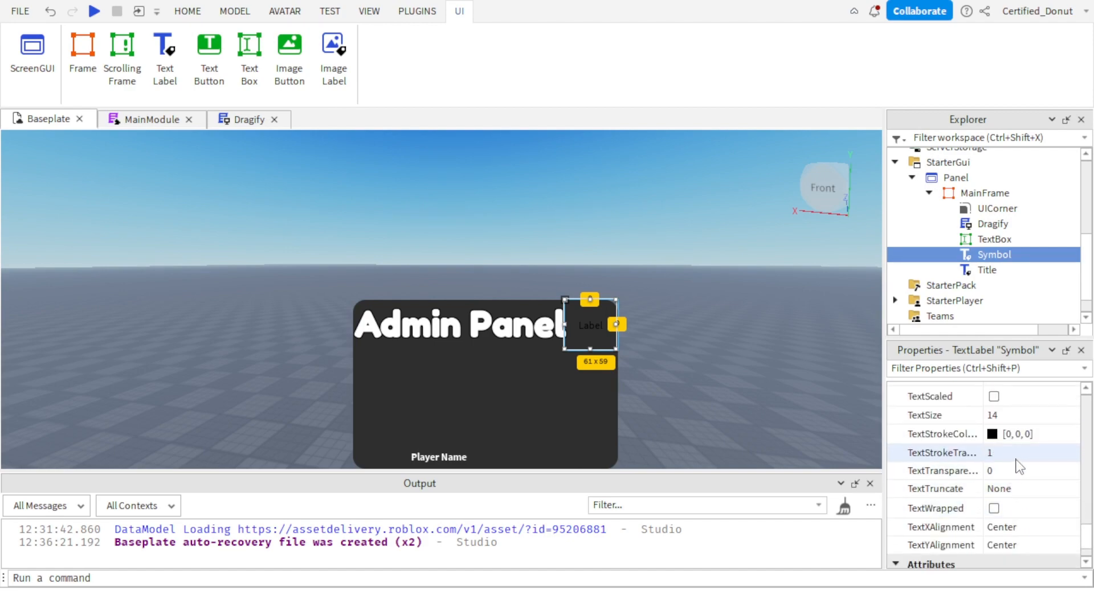
pyautogui.scroll(1, 1012, 428)
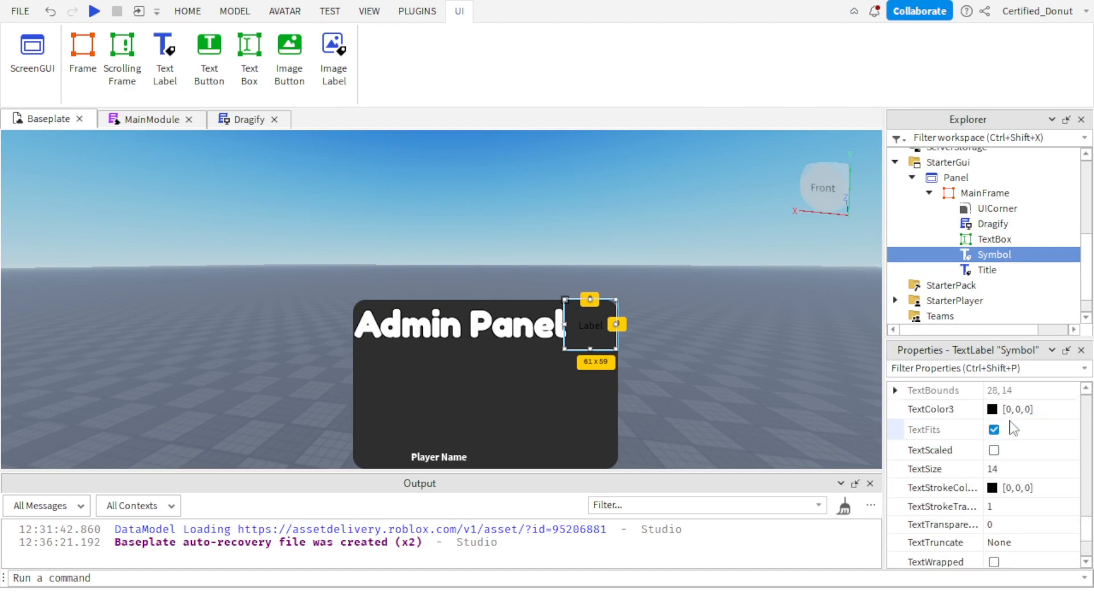
pyautogui.click(993, 450)
pyautogui.scroll(3, 993, 450)
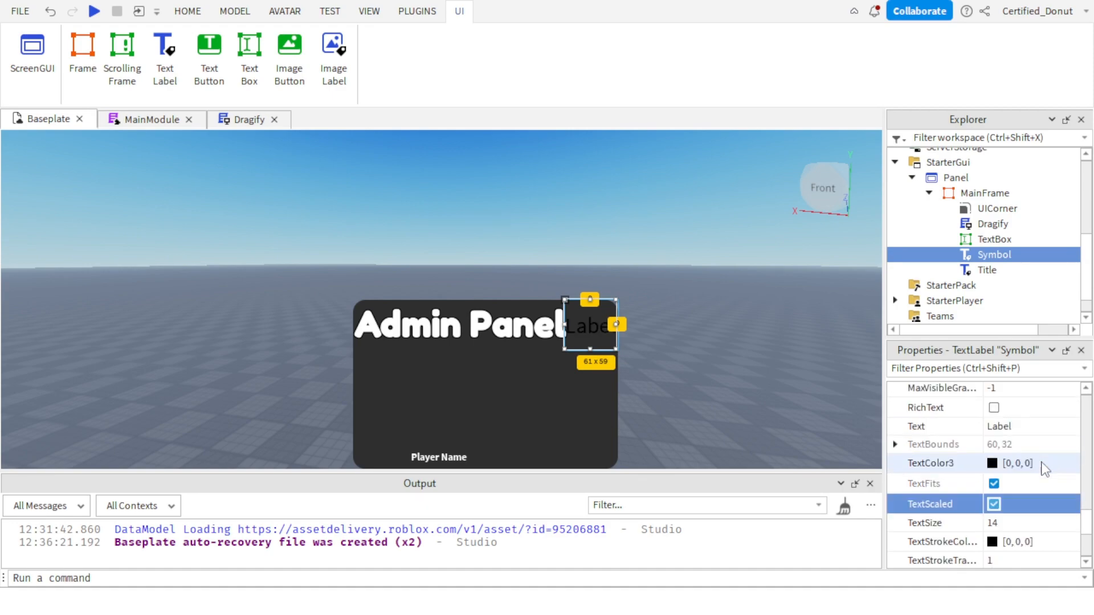
pyautogui.click(995, 442)
pyautogui.click(1020, 425)
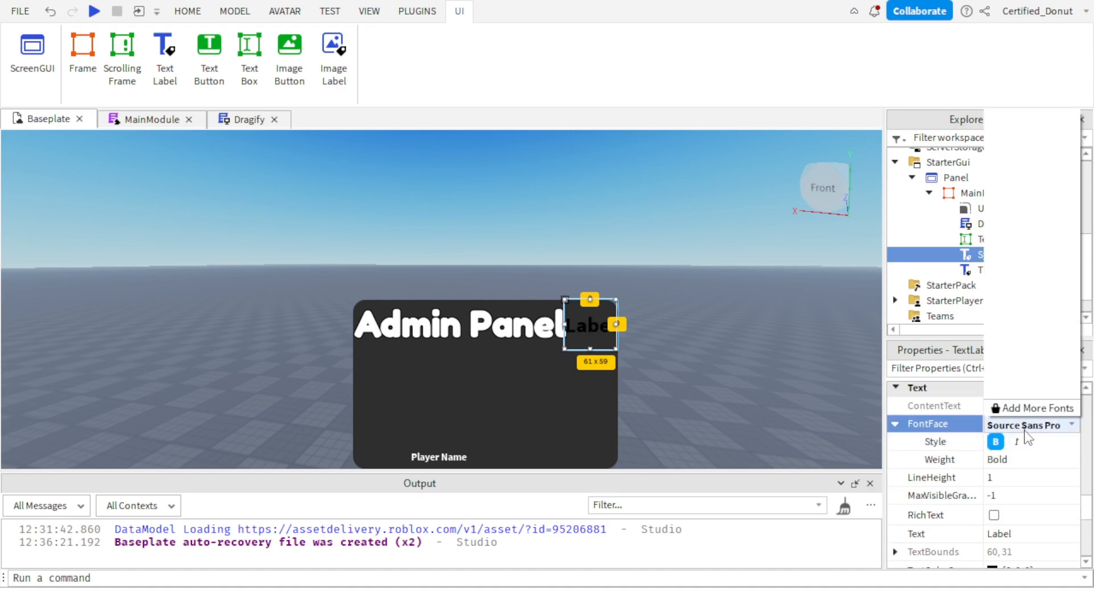
pyautogui.click(1050, 240)
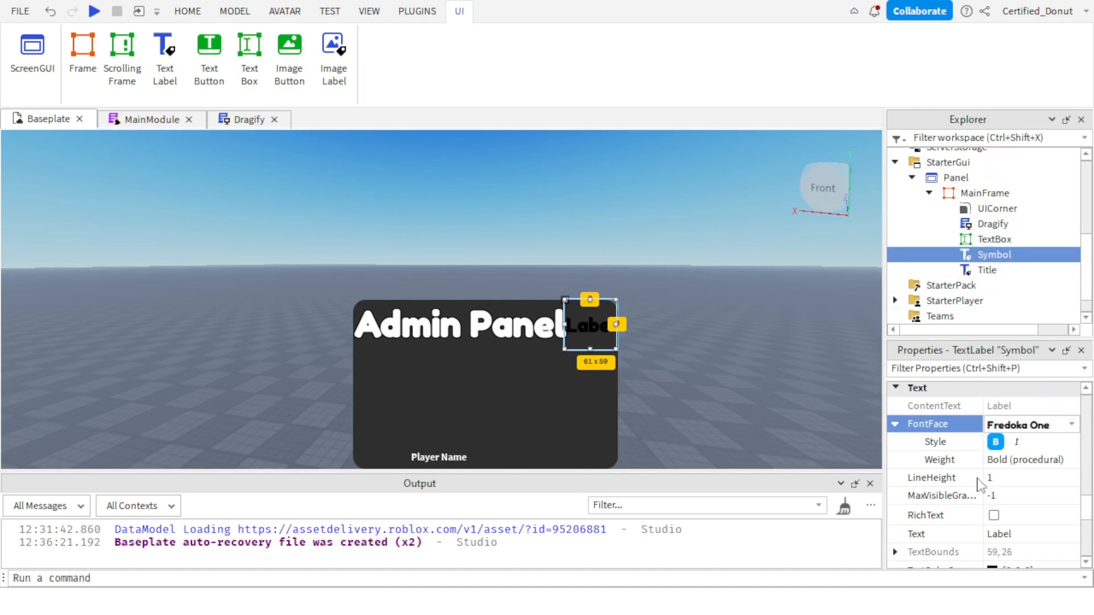
# Set the Symbol label's TextColor3 to white, [255, 255, 255].
pyautogui.scroll(-2, 1013, 458)
pyautogui.scroll(1, 1013, 459)
pyautogui.click(992, 517)
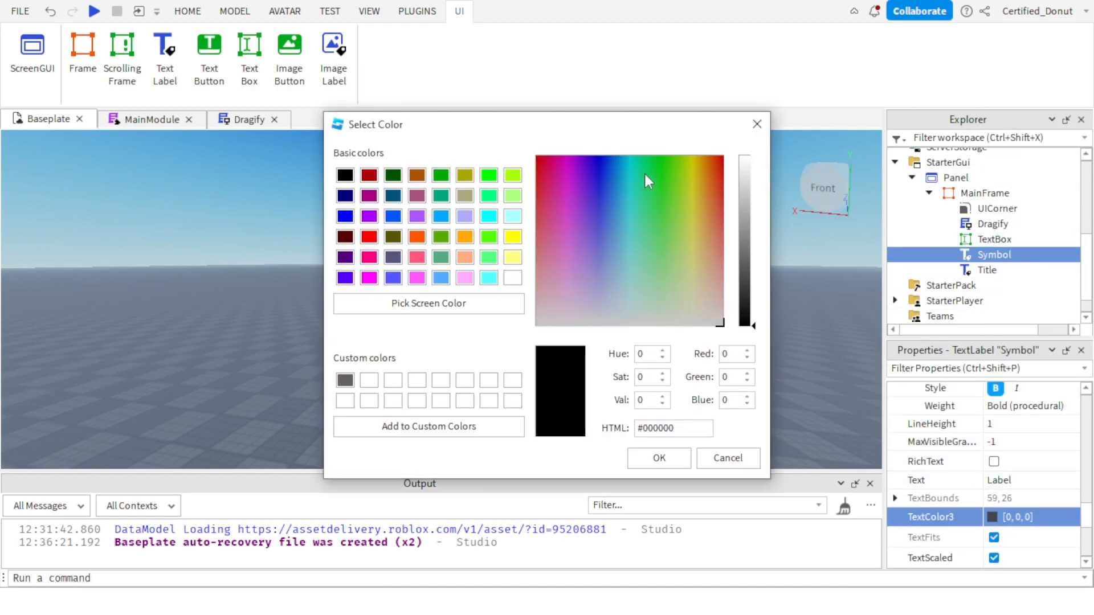
pyautogui.moveTo(740, 203); pyautogui.dragTo(747, 128)
pyautogui.click(640, 455)
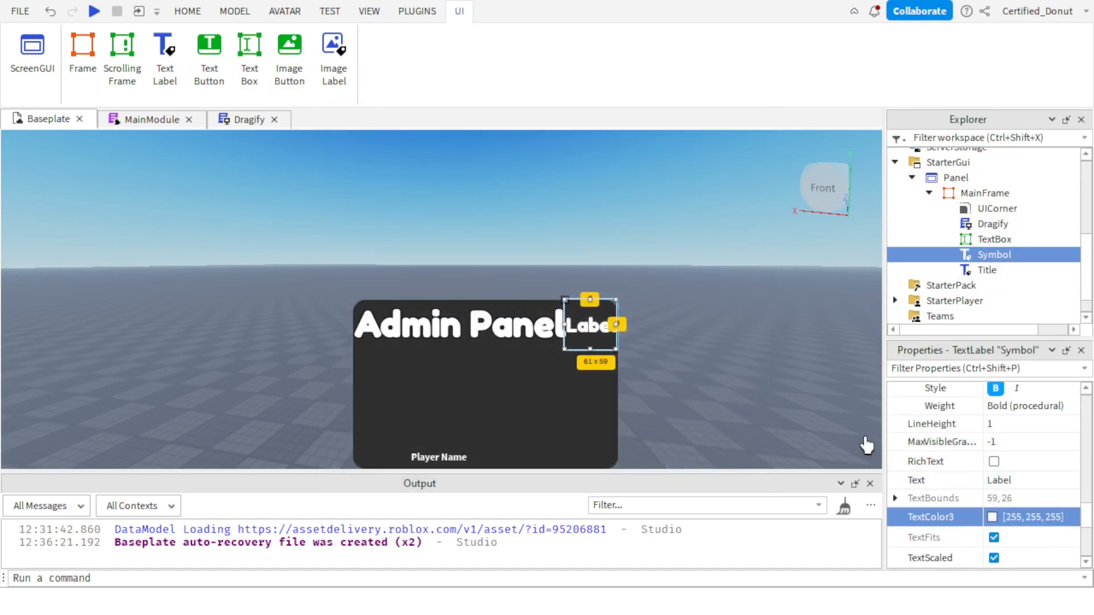
# Set the Symbol label's Text to "-" and clear the selection.
pyautogui.scroll(-3, 985, 469)
pyautogui.scroll(4, 984, 468)
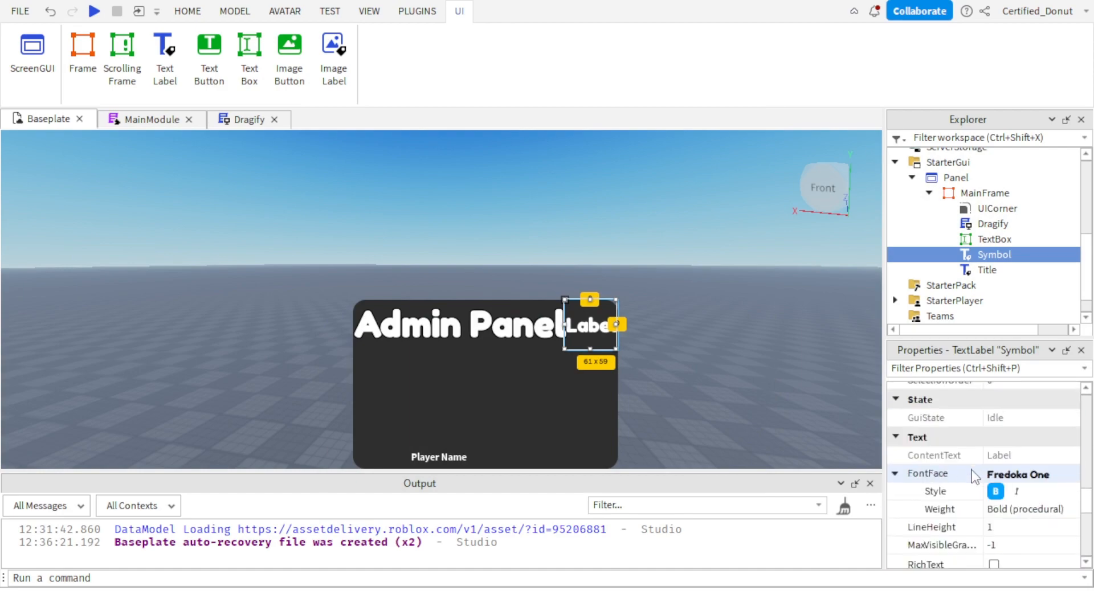
pyautogui.click(1008, 475)
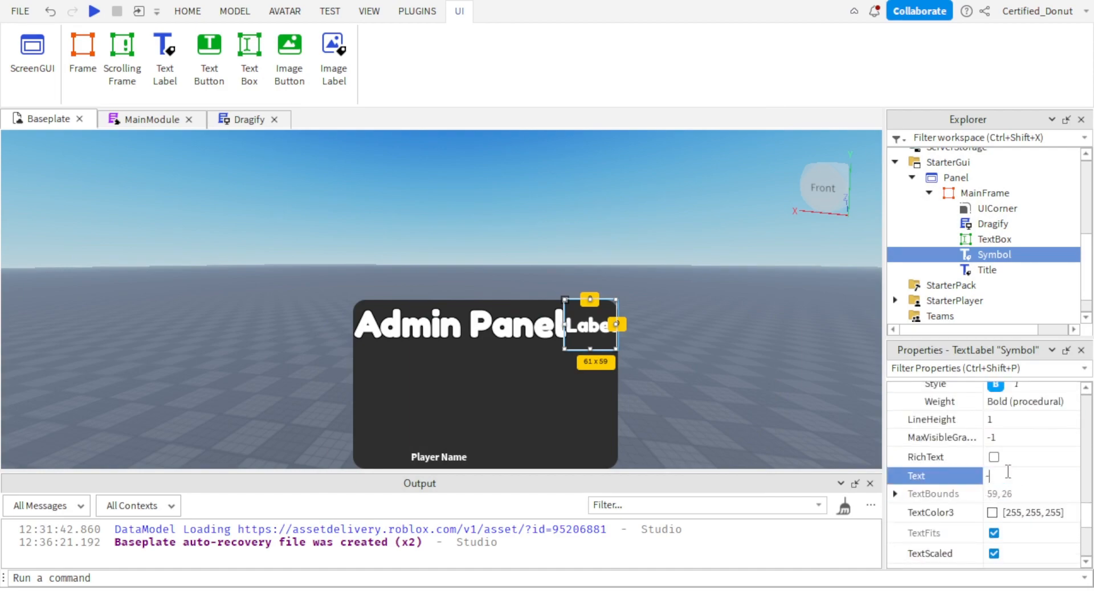
pyautogui.write('-')
pyautogui.press('Return')
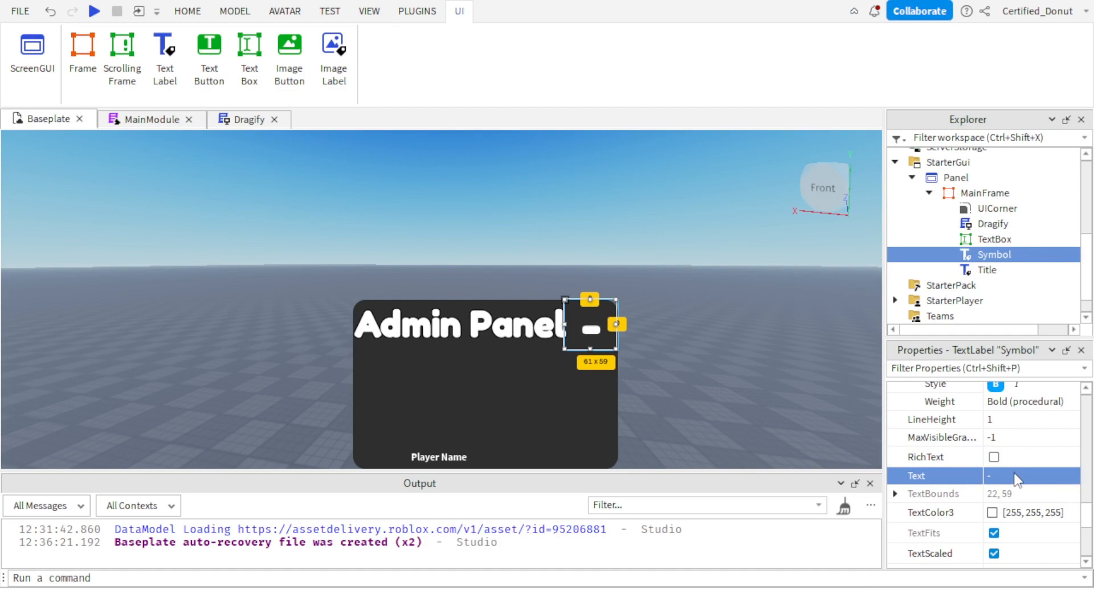
pyautogui.click(812, 390)
pyautogui.moveTo(811, 390); pyautogui.dragTo(809, 384, button='right')
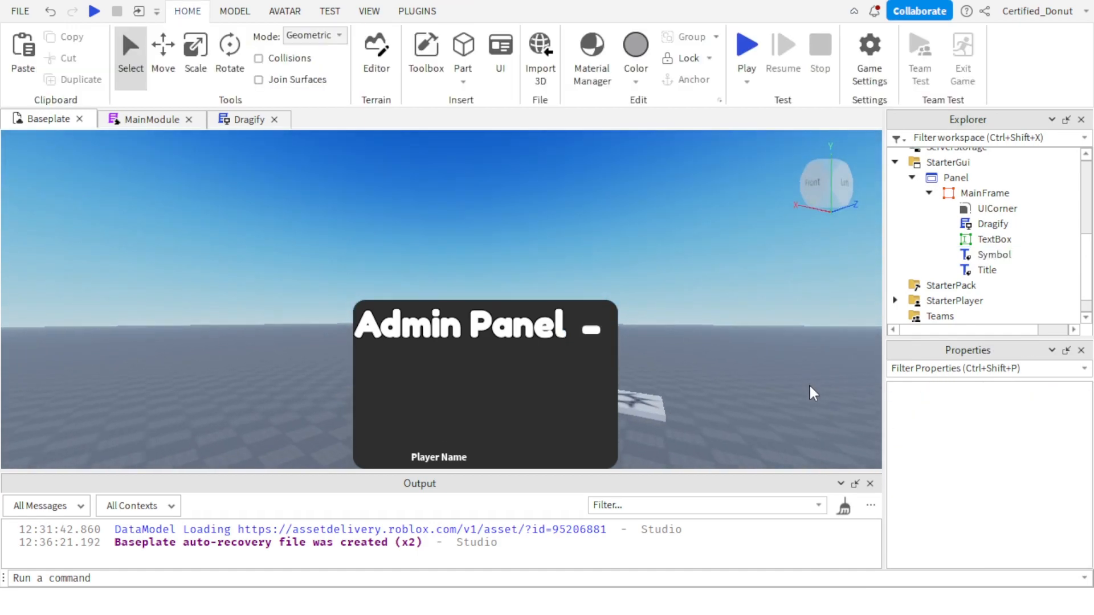
# Insert a TextButton into MainFrame.
pyautogui.scroll(2, 809, 384)
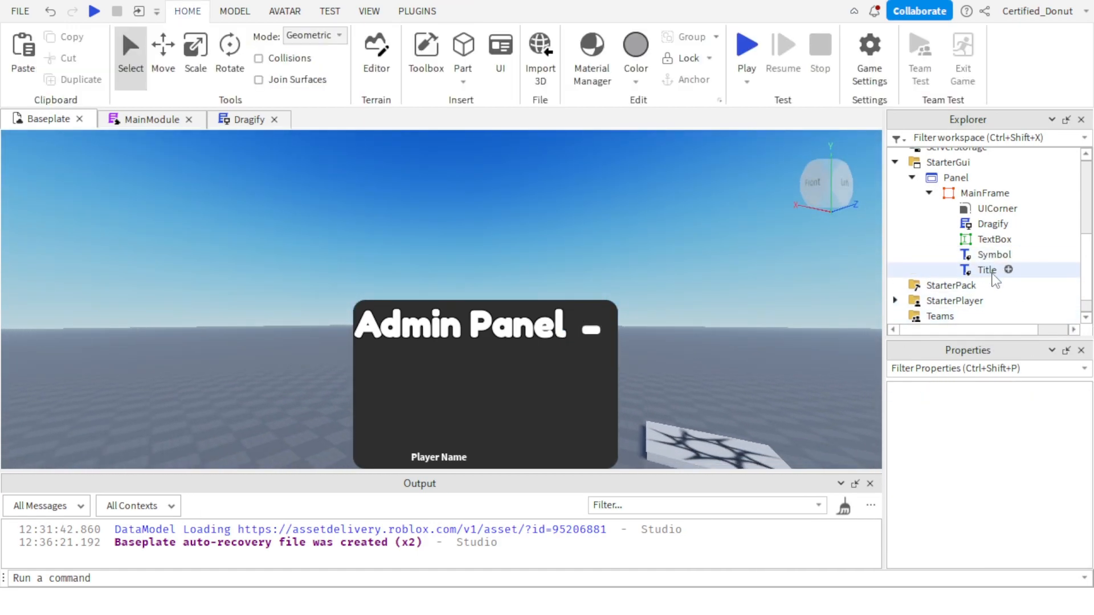
pyautogui.click(992, 255)
pyautogui.click(1021, 192)
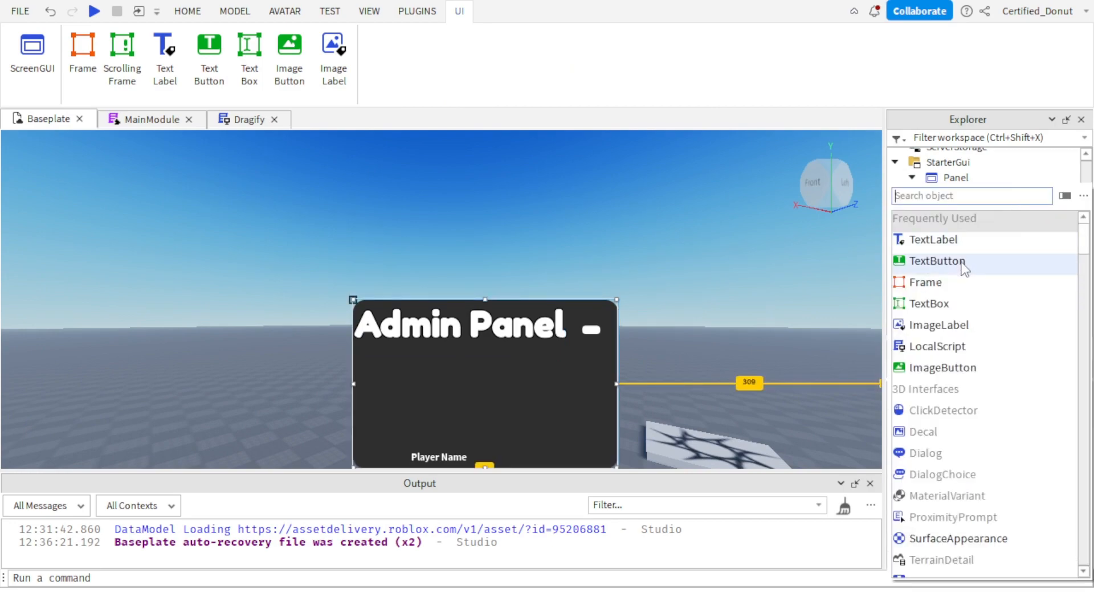
pyautogui.write('te')
pyautogui.click(960, 237)
# Copy the Symbol label's Position, {0.8, 0},{0, 0}, to the TextButton.
pyautogui.click(993, 270)
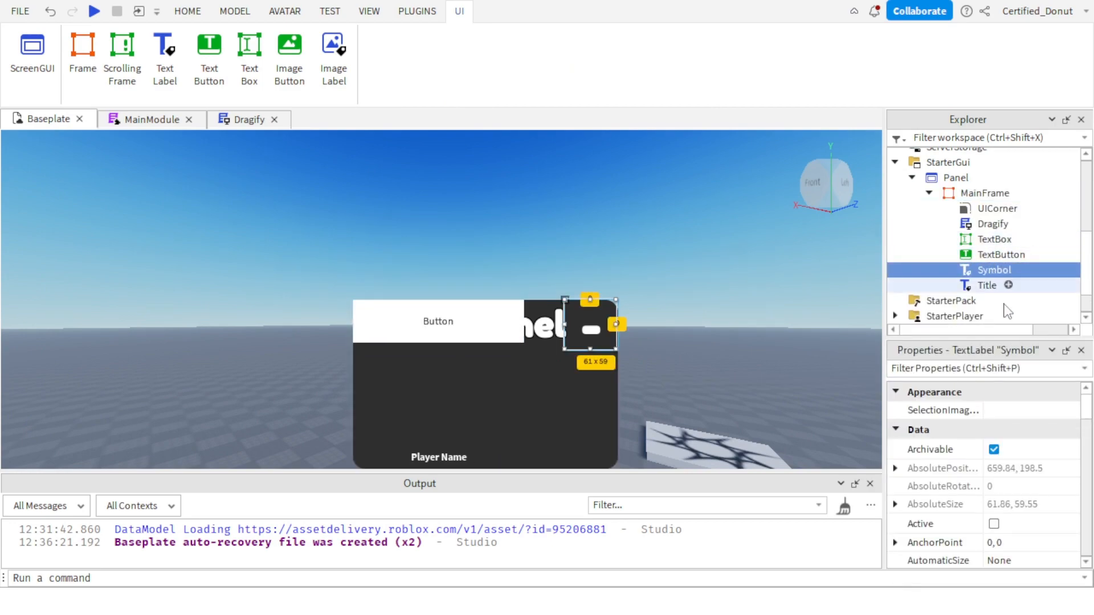
pyautogui.scroll(-5, 1034, 465)
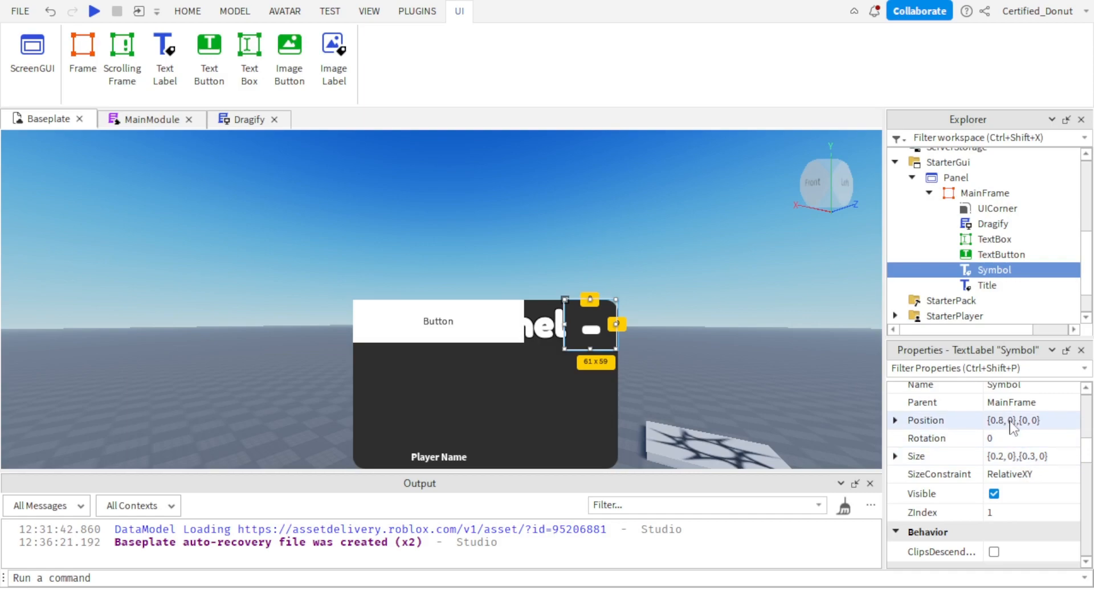
pyautogui.click(1003, 420)
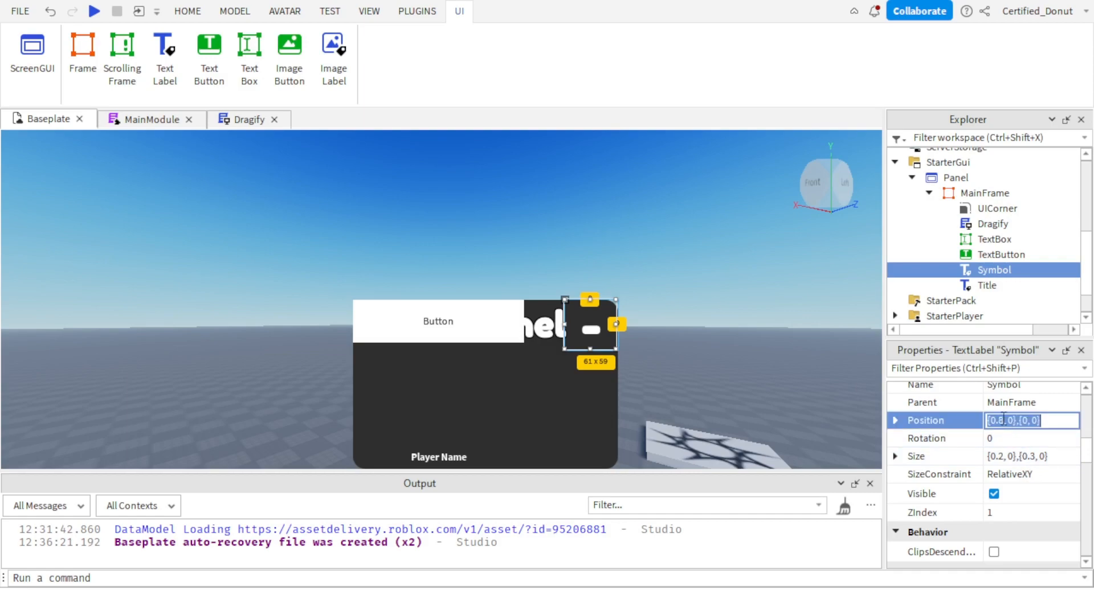
pyautogui.click(994, 255)
pyautogui.click(1017, 462)
pyautogui.write('{0.8, 0},{0, 0}')
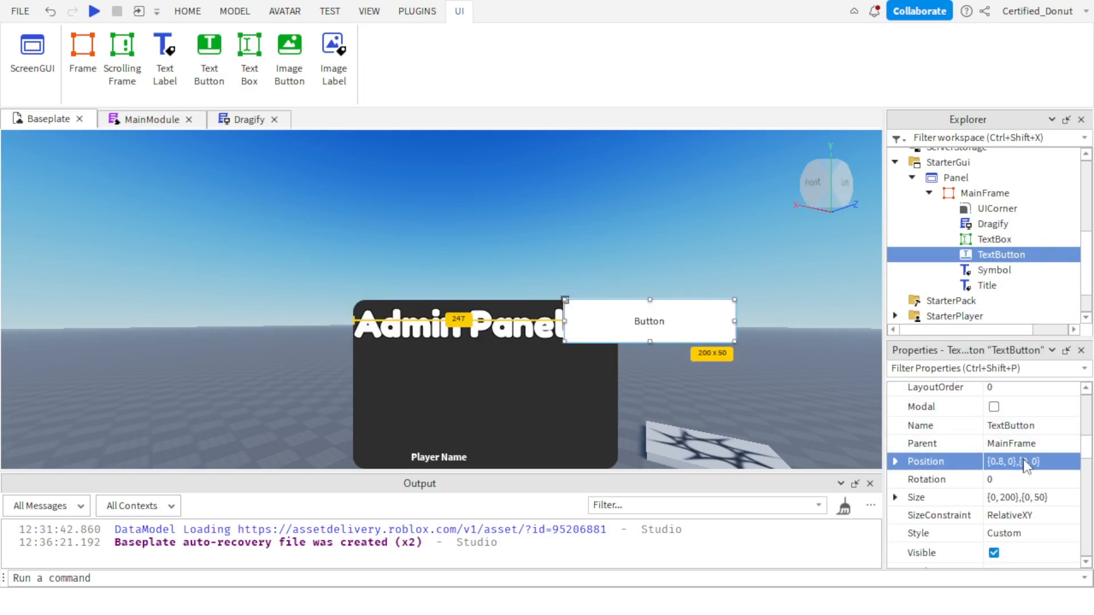
# Copy the Symbol label's Size, {0.2, 0},{0.3, 0}, to the TextButton.
pyautogui.click(994, 270)
pyautogui.click(1020, 456)
pyautogui.hotkey('ctrl', 'c')
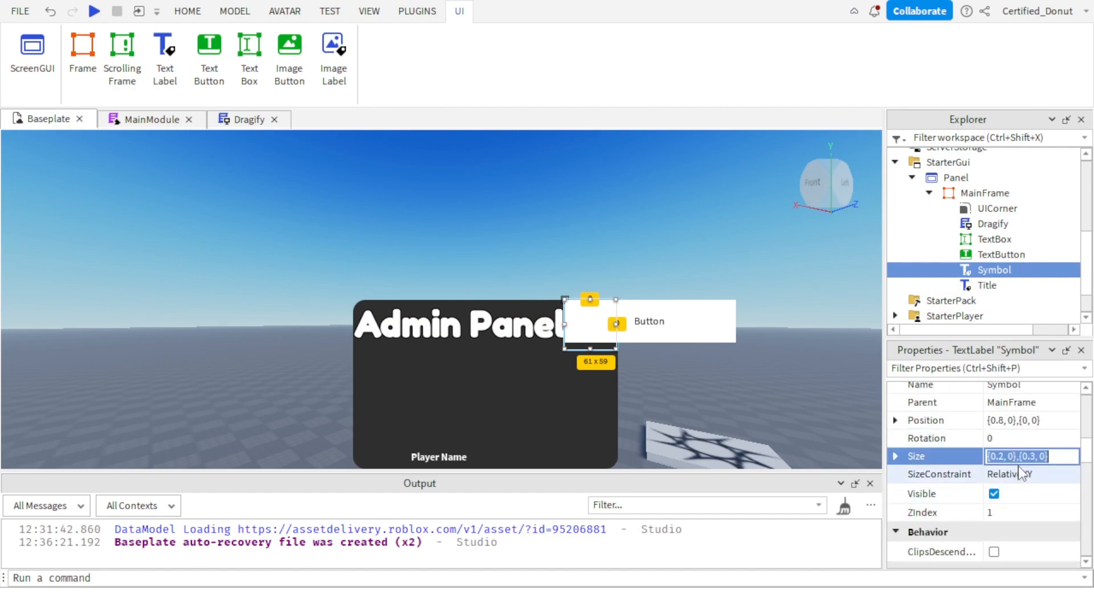
pyautogui.click(995, 254)
pyautogui.click(1025, 497)
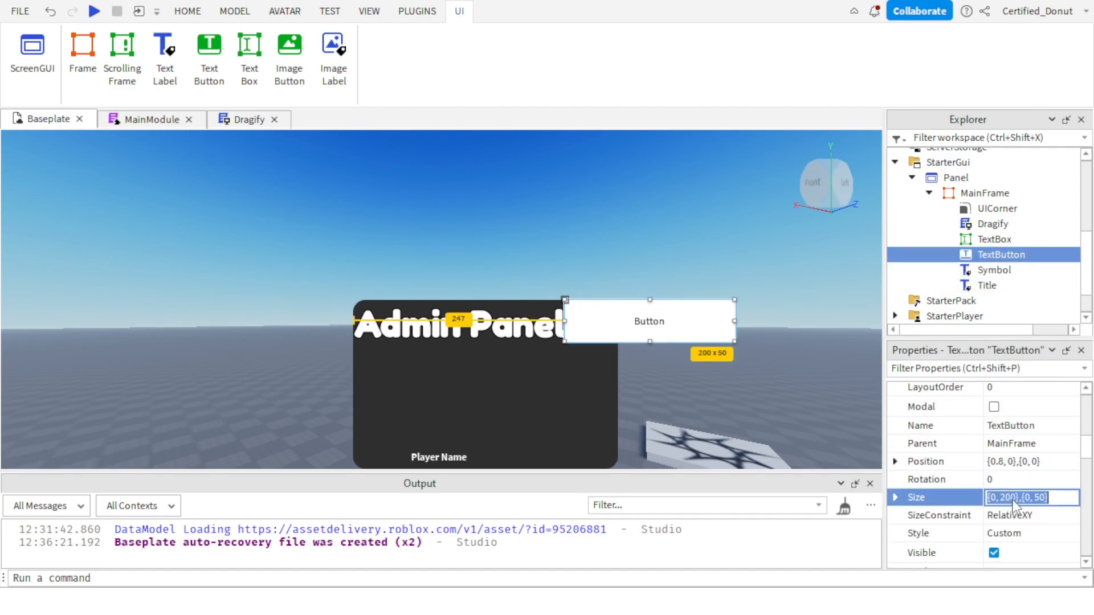
pyautogui.hotkey('ctrl', 'v')
pyautogui.press('Return')
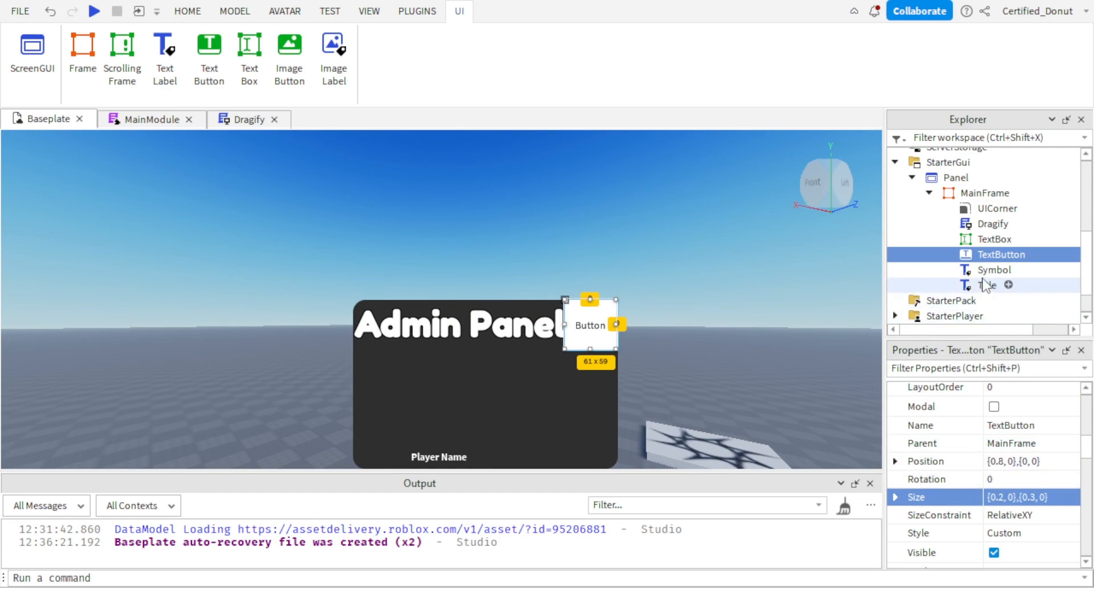
# Rename the TextBox in MainFrame as Name.
pyautogui.click(997, 240)
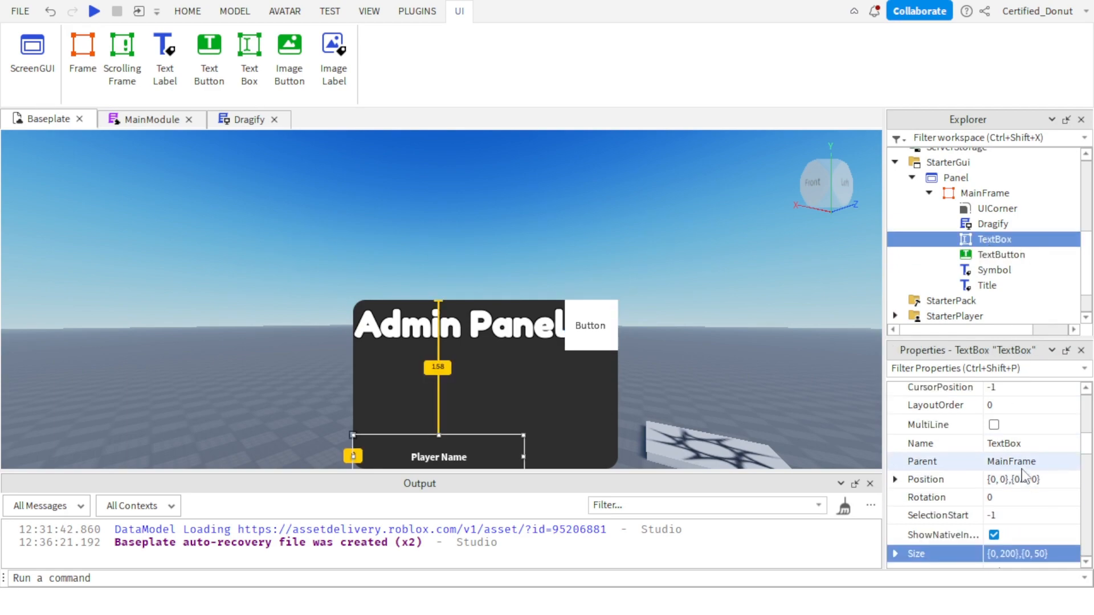
pyautogui.press('F2')
pyautogui.write('Nam')
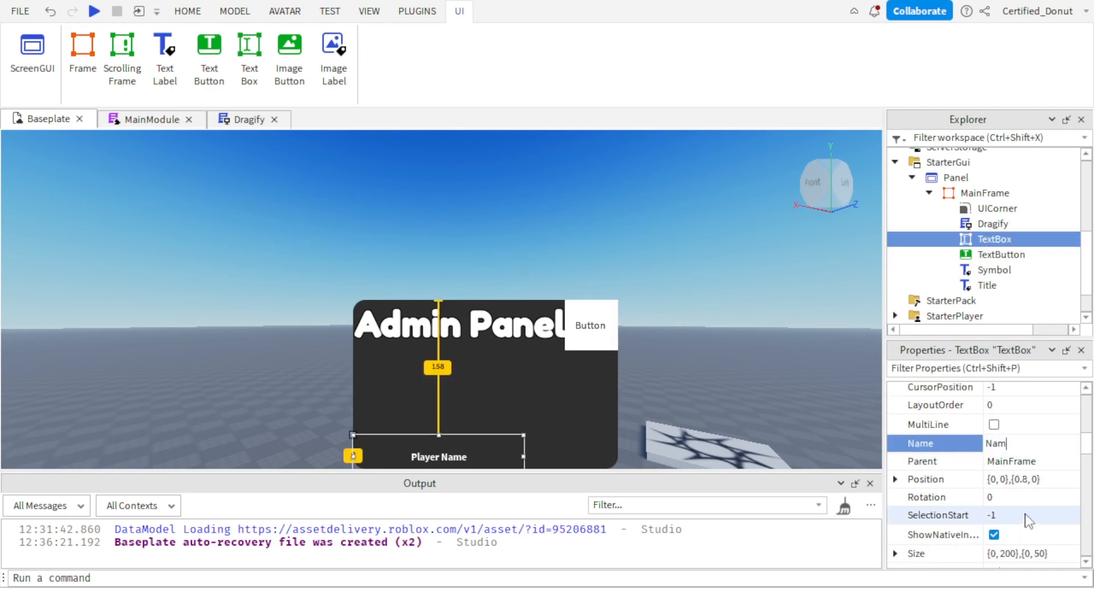
pyautogui.write('e')
pyautogui.press('Return')
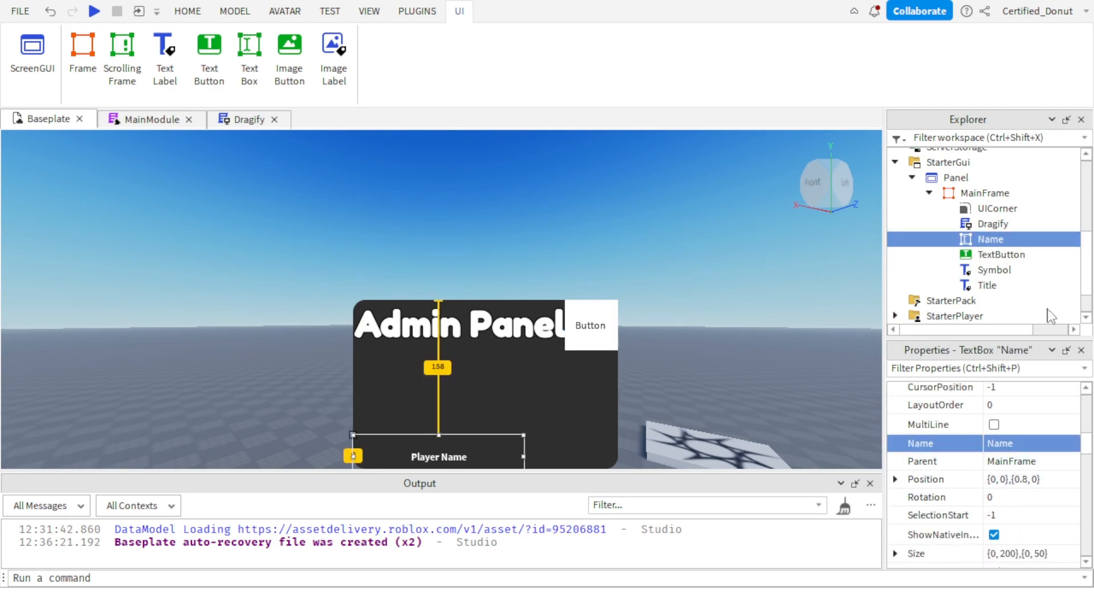
# Rename the TextButton in MainFrame as Symbol.
pyautogui.click(1013, 256)
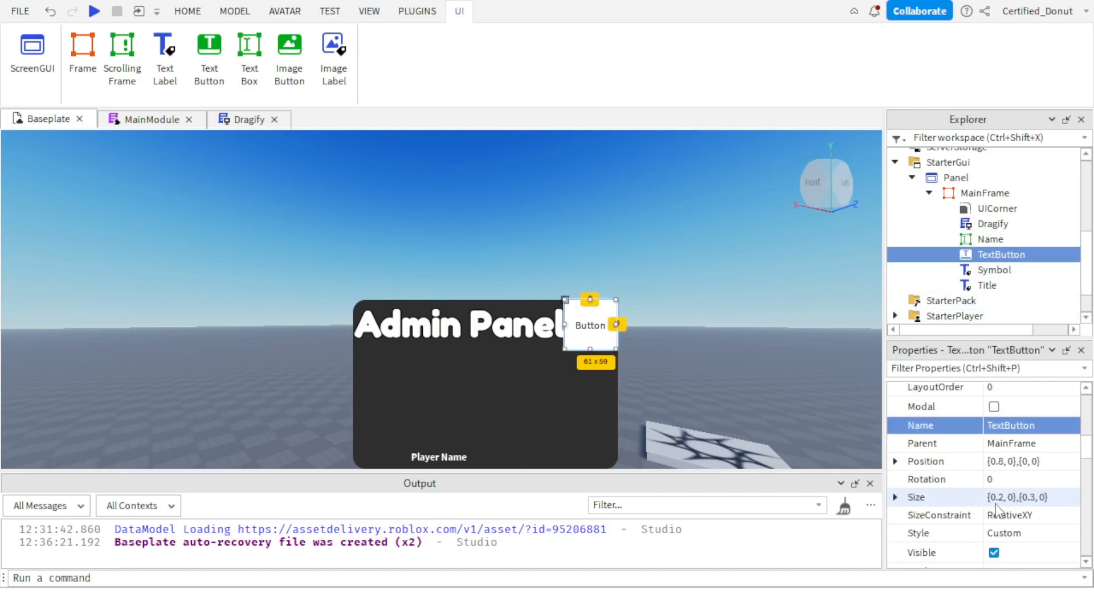
pyautogui.write('Sym')
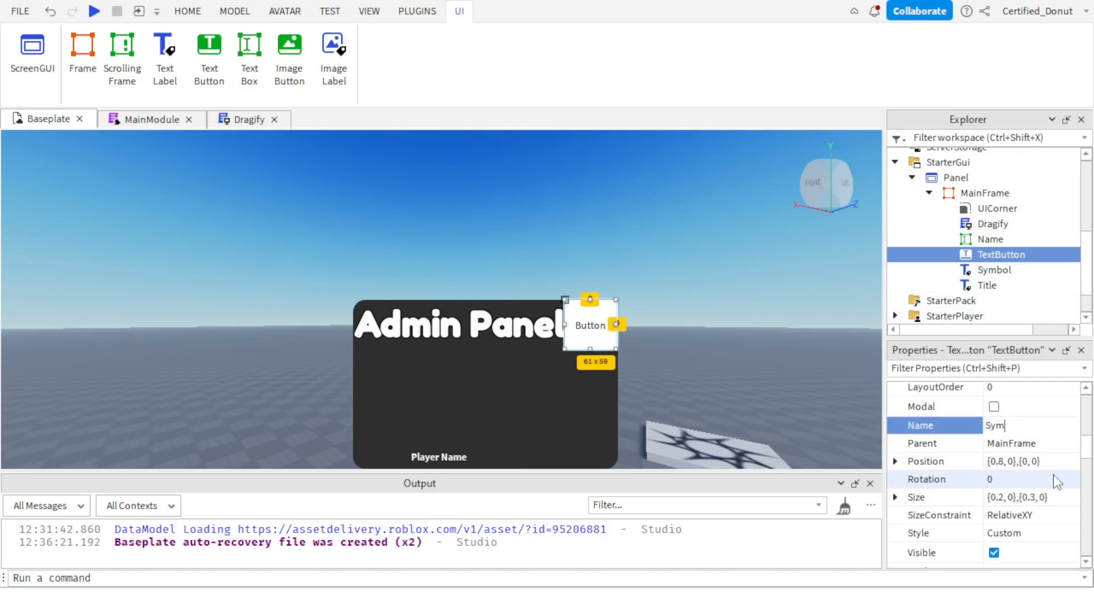
pyautogui.write('bol')
pyautogui.press('Return')
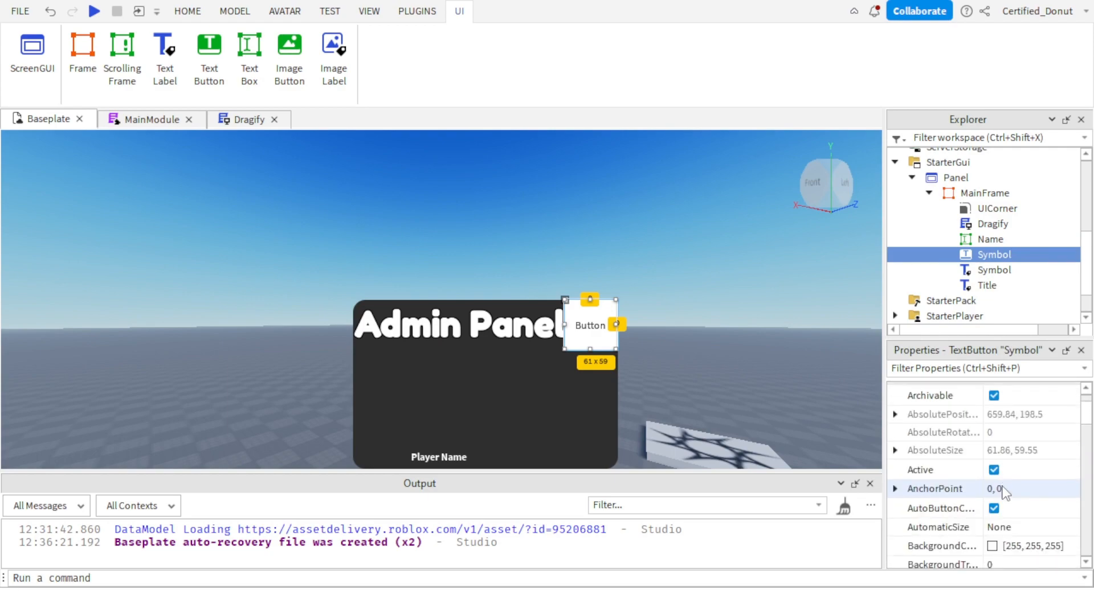
# Set the Symbol button's BackgroundTransparency to 1 and delete the old Symbol text label.
pyautogui.scroll(1, 1002, 493)
pyautogui.scroll(-2, 1003, 493)
pyautogui.click(1006, 511)
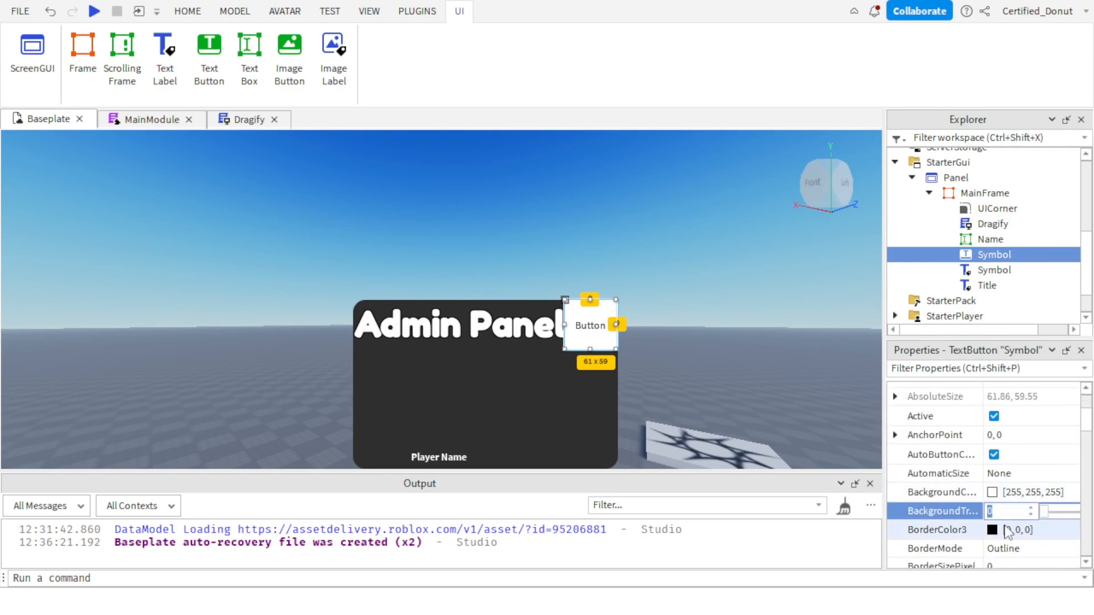
pyautogui.write('1')
pyautogui.press('Return')
pyautogui.scroll(-5, 944, 427)
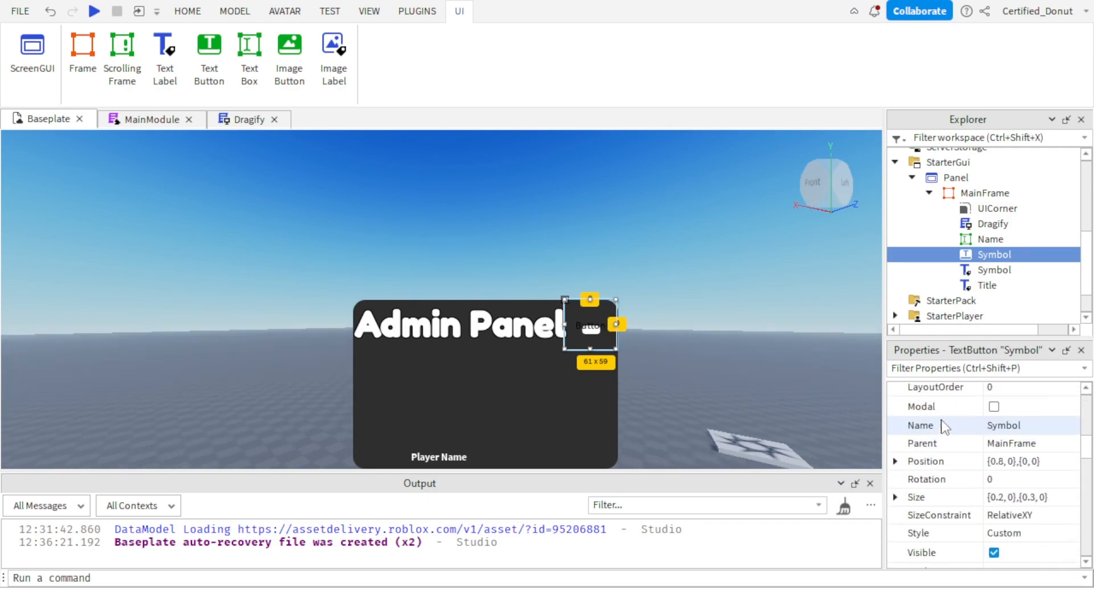
pyautogui.click(994, 270)
pyautogui.press('Delete')
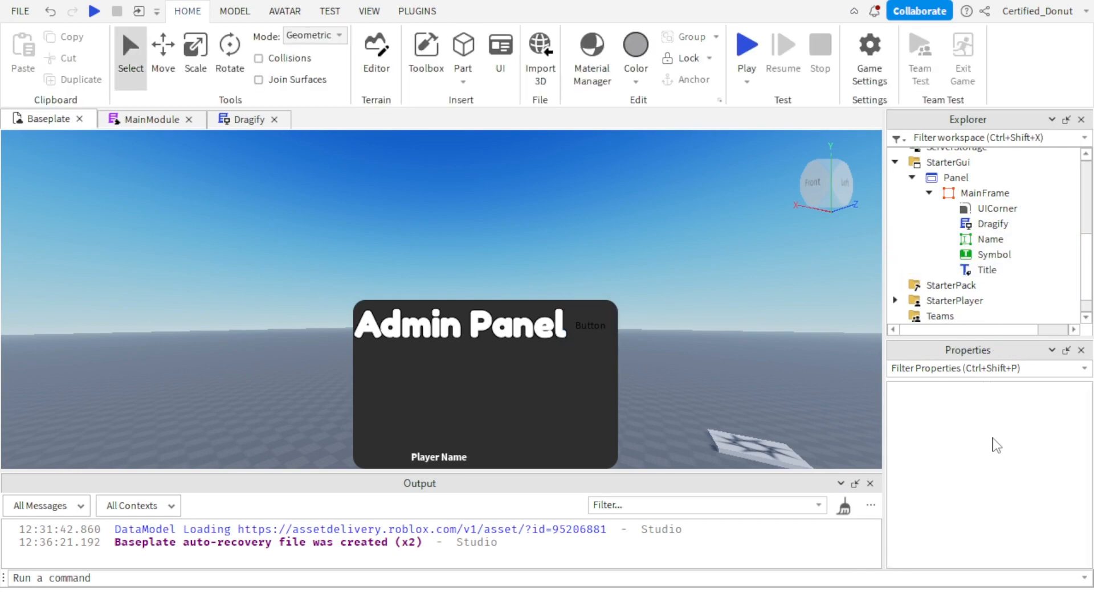
# Set the Symbol button's font to bold Fredoka One.
pyautogui.click(1003, 254)
pyautogui.scroll(-10, 1006, 429)
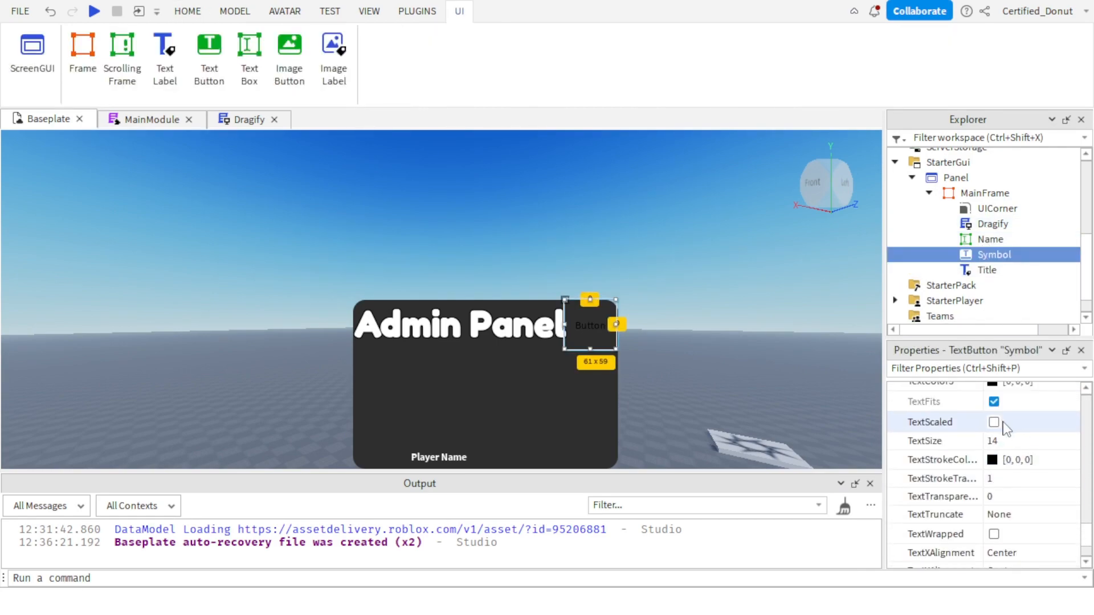
pyautogui.scroll(3, 1005, 429)
pyautogui.click(1004, 399)
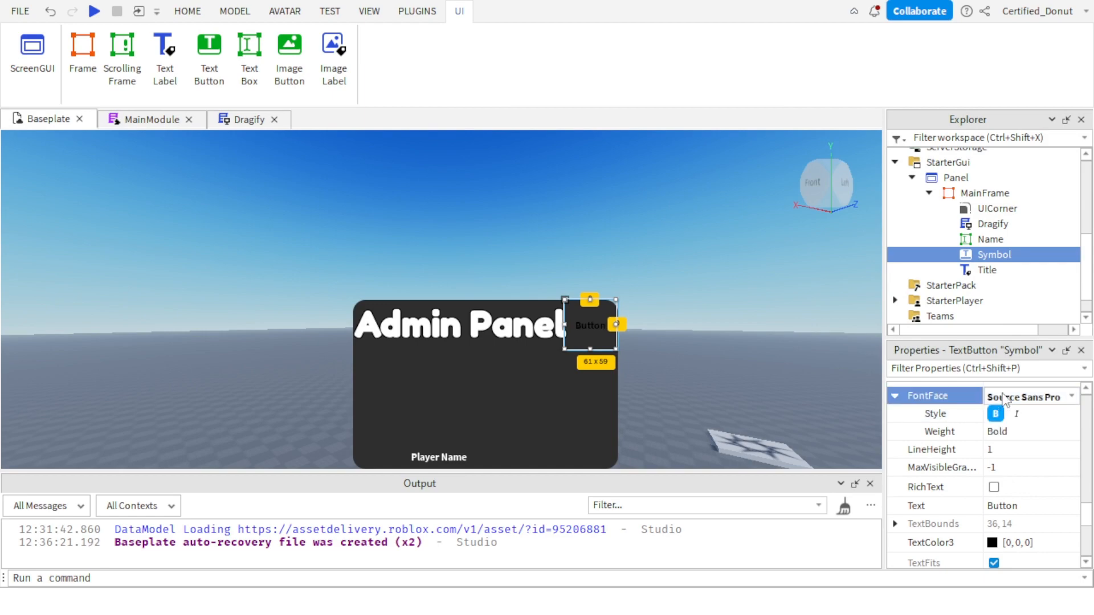
pyautogui.click(1006, 399)
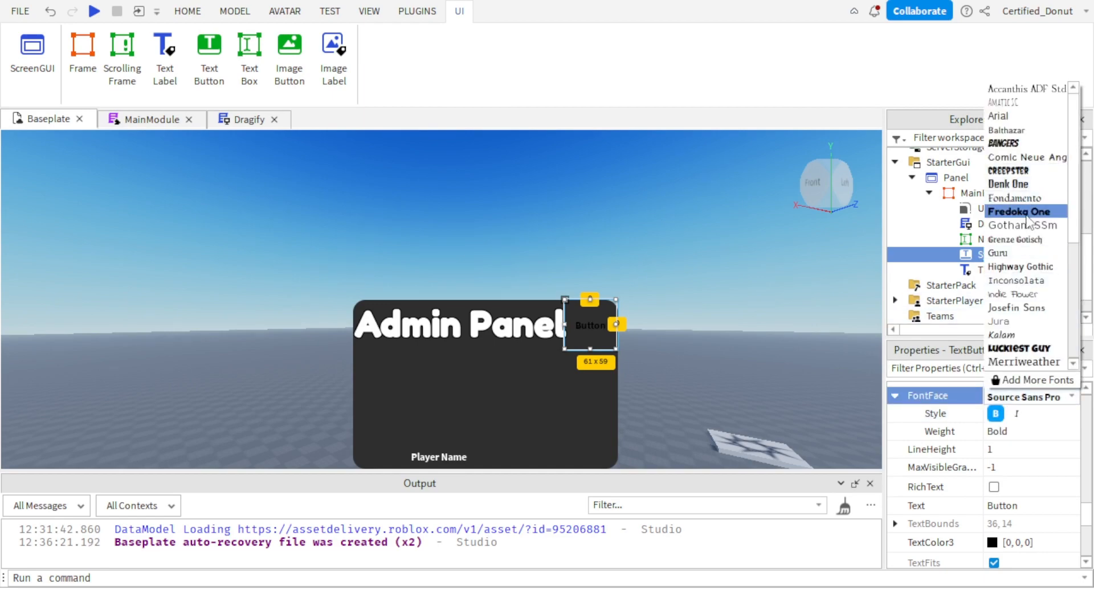
pyautogui.click(1026, 213)
# Set the Symbol button's Text to "-".
pyautogui.scroll(-3, 1020, 433)
pyautogui.click(1001, 452)
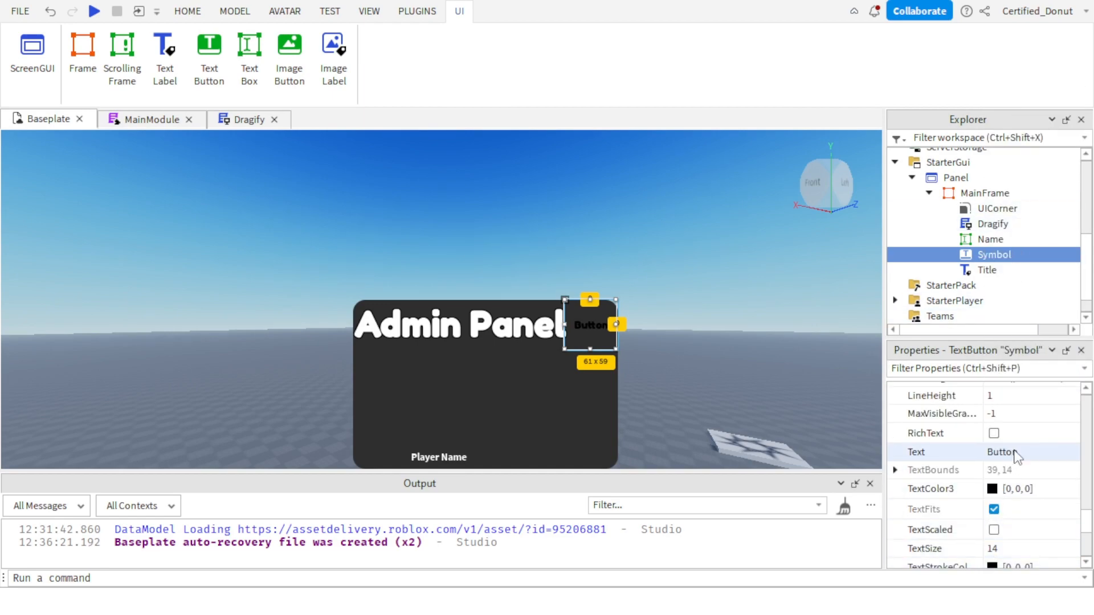
pyautogui.press('Return')
# Set the Symbol button's TextColor3 to white, [255, 255, 255], and enable TextScaled.
pyautogui.click(994, 489)
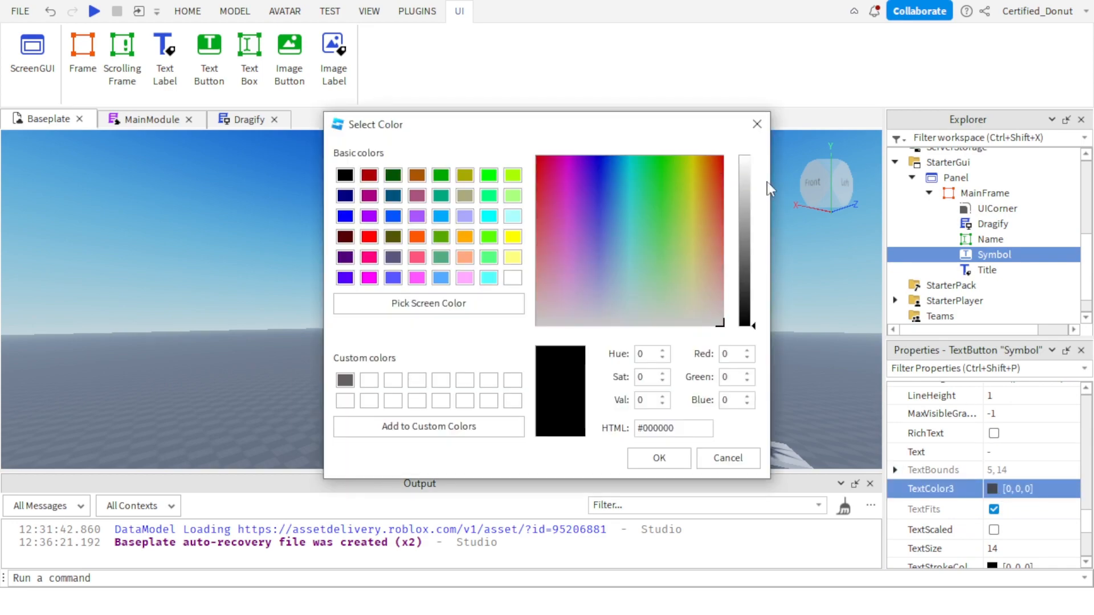
pyautogui.click(744, 157)
pyautogui.click(661, 456)
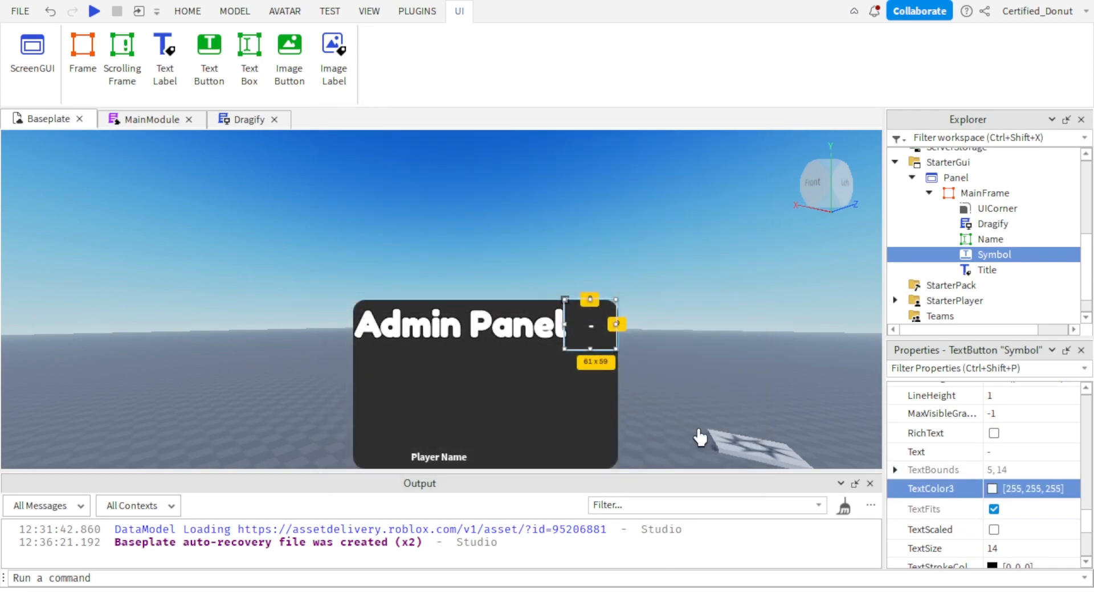
pyautogui.click(994, 529)
pyautogui.click(766, 346)
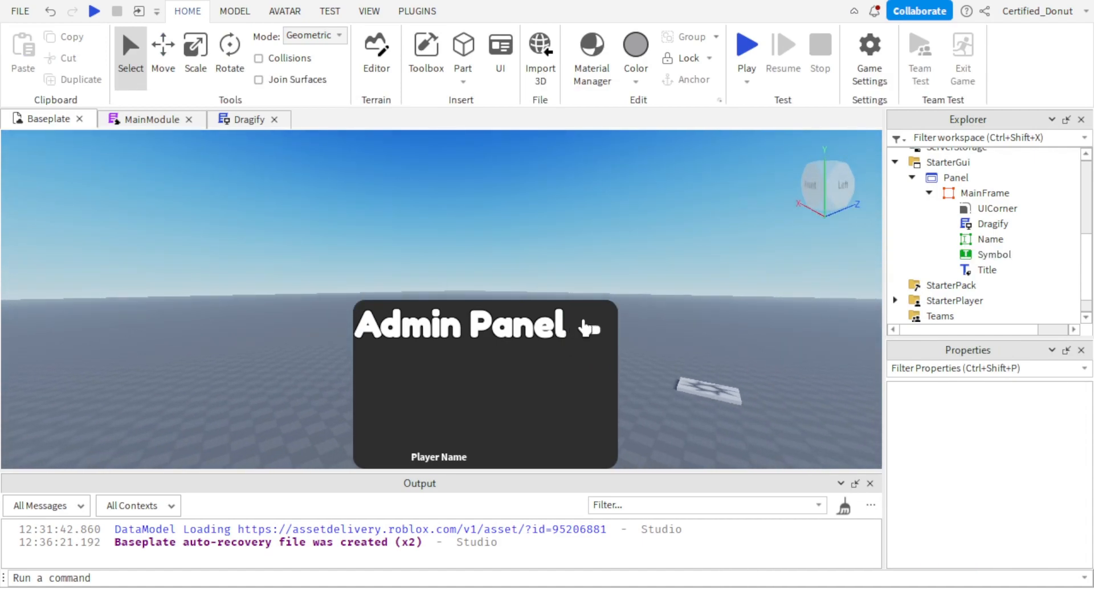
pyautogui.press('w')
pyautogui.moveTo(738, 344); pyautogui.dragTo(736, 348, button='right')
pyautogui.press('w')
pyautogui.press('s')
pyautogui.moveTo(706, 246); pyautogui.dragTo(706, 246, button='right')
# Collapse the MainFrame and Panel hierarchy and move Panel from StarterGui into MainModule in Workspace.
pyautogui.click(929, 194)
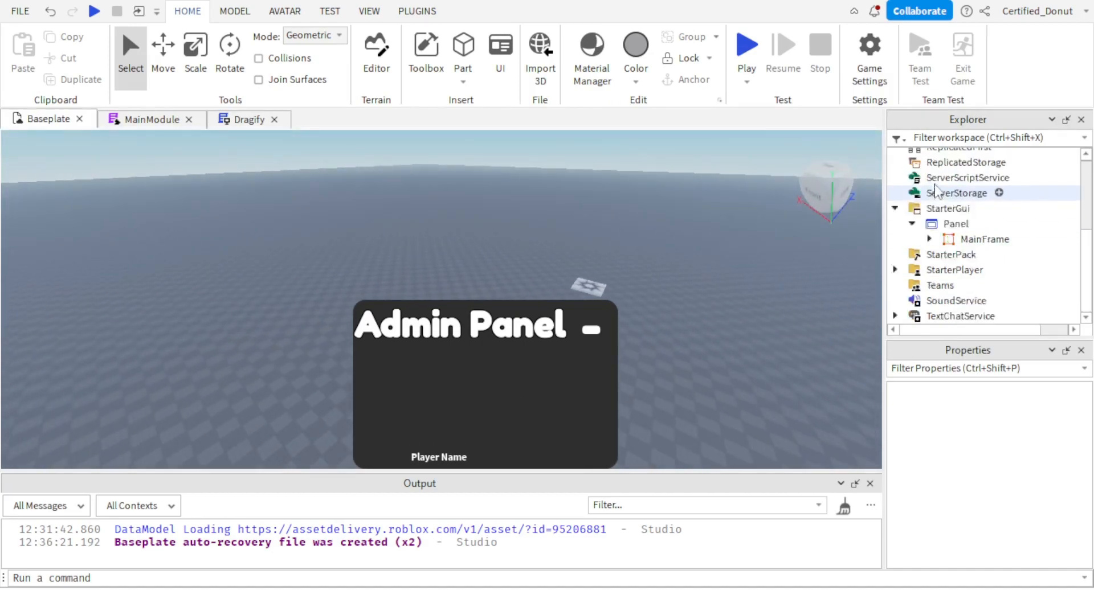
pyautogui.moveTo(929, 239); pyautogui.dragTo(951, 262)
pyautogui.click(930, 240)
pyautogui.click(912, 224)
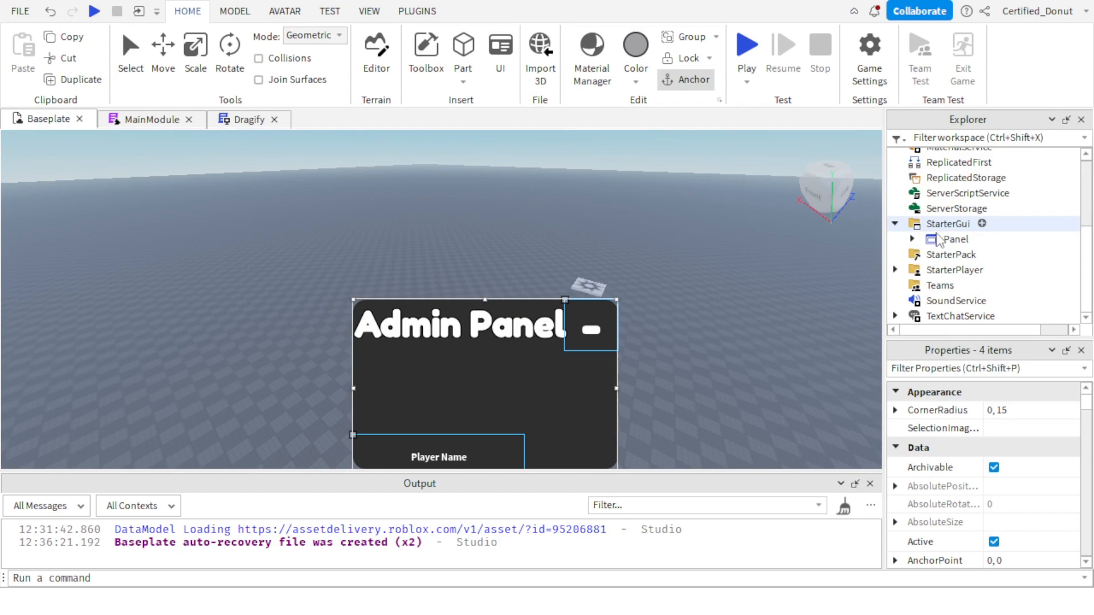
pyautogui.moveTo(956, 224)
pyautogui.mouseDown()
pyautogui.moveTo(974, 218)
pyautogui.moveTo(997, 234)
pyautogui.moveTo(956, 218)
pyautogui.mouseUp()
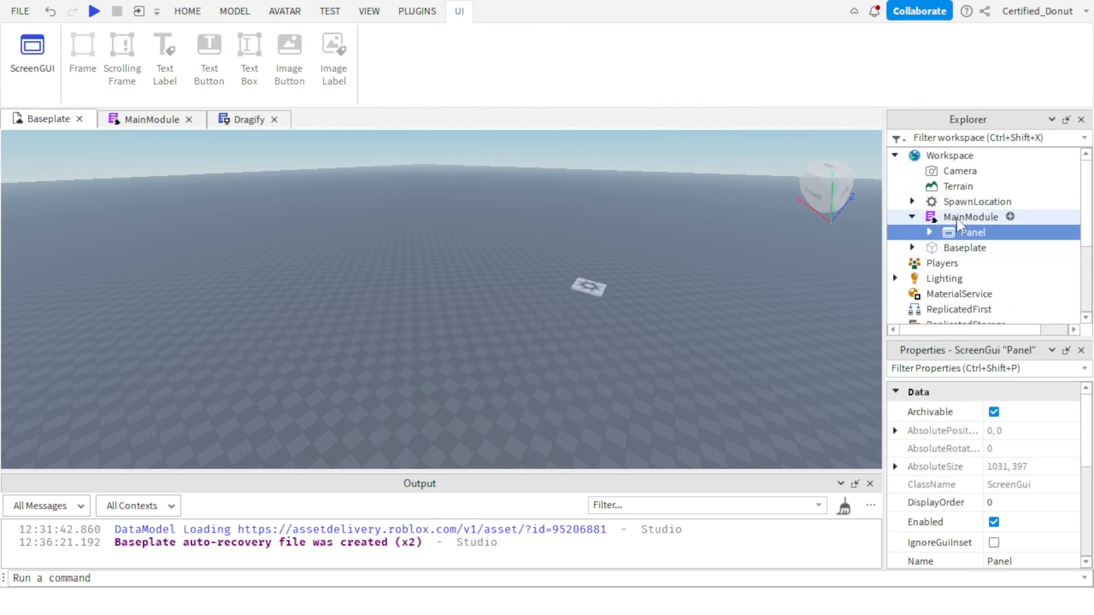
# Add script.Panel.Parent = player.PlayerGui inside the name-matching if block of MainModule and return to the Baseplate view.
pyautogui.doubleClick(962, 218)
pyautogui.click(198, 231)
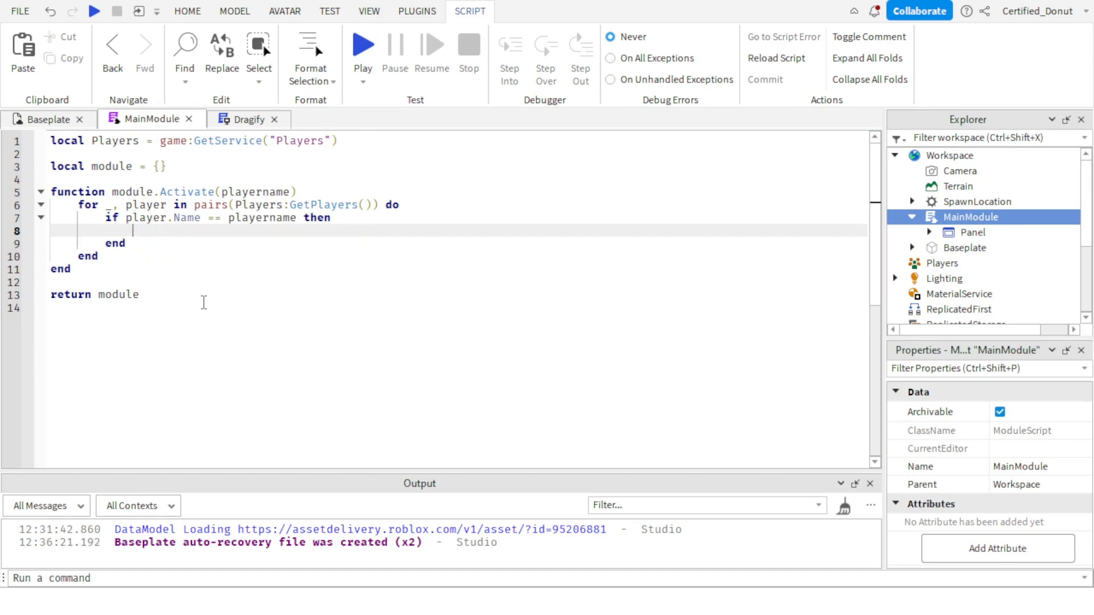
pyautogui.write('script.o')
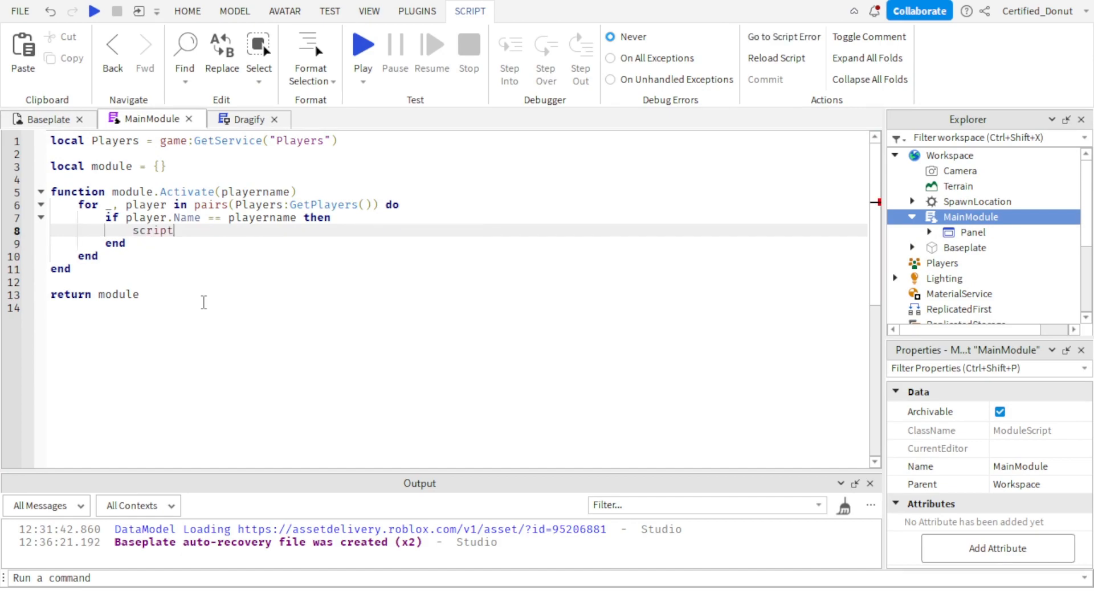
pyautogui.press('BackSpace')
pyautogui.write('pan')
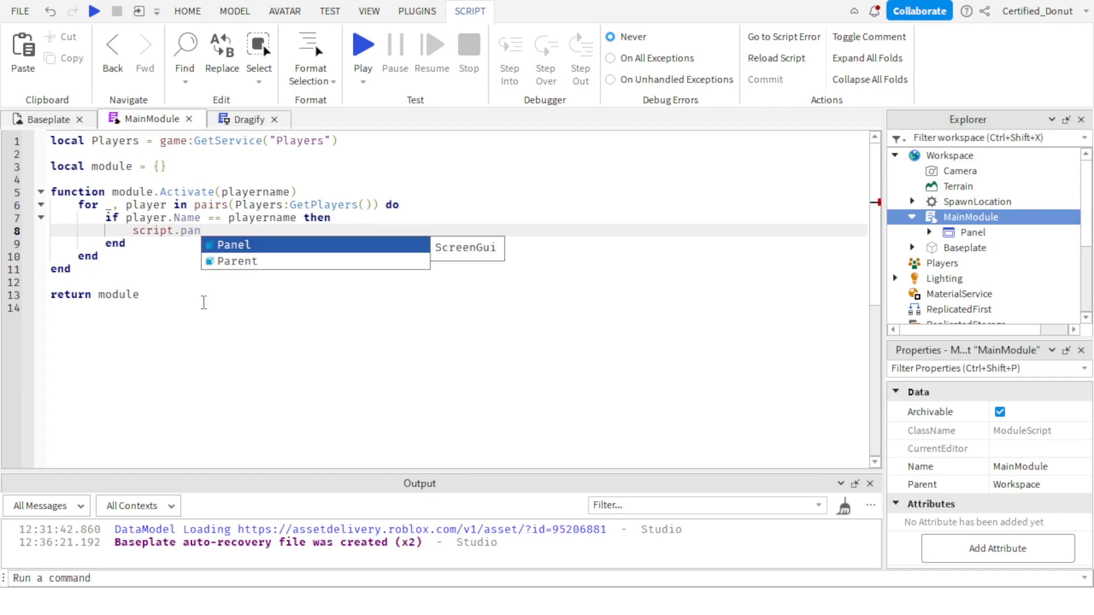
pyautogui.press('Tab')
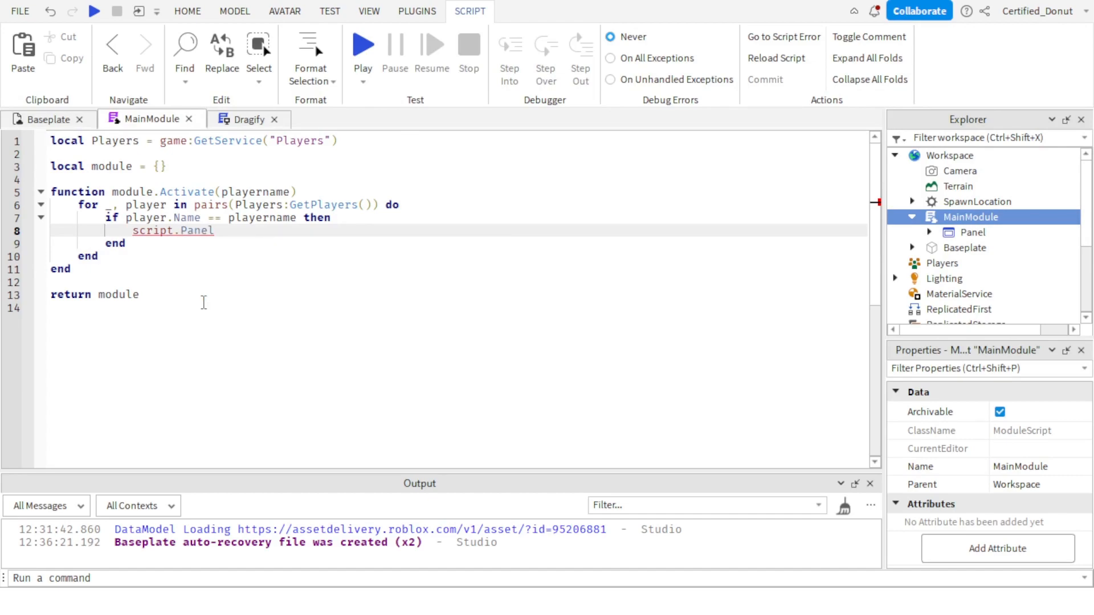
pyautogui.write('.Parent = player.Pla')
pyautogui.press('Tab')
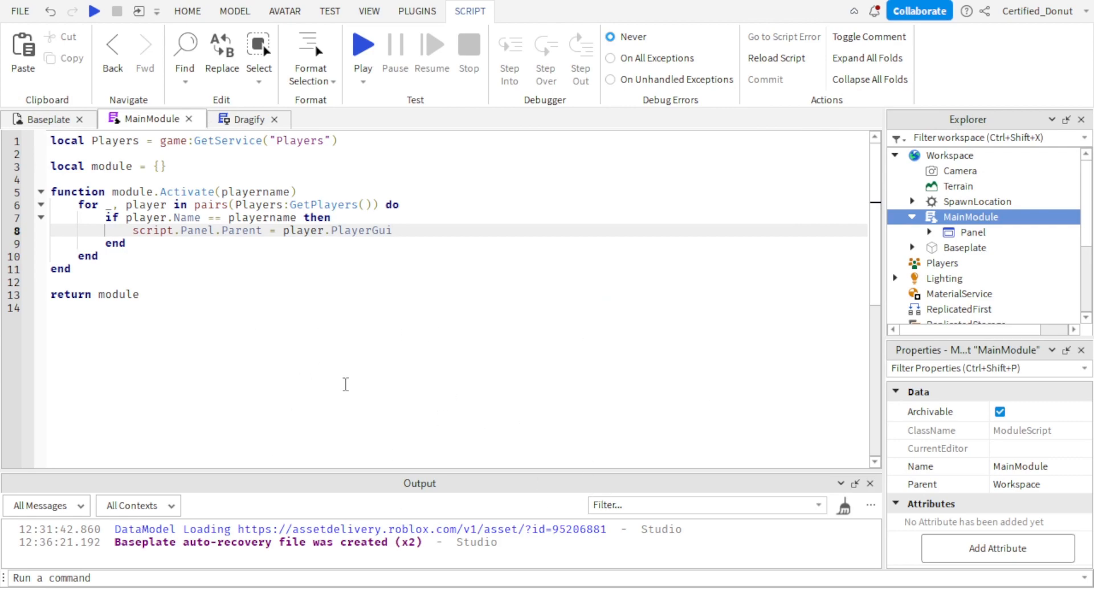
pyautogui.moveTo(346, 384); pyautogui.dragTo(222, 366)
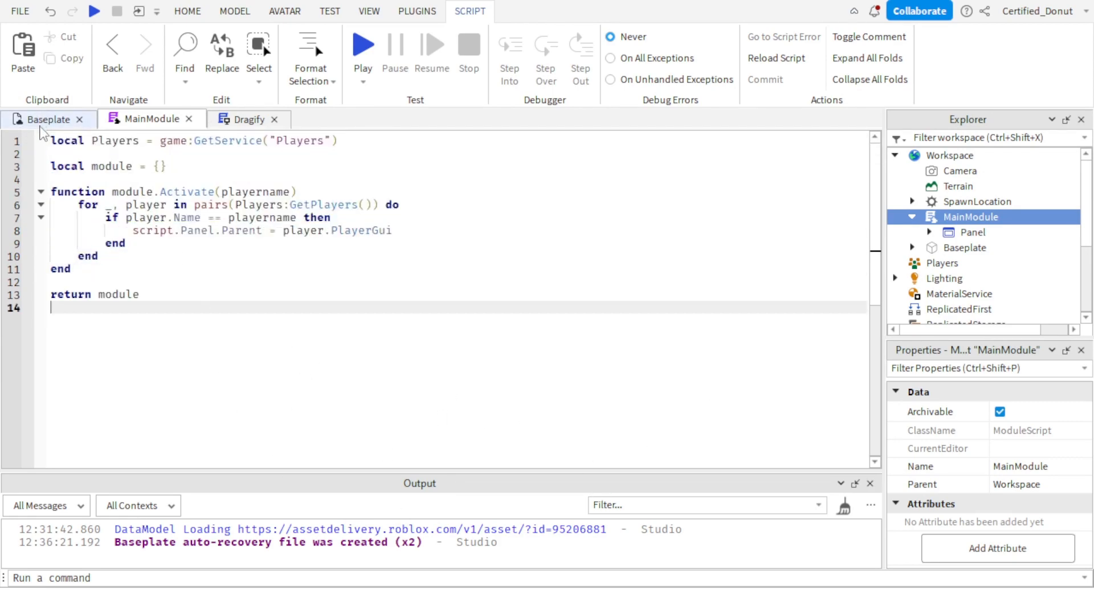
pyautogui.click(44, 121)
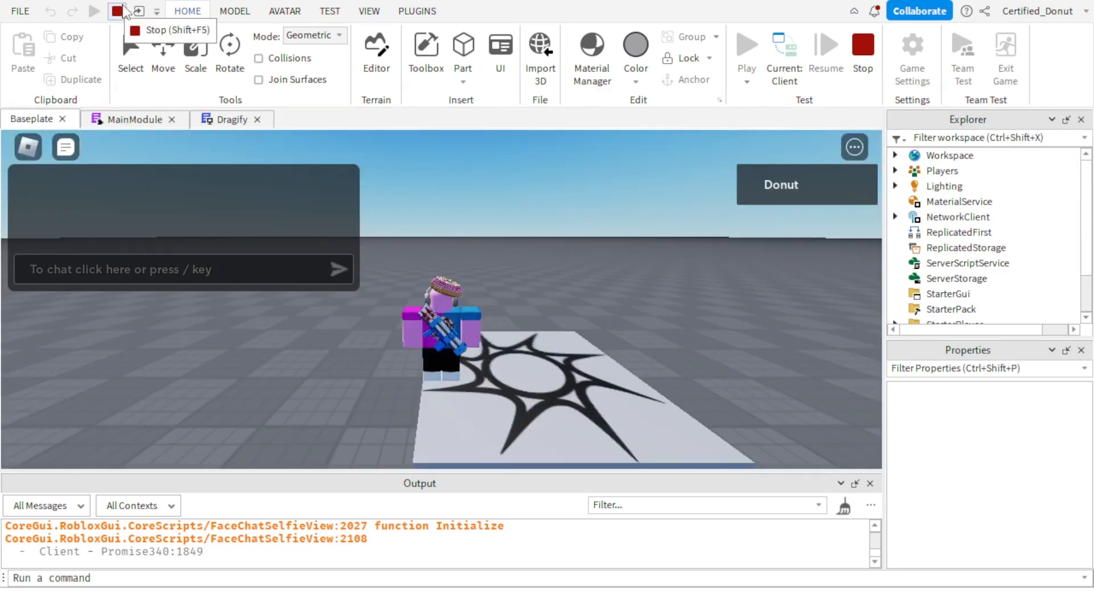
pyautogui.rightClick(291, 554)
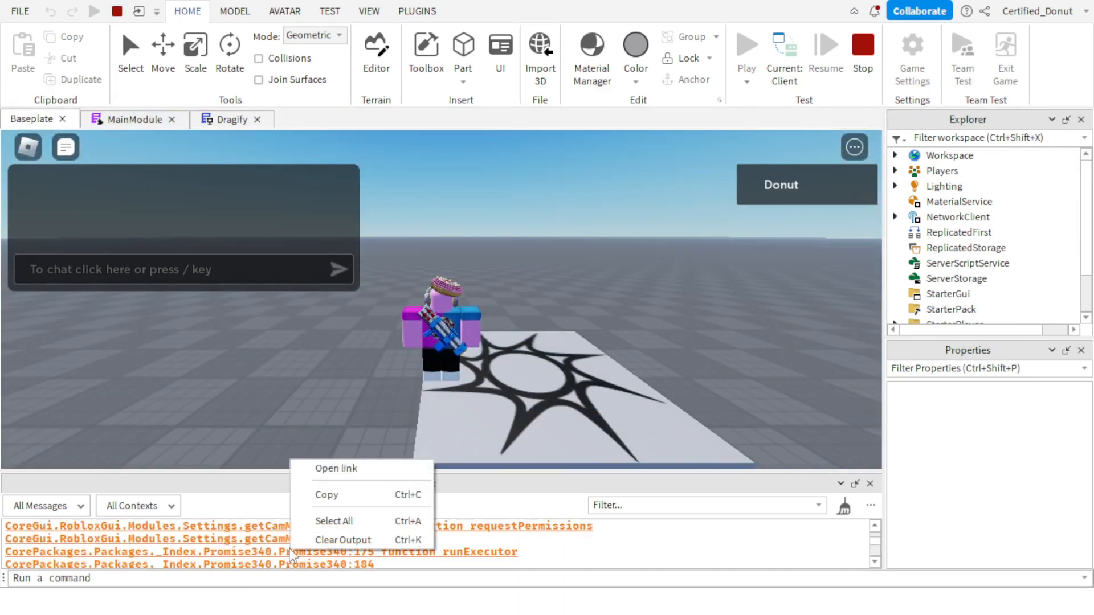
pyautogui.click(747, 542)
pyautogui.scroll(3, 746, 536)
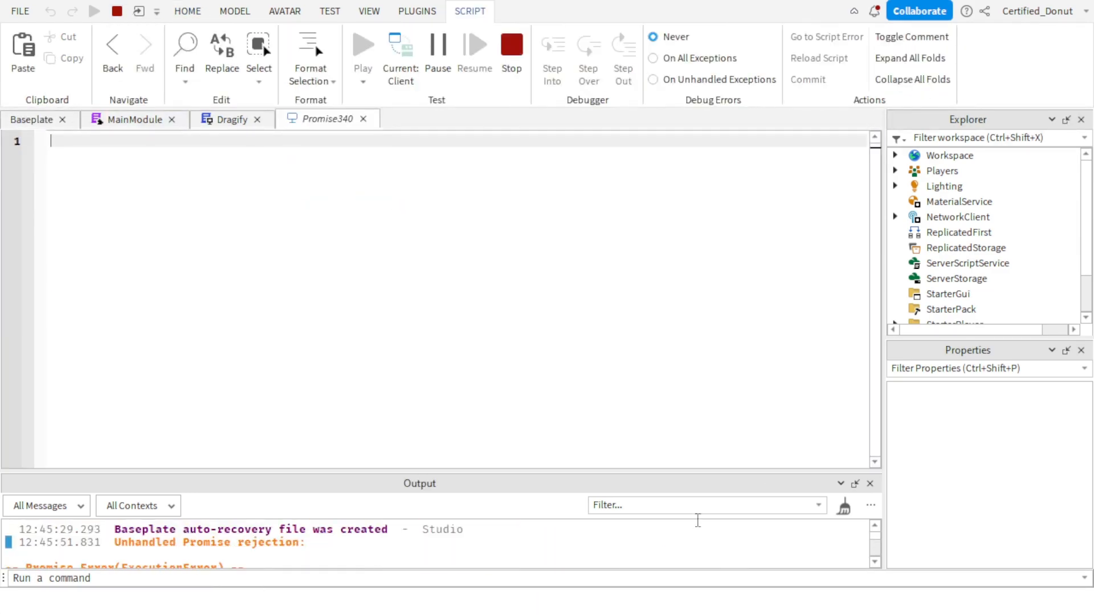
pyautogui.click(696, 520)
pyautogui.click(32, 119)
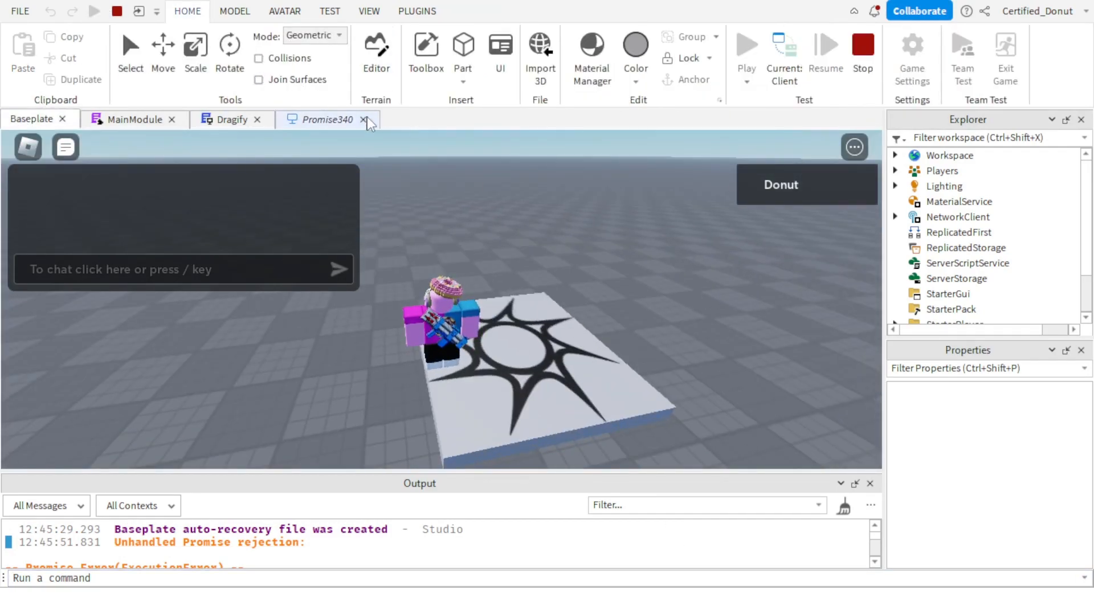
pyautogui.click(363, 119)
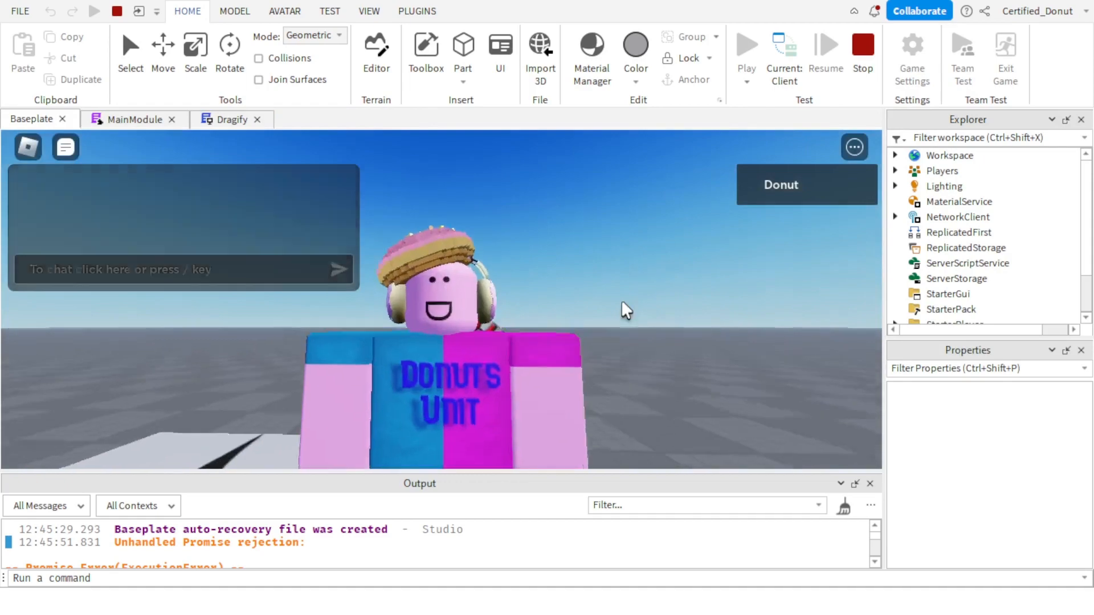
pyautogui.moveTo(621, 302); pyautogui.dragTo(621, 302, button='right')
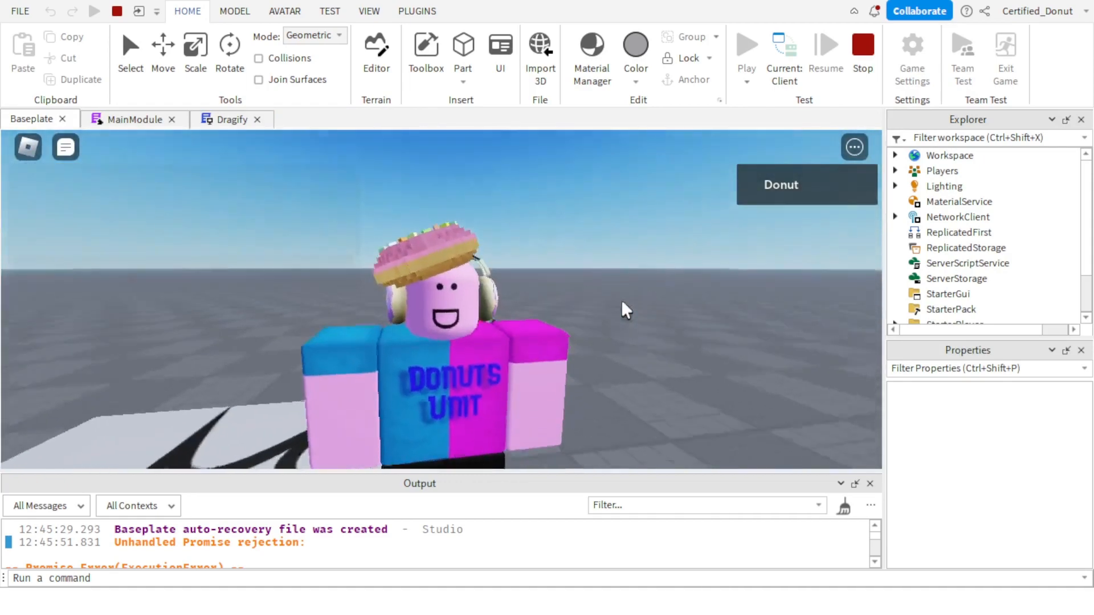
pyautogui.press('w')
pyautogui.press('a')
pyautogui.scroll(-4, 540, 254)
pyautogui.press('s')
pyautogui.moveTo(539, 254); pyautogui.dragTo(500, 285, button='right')
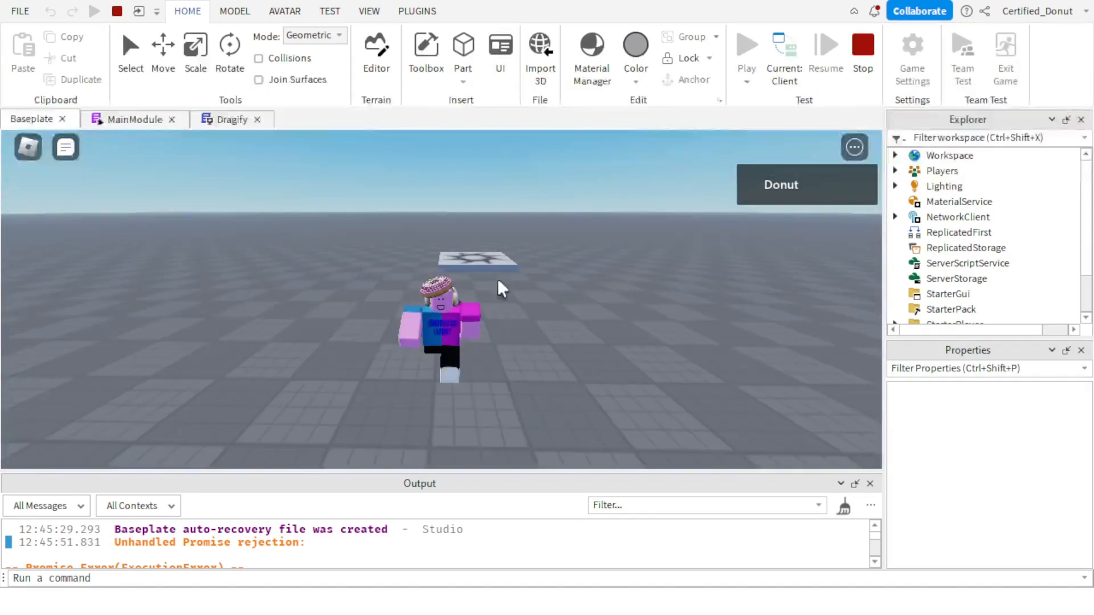
pyautogui.press('d')
pyautogui.scroll(-2, 500, 285)
# Run require(workspace.MainModule).Activate() as a command in the playtest, passing the player's username as a quoted string.
pyautogui.click(354, 577)
pyautogui.scroll(-3, 336, 560)
pyautogui.scroll(-2, 337, 558)
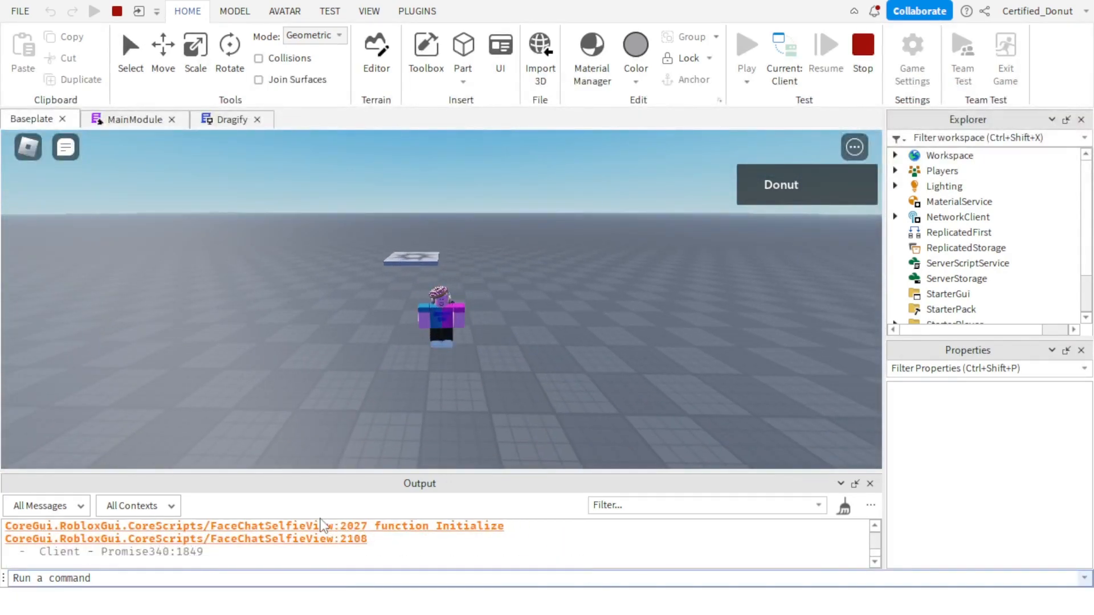
pyautogui.write('require')
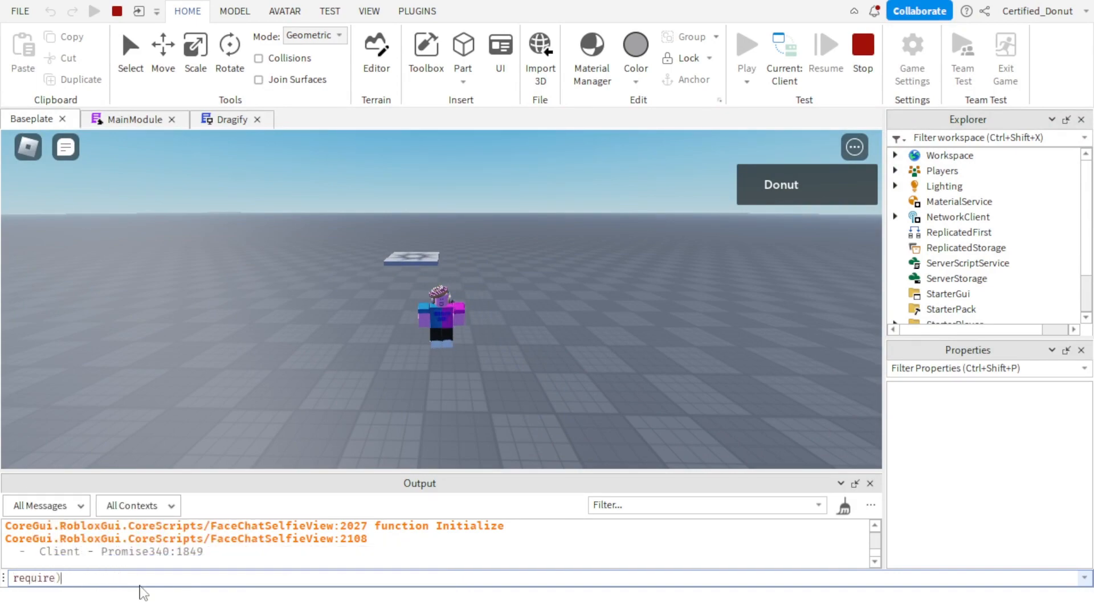
pyautogui.write('(workspace.')
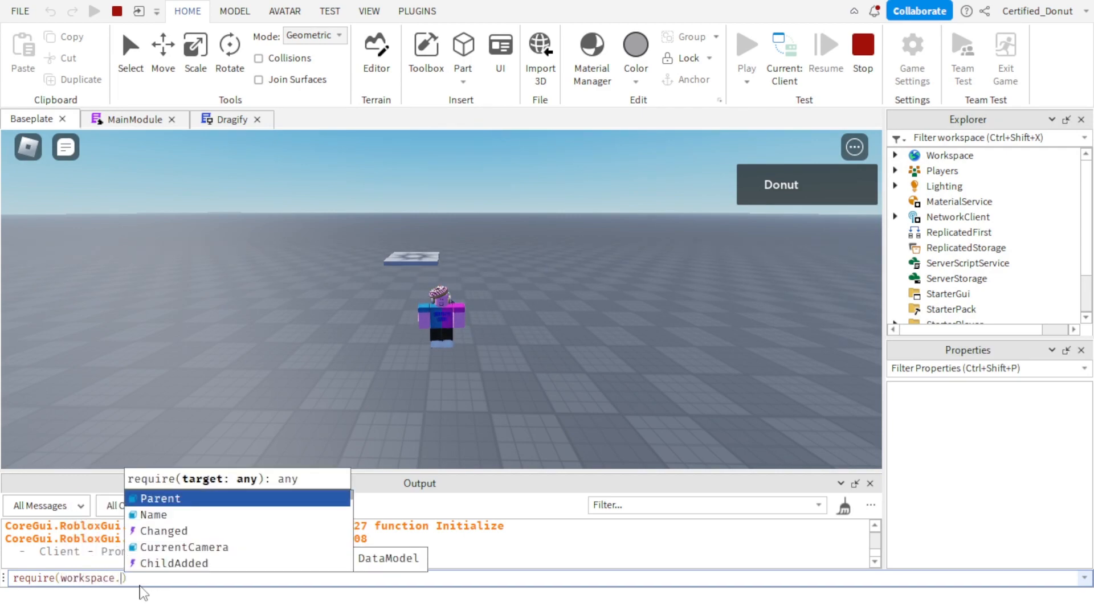
pyautogui.write('MainModule')
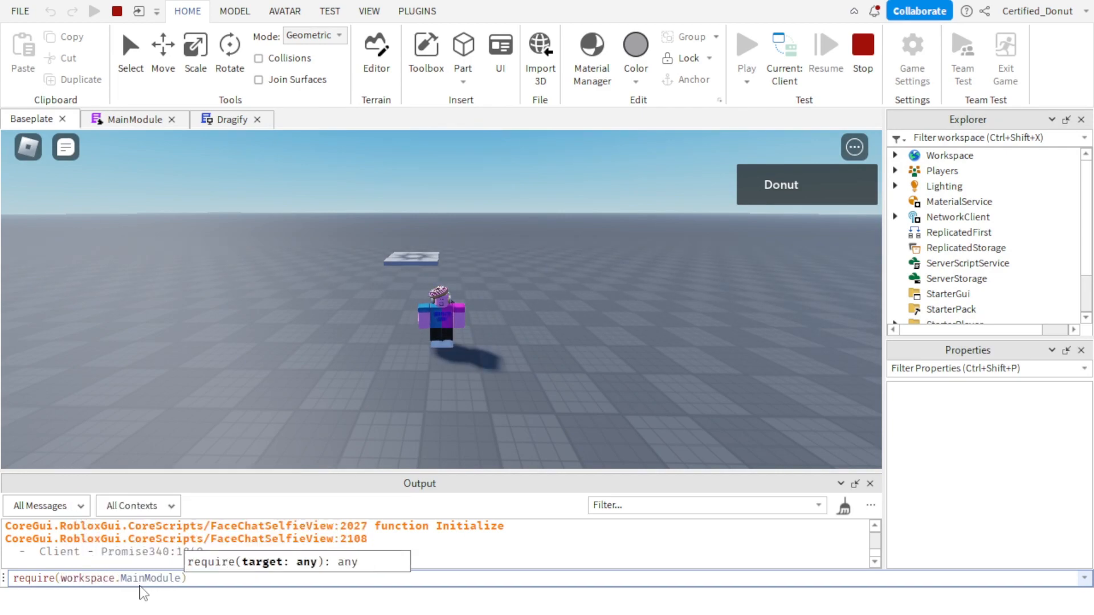
pyautogui.press('Right')
pyautogui.write('.')
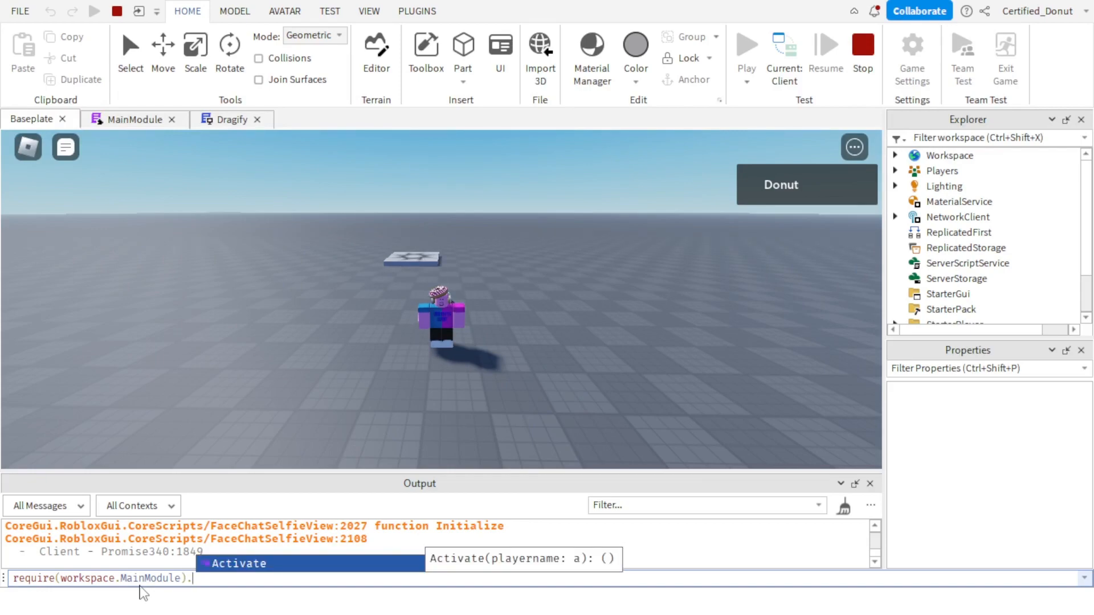
pyautogui.press('Tab')
pyautogui.write('(')
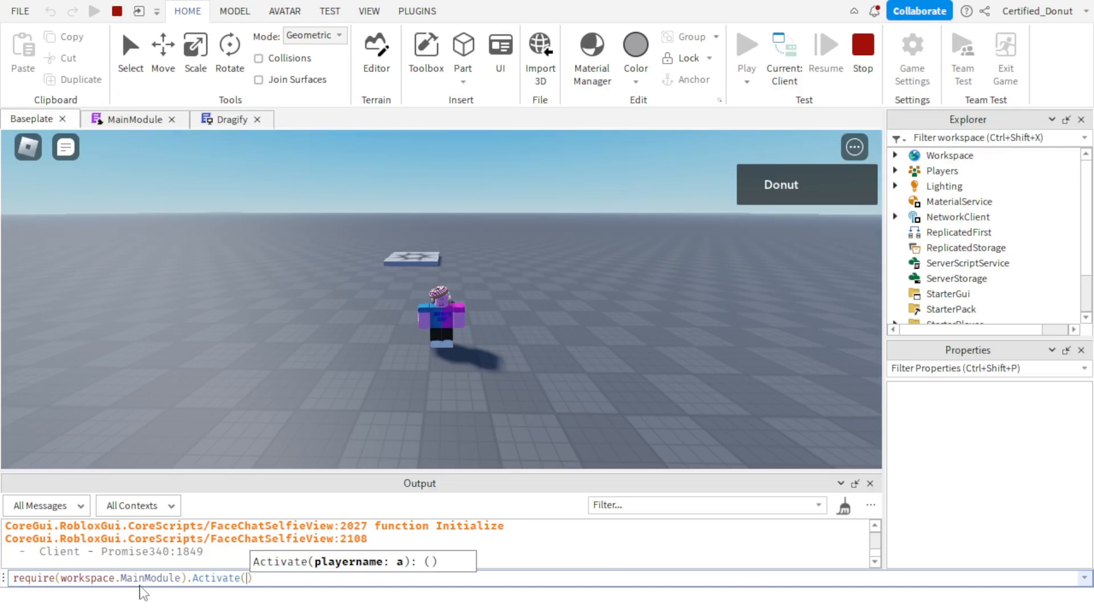
pyautogui.write('"Certified_Do')
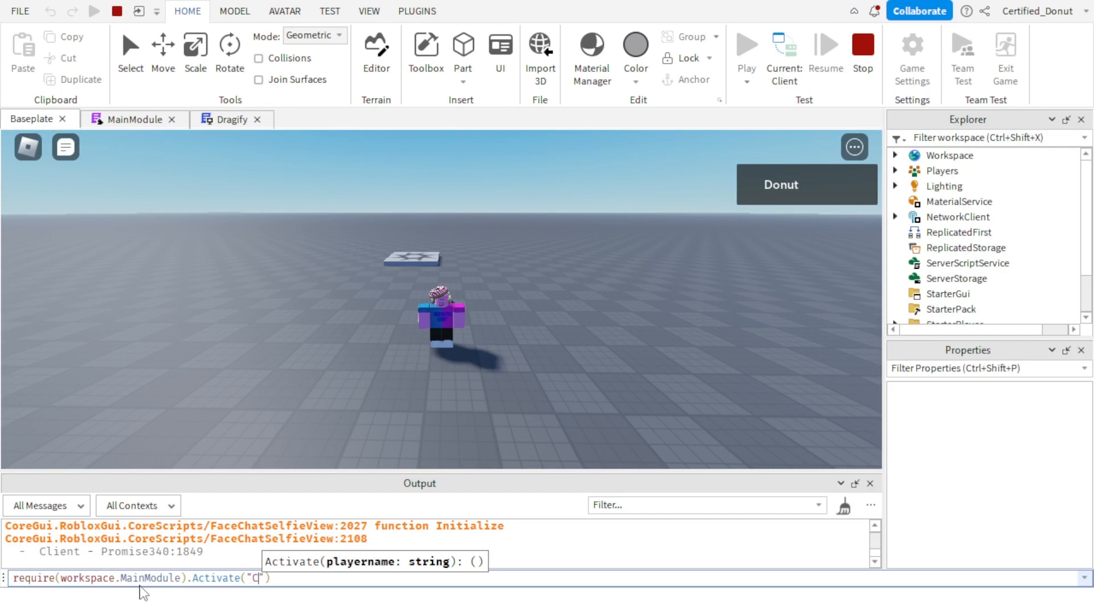
pyautogui.write('nut')
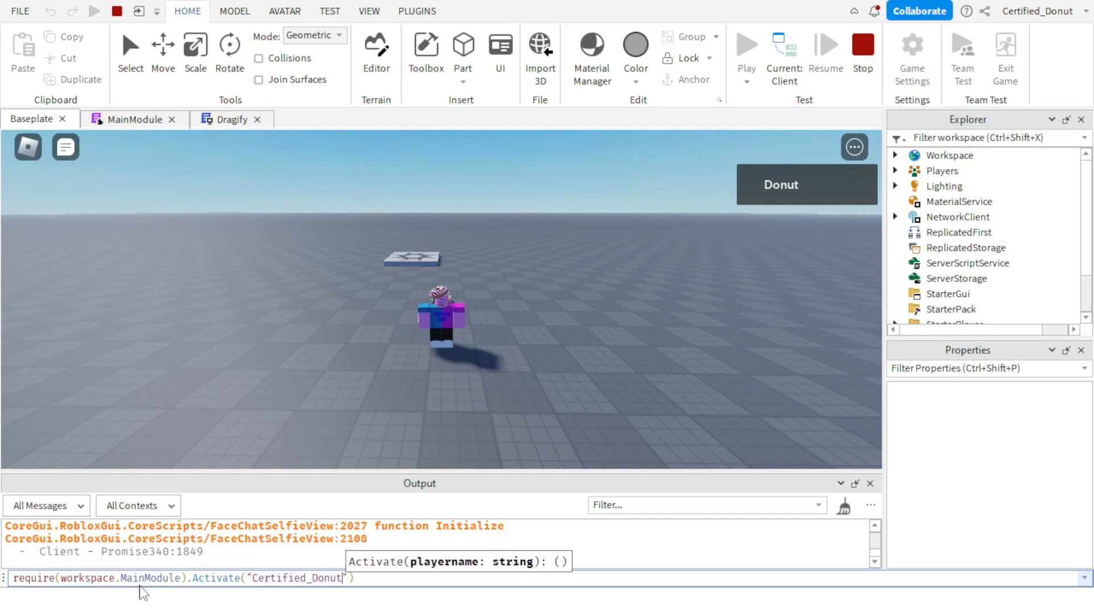
pyautogui.press('Return')
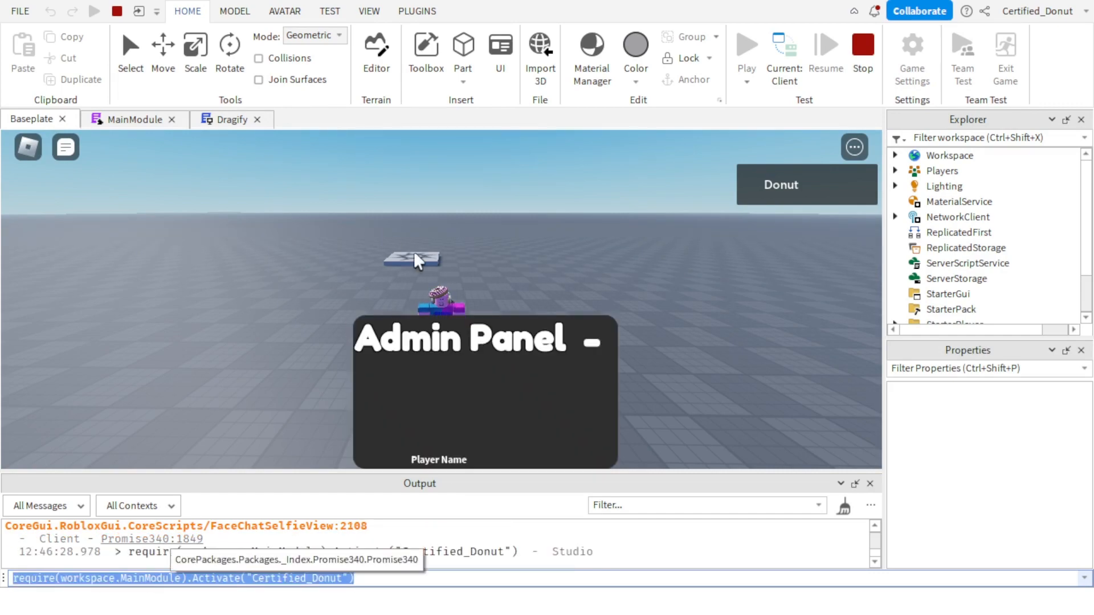
# Test the admin panel by moving it around and entering "agaga" as Player Name, and stop the playtest.
pyautogui.moveTo(558, 319); pyautogui.dragTo(571, 282)
pyautogui.click(539, 409)
pyautogui.write('agaga')
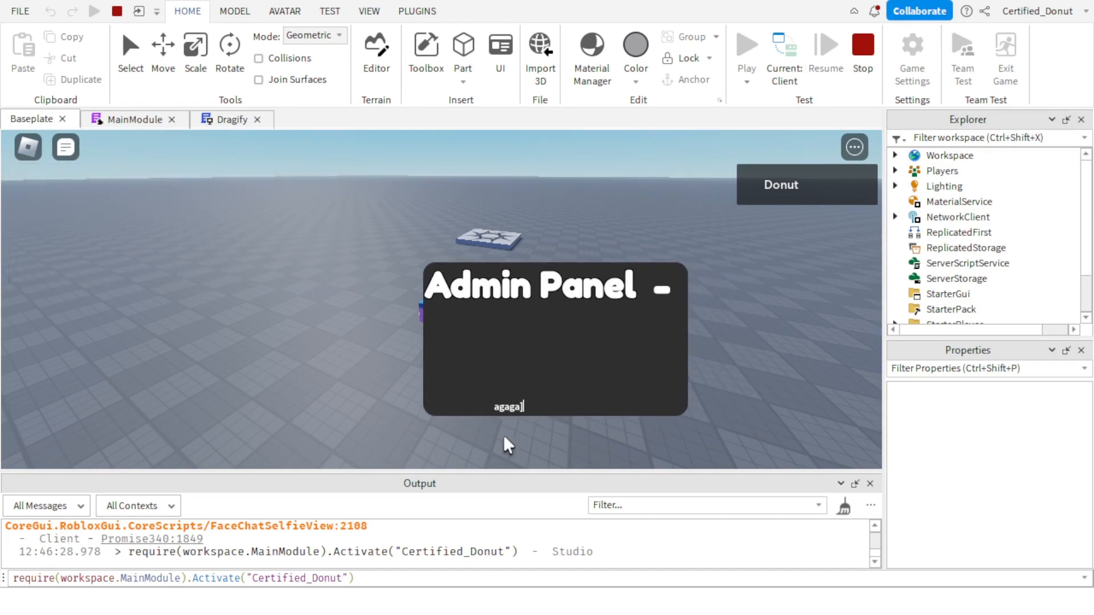
pyautogui.press('Return')
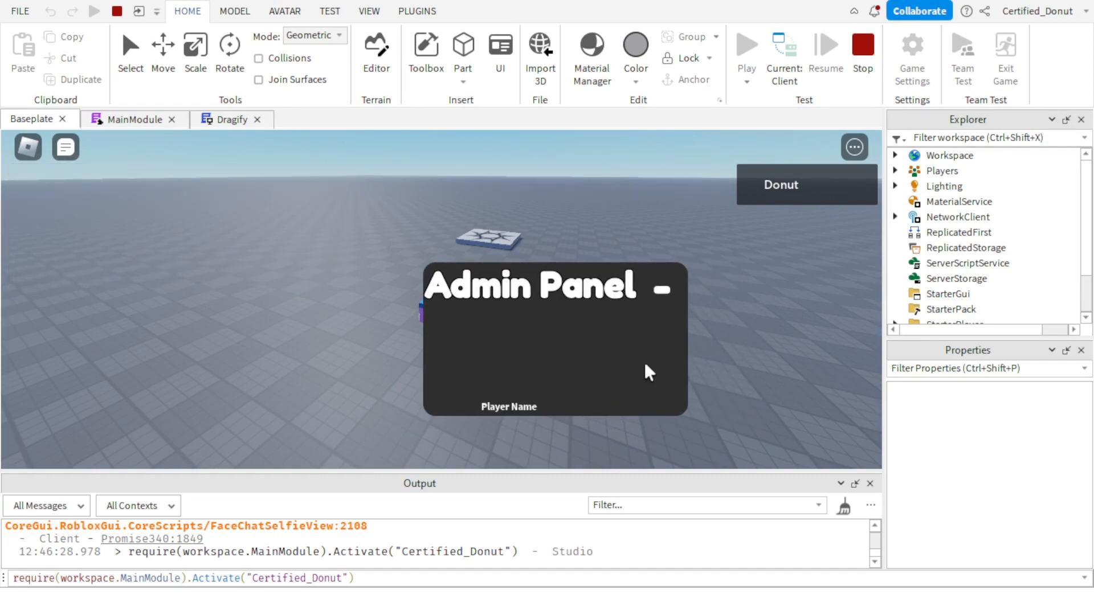
pyautogui.moveTo(592, 304); pyautogui.dragTo(439, 271)
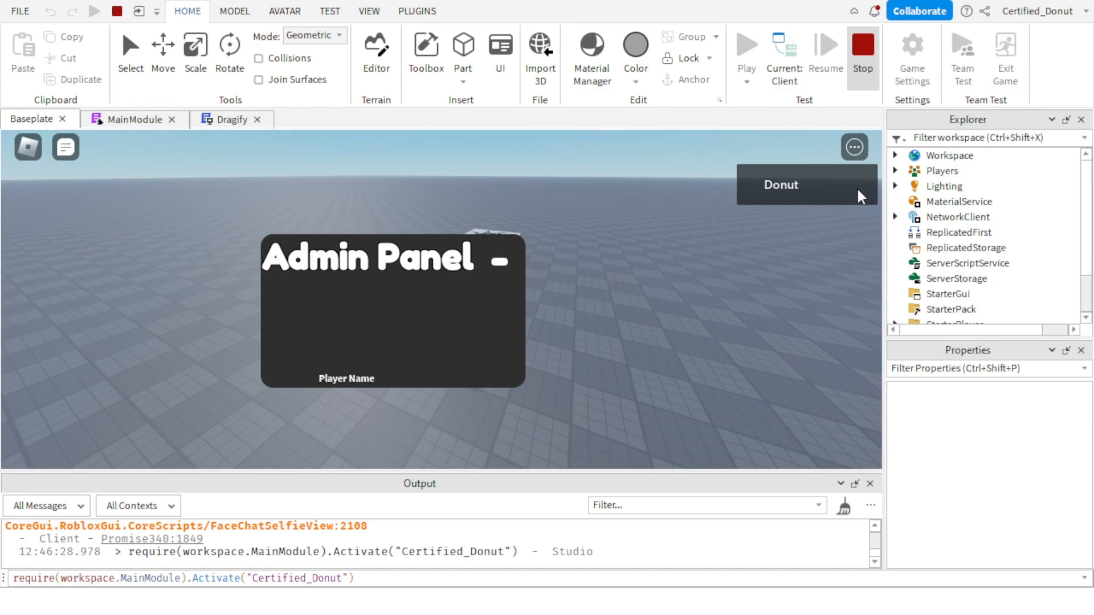
pyautogui.click(863, 49)
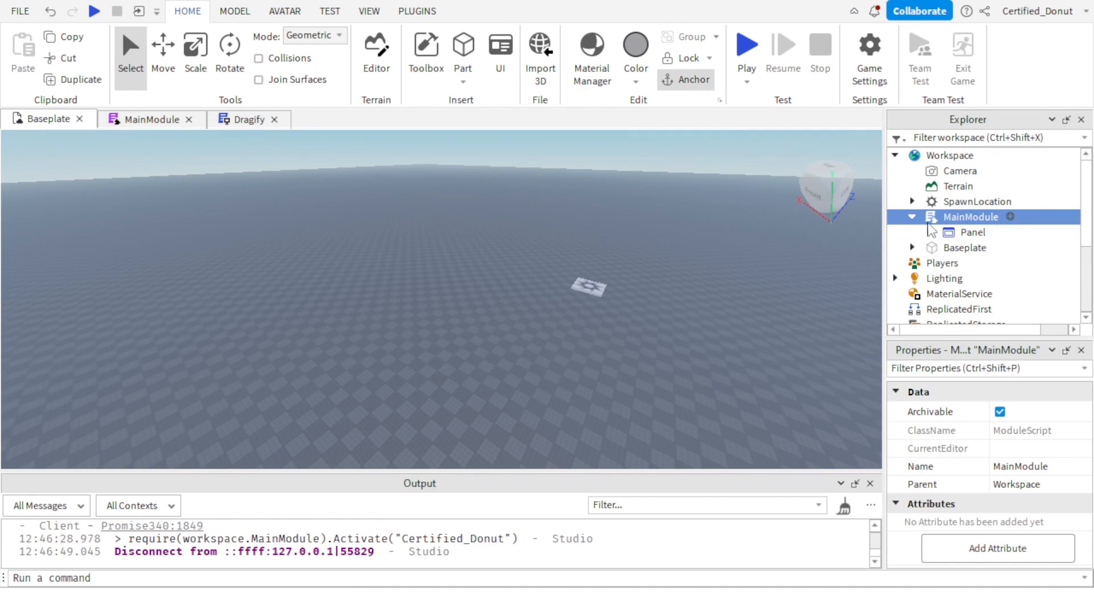
# Move the Panel ScreenGui from MainModule back into StarterGui and expand it.
pyautogui.click(930, 232)
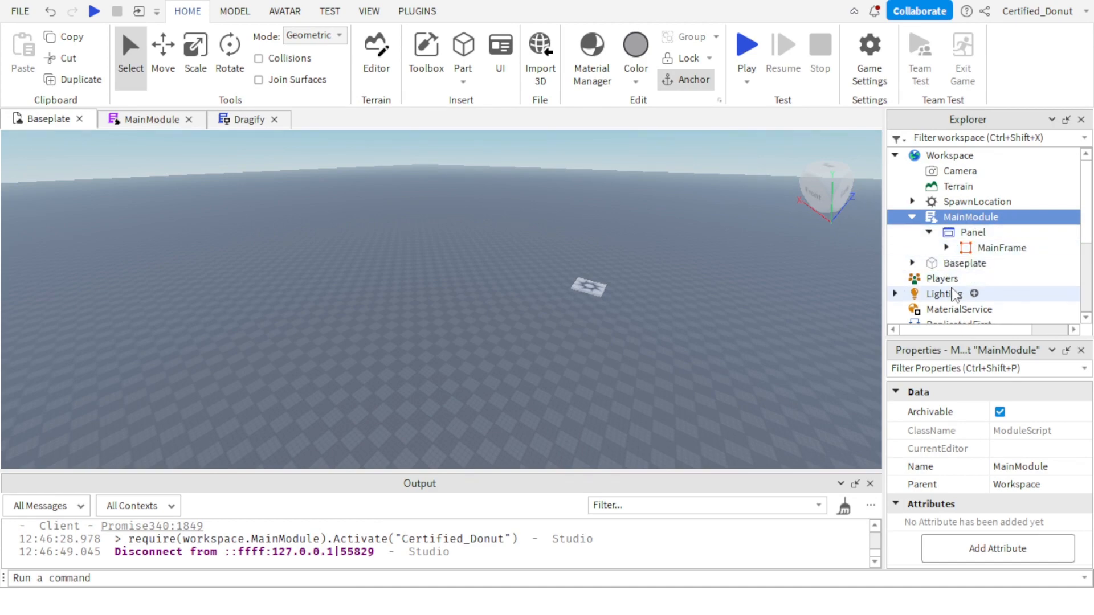
pyautogui.click(948, 233)
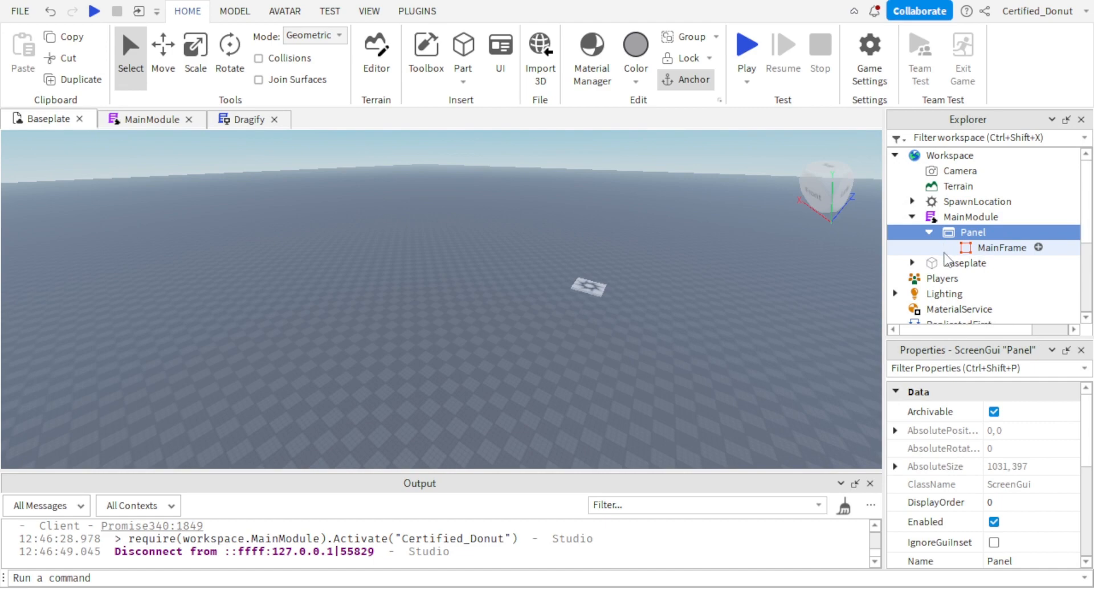
pyautogui.click(947, 248)
pyautogui.scroll(-2, 998, 296)
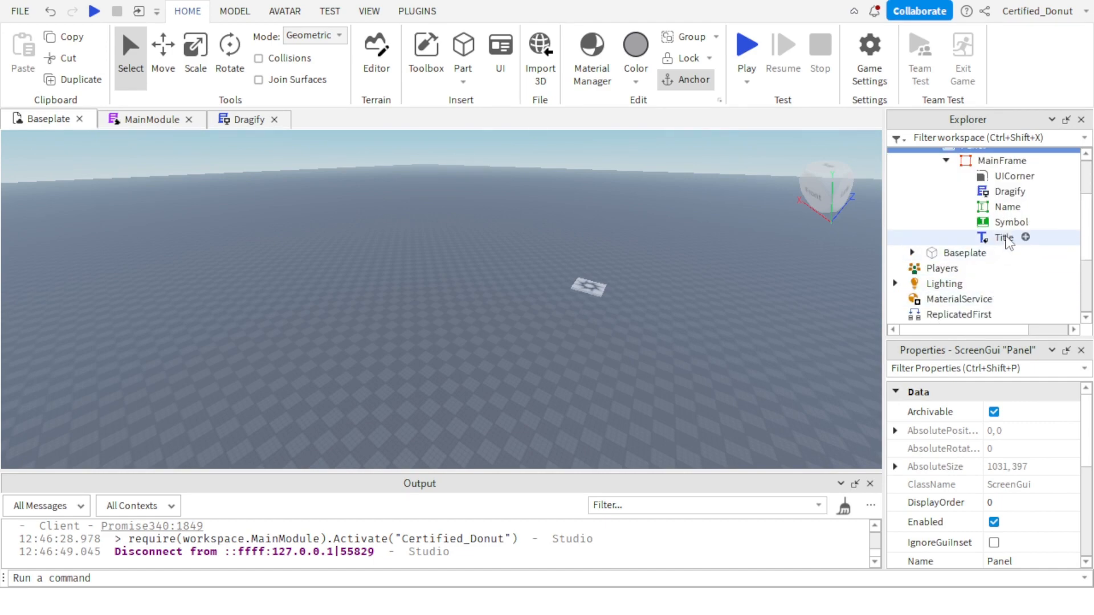
pyautogui.scroll(2, 971, 182)
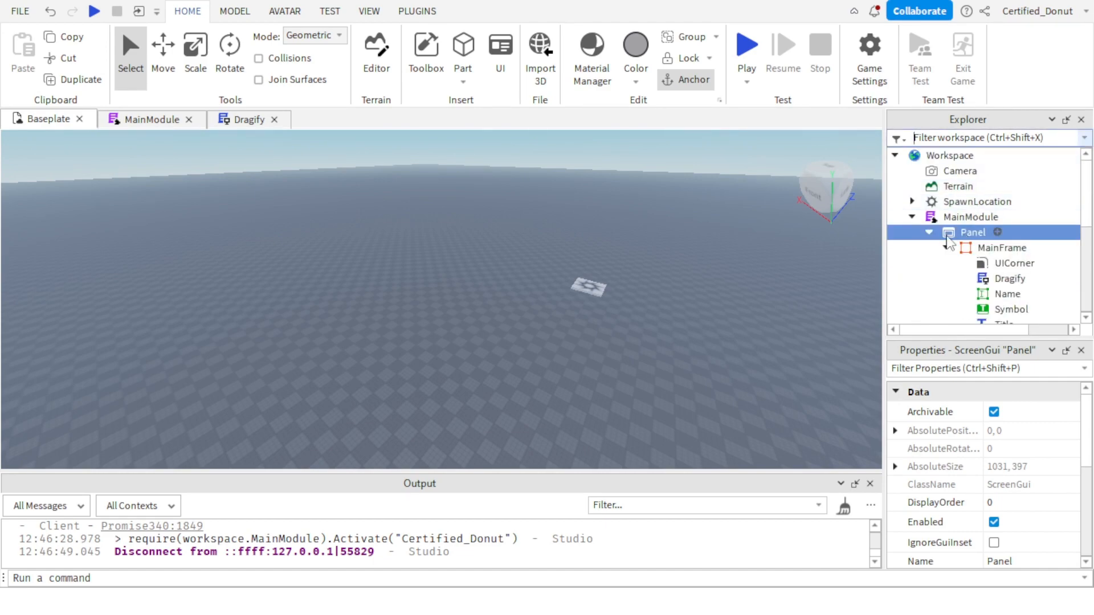
pyautogui.click(929, 233)
pyautogui.moveTo(947, 234); pyautogui.dragTo(956, 292)
pyautogui.click(914, 282)
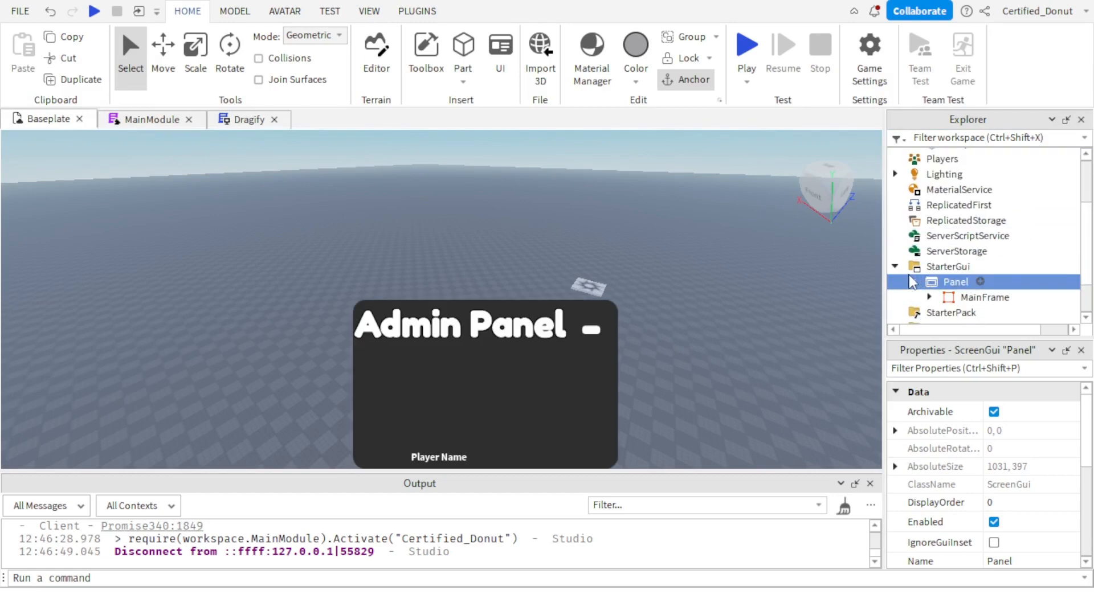
# Insert a TextLabel into the Panel's MainFrame and select it.
pyautogui.scroll(-2, 934, 256)
pyautogui.click(930, 238)
pyautogui.scroll(-2, 969, 228)
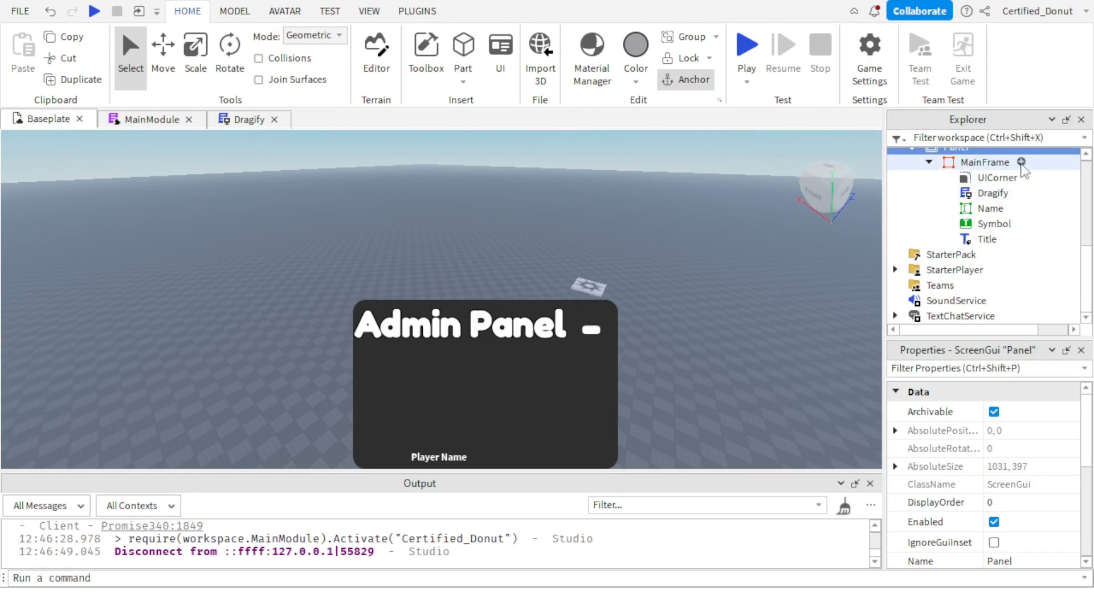
pyautogui.click(1021, 162)
pyautogui.click(959, 227)
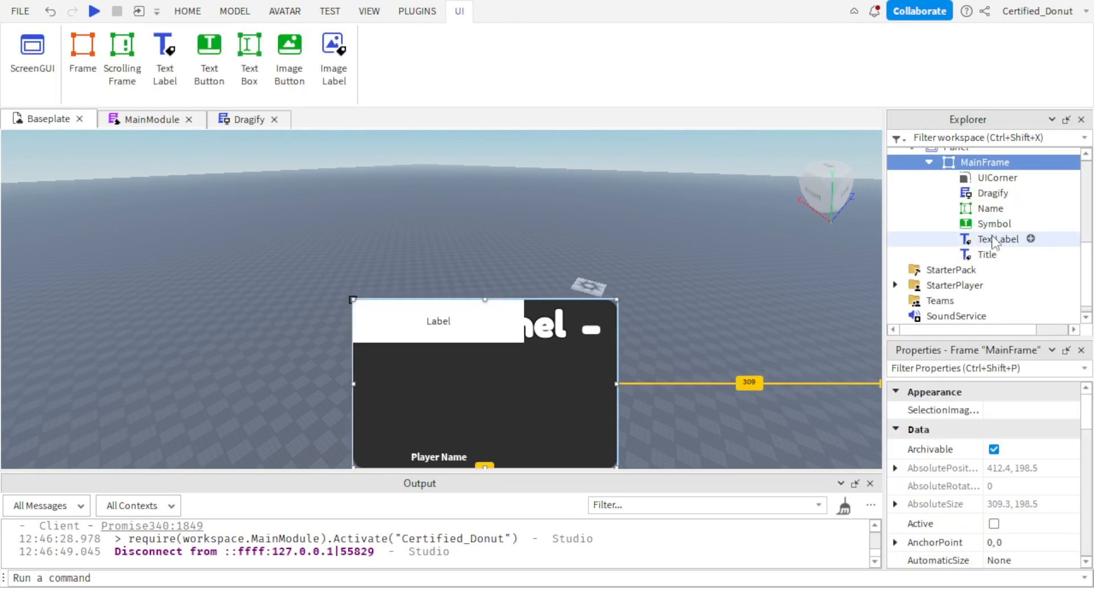
pyautogui.click(1026, 239)
# Try a horizontal position scale of 0.2 for the TextLabel and undo it.
pyautogui.scroll(-5, 1003, 502)
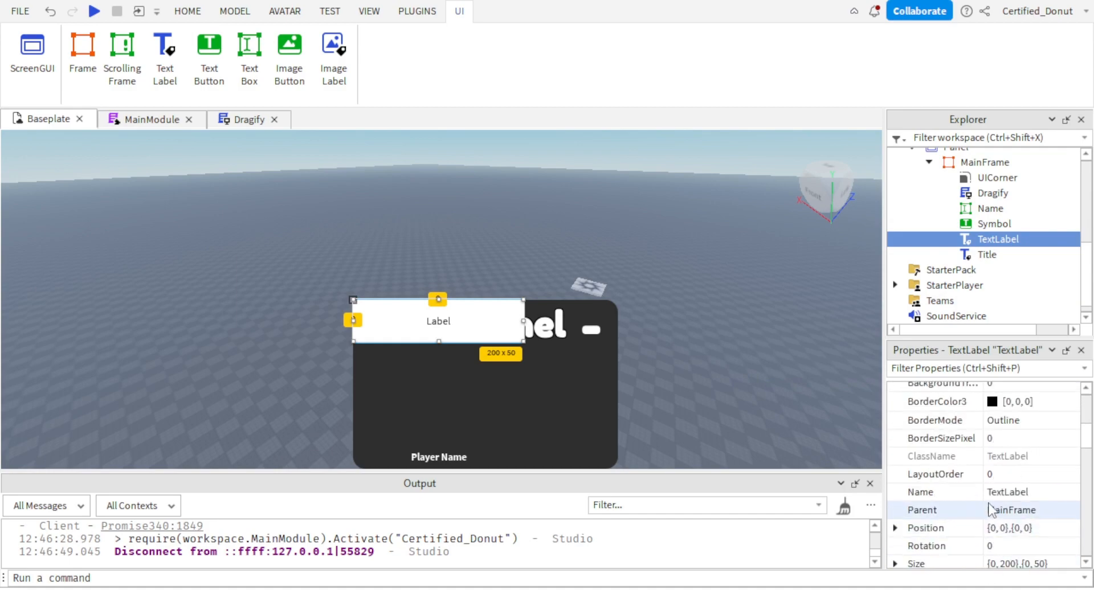
pyautogui.click(992, 528)
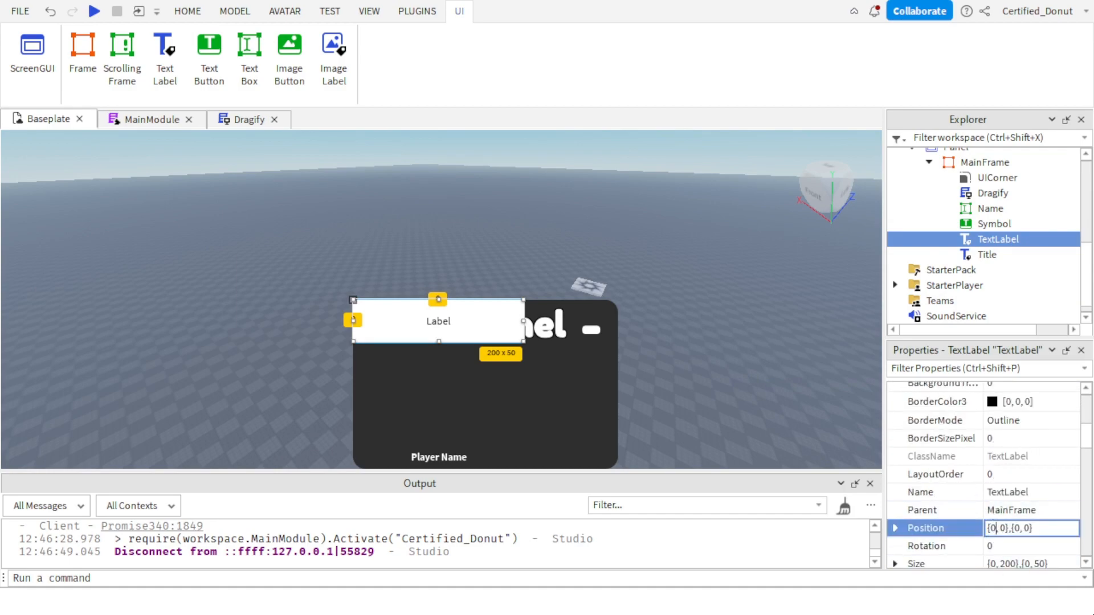
pyautogui.write('.2')
pyautogui.press('Return')
pyautogui.hotkey('ctrl', 'z')
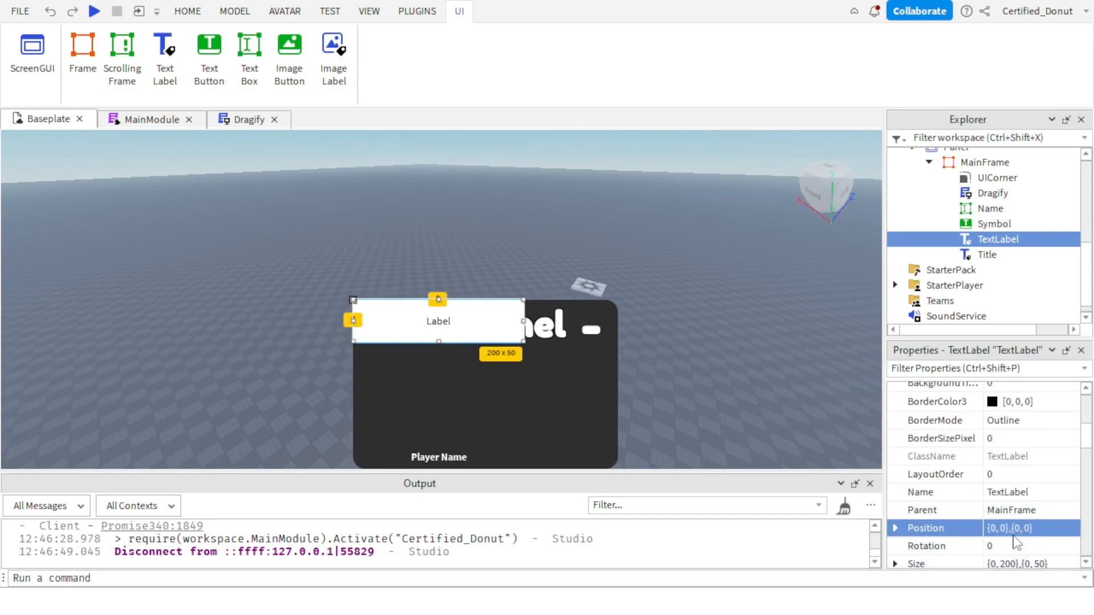
# Set the TextLabel's Position to {0, 0},{0.25, 0}.
pyautogui.click(1029, 528)
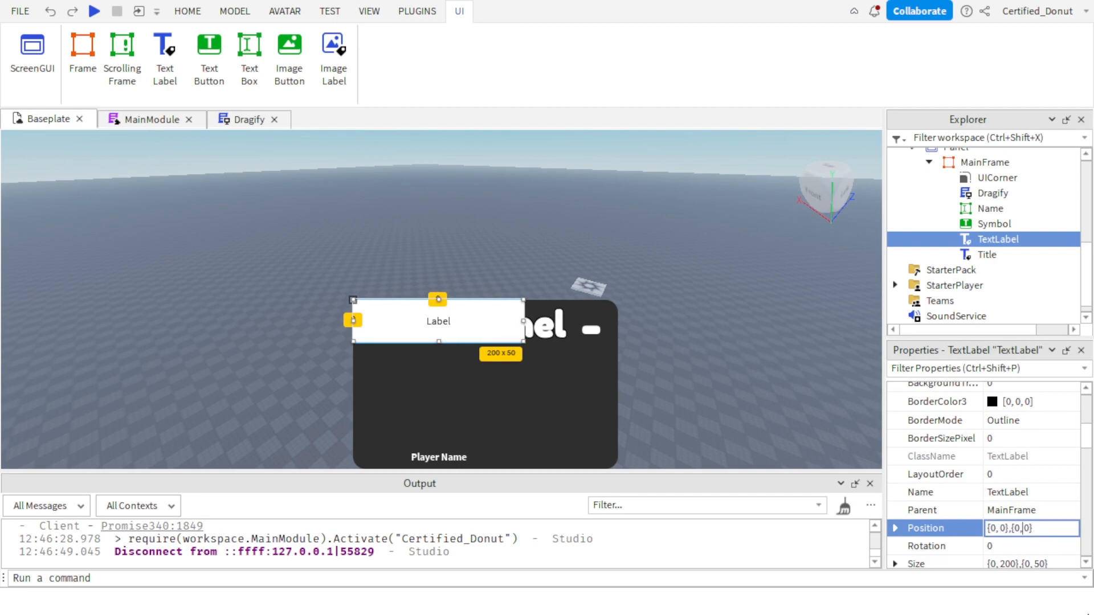
pyautogui.write('.2')
pyautogui.press('Return')
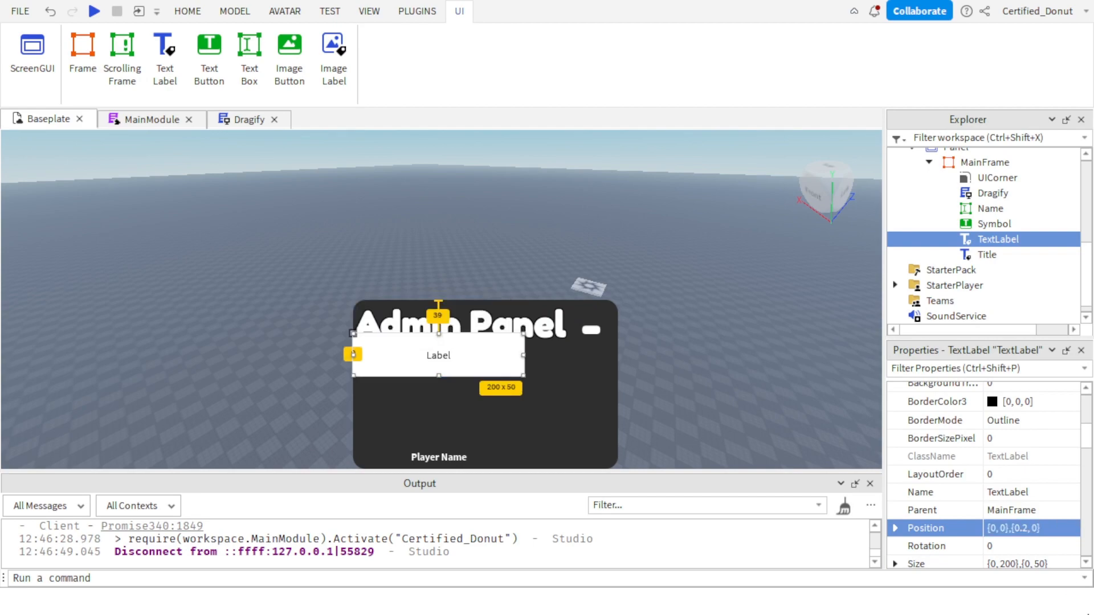
pyautogui.click(996, 528)
pyautogui.doubleClick(1024, 528)
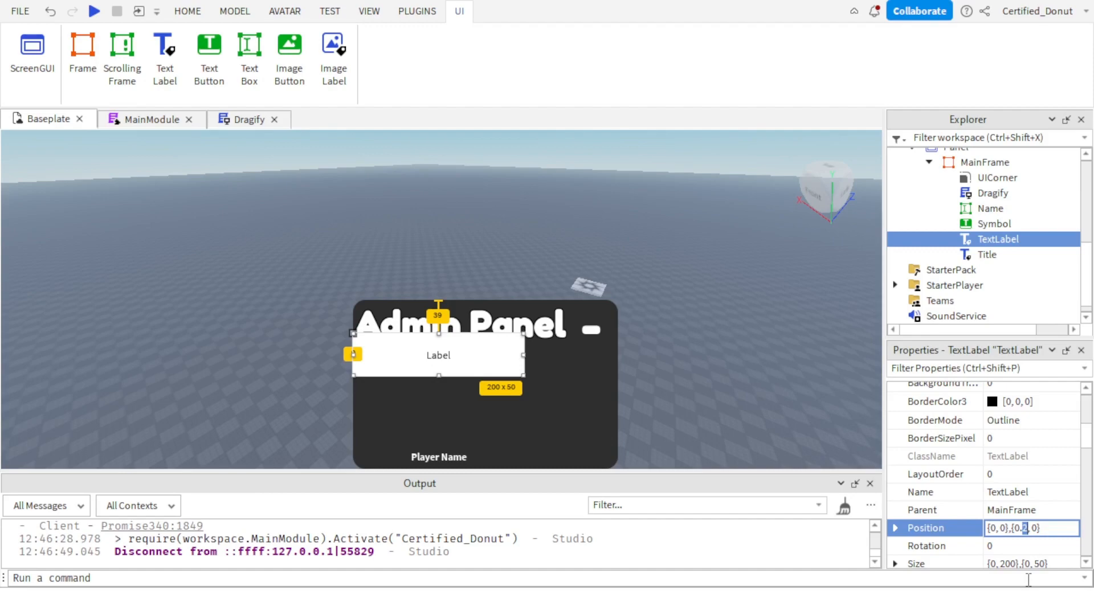
pyautogui.write('25')
pyautogui.press('Return')
# Set the TextLabel's font to bold Fredoka One.
pyautogui.scroll(-2, 995, 494)
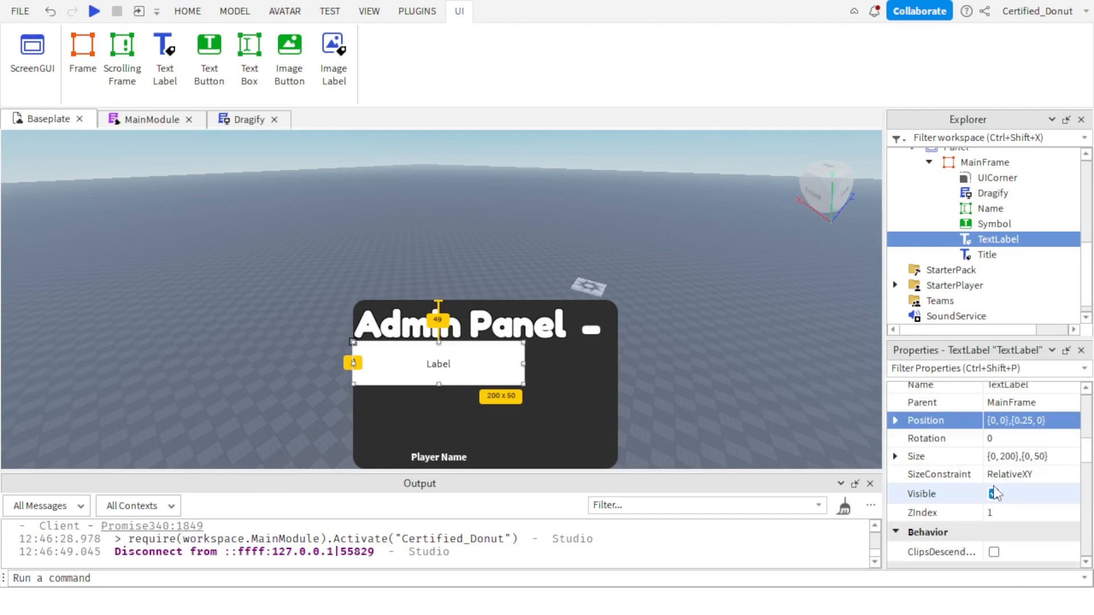
pyautogui.scroll(-6, 995, 494)
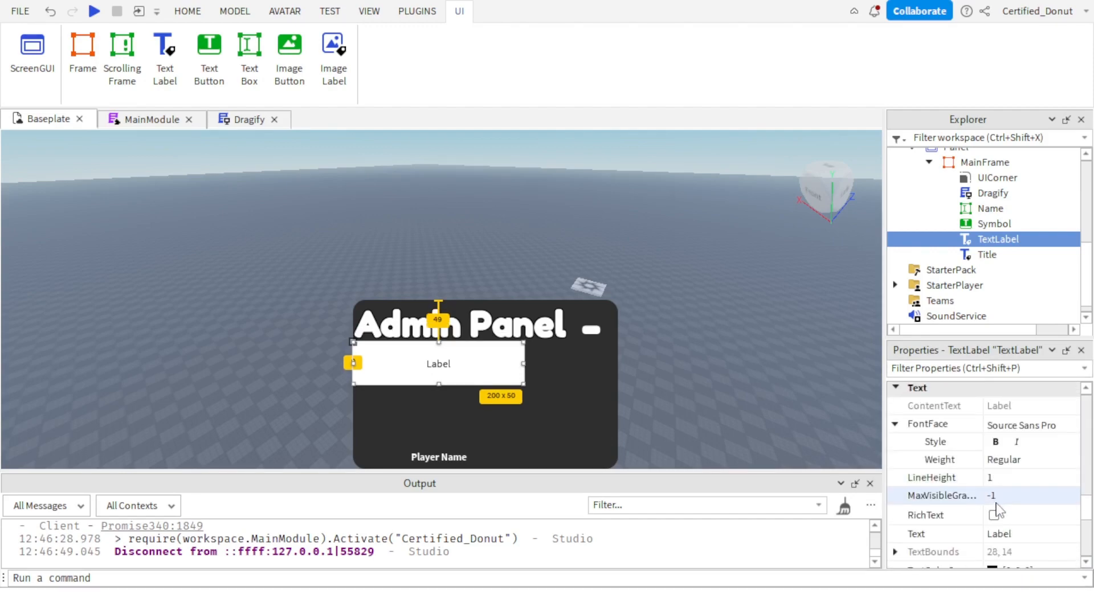
pyautogui.click(995, 443)
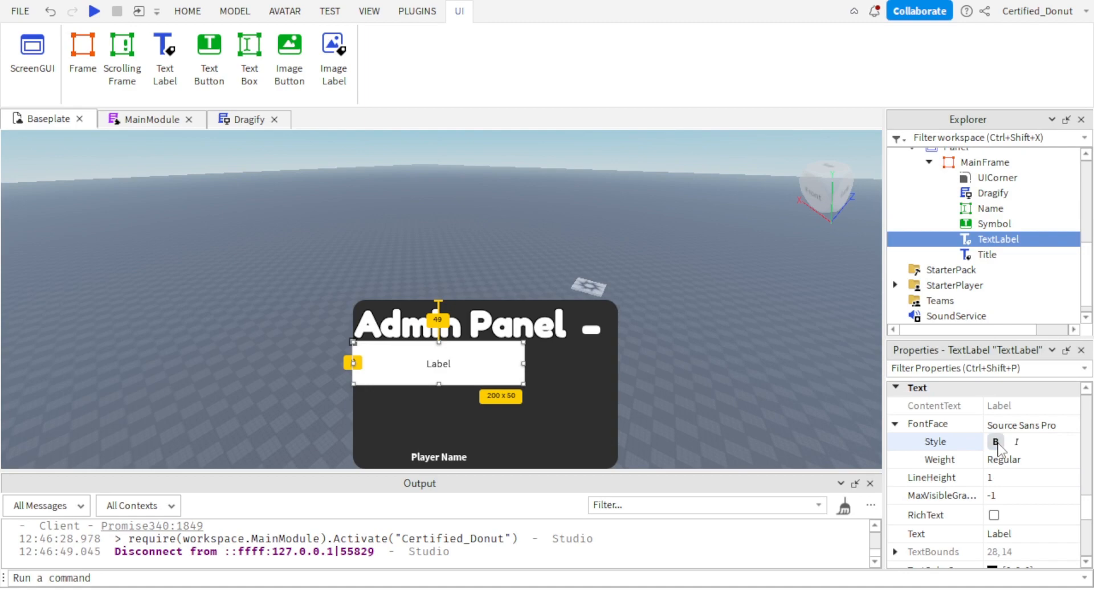
pyautogui.click(1034, 428)
pyautogui.click(1034, 427)
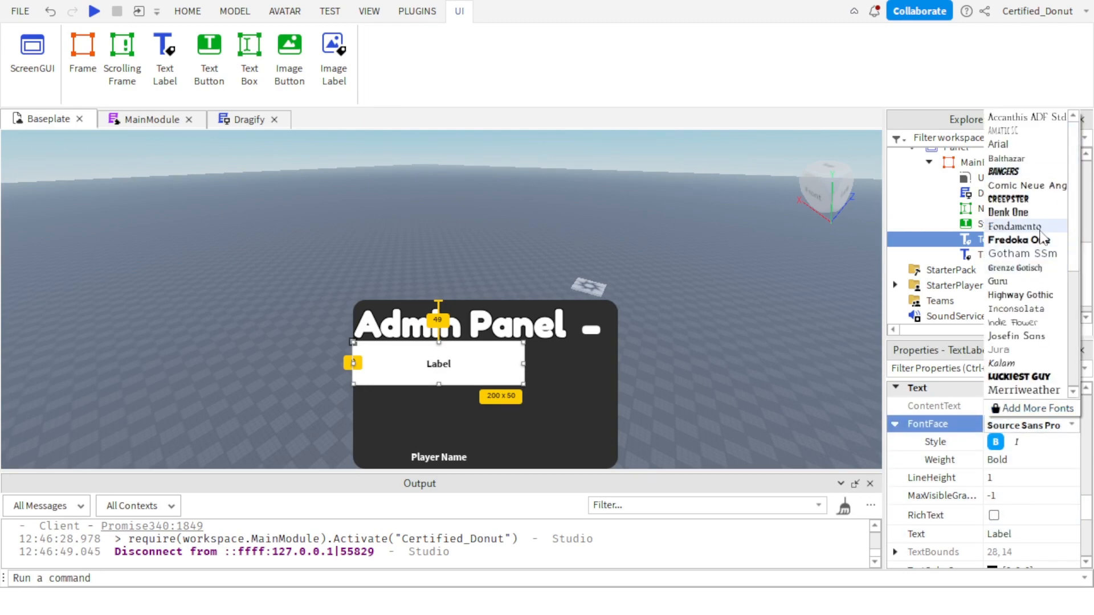
pyautogui.click(1009, 240)
# Set the TextLabel's text colour to white (255, 255, 255) and clear its text.
pyautogui.scroll(-2, 996, 444)
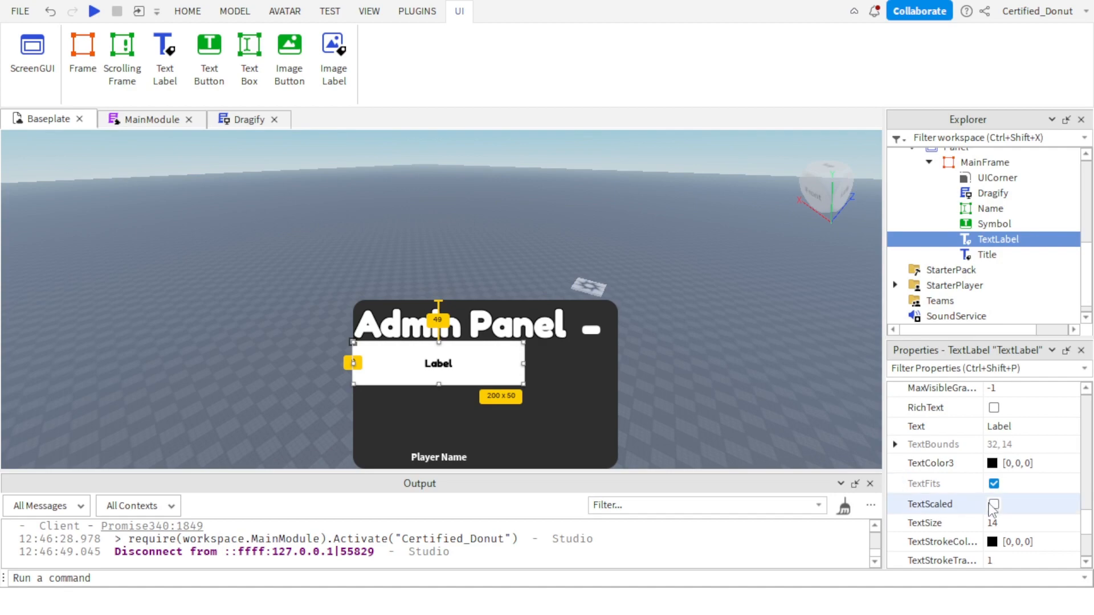
pyautogui.click(997, 463)
pyautogui.moveTo(754, 193); pyautogui.dragTo(753, 117)
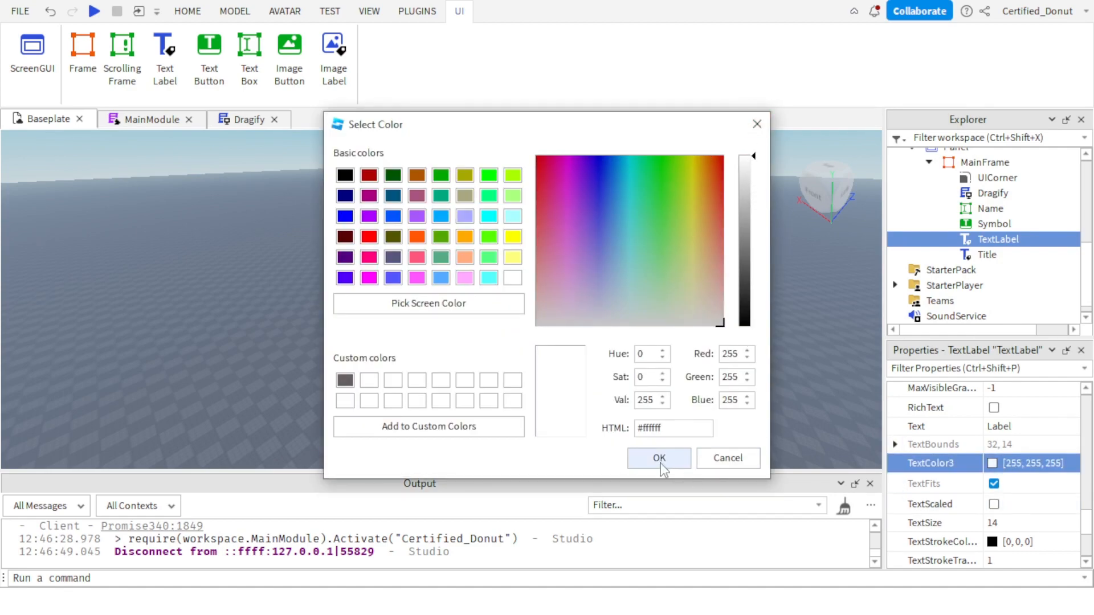
pyautogui.click(659, 460)
pyautogui.click(1020, 426)
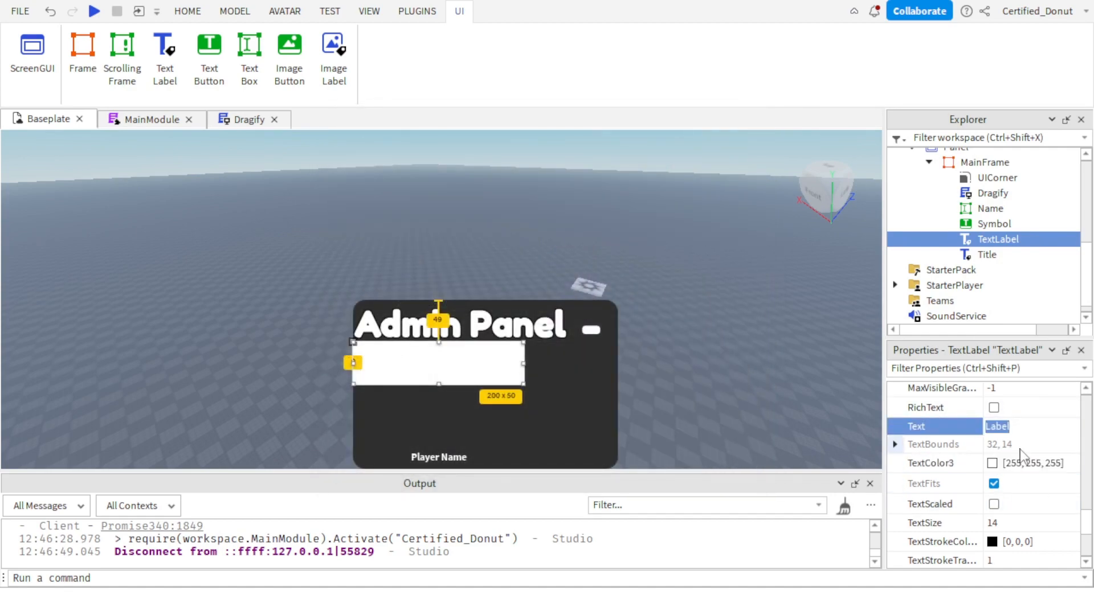
pyautogui.press('BackSpace')
pyautogui.press('Return')
# Try a background transparency of 1 for the TextLabel and undo it.
pyautogui.scroll(15, 1004, 468)
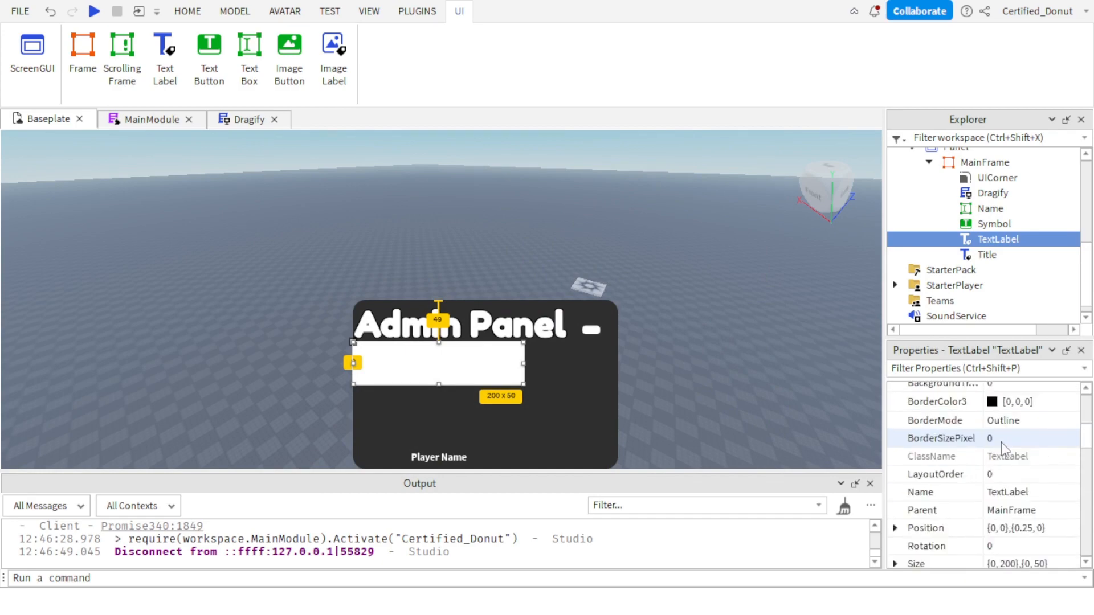
pyautogui.click(1003, 544)
pyautogui.write('1')
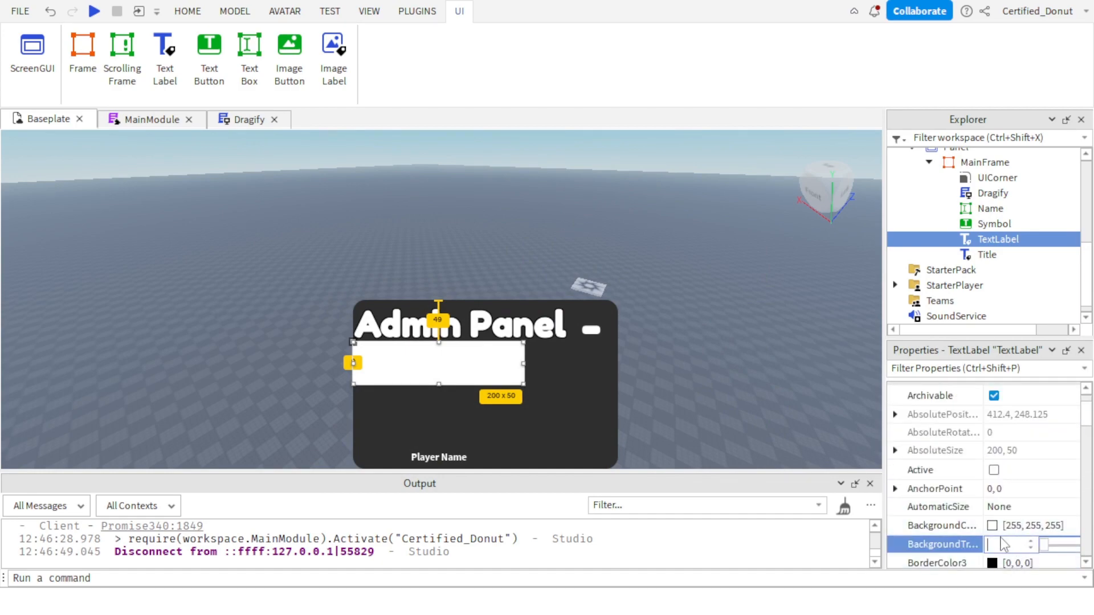
pyautogui.press('Return')
pyautogui.hotkey('ctrl', 'z')
# Set the TextLabel's width to a scale of 1 with an offset of 0.
pyautogui.scroll(-15, 1051, 530)
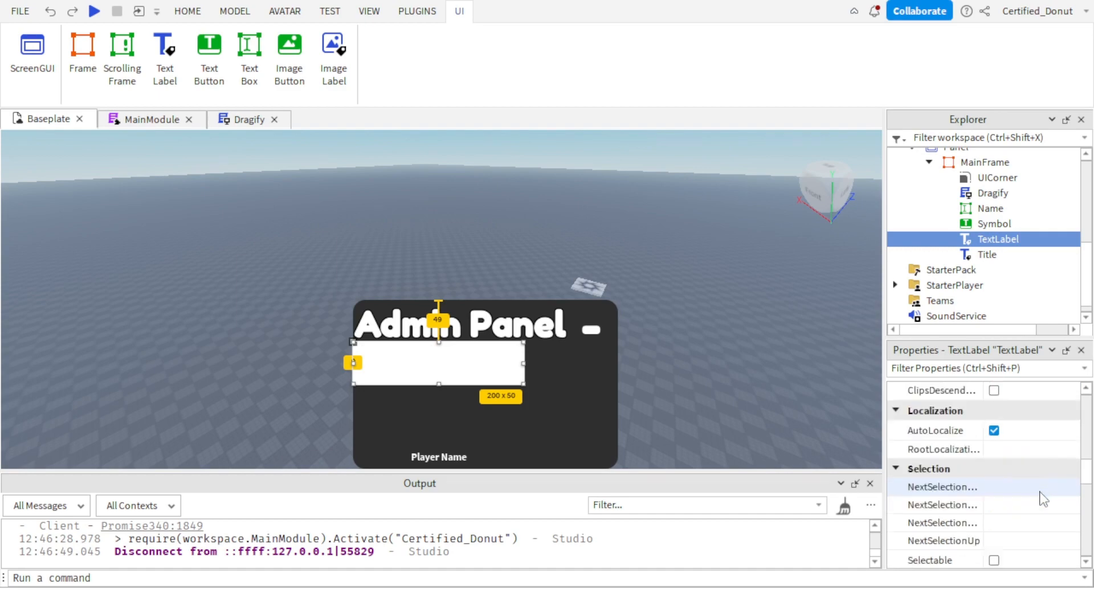
pyautogui.scroll(-5, 1043, 468)
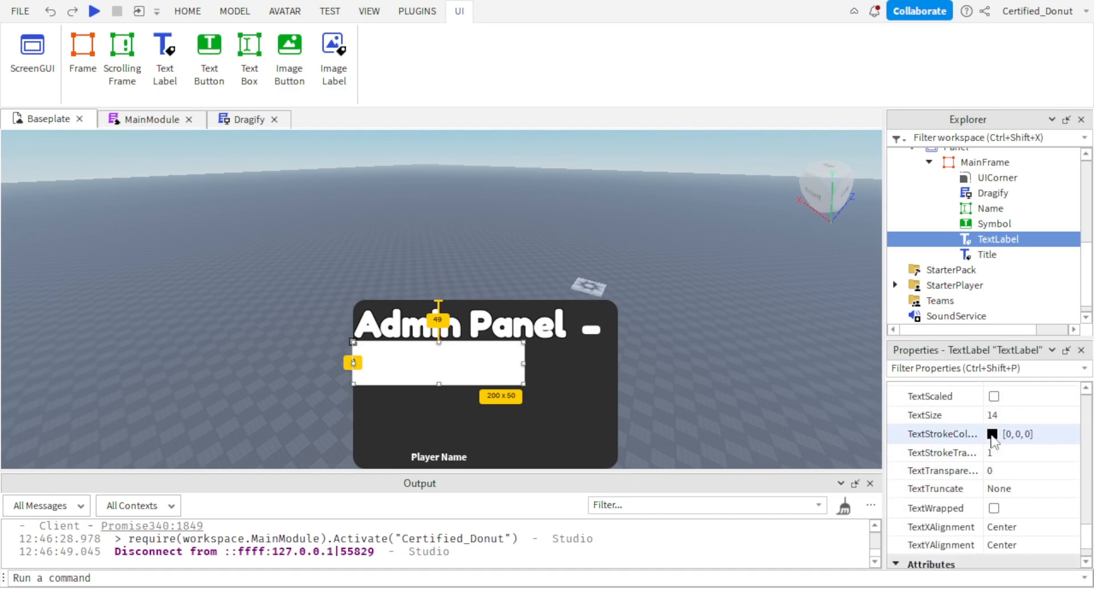
pyautogui.scroll(10, 1003, 492)
pyautogui.scroll(10, 1002, 493)
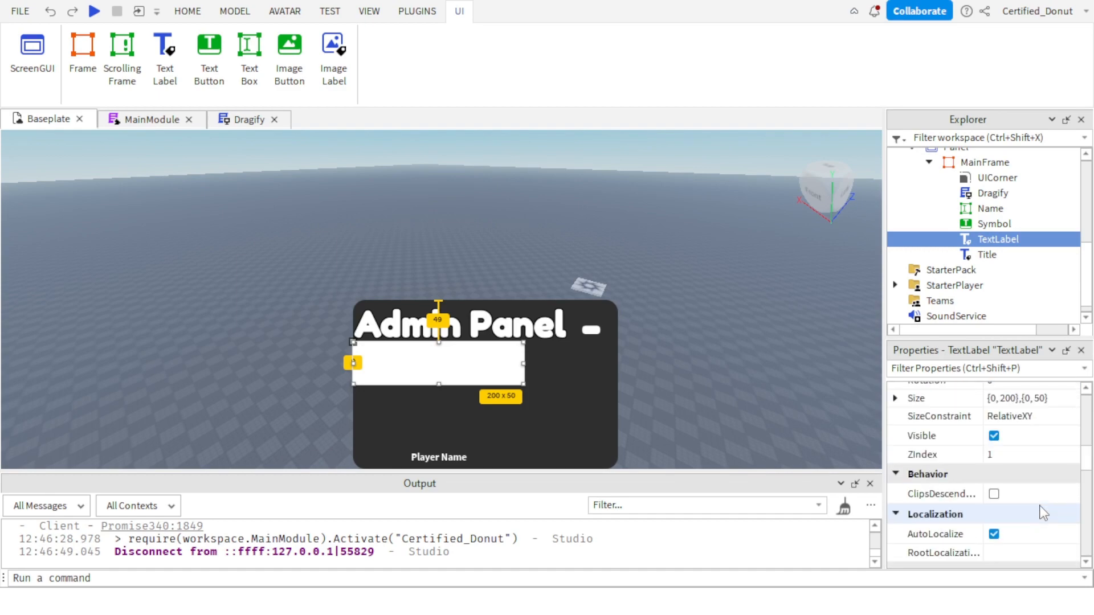
pyautogui.click(1003, 470)
pyautogui.click(1008, 506)
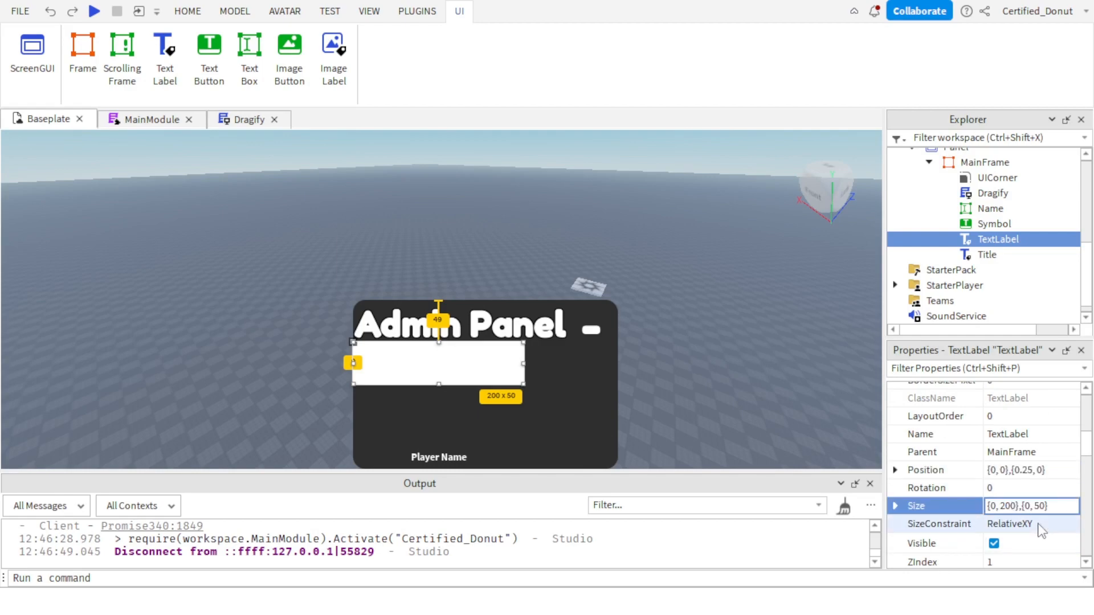
pyautogui.press('BackSpace')
pyautogui.press('BackSpace')
pyautogui.press('BackSpace')
pyautogui.write('1')
pyautogui.press('Return')
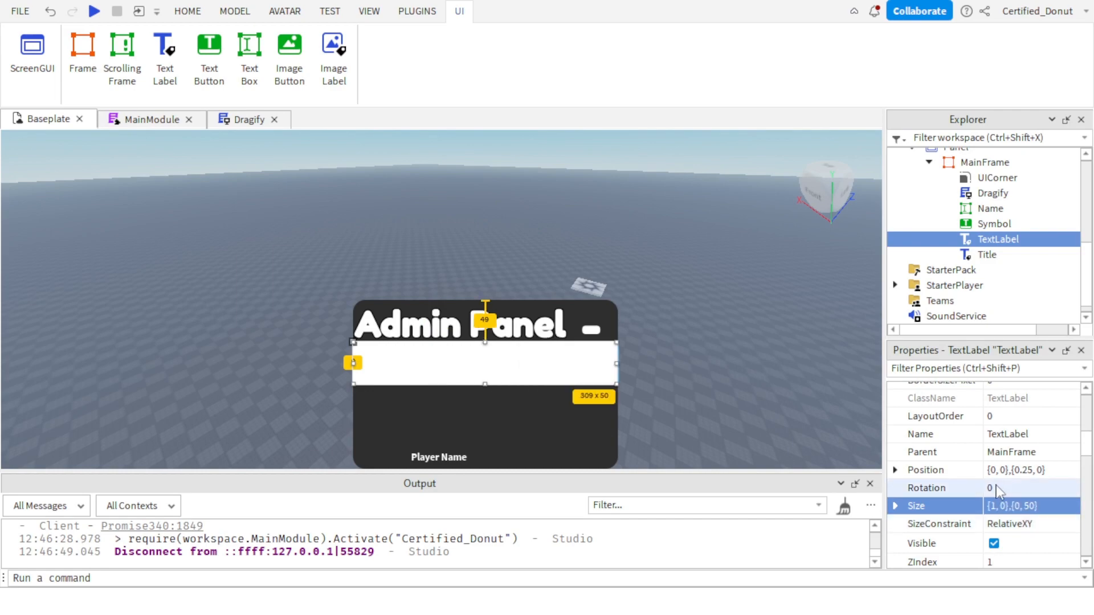
# Set the TextLabel's height to a scale of 0.4 with an offset of 0.
pyautogui.click(1024, 506)
pyautogui.click(1029, 507)
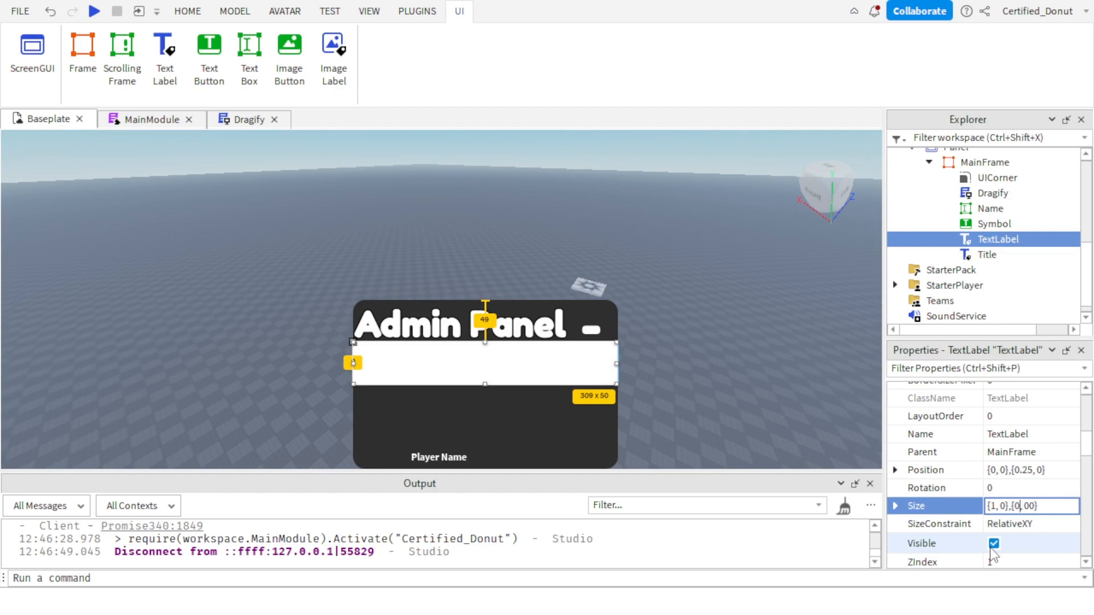
pyautogui.press('BackSpace')
pyautogui.write('4')
pyautogui.press('Return')
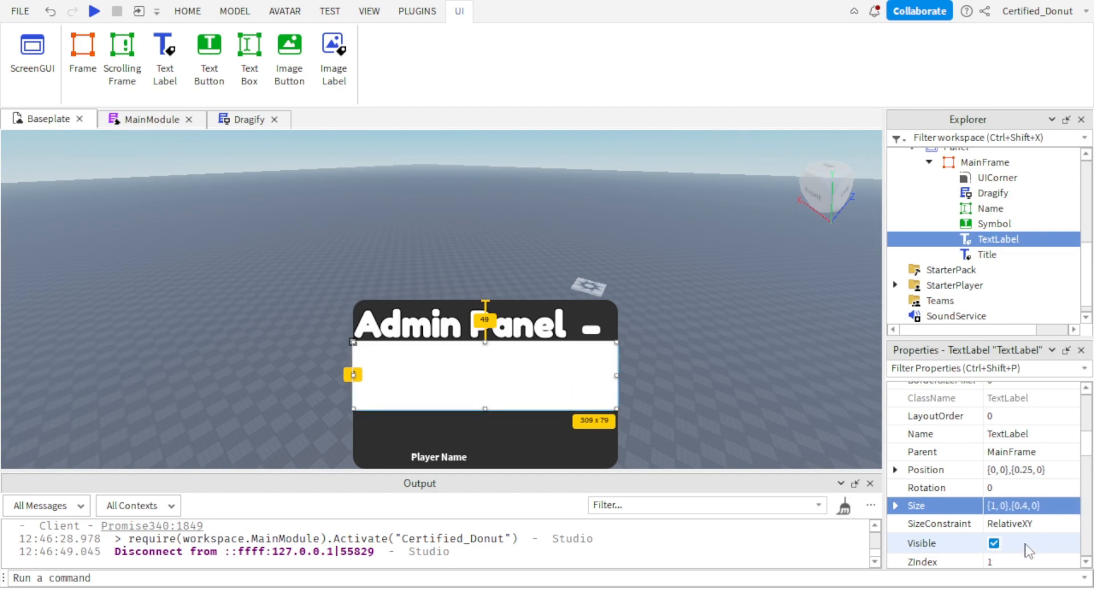
# Increase the TextLabel's height scale to 0.5, giving a Size of {1, 0},{0.5, 0}.
pyautogui.click(1024, 506)
pyautogui.click(1022, 508)
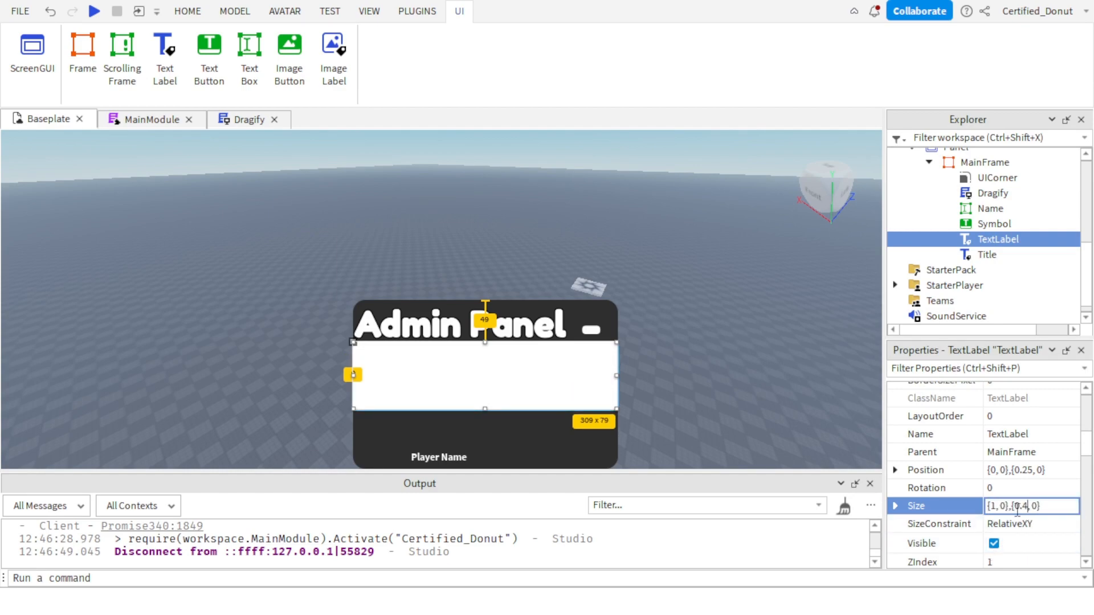
pyautogui.press('BackSpace')
pyautogui.write('5')
pyautogui.press('Return')
# Make the TextLabel's background fully transparent with a BackgroundTransparency of 1.
pyautogui.scroll(3, 1020, 477)
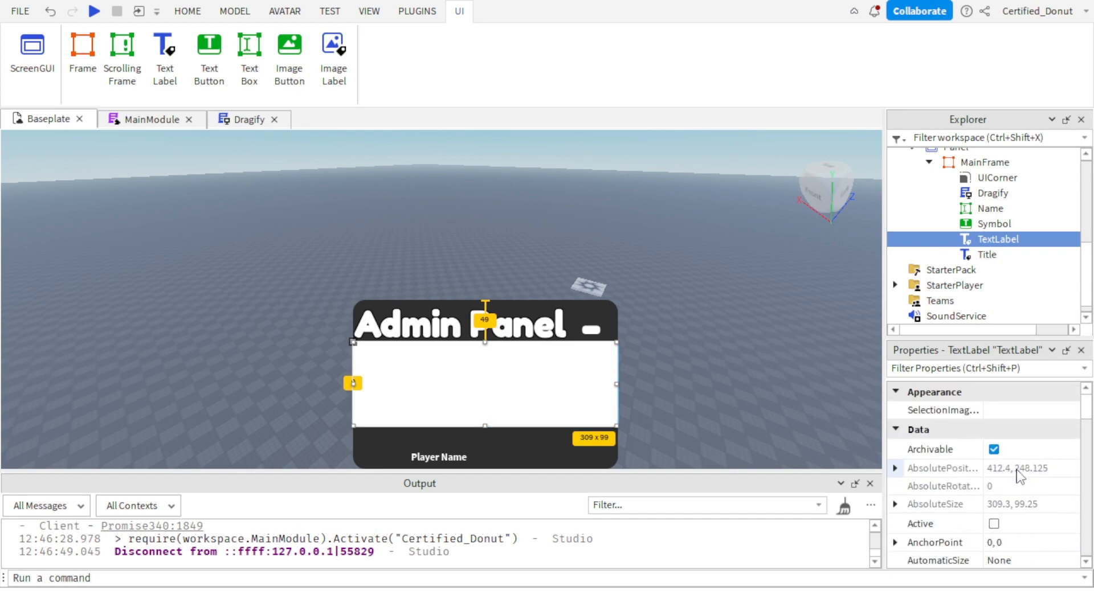
pyautogui.scroll(-3, 1020, 479)
pyautogui.scroll(1, 1021, 501)
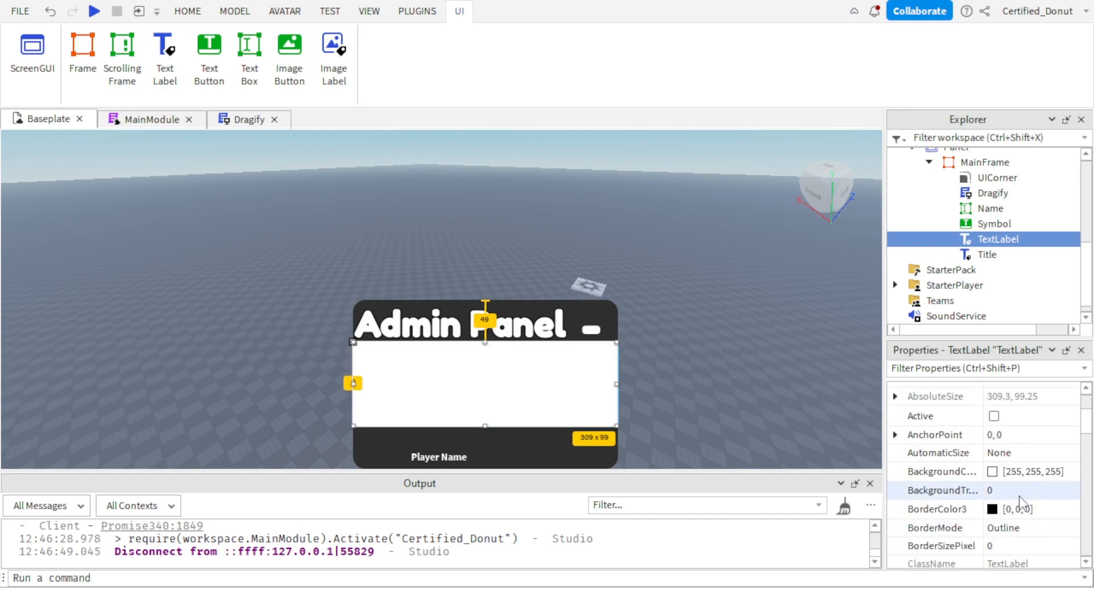
pyautogui.click(1020, 491)
pyautogui.write('1')
pyautogui.press('Return')
# Enable TextScaled for the TextLabel.
pyautogui.scroll(-10, 992, 490)
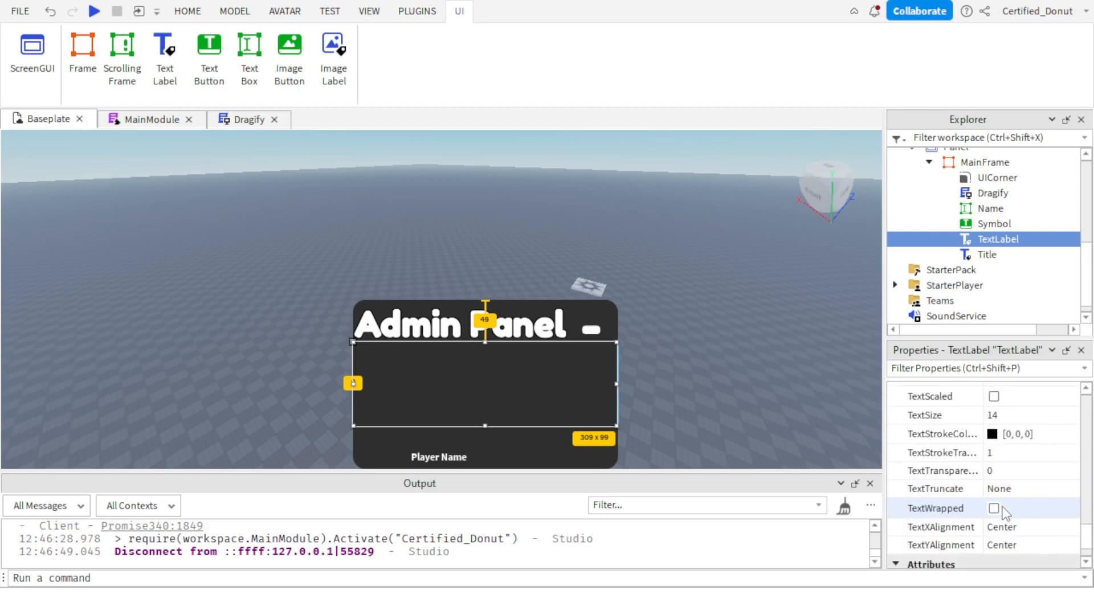
pyautogui.scroll(-2, 1004, 513)
pyautogui.scroll(5, 1006, 456)
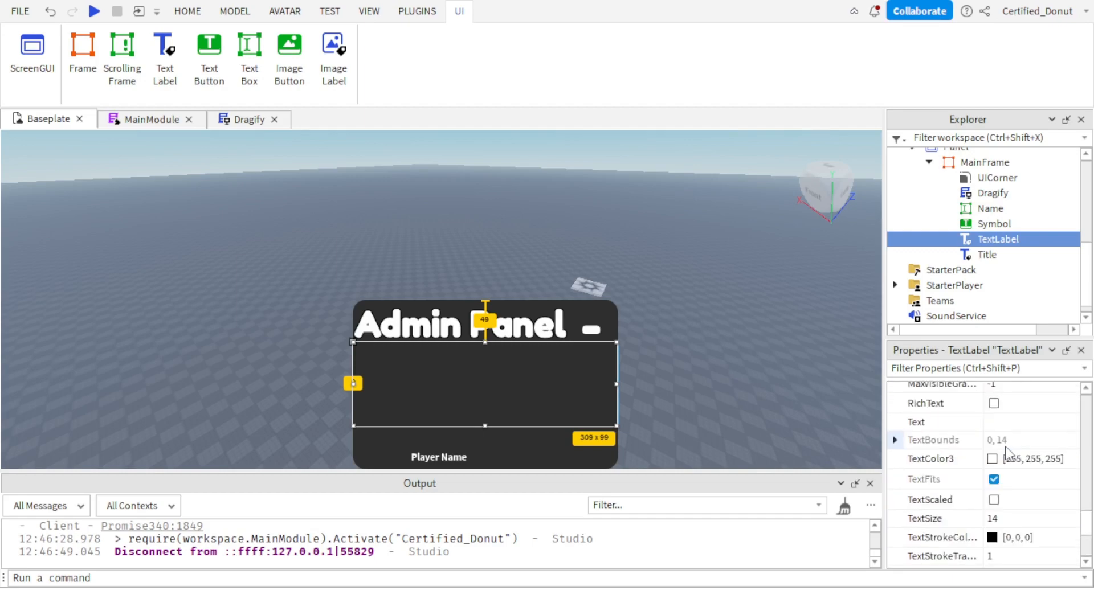
pyautogui.click(994, 500)
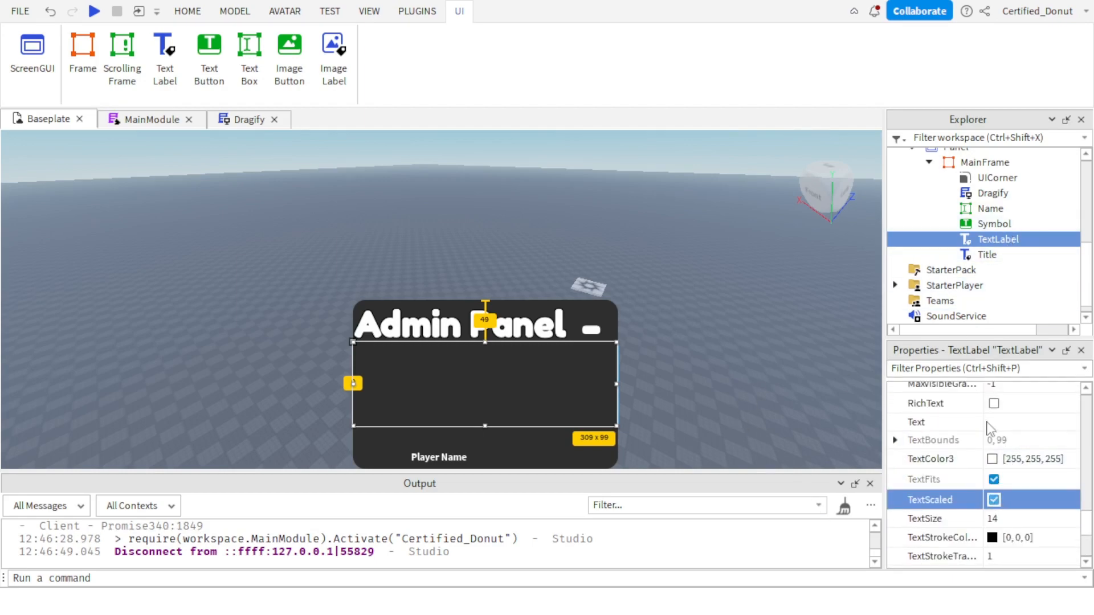
# Rename the TextLabel as Whitelist.
pyautogui.scroll(-3, 989, 456)
pyautogui.scroll(10, 993, 496)
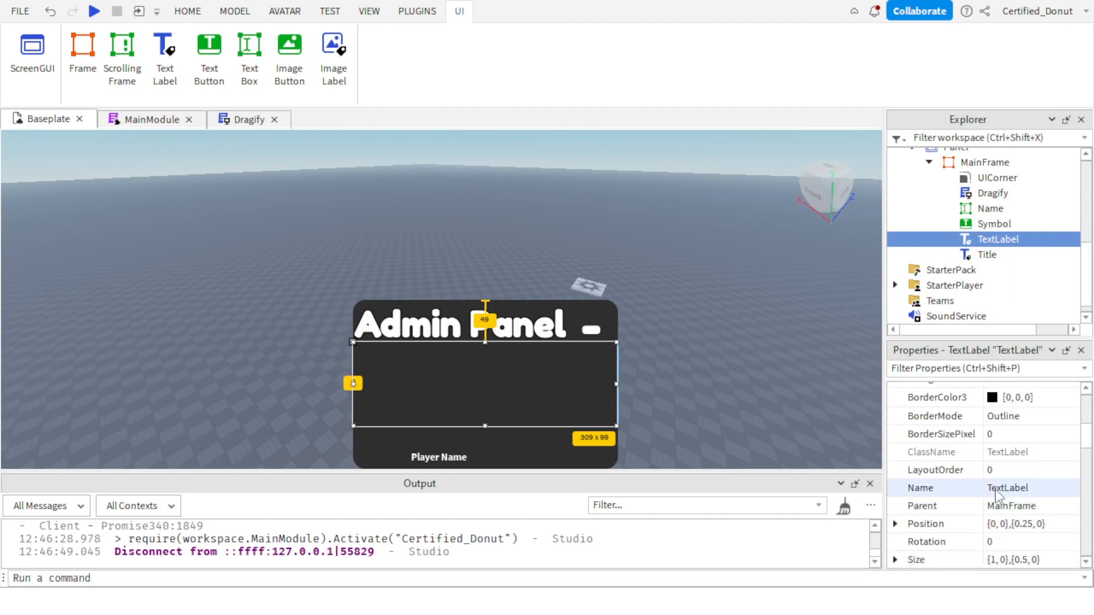
pyautogui.click(995, 490)
pyautogui.write('Whitelist')
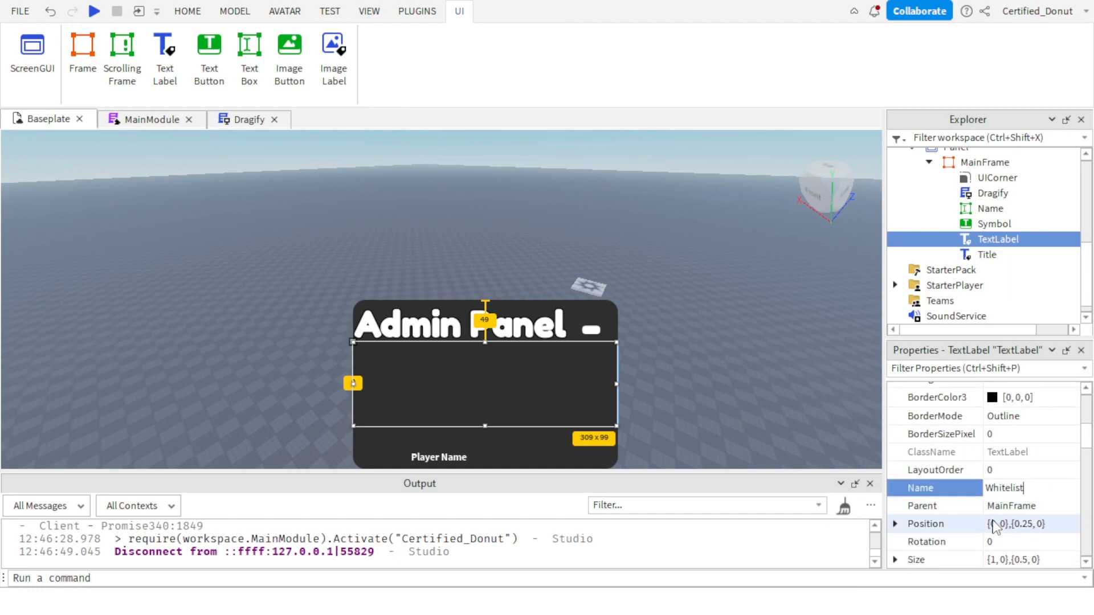
pyautogui.press('Return')
# Insert a LocalScript into the Panel's MainFrame.
pyautogui.scroll(2, 909, 330)
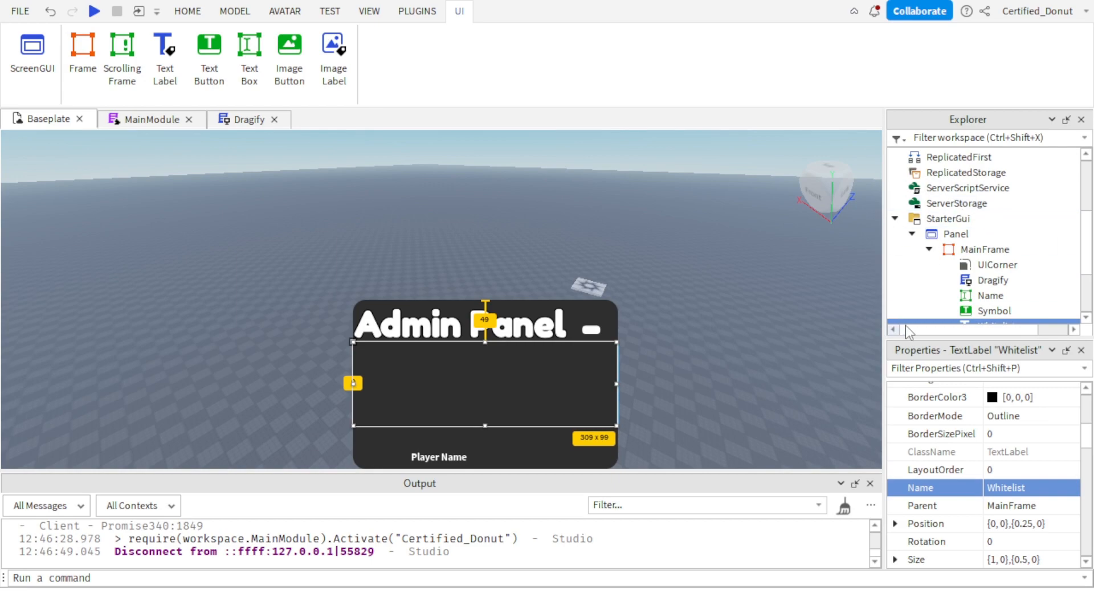
pyautogui.scroll(3, 940, 256)
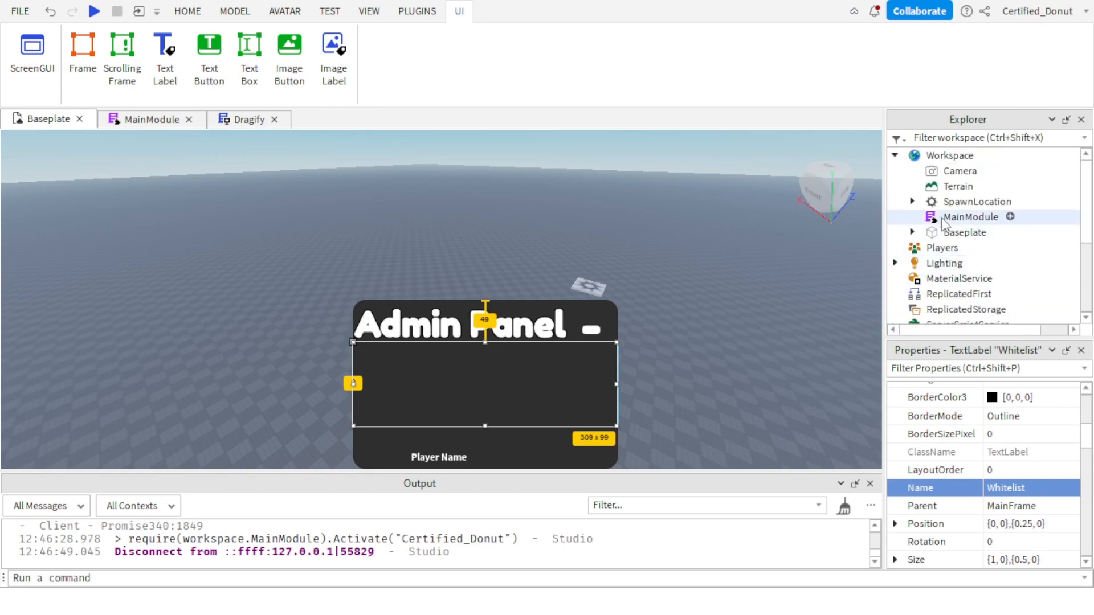
pyautogui.scroll(-4, 941, 228)
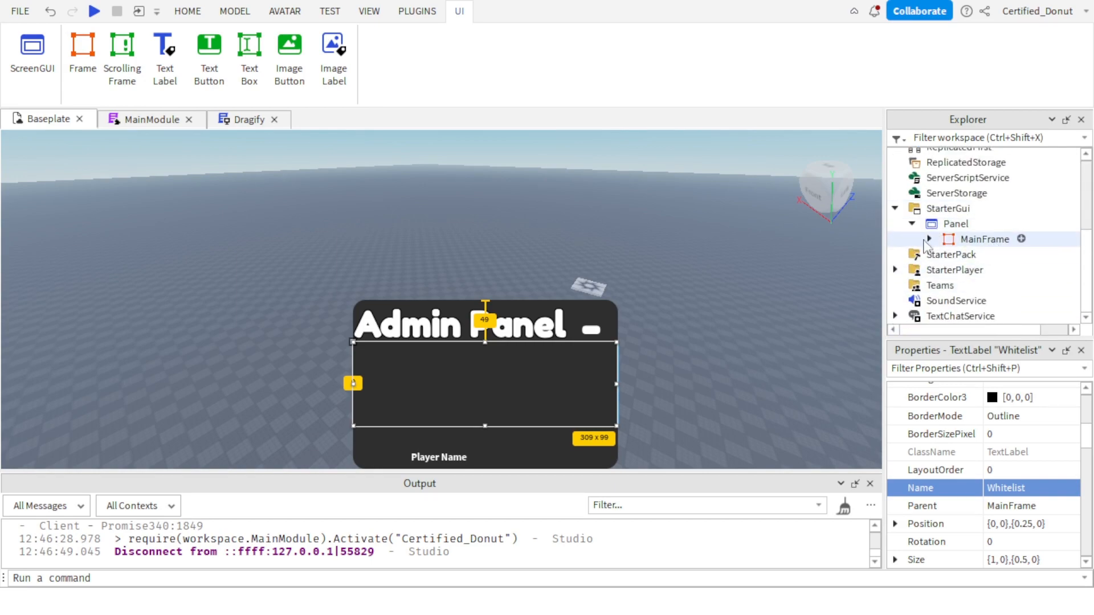
pyautogui.scroll(1, 924, 245)
pyautogui.click(955, 268)
pyautogui.click(929, 283)
pyautogui.scroll(-2, 957, 273)
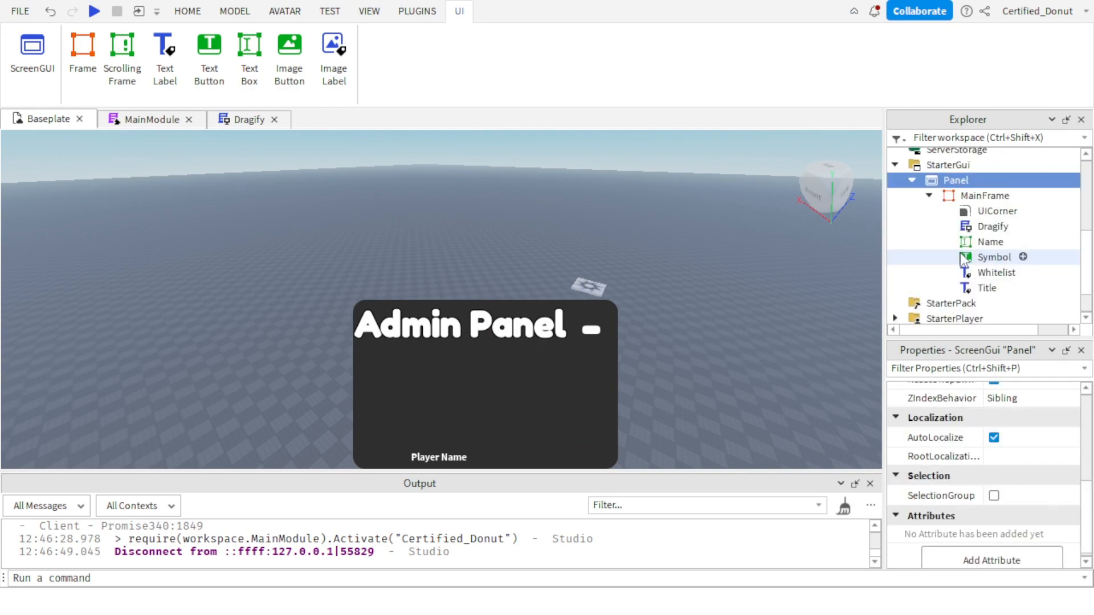
pyautogui.click(1020, 196)
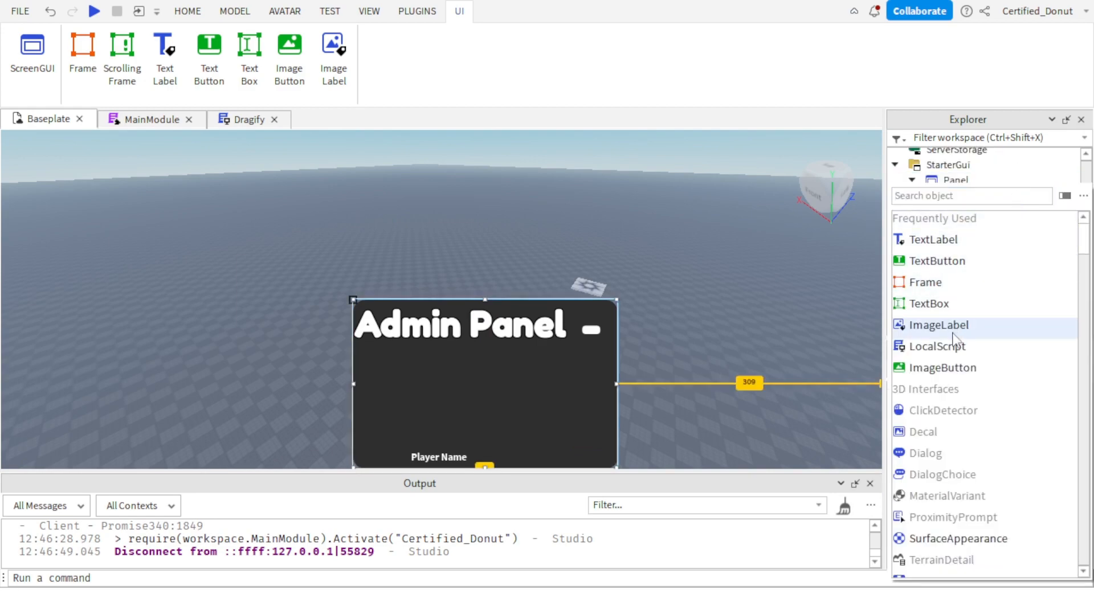
pyautogui.click(934, 345)
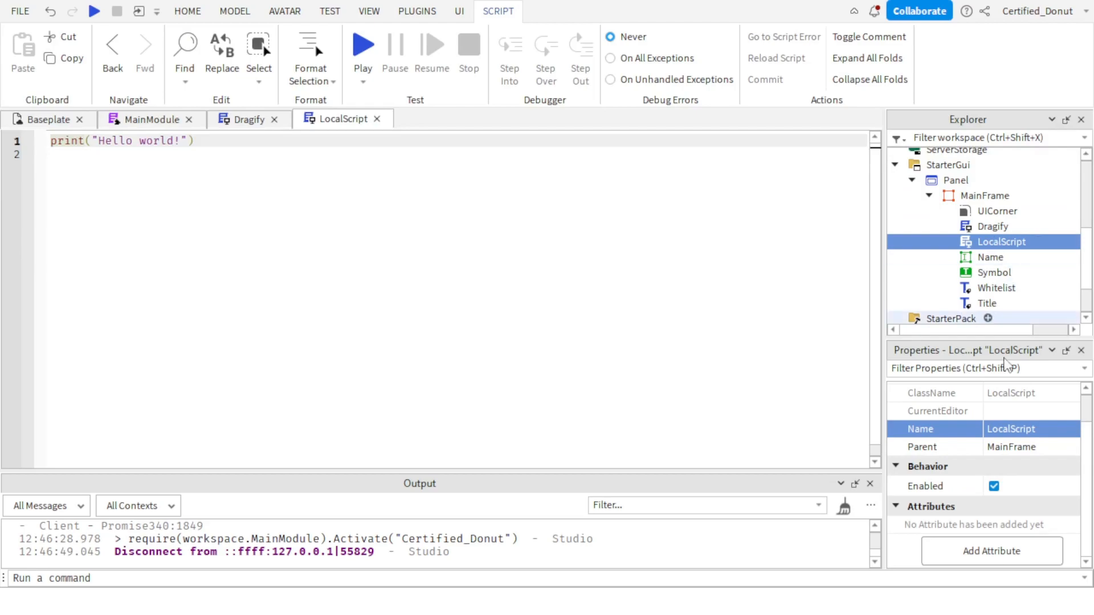
# Rename the new LocalScript as Whitelist and delete its default print line.
pyautogui.click(1006, 431)
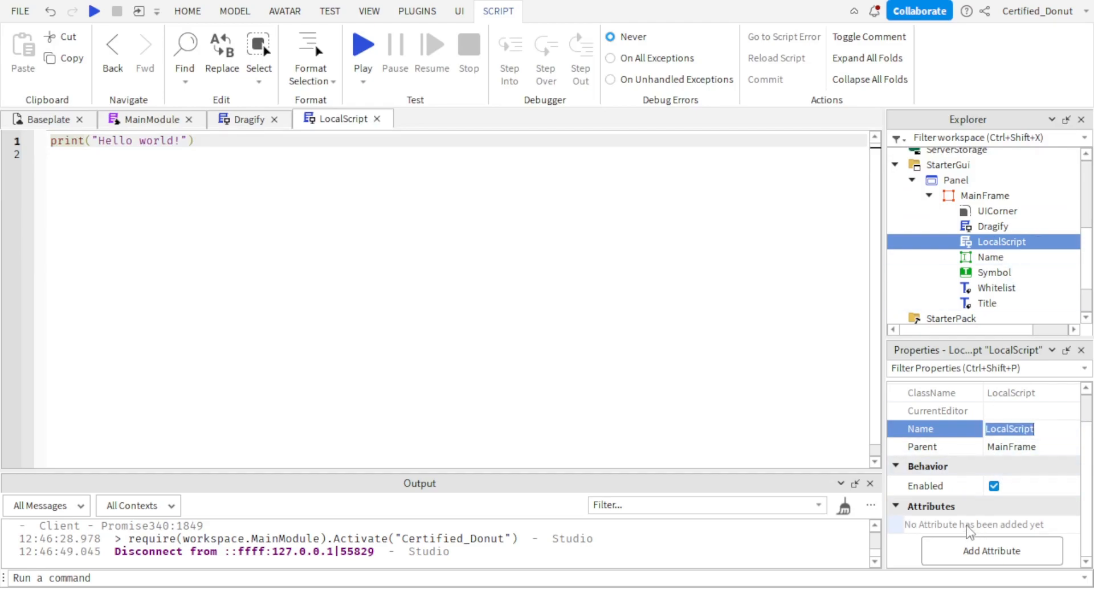
pyautogui.write('Whitelist')
pyautogui.press('Return')
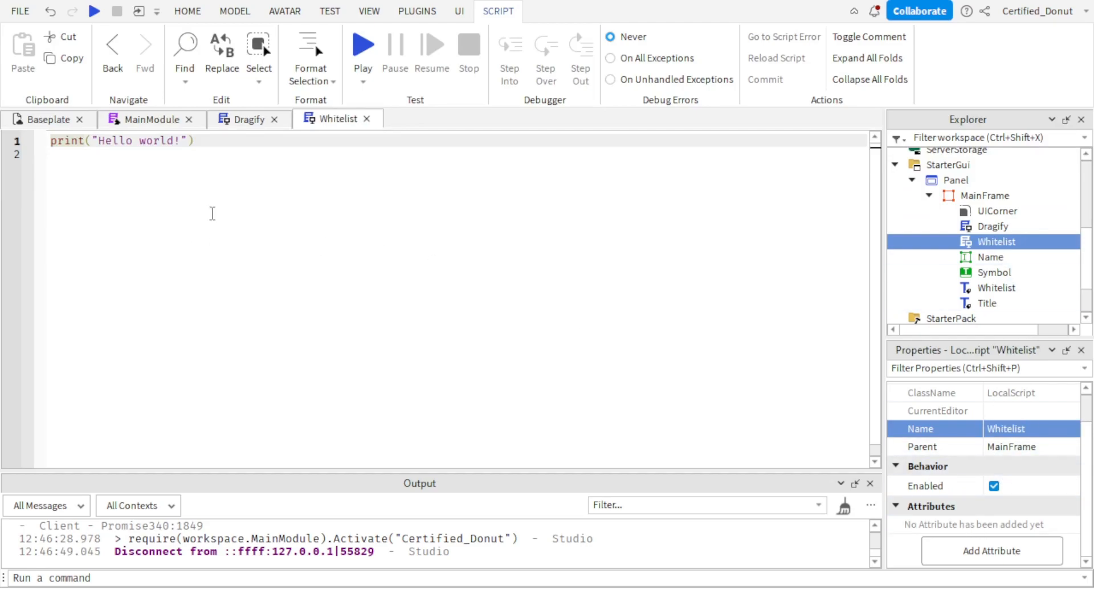
pyautogui.tripleClick(154, 142)
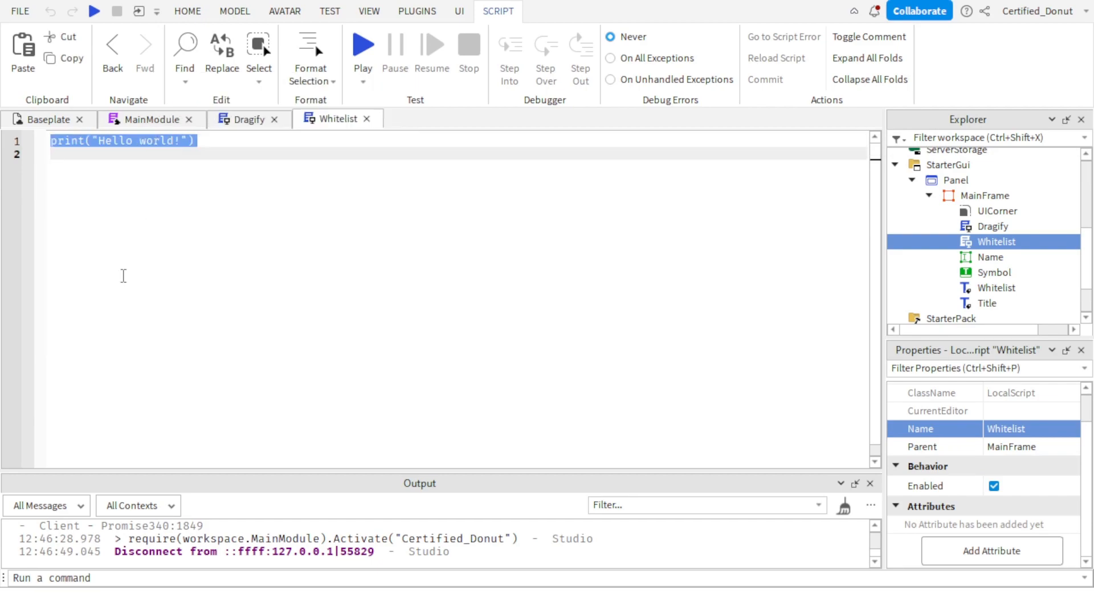
pyautogui.press('BackSpace')
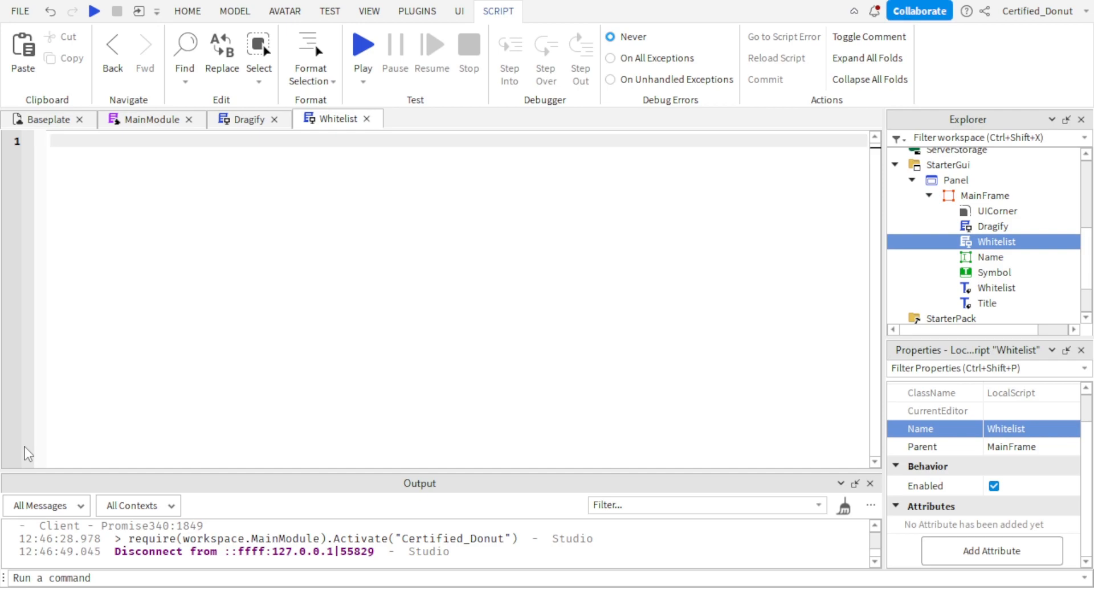
# Write the line local Players = game:GetService("Players") in the Whitelist script, followed by a blank line.
pyautogui.write('local Players = game:ge')
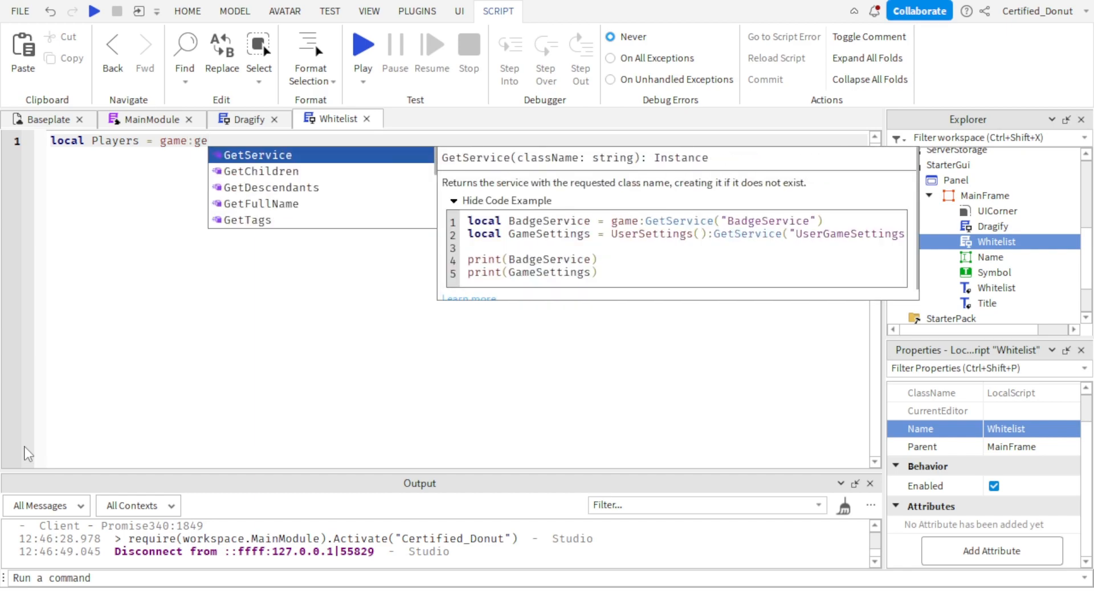
pyautogui.write('tService("Players"')
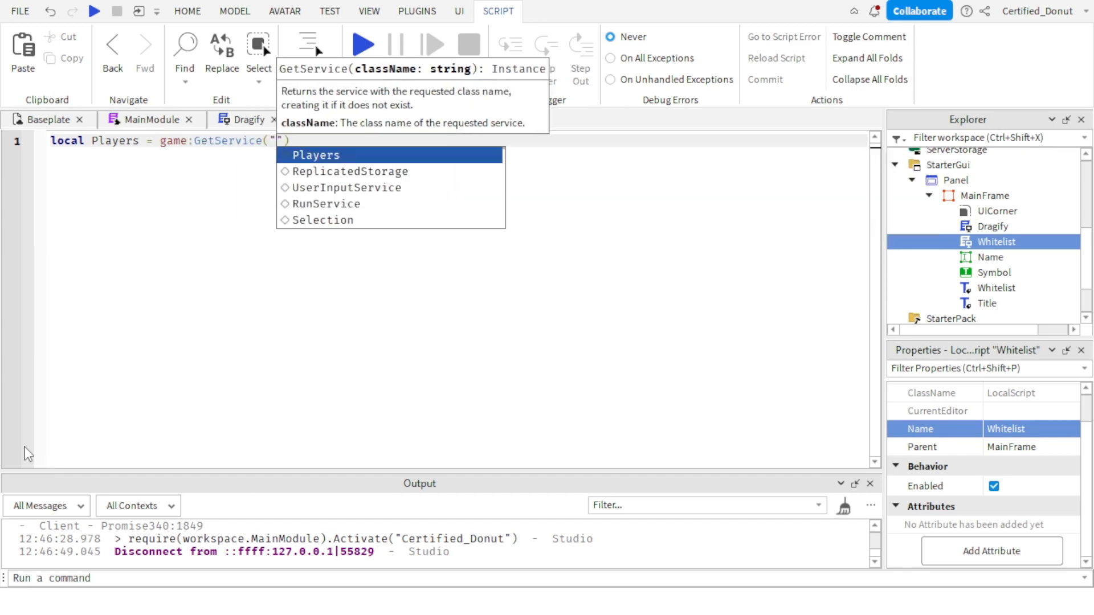
pyautogui.write(')')
pyautogui.press('Return')
pyautogui.press('Return')
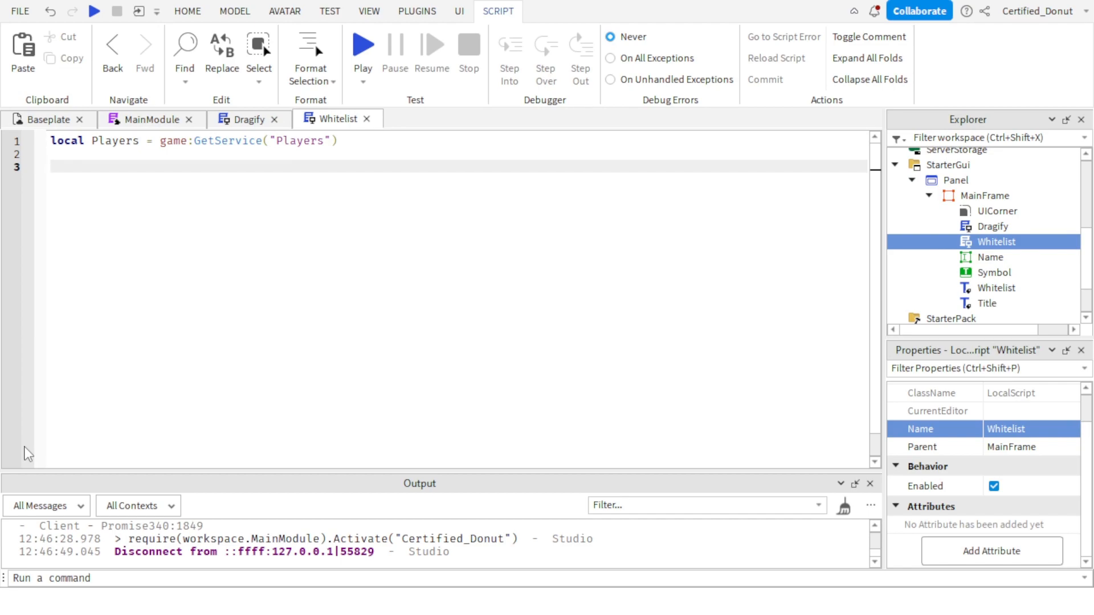
# Start another local variable declaration on line 3 of the Whitelist script.
pyautogui.write('local username = "Certified_Donut')
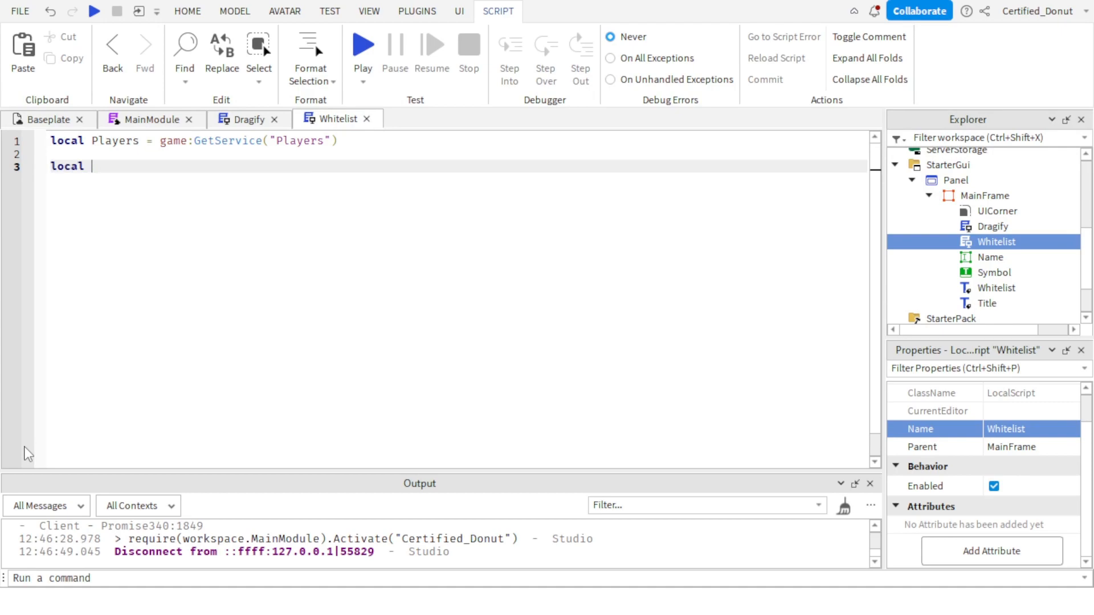
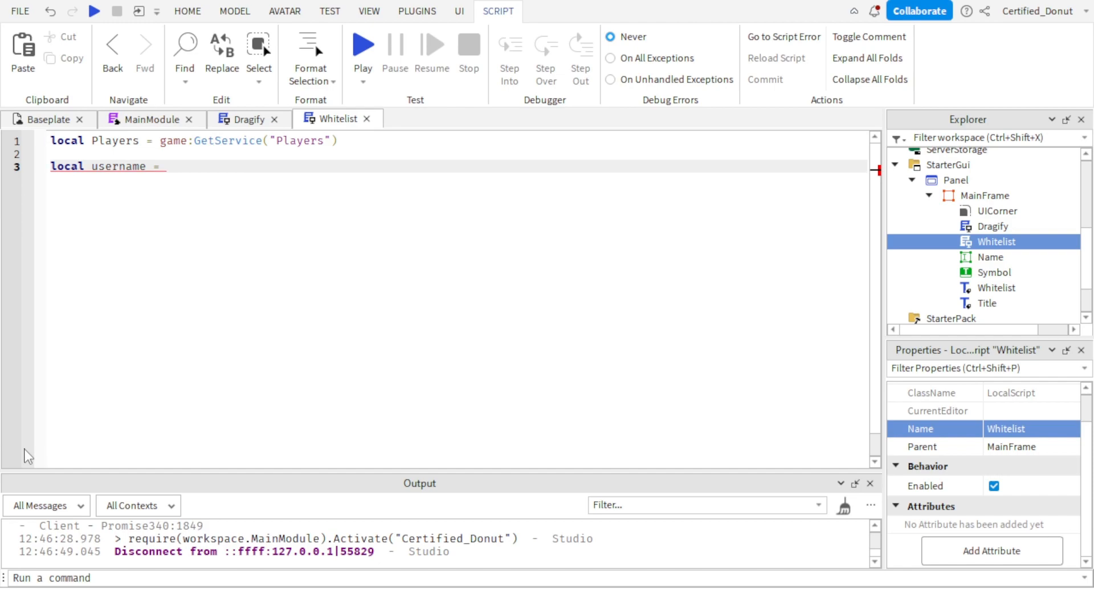
# Set the username variable to the player's account name as a string and start a new line below it.
pyautogui.write('"Certified_Donut')
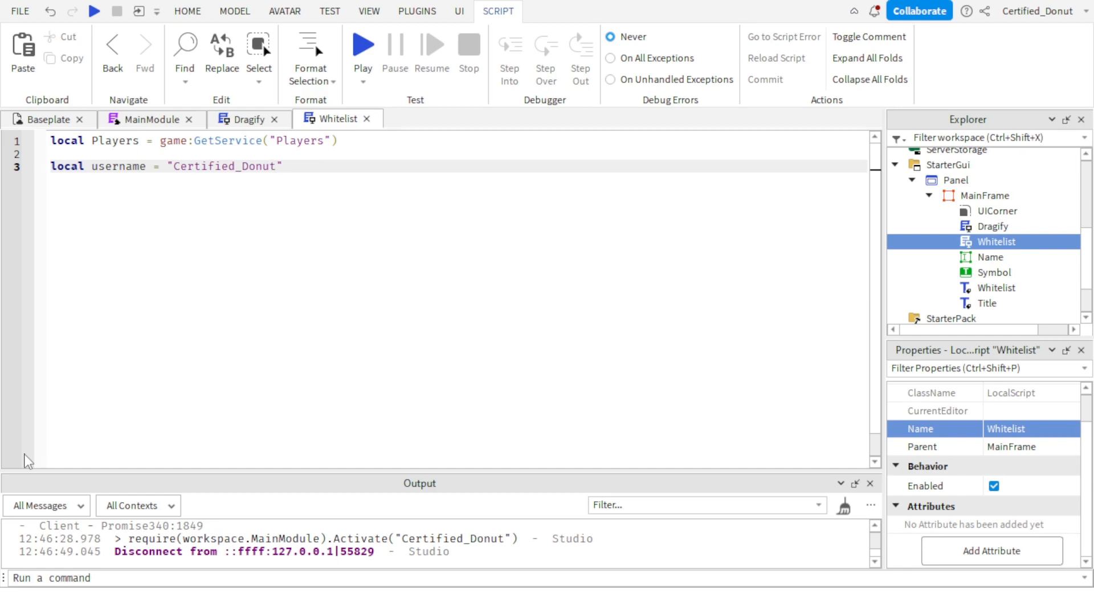
pyautogui.press('Return')
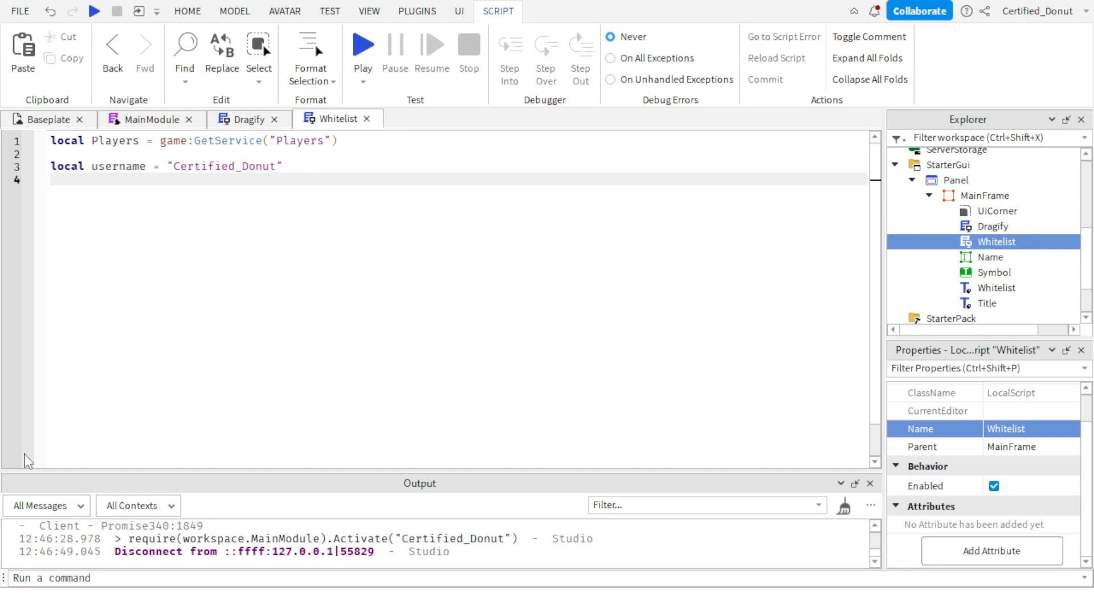
# Declare a local userID variable with a placeholder user ID number on line 4, followed by blank lines.
pyautogui.write('local')
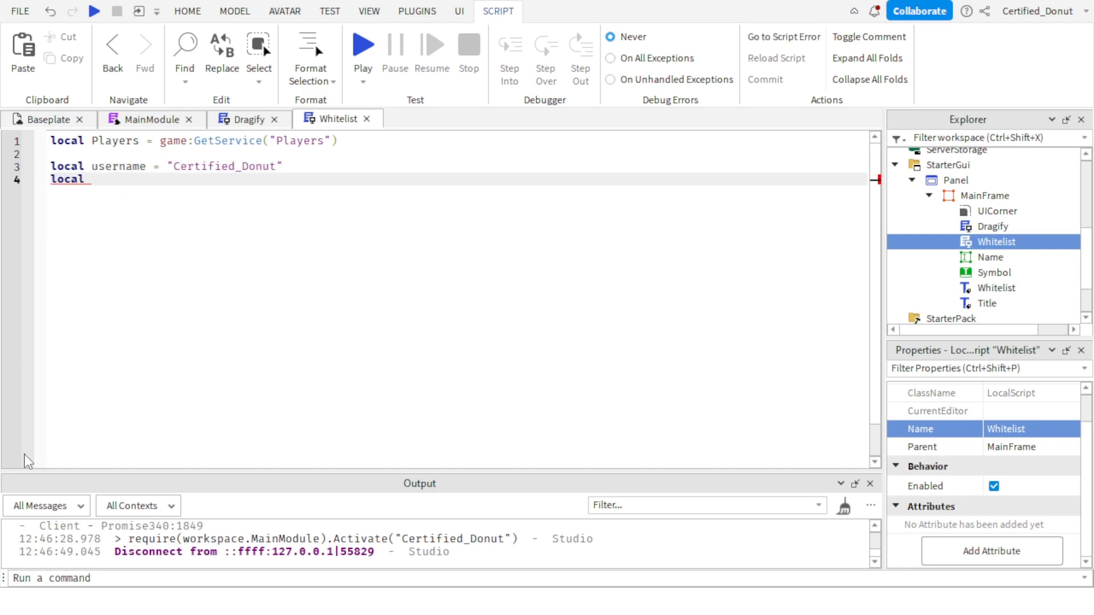
pyautogui.write(' userID = 135135')
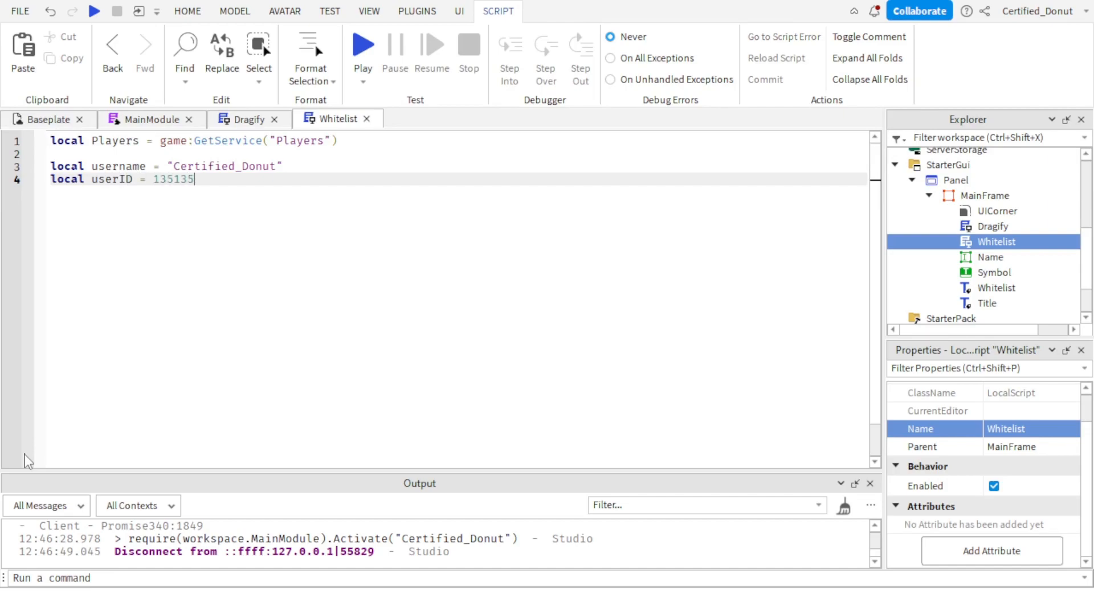
pyautogui.press('Return')
pyautogui.press('Return')
pyautogui.press('Return')
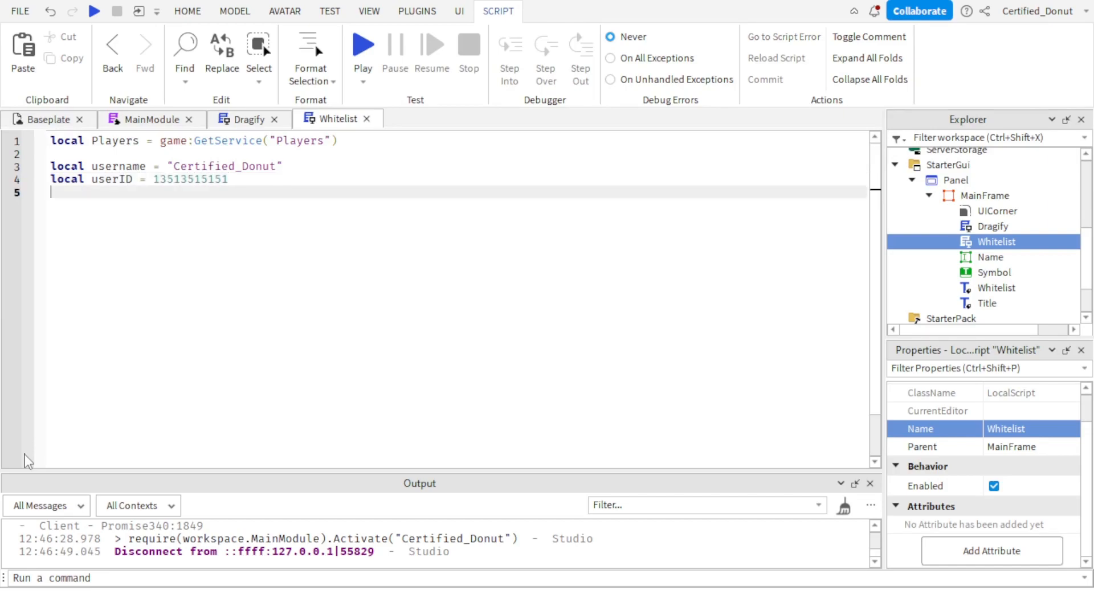
# Write an expression on line 7 that reads the UserId of Players.LocalPlayer.
pyautogui.write('pl')
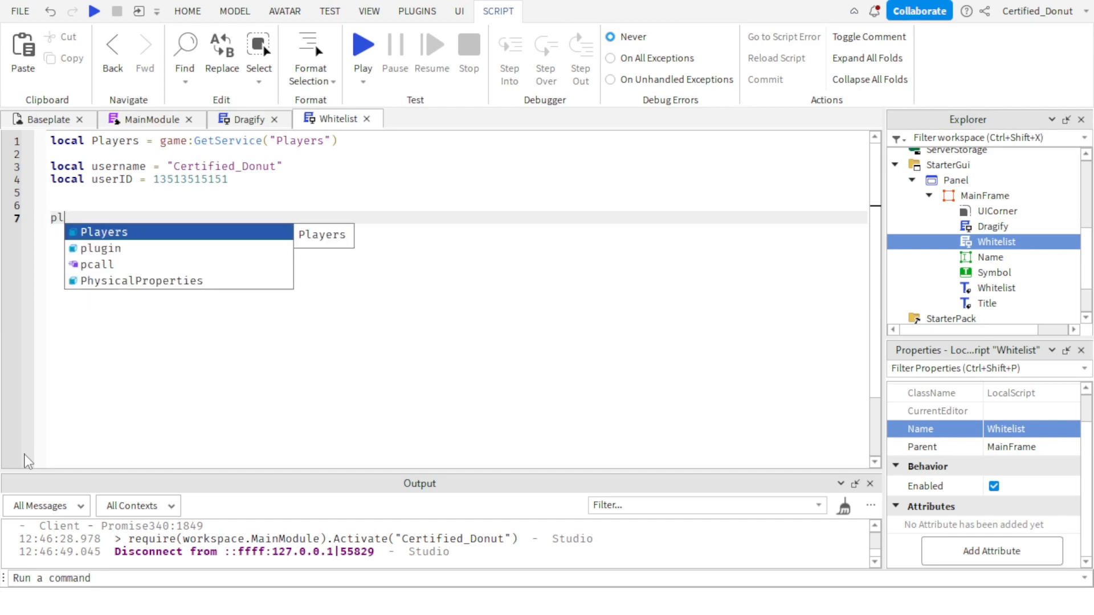
pyautogui.press('Tab')
pyautogui.write('.lo.')
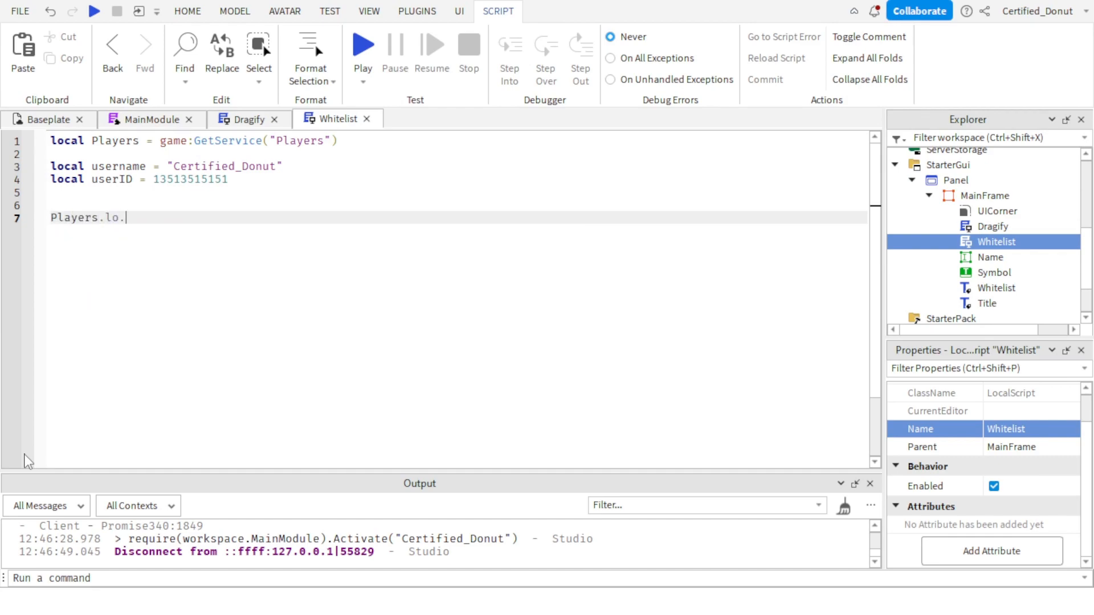
pyautogui.press('Tab')
pyautogui.write('.i')
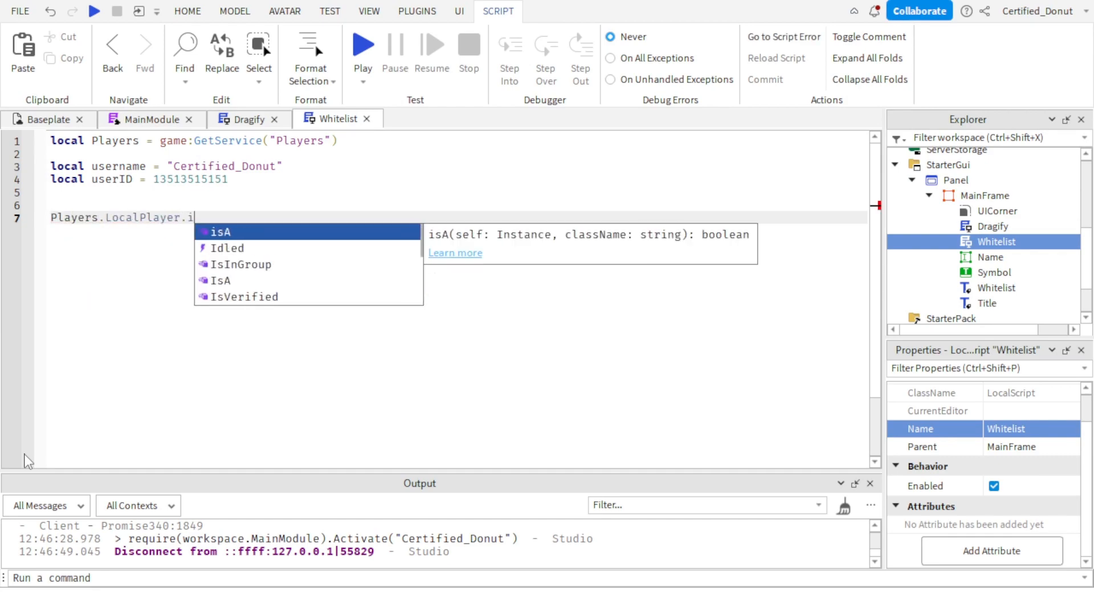
pyautogui.press('BackSpace')
pyautogui.write('us')
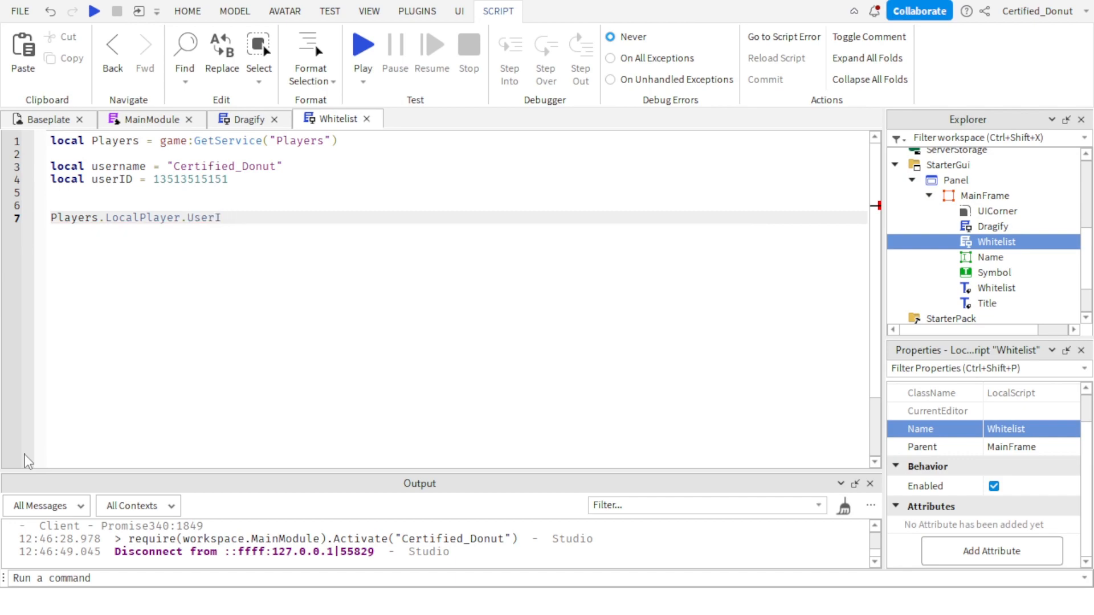
# Replace the UserId property after Players.LocalPlayer with an IsInGroup call containing the placeholder g1451512.
pyautogui.write('grou')
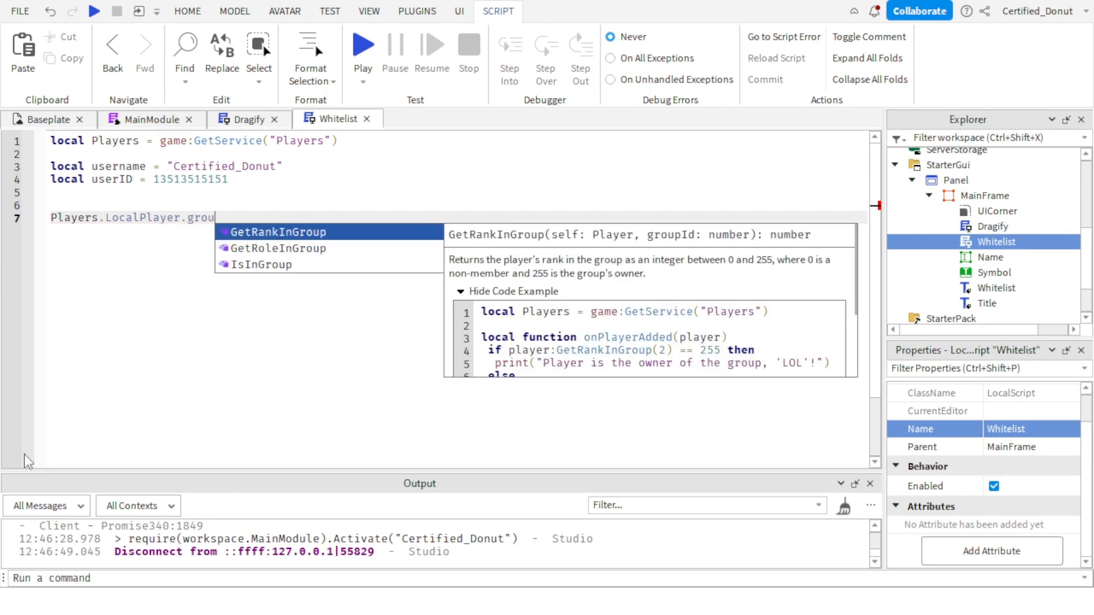
pyautogui.press('Down')
pyautogui.press('Down')
pyautogui.press('Tab')
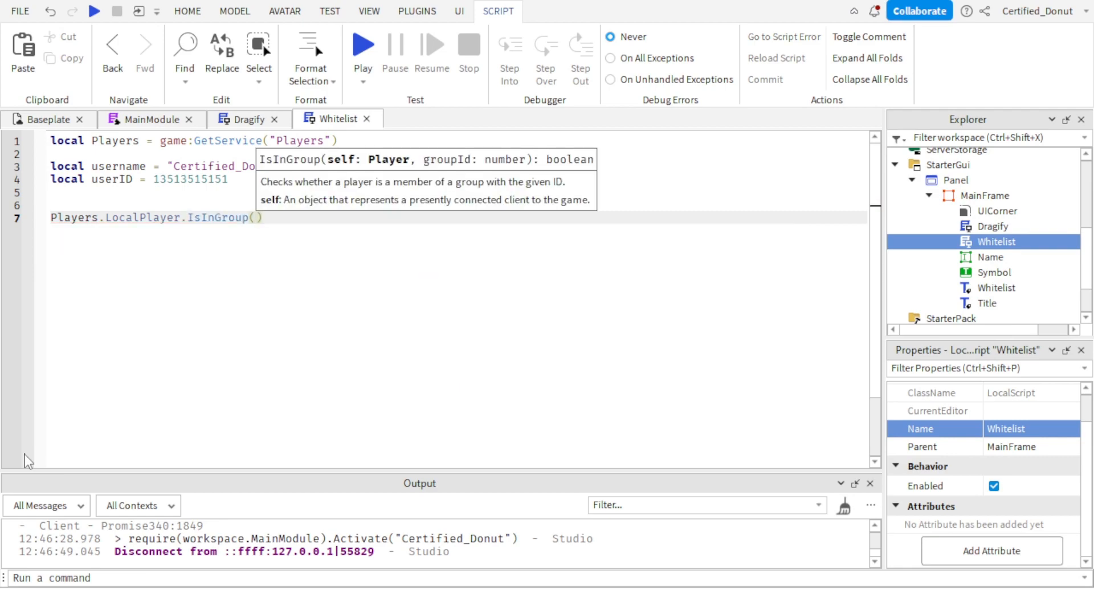
pyautogui.write('g1451512')
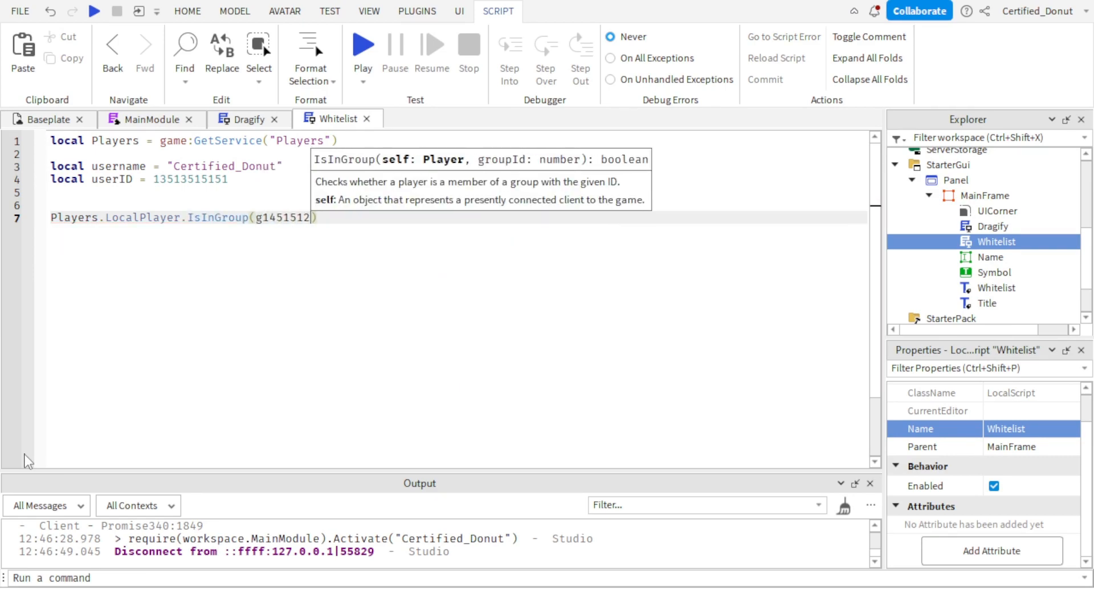
# Delete the IsInGroup expression and the userID declaration from the Whitelist script.
pyautogui.press('BackSpace')
pyautogui.press('BackSpace')
pyautogui.press('BackSpace')
pyautogui.press('BackSpace')
pyautogui.press('BackSpace')
pyautogui.press('BackSpace')
pyautogui.press('BackSpace')
pyautogui.press('BackSpace')
pyautogui.press('BackSpace')
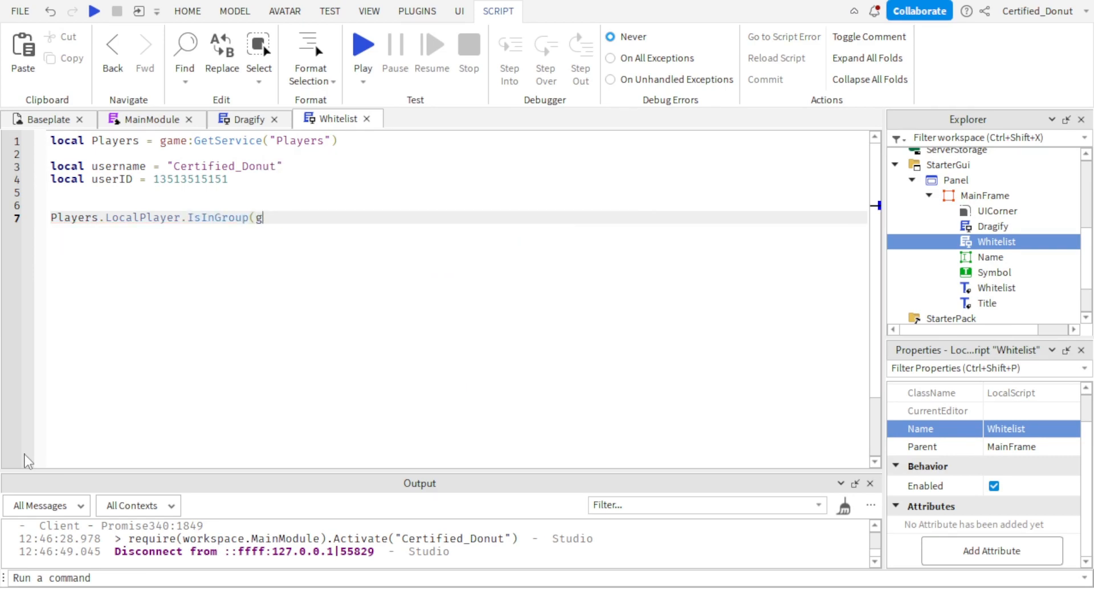
pyautogui.press('BackSpace')
pyautogui.press('BackSpace')
pyautogui.press('BackSpace')
pyautogui.press('BackSpace')
pyautogui.press('BackSpace')
pyautogui.press('BackSpace')
pyautogui.press('BackSpace')
pyautogui.press('BackSpace')
pyautogui.press('BackSpace')
pyautogui.press('BackSpace')
pyautogui.press('BackSpace')
pyautogui.press('BackSpace')
pyautogui.press('BackSpace')
pyautogui.press('BackSpace')
pyautogui.press('BackSpace')
pyautogui.press('BackSpace')
pyautogui.press('BackSpace')
pyautogui.press('BackSpace')
pyautogui.press('BackSpace')
pyautogui.press('BackSpace')
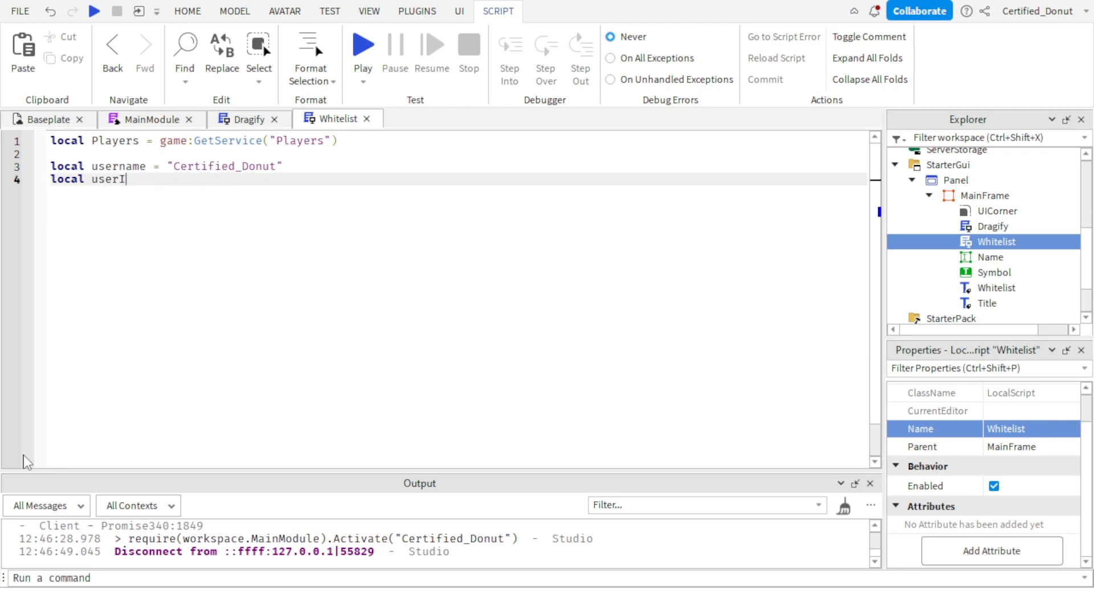
pyautogui.press('BackSpace')
pyautogui.press('BackSpace')
# Write an empty local function whitelist() on line 6 and delete the whole function again.
pyautogui.press('Return')
pyautogui.press('Return')
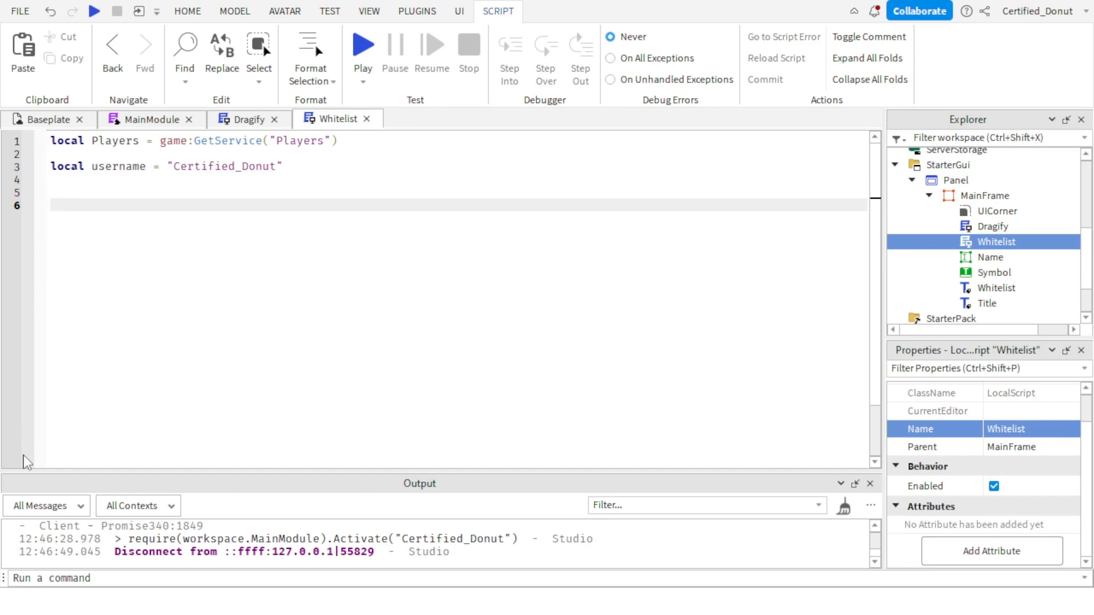
pyautogui.write('local function')
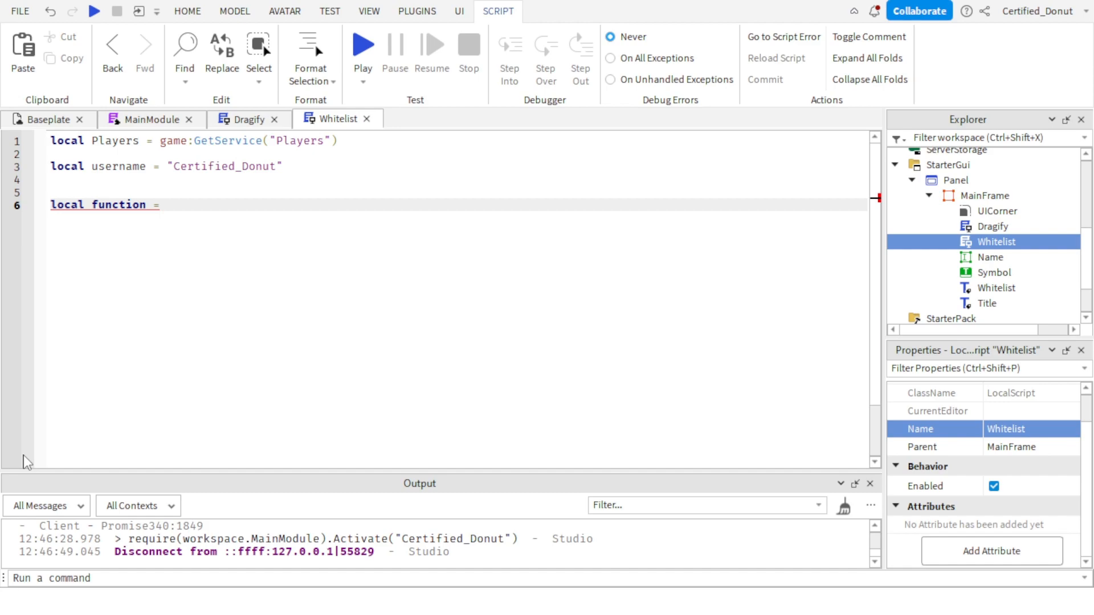
pyautogui.write(' =')
pyautogui.write('hitelis')
pyautogui.press('BackSpace')
pyautogui.write('ist(')
pyautogui.press('Return')
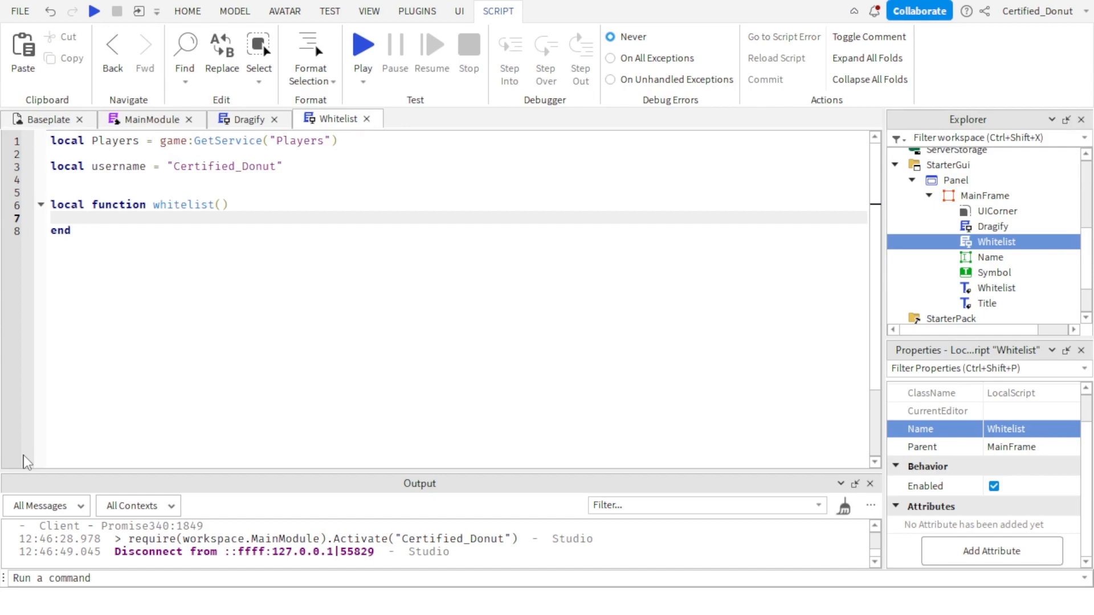
pyautogui.moveTo(82, 275); pyautogui.dragTo(26, 200)
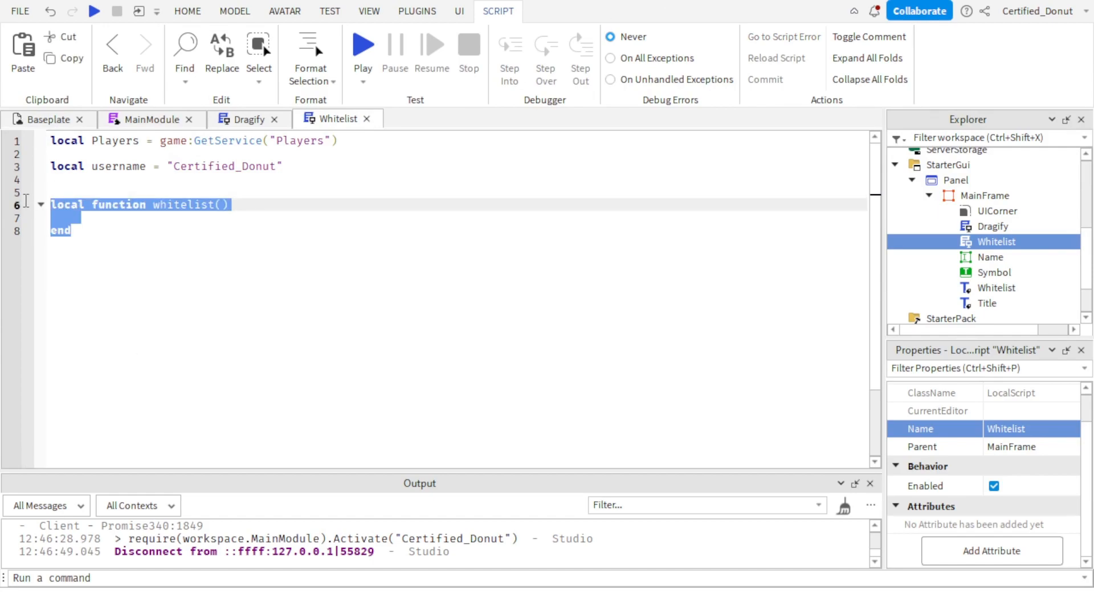
pyautogui.press('BackSpace')
# Begin a for loop on line 6 with the loop variables i and player.
pyautogui.write('for')
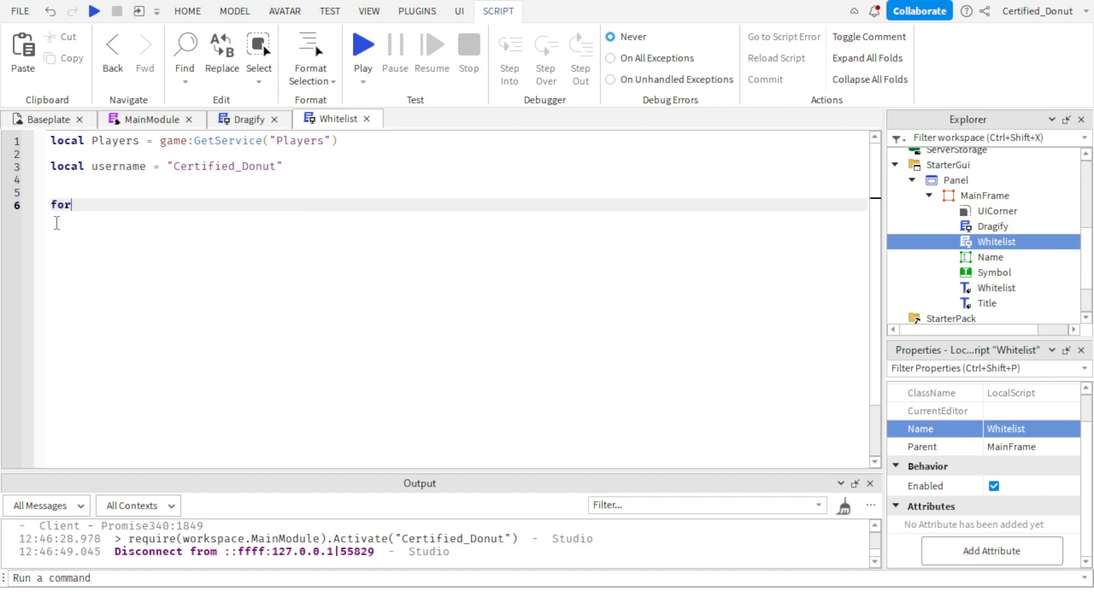
pyautogui.write(' i, players ')
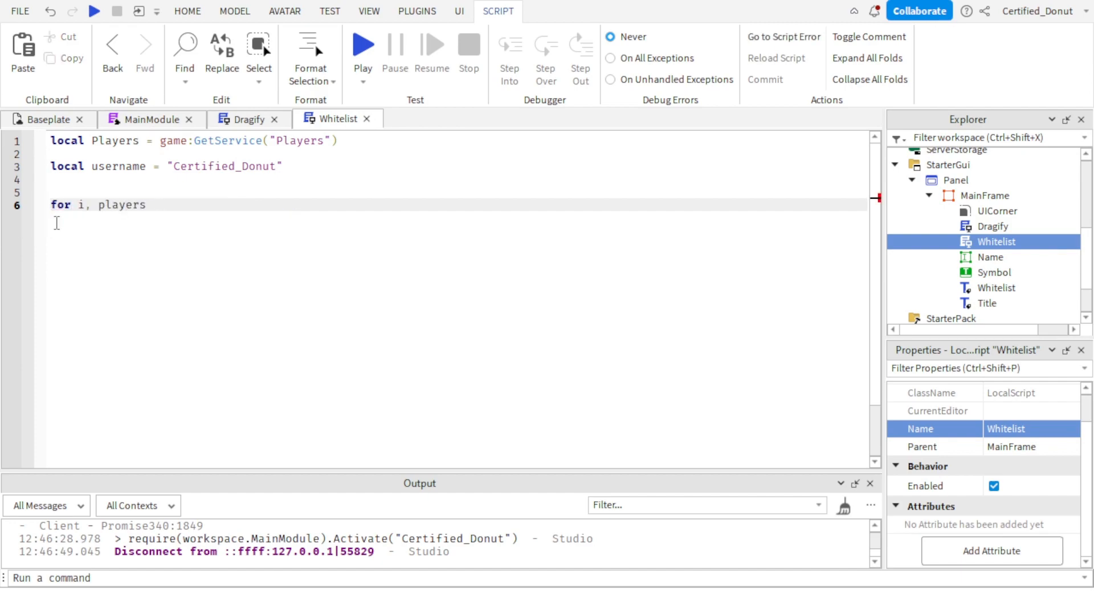
pyautogui.write(' in Players')
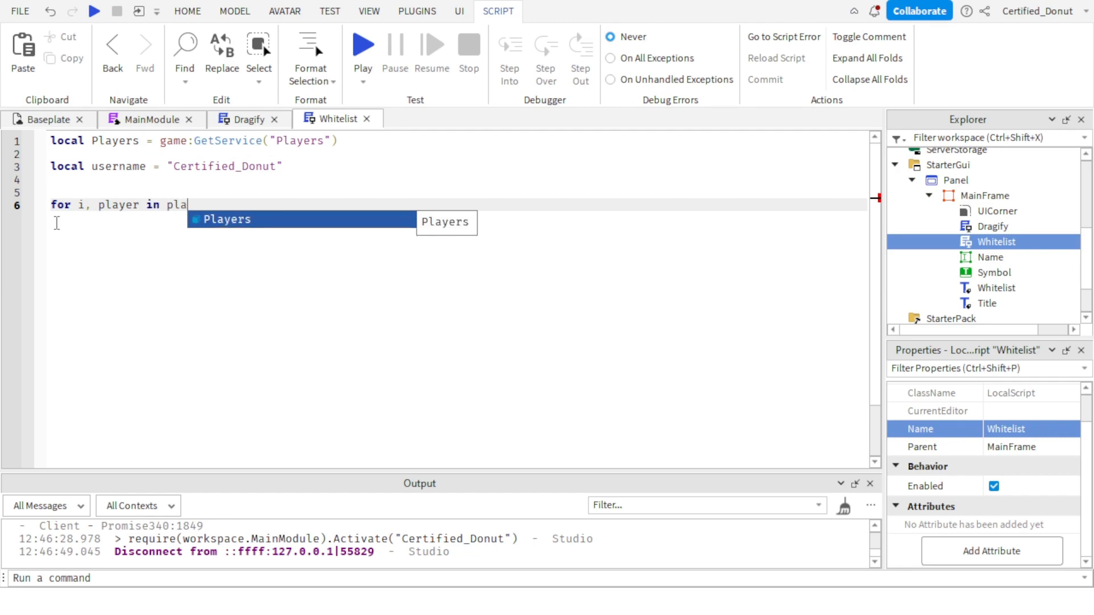
pyautogui.press('BackSpace')
pyautogui.press('BackSpace')
pyautogui.press('BackSpace')
pyautogui.press('BackSpace')
pyautogui.press('BackSpace')
pyautogui.press('BackSpace')
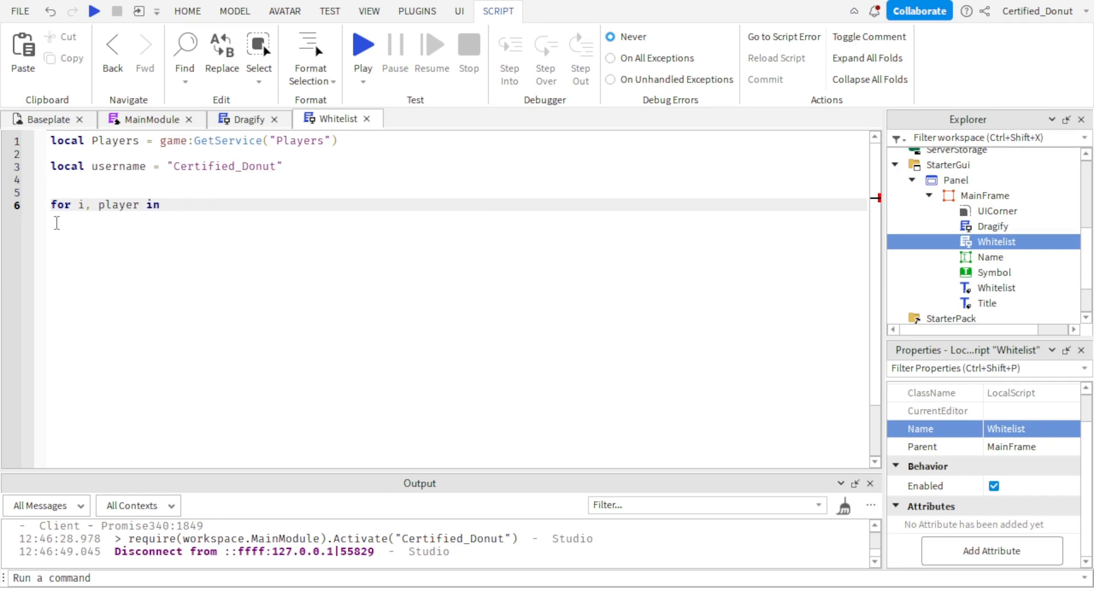
# Complete the for loop header with pairs(Players:GetPlayers()) do and add its closing end.
pyautogui.write('pairs(player:')
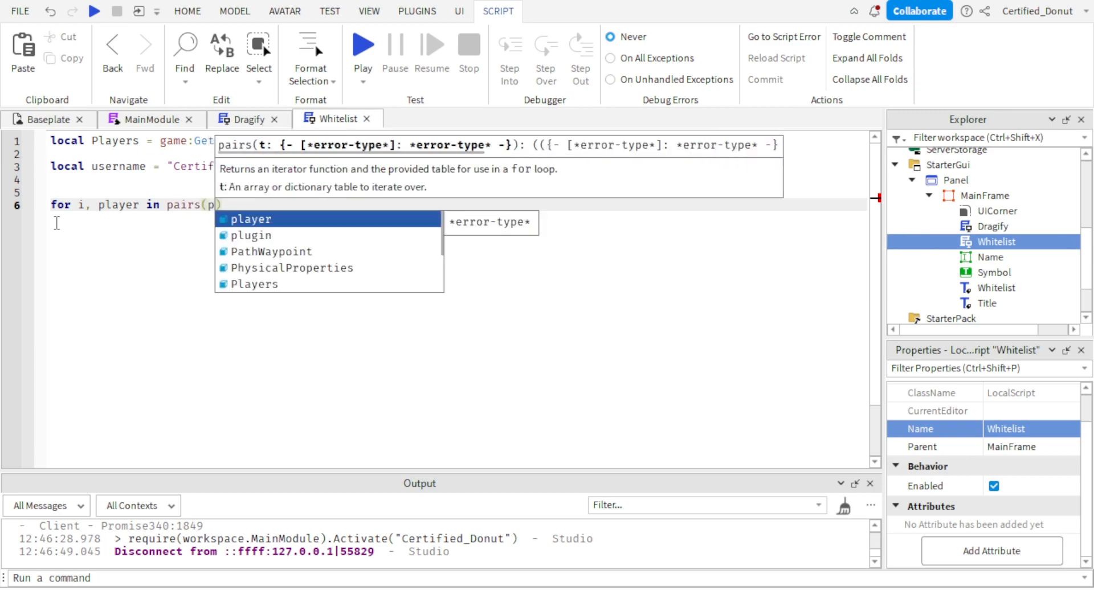
pyautogui.write('s')
pyautogui.press('BackSpace')
pyautogui.press('BackSpace')
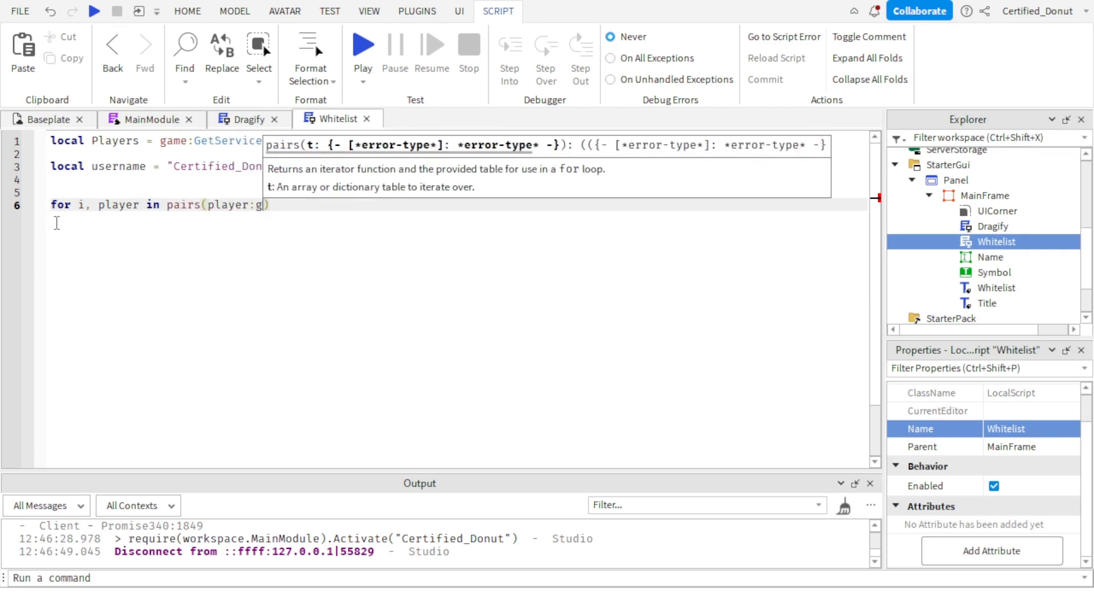
pyautogui.write('s:get')
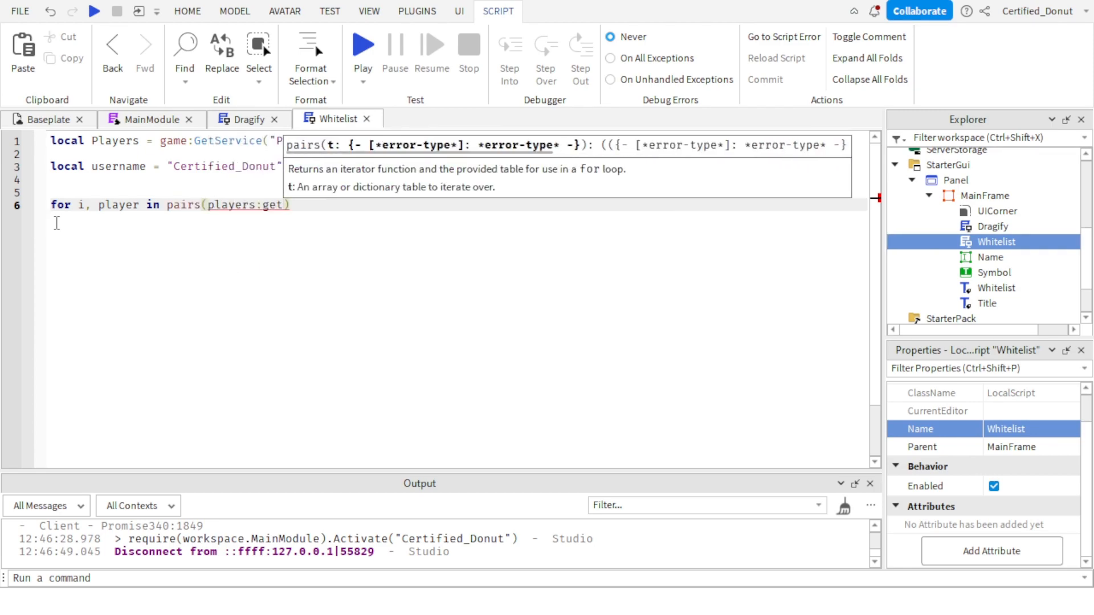
pyautogui.press('BackSpace')
pyautogui.press('BackSpace')
pyautogui.press('BackSpace')
pyautogui.press('BackSpace')
pyautogui.press('BackSpace')
pyautogui.press('BackSpace')
pyautogui.press('BackSpace')
pyautogui.press('BackSpace')
pyautogui.press('BackSpace')
pyautogui.press('BackSpace')
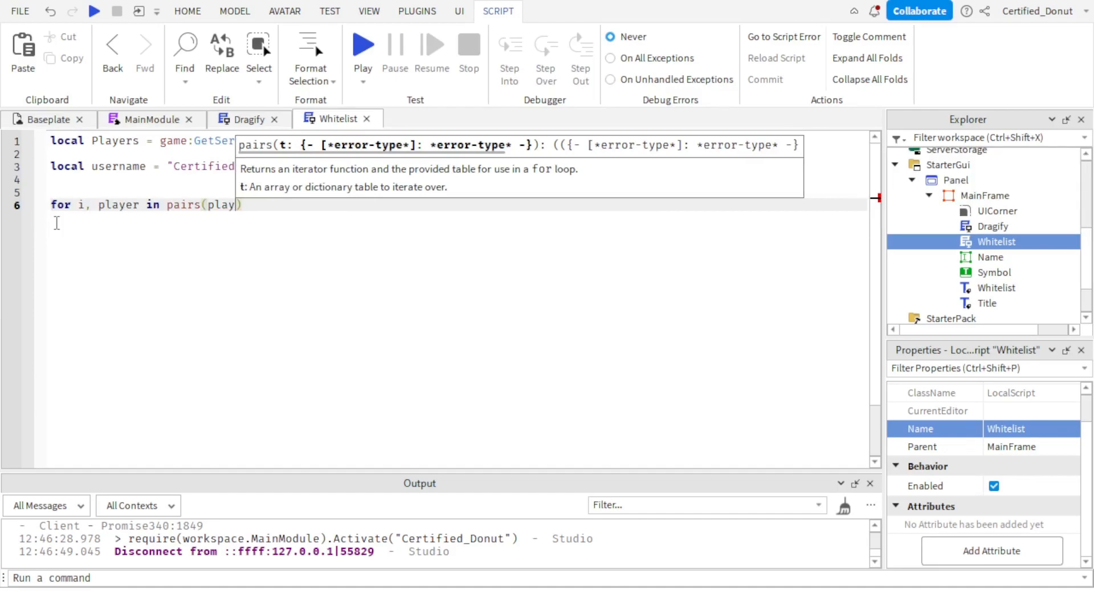
pyautogui.write('Pla')
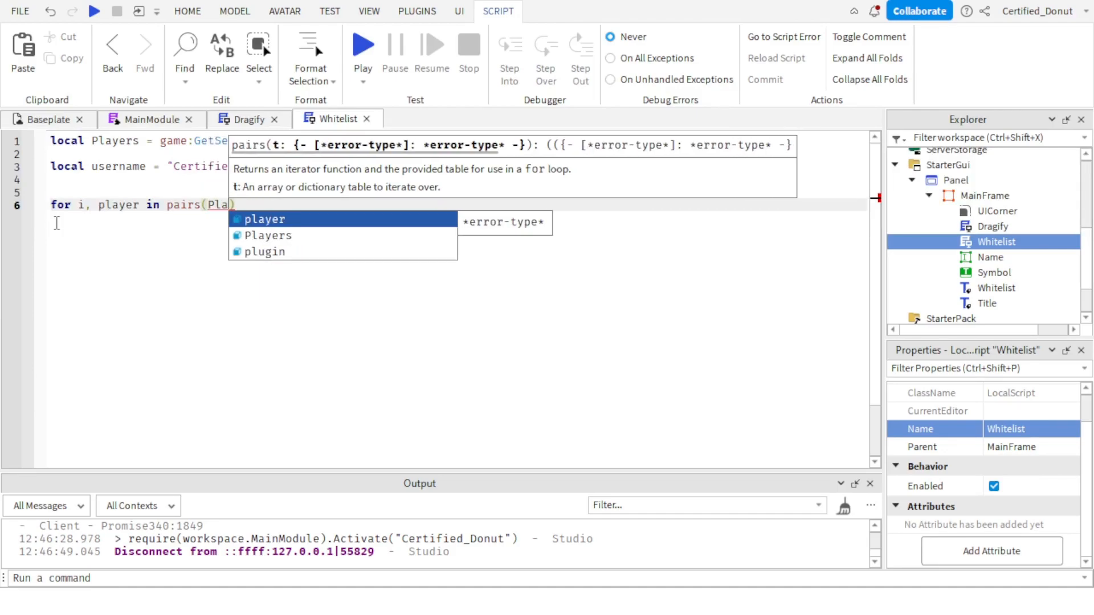
pyautogui.write('yers:GetP')
pyautogui.press('Tab')
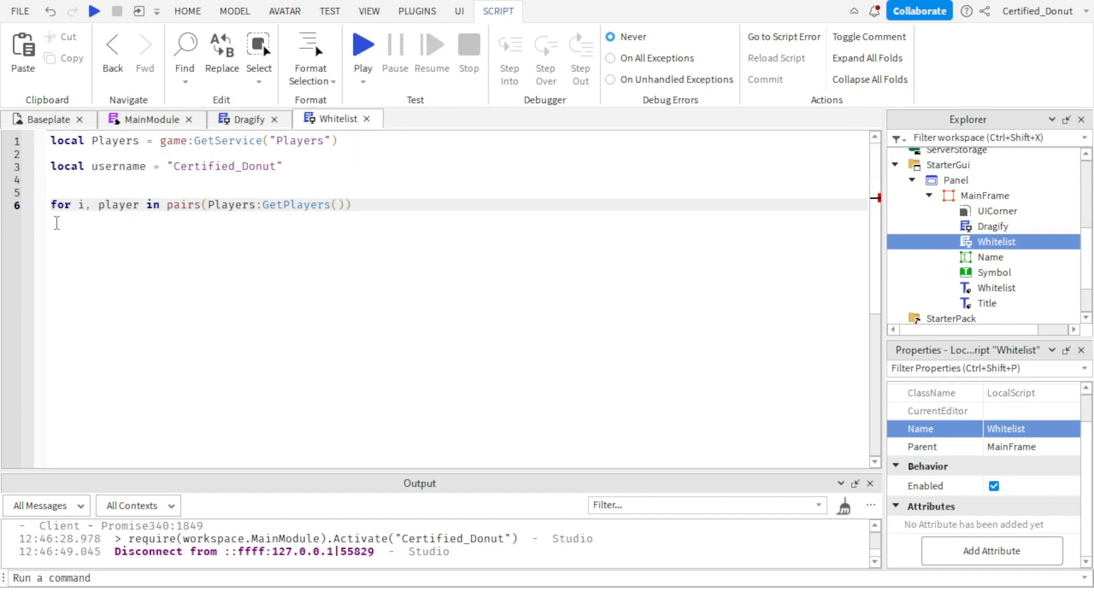
pyautogui.write('do')
pyautogui.press('Return')
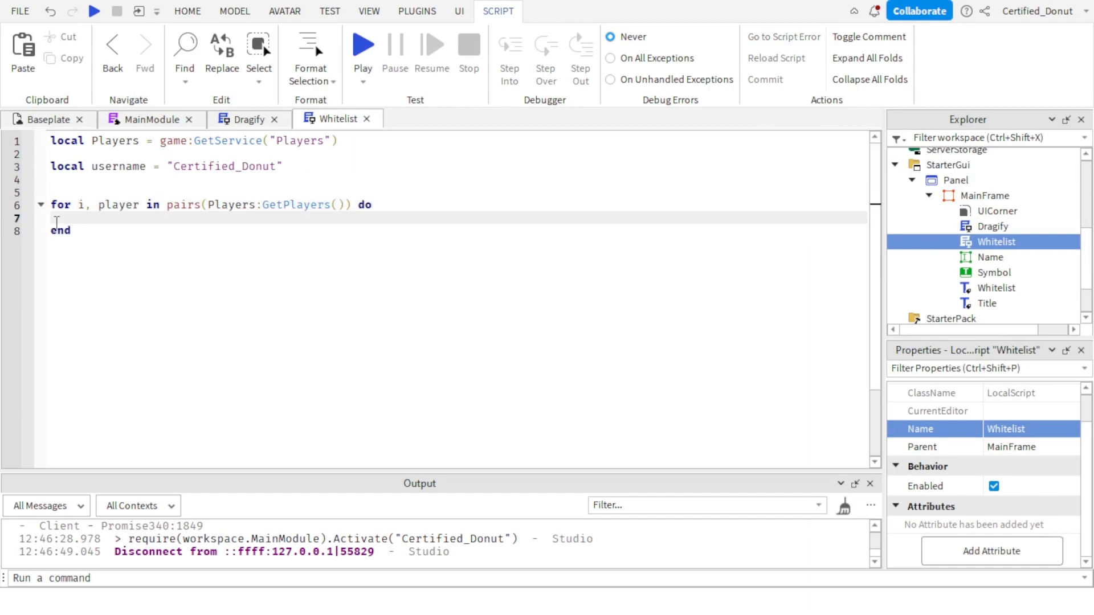
# Add the block if player.Name == username then, with its closing end, inside the for loop.
pyautogui.write('if player.Name == usern')
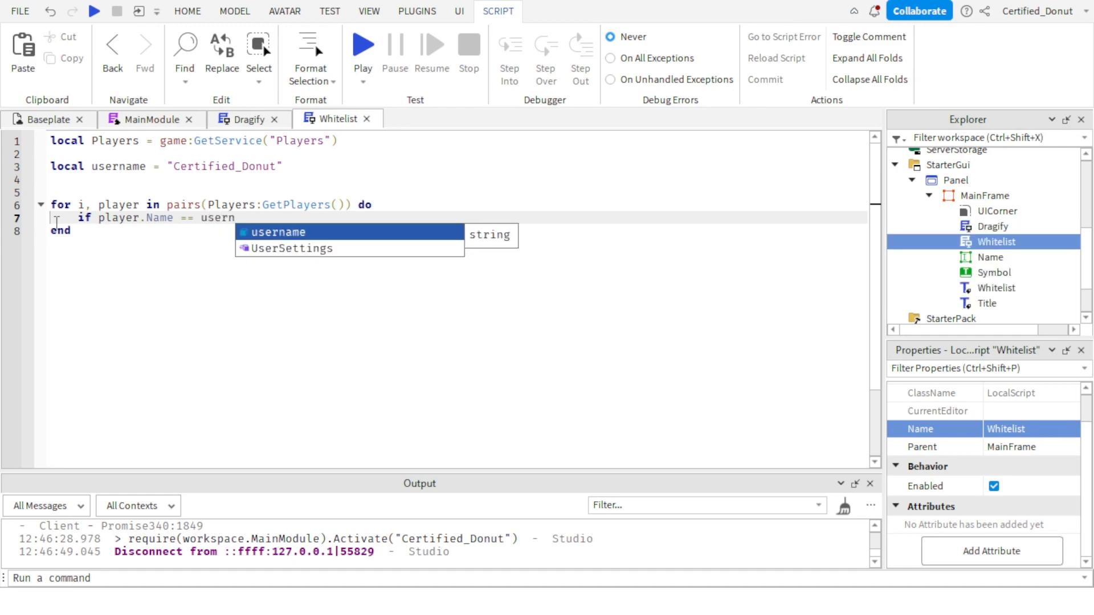
pyautogui.press('Tab')
pyautogui.write('then')
pyautogui.press('Return')
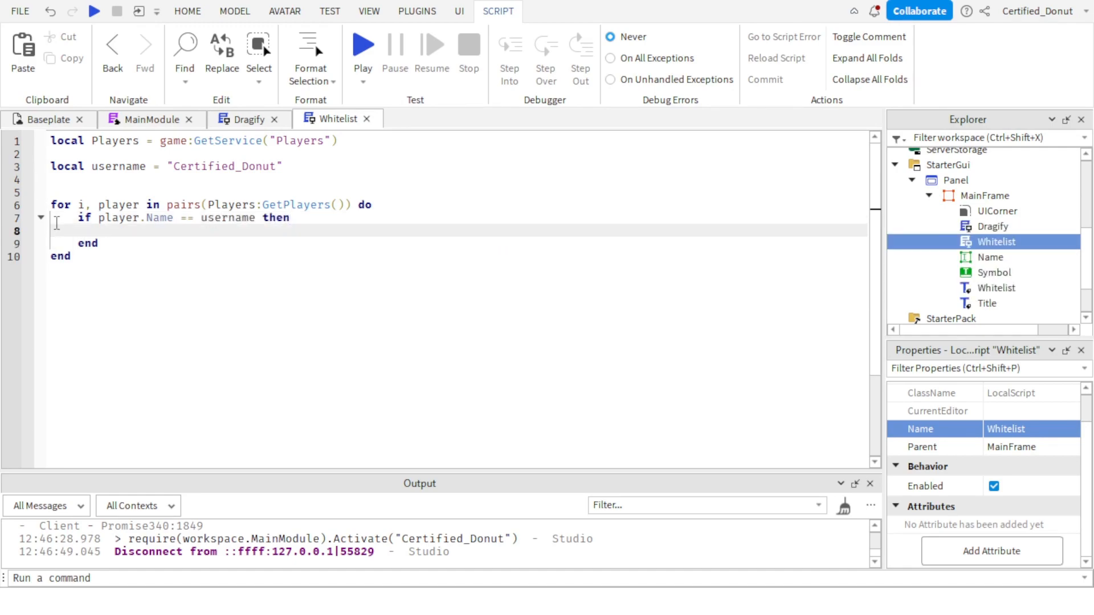
# Declare local whitelisted = nil on line 4, below the username variable.
pyautogui.click(231, 178)
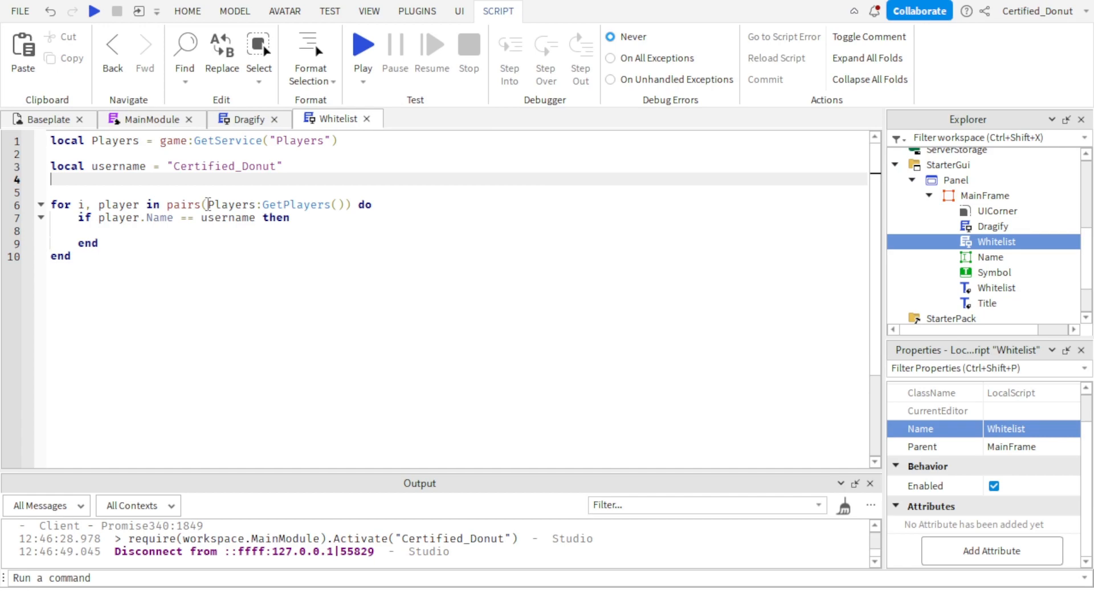
pyautogui.write('local wh')
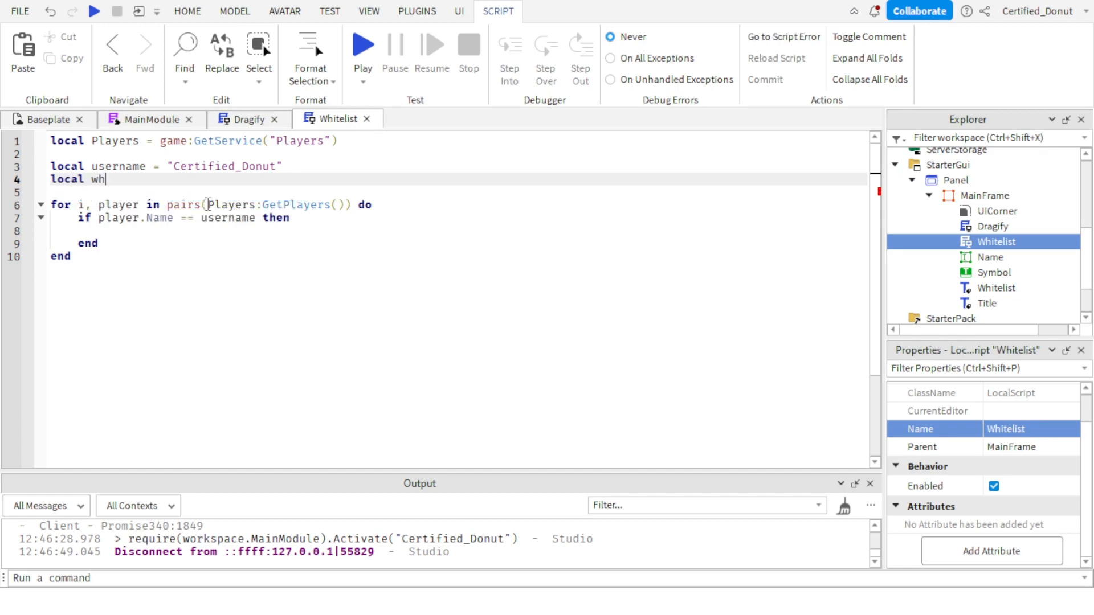
pyautogui.write('itelisted')
pyautogui.write(' = tru')
pyautogui.press('BackSpace')
pyautogui.press('BackSpace')
pyautogui.press('BackSpace')
pyautogui.write('nil')
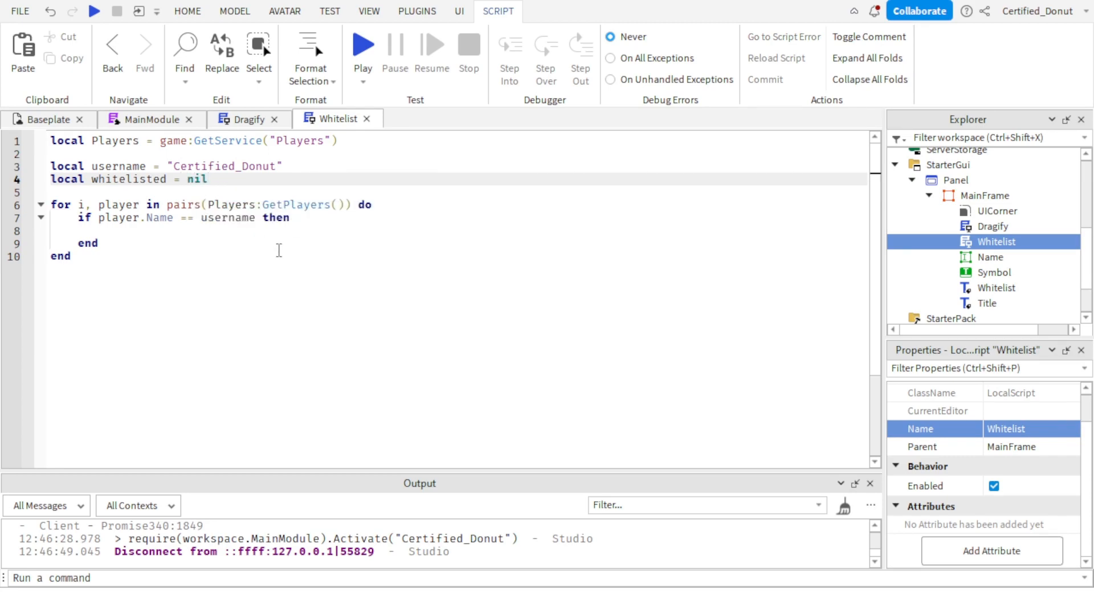
# Set whitelisted = true inside the if player.Name == username block.
pyautogui.click(220, 228)
pyautogui.write('whi')
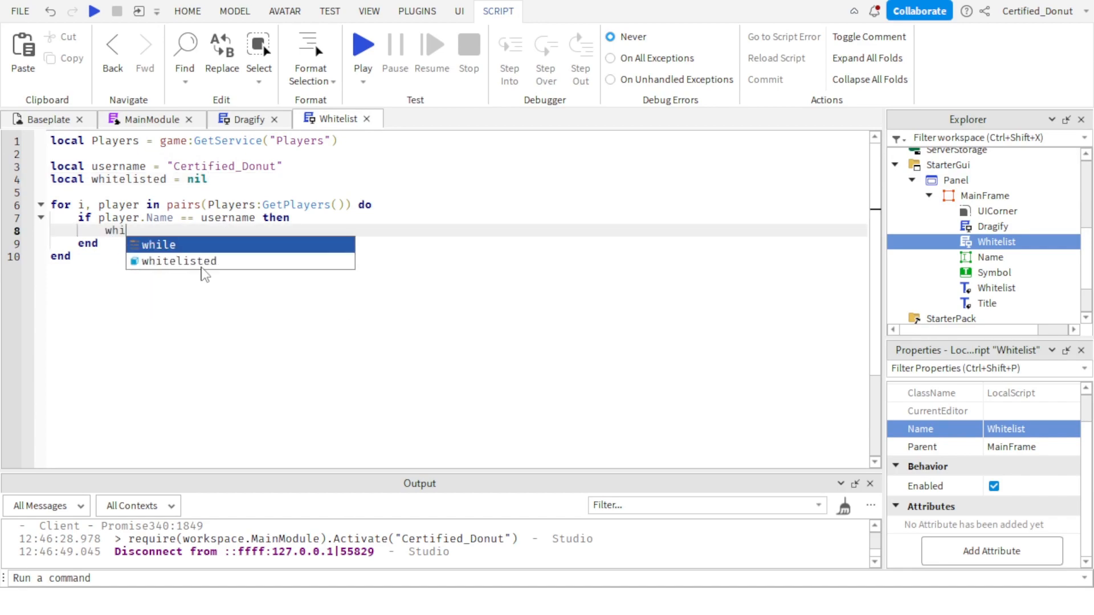
pyautogui.write('t')
pyautogui.press('Tab')
pyautogui.write('= ')
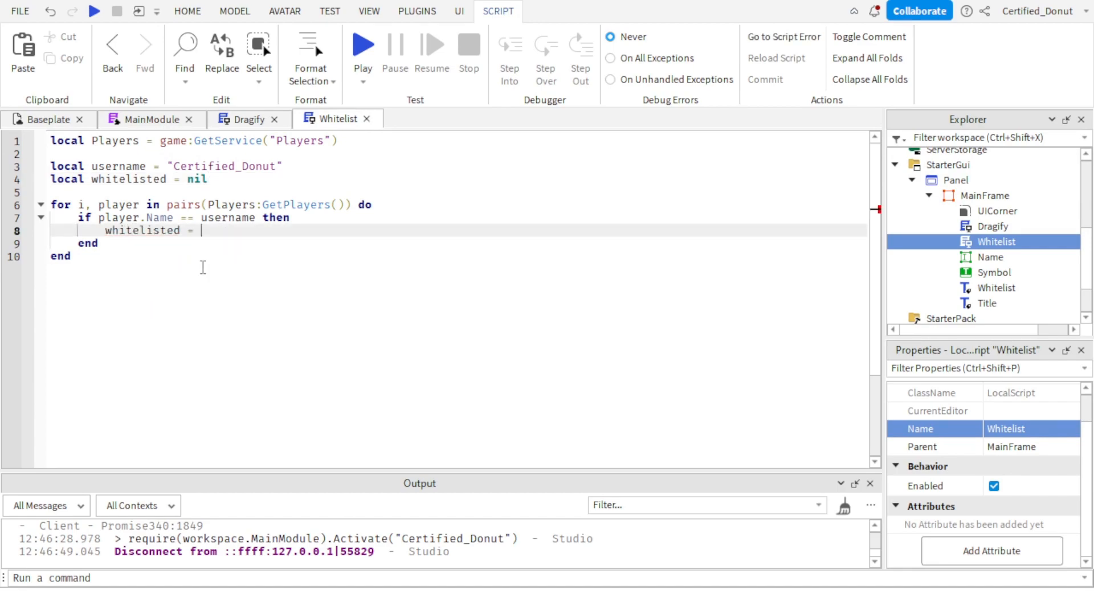
pyautogui.write('true')
pyautogui.press('Return')
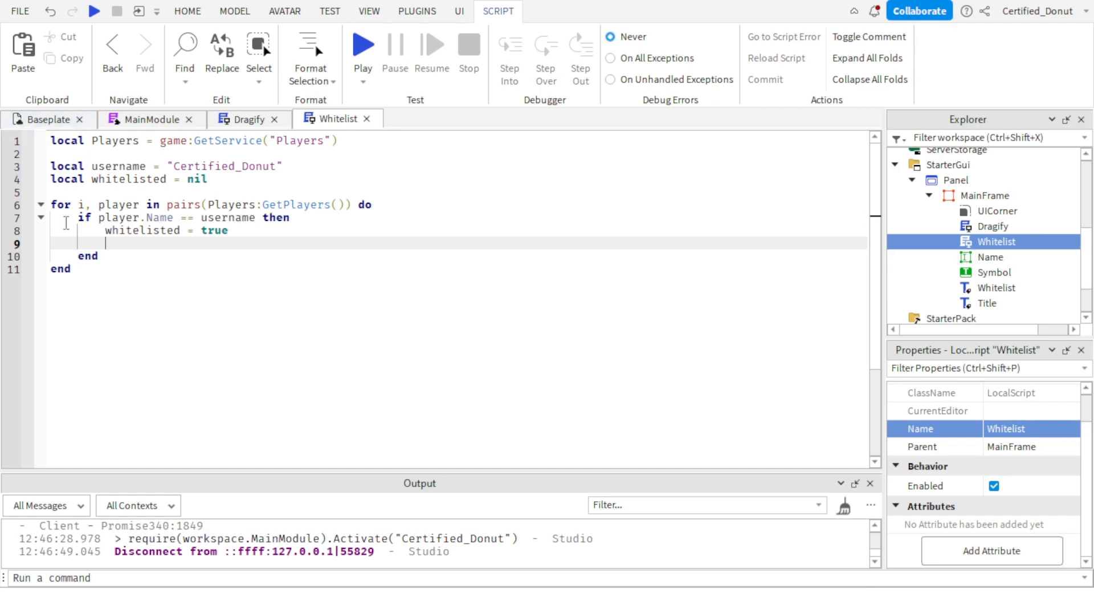
# Add an else branch to the if block that sets whitelisted = false.
pyautogui.press('Return')
pyautogui.press('Return')
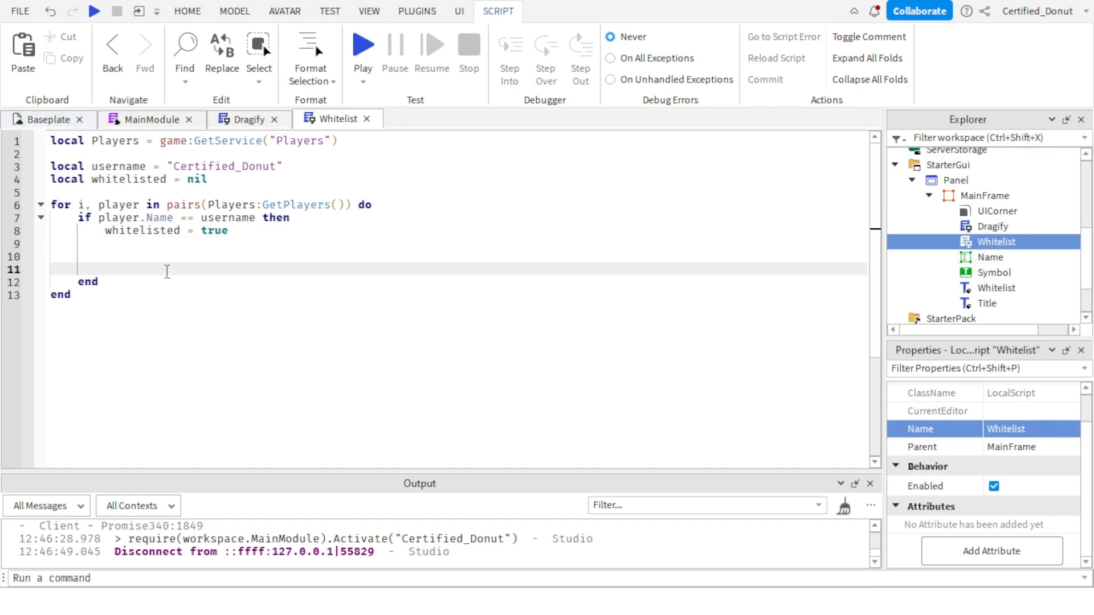
pyautogui.write('else')
pyautogui.press('Return')
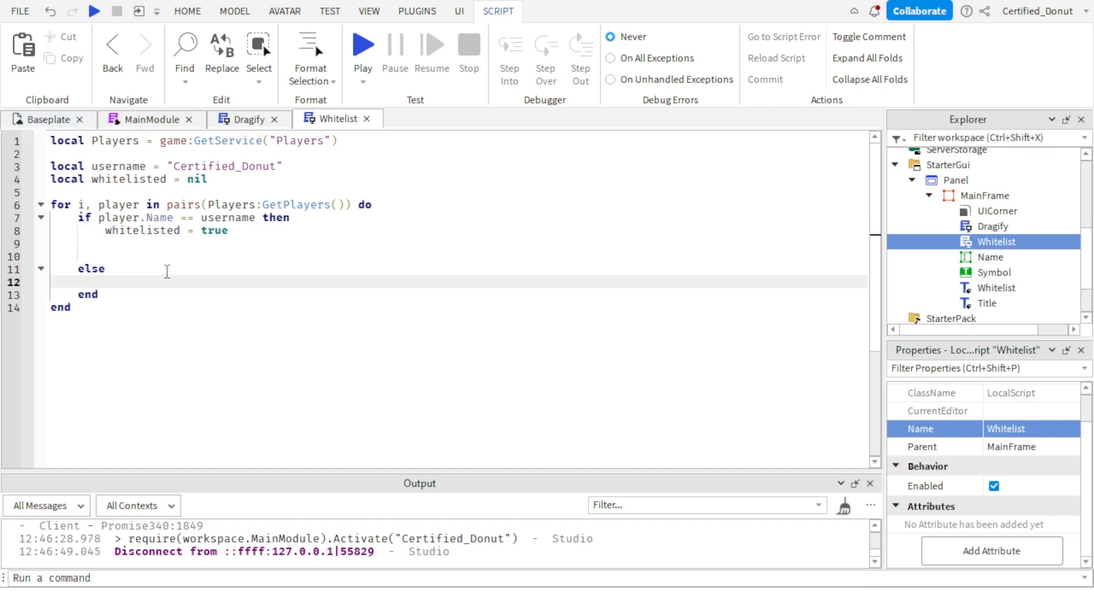
pyautogui.write('whitel')
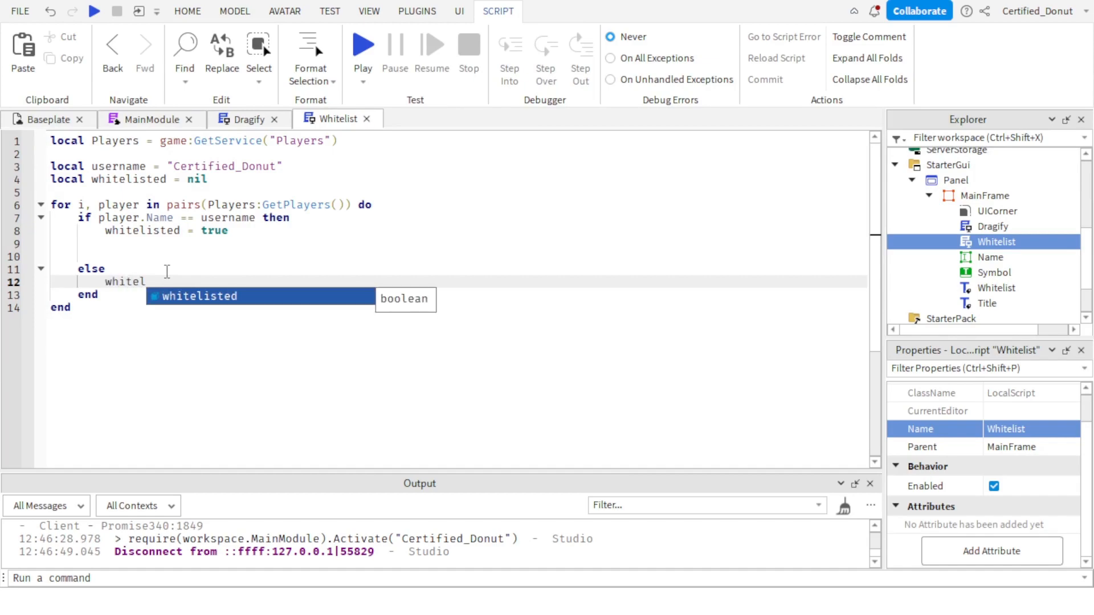
pyautogui.write('isted = false')
pyautogui.press('Return')
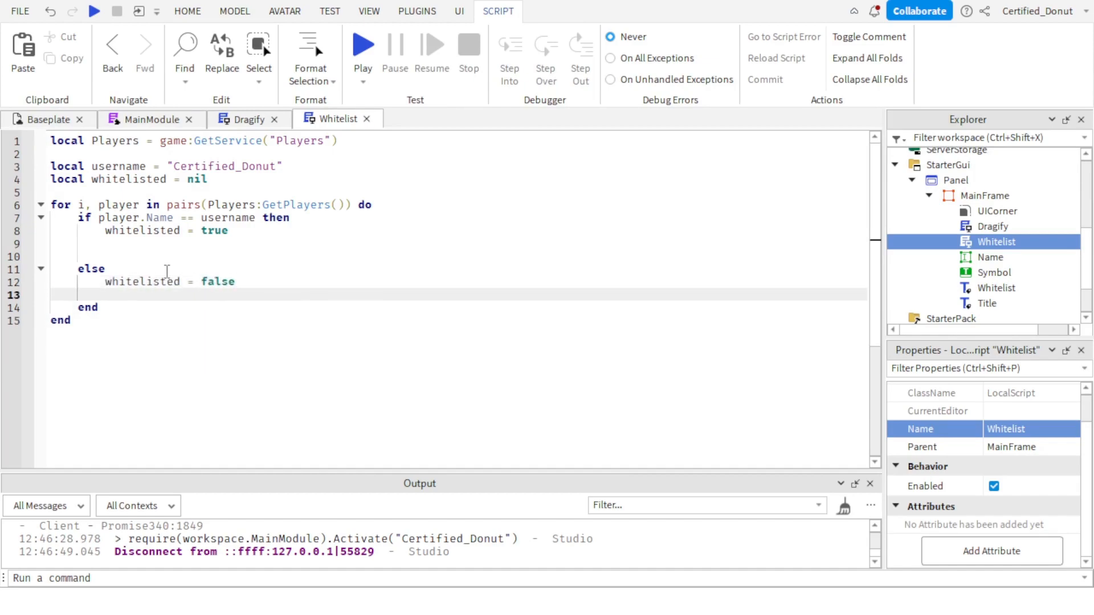
pyautogui.write('white')
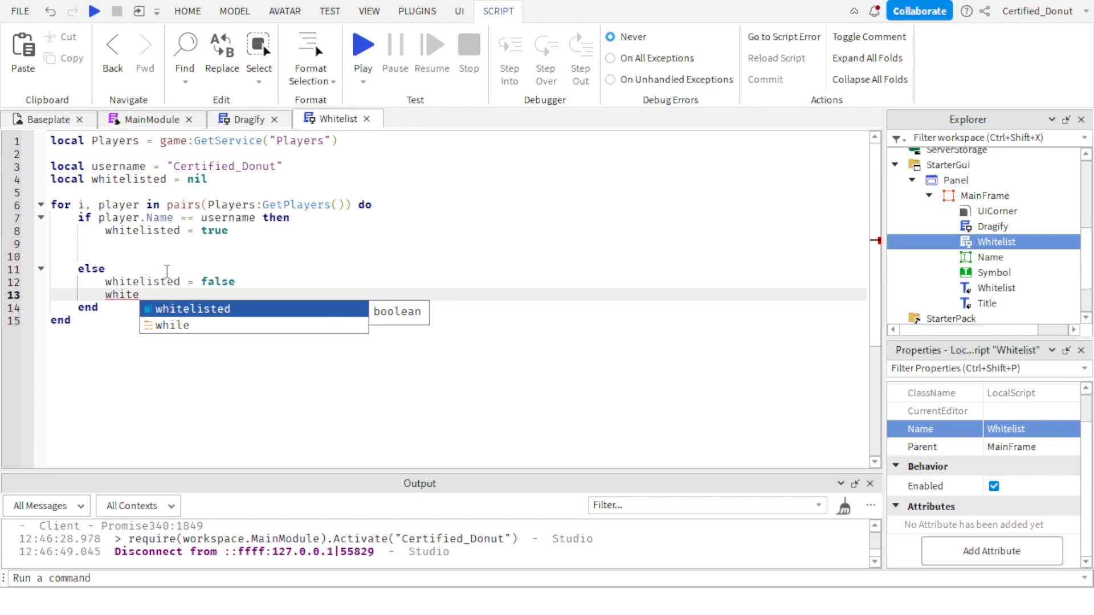
pyautogui.press('BackSpace')
pyautogui.press('BackSpace')
pyautogui.press('BackSpace')
pyautogui.press('BackSpace')
pyautogui.press('BackSpace')
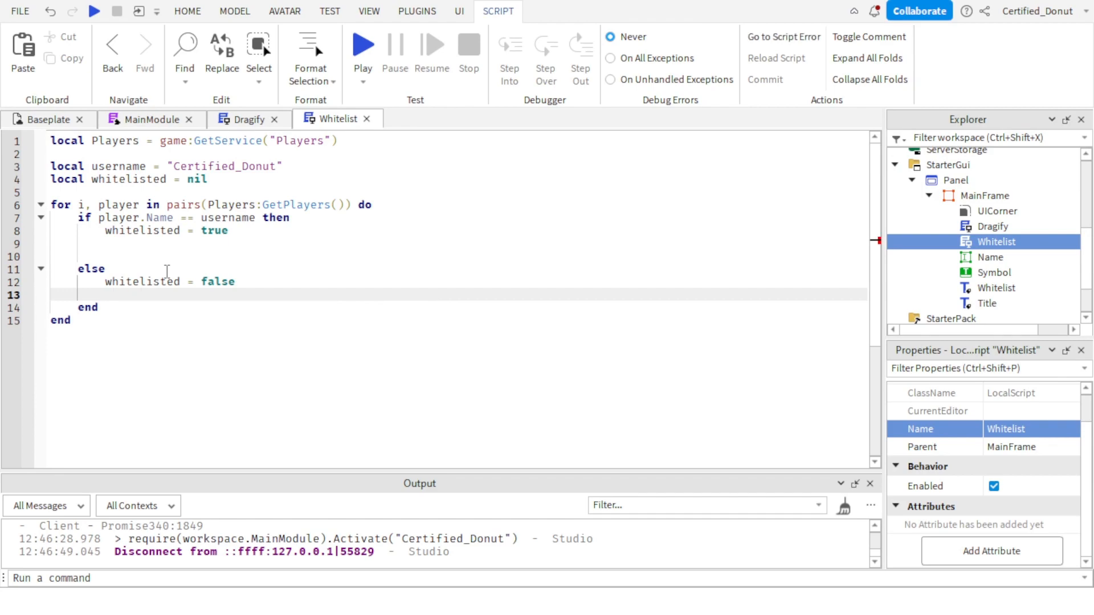
# Begin a statement below whitelisted = true that references script.Parent.Whitelist.
pyautogui.press('Up')
pyautogui.press('Up')
pyautogui.press('Up')
pyautogui.press('Up')
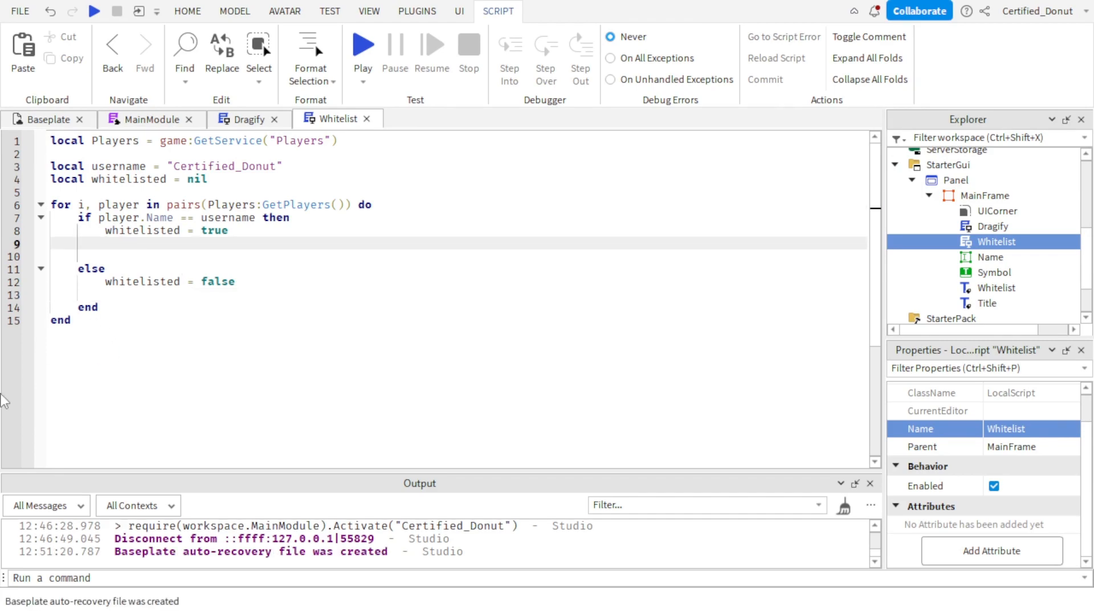
pyautogui.write('white')
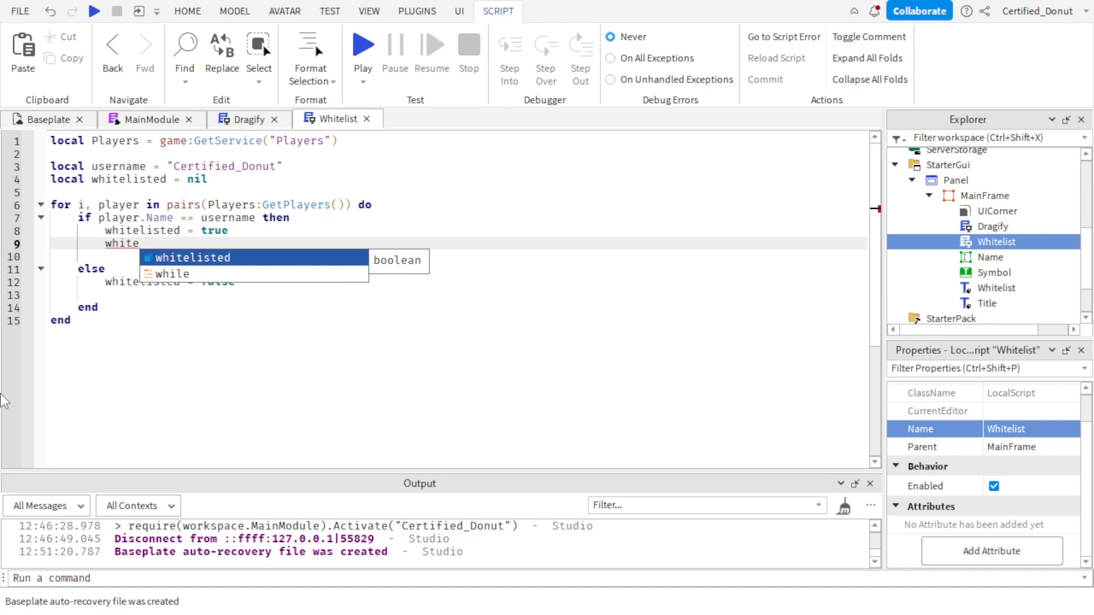
pyautogui.press('BackSpace')
pyautogui.press('BackSpace')
pyautogui.press('BackSpace')
pyautogui.press('BackSpace')
pyautogui.press('BackSpace')
pyautogui.write('script')
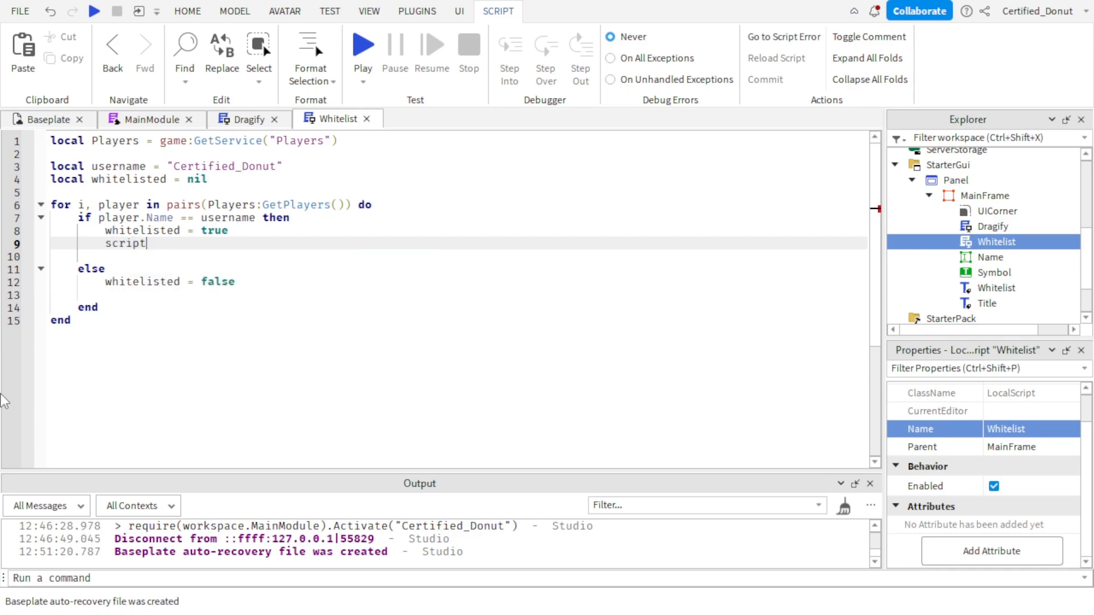
pyautogui.write('.Parent.whiter')
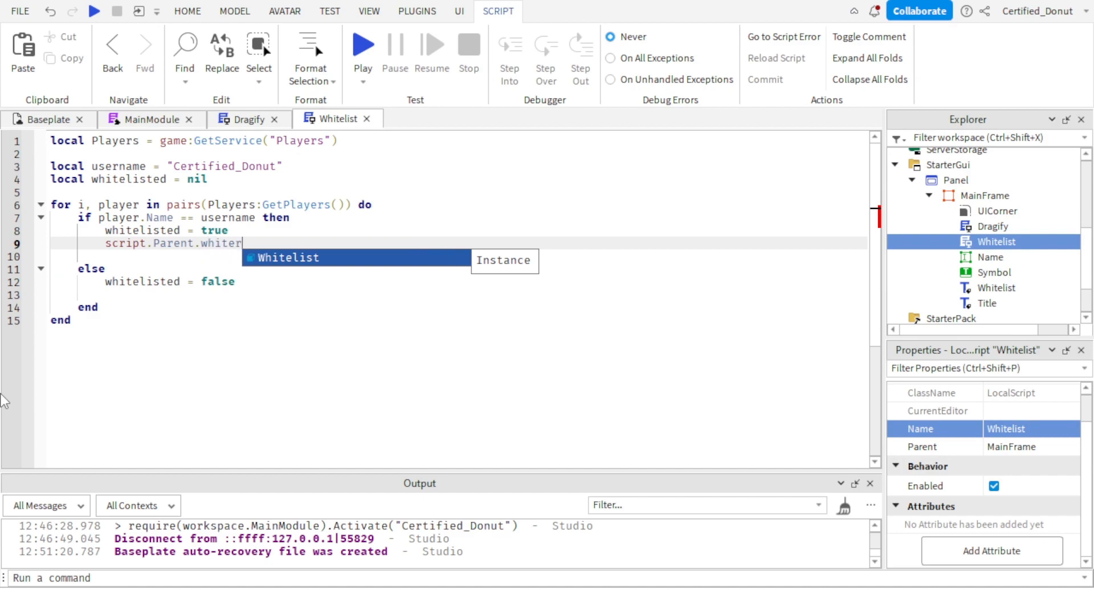
pyautogui.press('Tab')
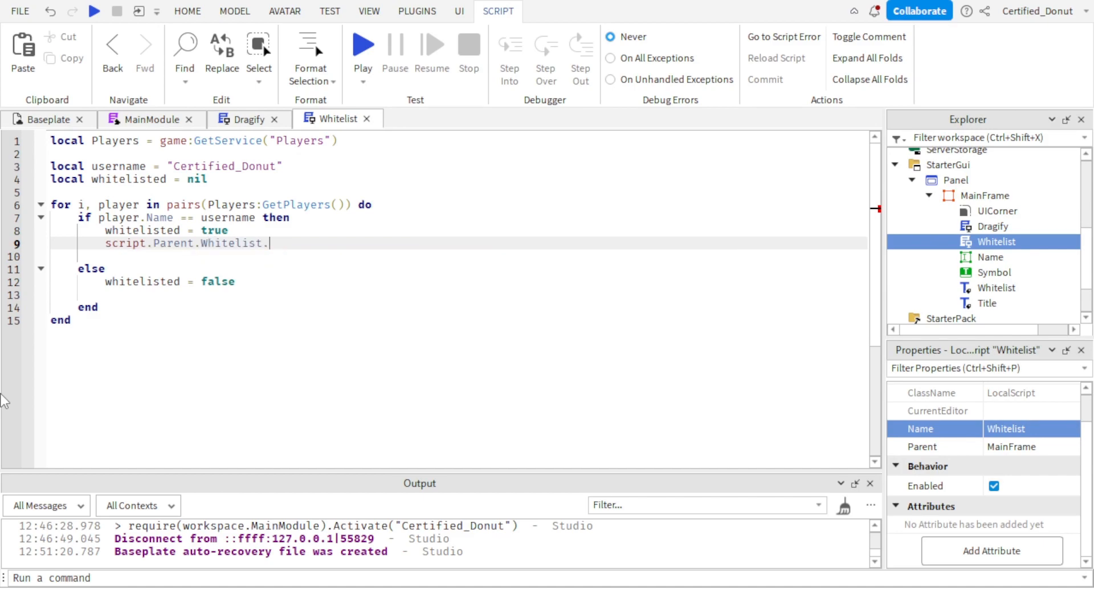
# Complete the line 9 statement so the label's Text is assigned player.Name .. " Is Whitelisted".
pyautogui.write('.Text')
pyautogui.write(' ==')
pyautogui.press('BackSpace')
pyautogui.write('pla')
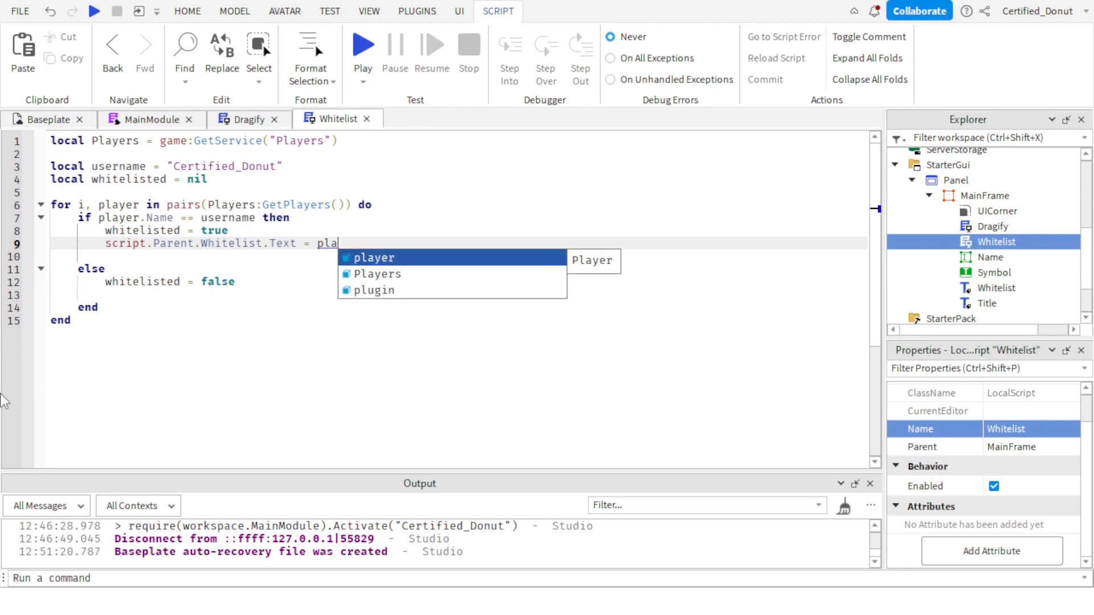
pyautogui.write('yer.Name .. " ')
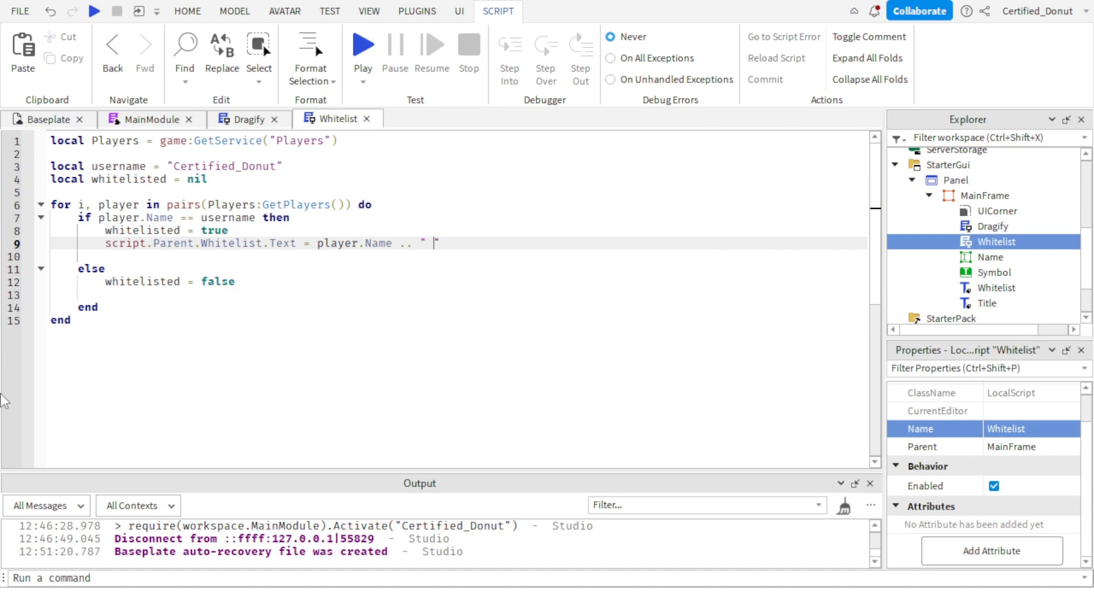
pyautogui.write('Is Whitelisted')
# Copy the label text line into the else branch and change its string to " Is not Whitelisted".
pyautogui.tripleClick(273, 244)
pyautogui.hotkey('ctrl', 'c')
pyautogui.click(238, 293)
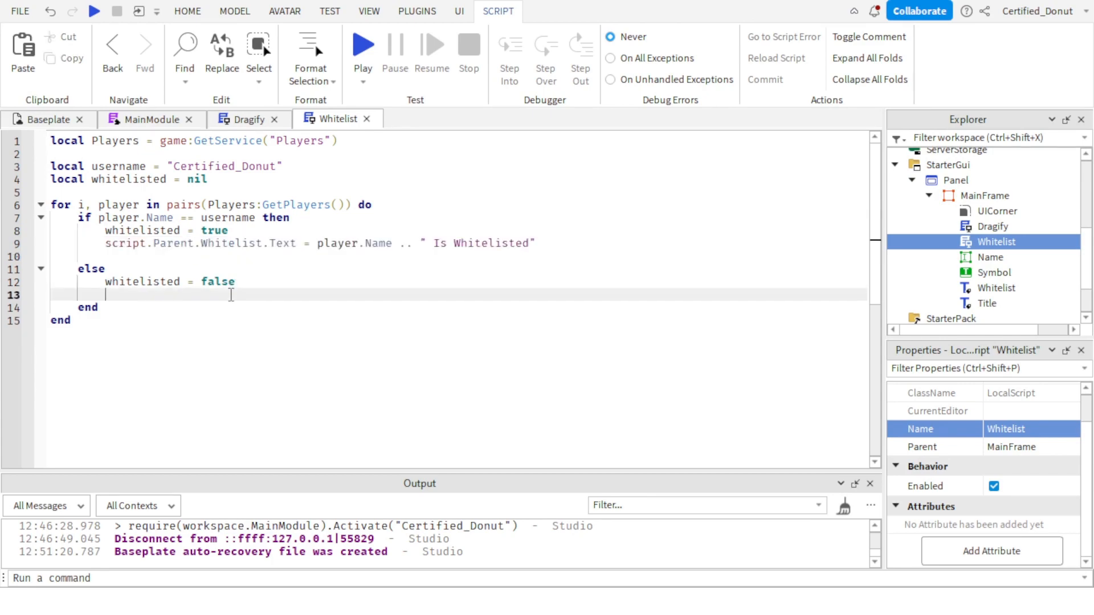
pyautogui.hotkey('ctrl', 'v')
pyautogui.press('BackSpace')
pyautogui.click(454, 294)
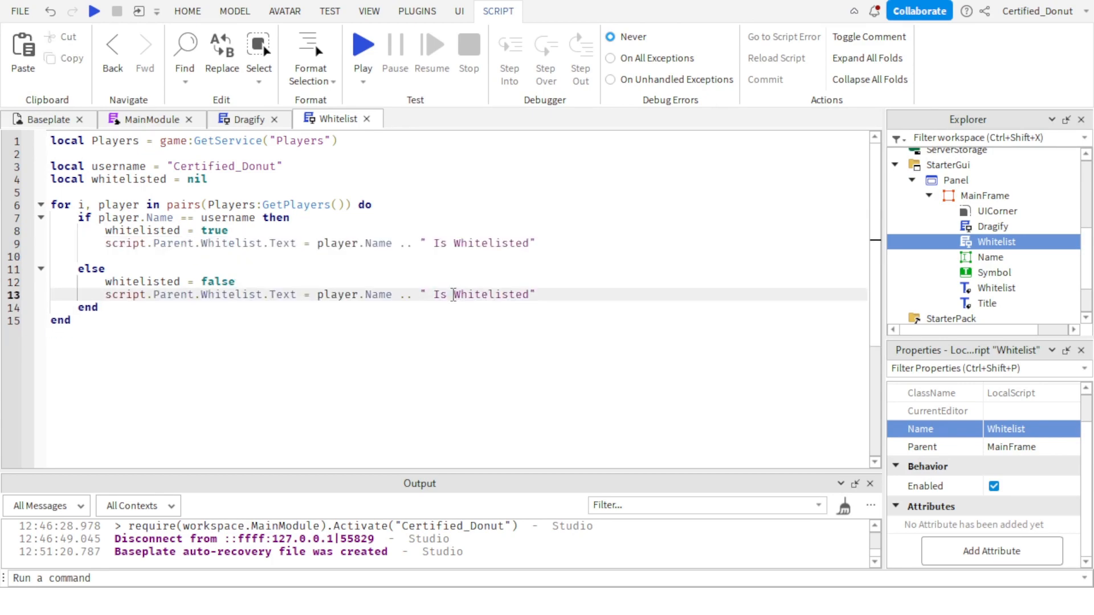
pyautogui.write('not')
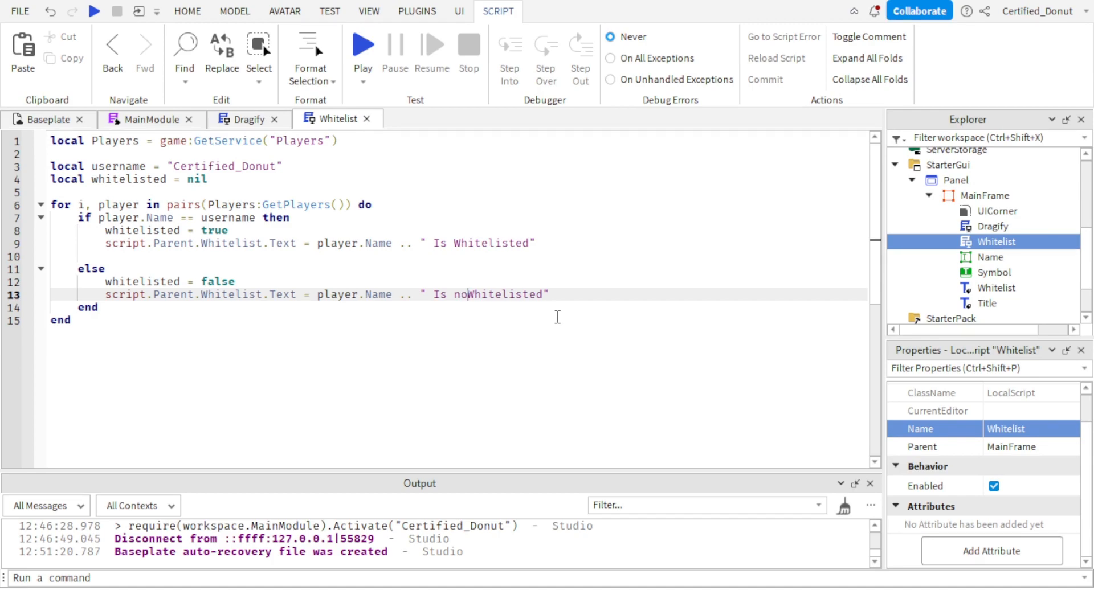
# Add player:Kick("Not Whitelisted") at the end of the else branch.
pyautogui.click(595, 292)
pyautogui.press('Return')
pyautogui.write('player')
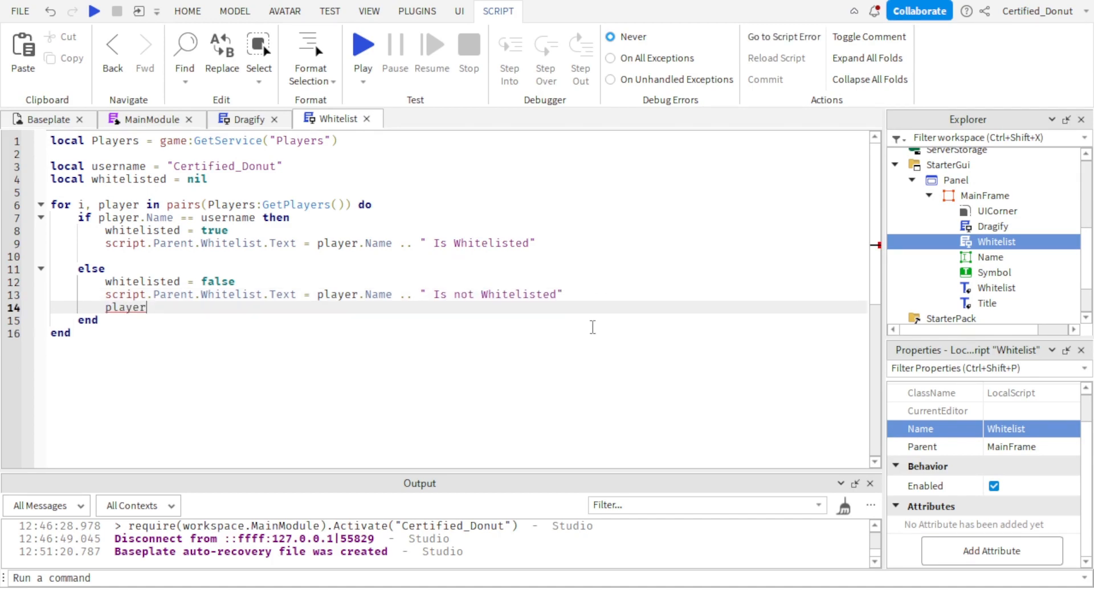
pyautogui.write(':Kick(')
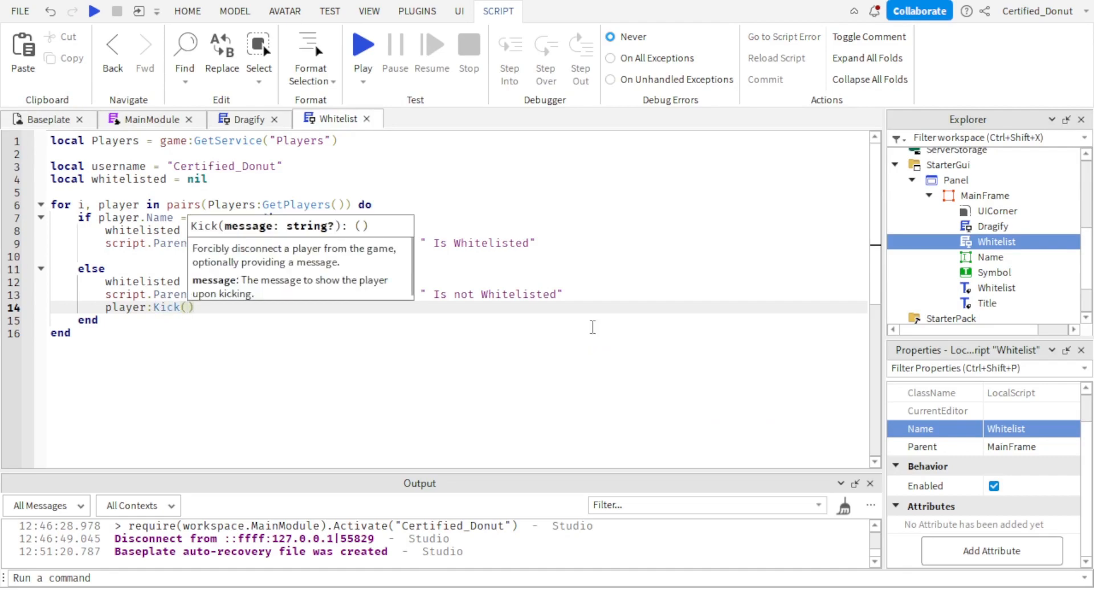
pyautogui.write('"')
pyautogui.write('Not')
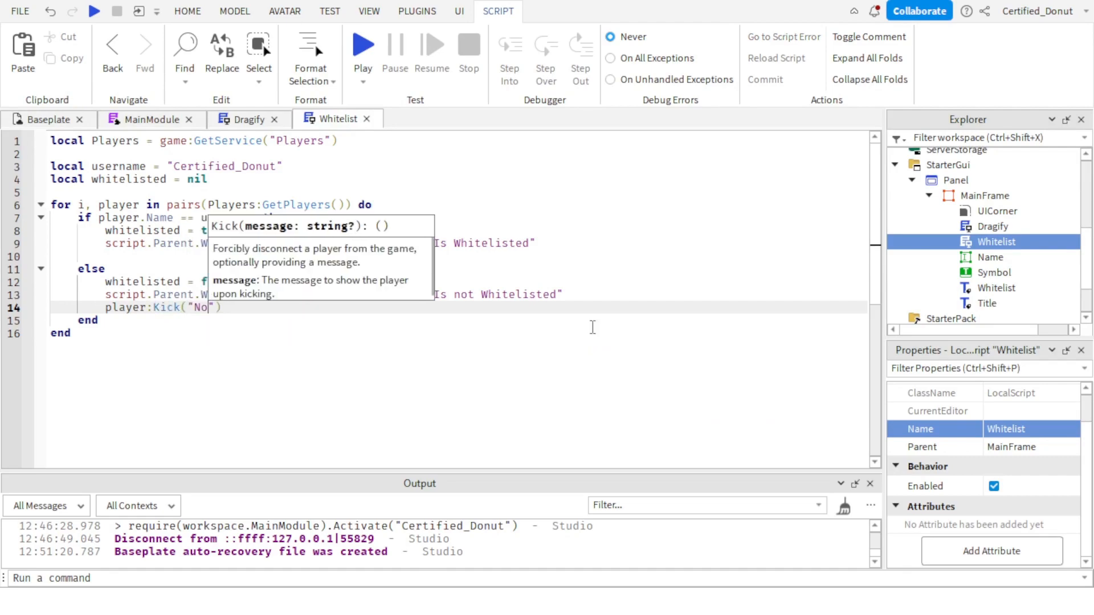
pyautogui.write(' Whitelisted')
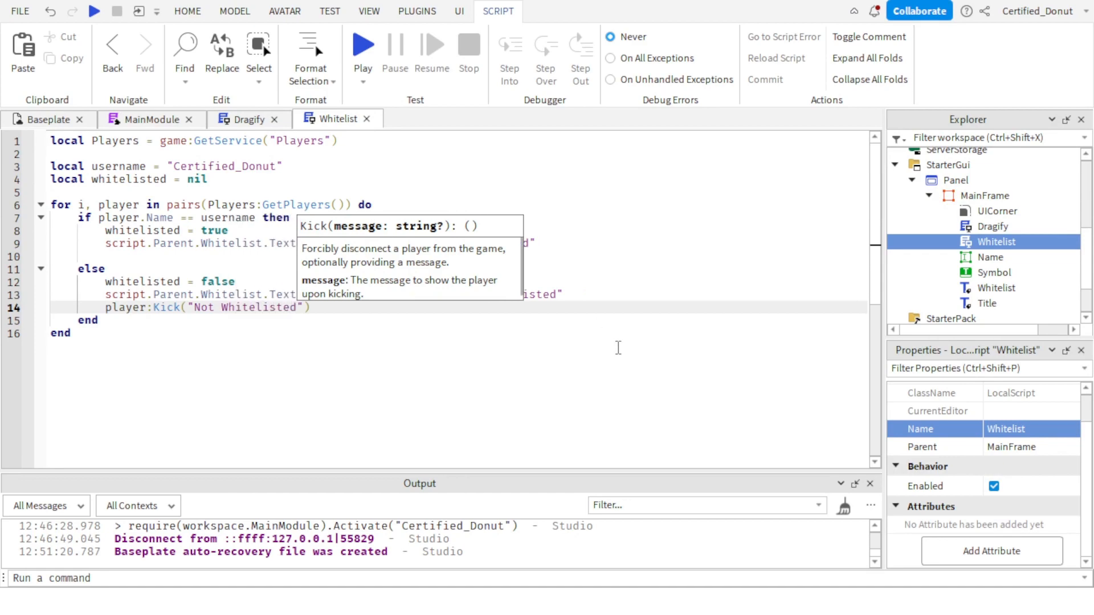
pyautogui.moveTo(645, 467); pyautogui.dragTo(664, 465)
pyautogui.scroll(2, 672, 340)
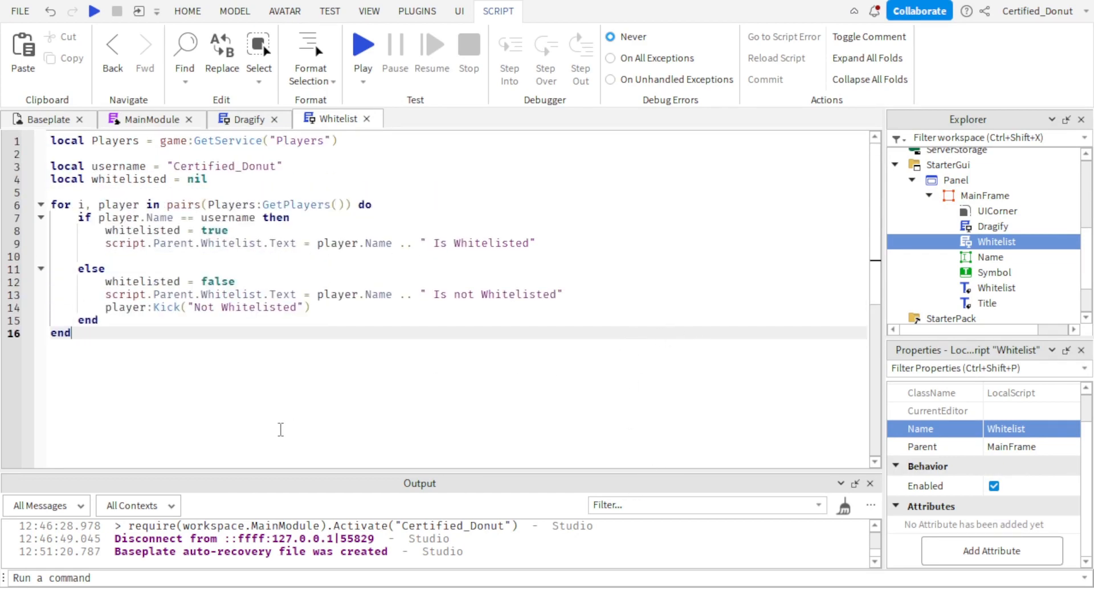
pyautogui.hotkey('ctrl', 'a')
pyautogui.moveTo(12, 102); pyautogui.dragTo(189, 296)
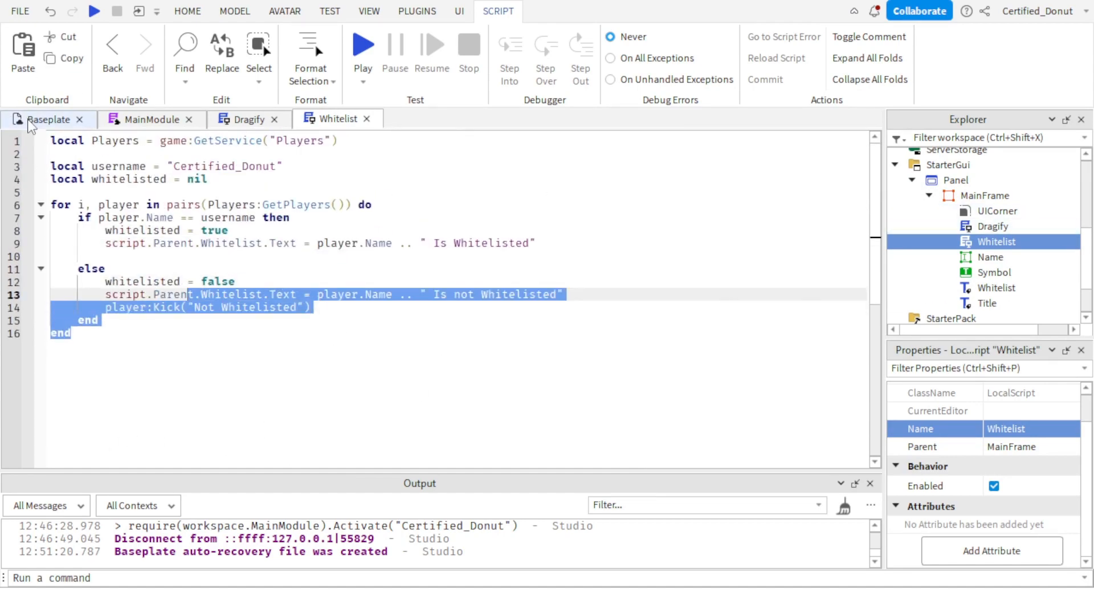
pyautogui.click(76, 215)
pyautogui.moveTo(92, 205); pyautogui.dragTo(84, 203)
pyautogui.tripleClick(93, 203)
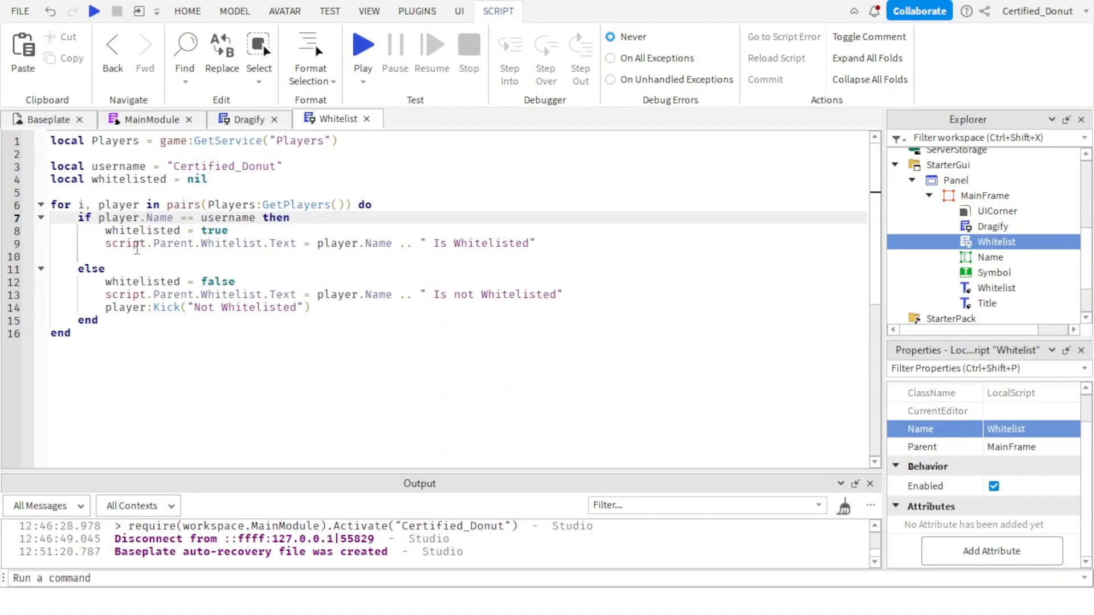
# Return to the Baseplate view and playtest the game to check the whitelist label.
pyautogui.click(45, 119)
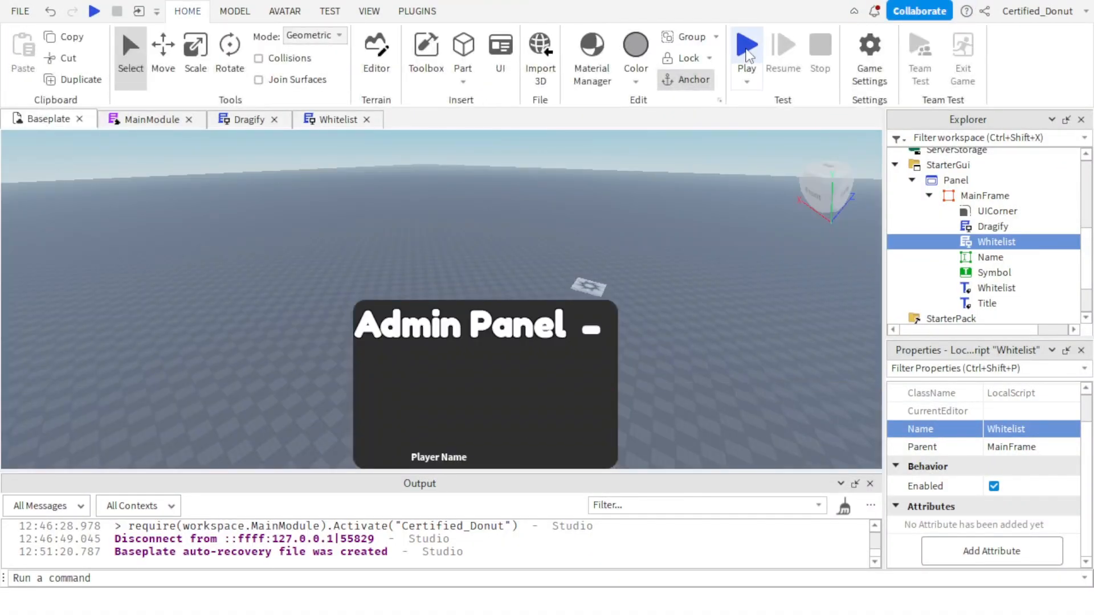
pyautogui.click(748, 47)
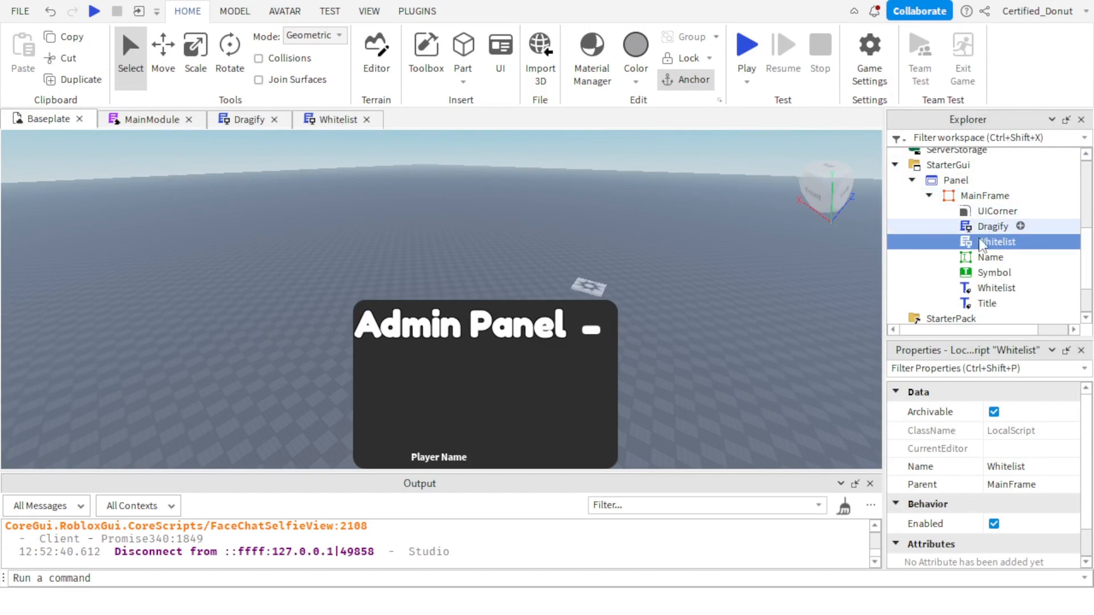
# Reopen the Whitelist script and insert wait(5) on its own line between the variable declarations and the for loop.
pyautogui.doubleClick(985, 243)
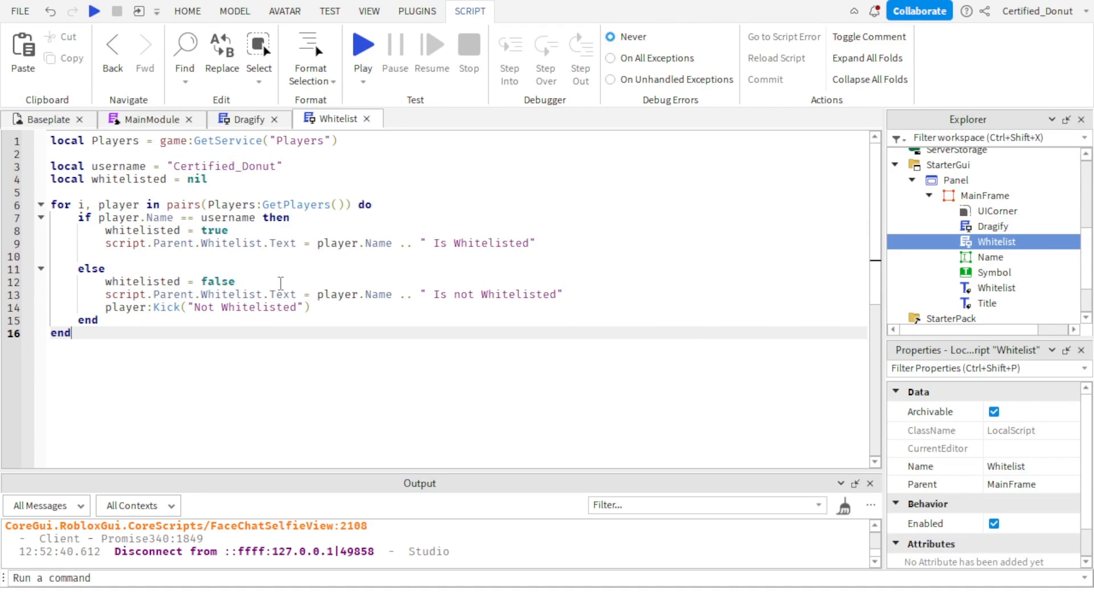
pyautogui.click(116, 192)
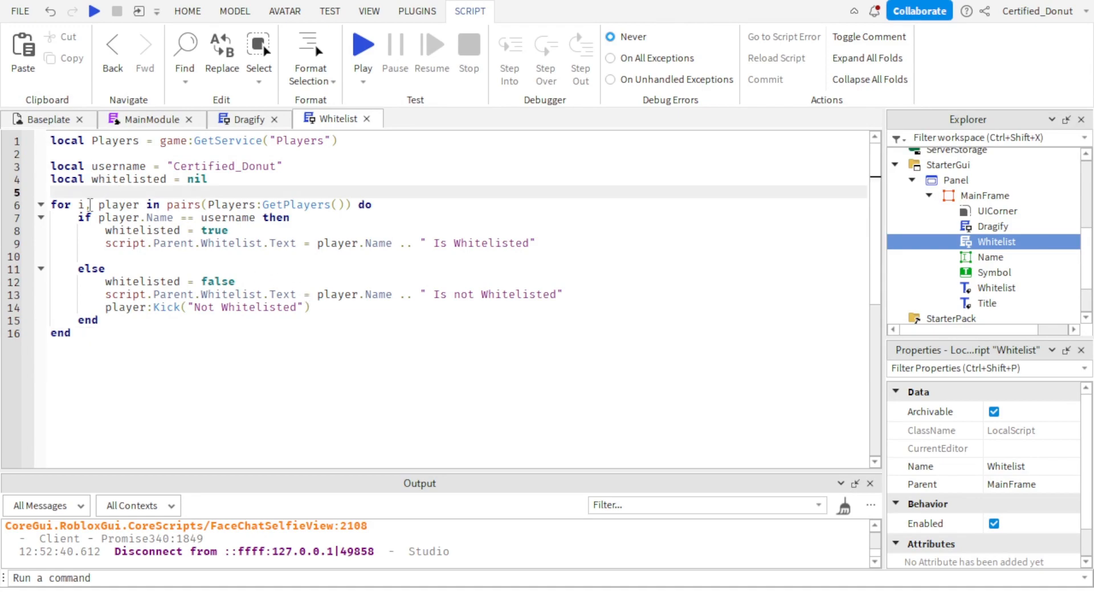
pyautogui.press('Return')
pyautogui.press('Return')
pyautogui.press('Return')
pyautogui.click(90, 205)
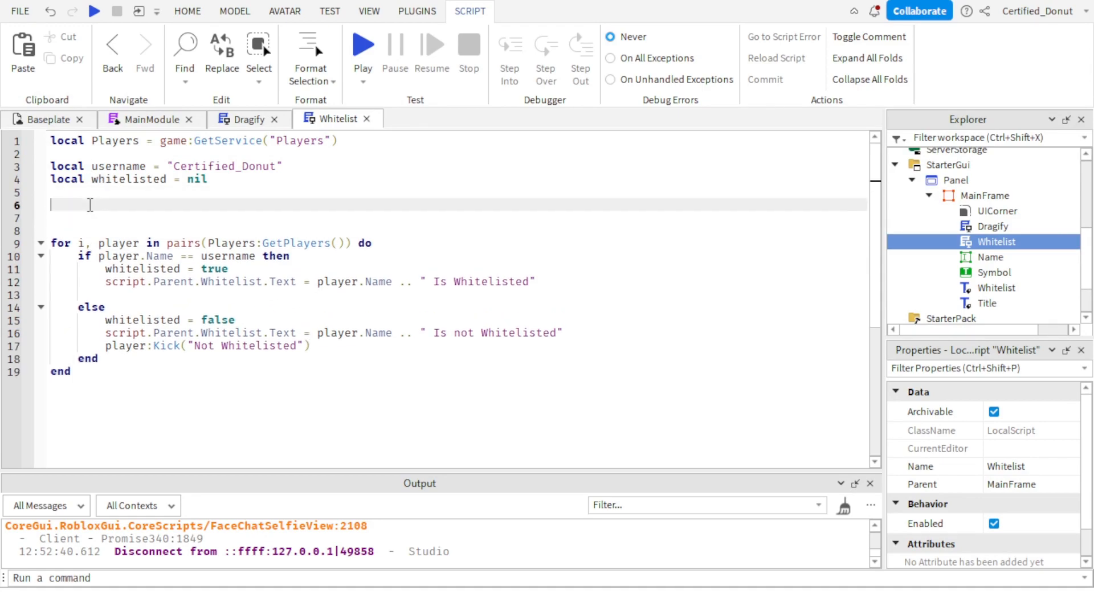
pyautogui.press('Delete')
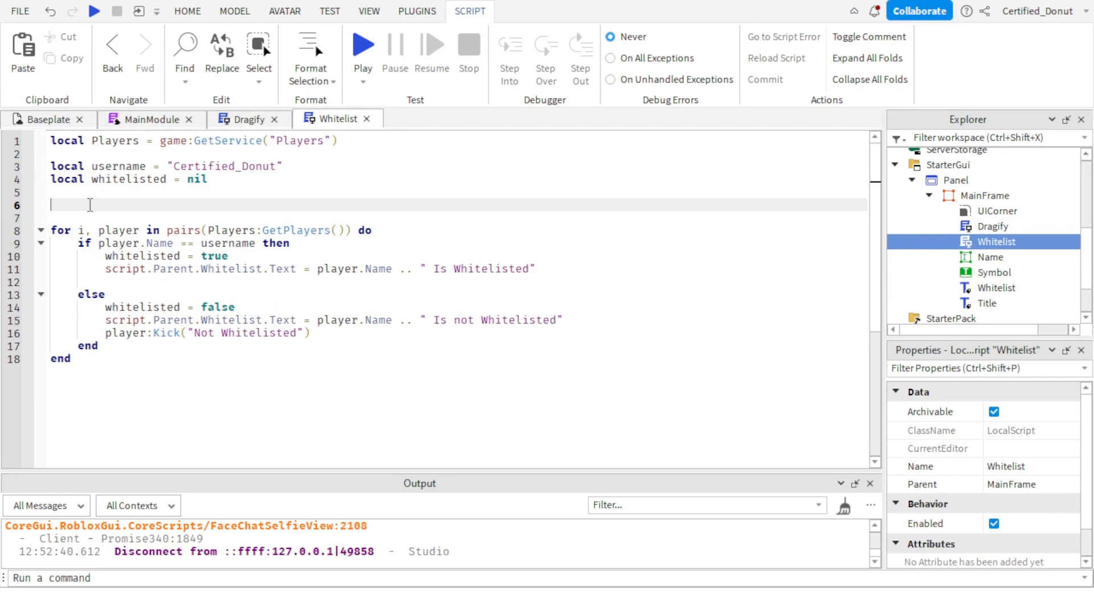
pyautogui.write('wait(')
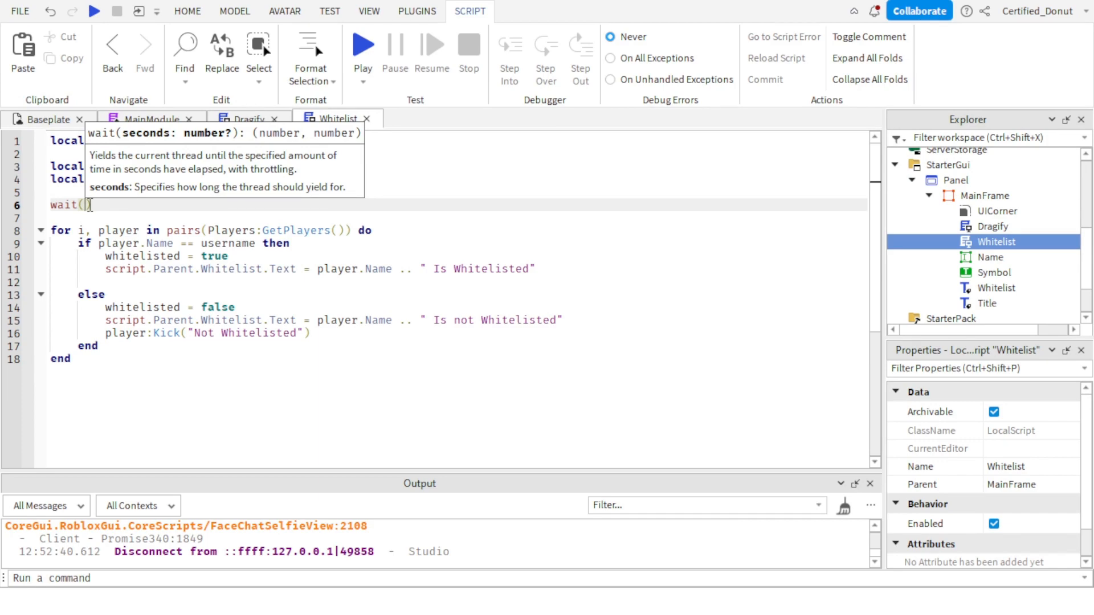
pyautogui.write('5')
pyautogui.click(268, 435)
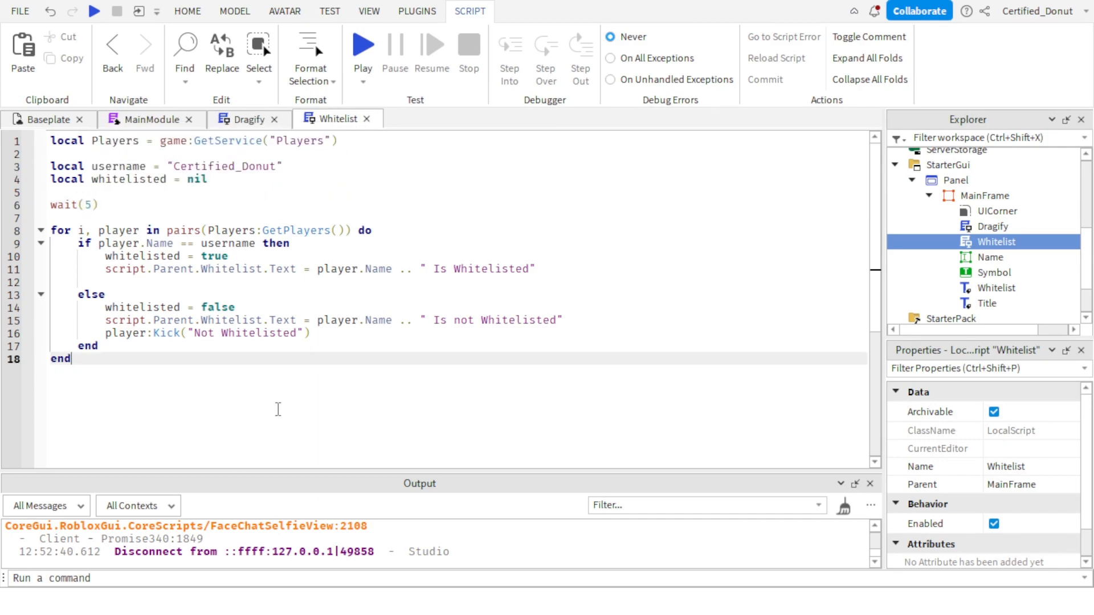
pyautogui.press('Return')
pyautogui.press('Return')
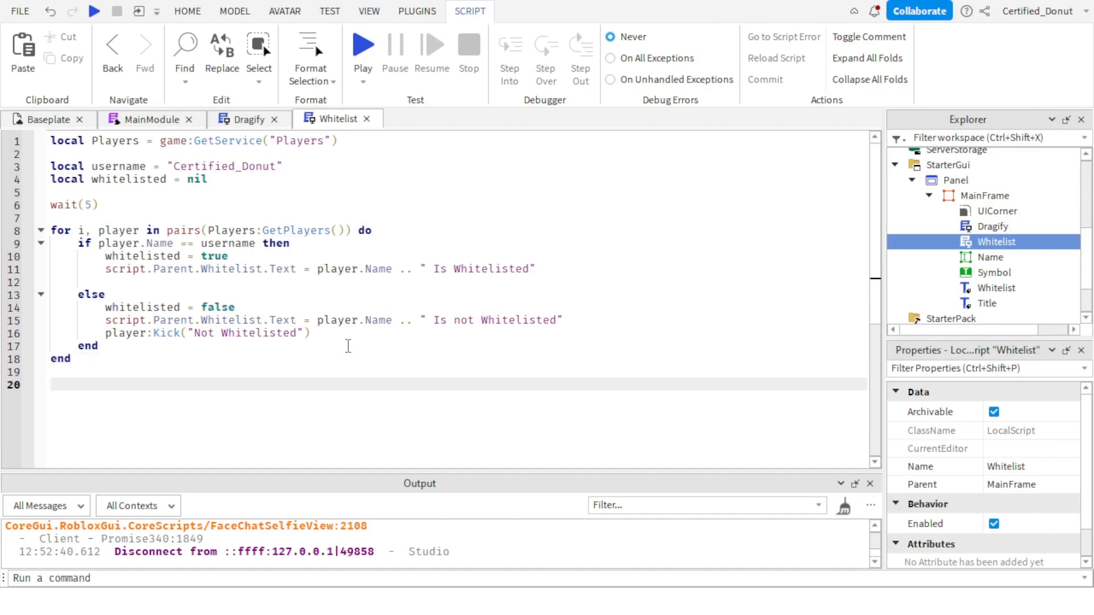
pyautogui.click(37, 117)
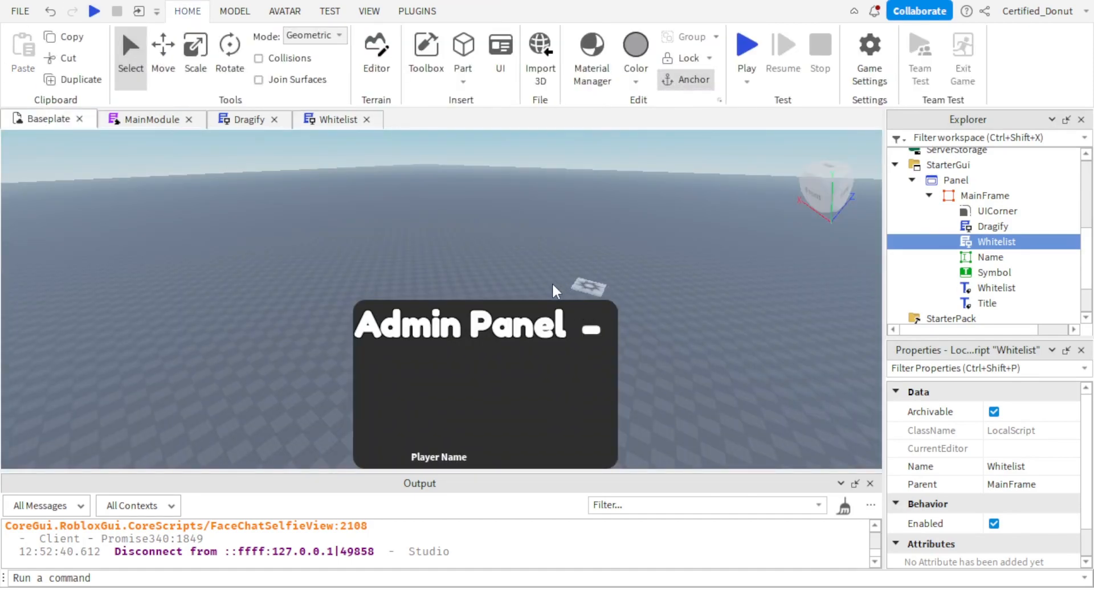
pyautogui.click(553, 290)
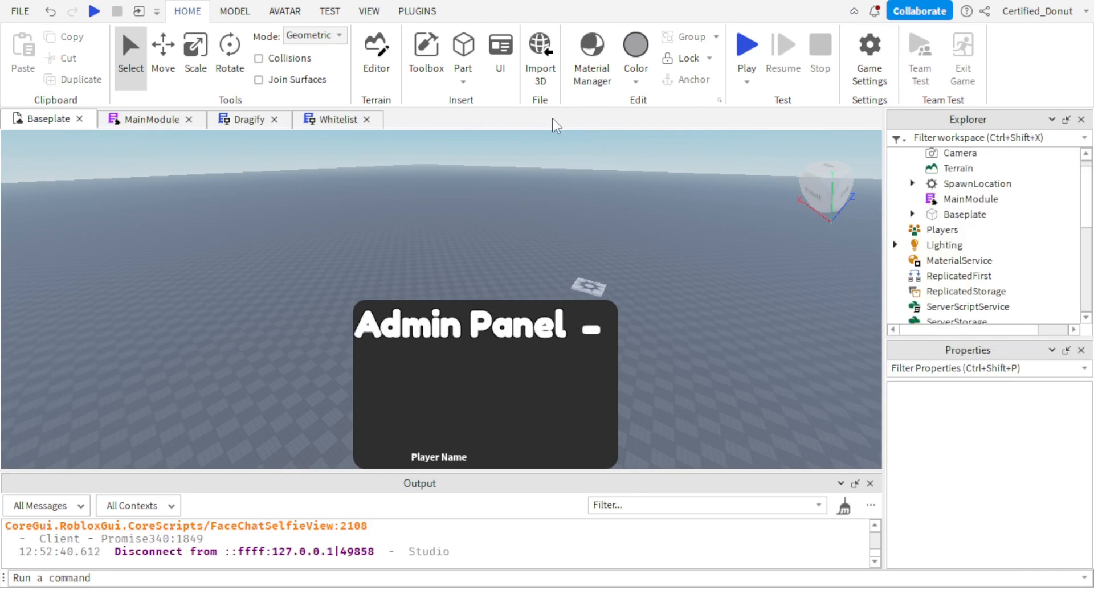
# Reopen the Whitelist script and remove the for loop's closing end and its opening line, keeping the if block.
pyautogui.click(338, 119)
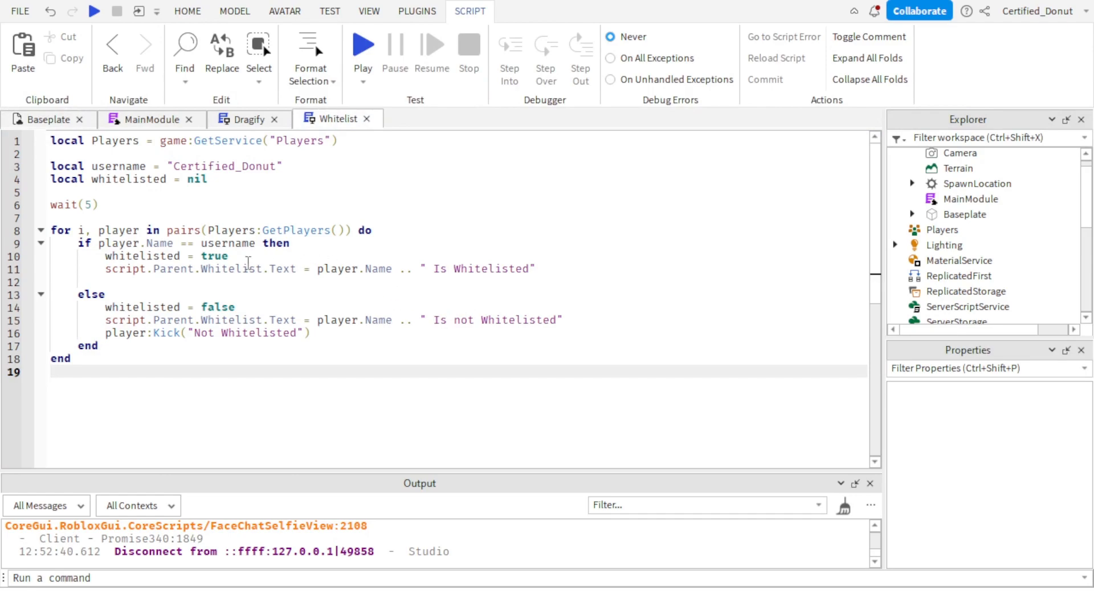
pyautogui.doubleClick(108, 354)
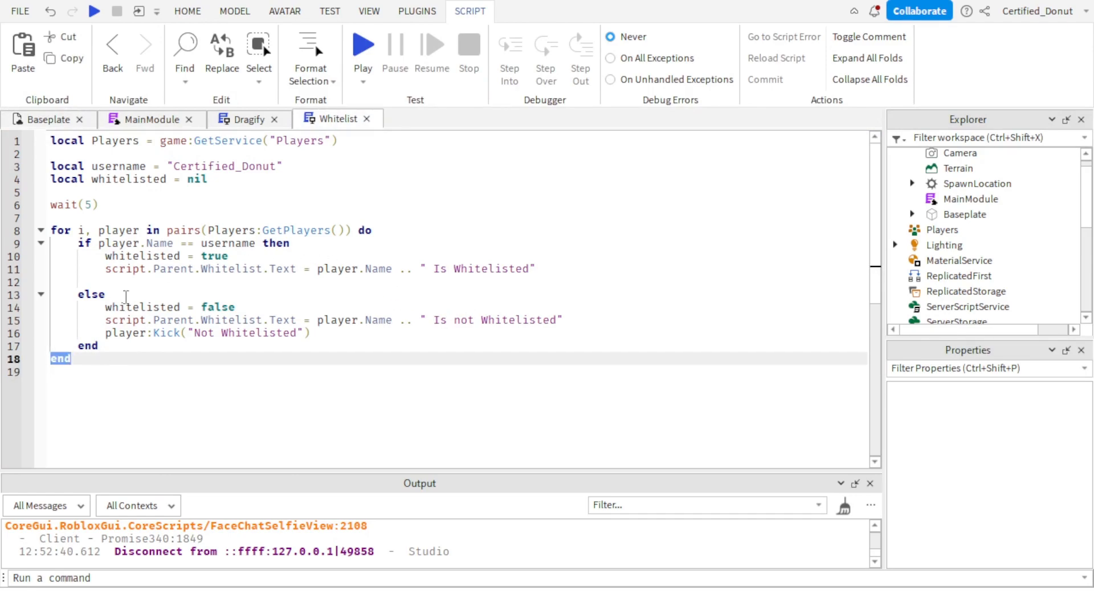
pyautogui.press('BackSpace')
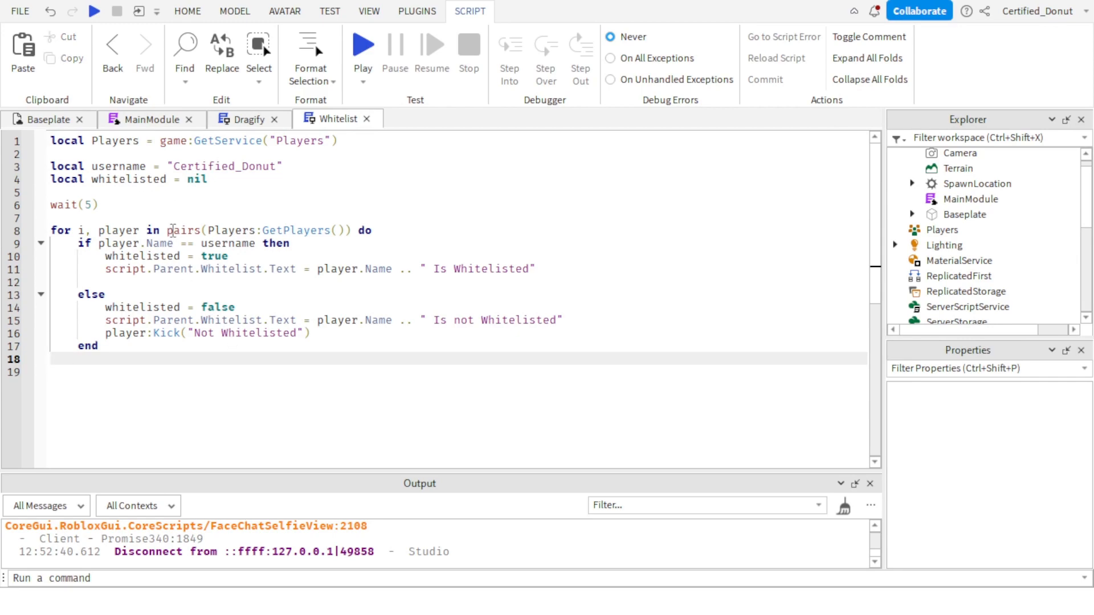
pyautogui.tripleClick(171, 230)
pyautogui.press('BackSpace')
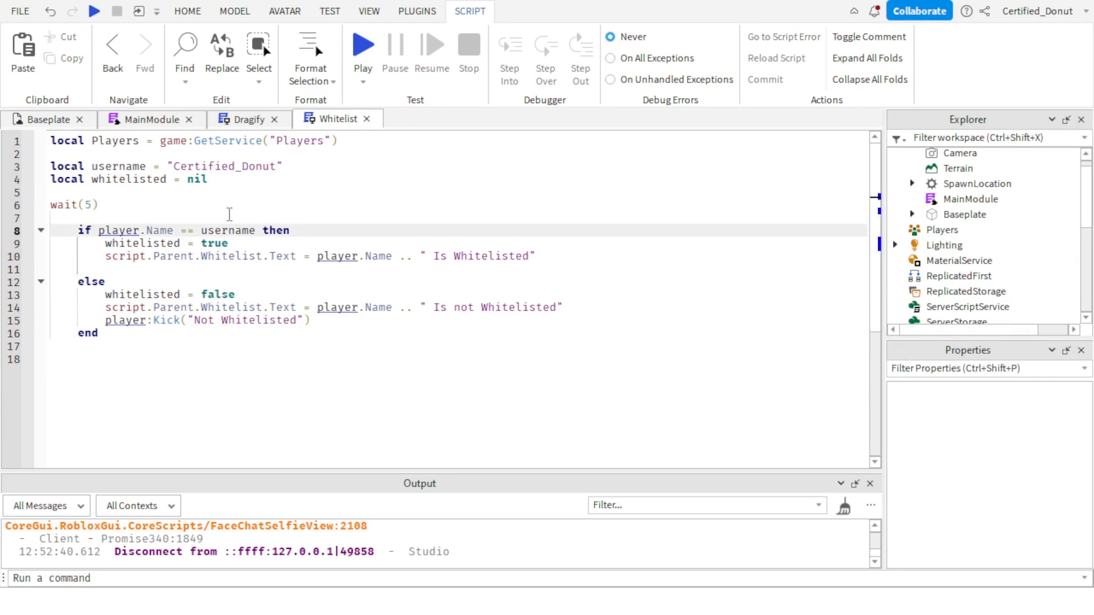
# Declare local player = Players.LocalPlayer on the line directly below the Players service variable.
pyautogui.click(265, 155)
pyautogui.press('Return')
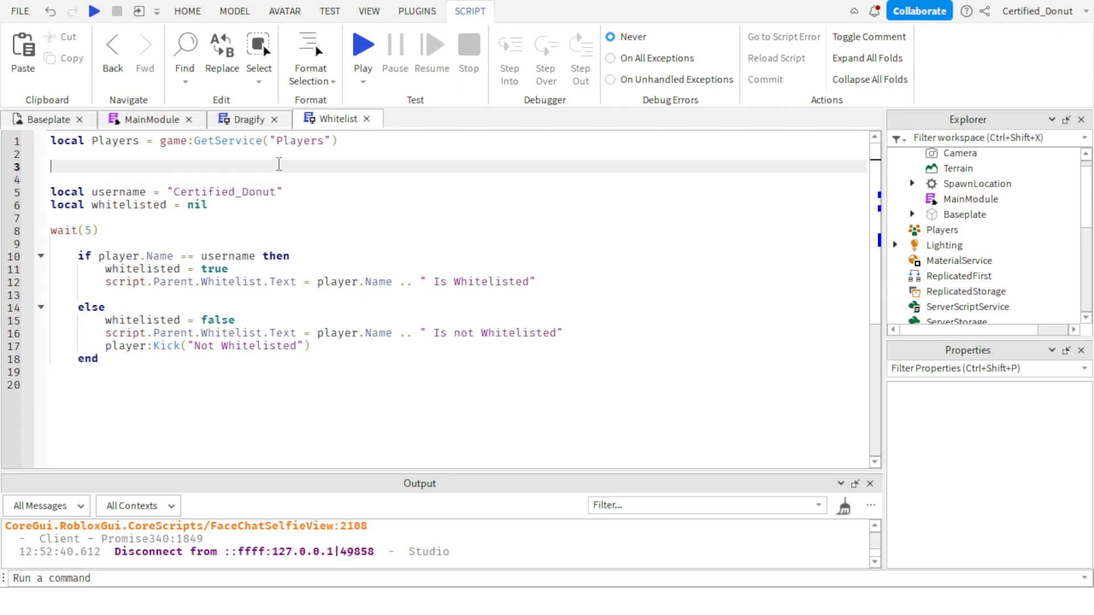
pyautogui.press('Up')
pyautogui.write('pl')
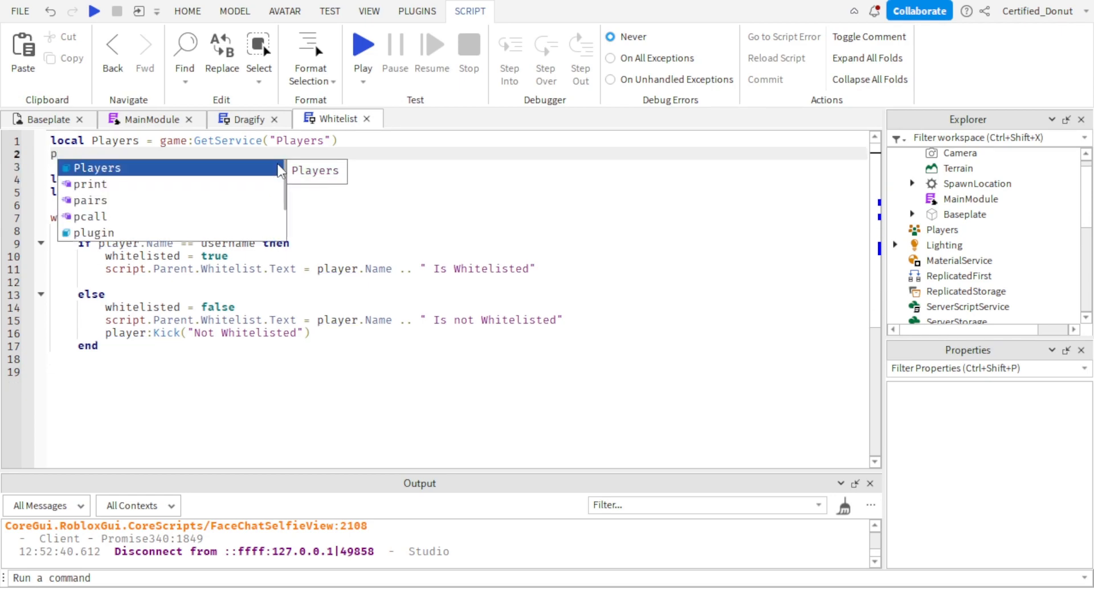
pyautogui.press('BackSpace')
pyautogui.press('BackSpace')
pyautogui.write('local player = pl')
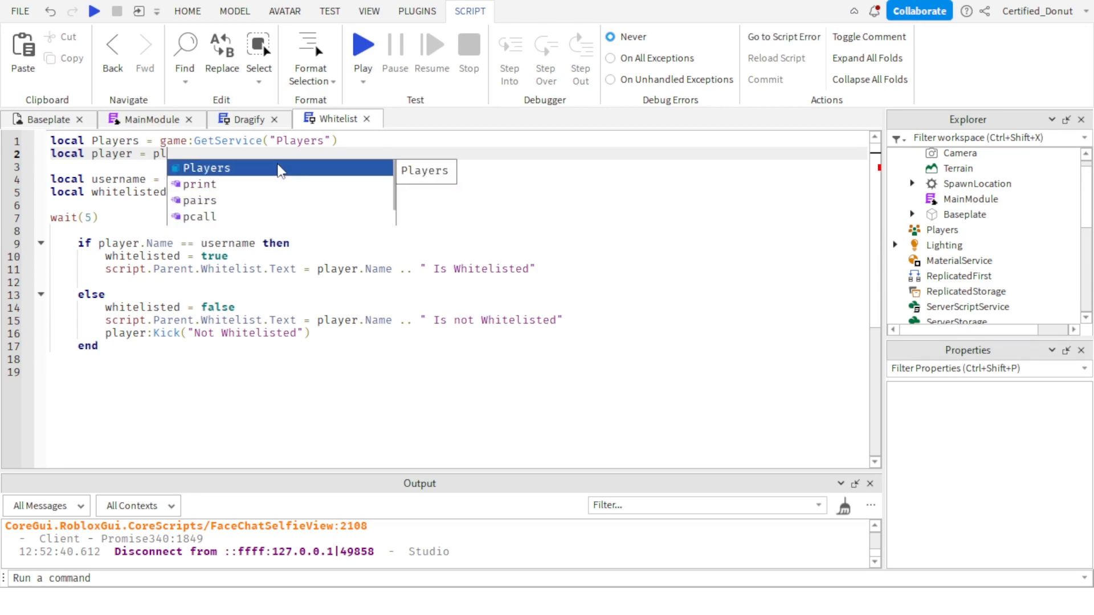
pyautogui.press('Tab')
pyautogui.write('.')
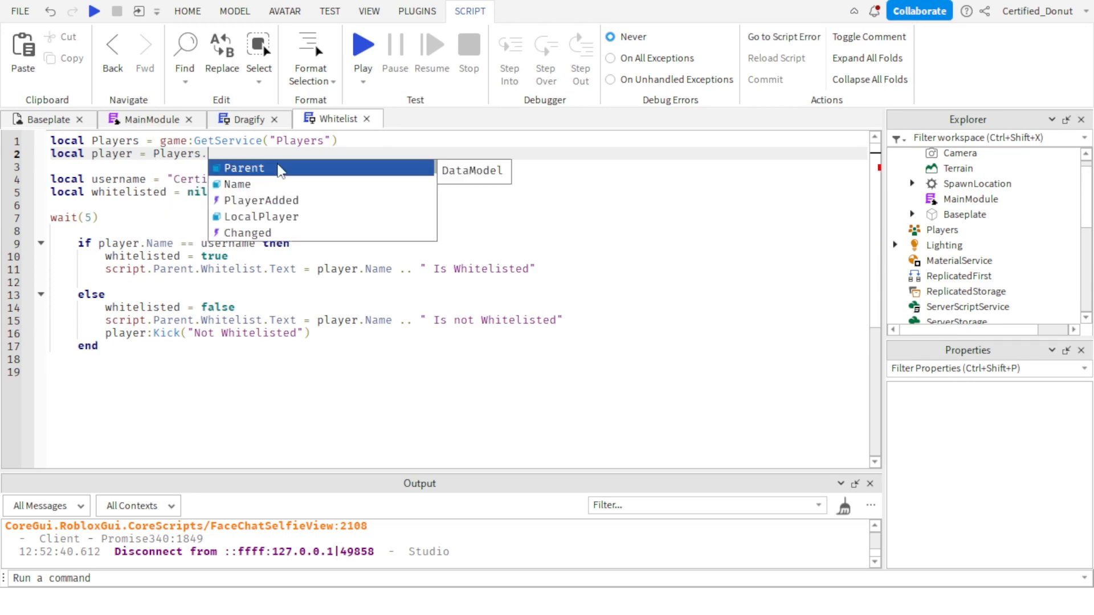
pyautogui.write('lo')
pyautogui.press('Tab')
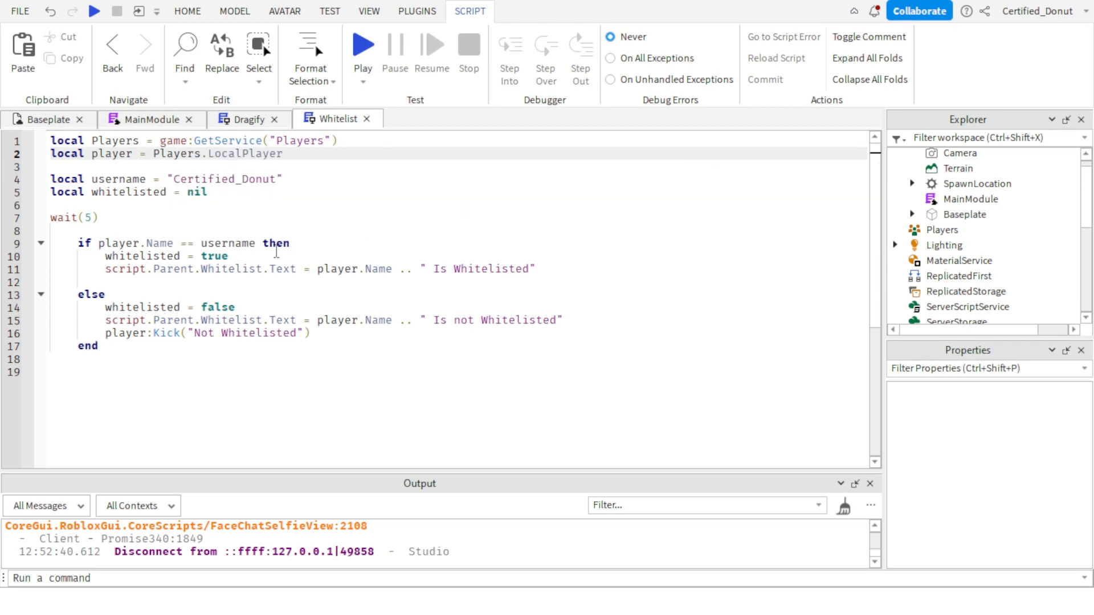
# Delete the wait(5) line and the extra blank line above the if block.
pyautogui.moveTo(171, 410); pyautogui.dragTo(36, 231)
pyautogui.click(84, 217)
pyautogui.tripleClick(84, 218)
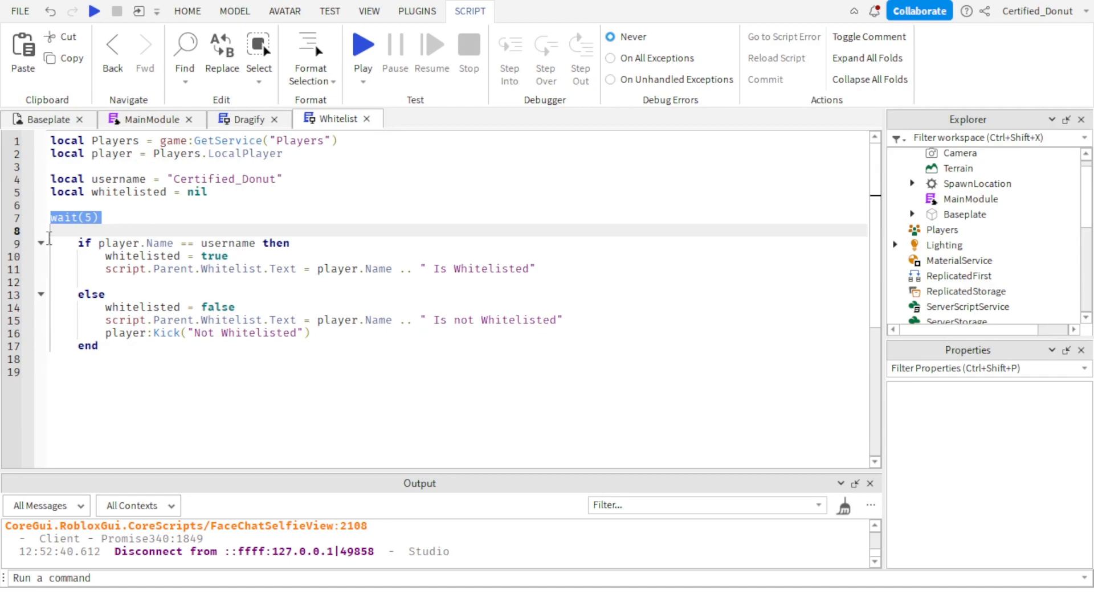
pyautogui.press('BackSpace')
pyautogui.press('BackSpace')
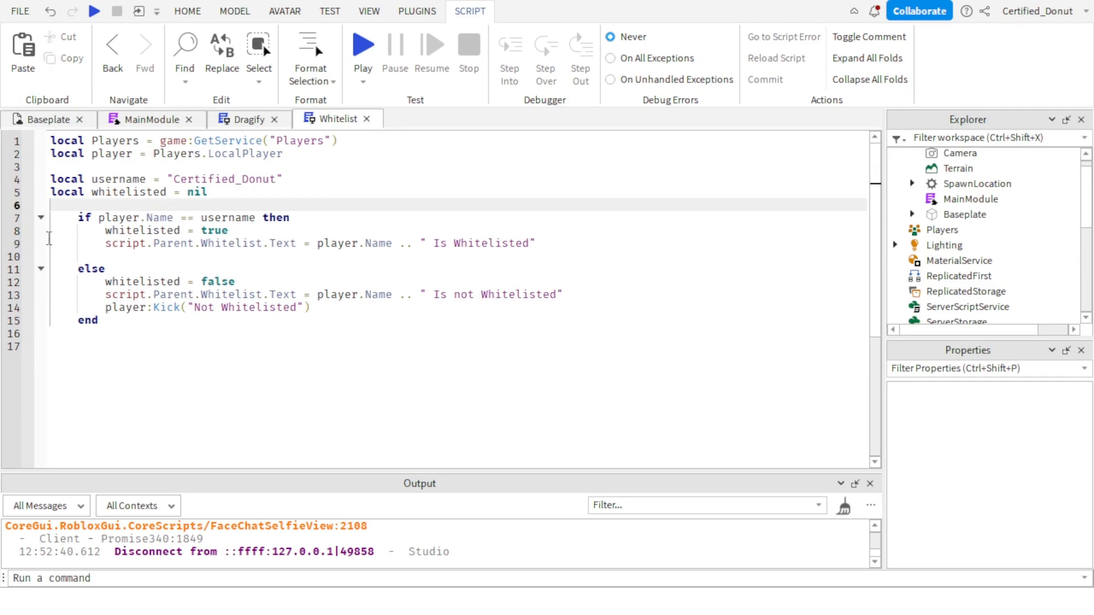
# Add wait(3) below the " Is Whitelisted" text line, outdented one level and set off by blank lines.
pyautogui.click(181, 256)
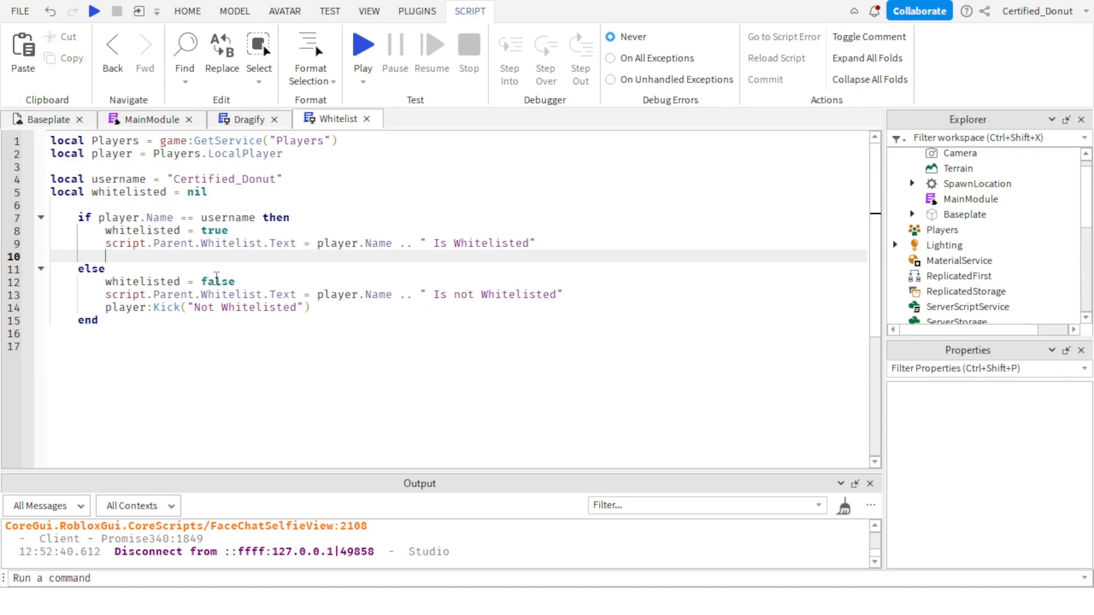
pyautogui.press('Return')
pyautogui.press('Return')
pyautogui.press('Up')
pyautogui.press('Up')
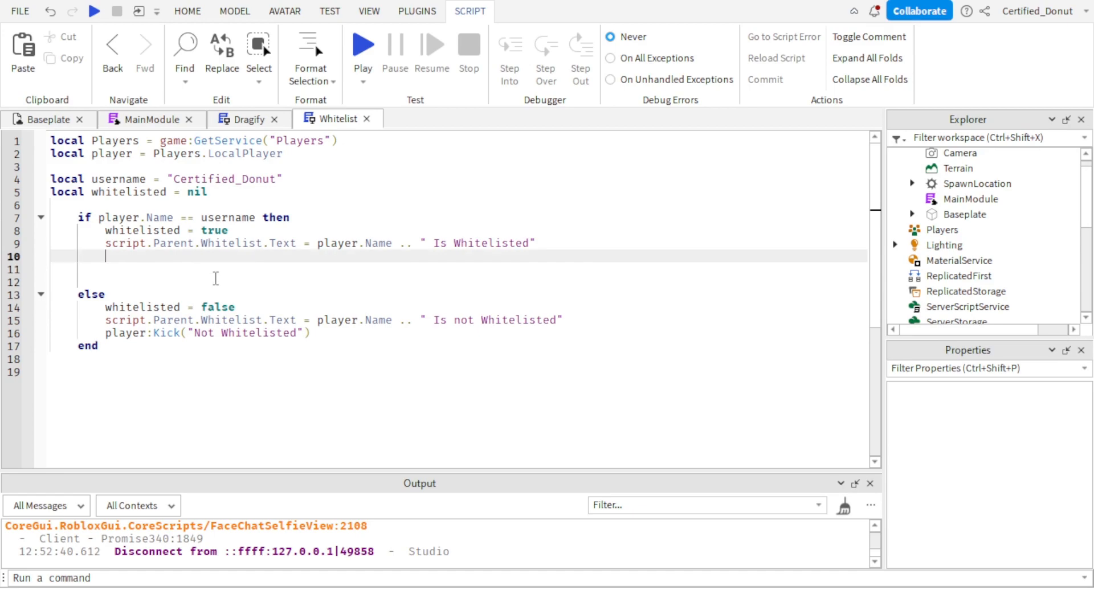
pyautogui.press('Down')
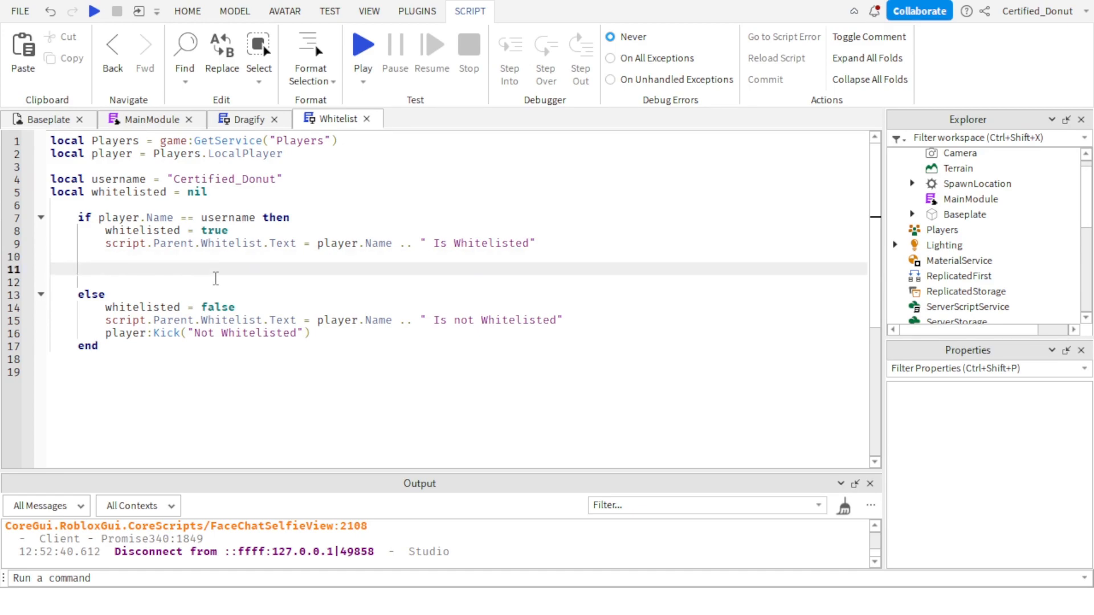
pyautogui.write('wait()')
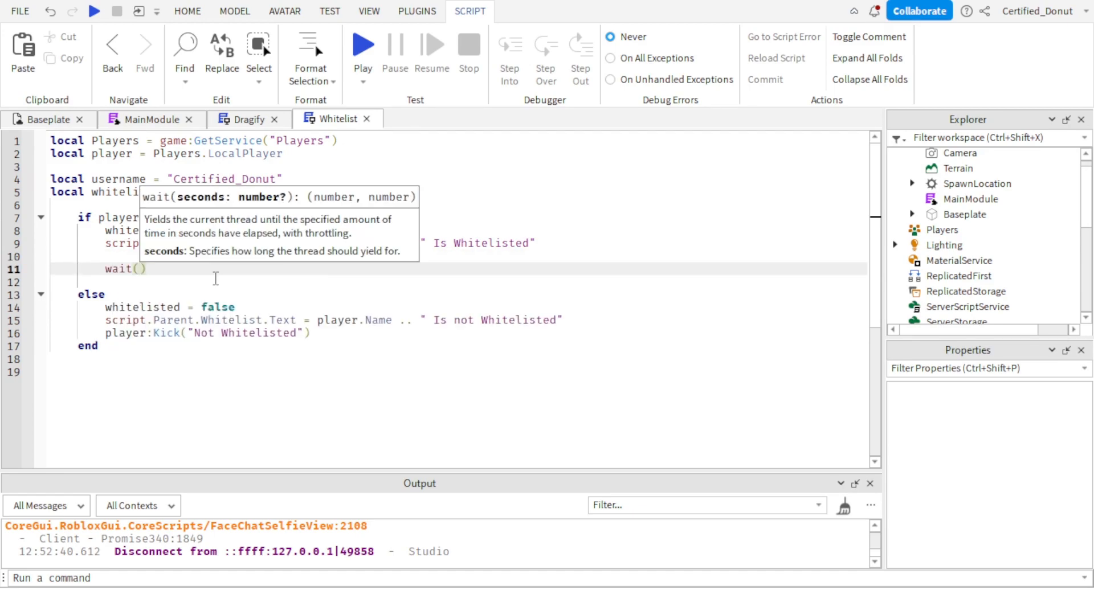
pyautogui.write('3')
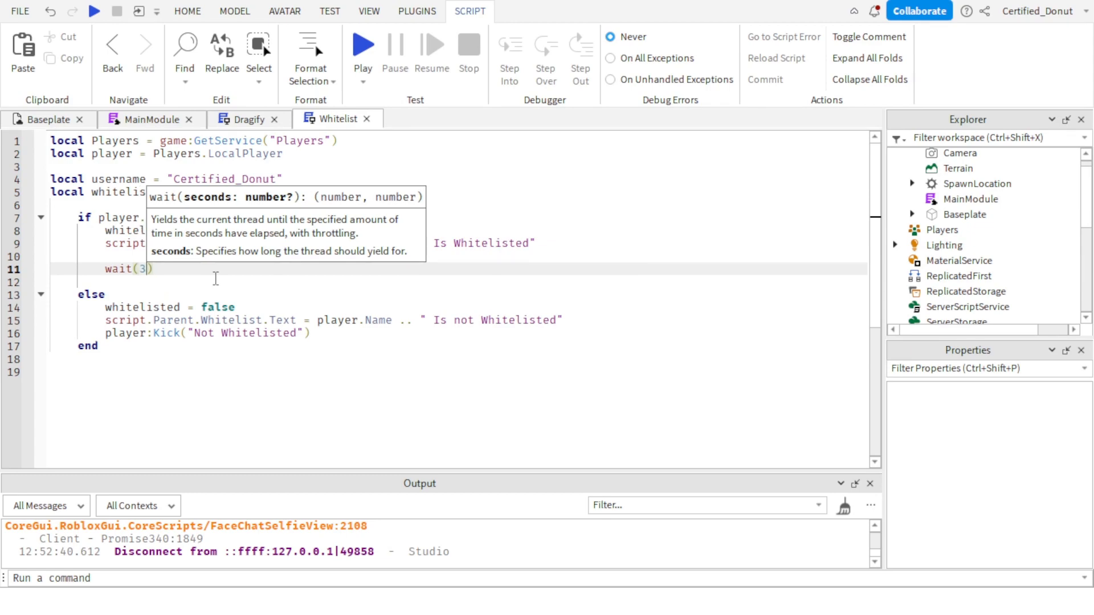
pyautogui.write(')')
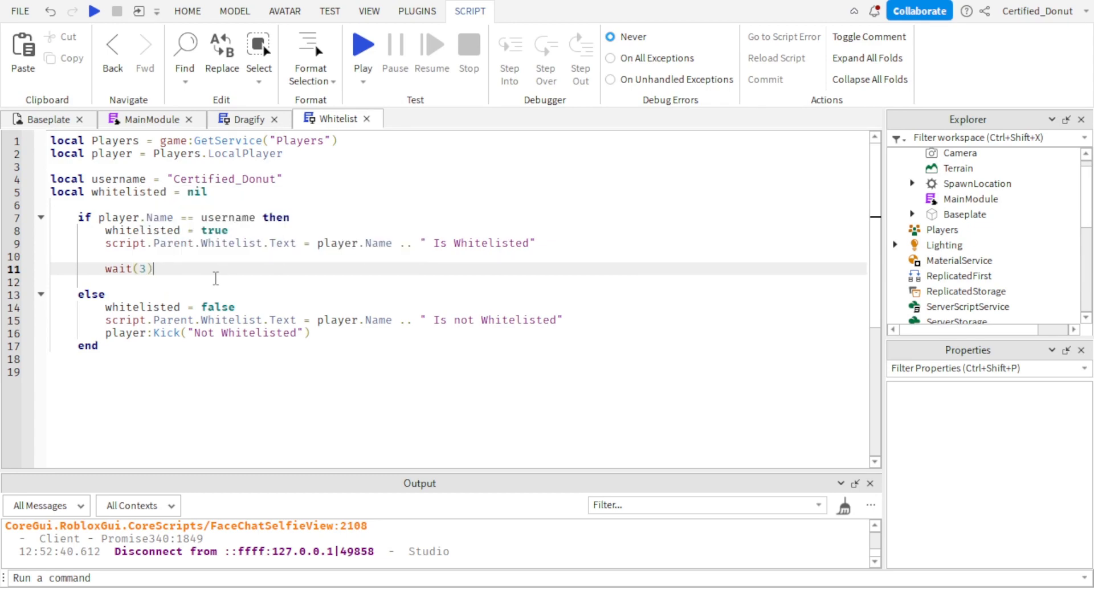
pyautogui.hotkey('shift', 'Tab')
pyautogui.press('Return')
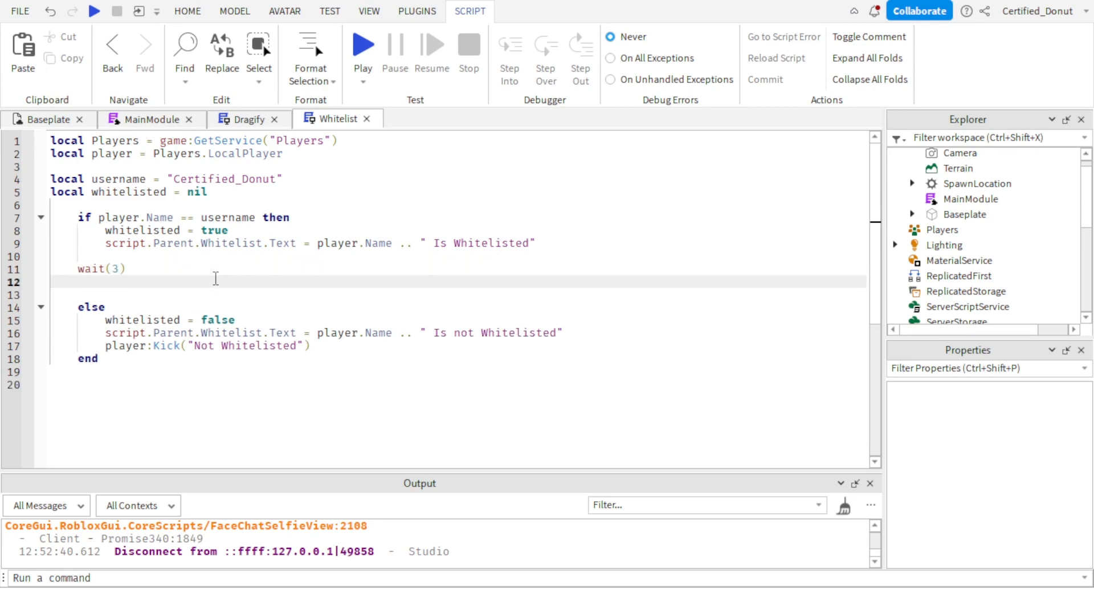
# Add script.Parent.Whitelist.Visible = false on the line below wait(3).
pyautogui.write('script.Parent.whi')
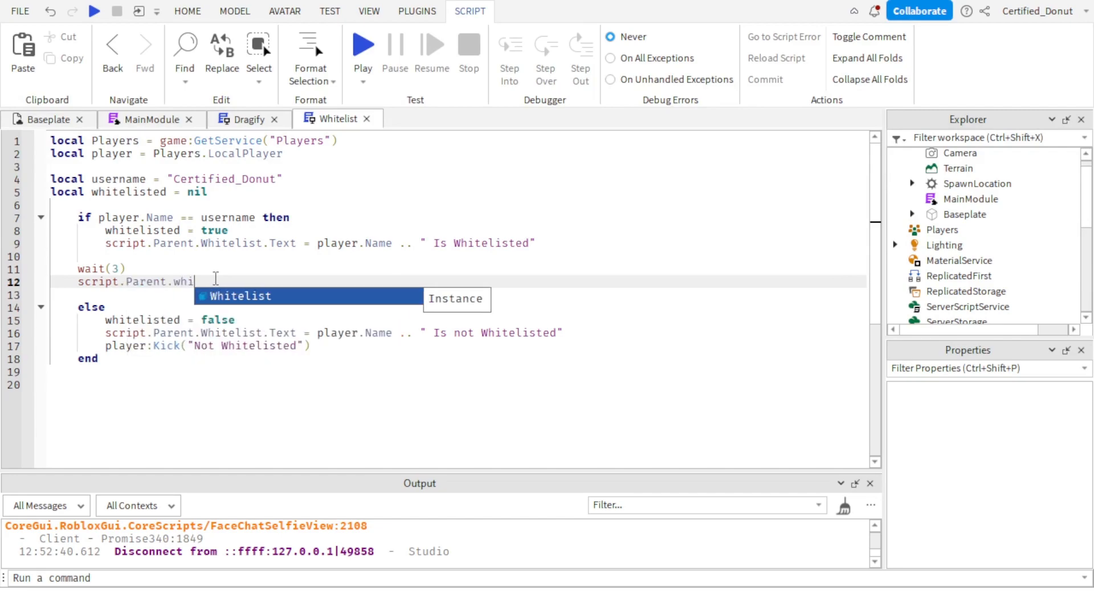
pyautogui.press('Tab')
pyautogui.write('.vi')
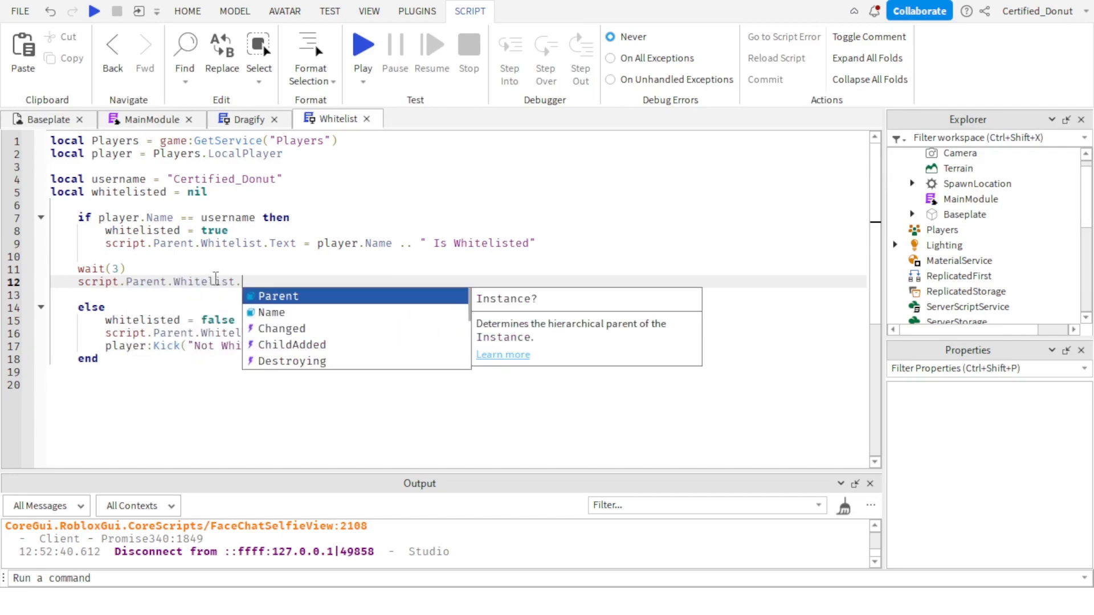
pyautogui.press('BackSpace')
pyautogui.press('BackSpace')
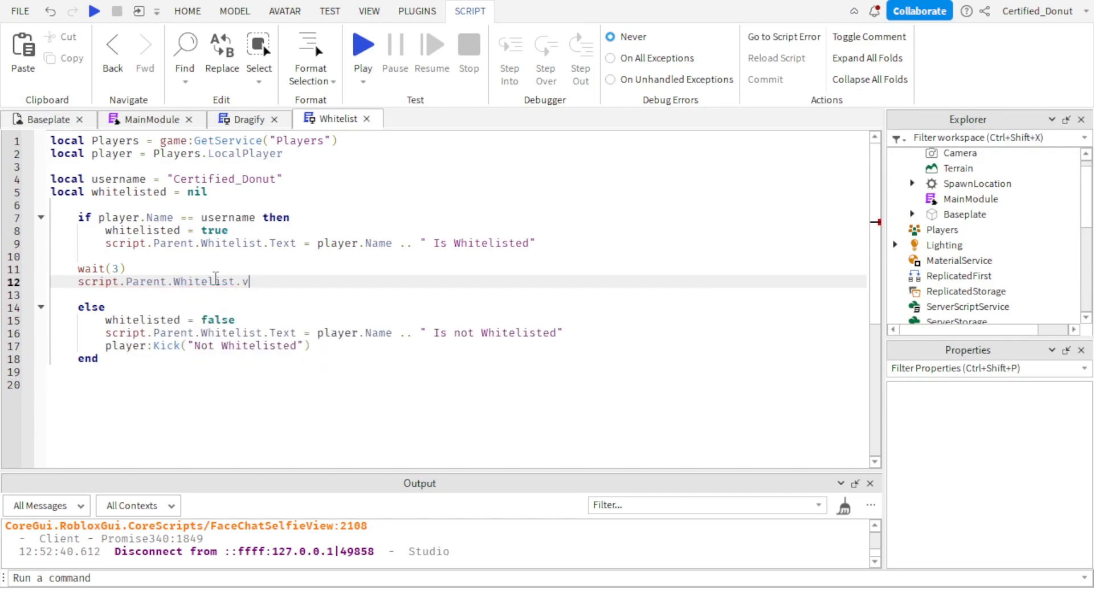
pyautogui.write('Visible = false')
# Rename the Whitelist TextLabel inside MainFrame to WhitelistText.
pyautogui.scroll(-4, 935, 216)
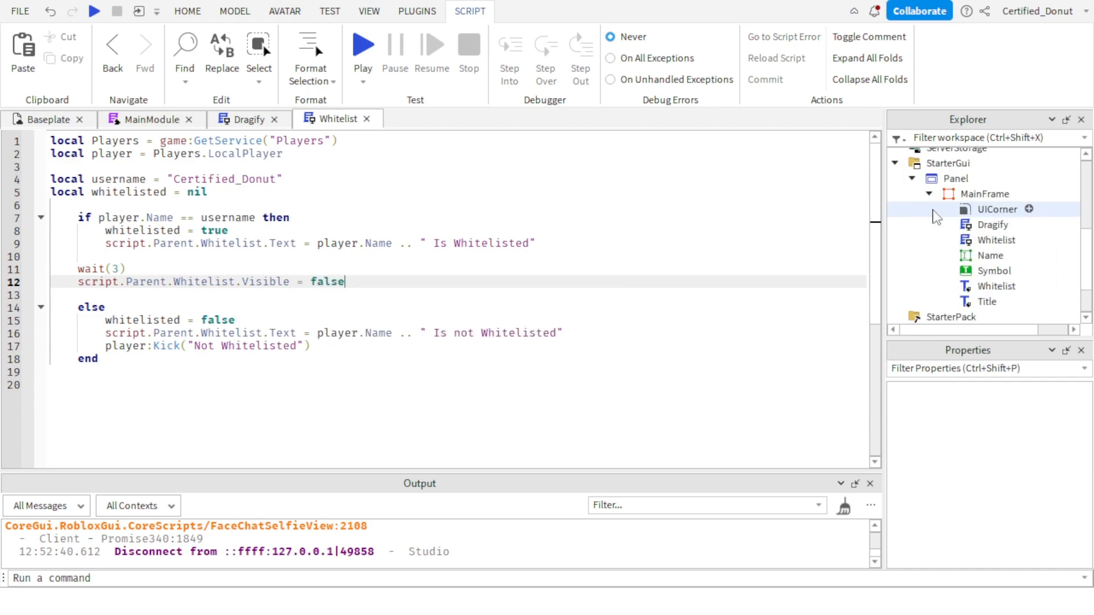
pyautogui.scroll(3, 935, 217)
pyautogui.scroll(-5, 937, 219)
pyautogui.scroll(2, 966, 233)
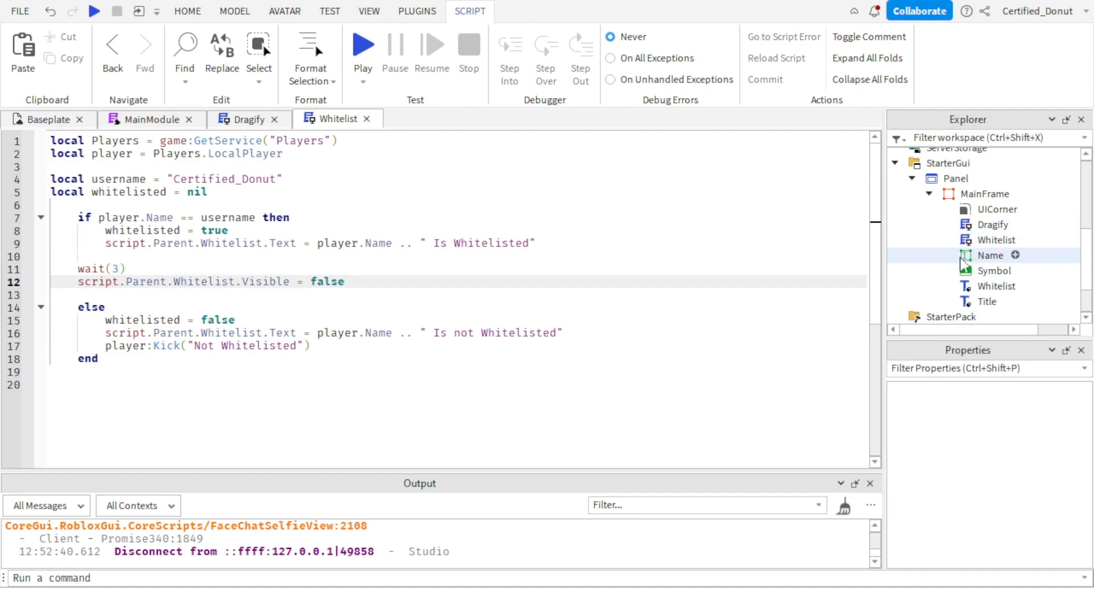
pyautogui.click(968, 286)
pyautogui.scroll(-4, 1028, 547)
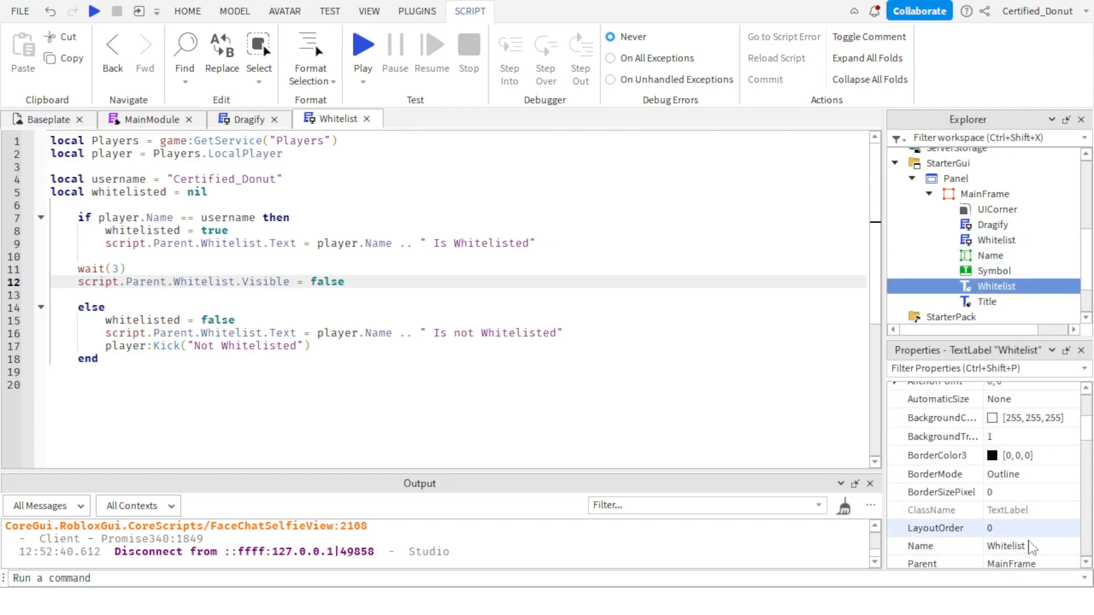
pyautogui.click(1030, 546)
pyautogui.write('Tex')
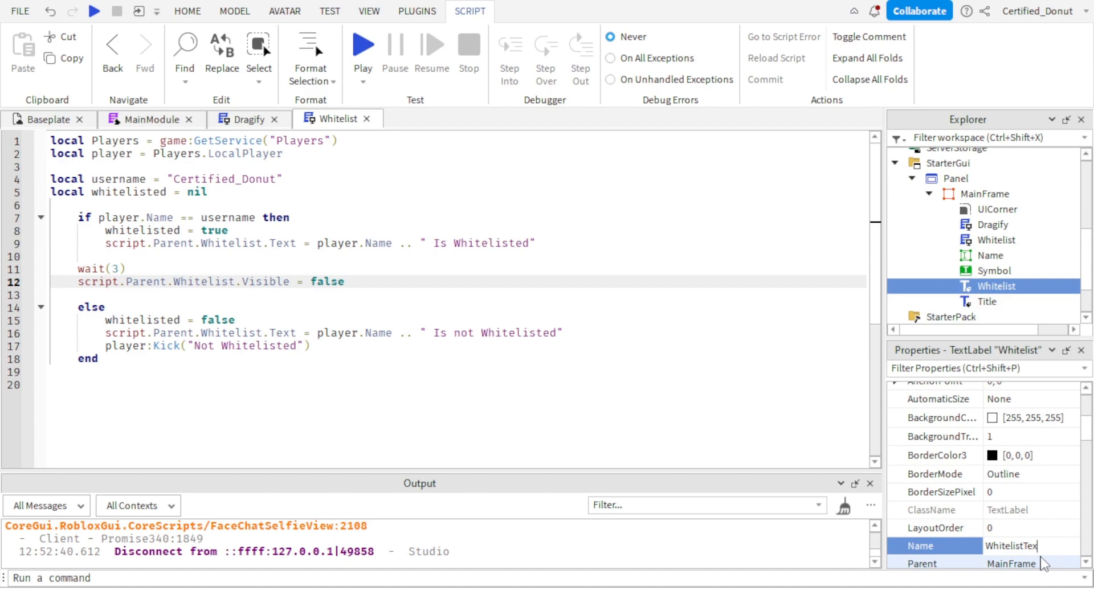
pyautogui.write('t')
pyautogui.press('Return')
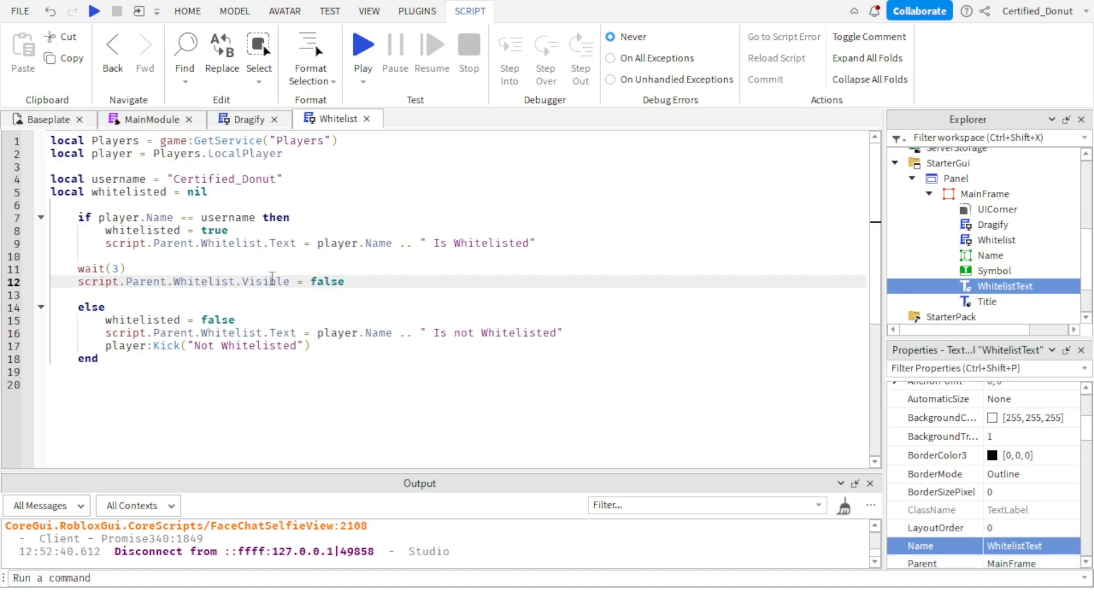
# Change the visibility line to script.Parent.WhitelistText.Visible = false.
pyautogui.click(239, 282)
pyautogui.write('te')
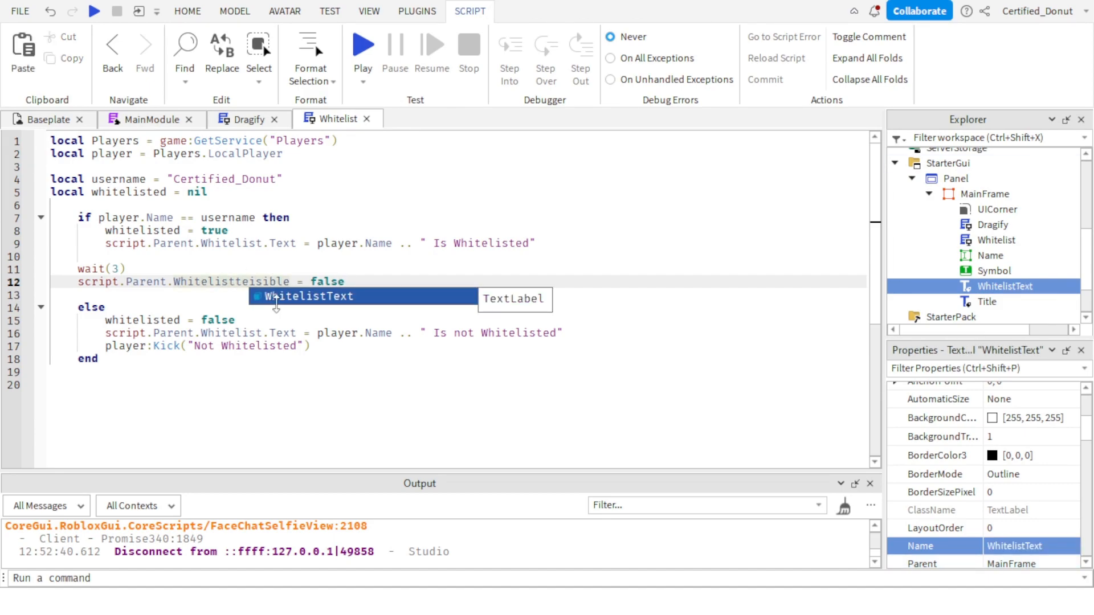
pyautogui.click(276, 296)
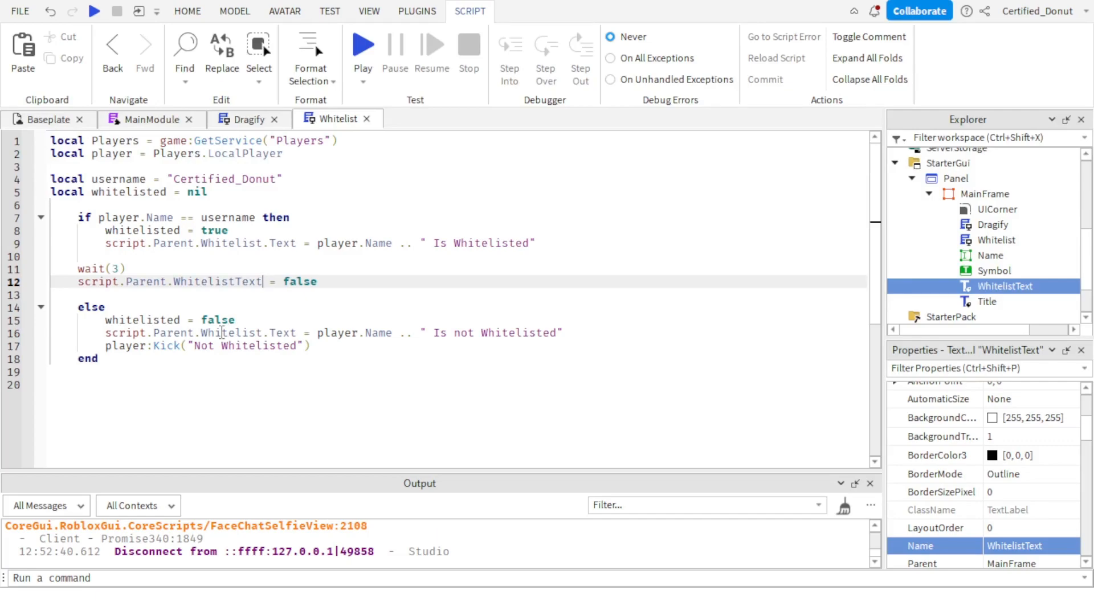
pyautogui.write('.Visible')
pyautogui.press('Tab')
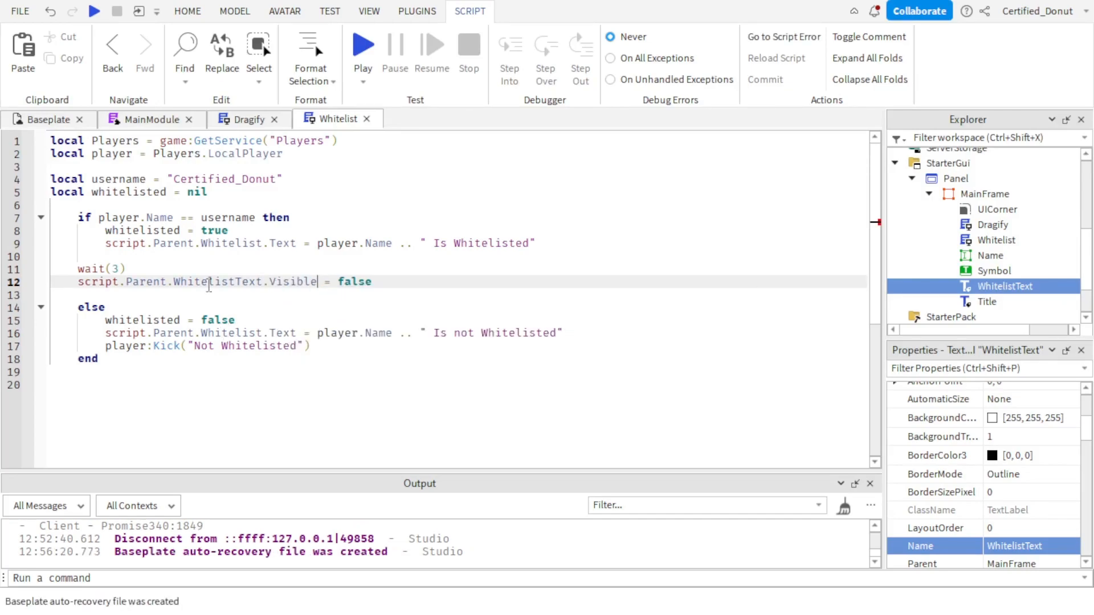
# Change both status text assignments, in the whitelisted and not-whitelisted branches, to target script.Parent.WhitelistText.Text.
pyautogui.click(269, 244)
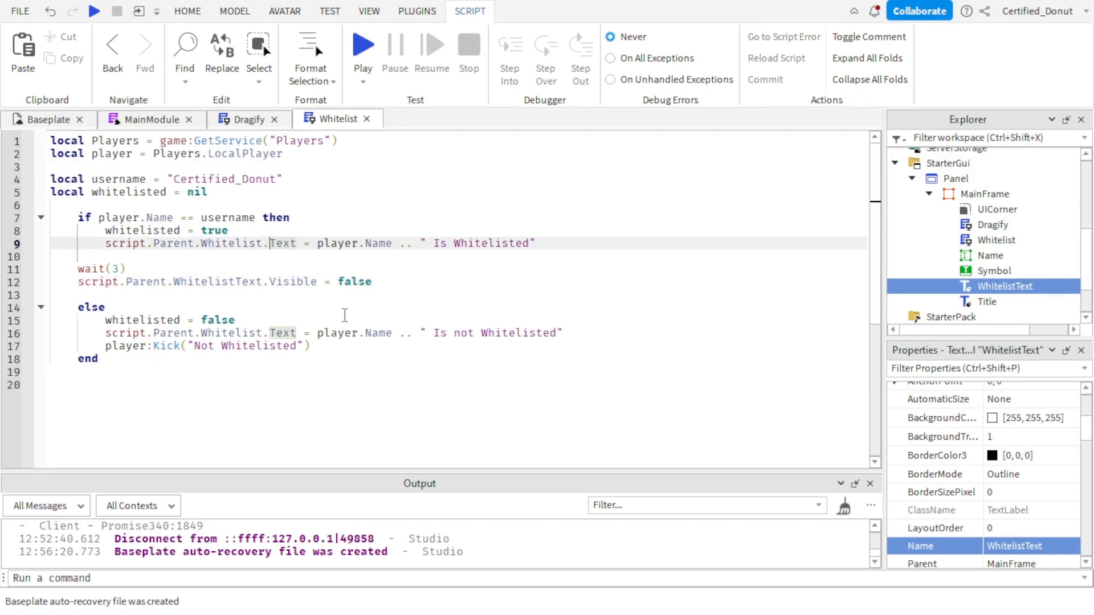
pyautogui.press('BackSpace')
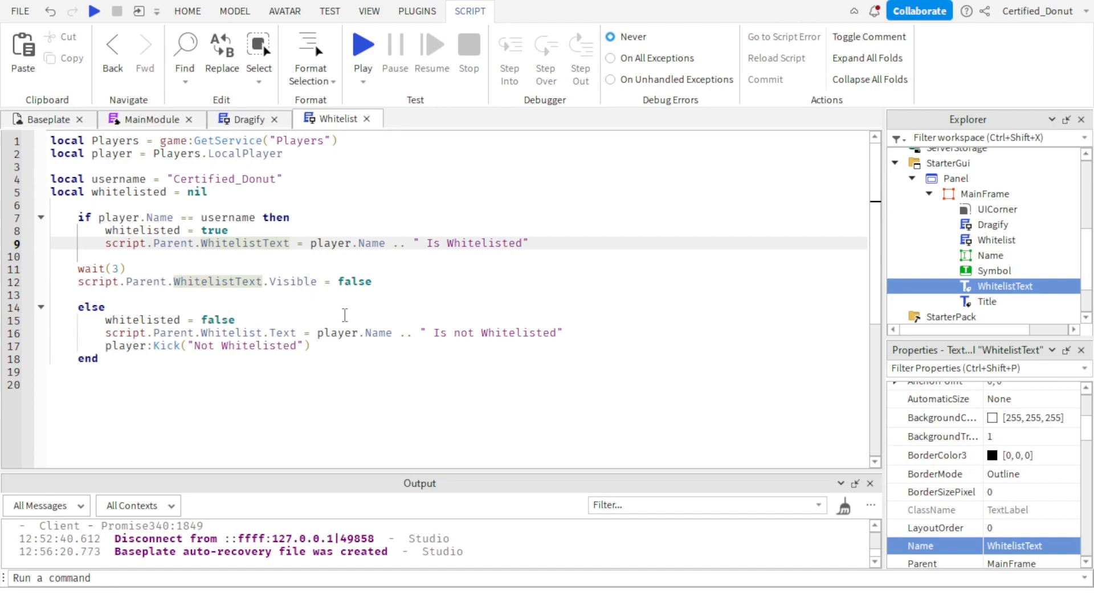
pyautogui.write('.Text')
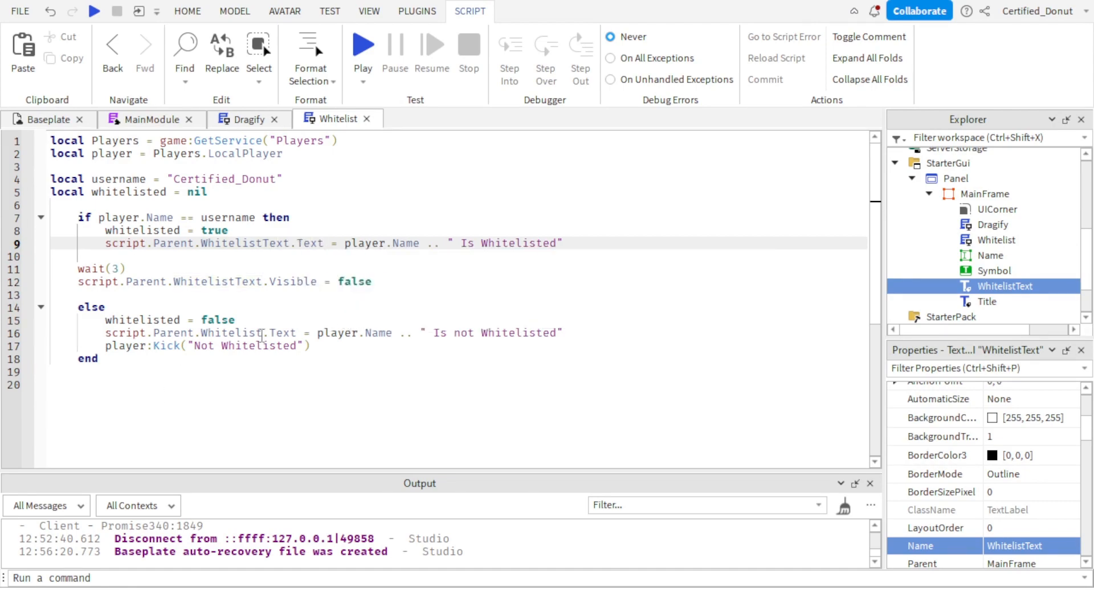
pyautogui.click(270, 335)
pyautogui.press('BackSpace')
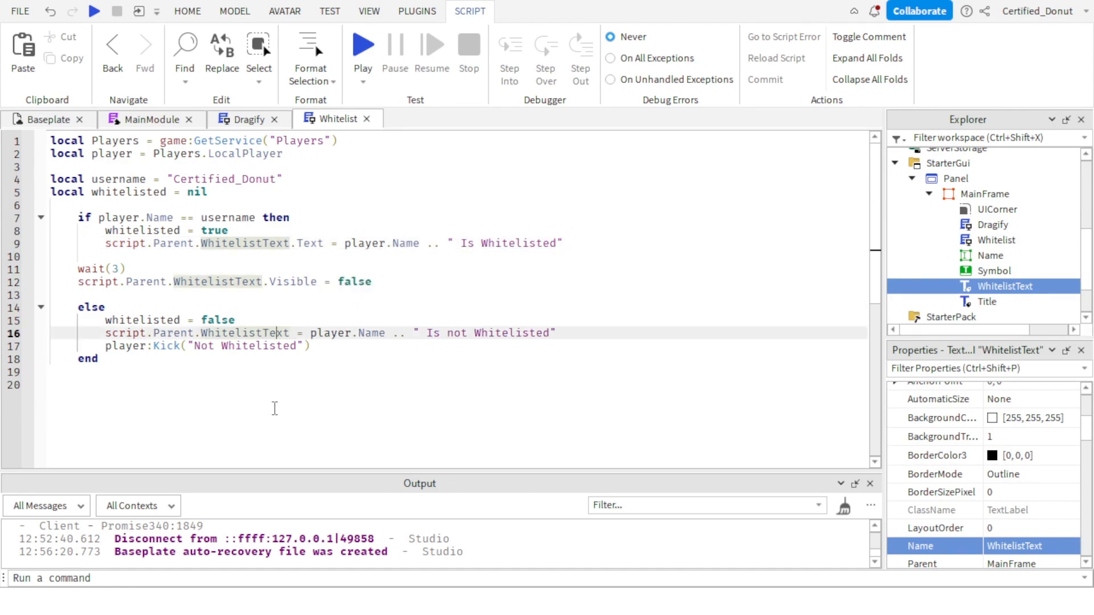
pyautogui.press('Right')
pyautogui.press('Right')
pyautogui.write('.Text')
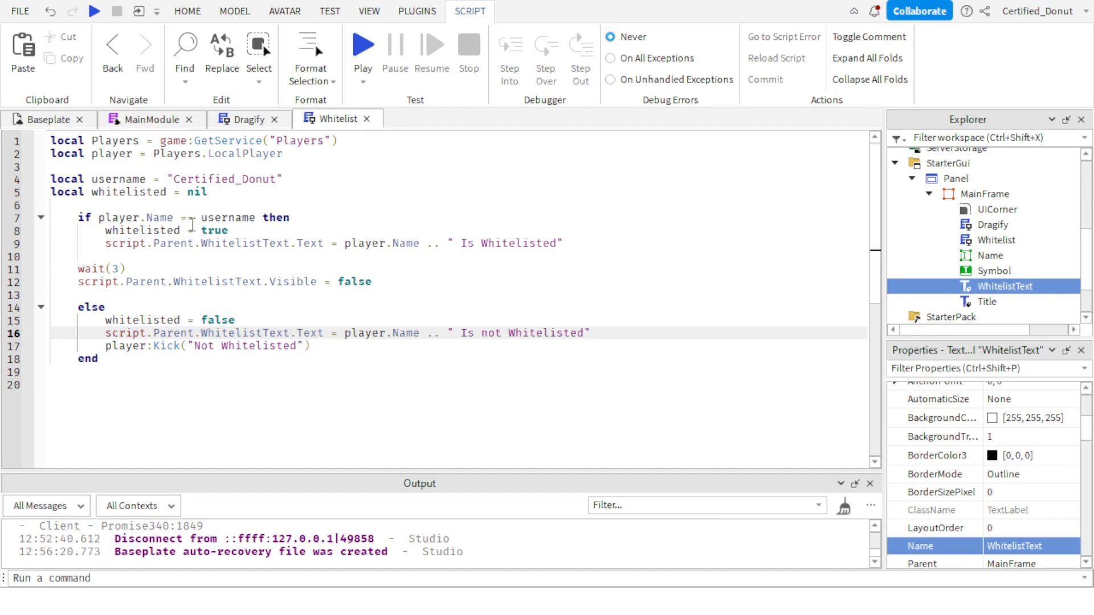
# Add an empty local function writeText(object, text) above the player name check, with extra blank lines before it.
pyautogui.click(85, 207)
pyautogui.press('Return')
pyautogui.press('Return')
pyautogui.press('Return')
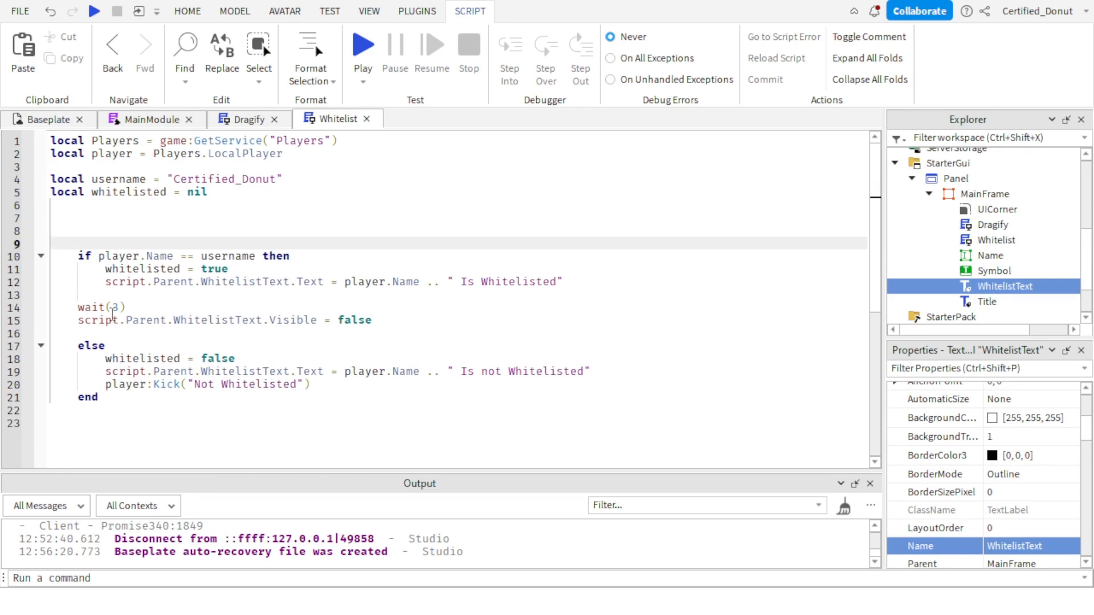
pyautogui.press('Up')
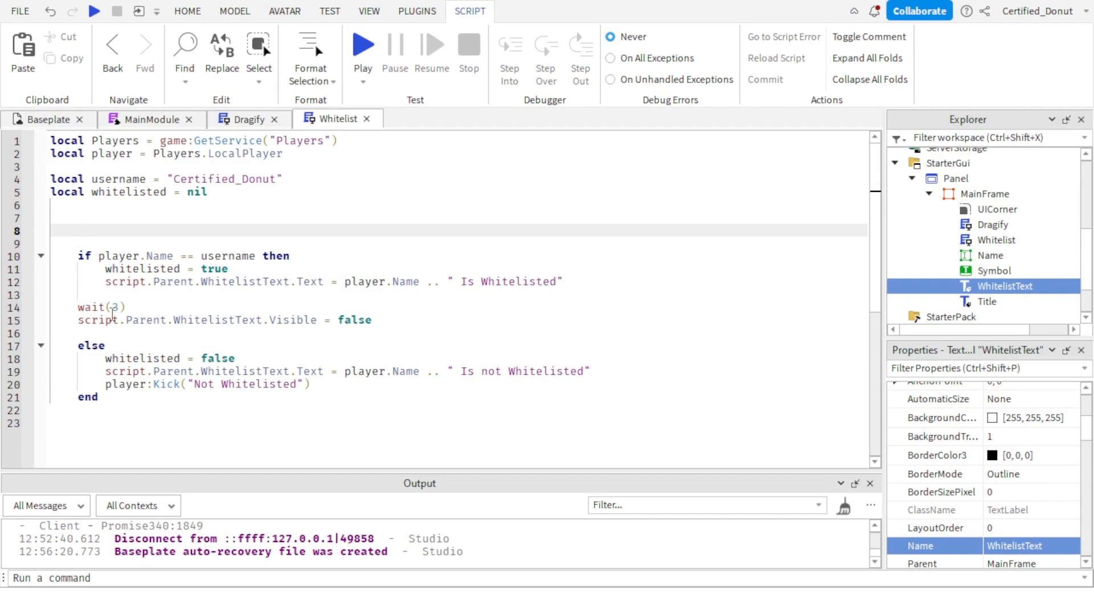
pyautogui.press('Tab')
pyautogui.write('local fuinc')
pyautogui.write('nction')
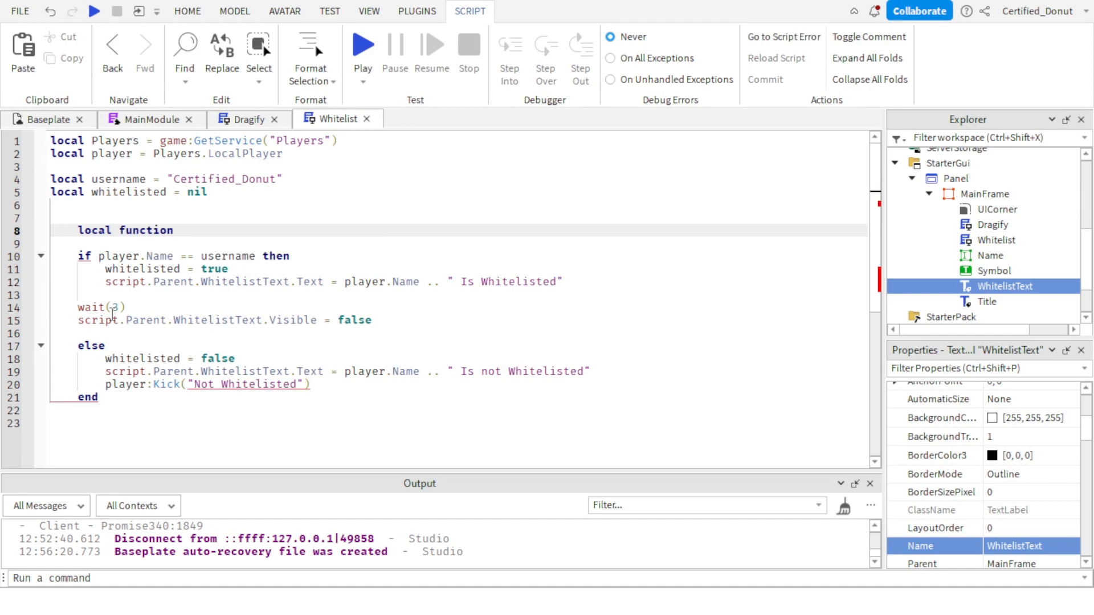
pyautogui.write('writeText(object), tex')
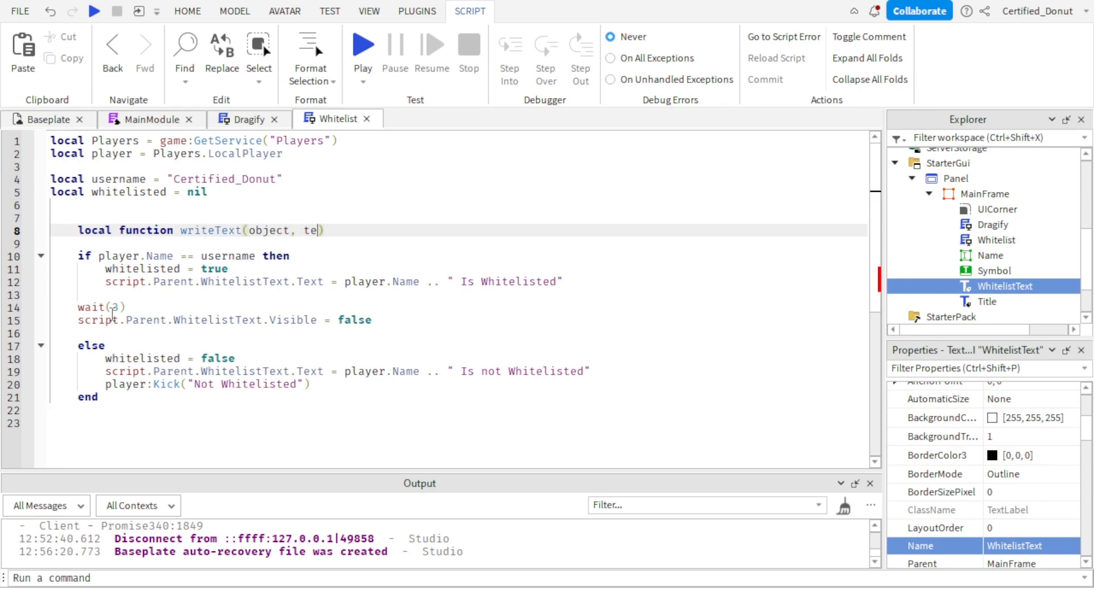
pyautogui.write('t')
pyautogui.press('Return')
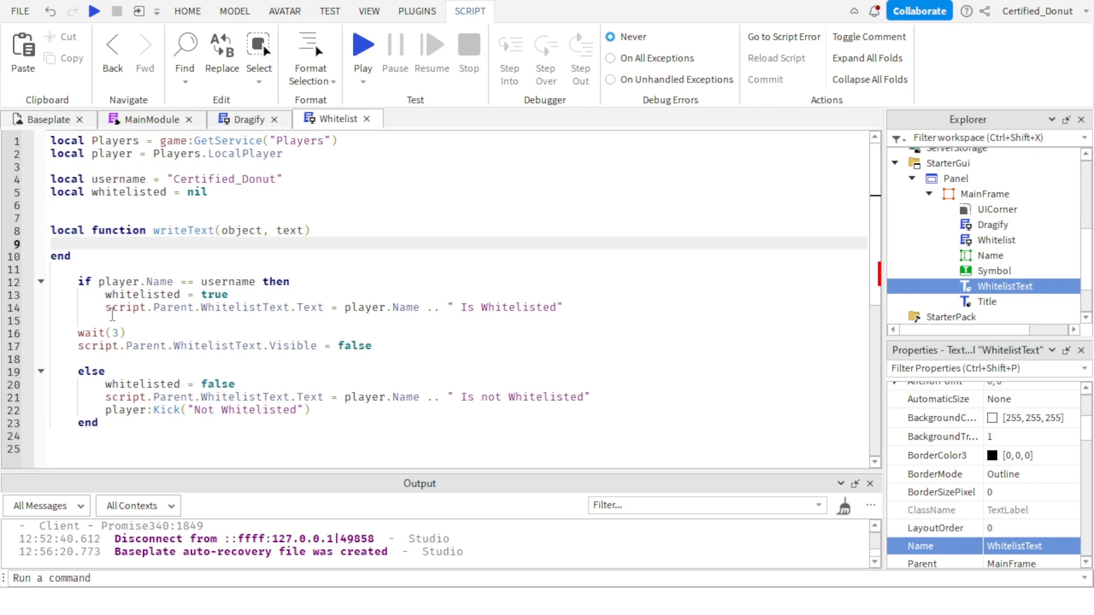
# Remove the indentation before the if player.Name == username line.
pyautogui.click(73, 287)
pyautogui.press('BackSpace')
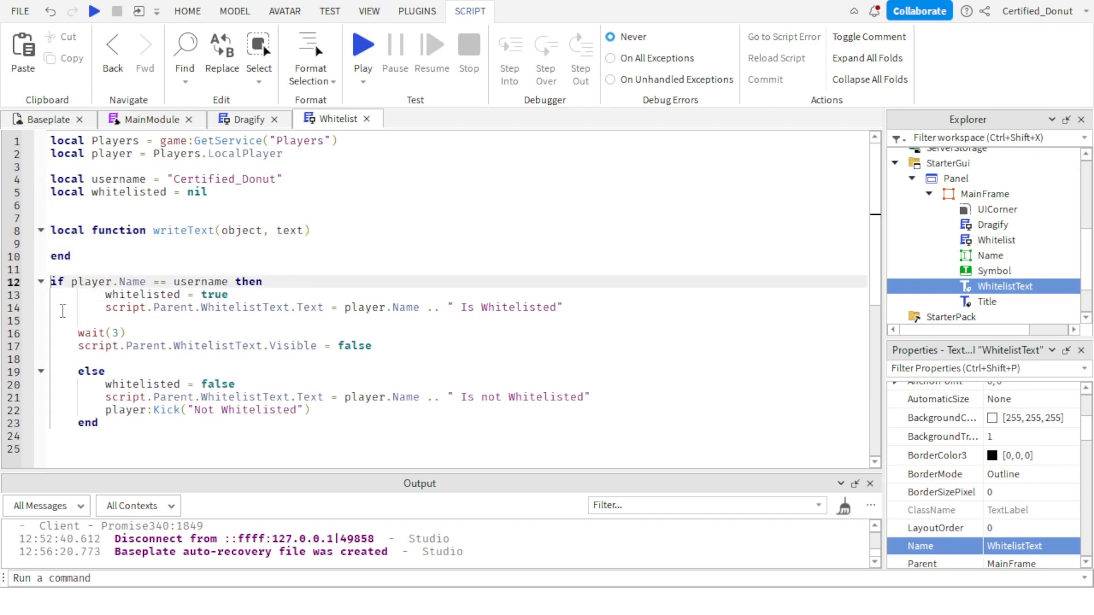
pyautogui.press('Down')
pyautogui.press('BackSpace')
pyautogui.press('Down')
pyautogui.press('BackSpace')
pyautogui.press('Down')
pyautogui.press('BackSpace')
pyautogui.press('Down')
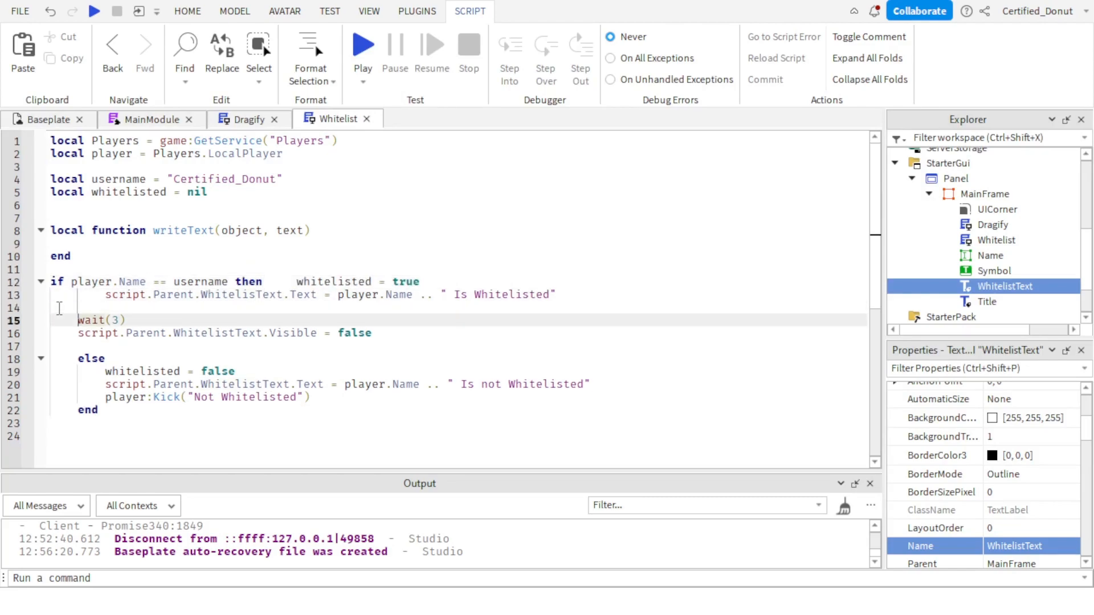
pyautogui.hotkey('ctrl', 'z')
pyautogui.hotkey('ctrl', 'z')
pyautogui.hotkey('ctrl', 'z')
pyautogui.hotkey('ctrl', 'z')
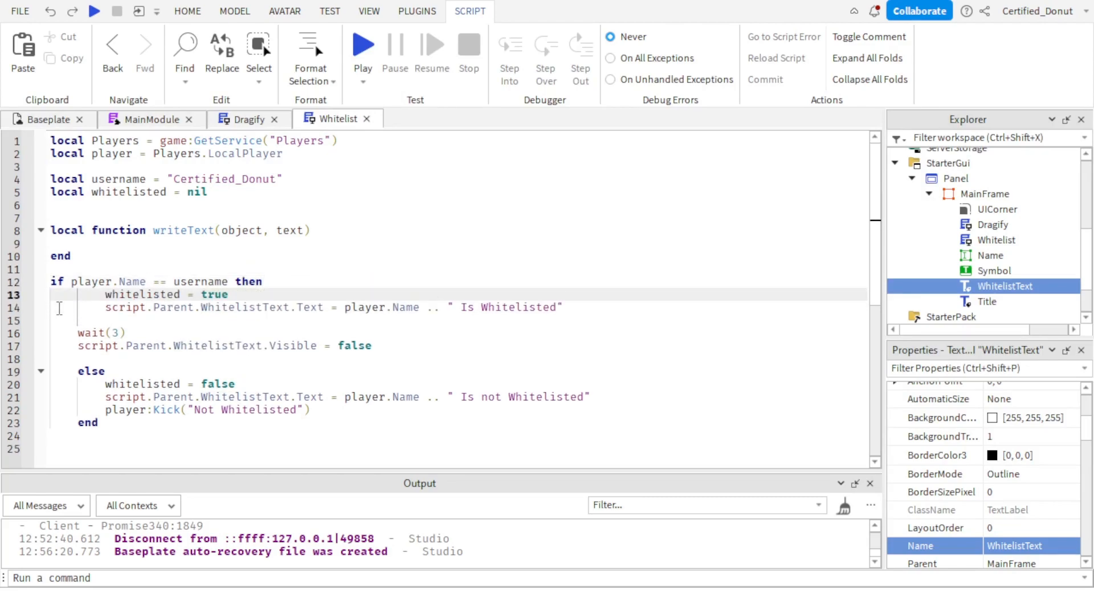
pyautogui.press('Down')
pyautogui.press('Down')
pyautogui.press('Down')
pyautogui.press('Down')
pyautogui.press('Down')
pyautogui.press('Down')
pyautogui.press('Down')
pyautogui.press('Down')
pyautogui.press('Down')
pyautogui.press('Down')
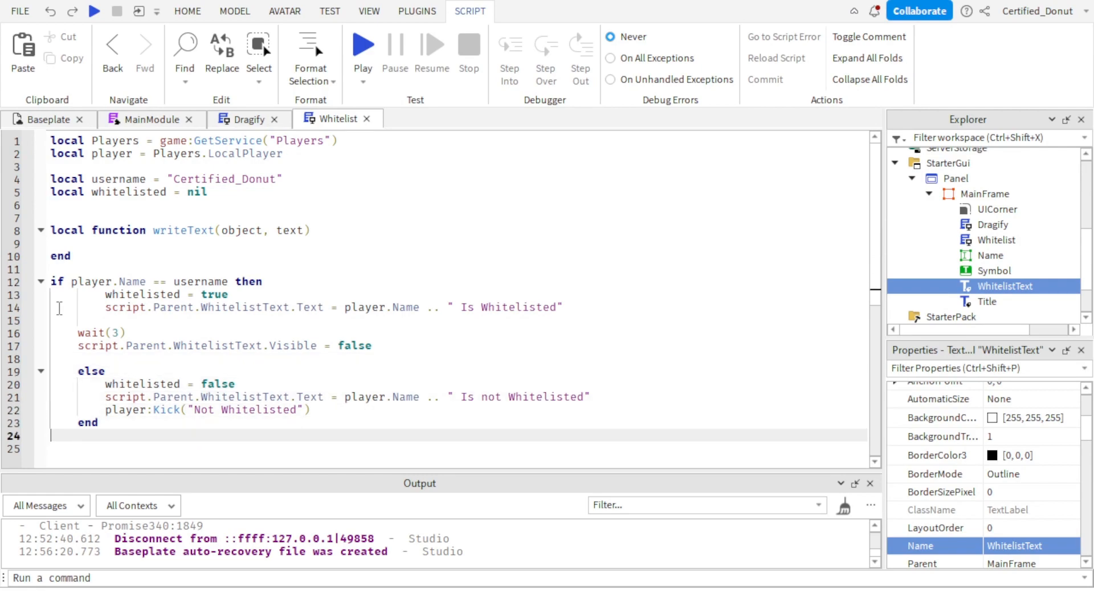
# Add a loop reading for i=1, text, 1 do inside the writeText function.
pyautogui.click(126, 247)
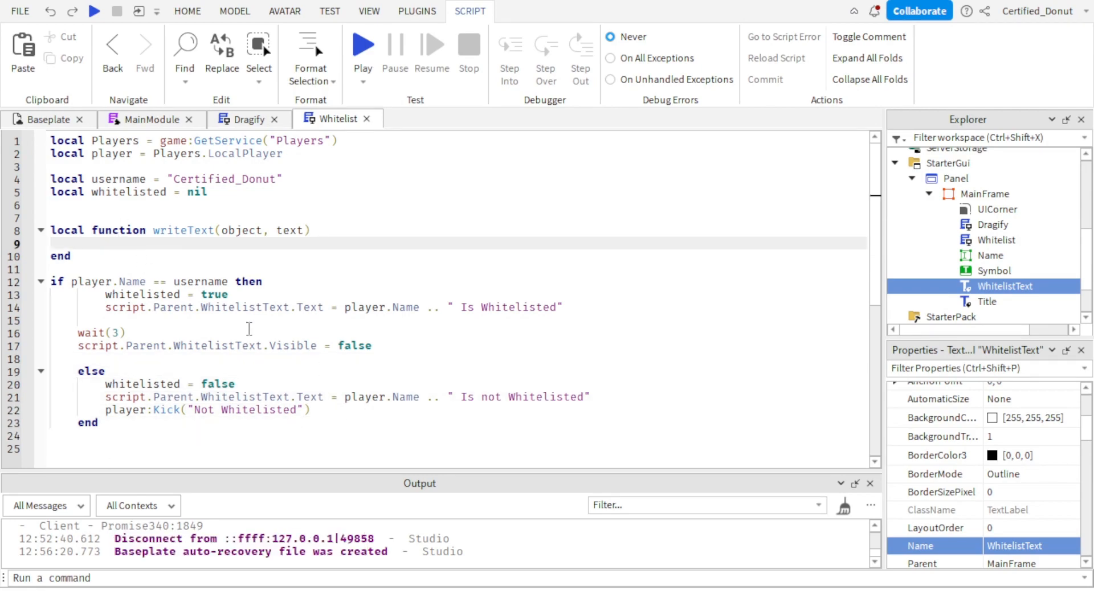
pyautogui.write('for i, ')
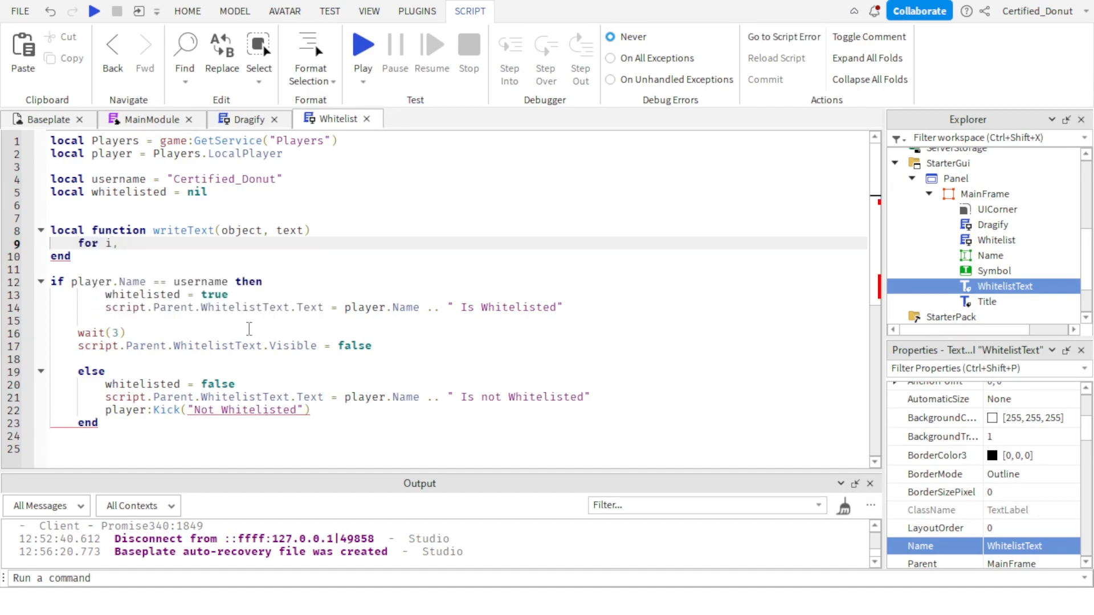
pyautogui.write('text, 1 do')
pyautogui.press('Return')
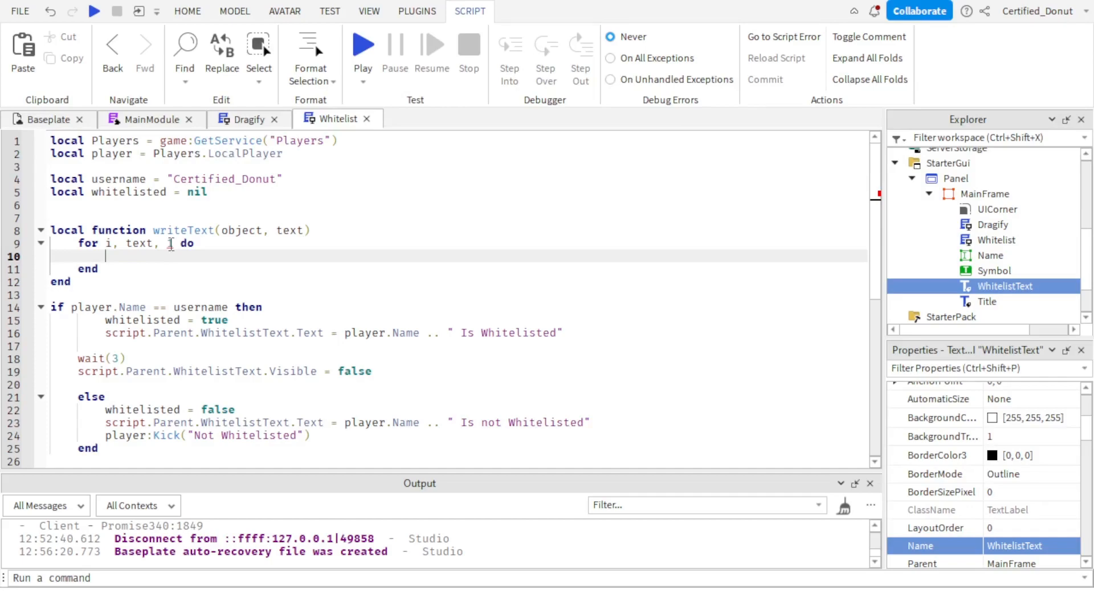
pyautogui.click(113, 245)
pyautogui.write('=1')
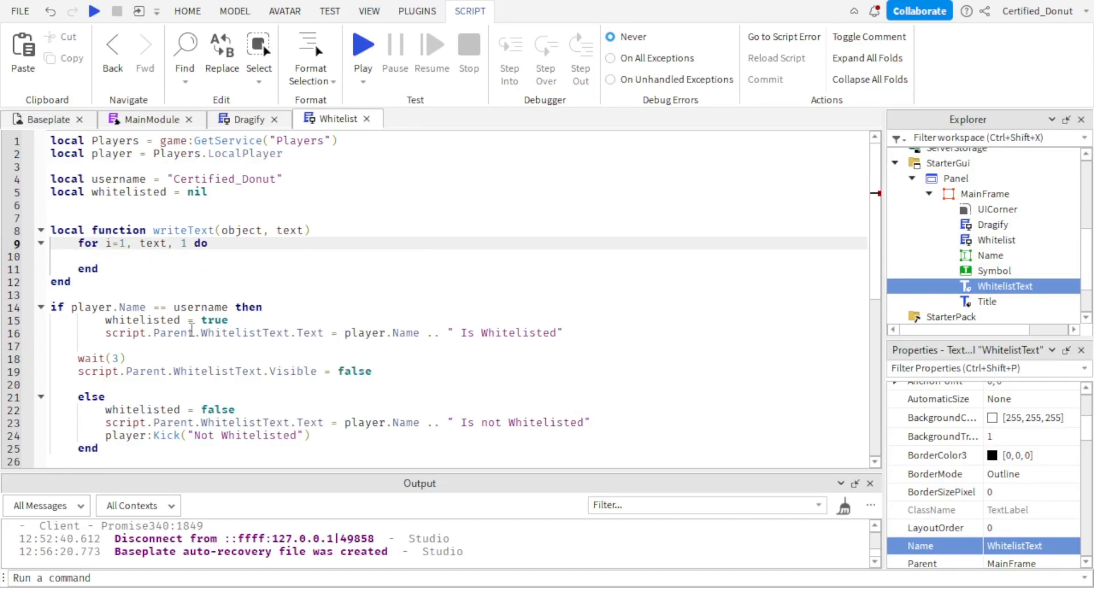
# Add wait(0.0225) as the first line inside the writeText loop.
pyautogui.click(240, 285)
pyautogui.click(185, 264)
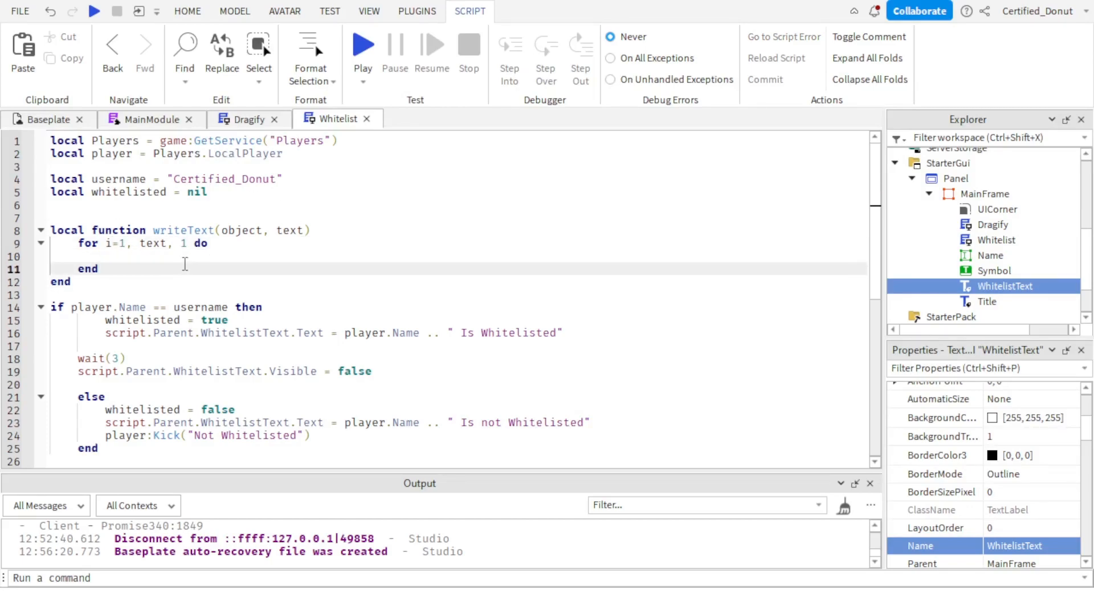
pyautogui.click(195, 244)
pyautogui.click(194, 266)
pyautogui.click(195, 255)
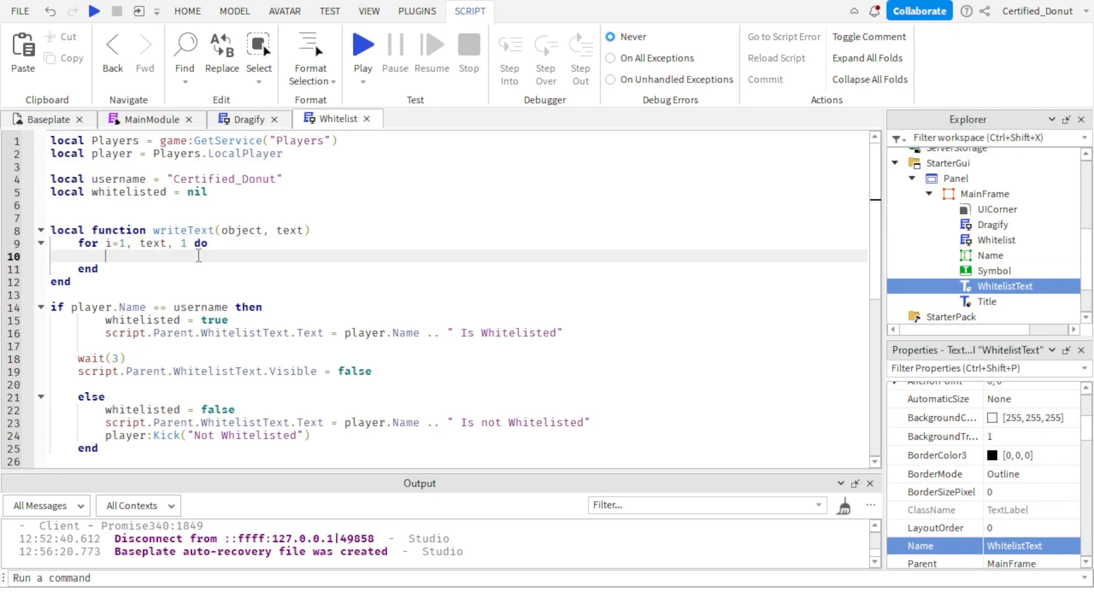
pyautogui.write('wait(')
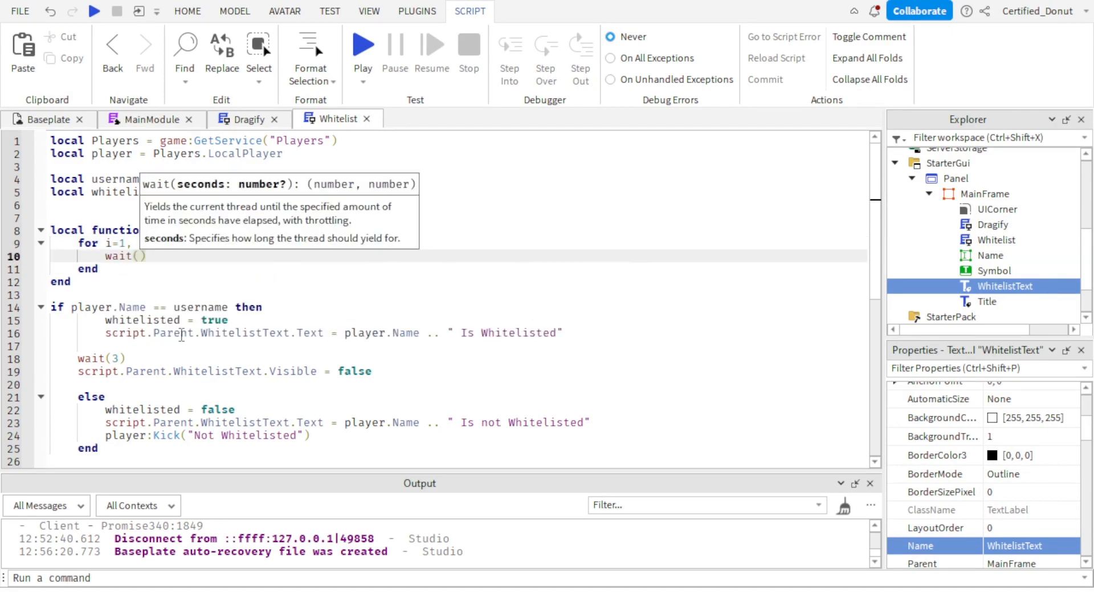
pyautogui.write('0.0')
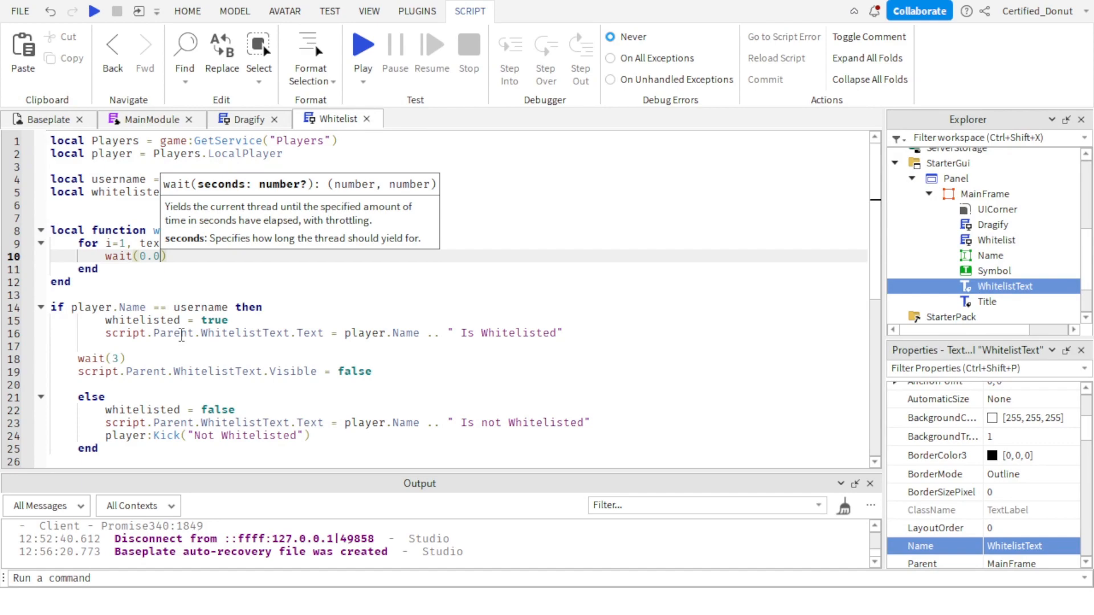
pyautogui.write('225)')
pyautogui.press('Return')
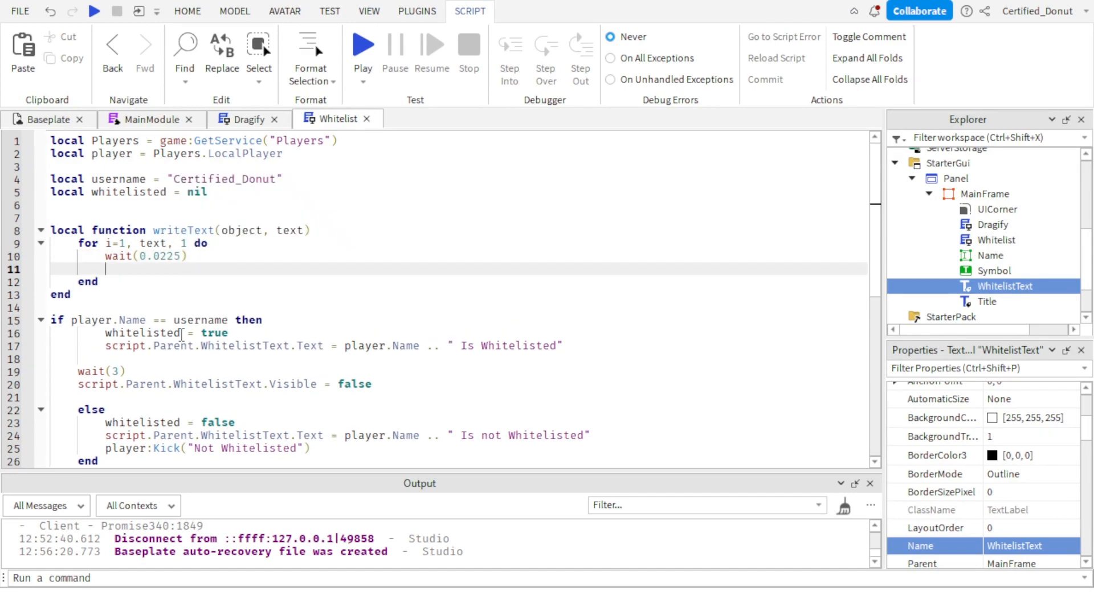
# Add object.Text = string.sub(text,1) below the wait line in the writeText loop.
pyautogui.write('object.TEx')
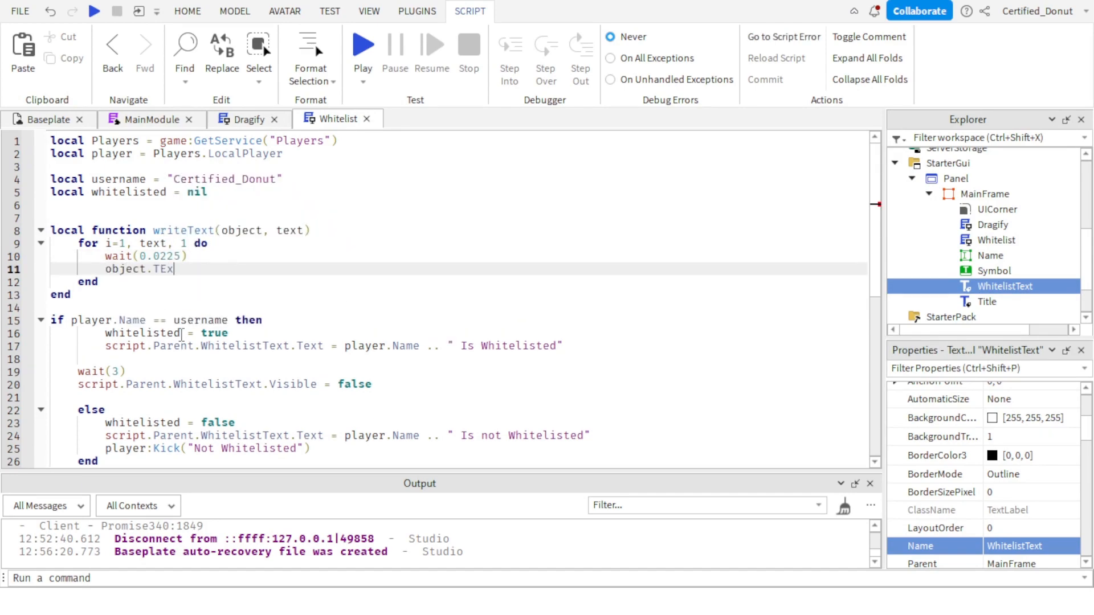
pyautogui.press('BackSpace')
pyautogui.press('BackSpace')
pyautogui.write('ext = string.sui')
pyautogui.press('Tab')
pyautogui.write('(text')
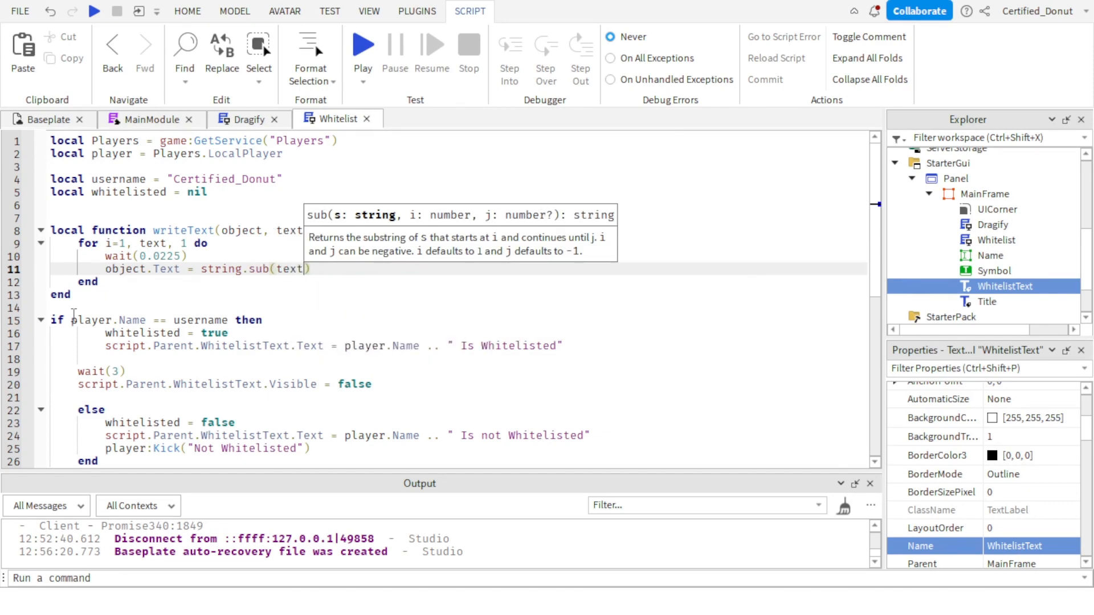
pyautogui.click(280, 306)
pyautogui.click(290, 293)
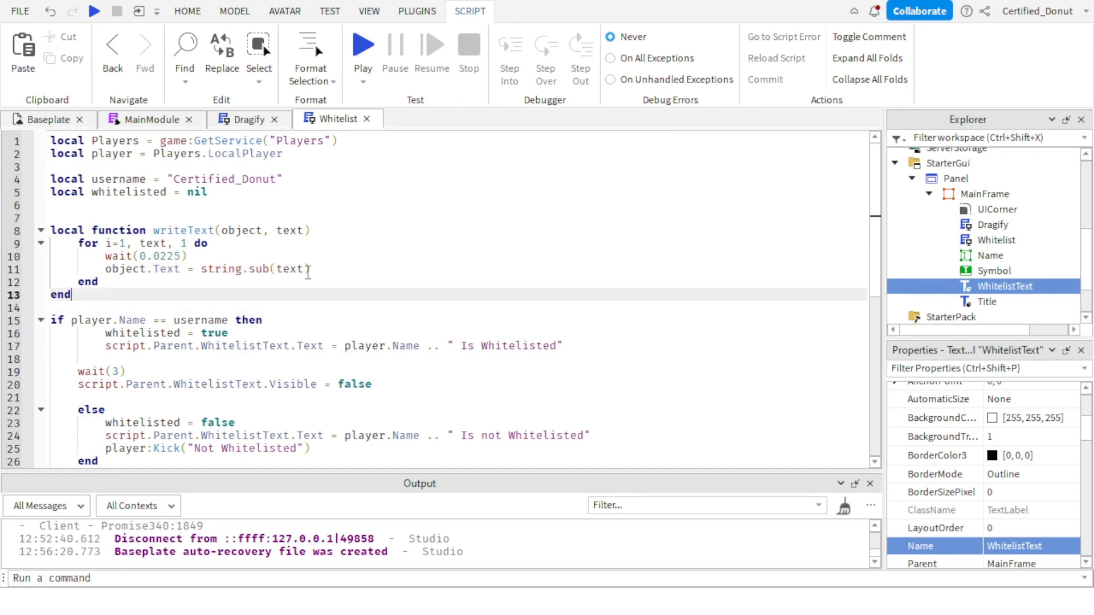
pyautogui.click(307, 272)
pyautogui.write(',1,')
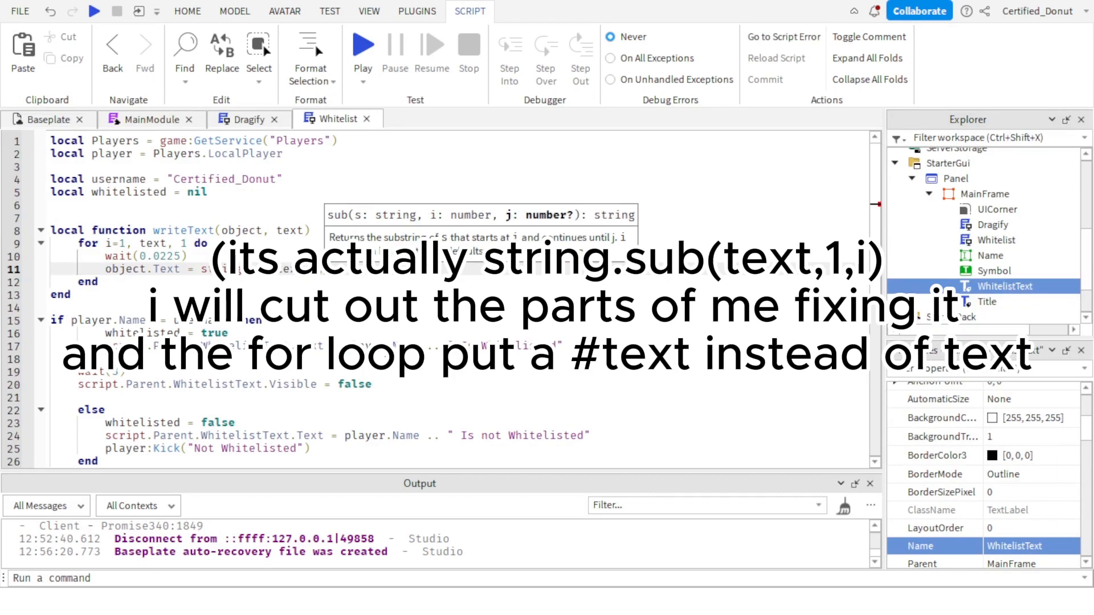
pyautogui.press('BackSpace')
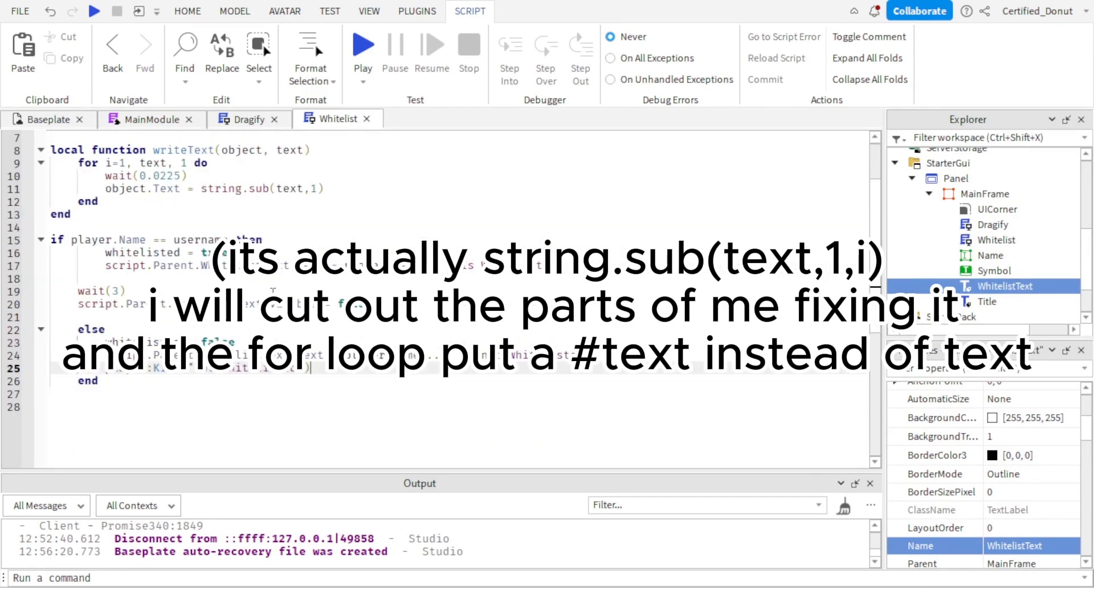
# Replace the WhitelistText assignment in the whitelisted branch with a writeText call taking script.Parent.WhitelistText as its first argument.
pyautogui.moveTo(107, 268); pyautogui.dragTo(658, 271)
pyautogui.write('writeText(')
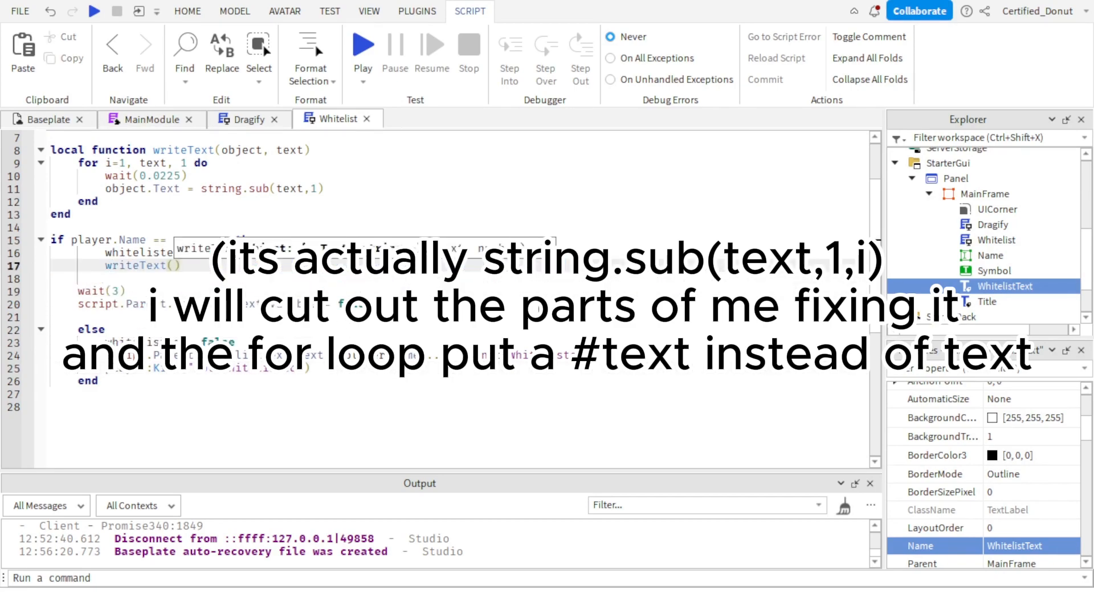
pyautogui.write('white')
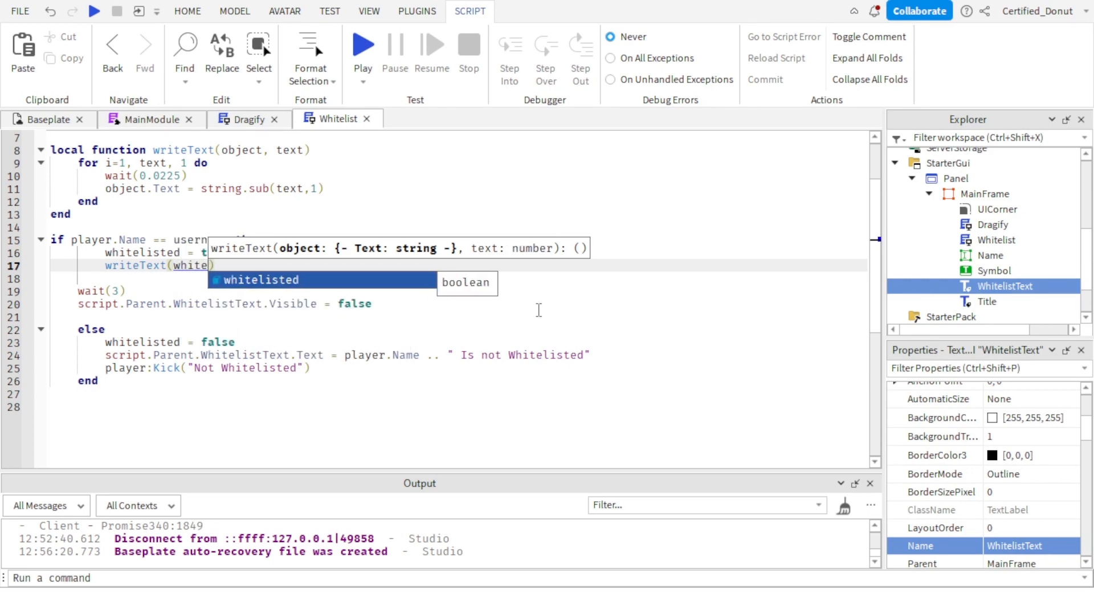
pyautogui.press('BackSpace')
pyautogui.press('BackSpace')
pyautogui.press('BackSpace')
pyautogui.press('BackSpace')
pyautogui.press('BackSpace')
pyautogui.write('script.Parent.')
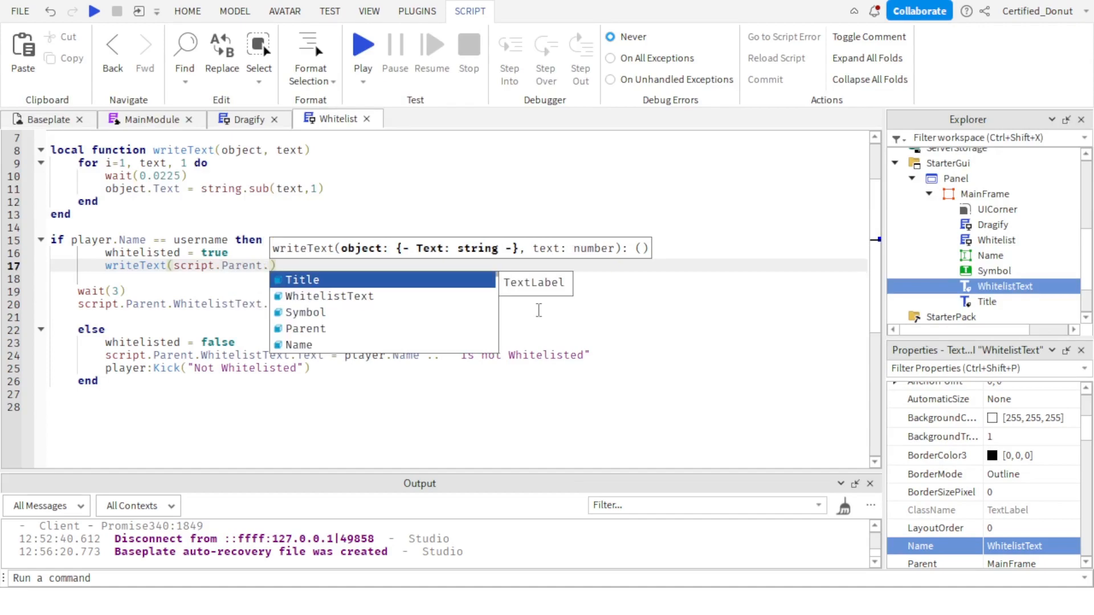
pyautogui.write('whi')
pyautogui.write(', ')
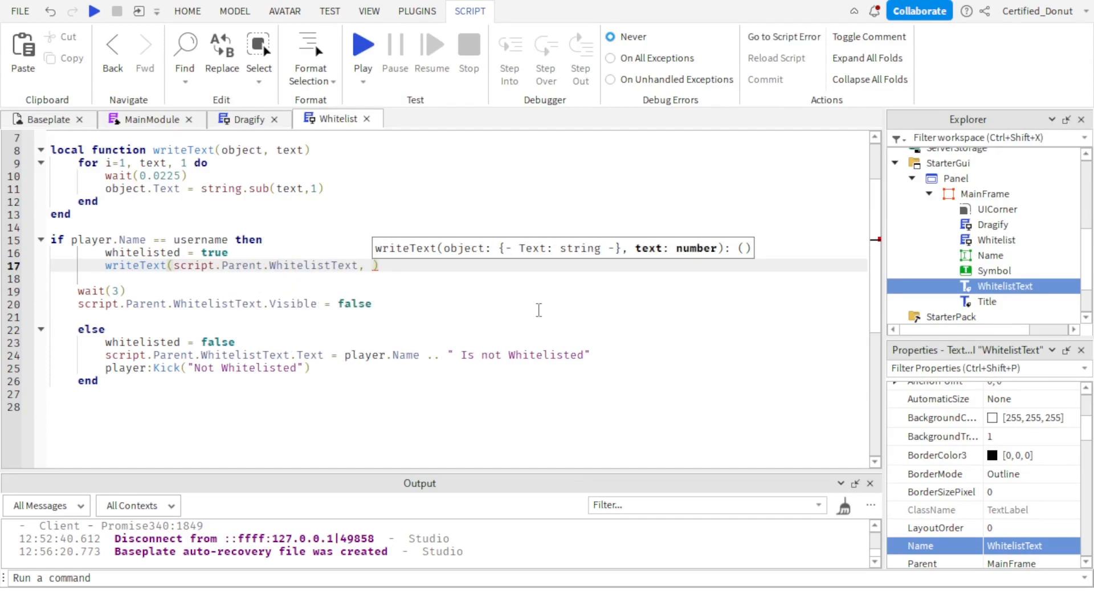
pyautogui.write('"')
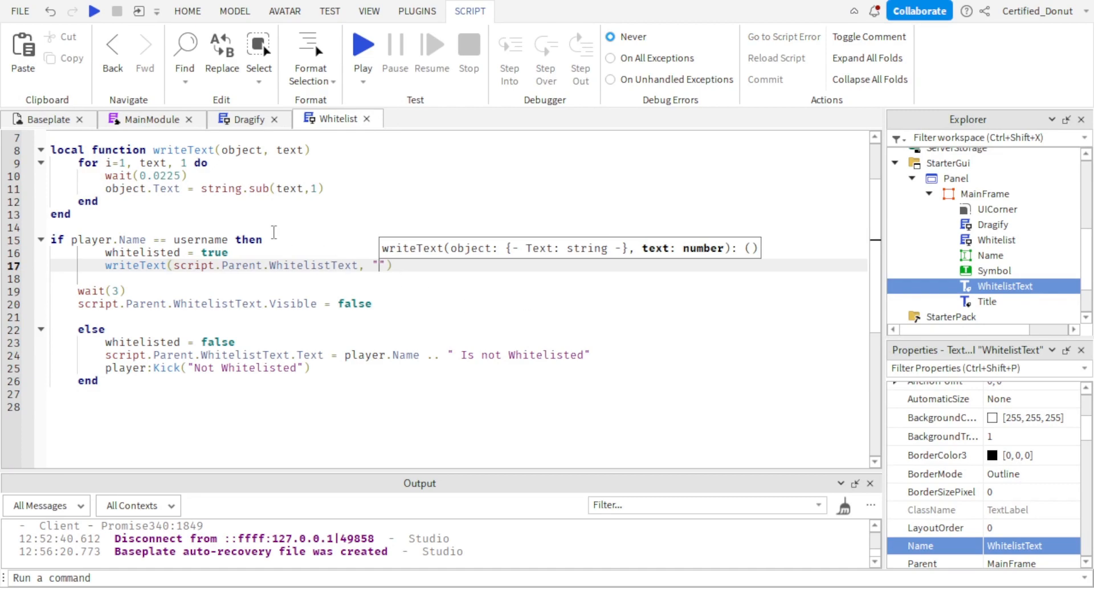
# Set the second argument of the writeText call to "White Success " .. player.Name .. "!".
pyautogui.click(139, 203)
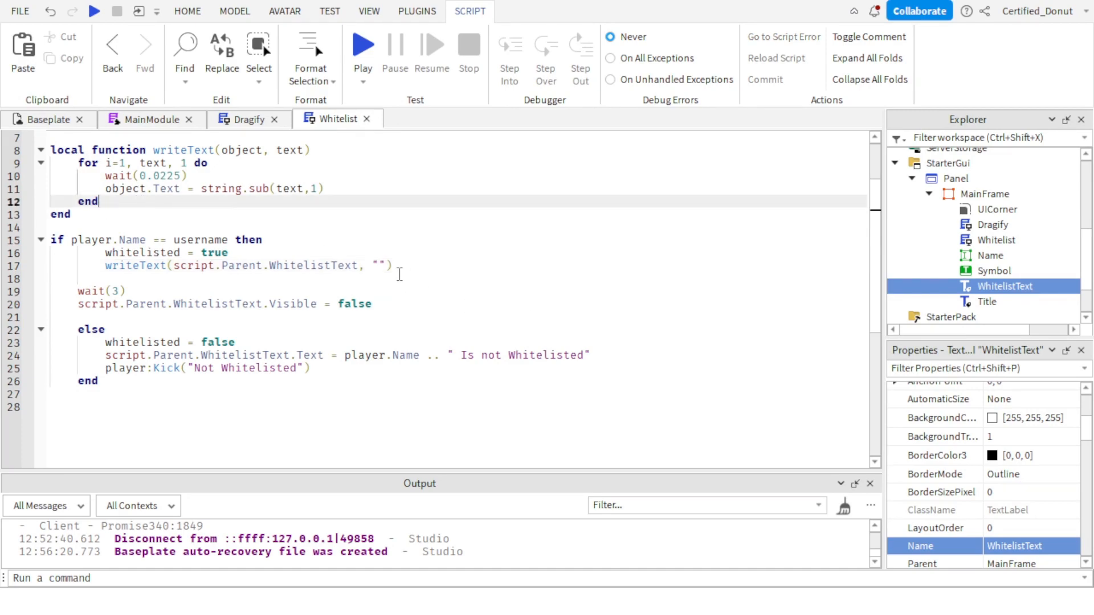
pyautogui.click(380, 265)
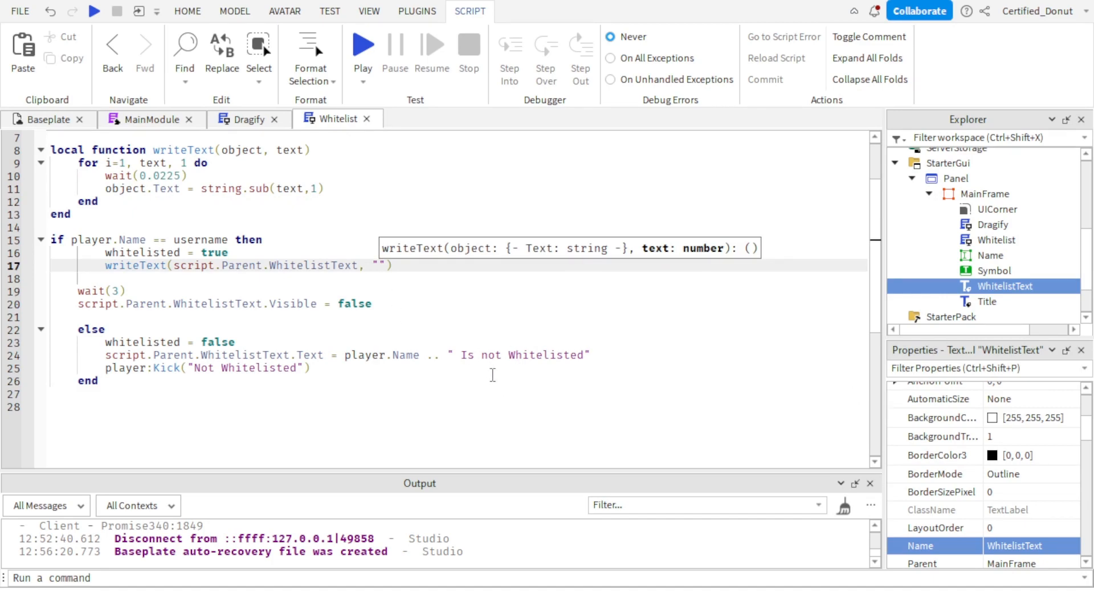
pyautogui.write('White Succ')
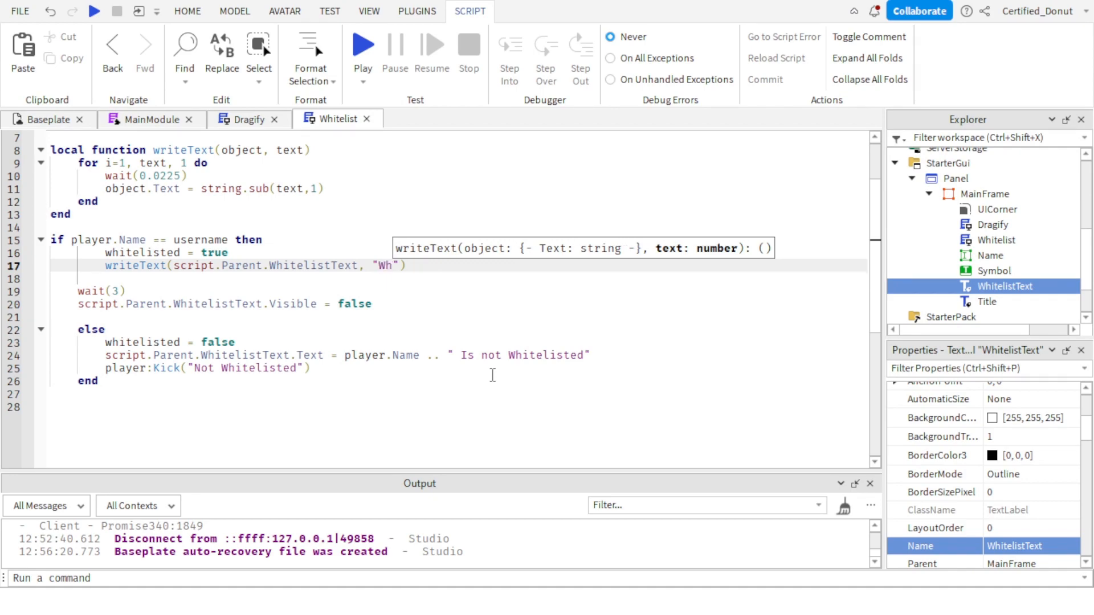
pyautogui.write('ess')
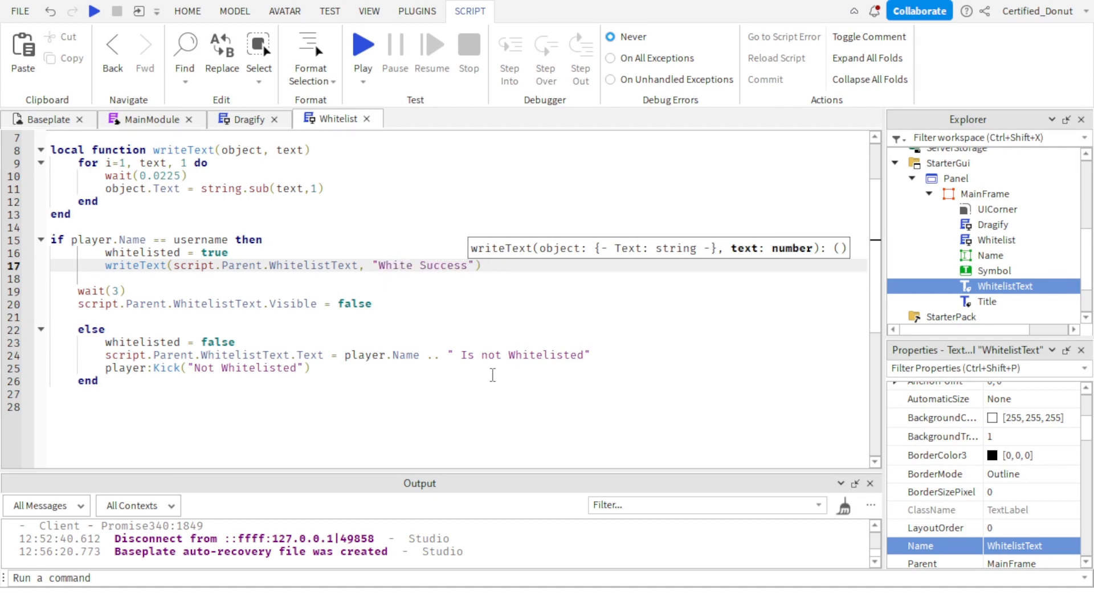
pyautogui.write(' "')
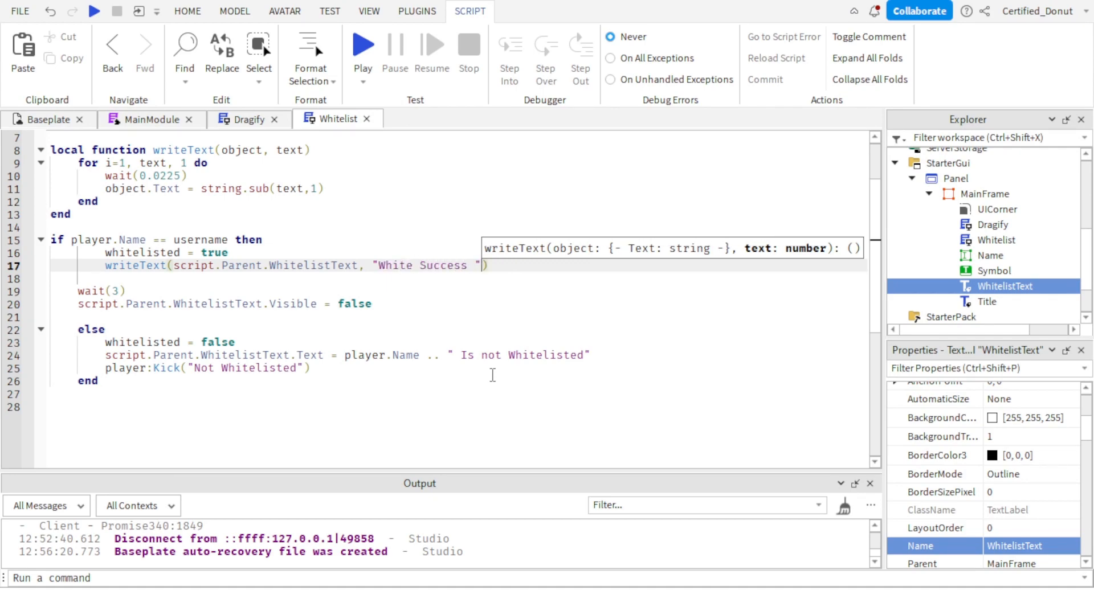
pyautogui.write(' .. ')
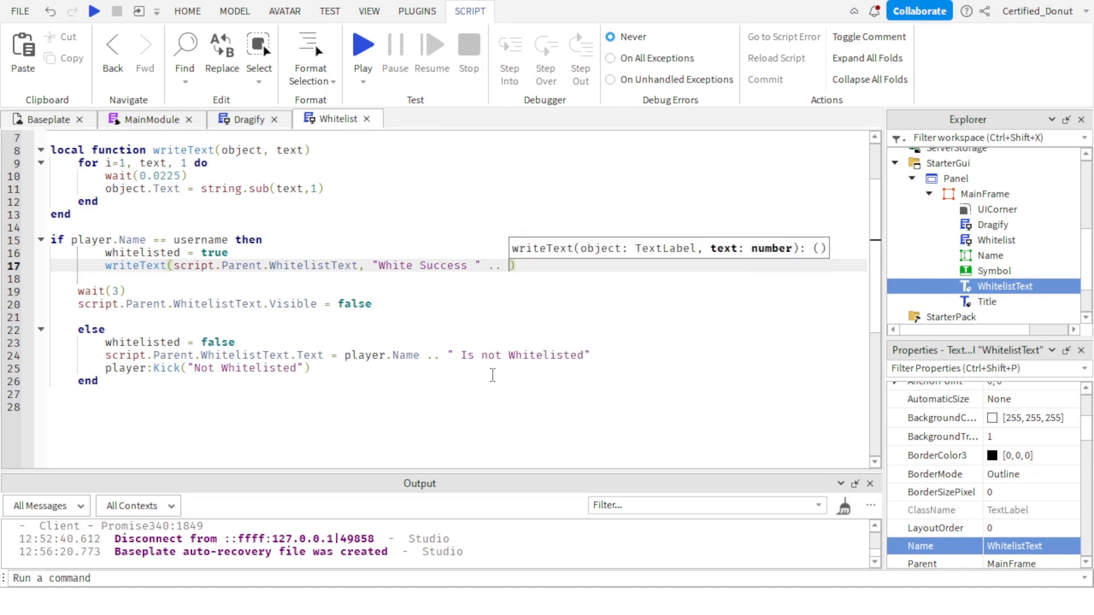
pyautogui.write('pla')
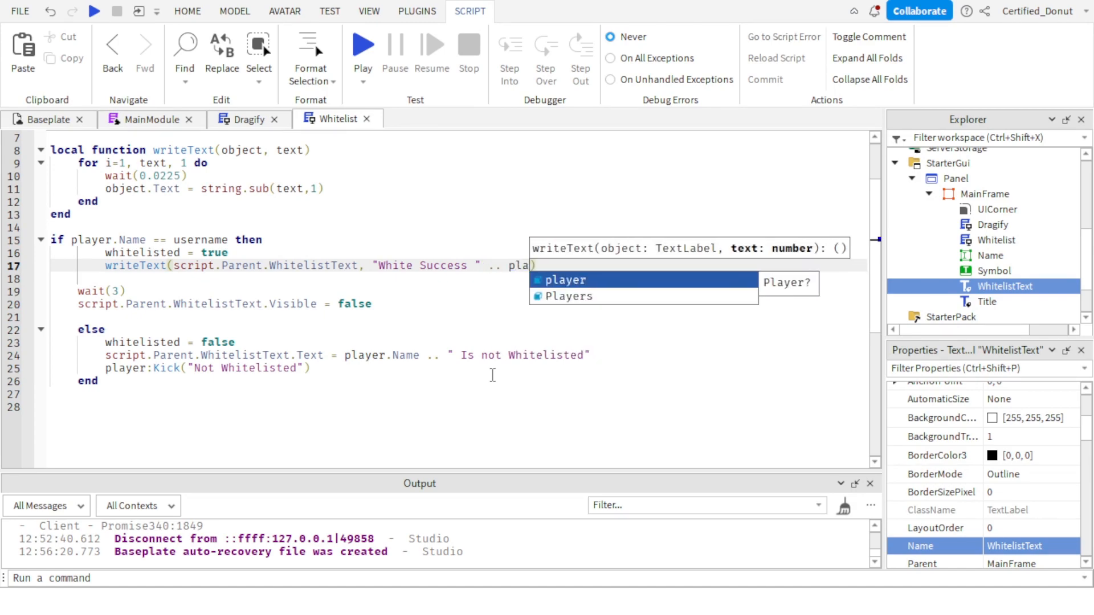
pyautogui.write('yer.Name')
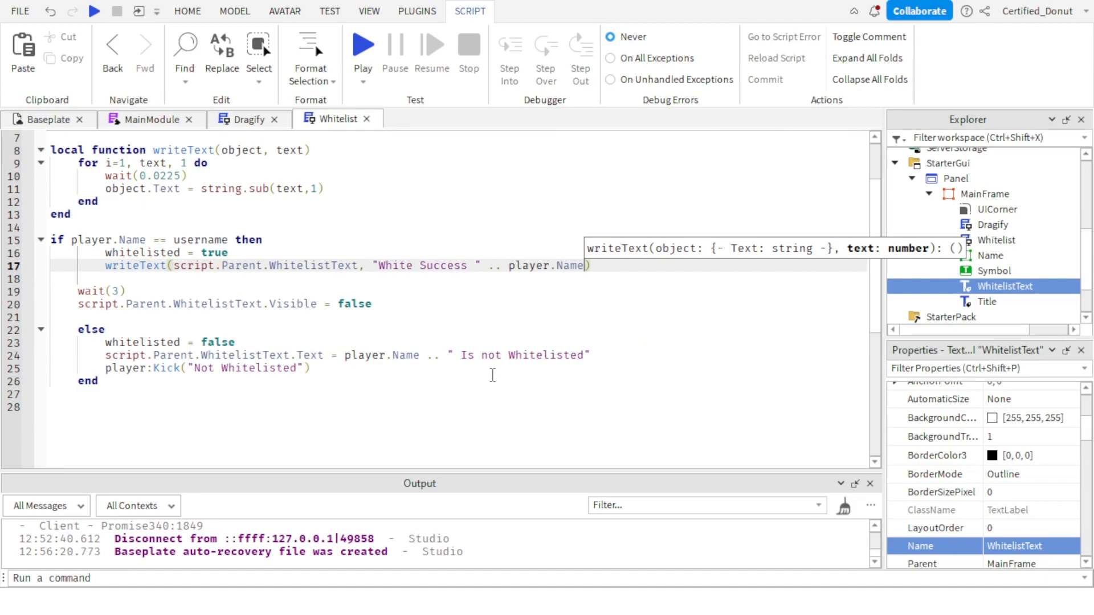
pyautogui.write(' .. "')
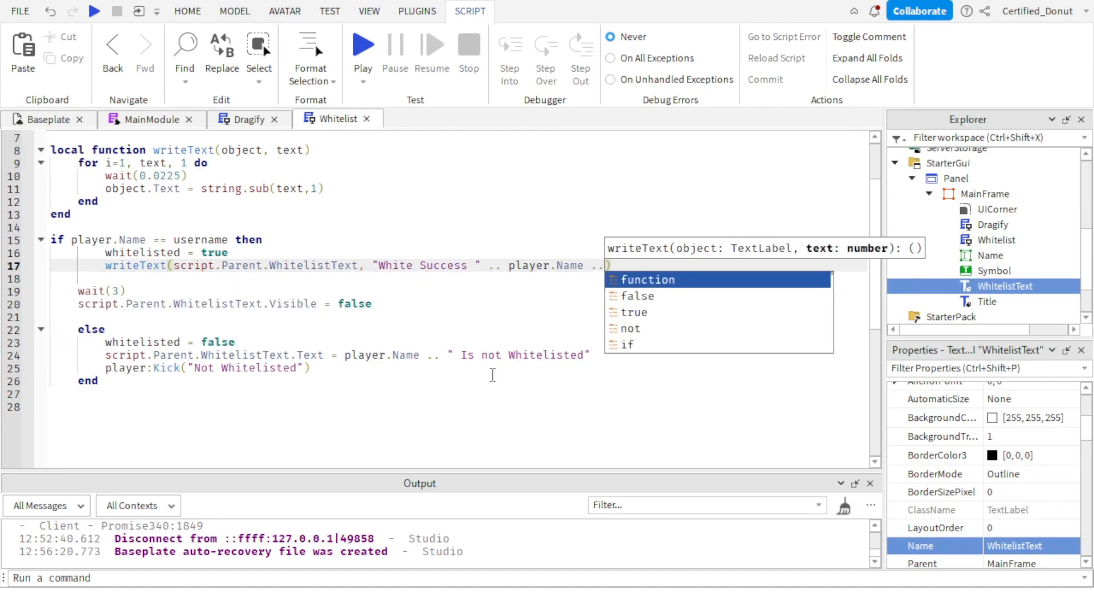
pyautogui.write('!')
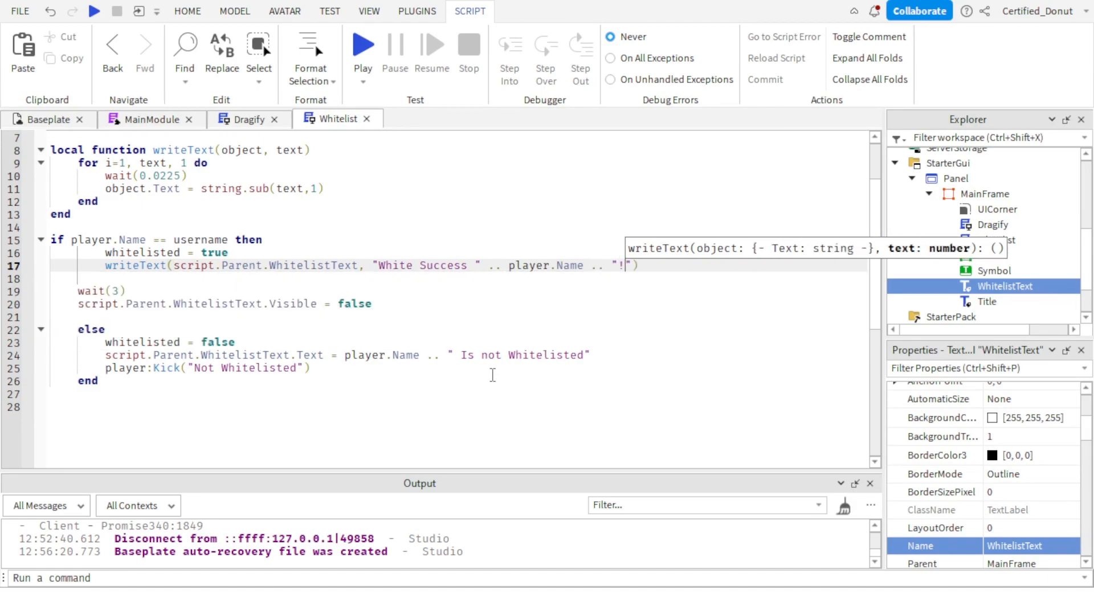
# Copy the whole writeText call from the whitelisted branch.
pyautogui.moveTo(664, 266); pyautogui.dragTo(107, 265)
pyautogui.hotkey('ctrl', 'c')
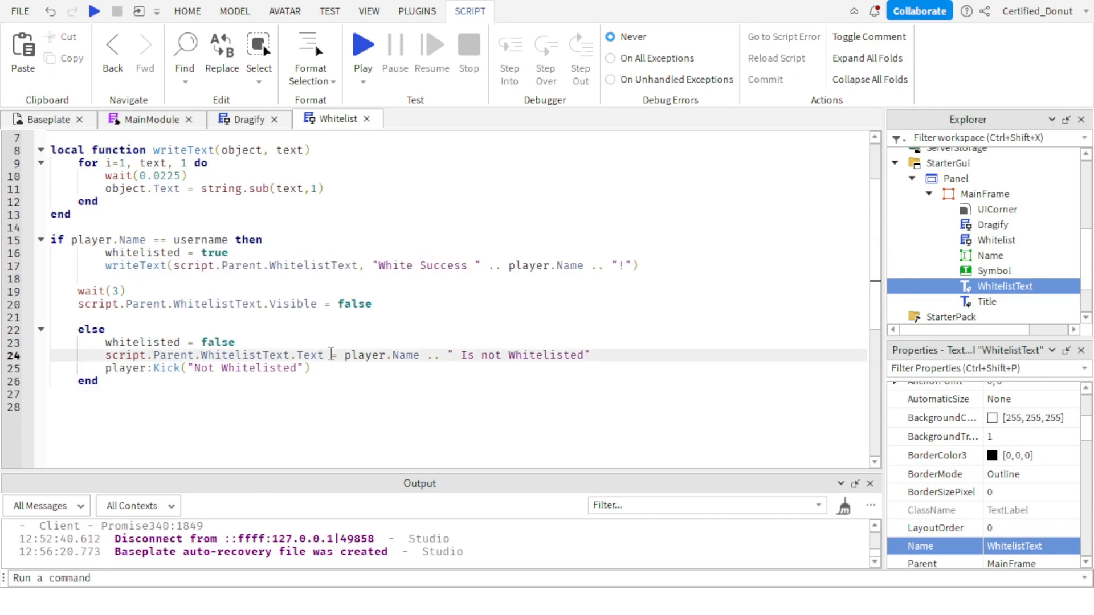
pyautogui.tripleClick(331, 355)
pyautogui.hotkey('ctrl', 'v')
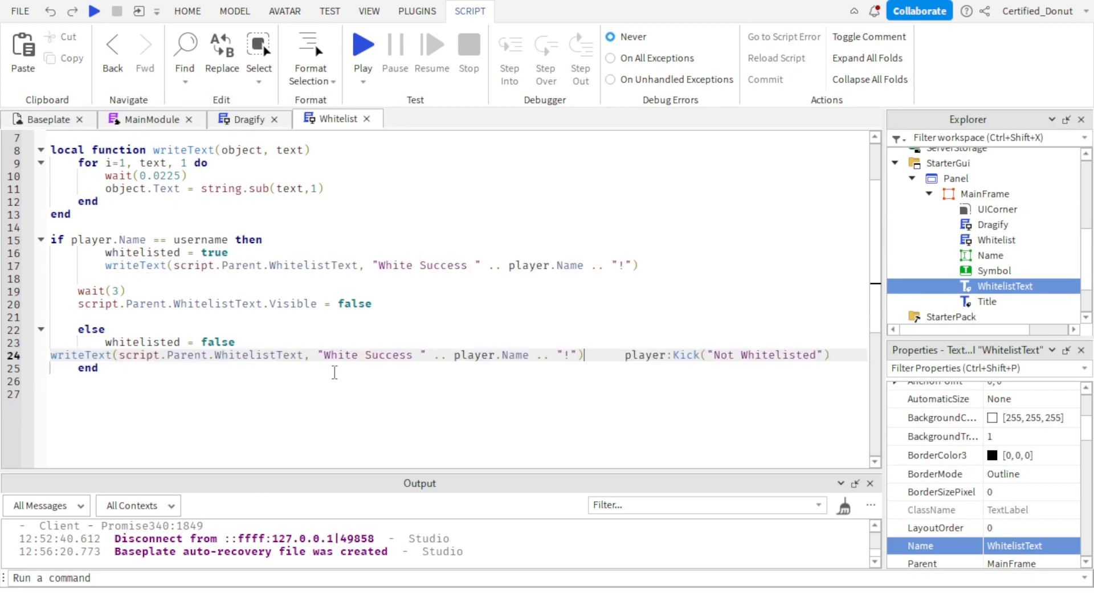
pyautogui.hotkey('ctrl', 'z')
pyautogui.tripleClick(592, 350)
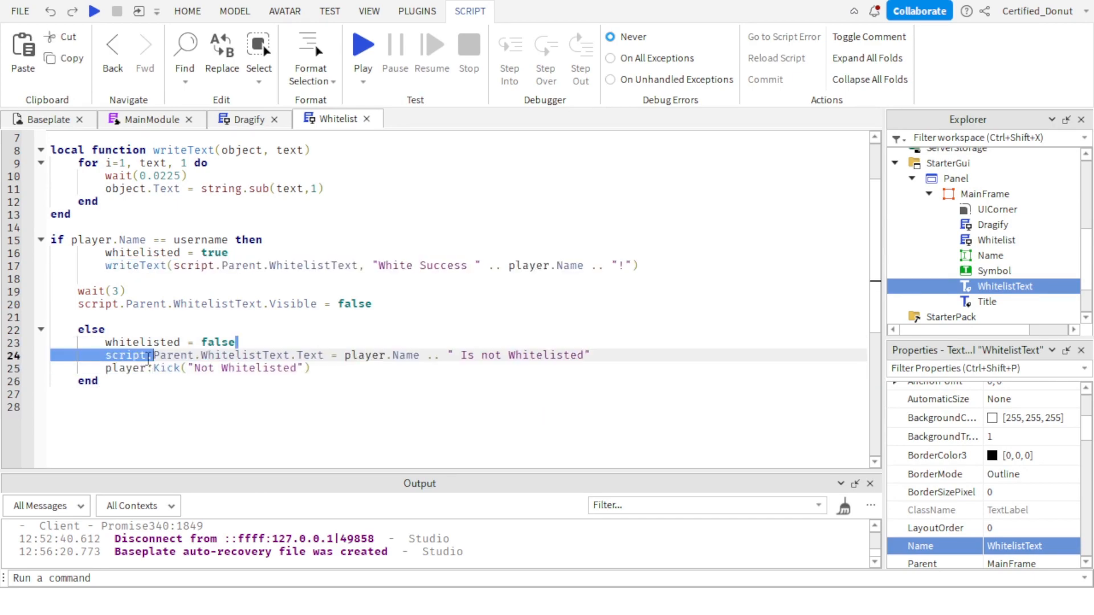
pyautogui.click(593, 355)
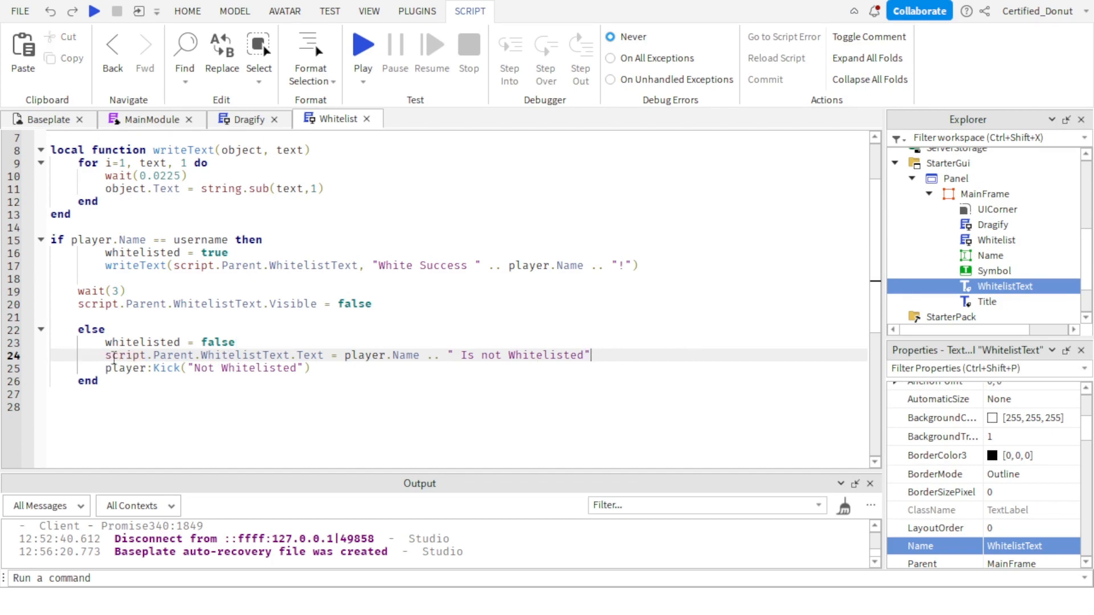
# Replace the WhitelistText assignment in the else branch with the copied writeText call and change its message to "White Failed ".
pyautogui.moveTo(107, 354); pyautogui.dragTo(615, 358)
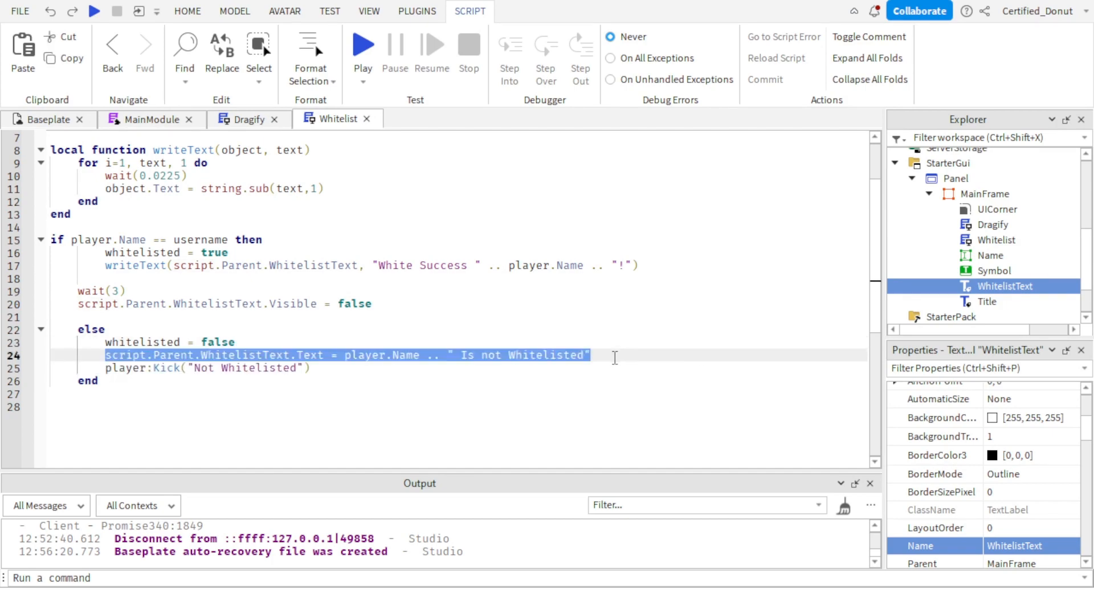
pyautogui.hotkey('ctrl', 'v')
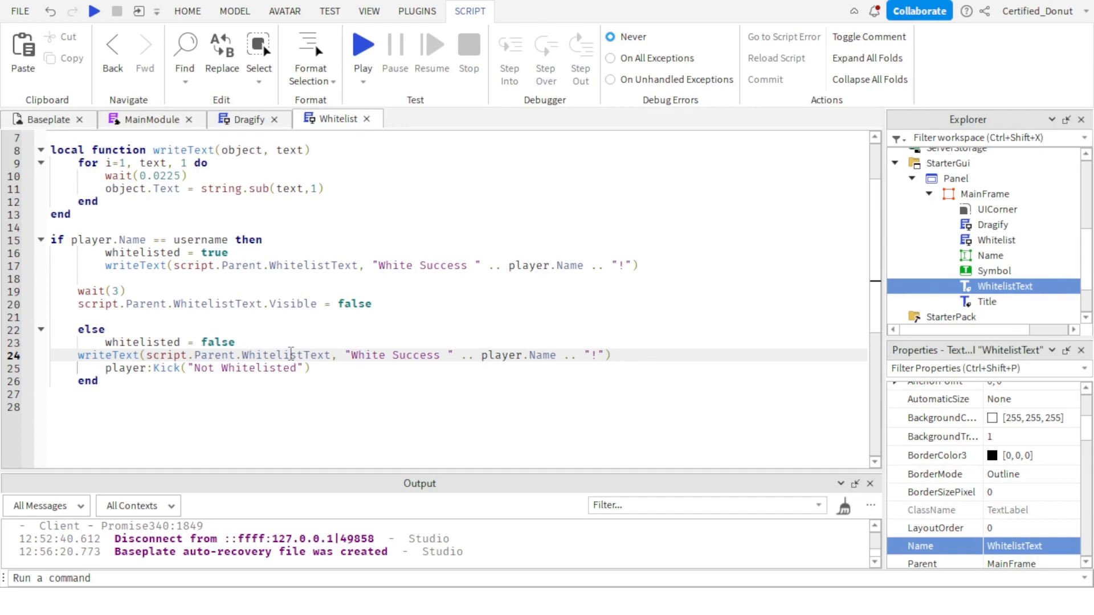
pyautogui.click(438, 357)
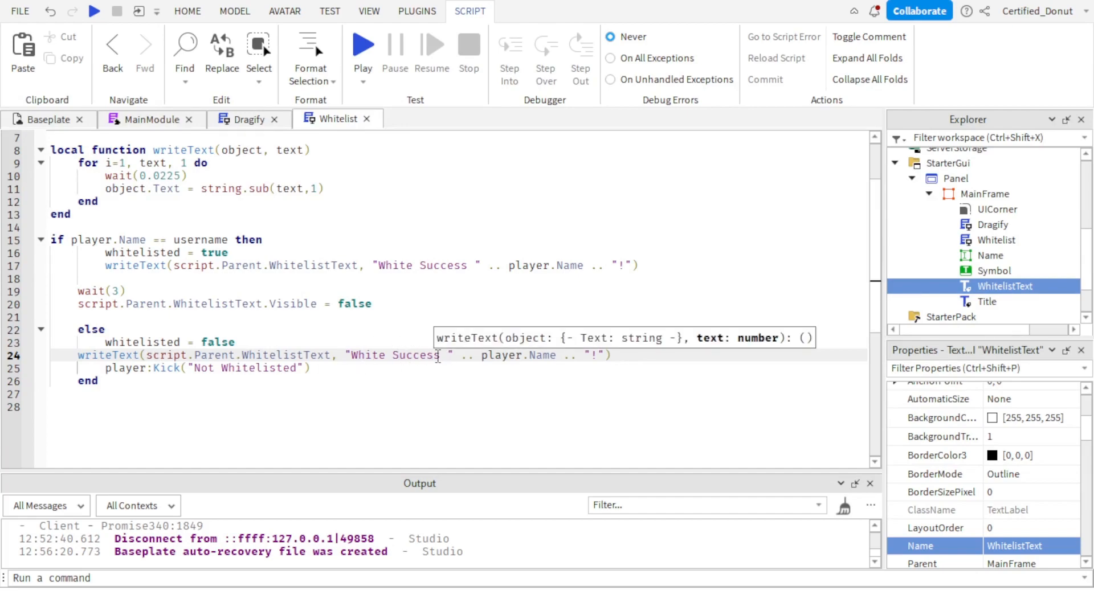
pyautogui.press('BackSpace')
pyautogui.press('BackSpace')
pyautogui.press('BackSpace')
pyautogui.press('BackSpace')
pyautogui.press('BackSpace')
pyautogui.press('BackSpace')
pyautogui.press('BackSpace')
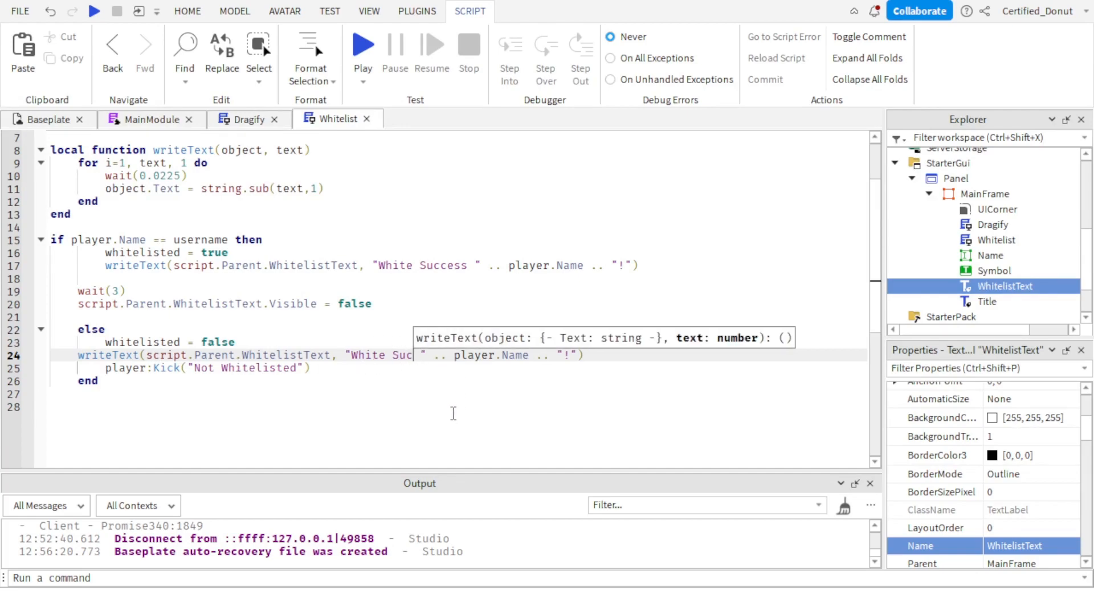
pyautogui.write('Failed')
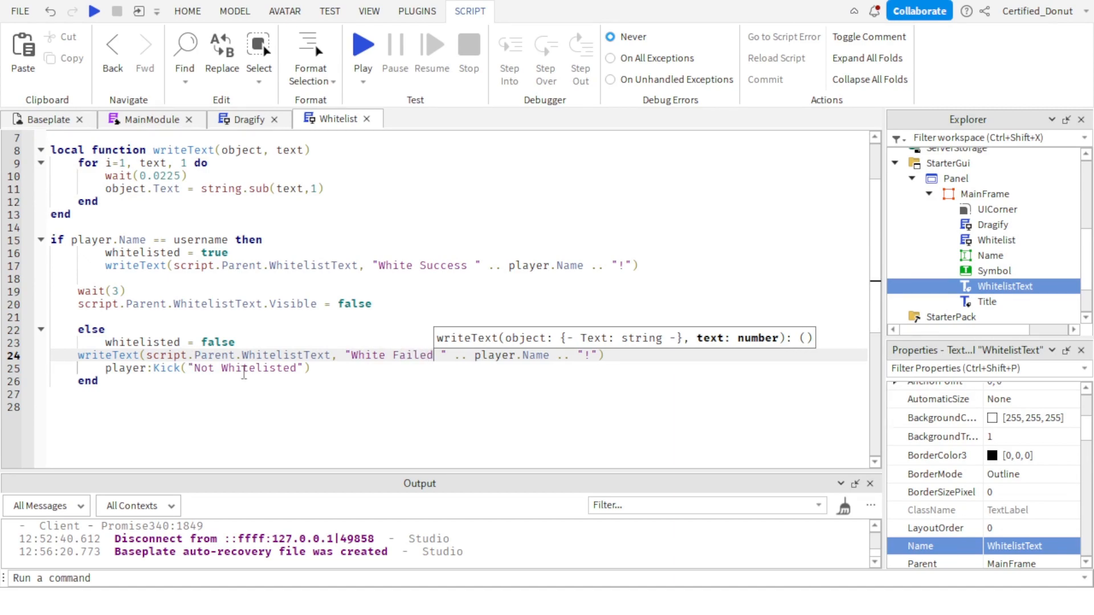
# Add wait(2) between the "White Failed" writeText call and the player:Kick line.
pyautogui.click(661, 353)
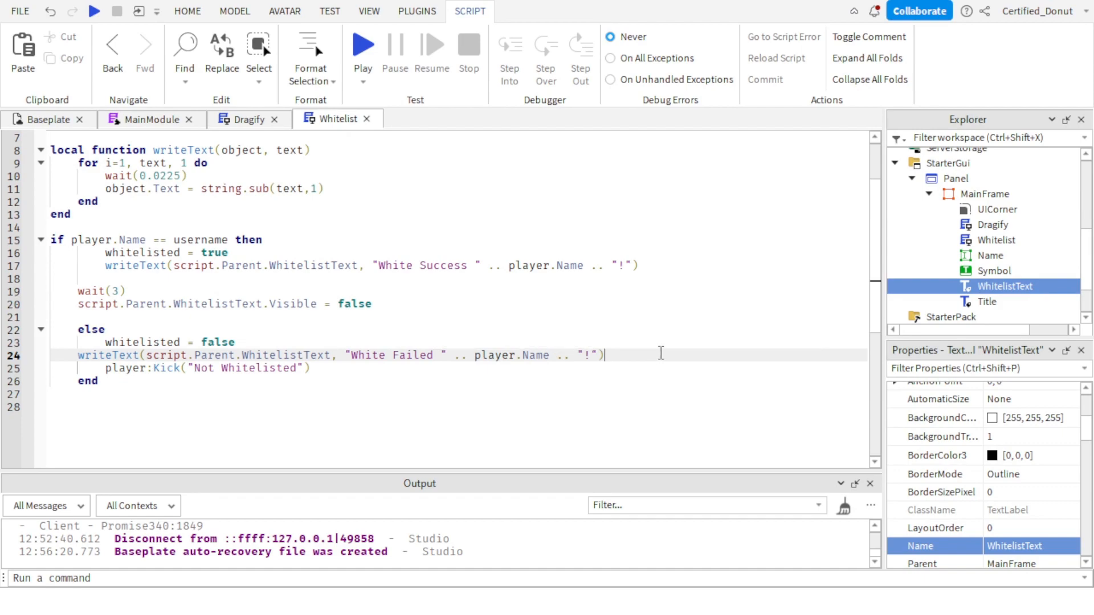
pyautogui.press('Return')
pyautogui.write('wait(2')
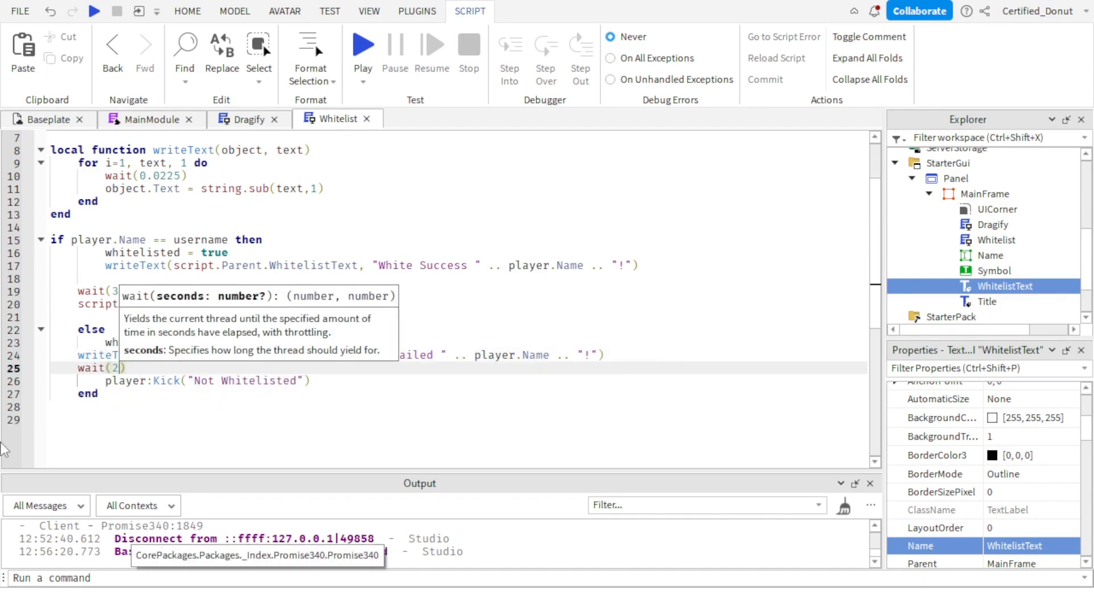
pyautogui.click(249, 417)
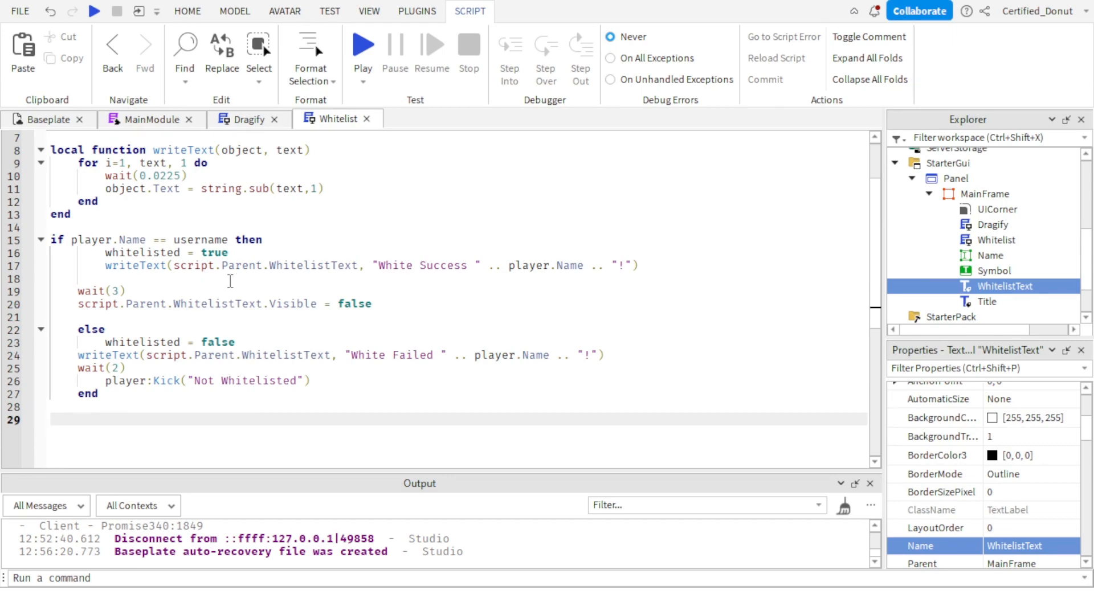
pyautogui.click(212, 278)
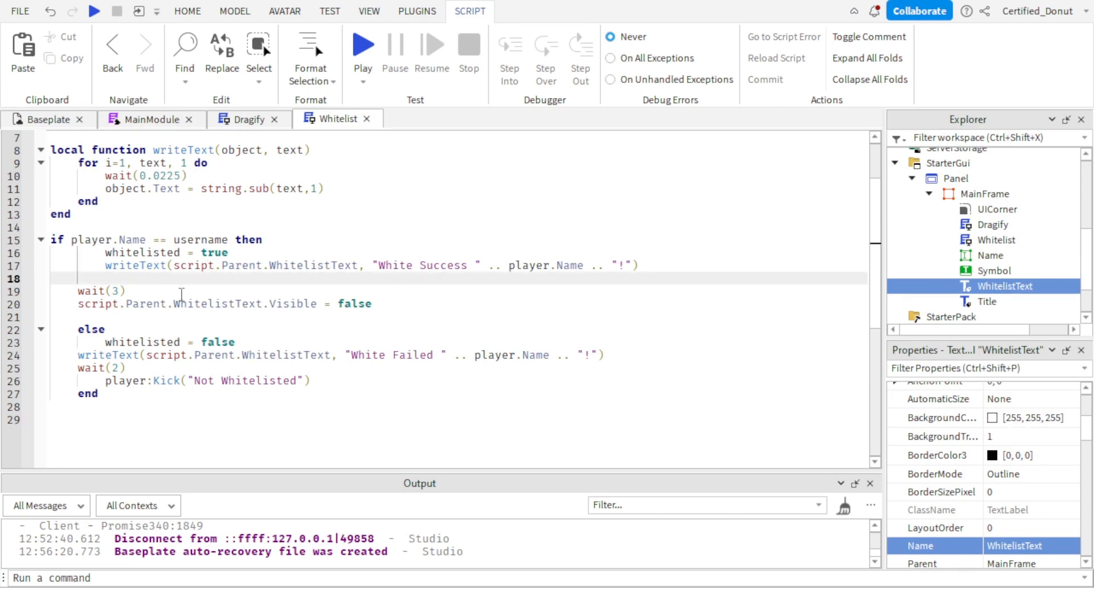
# Return to the Baseplate view and insert a Frame inside MainFrame.
pyautogui.click(43, 119)
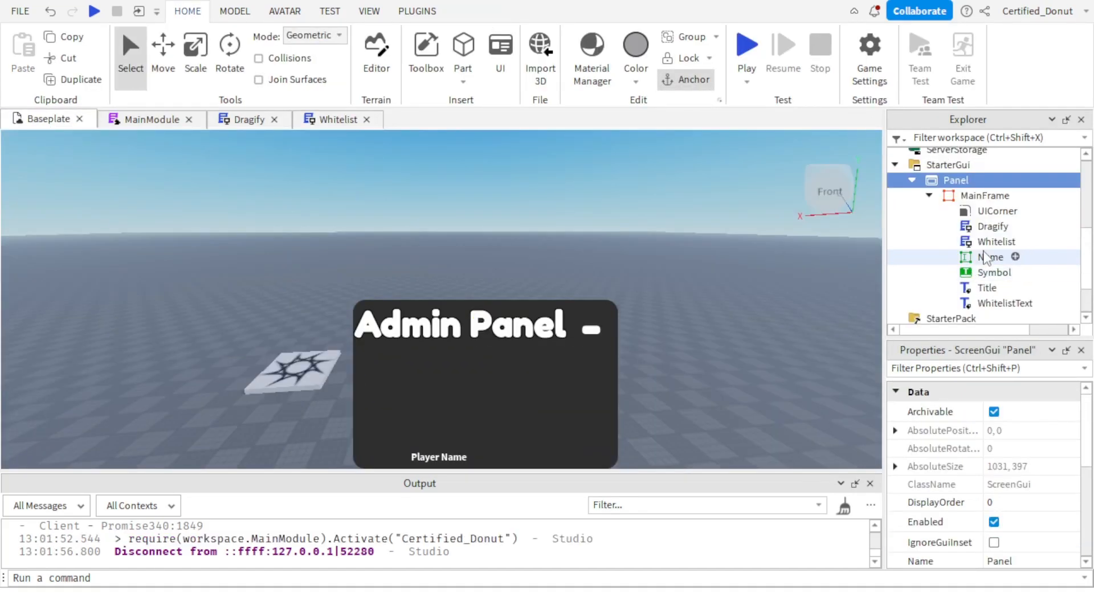
pyautogui.click(1024, 196)
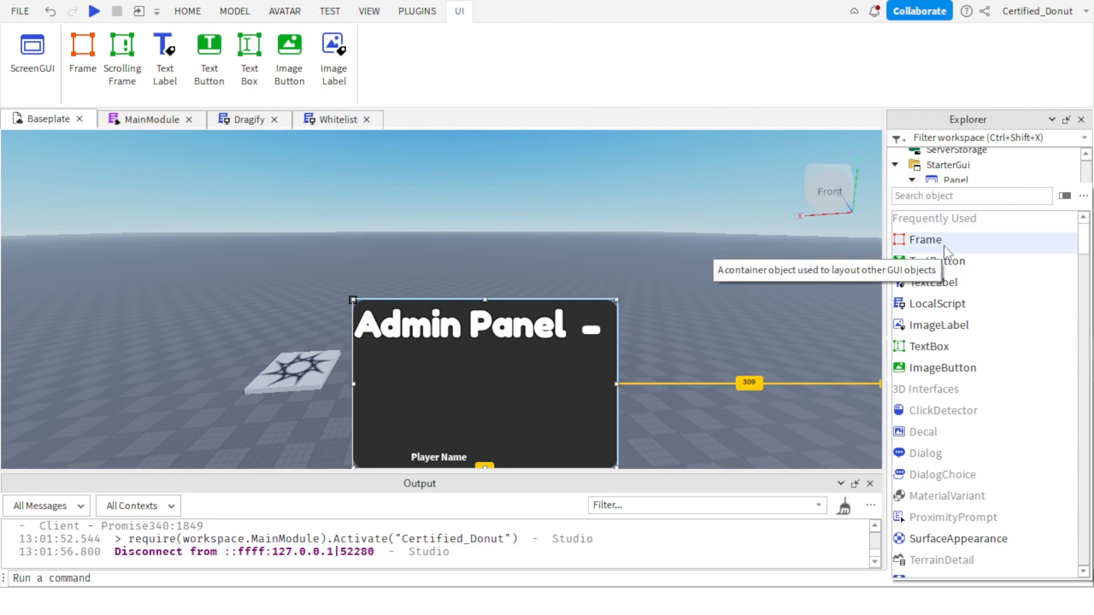
pyautogui.click(944, 247)
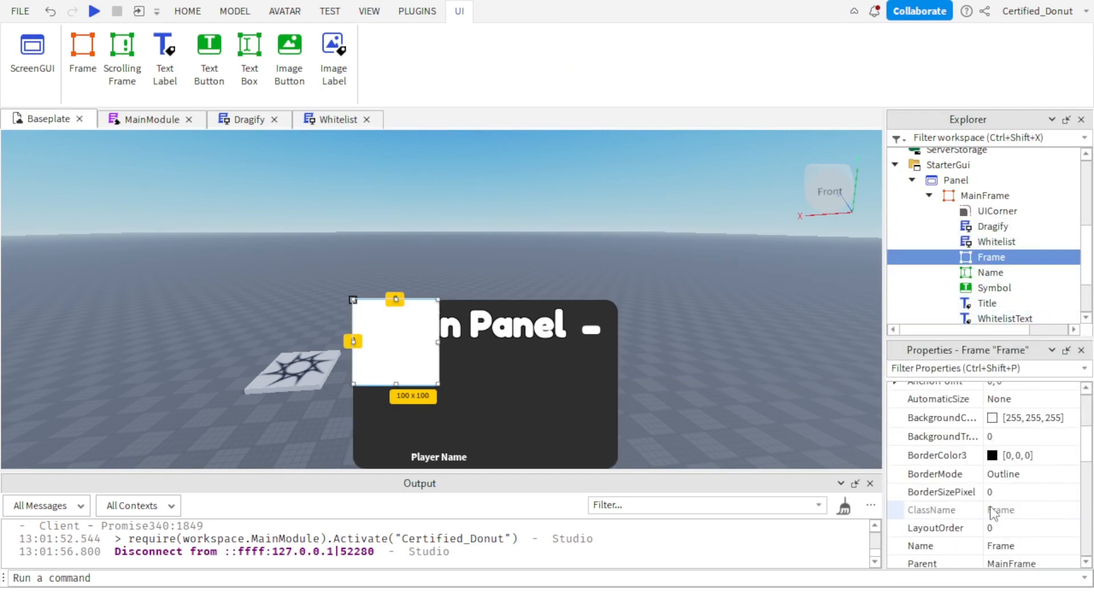
pyautogui.scroll(-3, 994, 513)
pyautogui.click(1050, 456)
pyautogui.click(1008, 456)
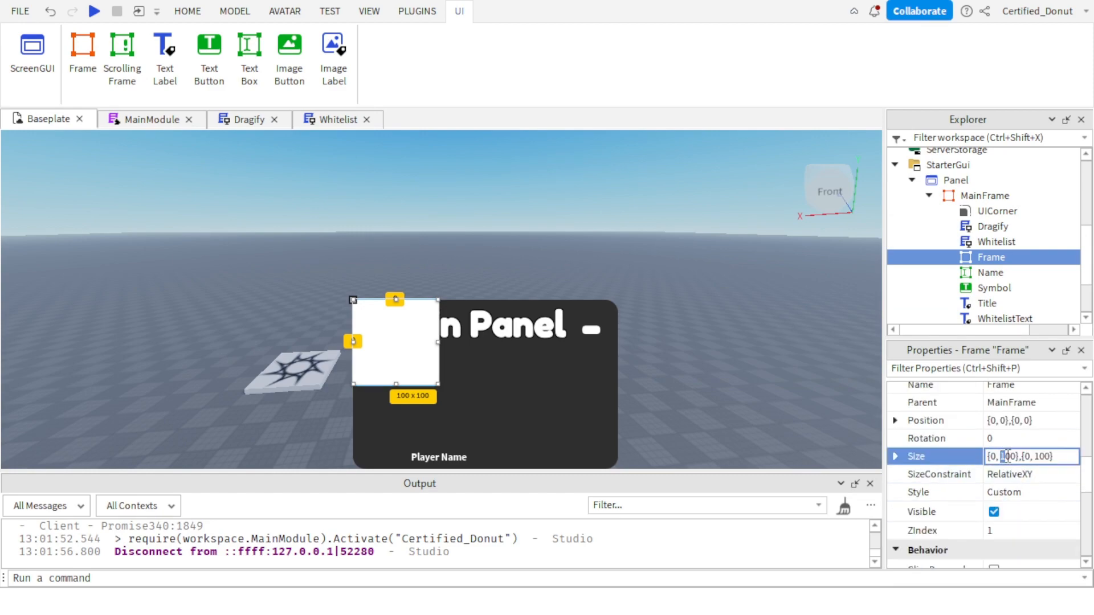
pyautogui.press('BackSpace')
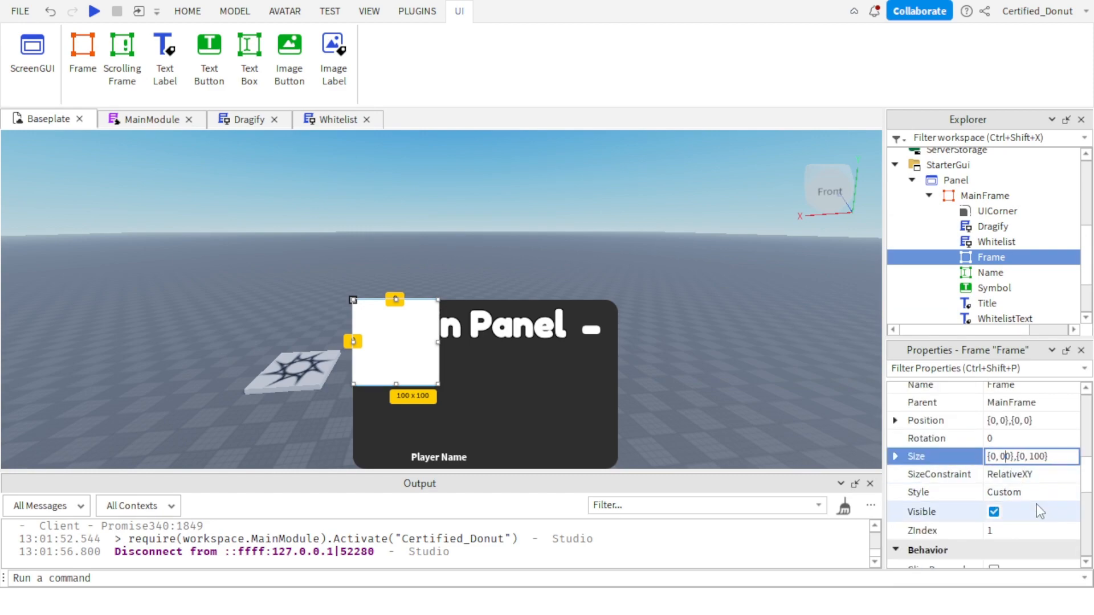
pyautogui.press('BackSpace')
pyautogui.press('Return')
pyautogui.hotkey('ctrl', 'z')
# Set the new Frame's Size to {1, 0},{0.7, 0}.
pyautogui.click(1003, 460)
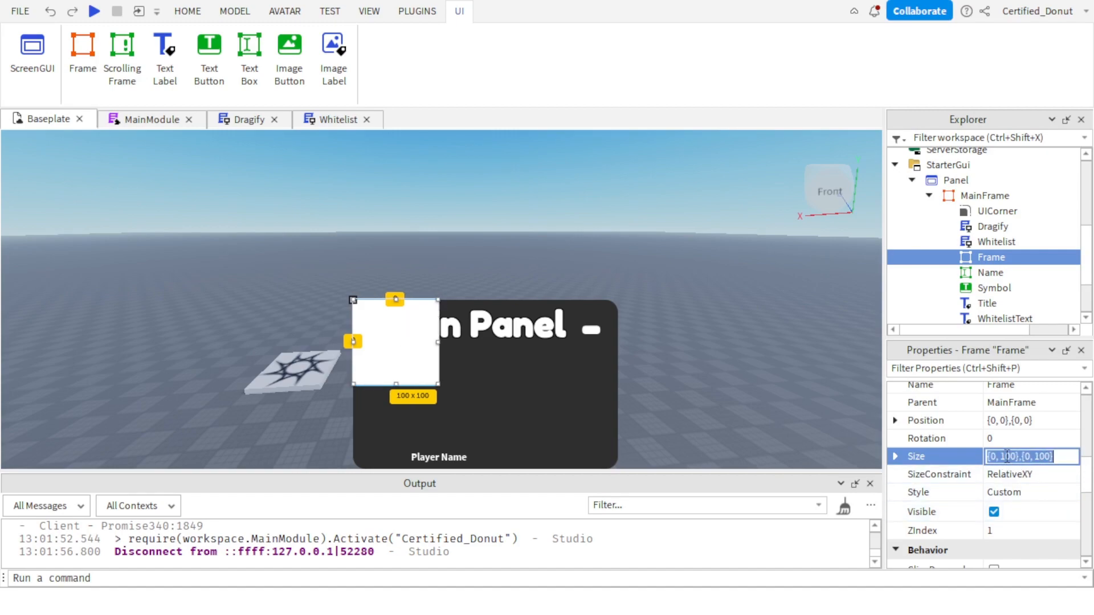
pyautogui.click(1008, 456)
pyautogui.press('BackSpace')
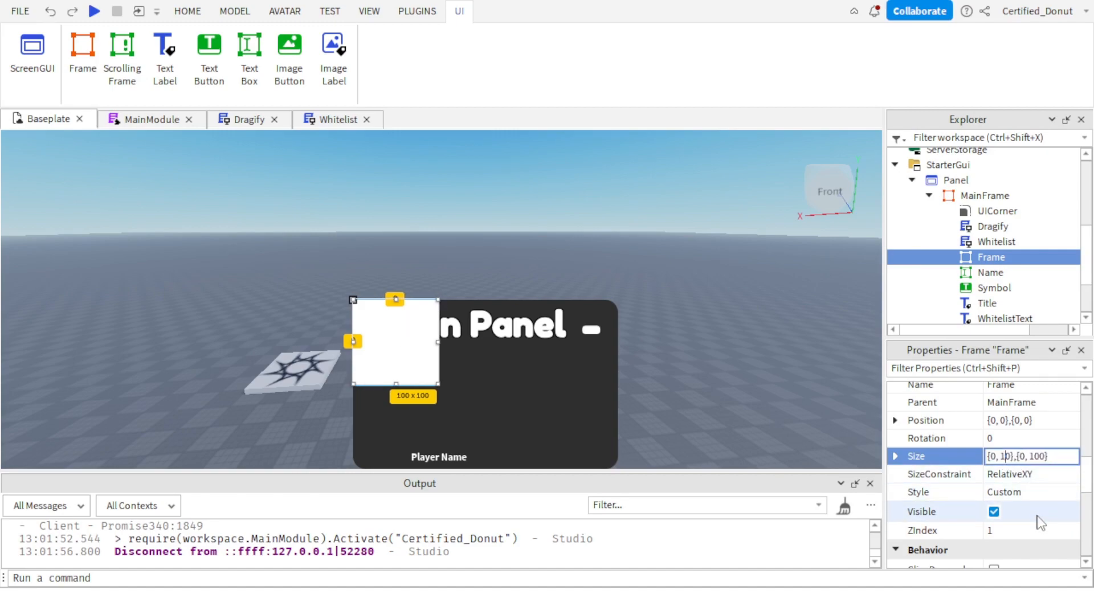
pyautogui.press('Delete')
pyautogui.press('Return')
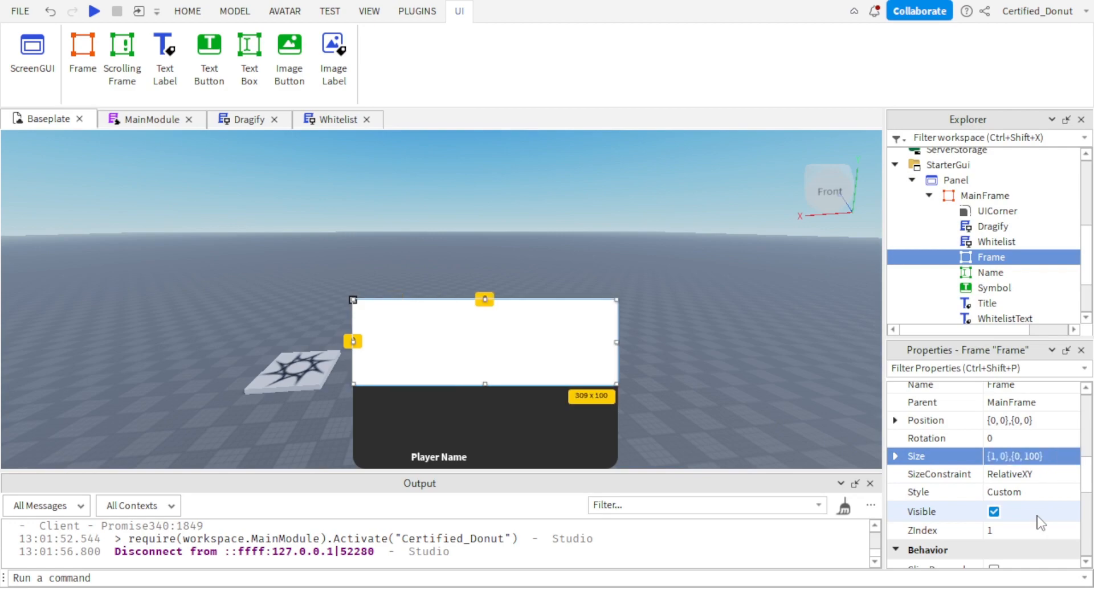
pyautogui.click(1024, 457)
pyautogui.moveTo(1020, 457); pyautogui.dragTo(1024, 459)
pyautogui.write('.2')
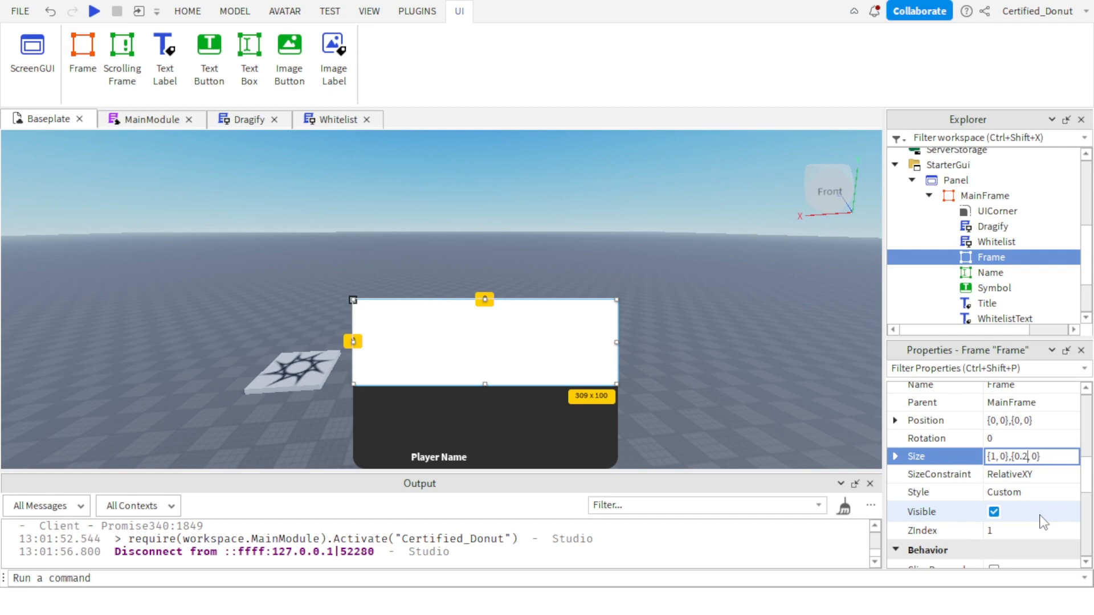
pyautogui.press('Return')
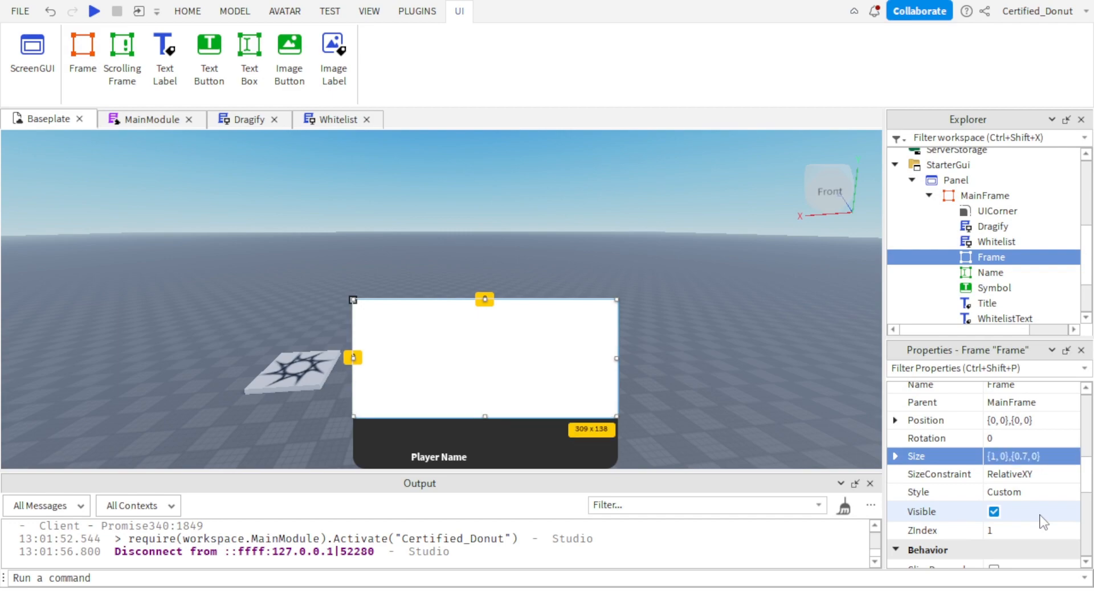
# Set the Frame's Position to {0, 0},{0.3, 0}.
pyautogui.click(992, 421)
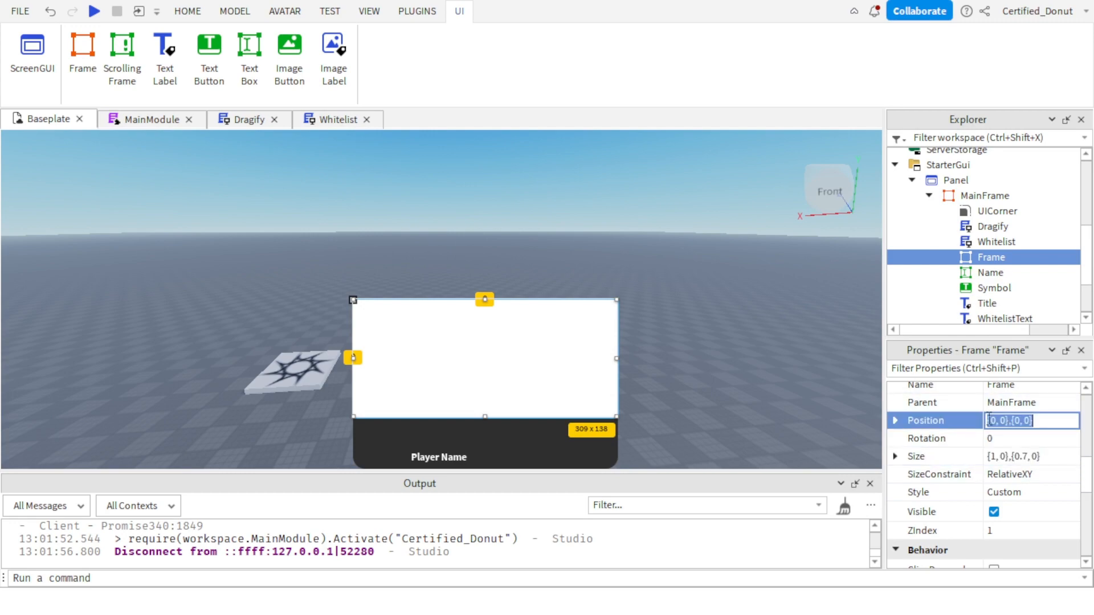
pyautogui.click(994, 420)
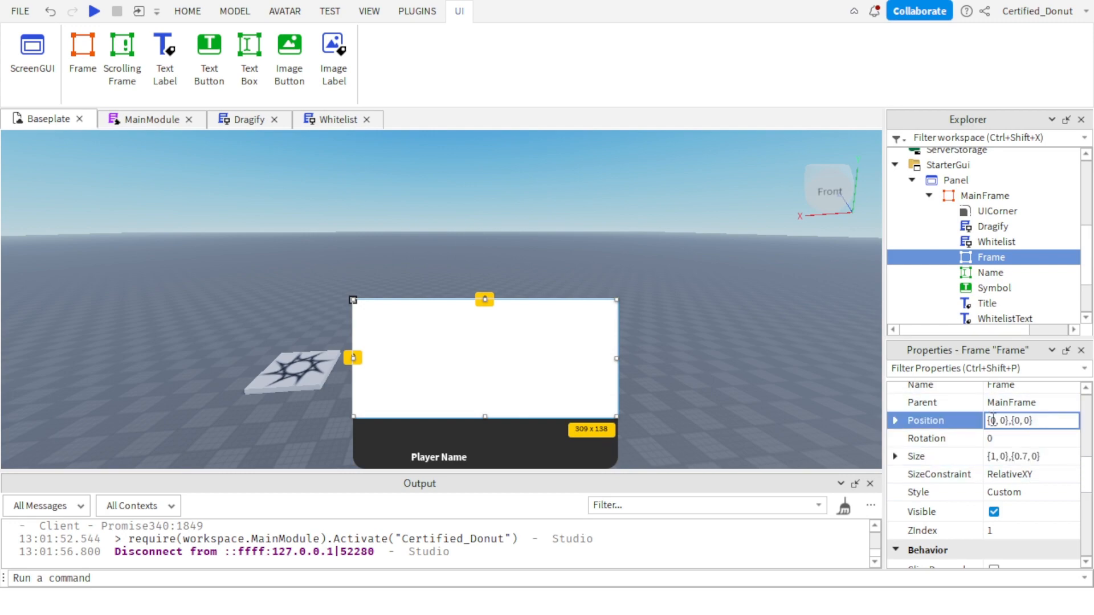
pyautogui.write('.3')
pyautogui.press('Return')
# Change the Frame's vertical Position scale to 0.25.
pyautogui.click(1031, 423)
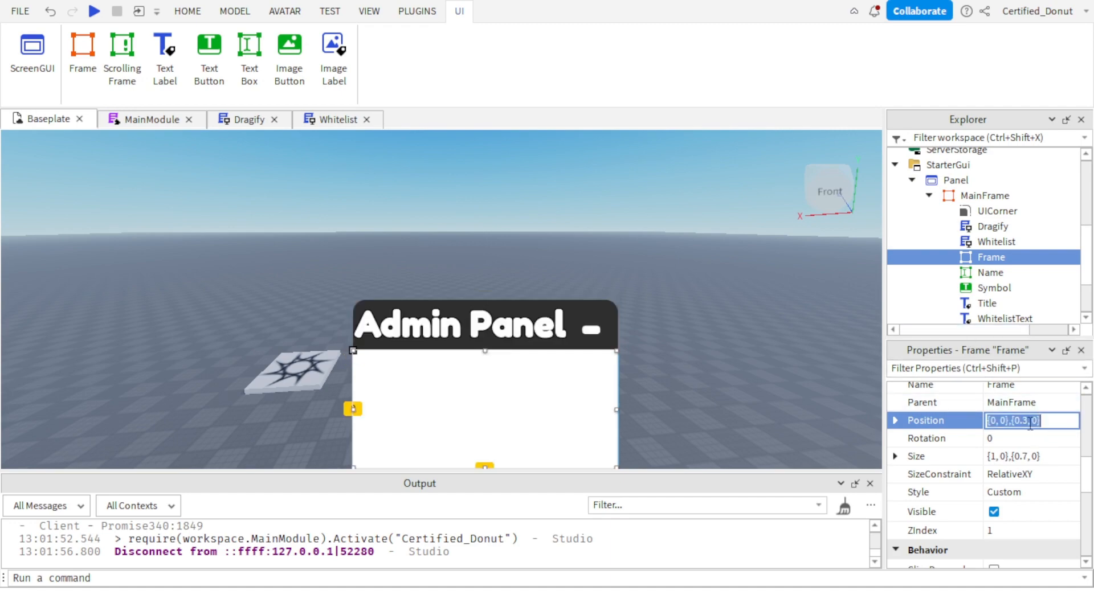
pyautogui.click(1028, 421)
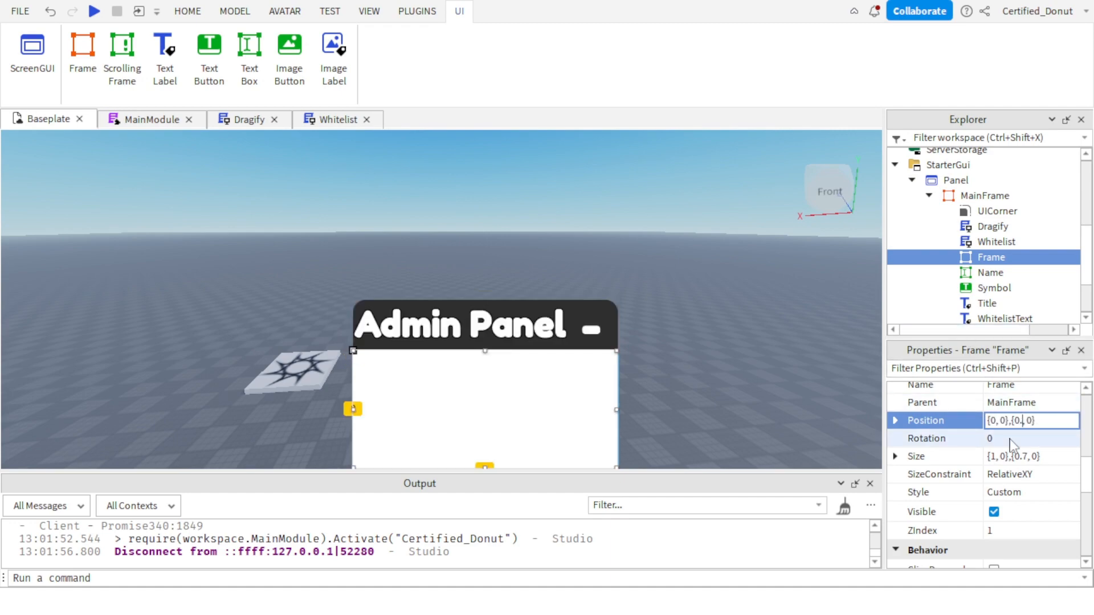
pyautogui.write('25')
pyautogui.press('Return')
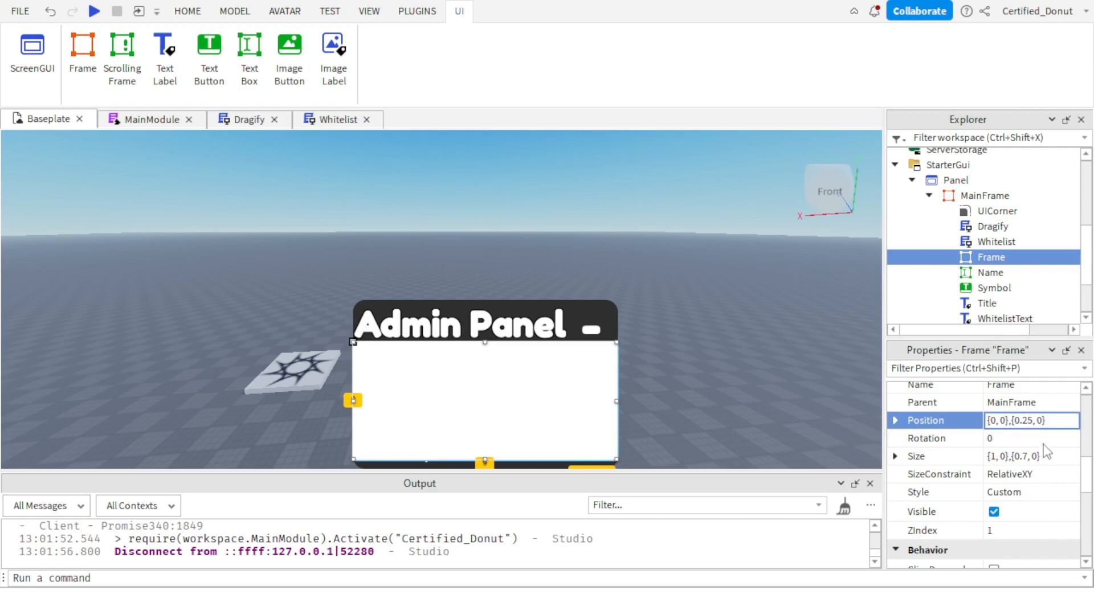
# Move the Frame higher by setting its Position to {0, 0},{0.15, 0}.
pyautogui.press('BackSpace')
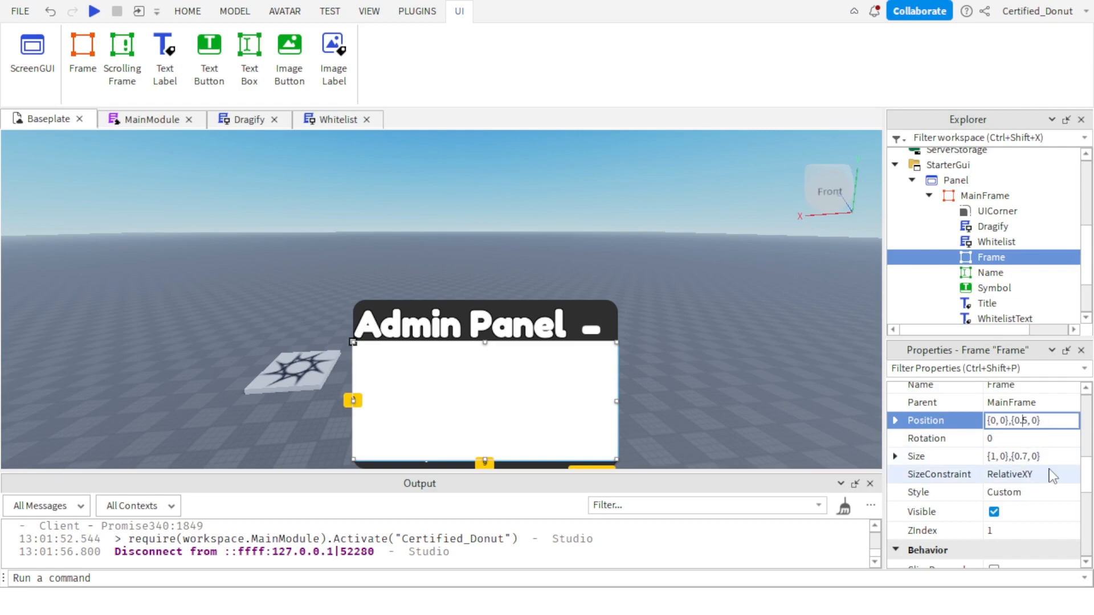
pyautogui.write('1')
pyautogui.press('Return')
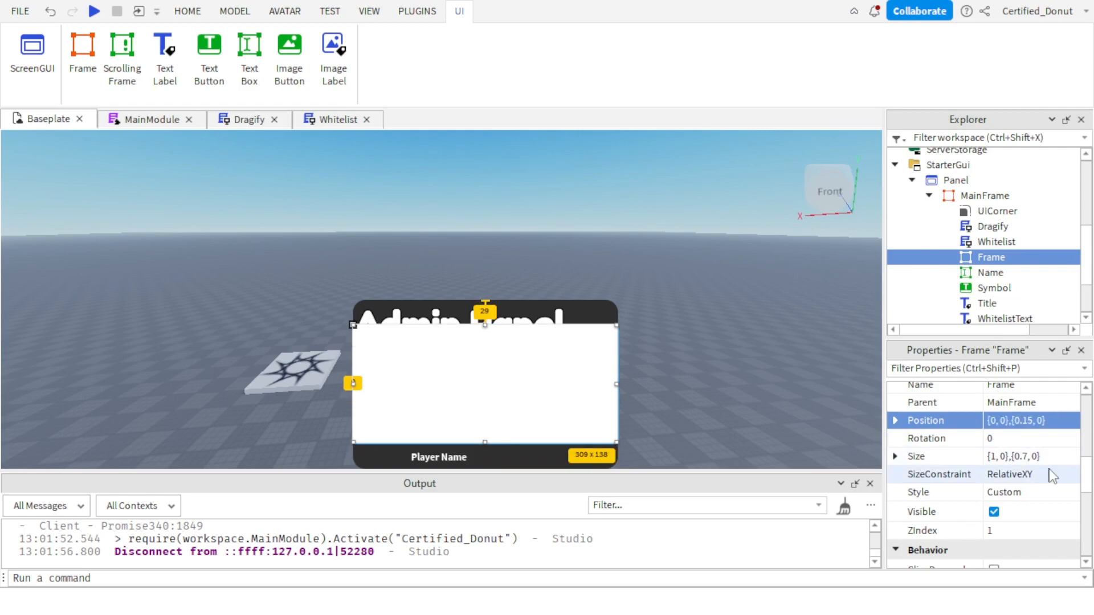
# Reduce the Frame's height by setting its Size to {1, 0},{0.6, 0}.
pyautogui.click(994, 456)
pyautogui.click(993, 456)
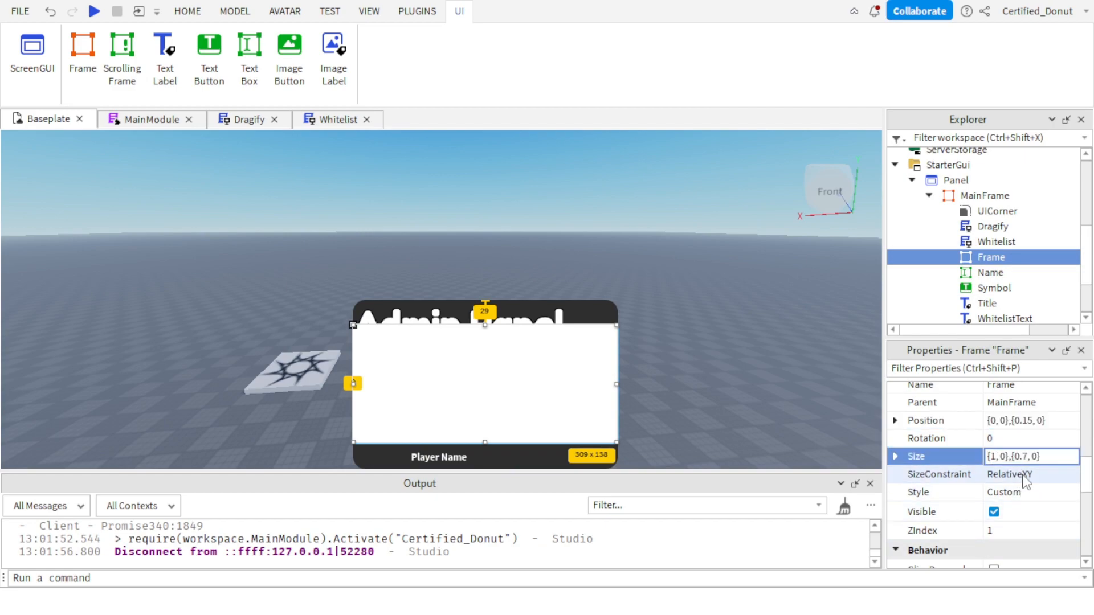
pyautogui.click(1025, 456)
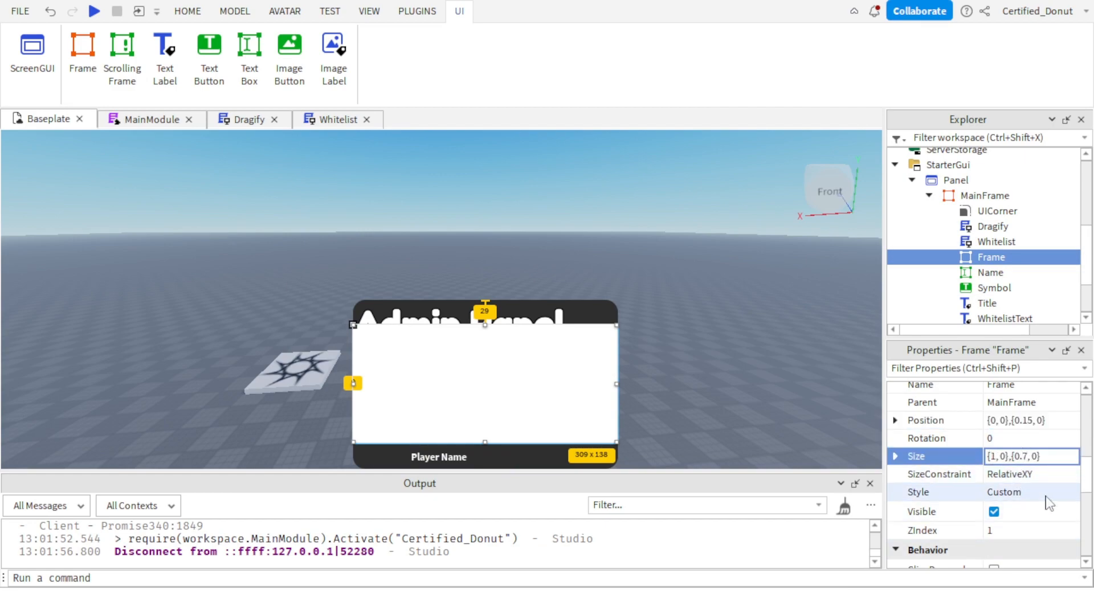
pyautogui.press('BackSpace')
pyautogui.write('6')
pyautogui.press('Return')
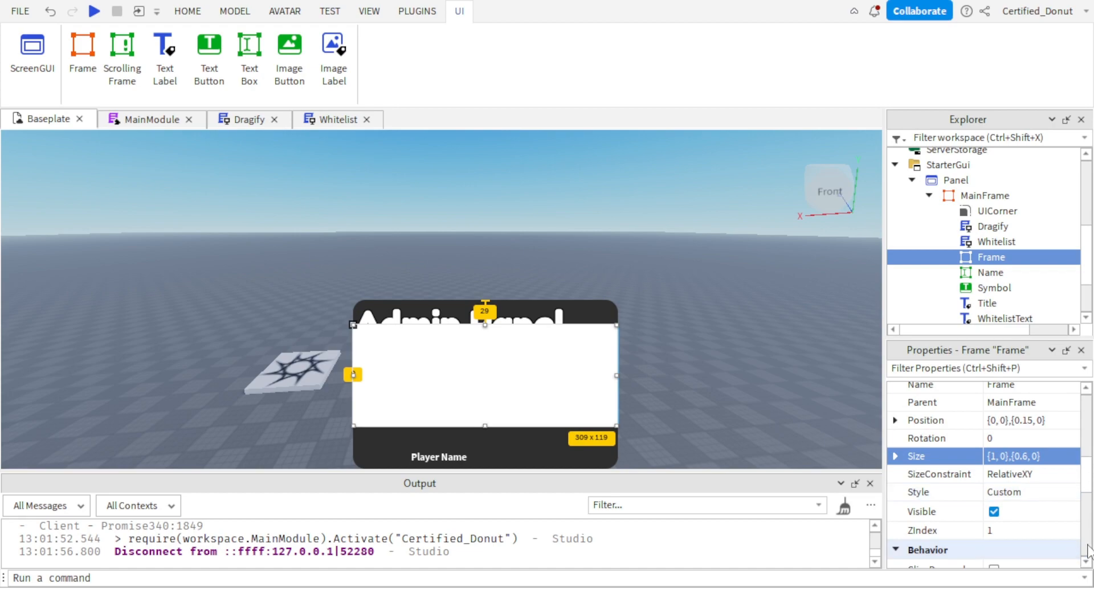
# Set the Frame's Position to {0, 0},{0.2, 0}.
pyautogui.click(1033, 420)
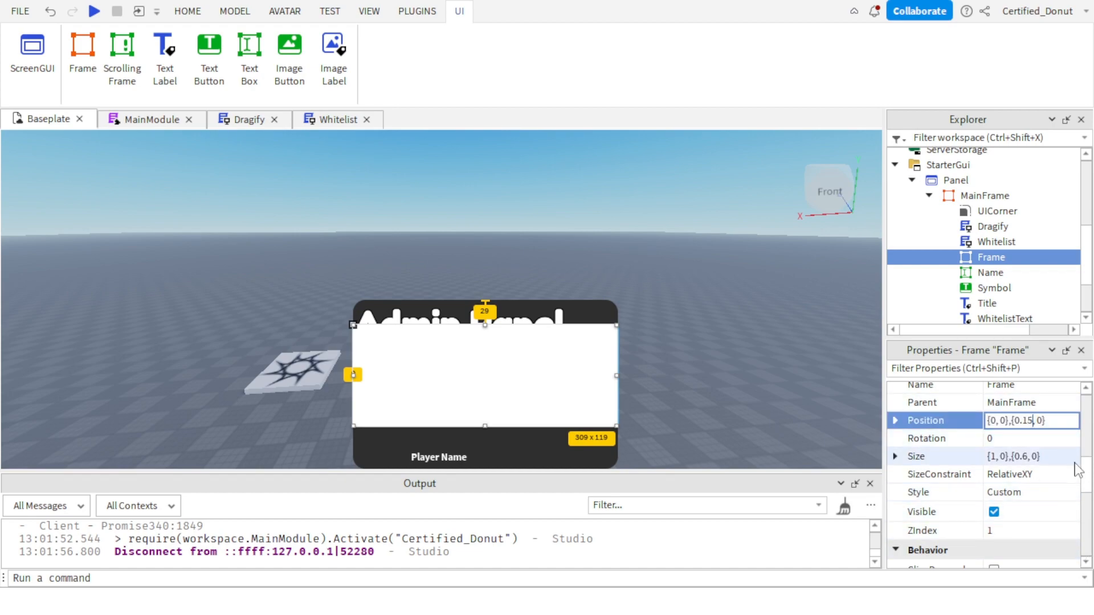
pyautogui.write('2')
pyautogui.press('Return')
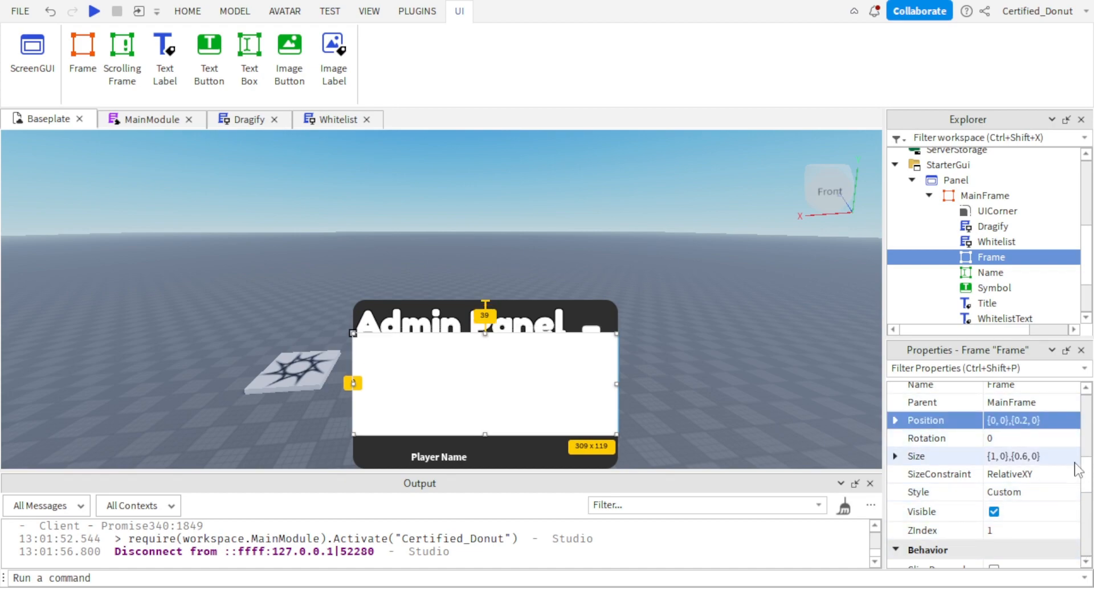
# Place the Frame just below the Admin Panel title by setting its Position to {0, 0},{0.25, 0}.
pyautogui.click(1020, 421)
pyautogui.click(1027, 421)
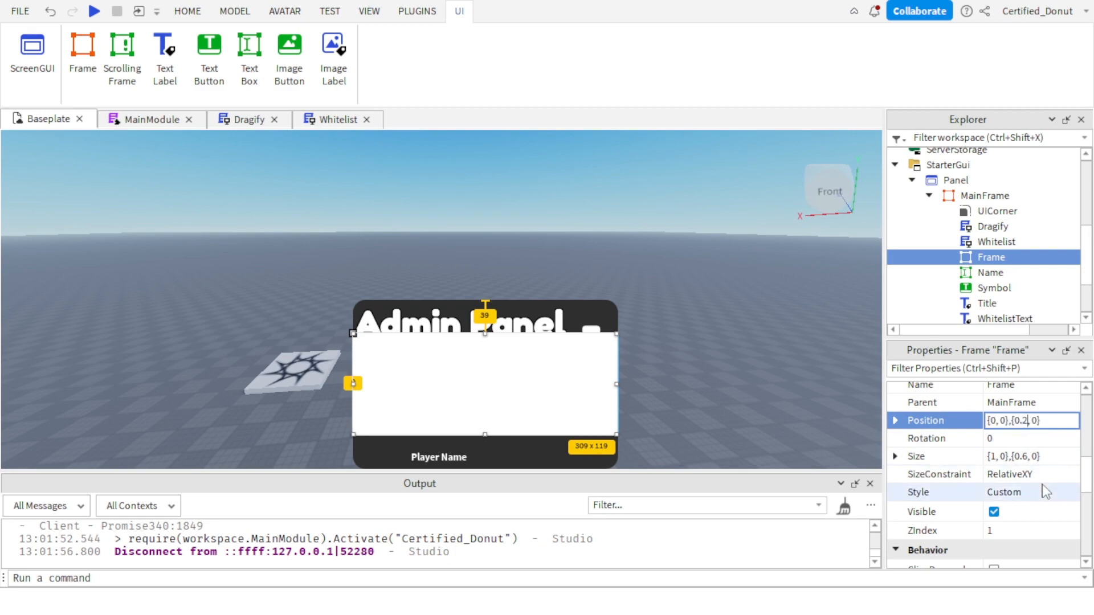
pyautogui.write('5')
pyautogui.press('Return')
pyautogui.scroll(5, 1045, 492)
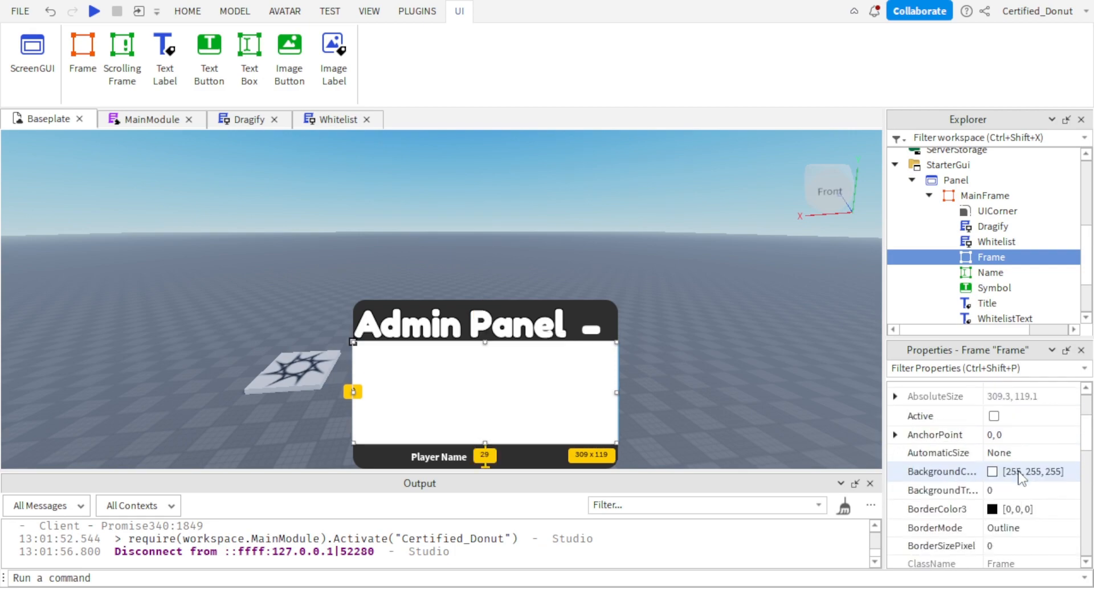
pyautogui.scroll(-1, 1022, 493)
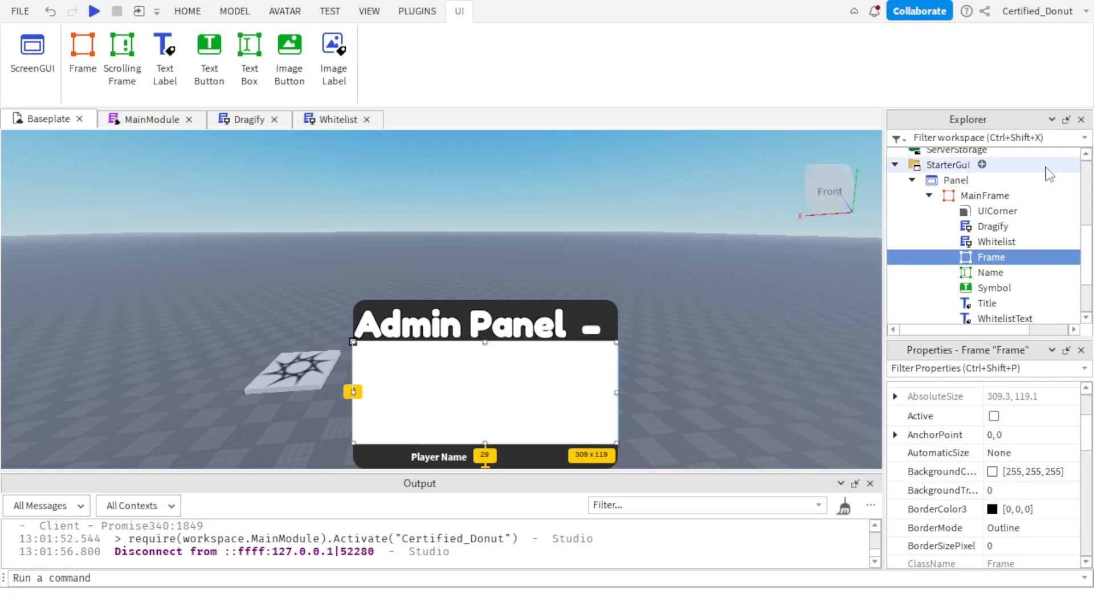
# Insert a ScrollingFrame inside MainFrame.
pyautogui.click(1024, 196)
pyautogui.write('sc')
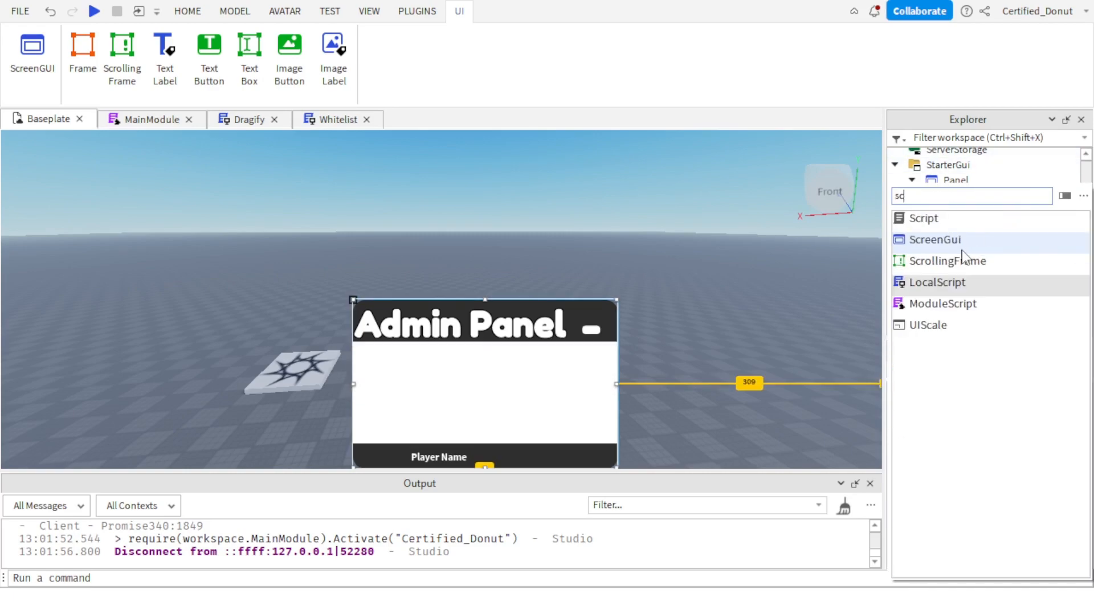
pyautogui.click(961, 261)
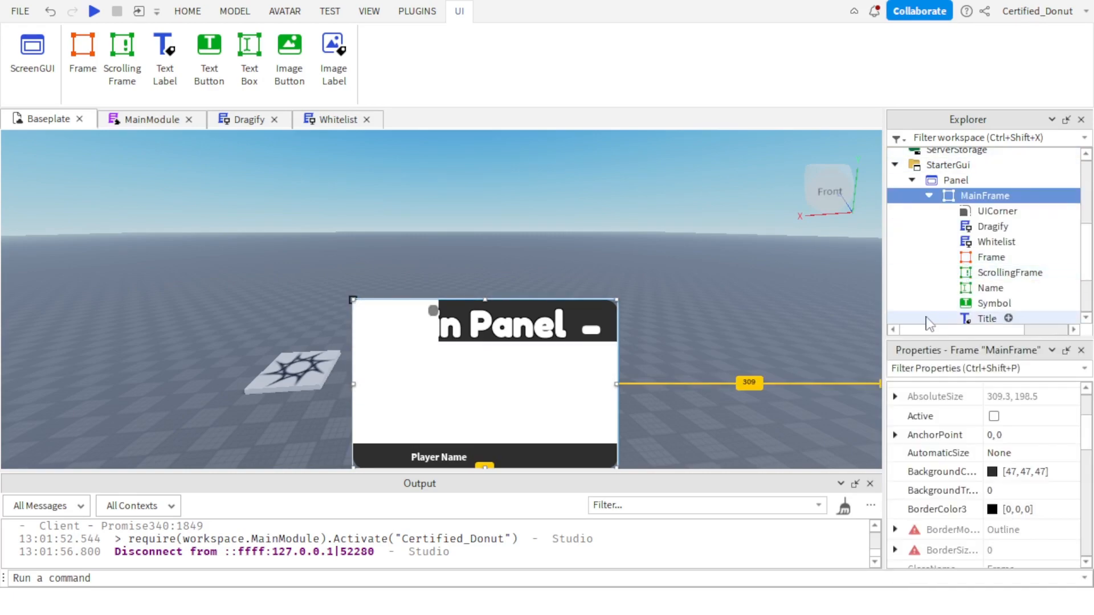
# Test scrolling up and down inside the new ScrollingFrame in the viewport.
pyautogui.click(984, 273)
pyautogui.click(968, 260)
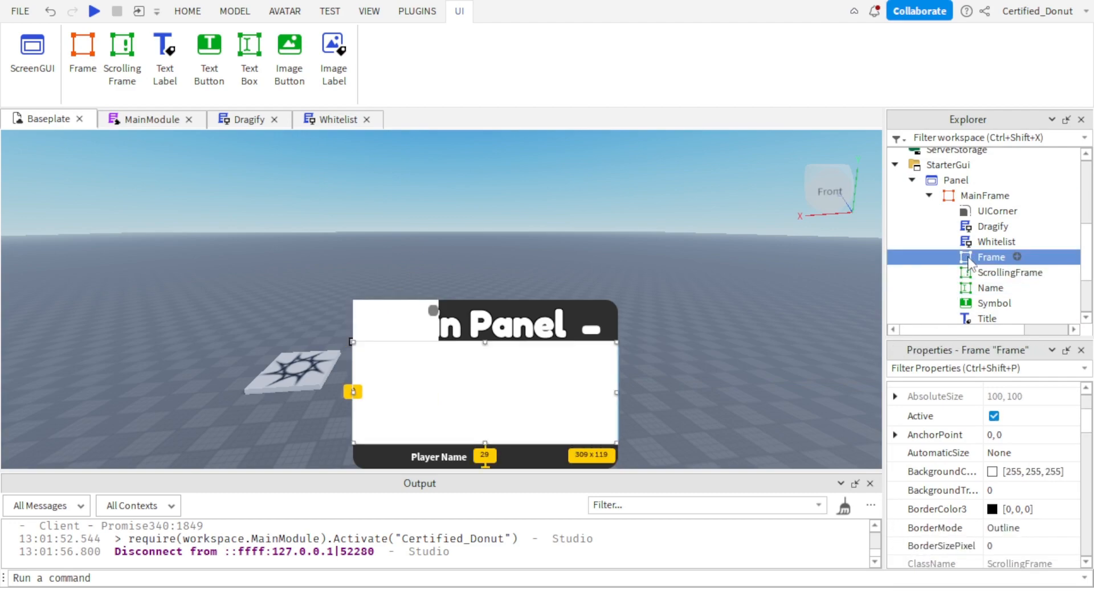
pyautogui.scroll(-4, 417, 322)
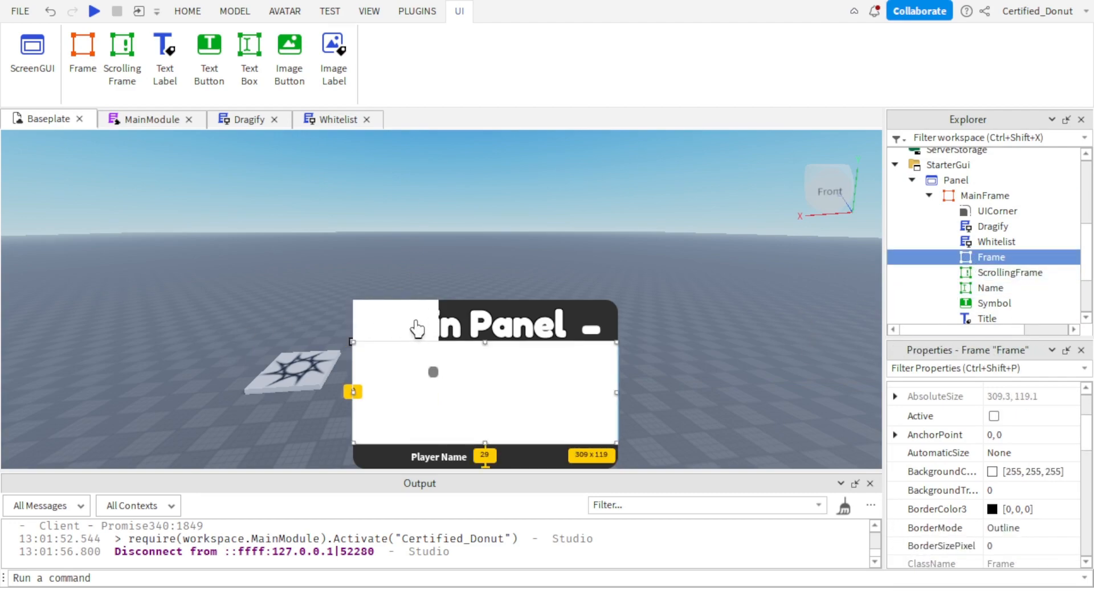
pyautogui.scroll(4, 416, 323)
pyautogui.scroll(-4, 415, 322)
pyautogui.scroll(2, 413, 321)
pyautogui.scroll(-1, 405, 320)
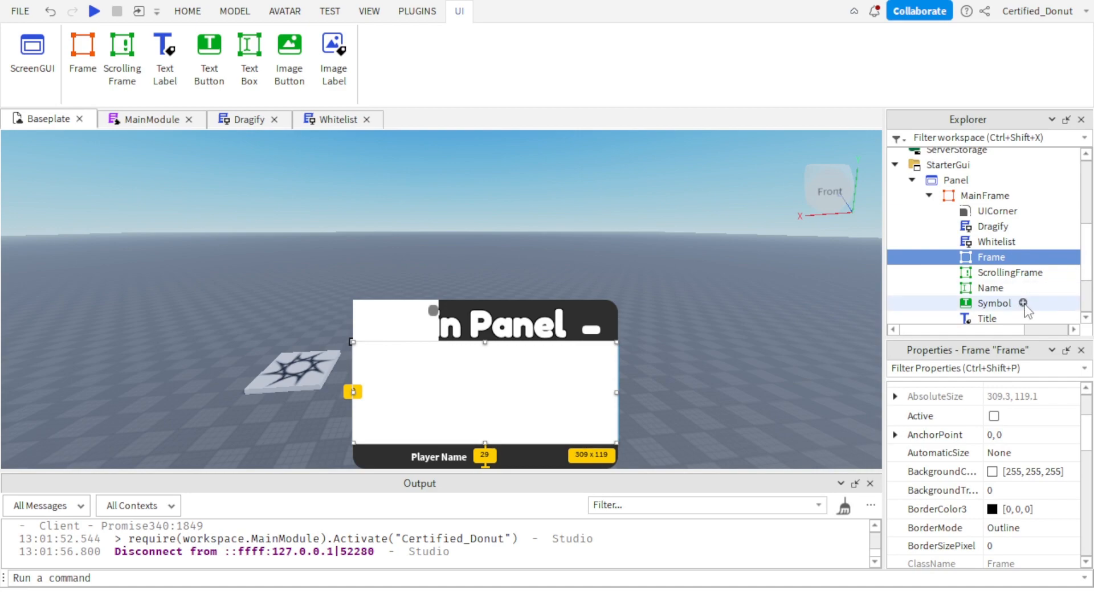
# Copy the ScrollingFrame's Position {0, 0},{0, 0} onto the Frame.
pyautogui.scroll(-3, 1042, 530)
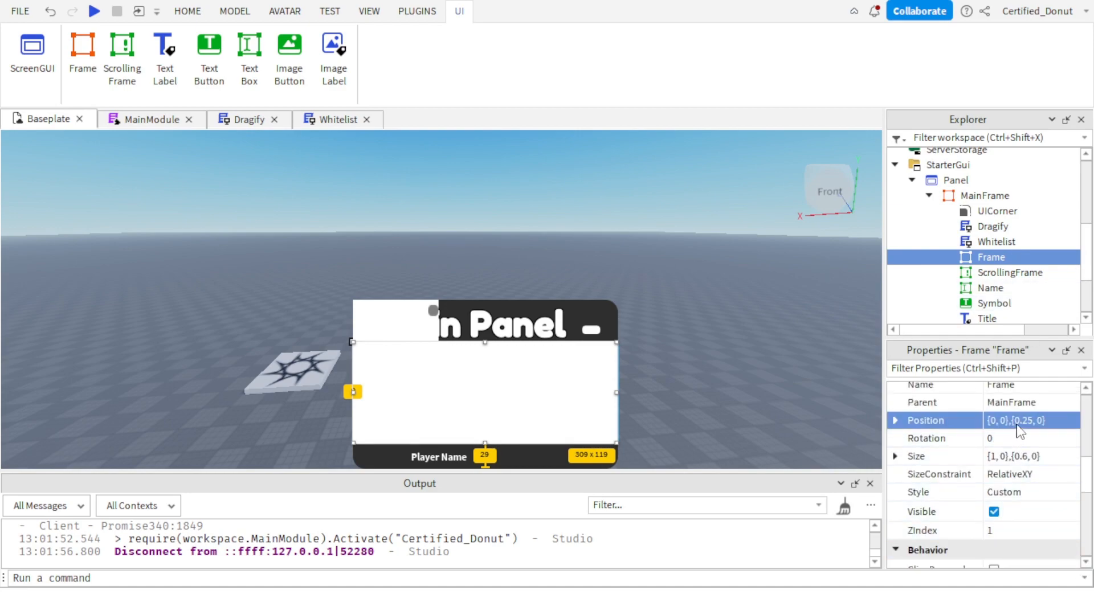
pyautogui.click(1009, 272)
pyautogui.click(1032, 420)
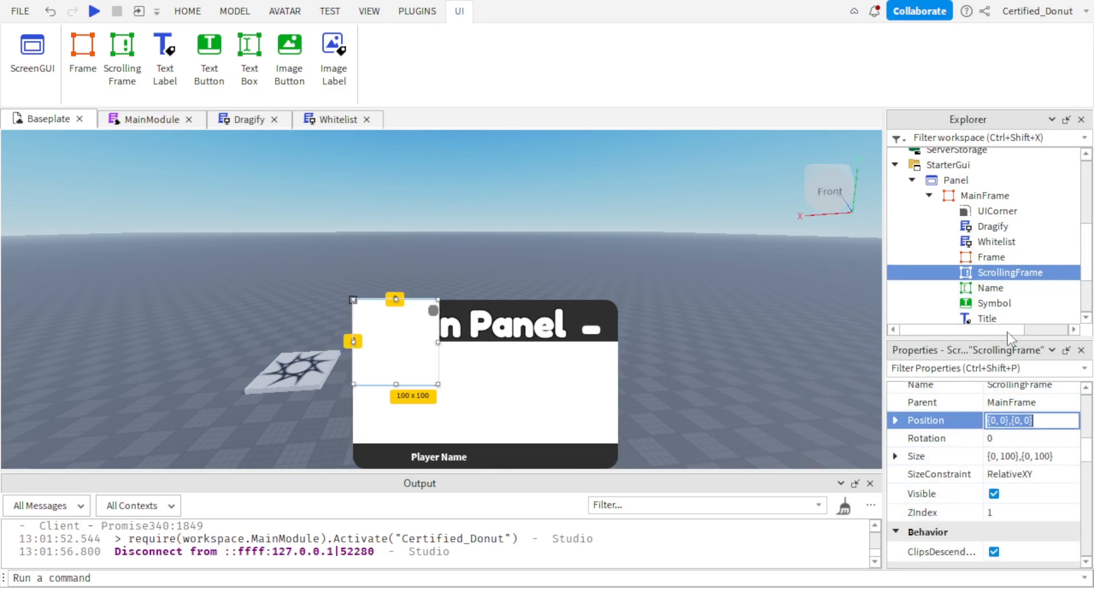
pyautogui.click(985, 257)
pyautogui.click(1036, 421)
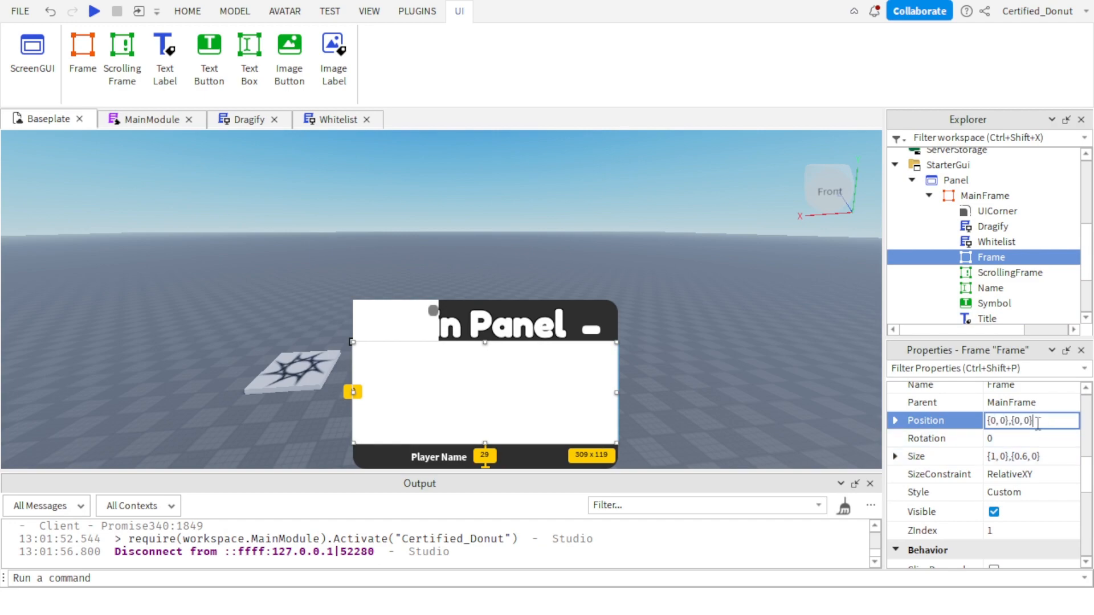
pyautogui.press('Return')
# Undo the Frame's last Position change.
pyautogui.click(1002, 273)
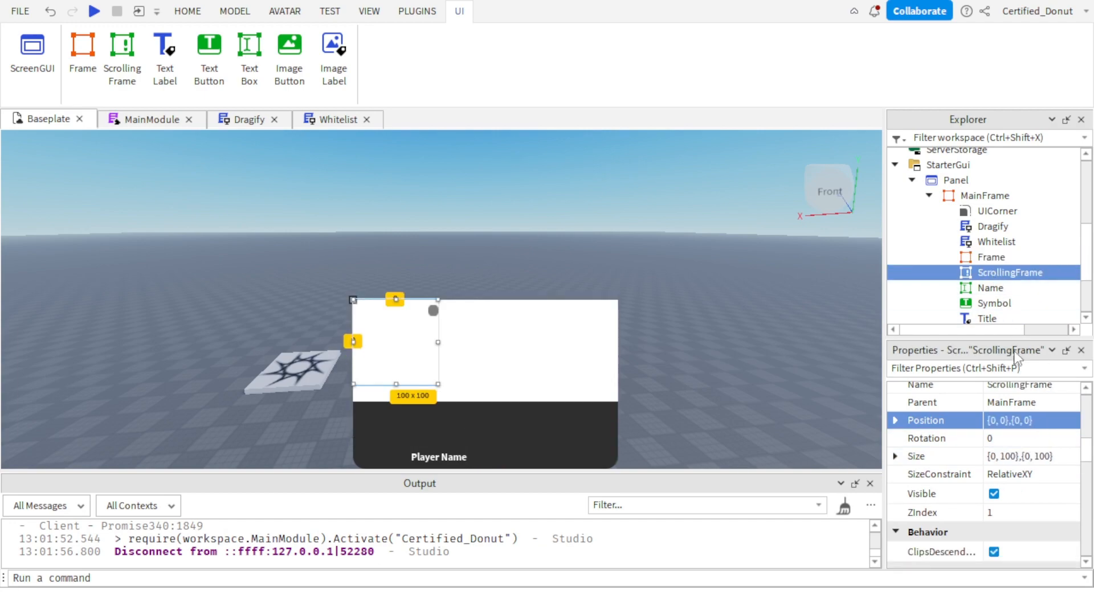
pyautogui.click(1012, 458)
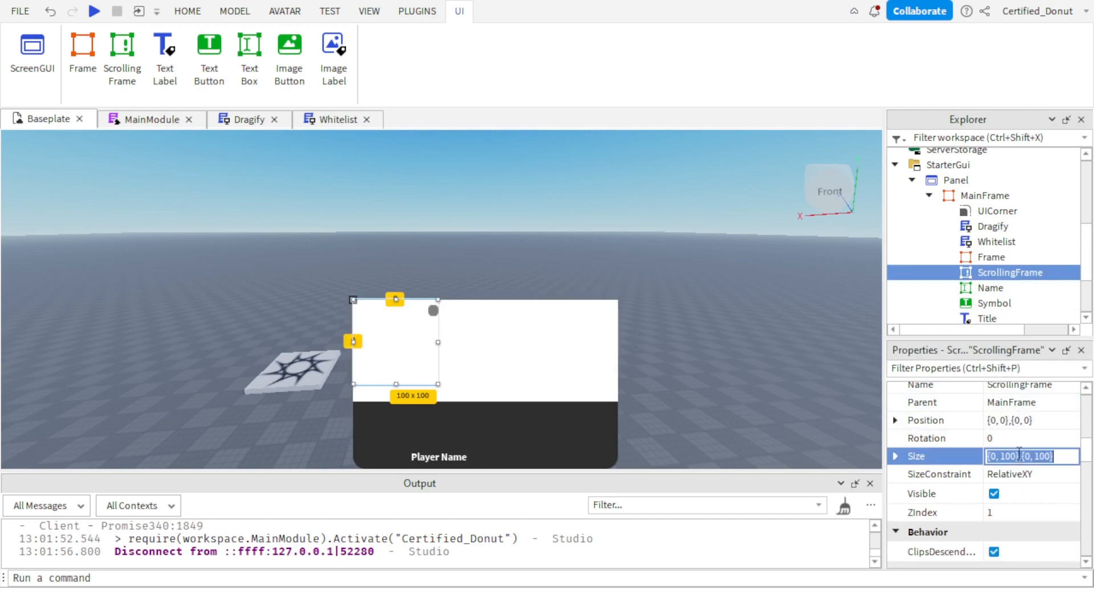
pyautogui.click(978, 258)
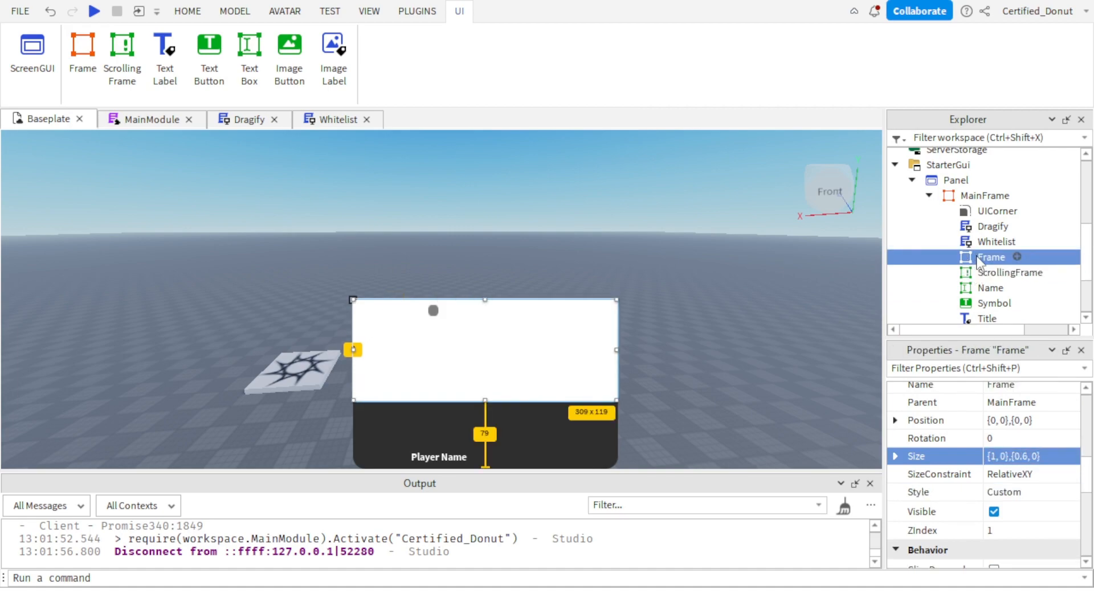
pyautogui.hotkey('ctrl', 'z')
# Give the ScrollingFrame the same Position as the Frame, {0, 0},{0.25, 0}.
pyautogui.click(1015, 421)
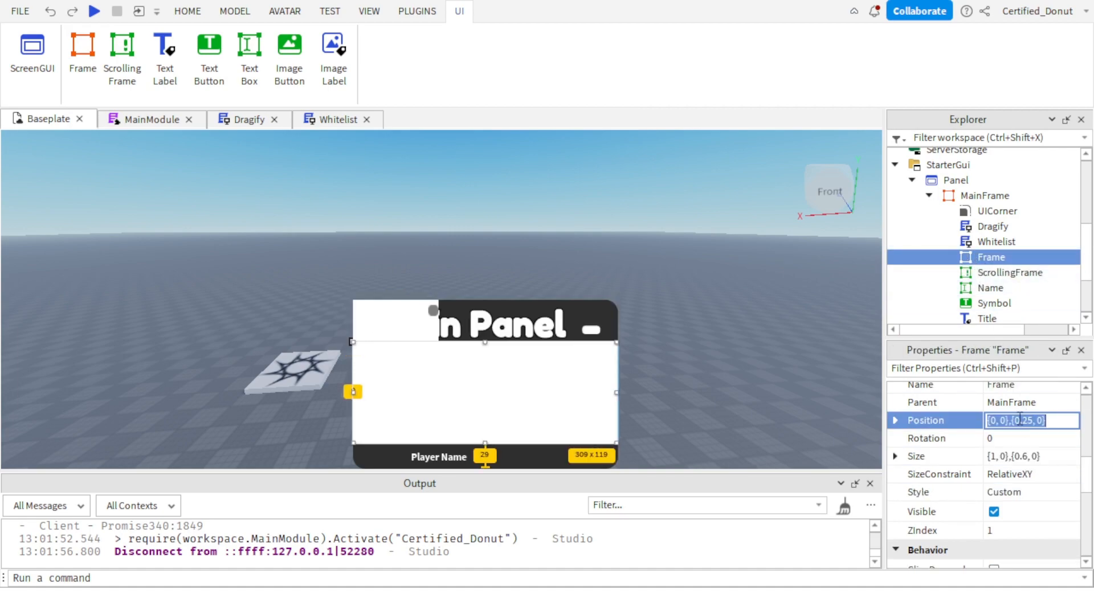
pyautogui.click(1009, 273)
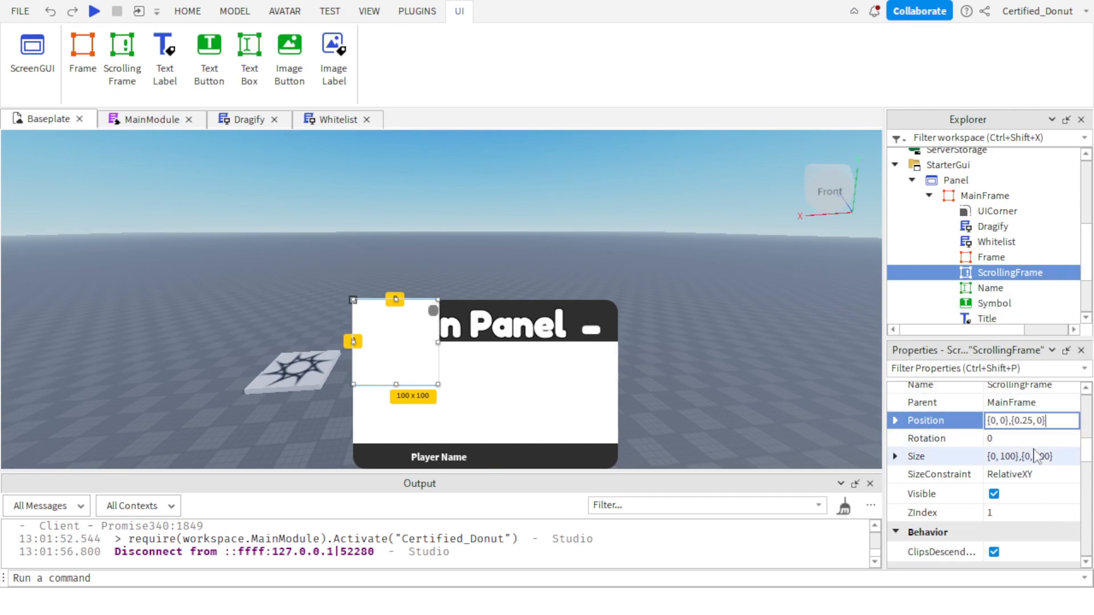
# Open the Frame's Size value for editing and duplicate the Frame inside MainFrame.
pyautogui.click(991, 257)
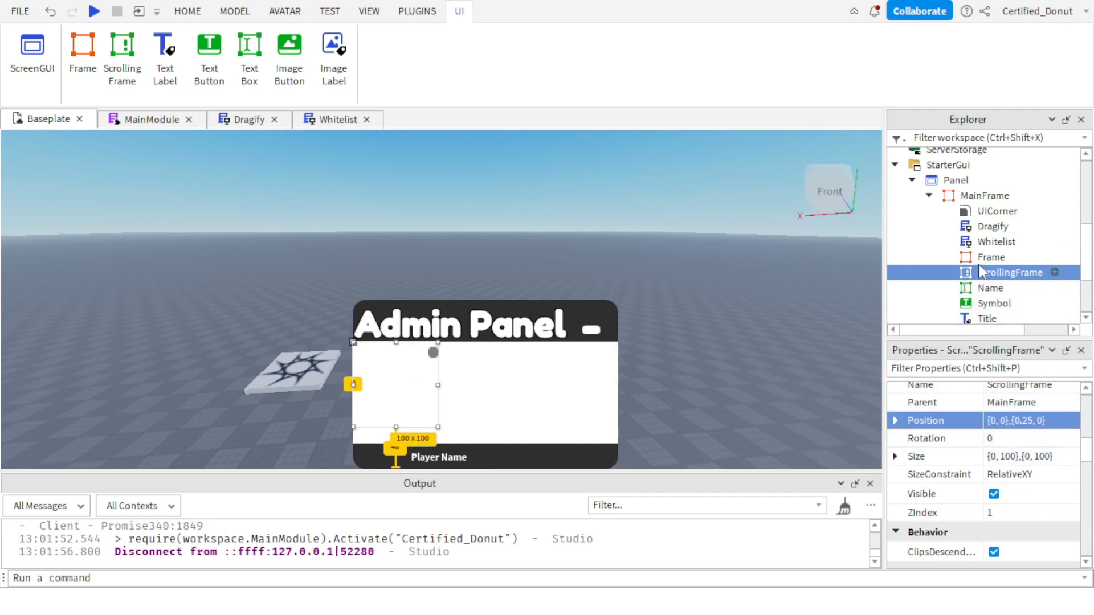
pyautogui.click(1028, 459)
pyautogui.hotkey('ctrl', 'c')
pyautogui.hotkey('ctrl', 'd')
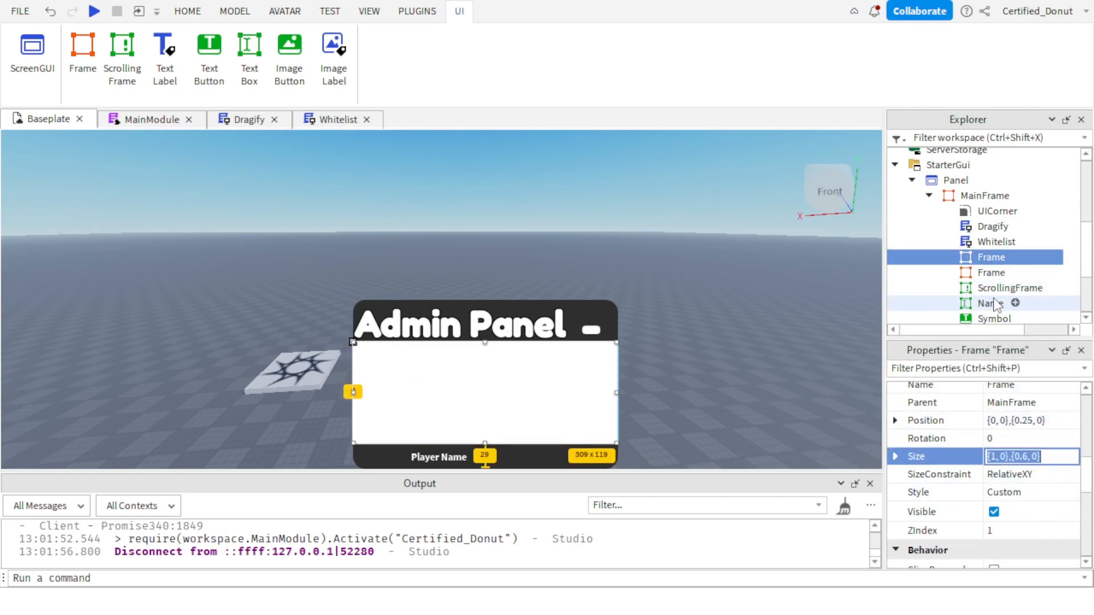
# Give the ScrollingFrame the Frame's Size, {1, 0},{0.6, 0}, and delete both plain Frames from MainFrame.
pyautogui.click(1010, 288)
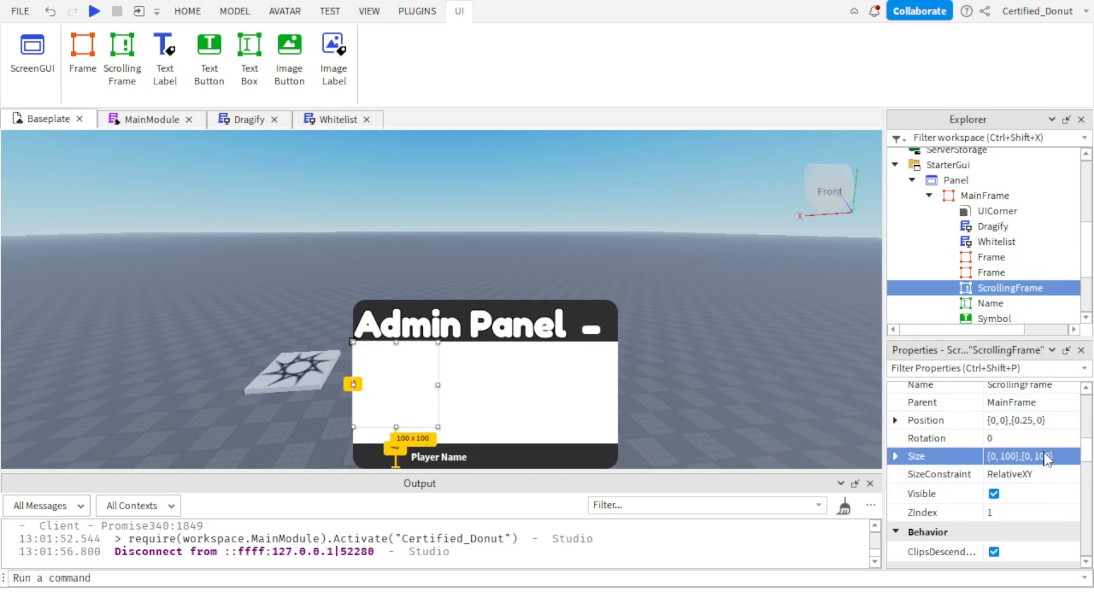
pyautogui.click(1032, 456)
pyautogui.hotkey('ctrl', 'v')
pyautogui.press('Return')
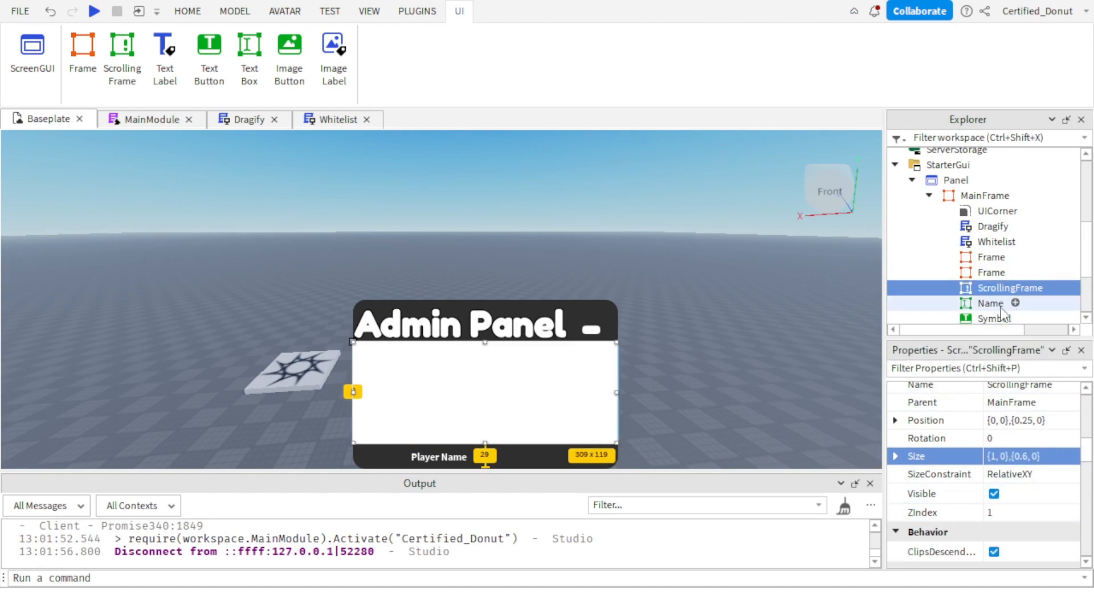
pyautogui.click(991, 272)
pyautogui.press('Delete')
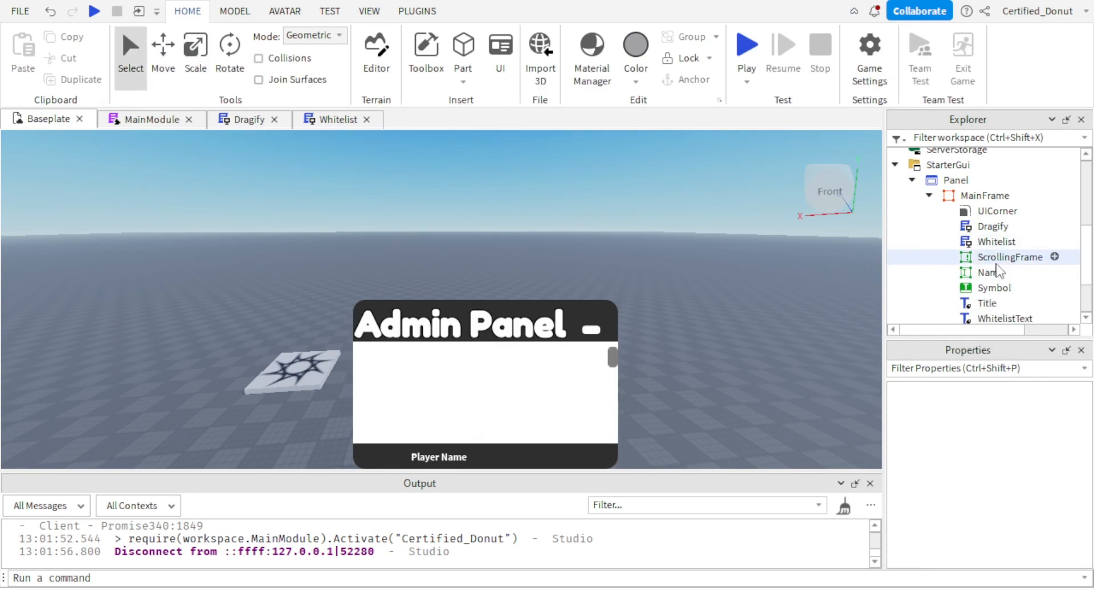
# Try the XY option for the ScrollingFrame's AutomaticCanvasSize and set it back to None.
pyautogui.click(1004, 257)
pyautogui.scroll(-2, 1034, 515)
pyautogui.scroll(-7, 1033, 511)
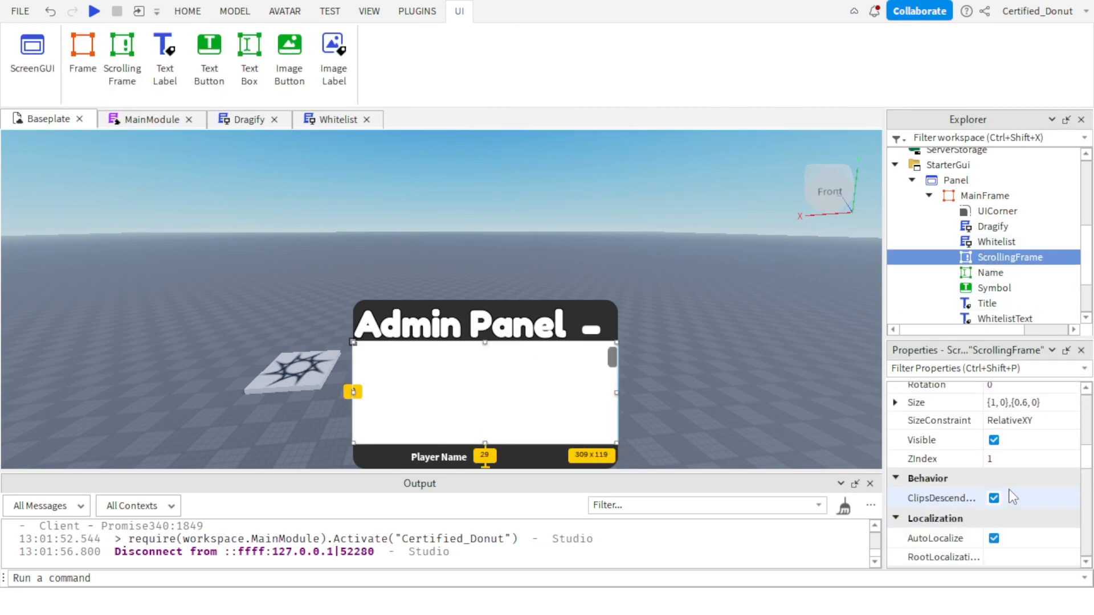
pyautogui.scroll(-4, 1009, 512)
pyautogui.scroll(2, 1019, 502)
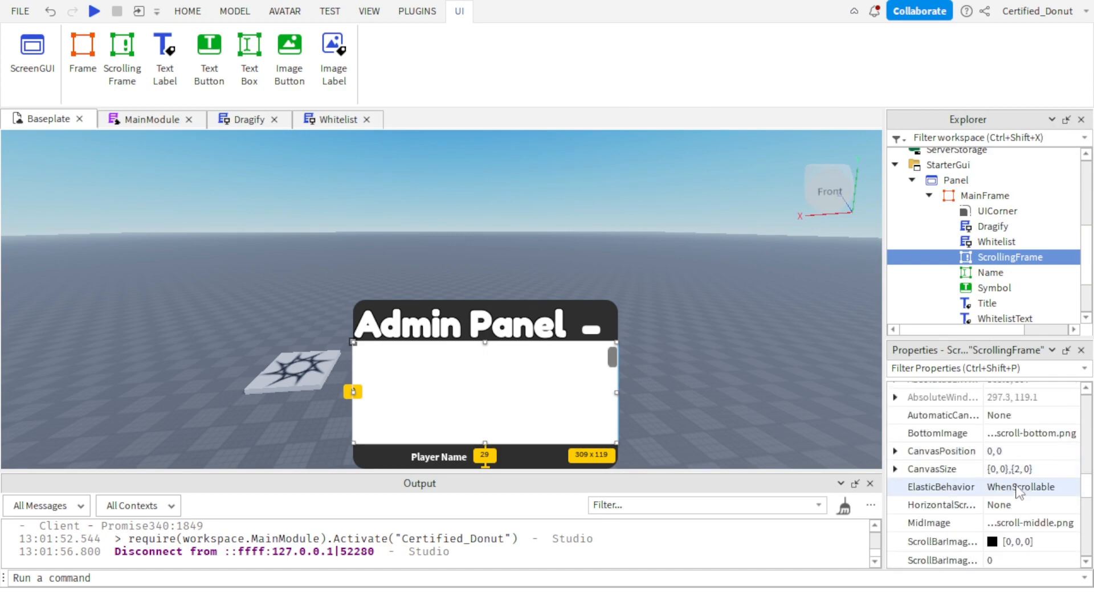
pyautogui.click(1025, 487)
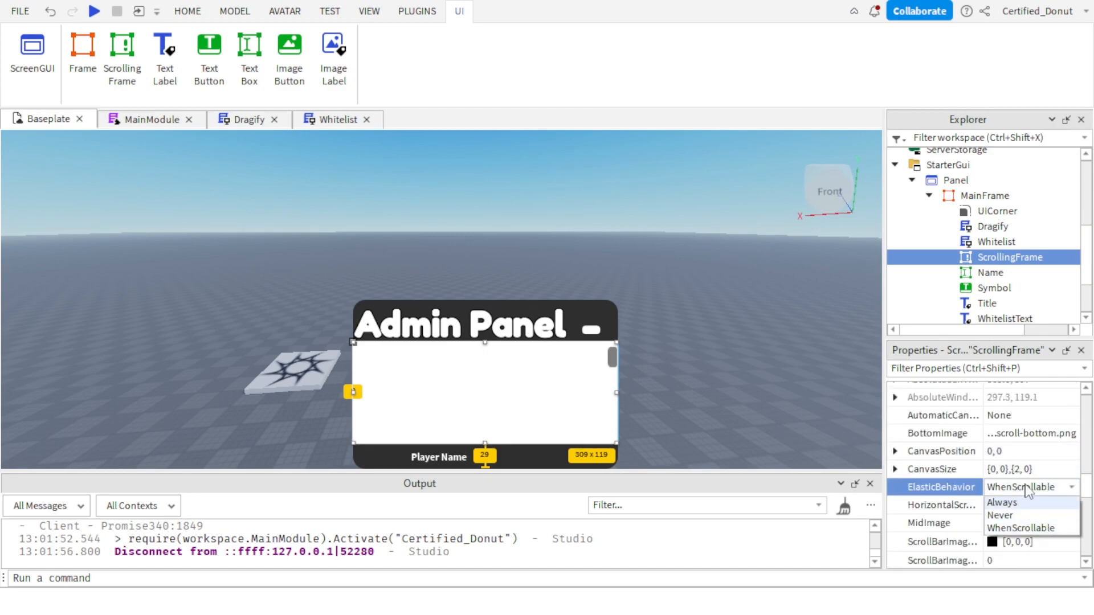
pyautogui.click(1026, 486)
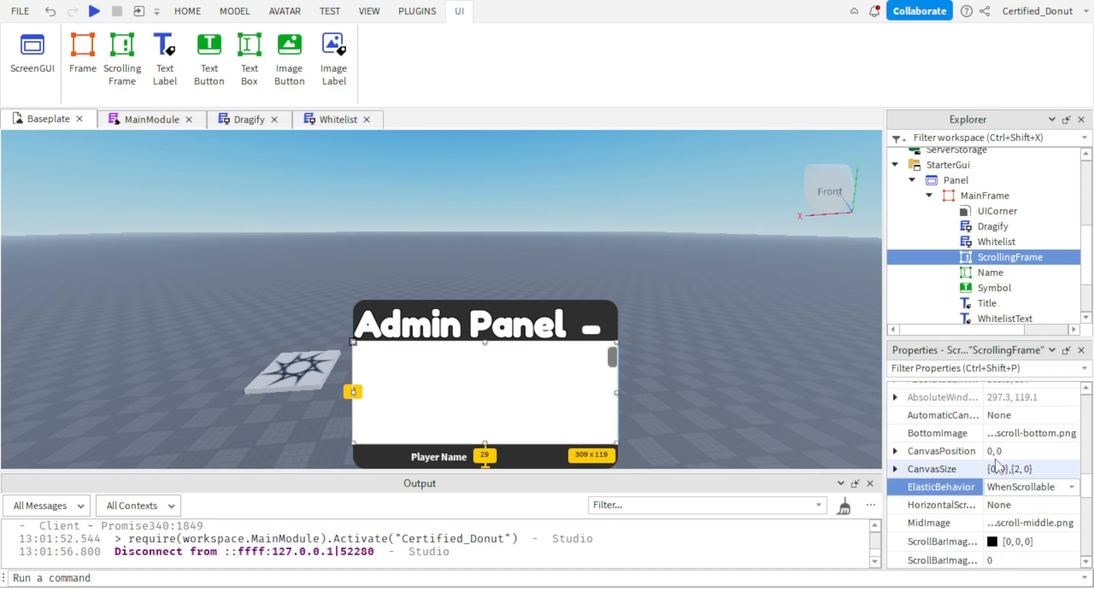
pyautogui.click(1017, 415)
pyautogui.click(1023, 415)
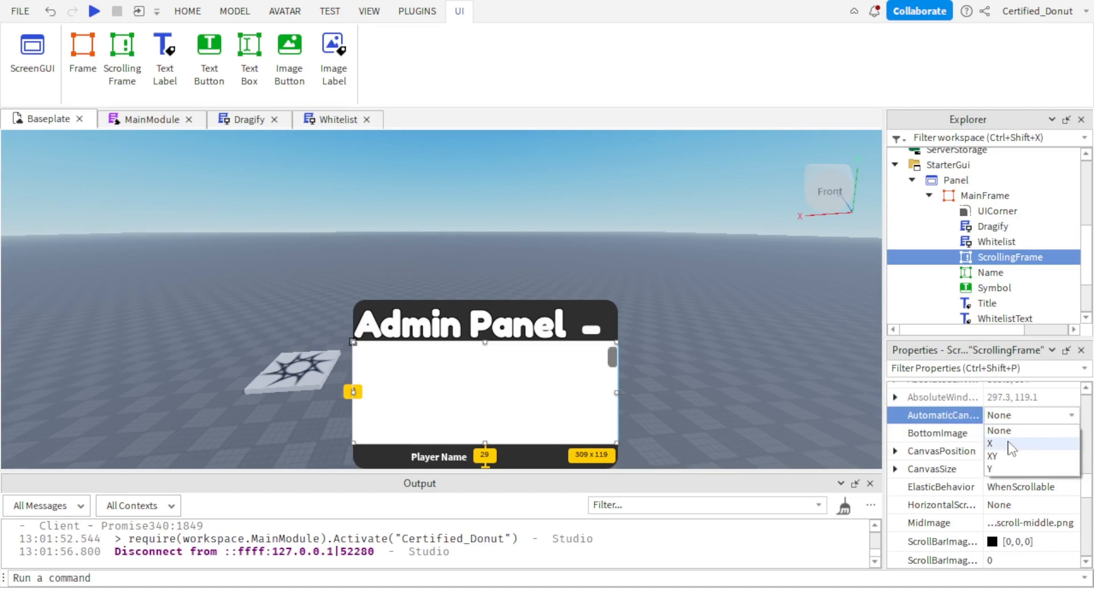
pyautogui.click(996, 456)
pyautogui.click(991, 419)
pyautogui.click(1000, 432)
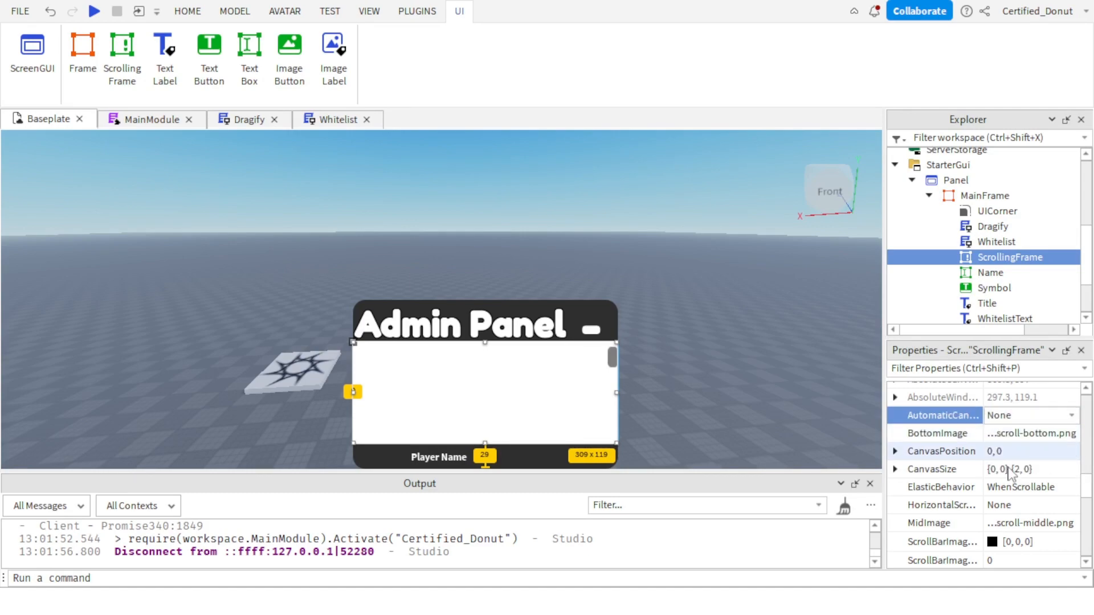
# Try the ScrollBar option for the ScrollingFrame's HorizontalScrollBarInset, test scrolling, and set it back to None.
pyautogui.click(1020, 487)
pyautogui.click(1020, 487)
pyautogui.click(1026, 488)
pyautogui.click(1020, 505)
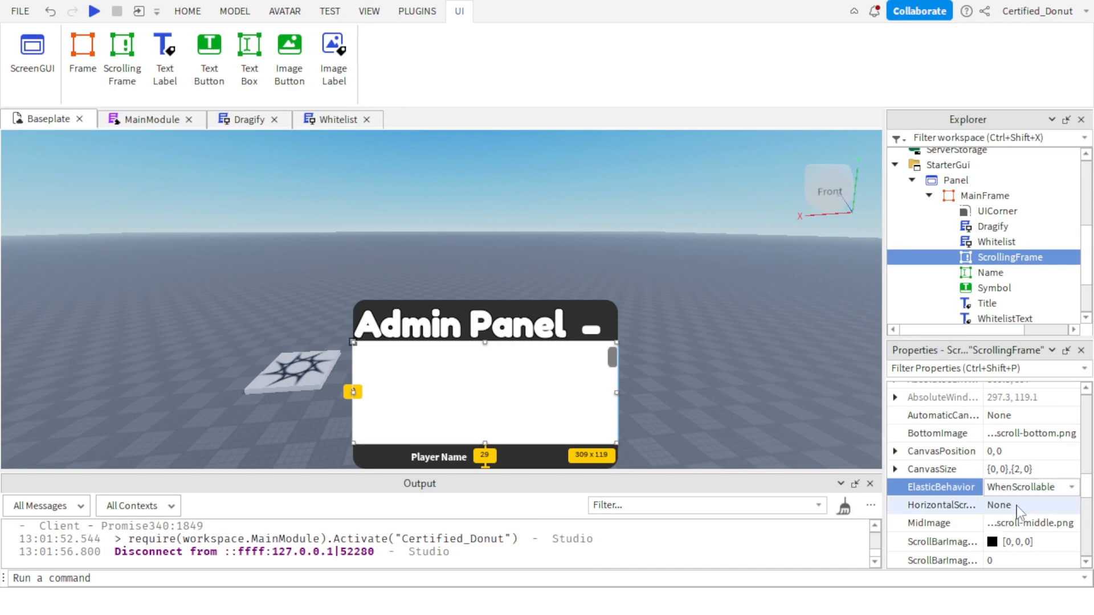
pyautogui.click(1020, 504)
pyautogui.click(1020, 545)
pyautogui.scroll(-2, 535, 401)
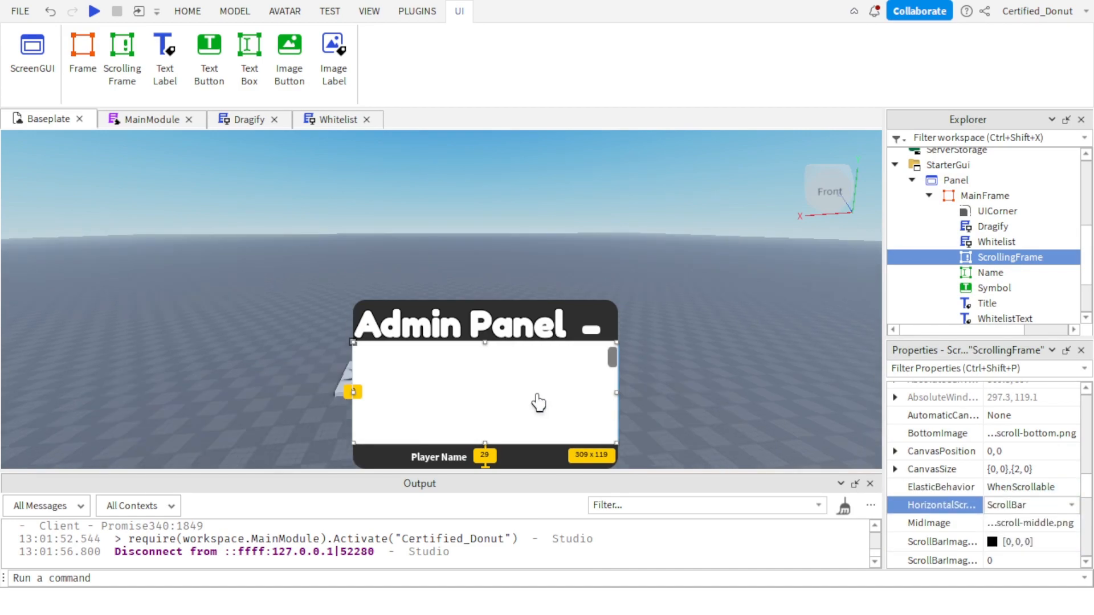
pyautogui.scroll(-5, 498, 417)
pyautogui.scroll(5, 502, 416)
pyautogui.click(1020, 505)
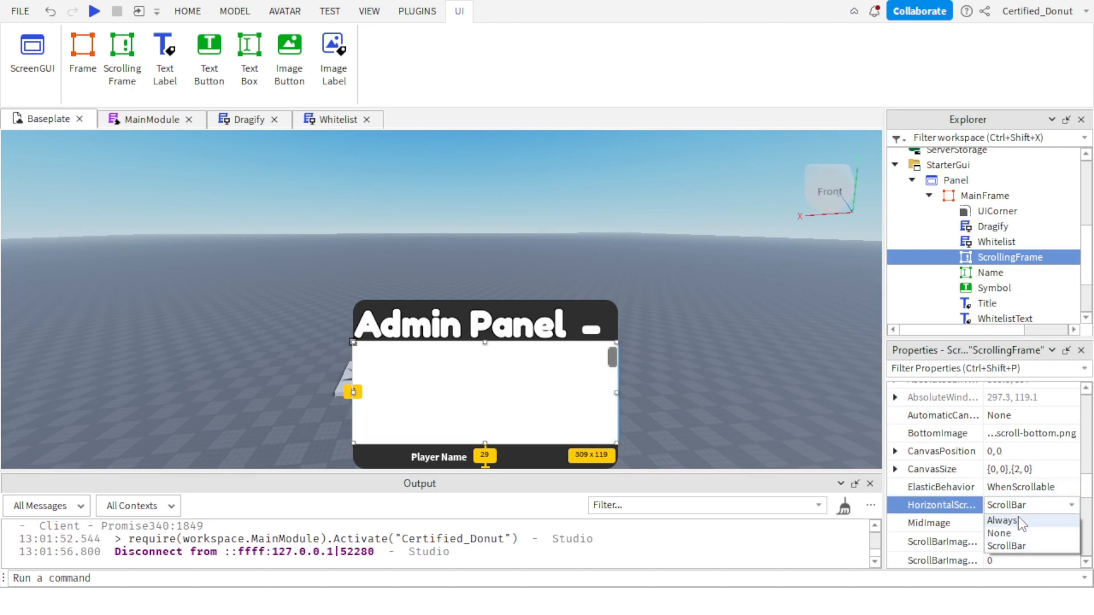
pyautogui.click(1020, 530)
# Turn the ScrollingFrame's ScrollingEnabled off and back on, then try another ScrollingDirection and restore XY.
pyautogui.scroll(-3, 1017, 533)
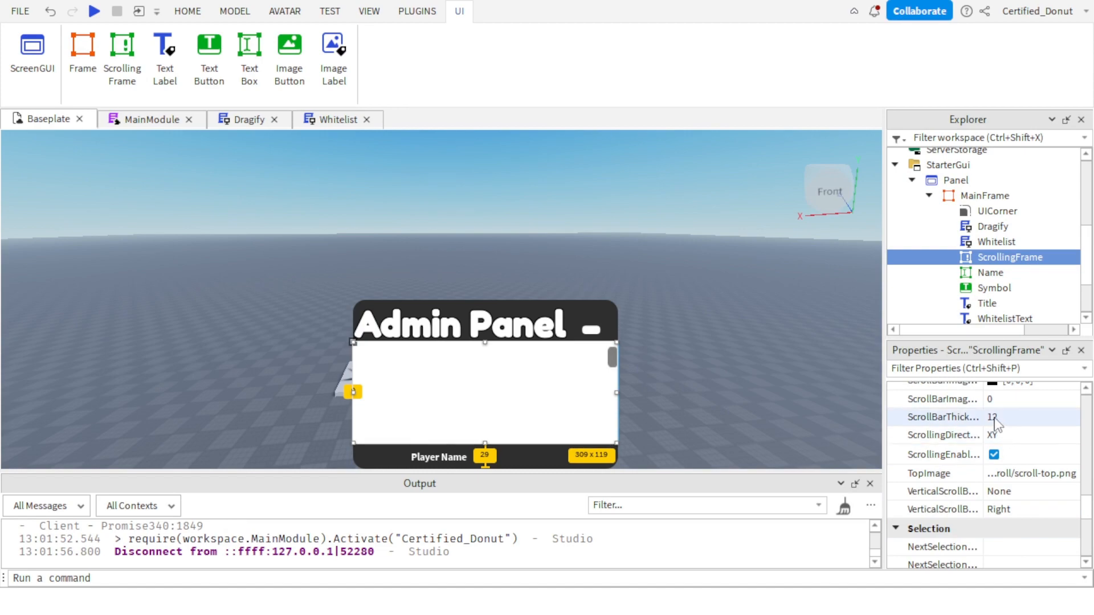
pyautogui.click(993, 455)
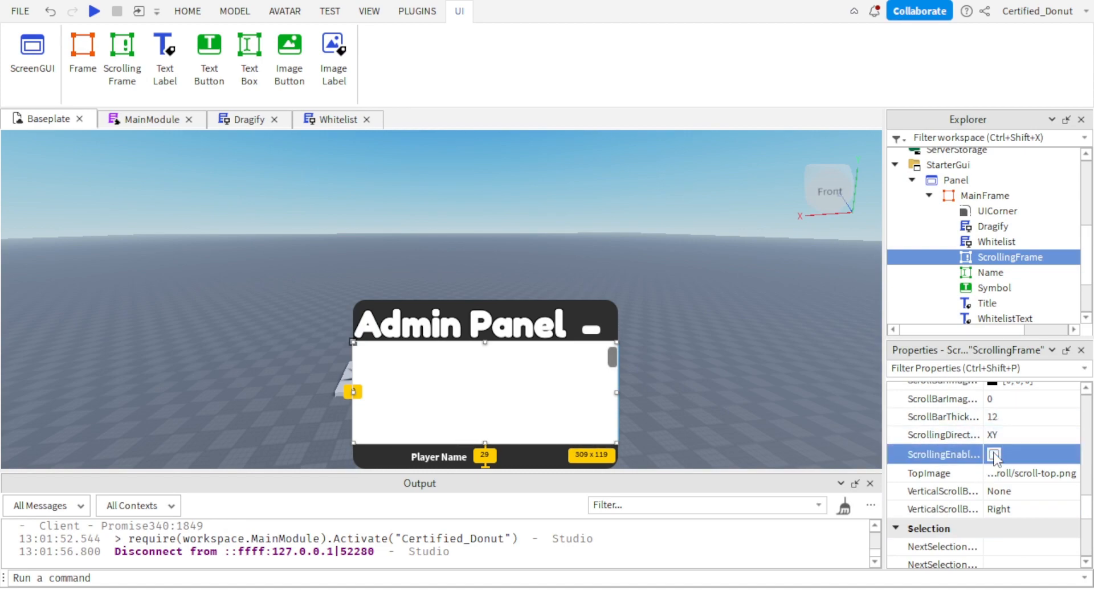
pyautogui.scroll(3, 450, 414)
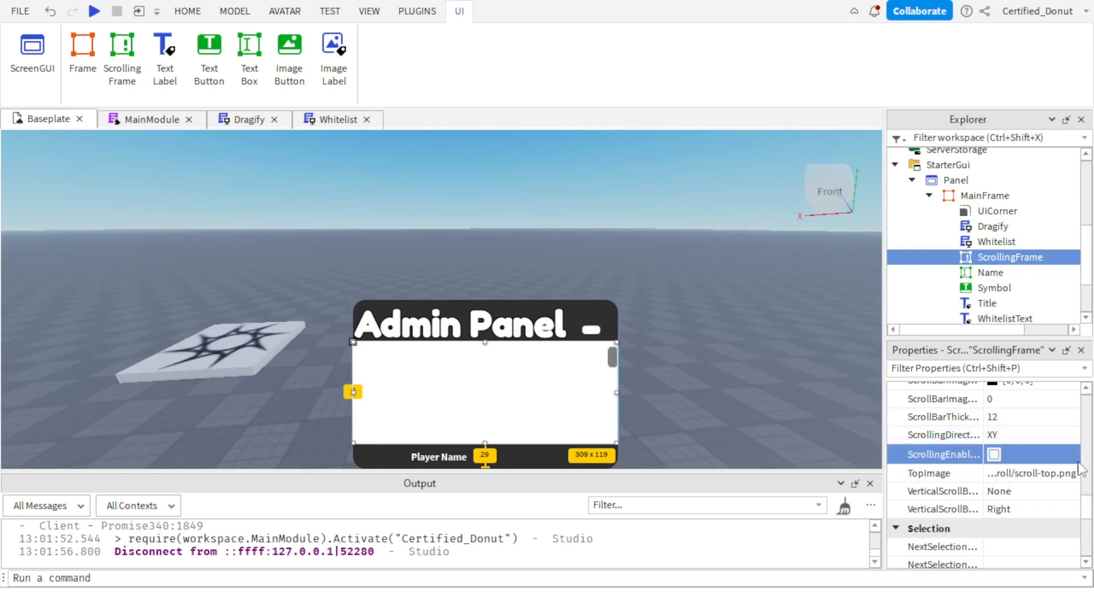
pyautogui.click(993, 455)
pyautogui.click(1003, 435)
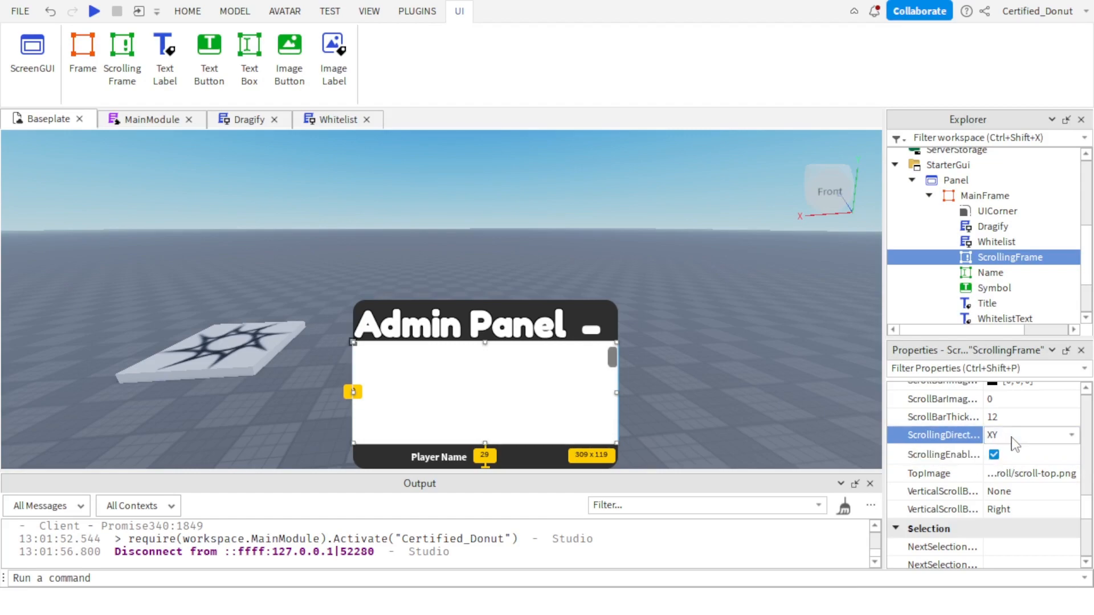
pyautogui.click(1002, 436)
pyautogui.click(1015, 454)
pyautogui.click(1014, 435)
pyautogui.click(997, 464)
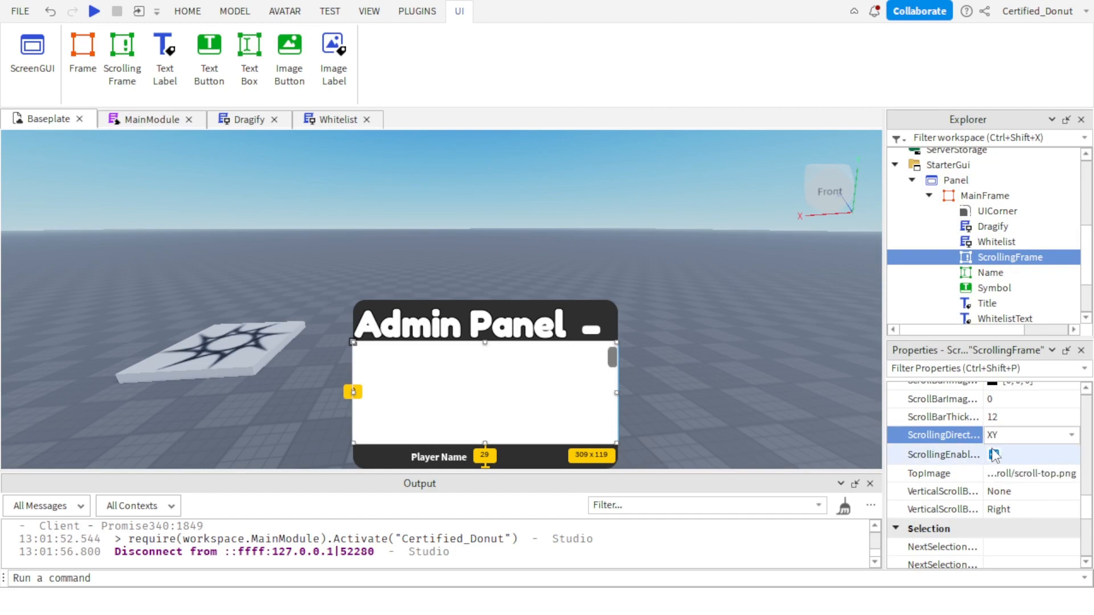
# Disable ScrollingEnabled on the ScrollingFrame and test scrolling over it in the viewport.
pyautogui.click(994, 454)
pyautogui.scroll(-5, 501, 408)
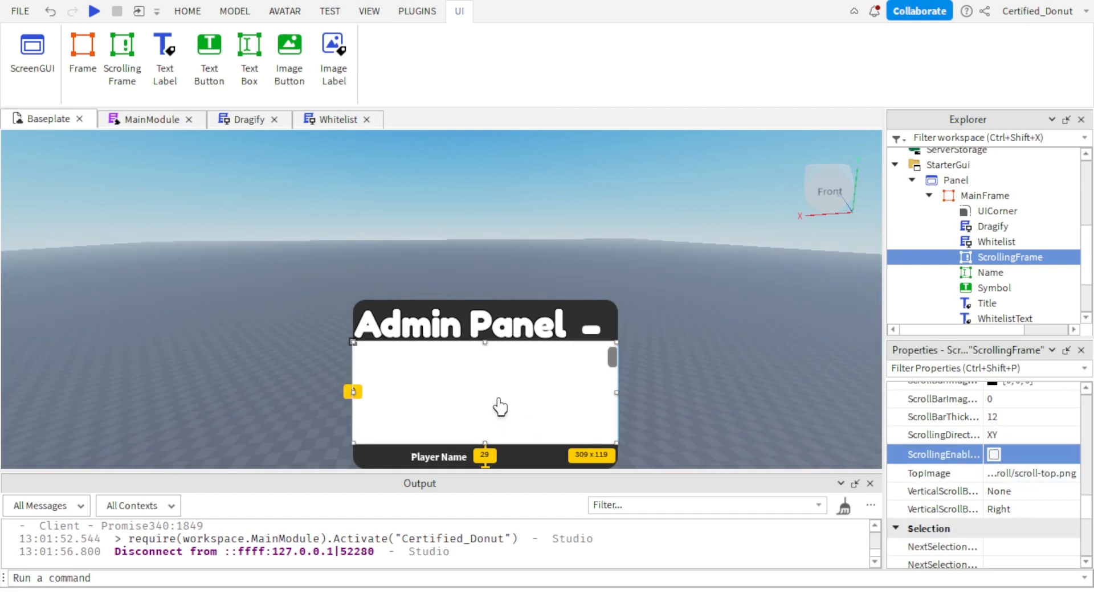
pyautogui.scroll(6, 500, 410)
pyautogui.scroll(-6, 500, 417)
pyautogui.scroll(5, 499, 411)
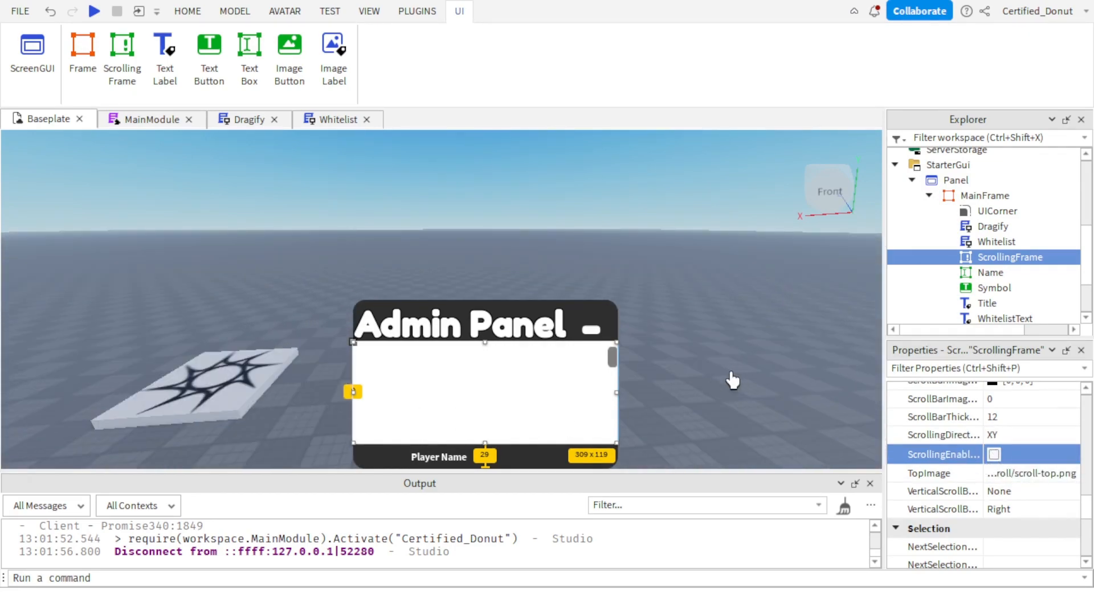
pyautogui.scroll(-5, 521, 408)
pyautogui.scroll(2, 519, 406)
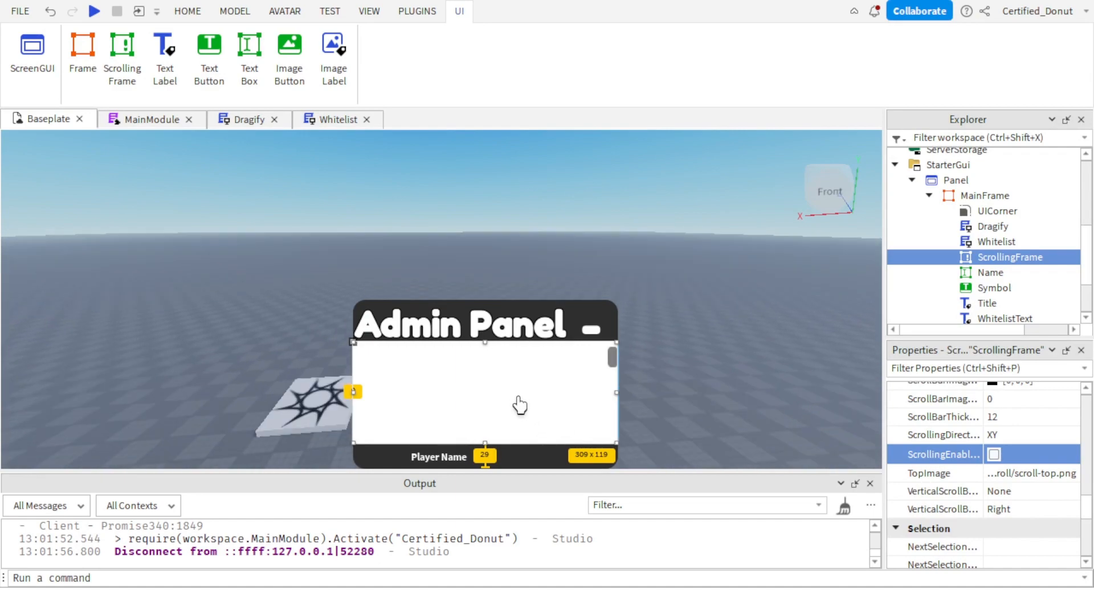
pyautogui.scroll(3, 517, 394)
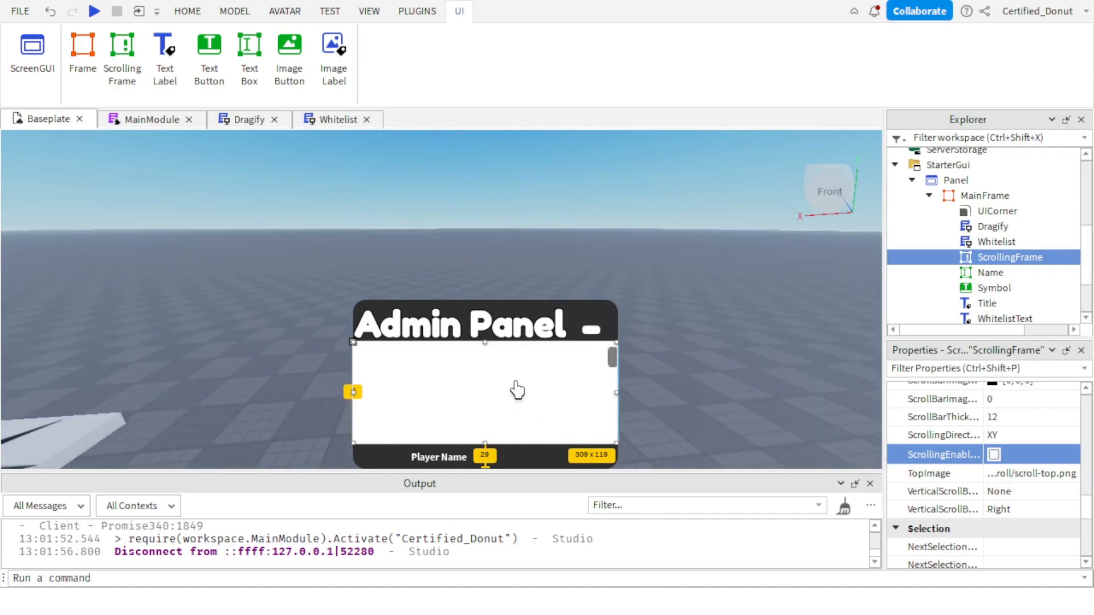
# Try the Left option for the ScrollingFrame's VerticalScrollBarPosition, return it to Right, and deselect the frame.
pyautogui.scroll(-1, 1023, 473)
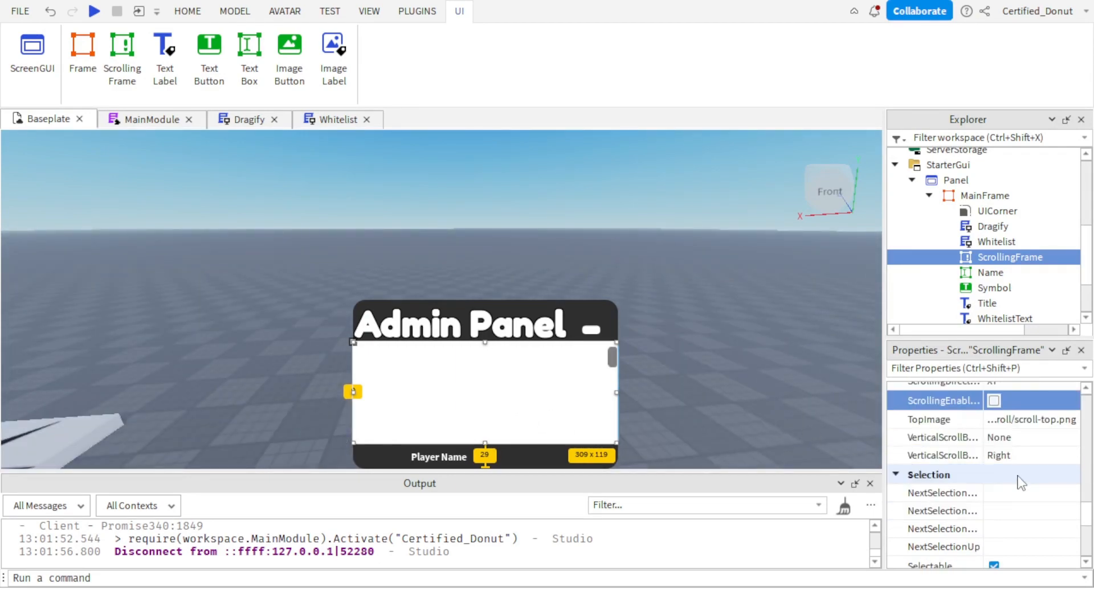
pyautogui.click(1005, 456)
pyautogui.scroll(6, 1005, 457)
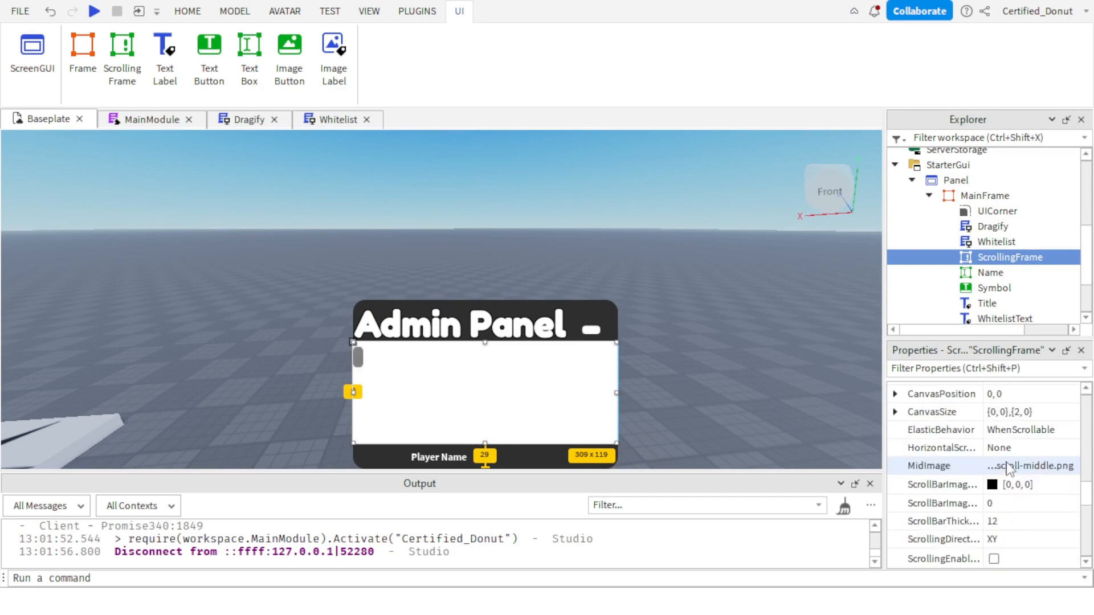
pyautogui.scroll(-3, 1023, 475)
pyautogui.scroll(-3, 466, 398)
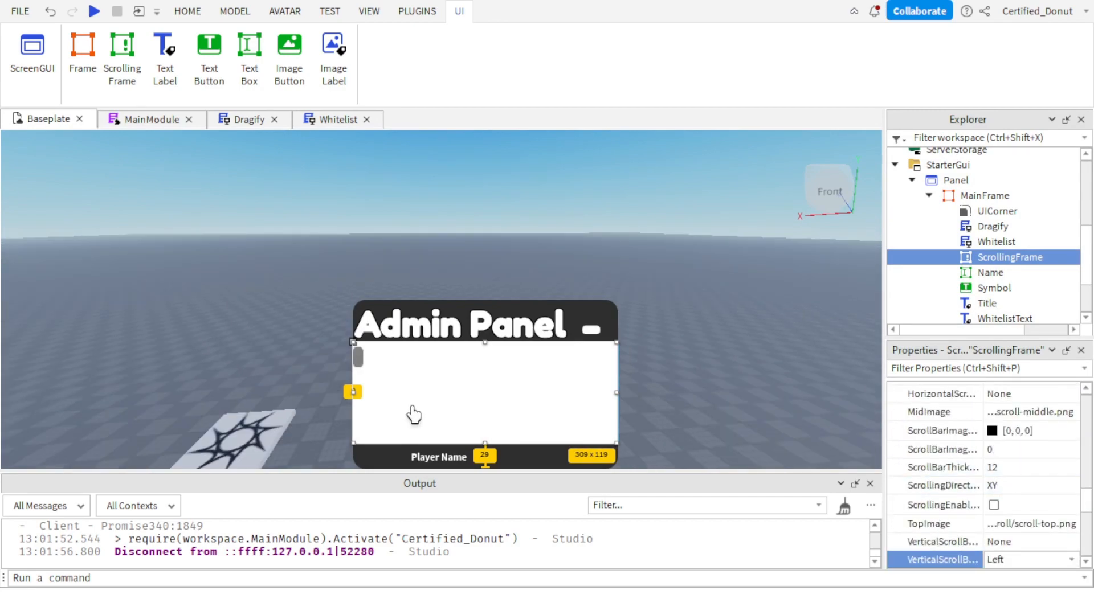
pyautogui.scroll(-2, 1038, 500)
pyautogui.click(1003, 453)
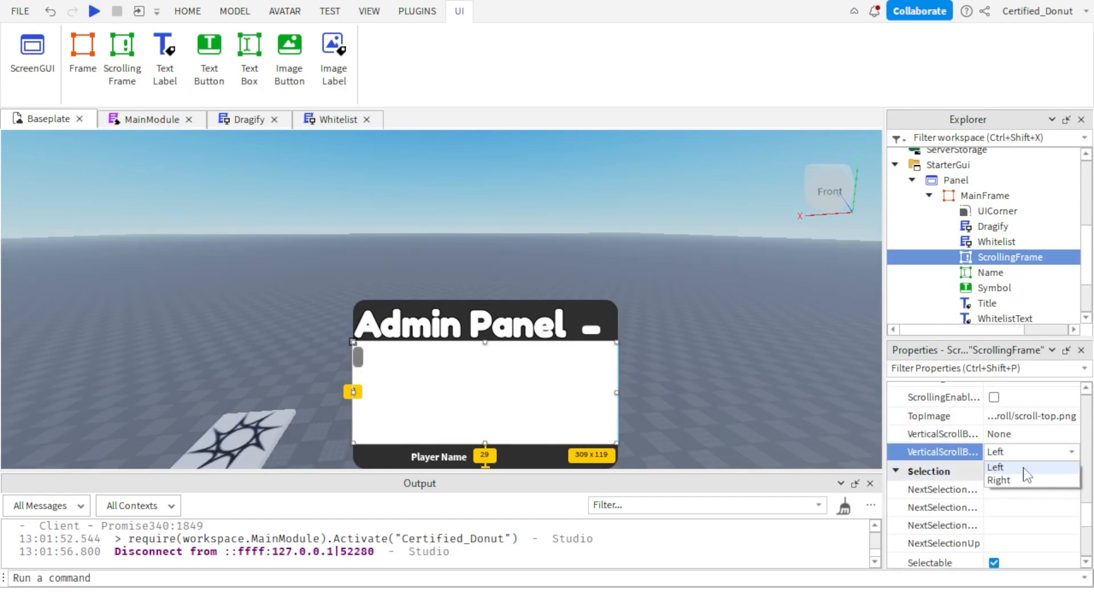
pyautogui.click(1023, 480)
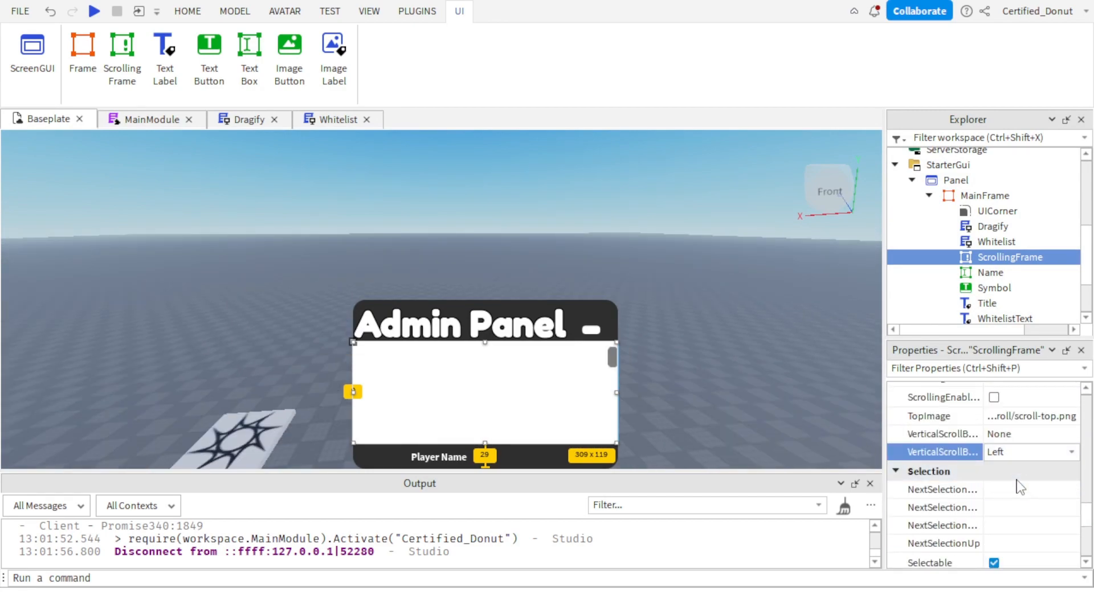
pyautogui.click(760, 432)
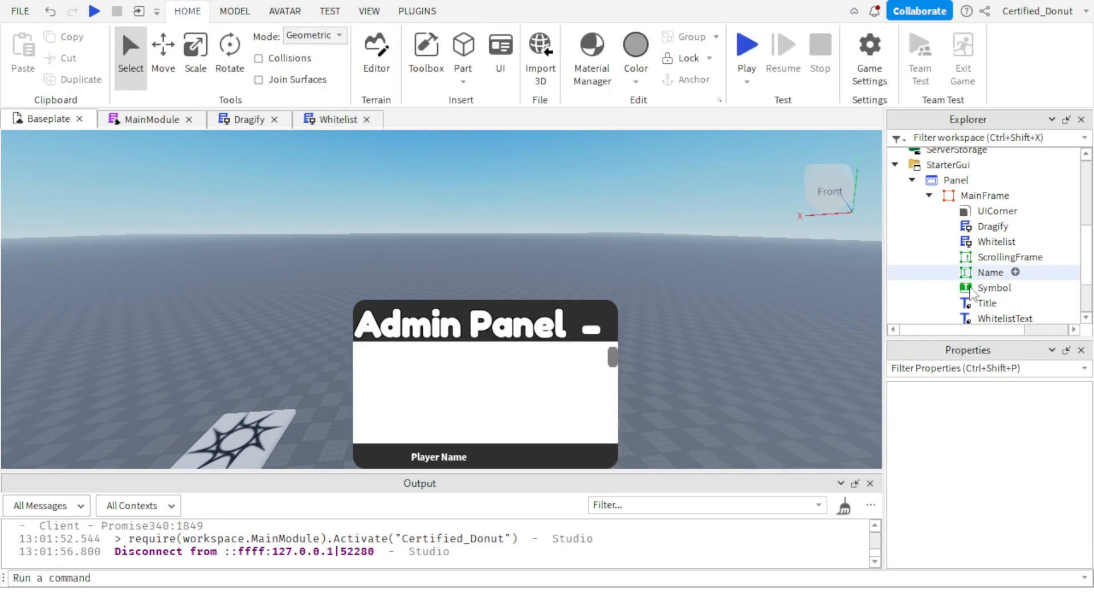
# Hide the ScrollingFrame by turning off its Visible property.
pyautogui.click(1010, 257)
pyautogui.scroll(-6, 1009, 467)
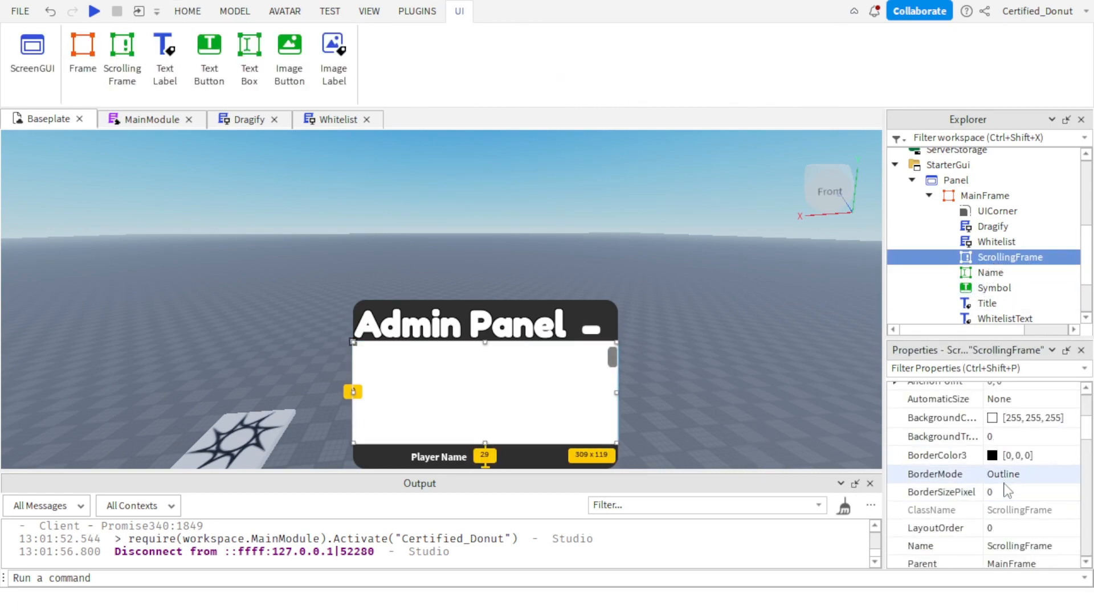
pyautogui.click(995, 440)
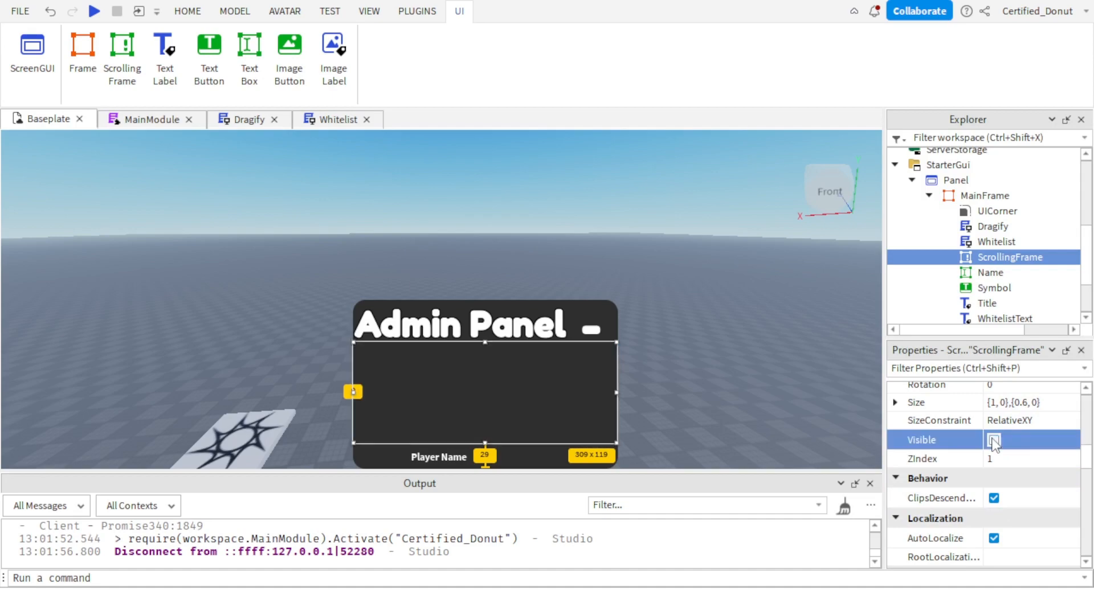
pyautogui.click(757, 345)
pyautogui.moveTo(757, 344); pyautogui.dragTo(755, 338, button='right')
pyautogui.press('d')
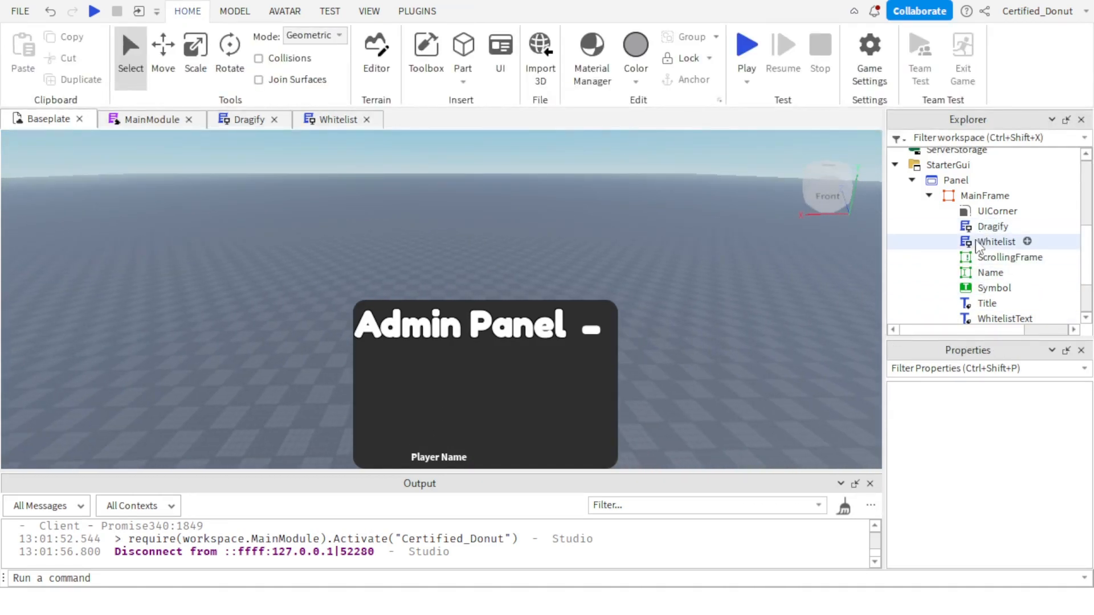
# In the Whitelist script's writeText function, change the substring call to string.sub(text,1,i).
pyautogui.doubleClick(997, 241)
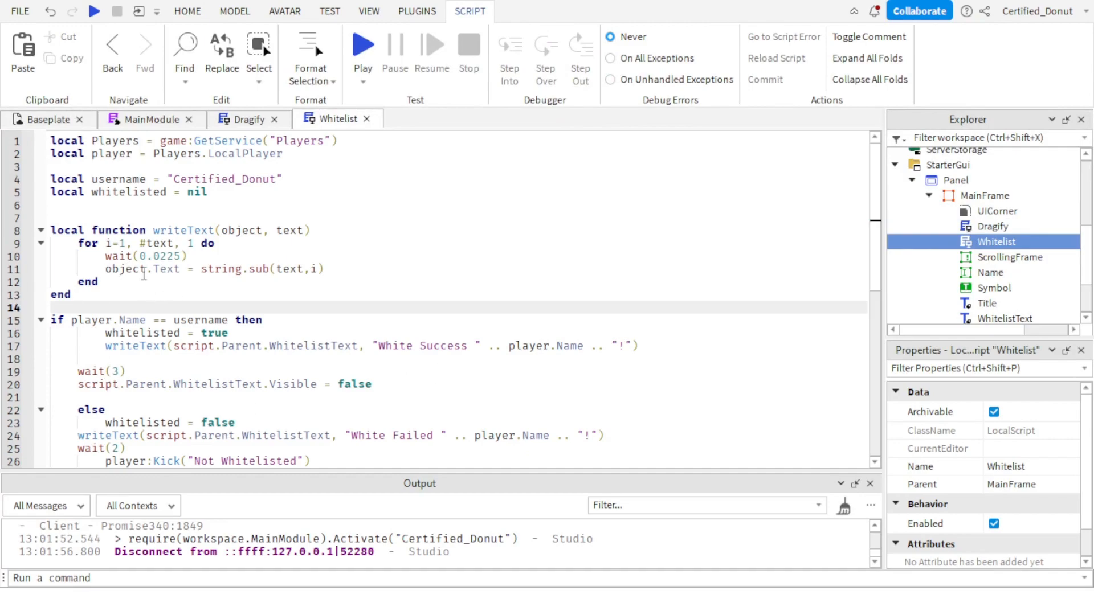
pyautogui.click(57, 120)
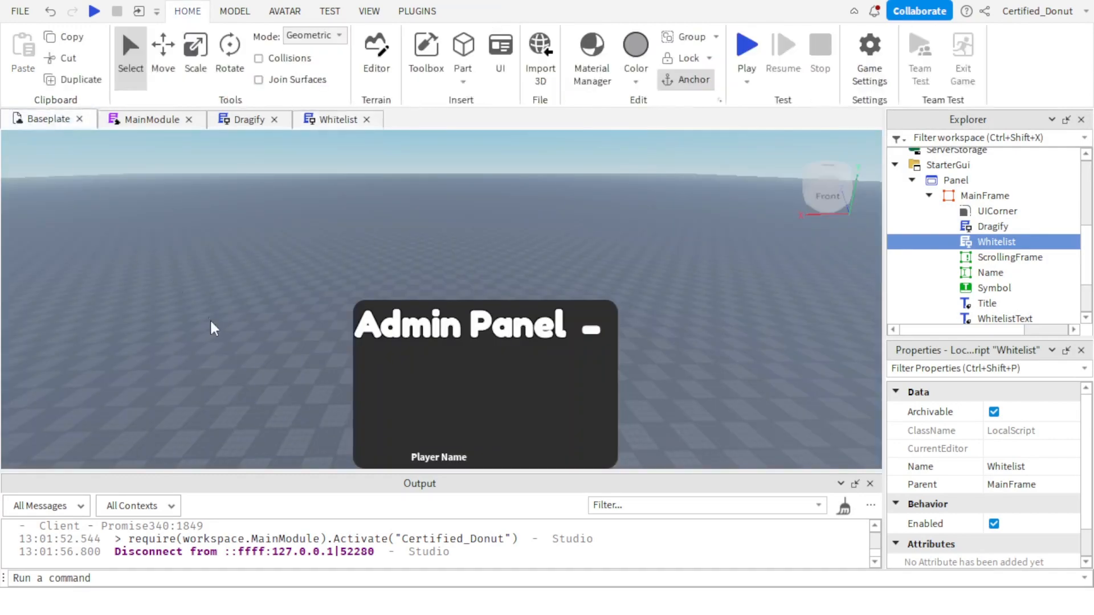
pyautogui.click(326, 120)
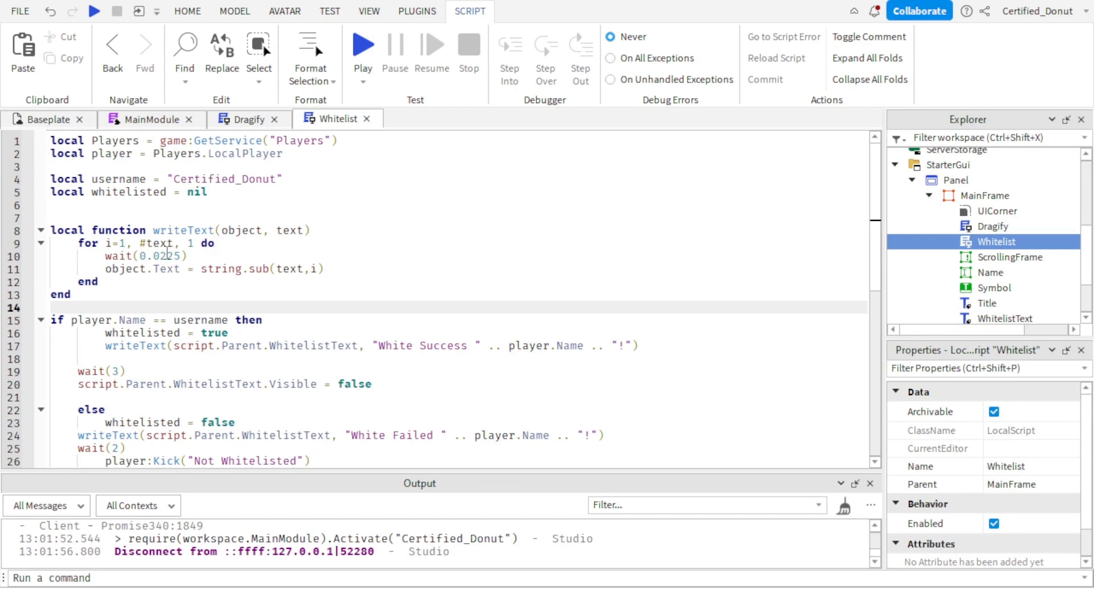
pyautogui.click(324, 273)
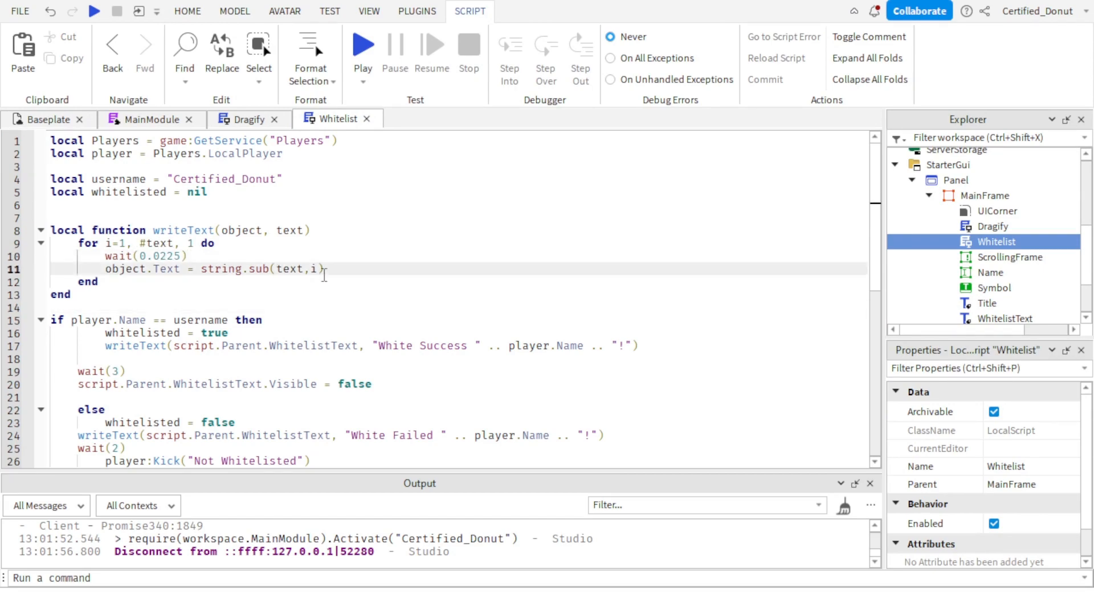
pyautogui.click(314, 271)
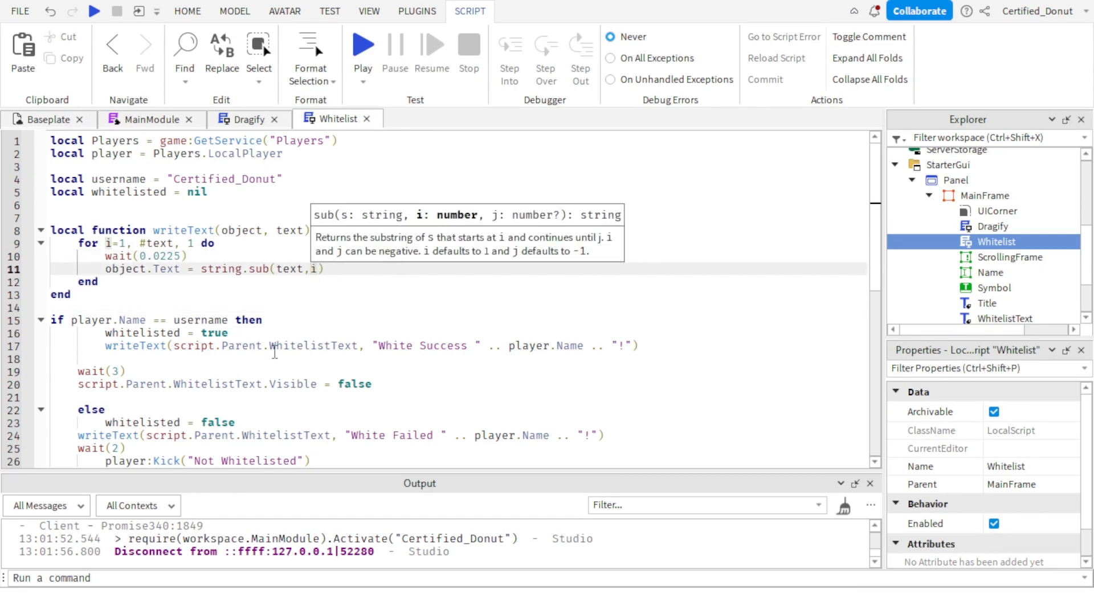
pyautogui.write(',')
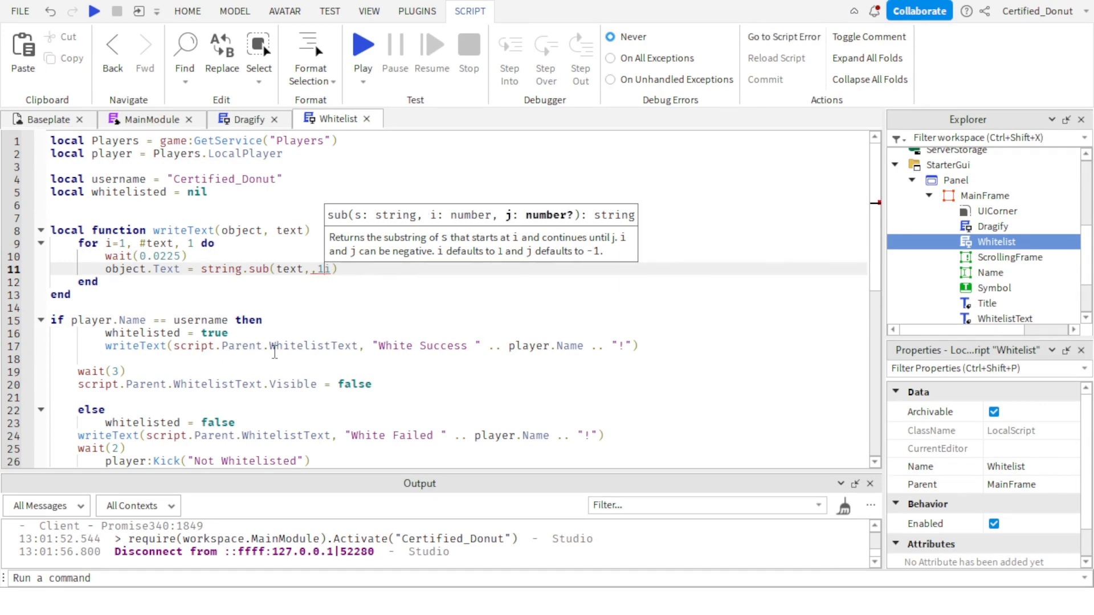
pyautogui.write('1')
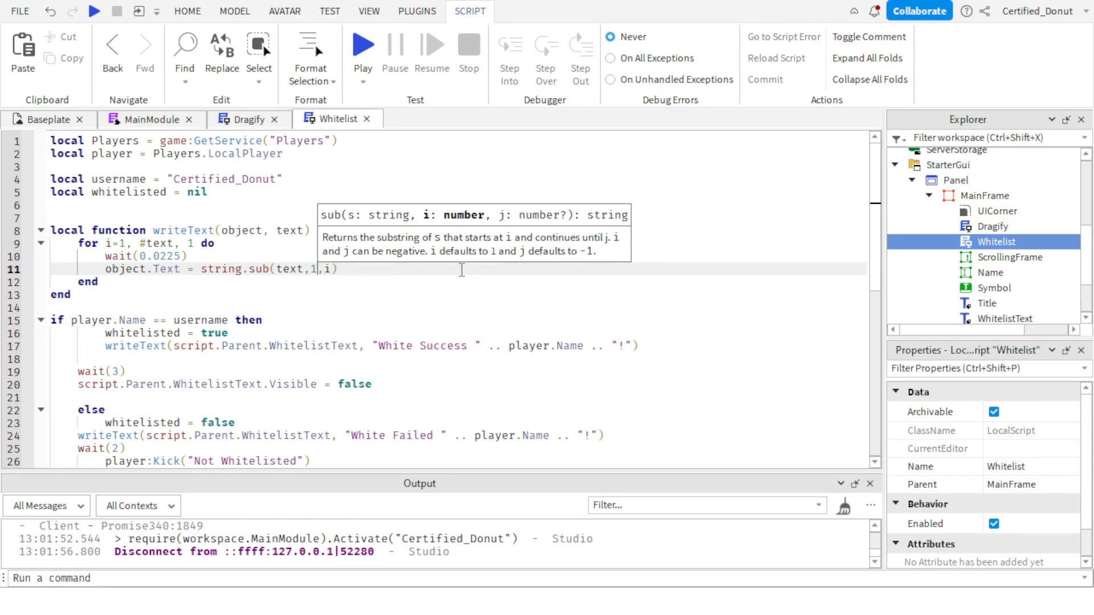
pyautogui.press('Right')
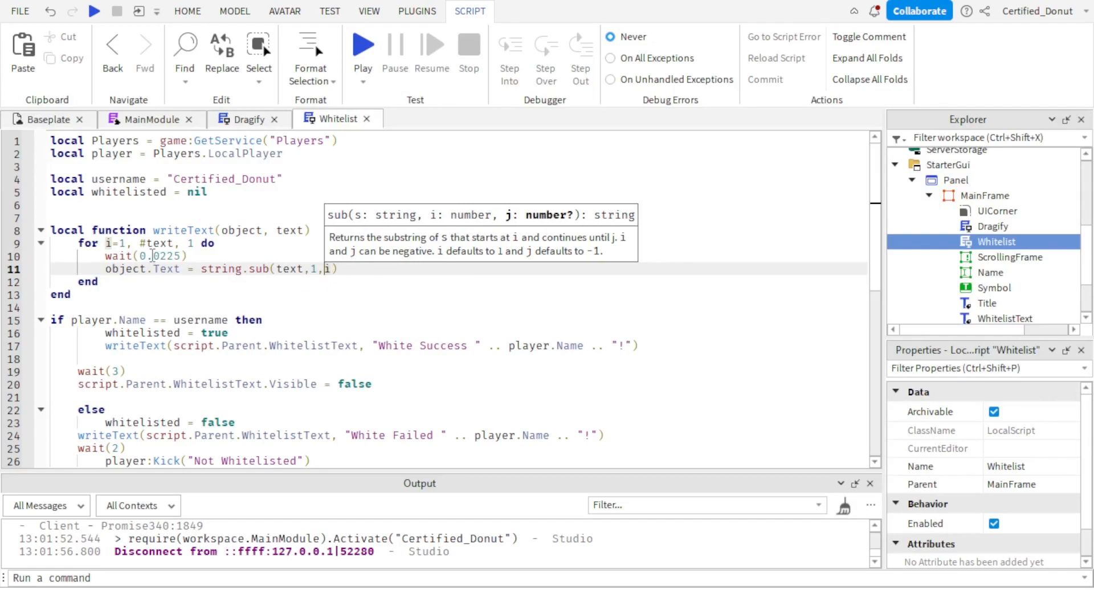
# Move the Panel from StarterGui into the Workspace's MainModule and start a play test.
pyautogui.click(48, 118)
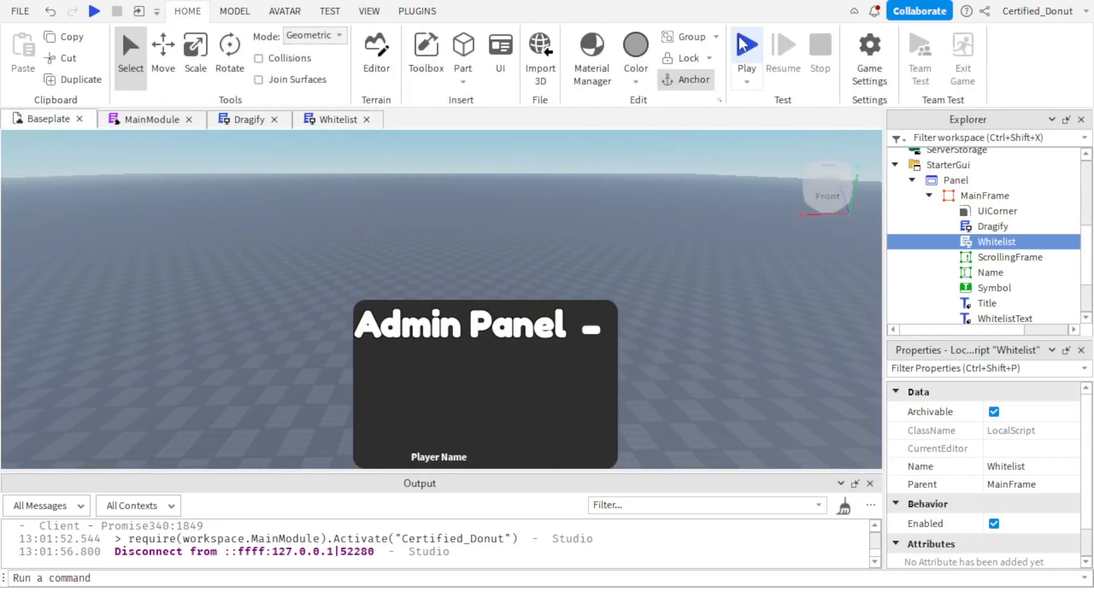
pyautogui.click(929, 196)
pyautogui.click(912, 224)
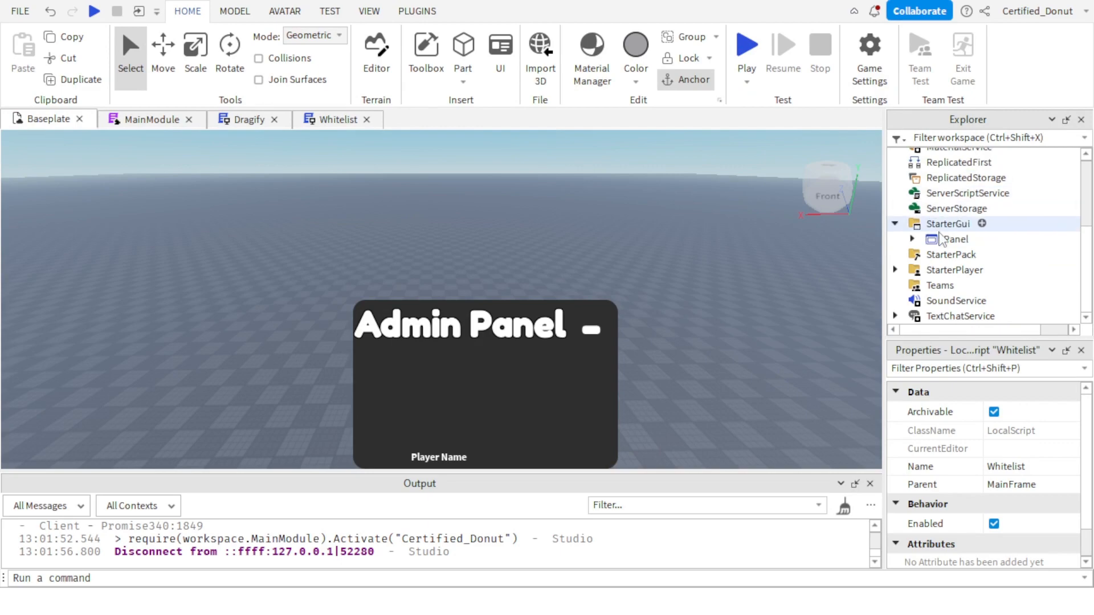
pyautogui.moveTo(940, 238); pyautogui.dragTo(975, 219)
pyautogui.click(200, 11)
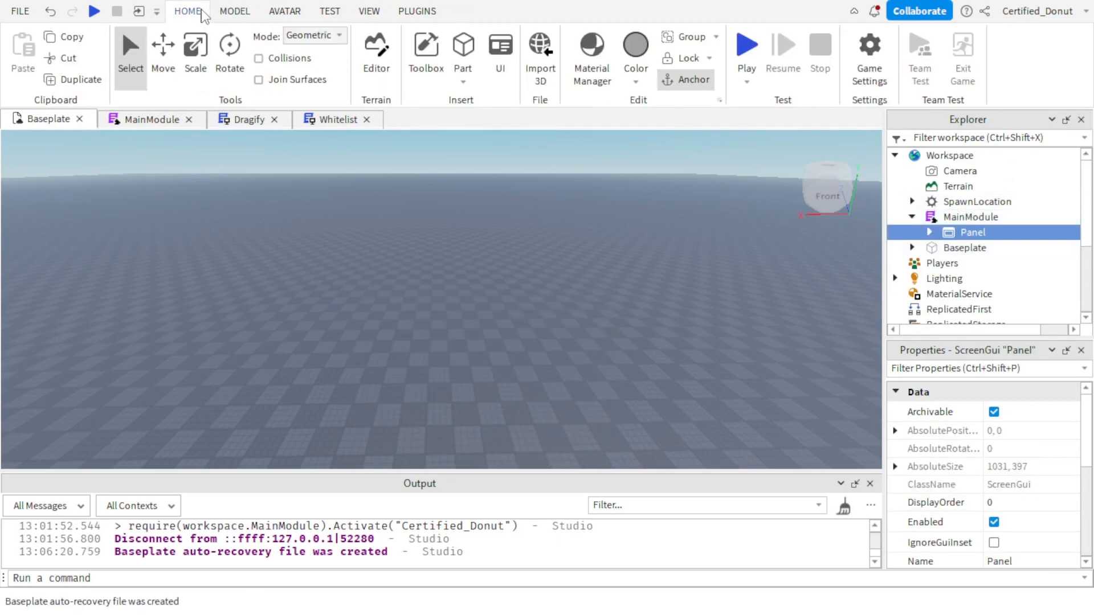
pyautogui.click(747, 45)
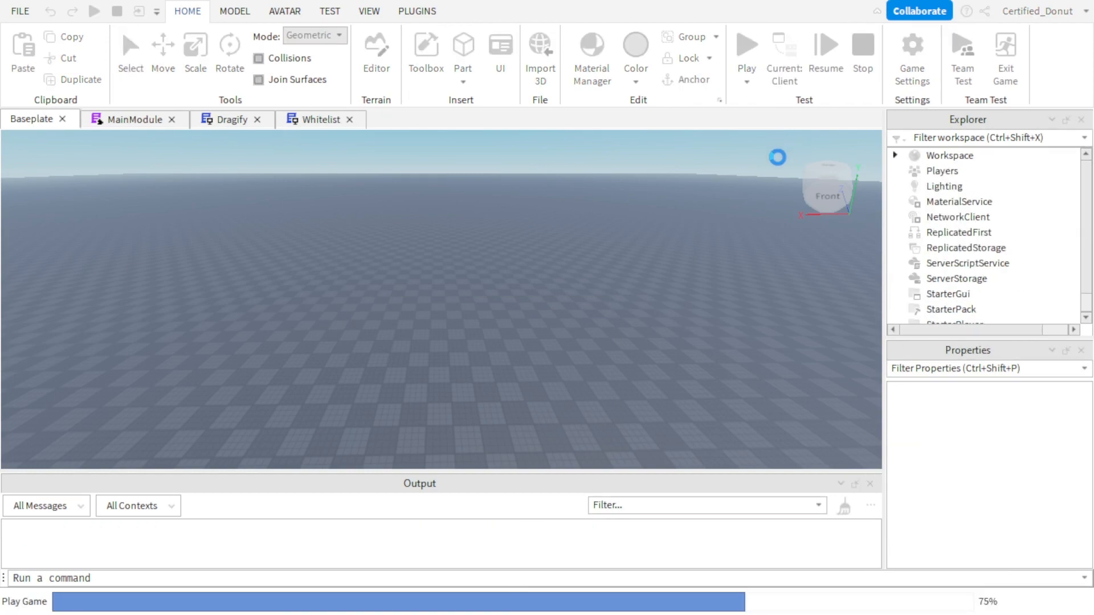
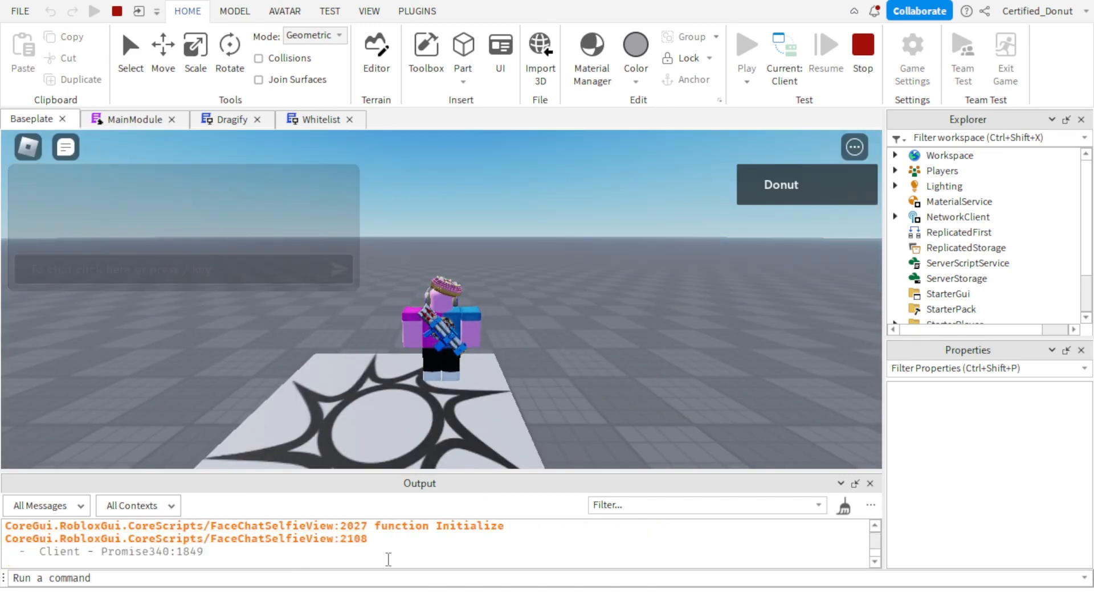
# Run require(workspace.MainModule).Activate() as a command in the running play test, passing the player's username as a string.
pyautogui.click(375, 581)
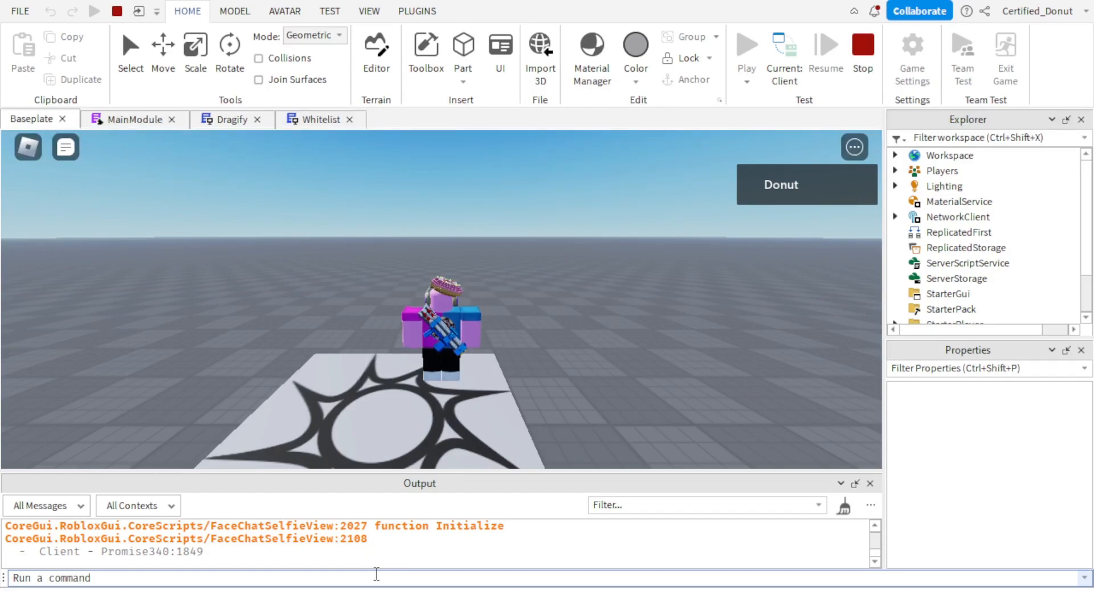
pyautogui.write('require(wor')
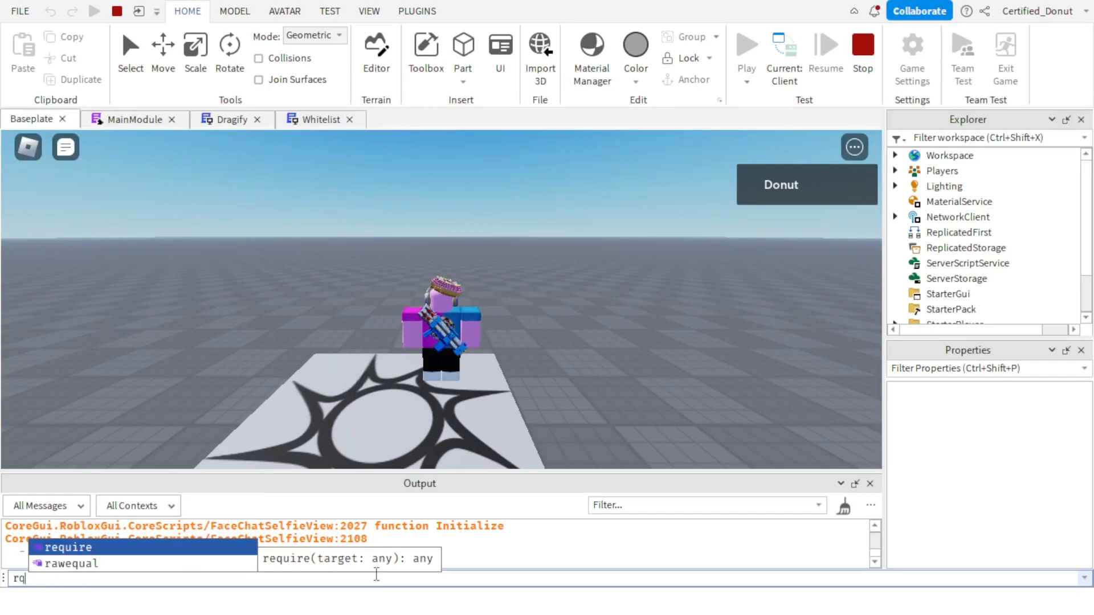
pyautogui.write('kspace.MainModule)')
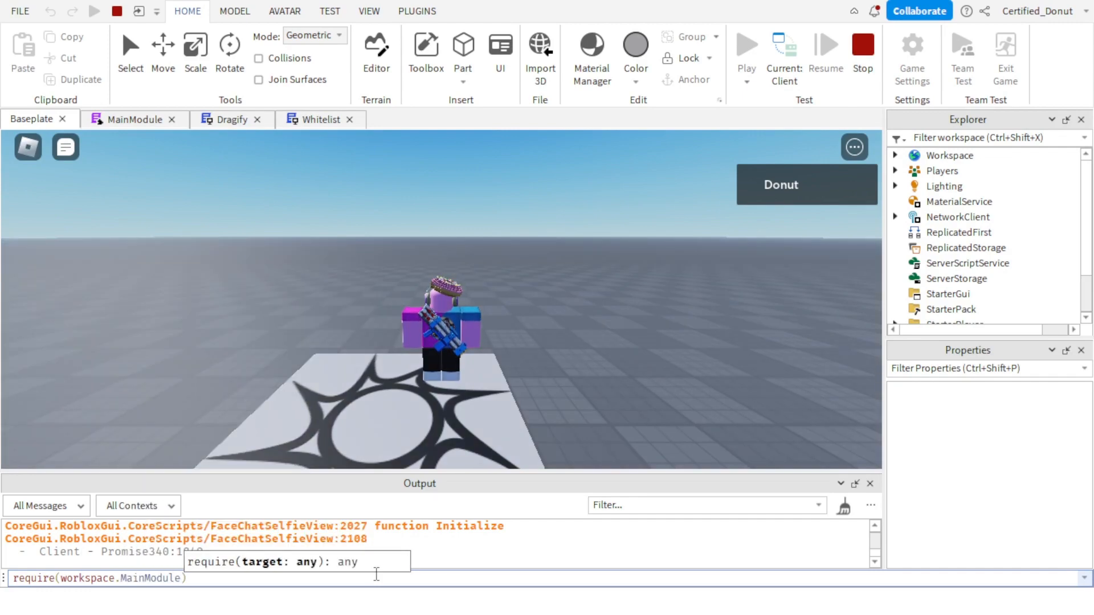
pyautogui.write('.Activate(')
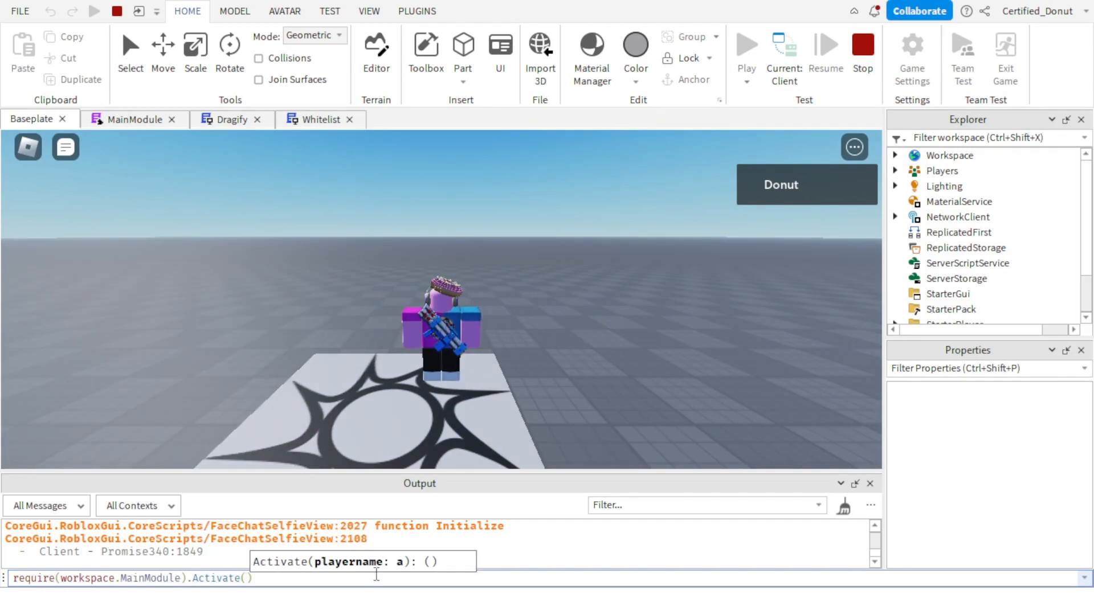
pyautogui.write('"Certified')
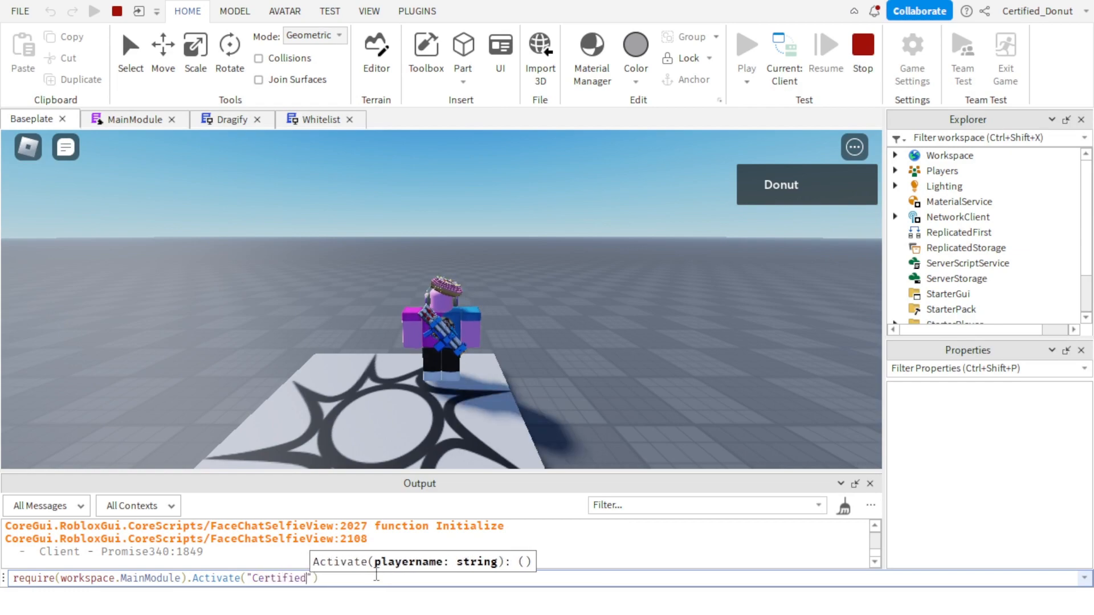
pyautogui.write('_Do')
pyautogui.write('nut')
pyautogui.press('Return')
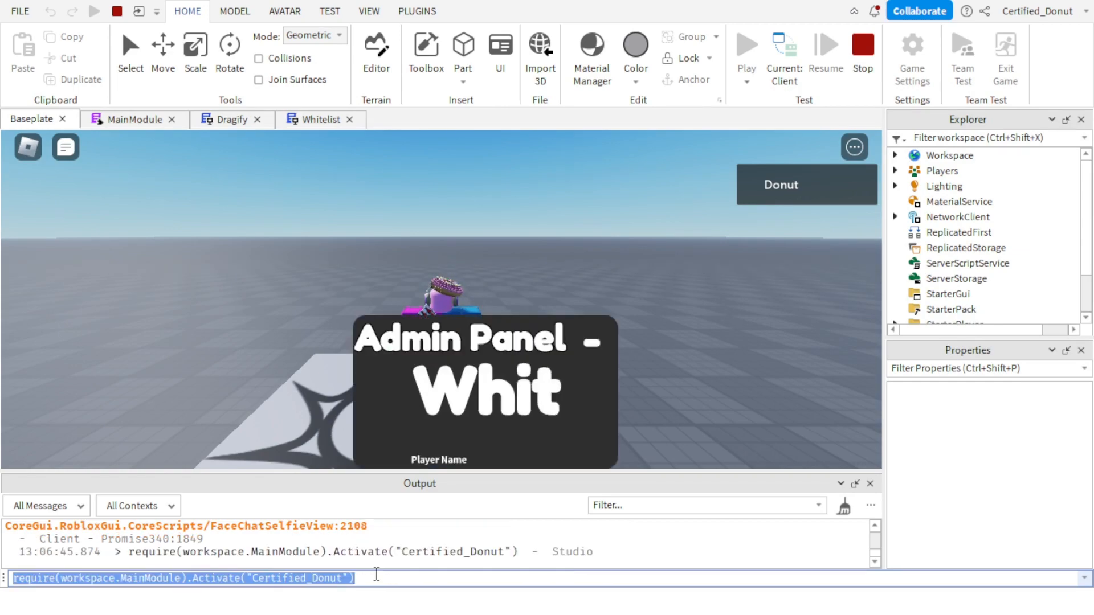
# Walk the character and move the Admin Panel around the game view to test its dragging, and end the play test.
pyautogui.click(722, 343)
pyautogui.moveTo(722, 343); pyautogui.dragTo(722, 367, button='right')
pyautogui.press('w')
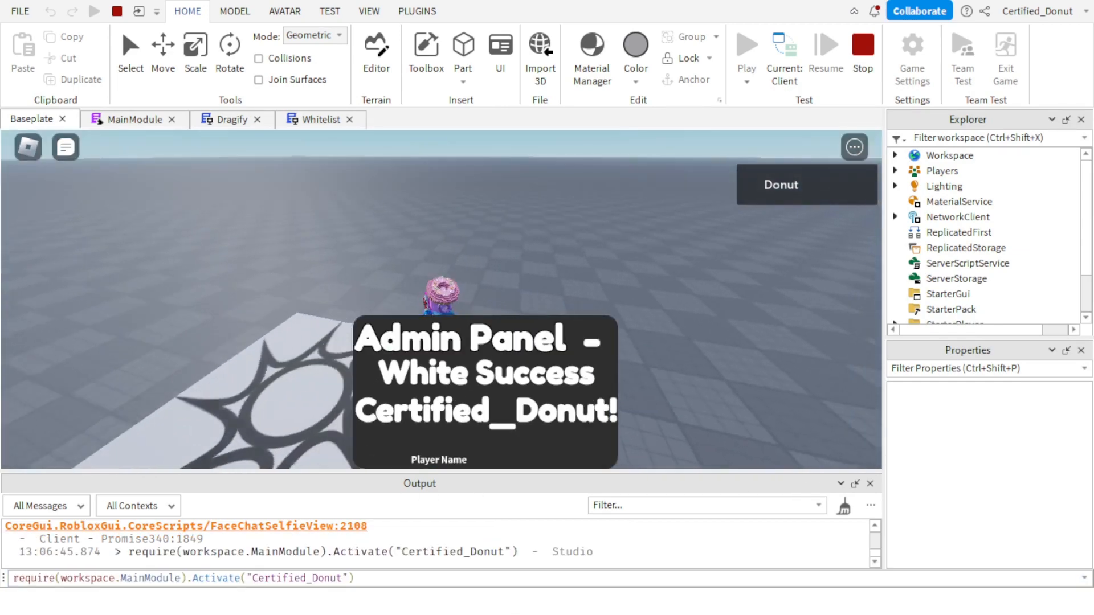
pyautogui.moveTo(478, 352); pyautogui.dragTo(547, 294)
pyautogui.moveTo(514, 250); pyautogui.dragTo(494, 226)
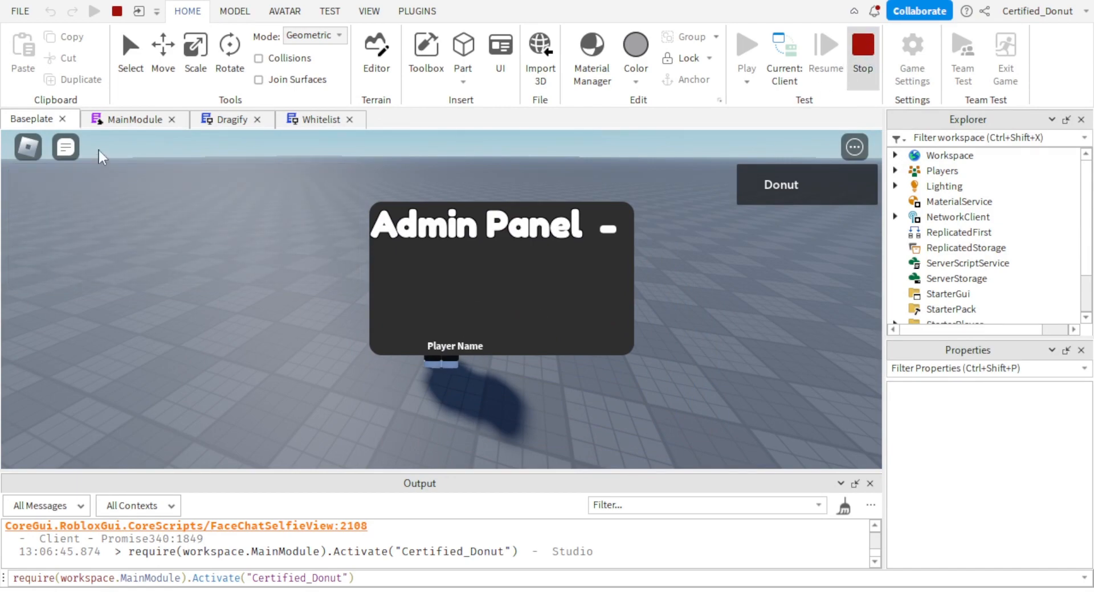
pyautogui.hotkey('shift', 'F5')
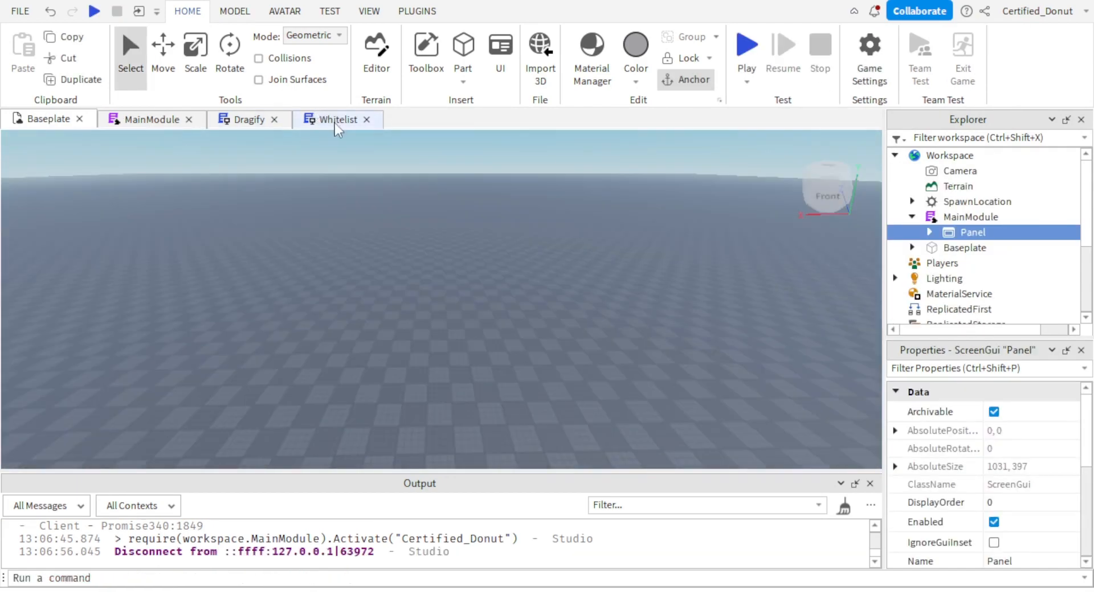
# Append an s to the username value in the Whitelist script and start a new play test from the Baseplate view.
pyautogui.click(339, 120)
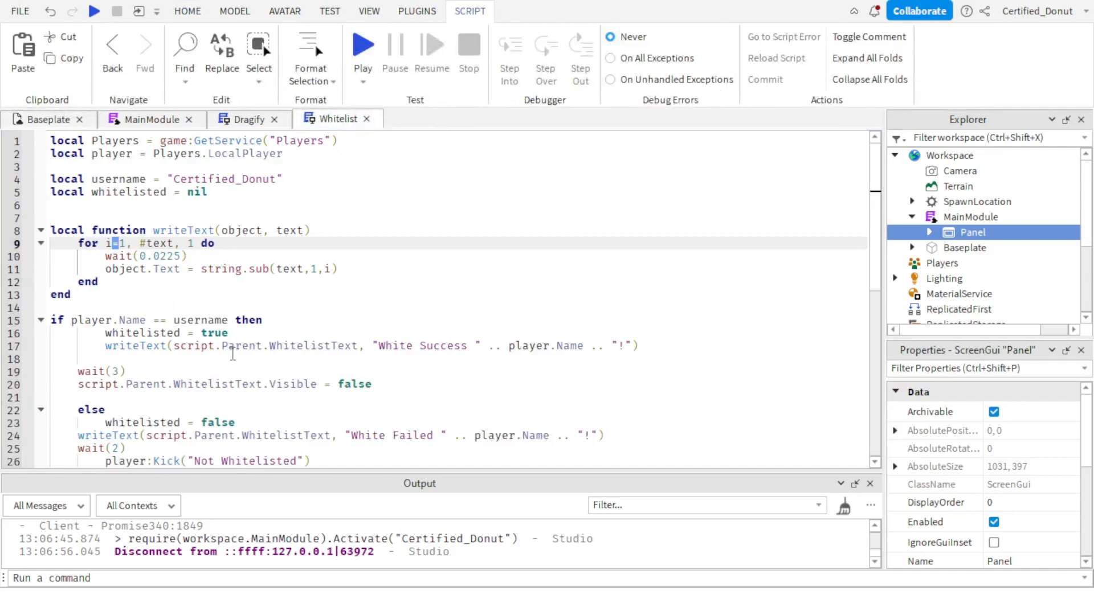
pyautogui.click(278, 182)
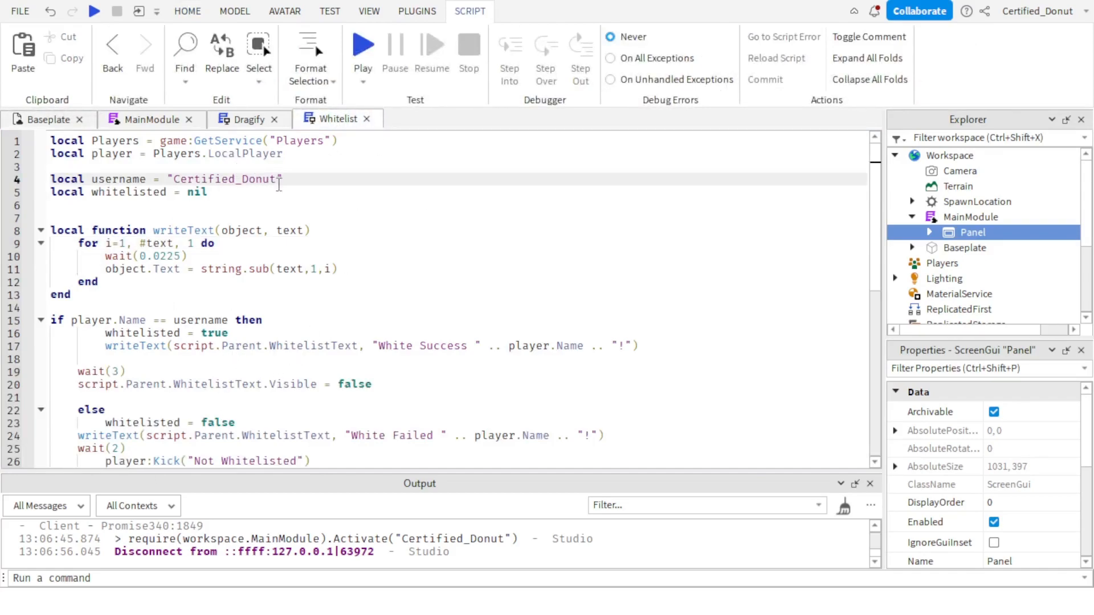
pyautogui.click(49, 120)
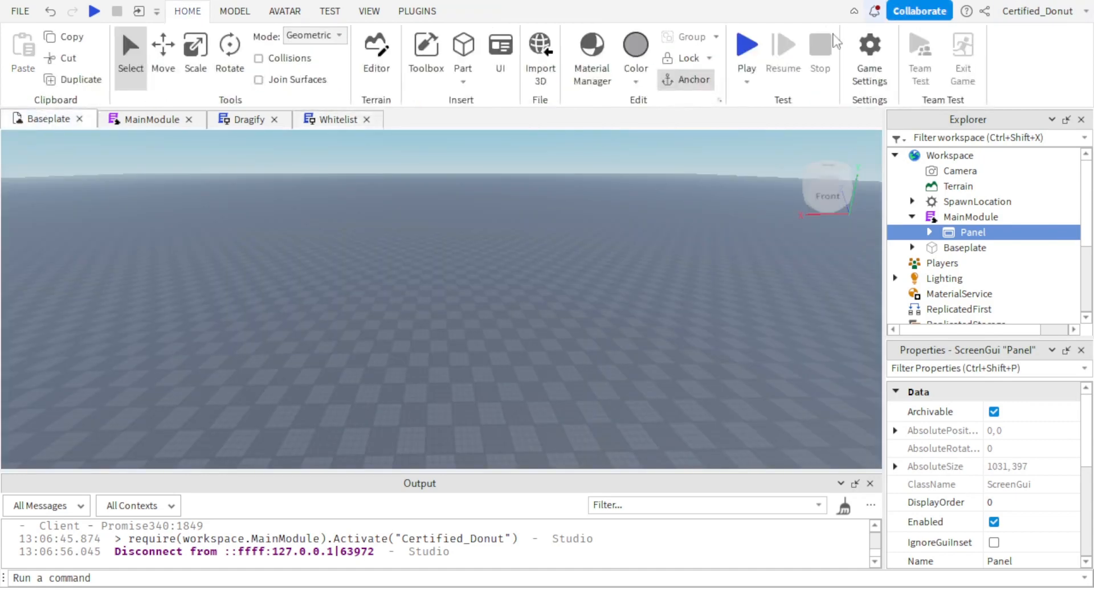
pyautogui.click(748, 45)
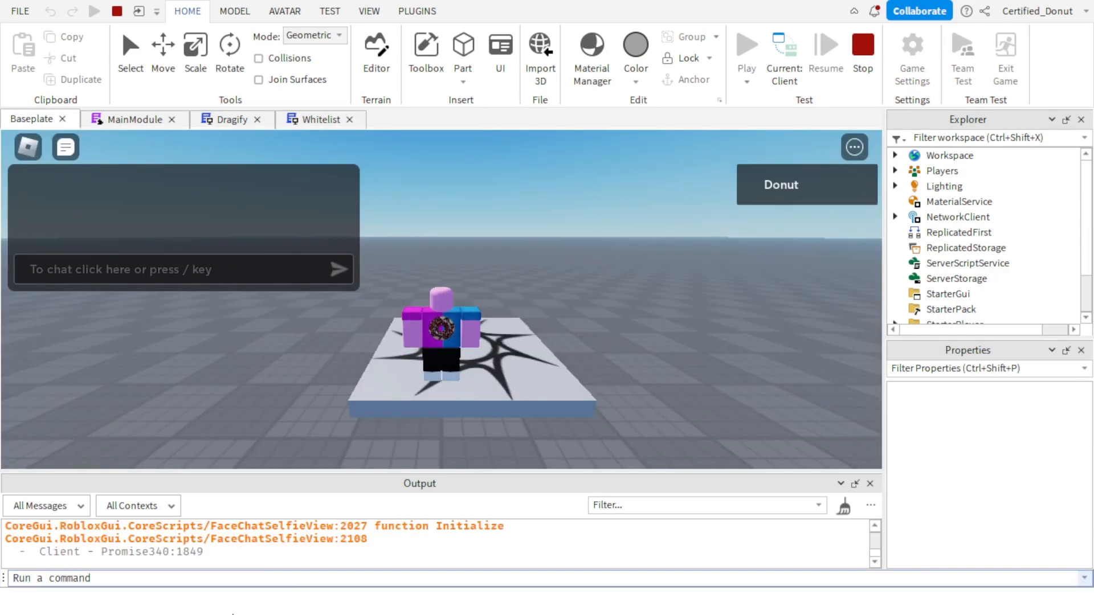
# With the altered whitelist name, call MainModule's Activate function through require(workspace.MainModule), passing the player's actual username.
pyautogui.write('require(')
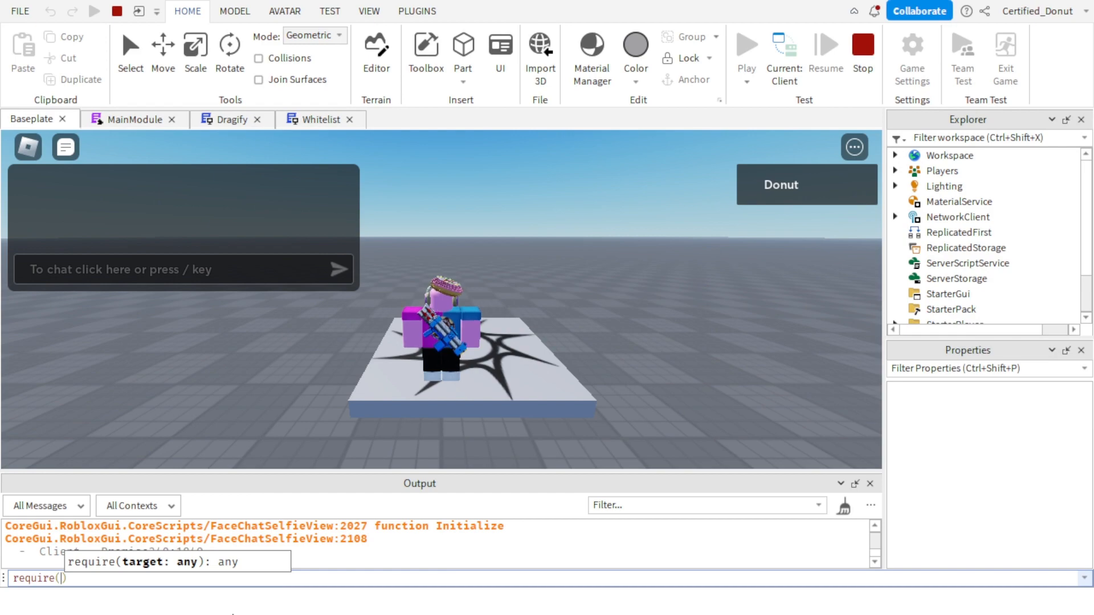
pyautogui.write('workspace.MainModule')
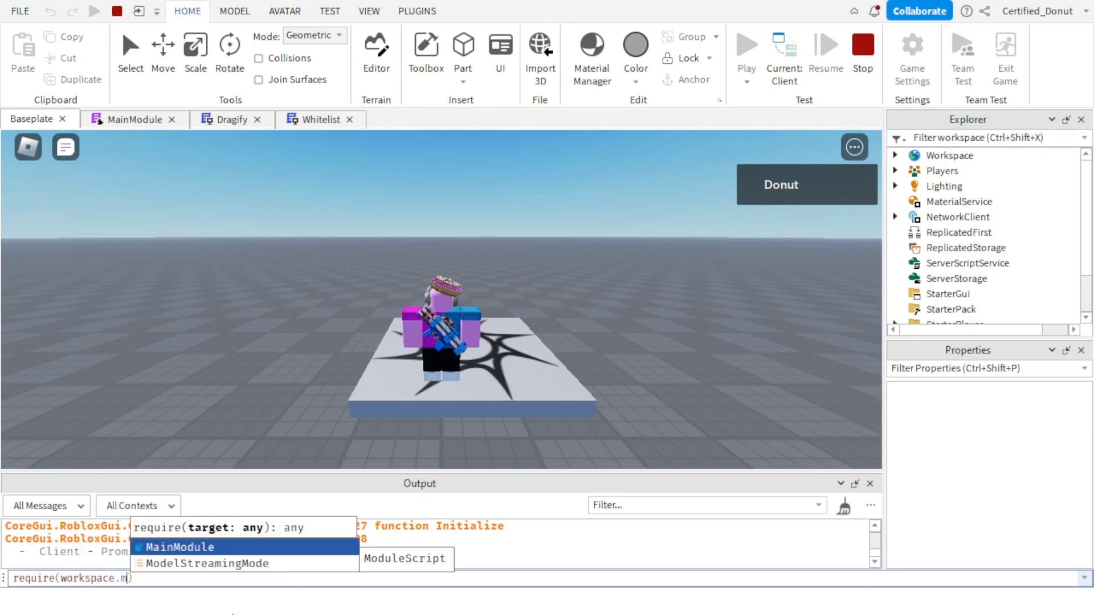
pyautogui.write(').')
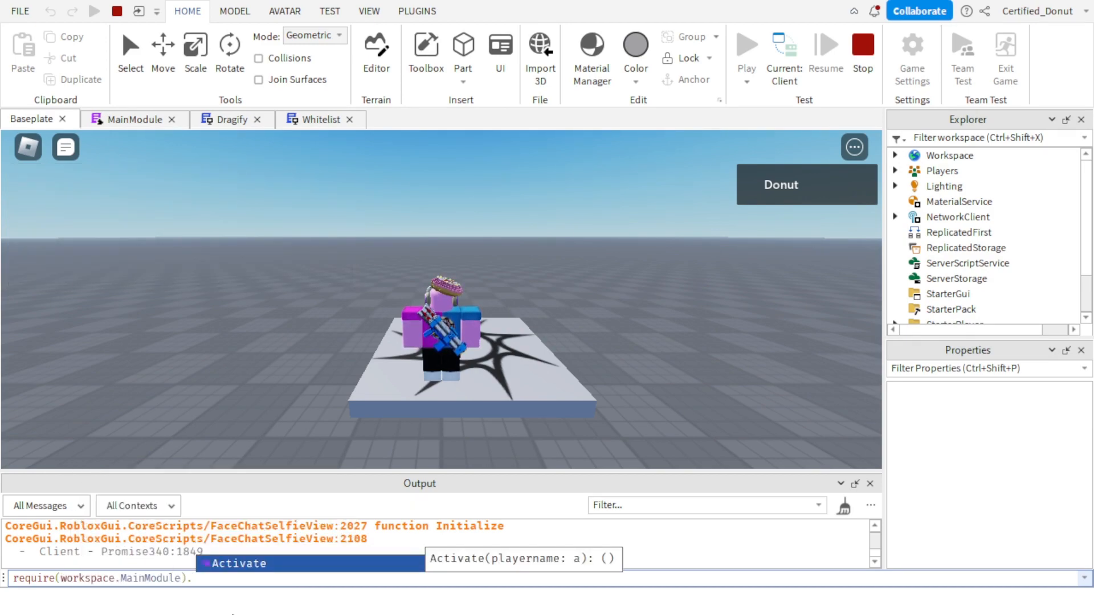
pyautogui.write('Activate("c')
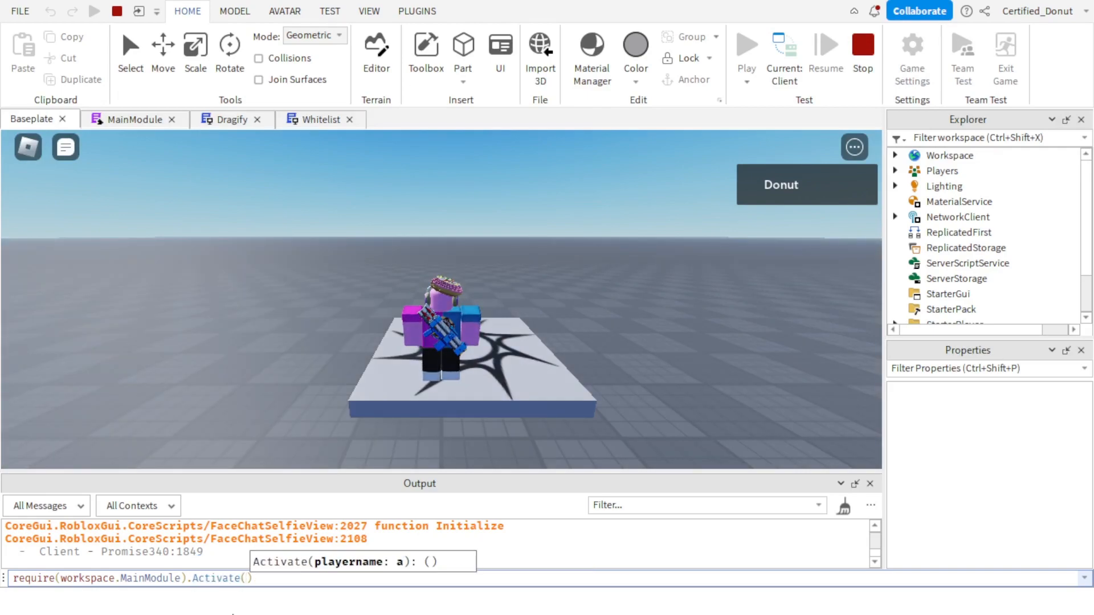
pyautogui.write('erti')
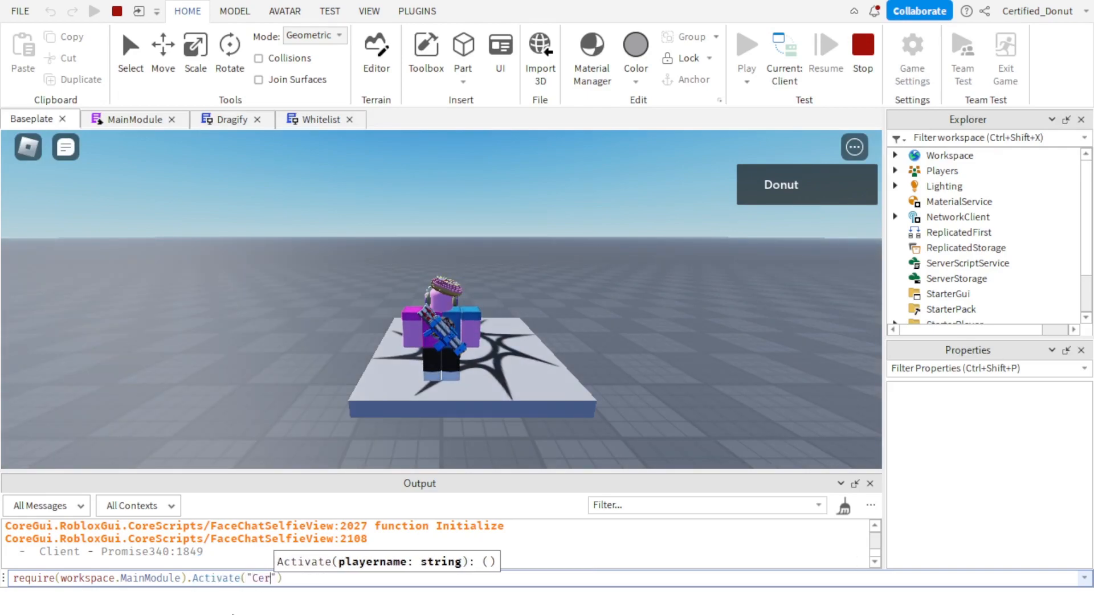
pyautogui.write('fied_Donut')
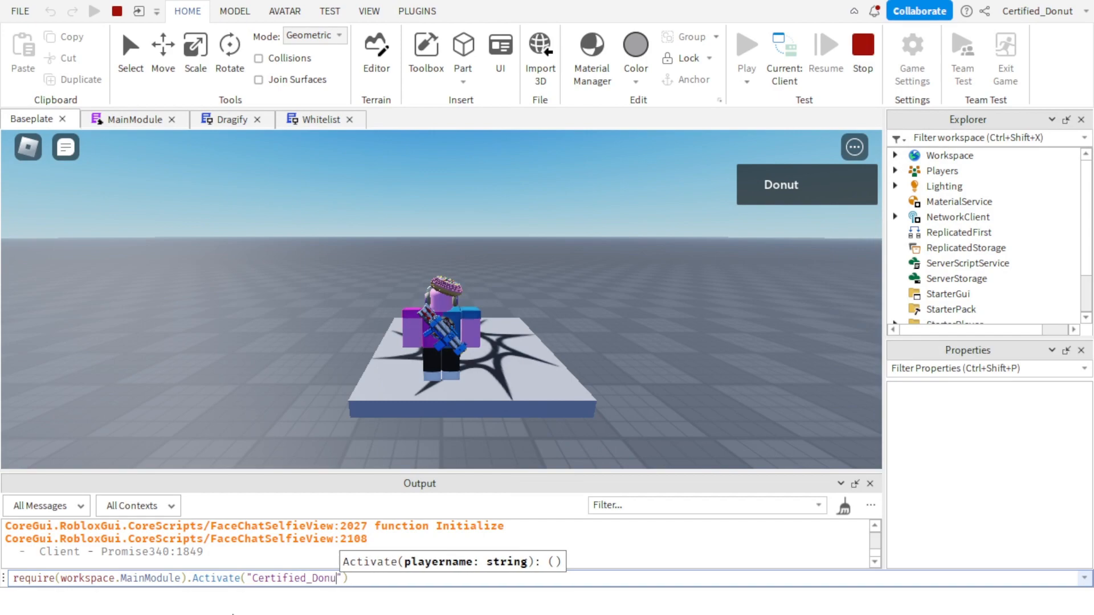
pyautogui.press('Return')
# Walk the character, drag the Admin Panel across the game view, and leave the experience to end the play test.
pyautogui.click(674, 298)
pyautogui.moveTo(673, 298); pyautogui.dragTo(651, 308, button='right')
pyautogui.press('w')
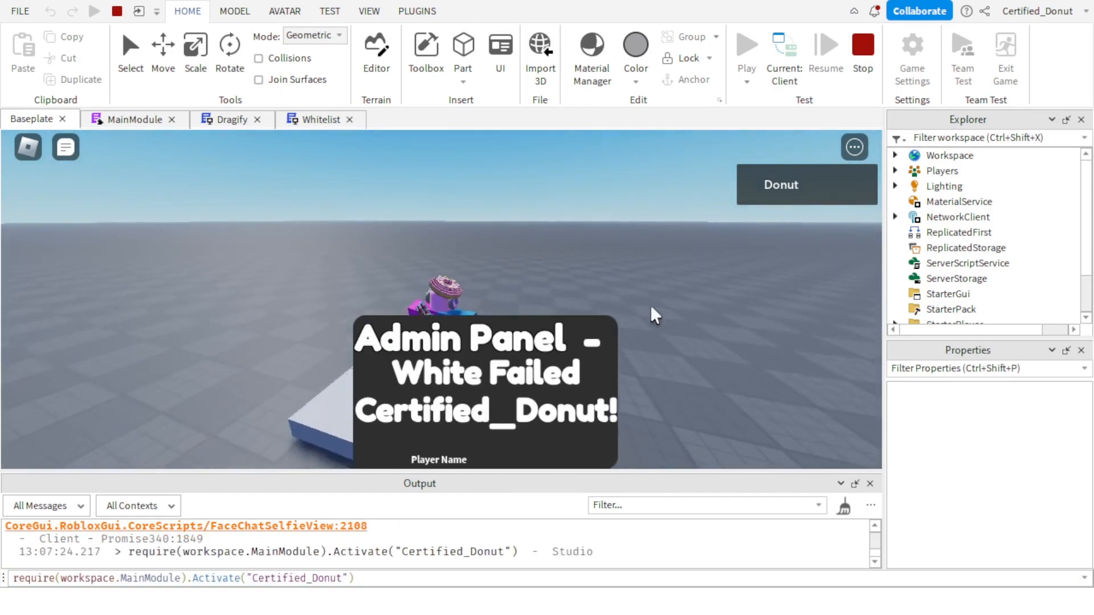
pyautogui.moveTo(473, 335); pyautogui.dragTo(664, 286)
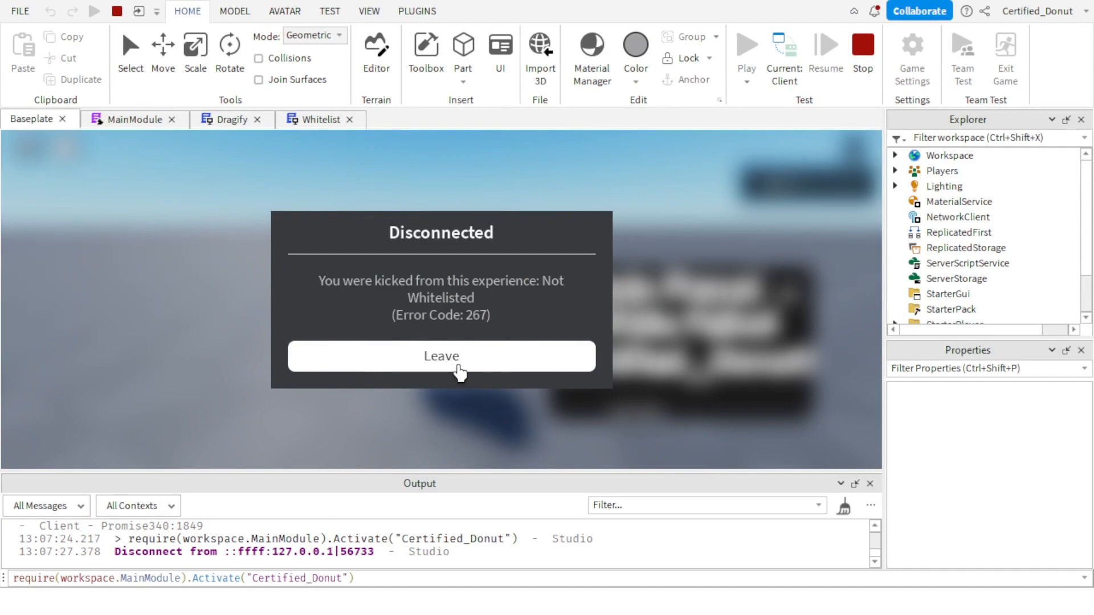
pyautogui.click(458, 371)
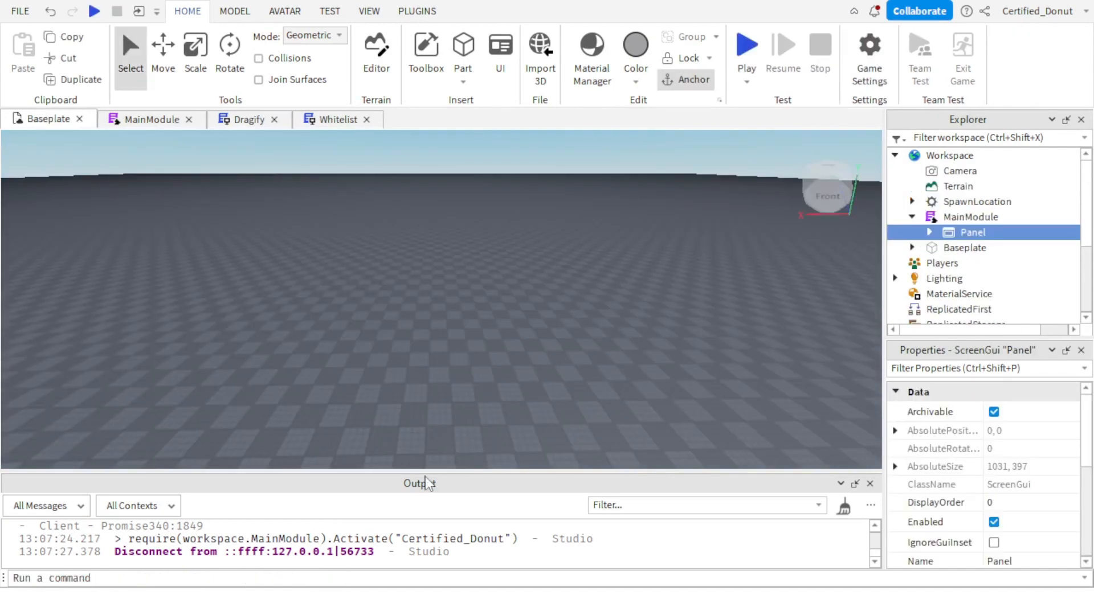
pyautogui.scroll(2, 422, 540)
pyautogui.scroll(-2, 439, 542)
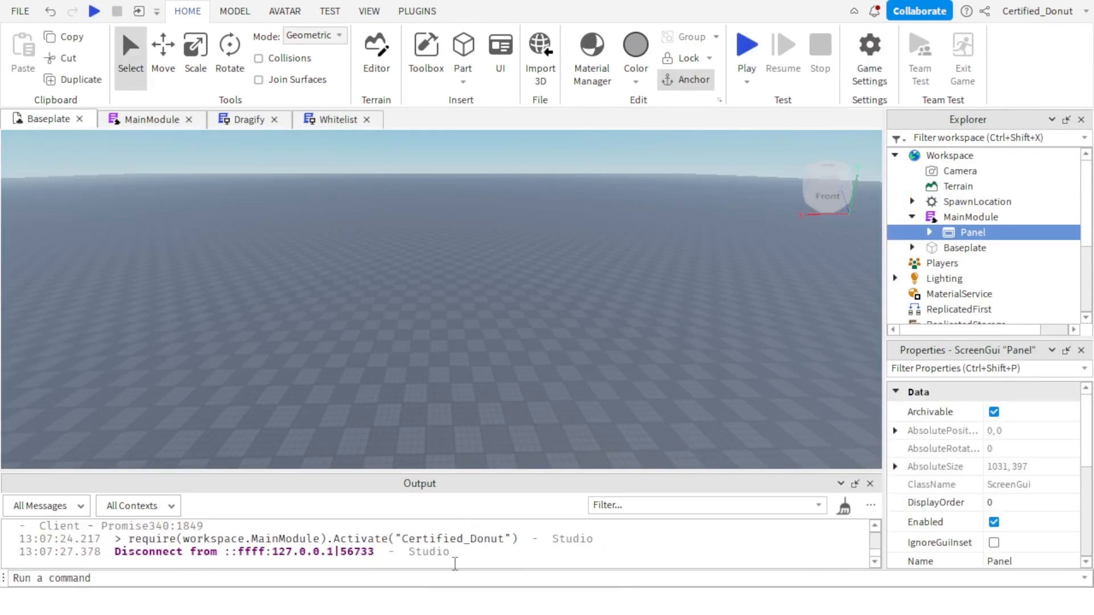
# Insert local RunService = game:GetService("RunService") as the first line of the Whitelist script.
pyautogui.click(338, 119)
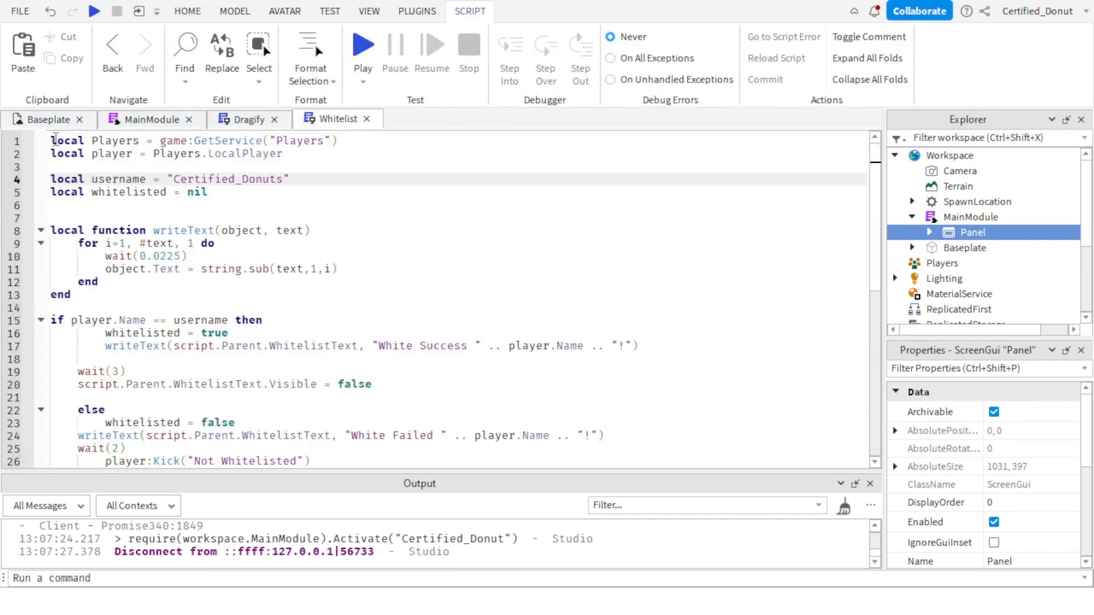
pyautogui.click(53, 142)
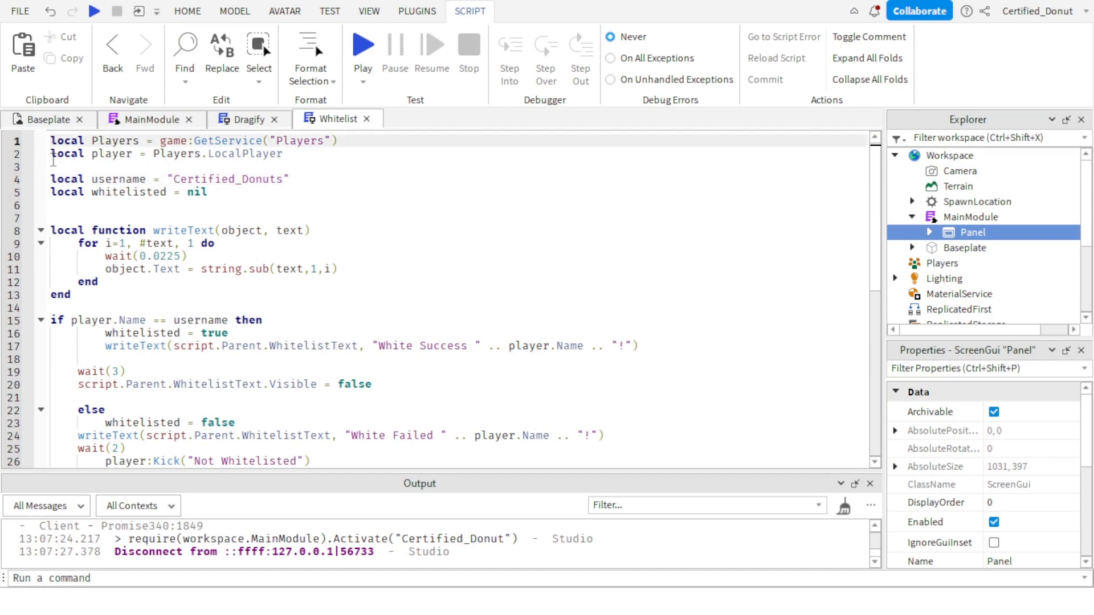
pyautogui.press('Return')
pyautogui.press('Up')
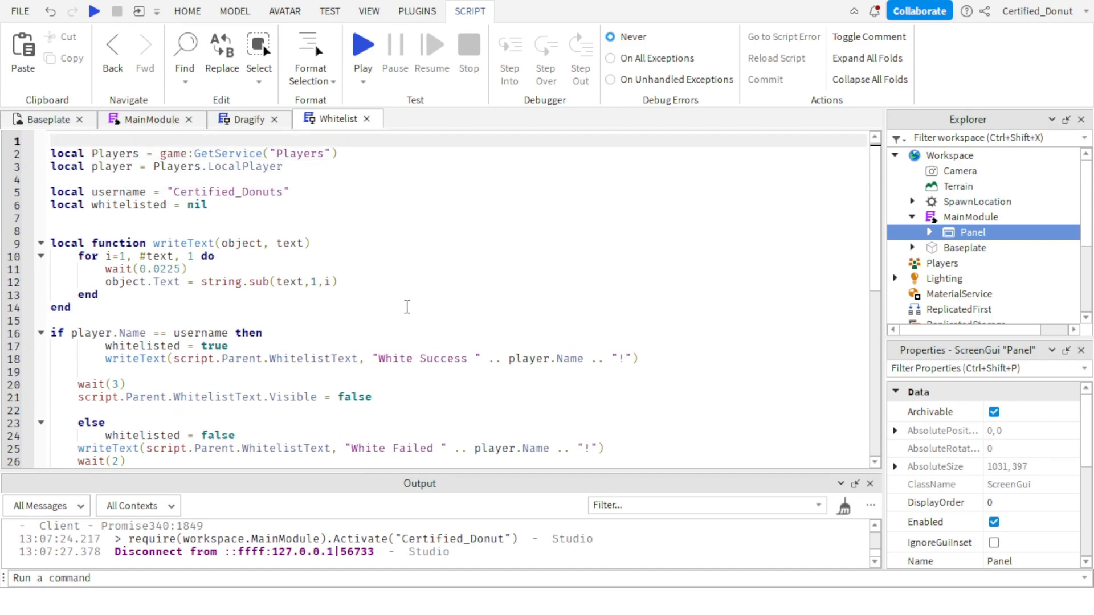
pyautogui.write('local RunService = ')
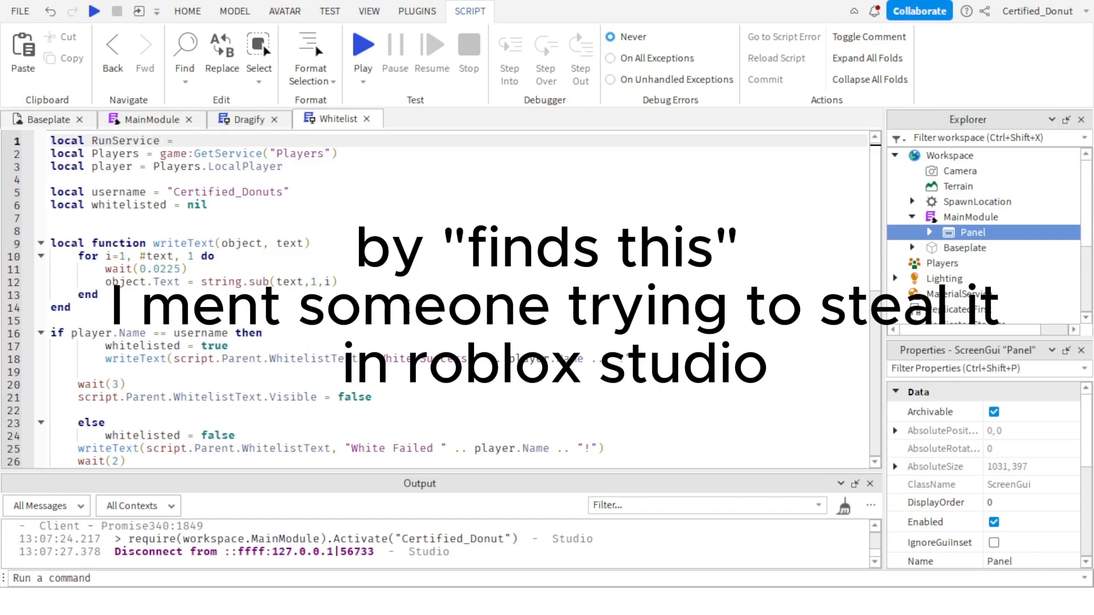
pyautogui.write('gameLg')
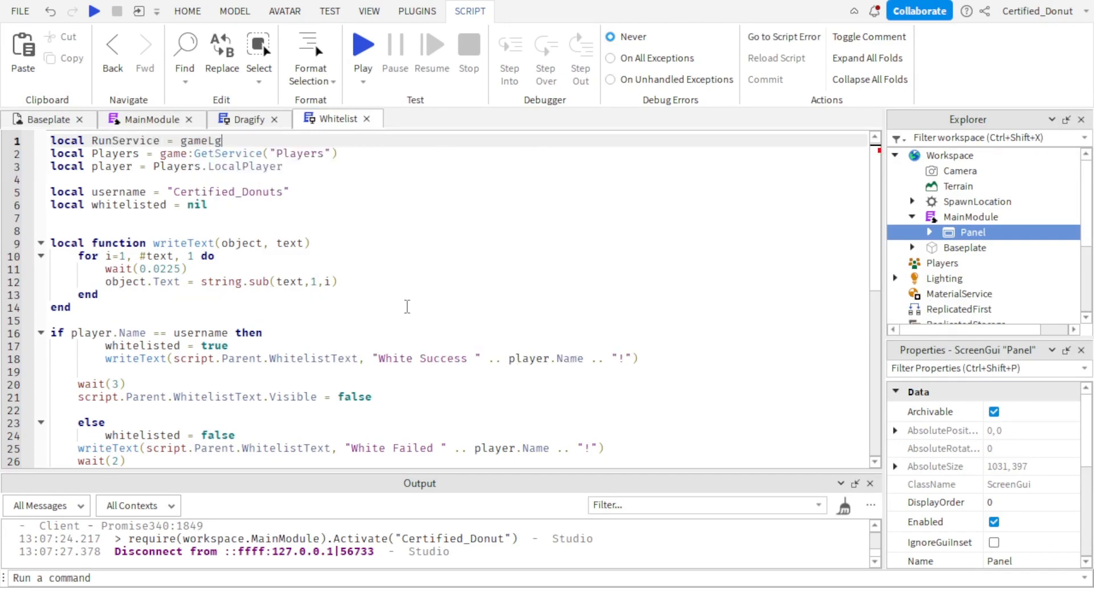
pyautogui.write(':GetService("')
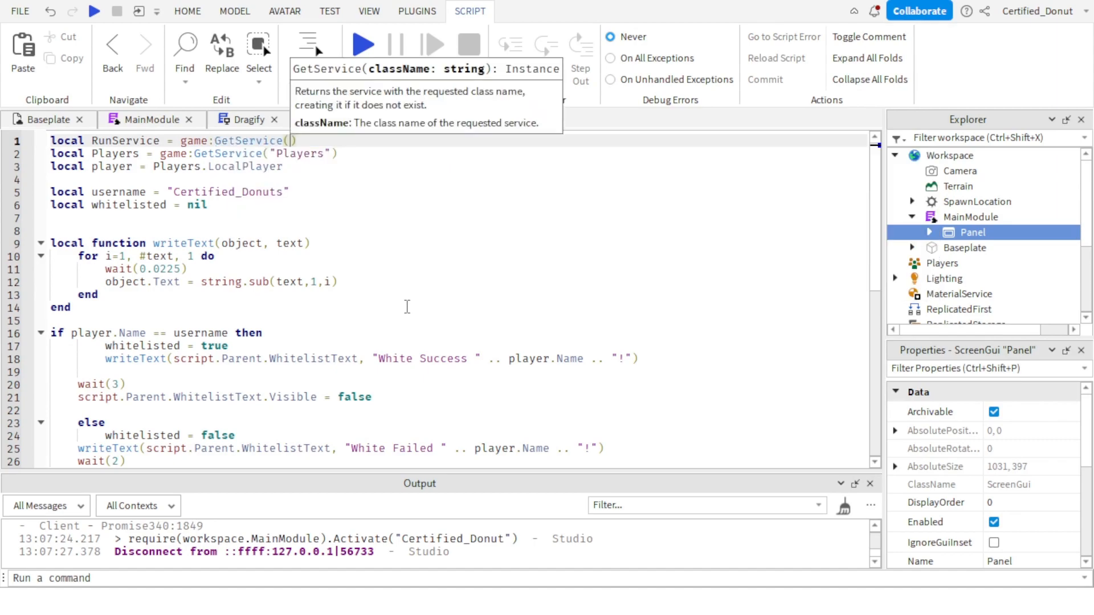
pyautogui.write('Ru')
pyautogui.press('Tab')
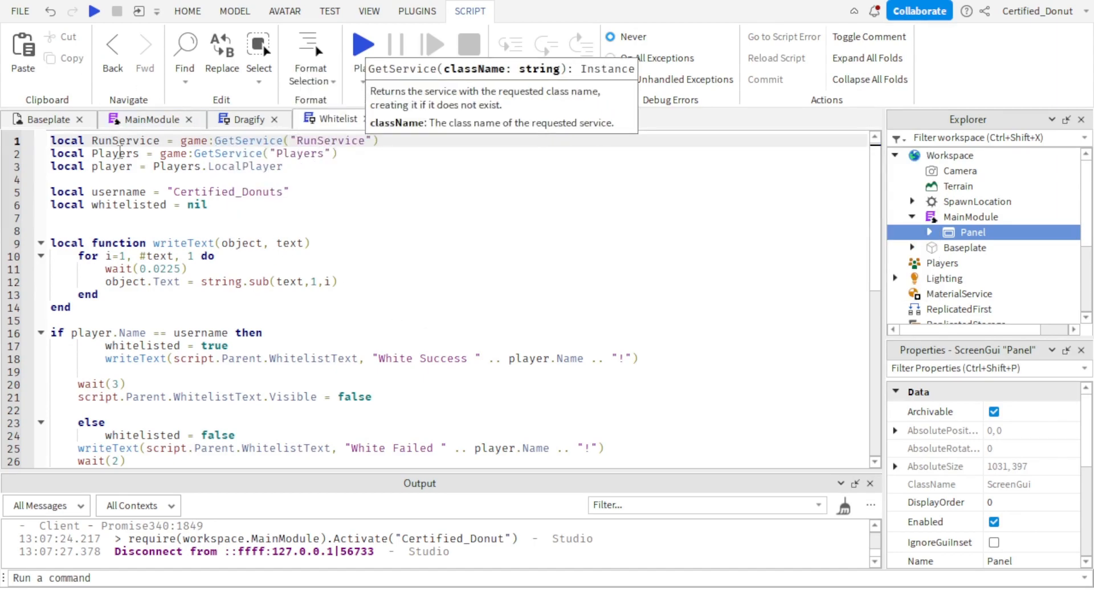
# Add local isStudio = RunService:IsStudio() below the player variable in the Whitelist script.
pyautogui.click(113, 190)
pyautogui.click(124, 182)
pyautogui.press('Return')
pyautogui.press('Return')
pyautogui.press('Up')
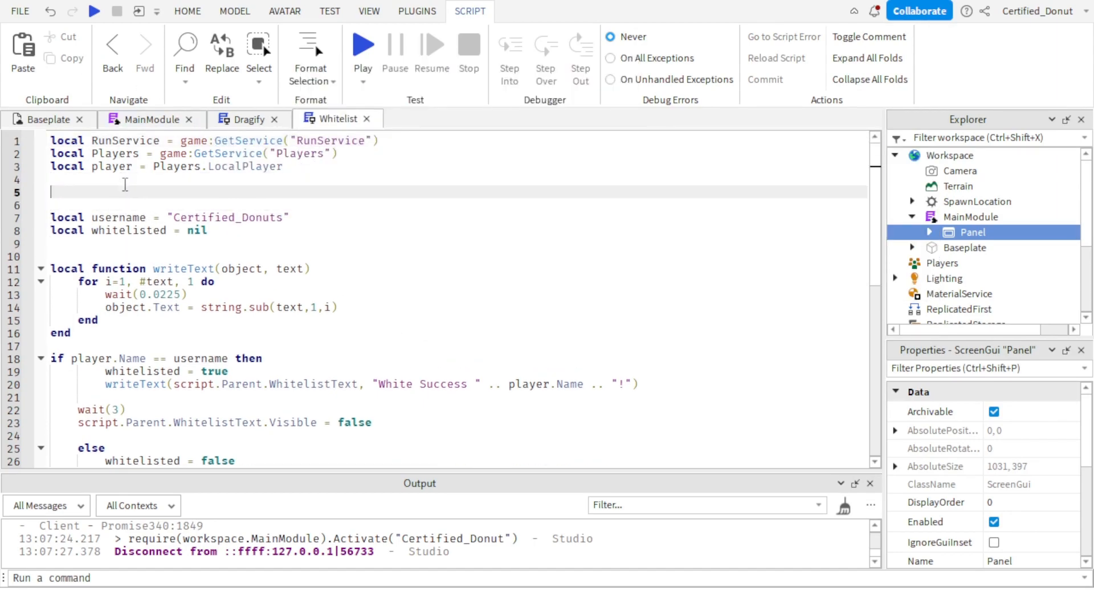
pyautogui.press('BackSpace')
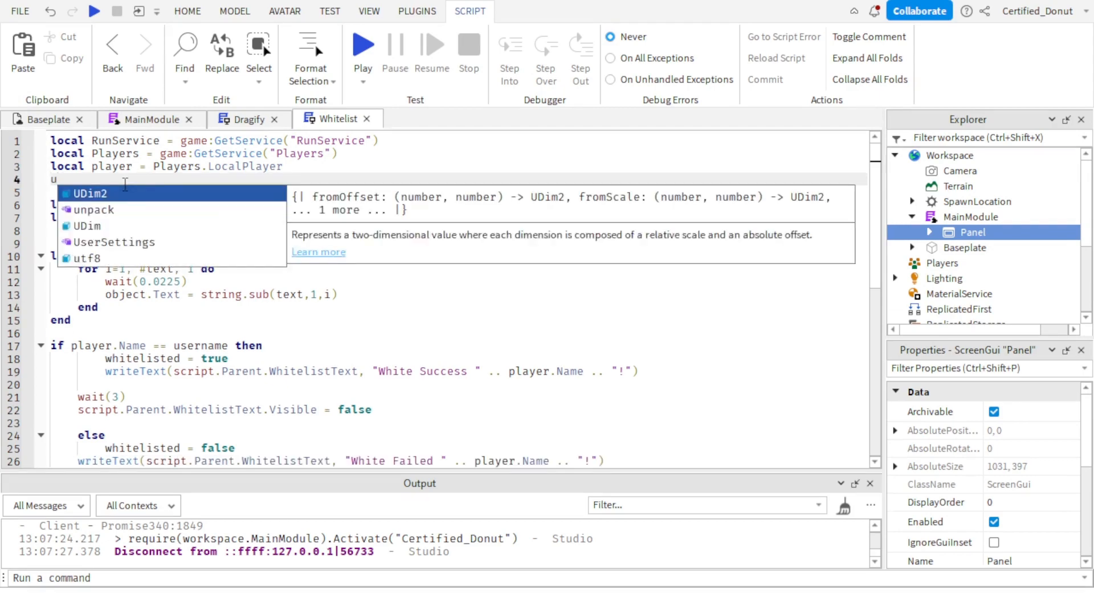
pyautogui.write('local isStudi')
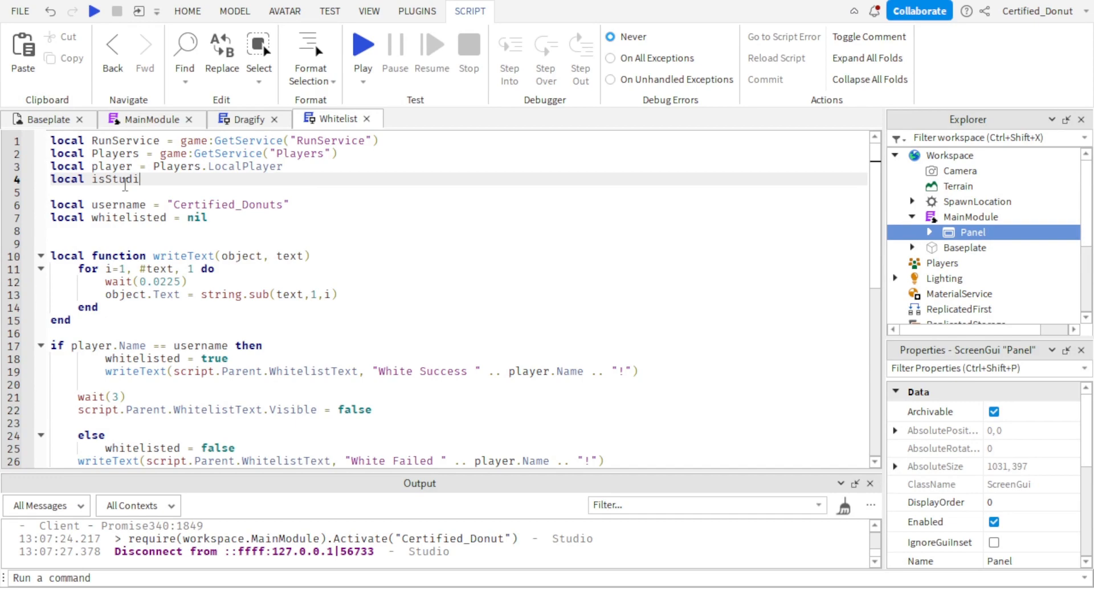
pyautogui.write('o = RunService')
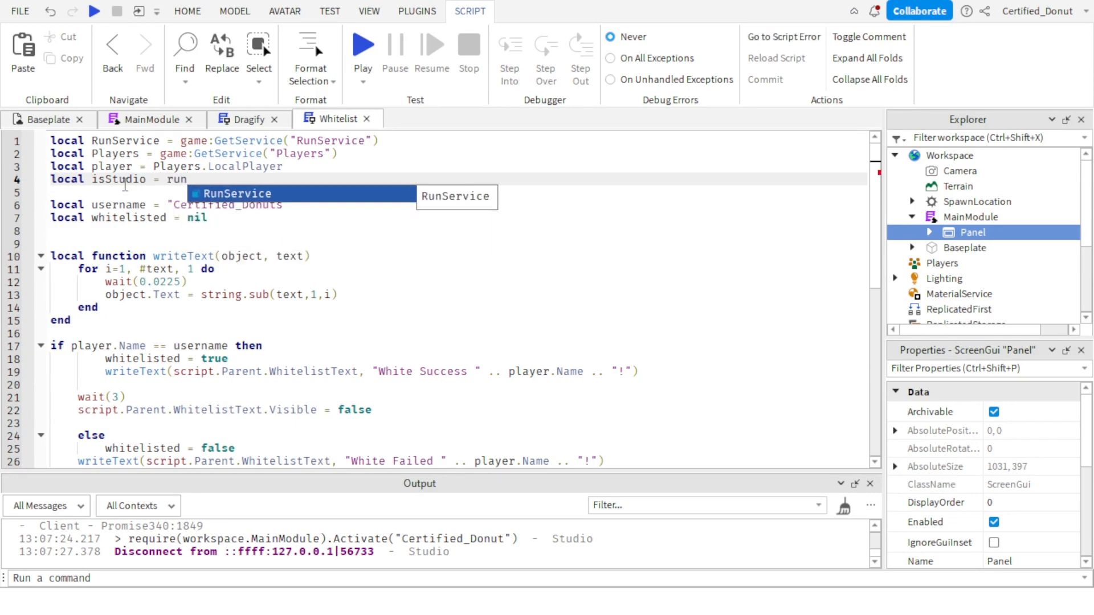
pyautogui.press('Tab')
pyautogui.write(':is')
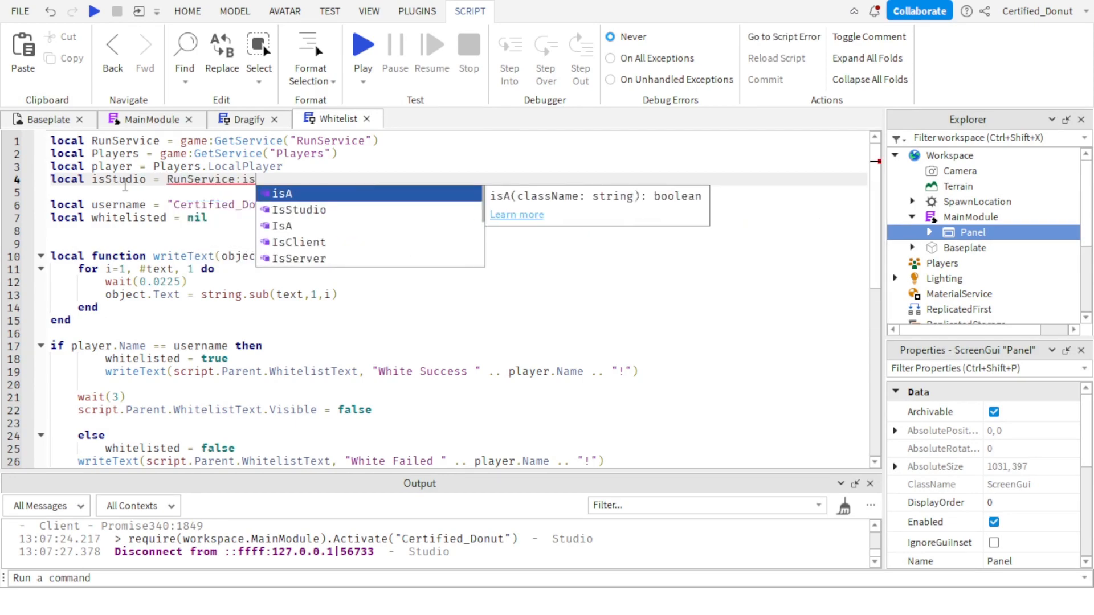
pyautogui.press('Down')
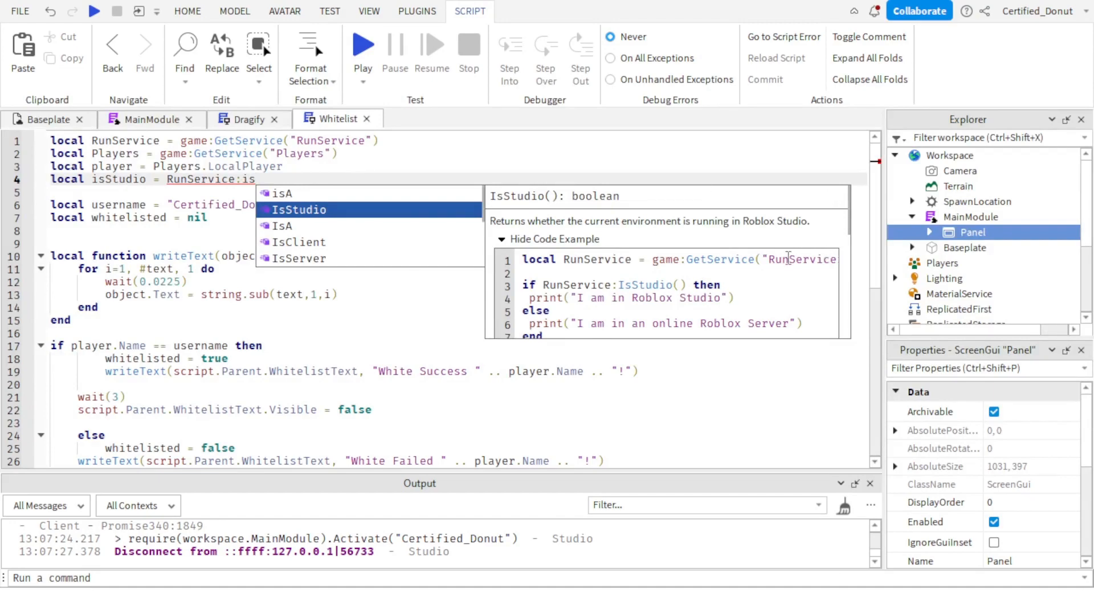
pyautogui.scroll(-8, 788, 257)
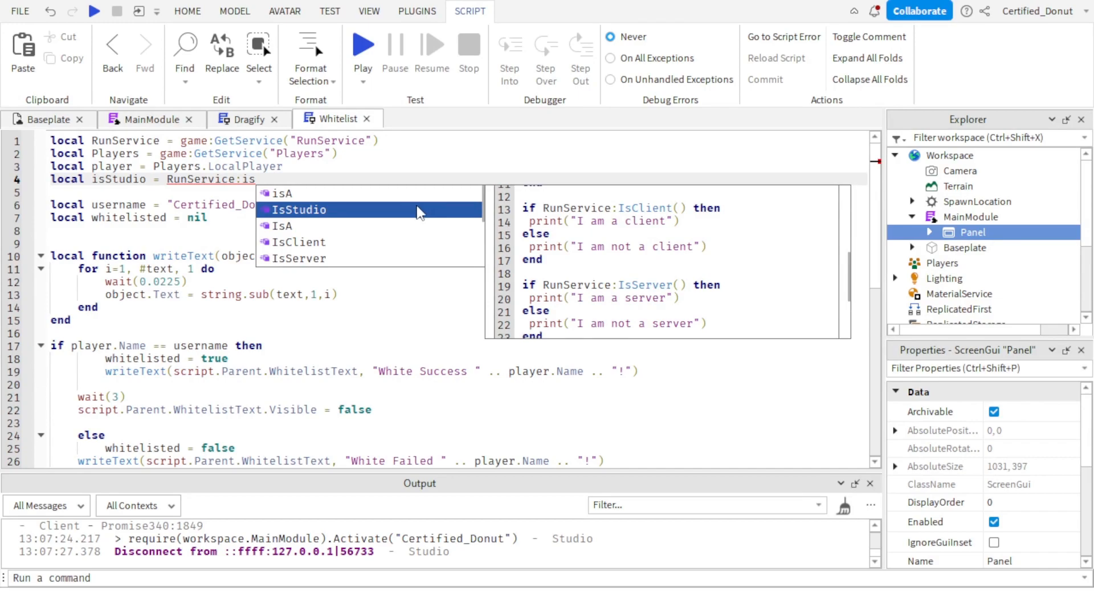
pyautogui.click(420, 210)
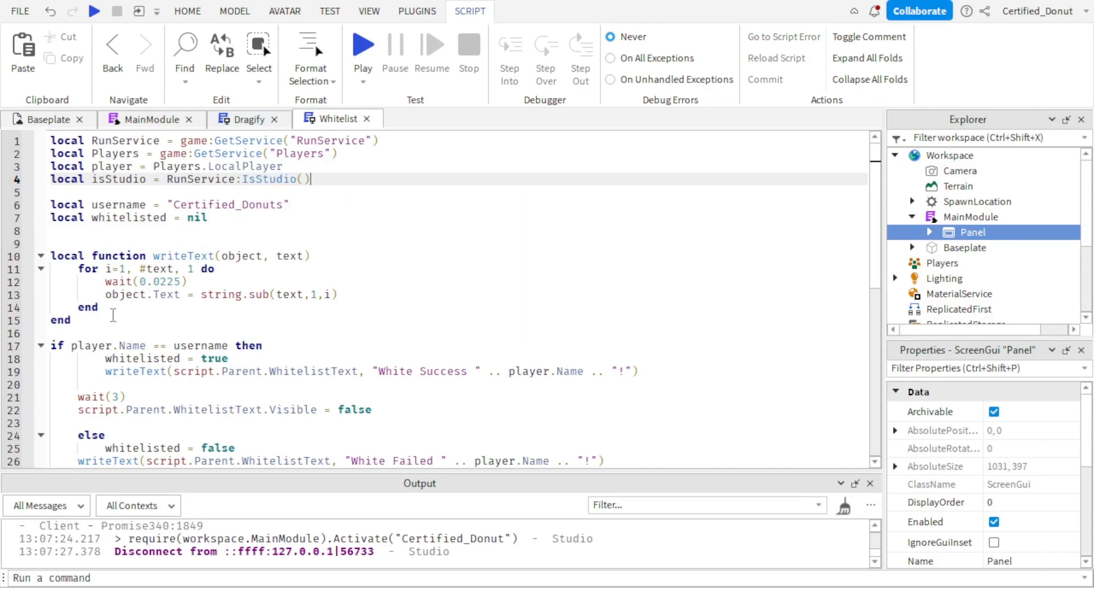
# Try extending the player.Name == username condition in the Whitelist script with and isStudio == false.
pyautogui.click(170, 346)
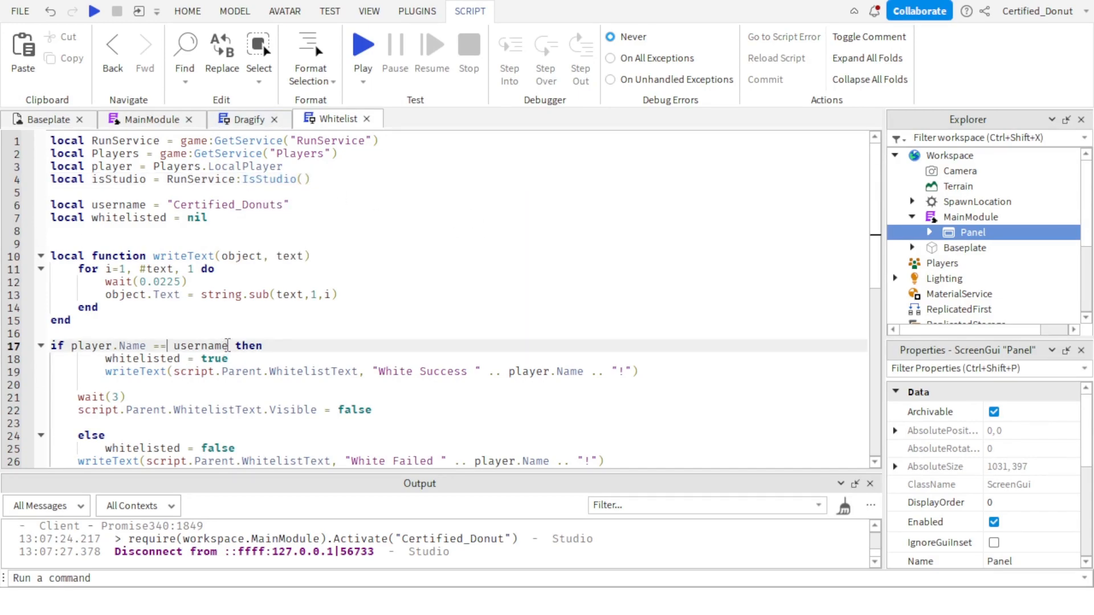
pyautogui.scroll(-1, 116, 458)
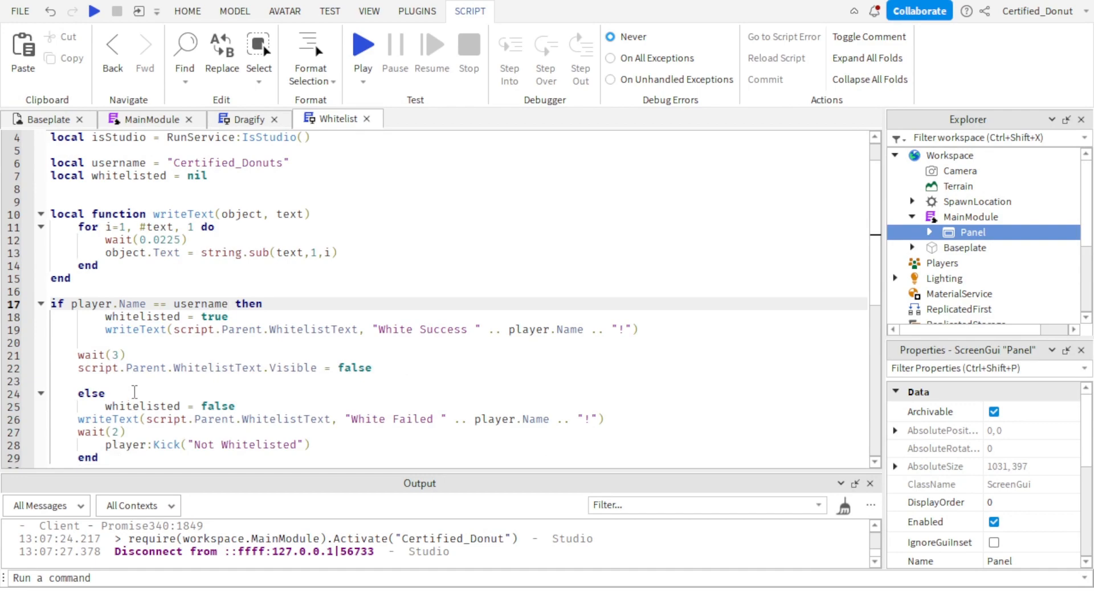
pyautogui.click(135, 392)
pyautogui.click(231, 306)
pyautogui.write('and isStudio ==  ')
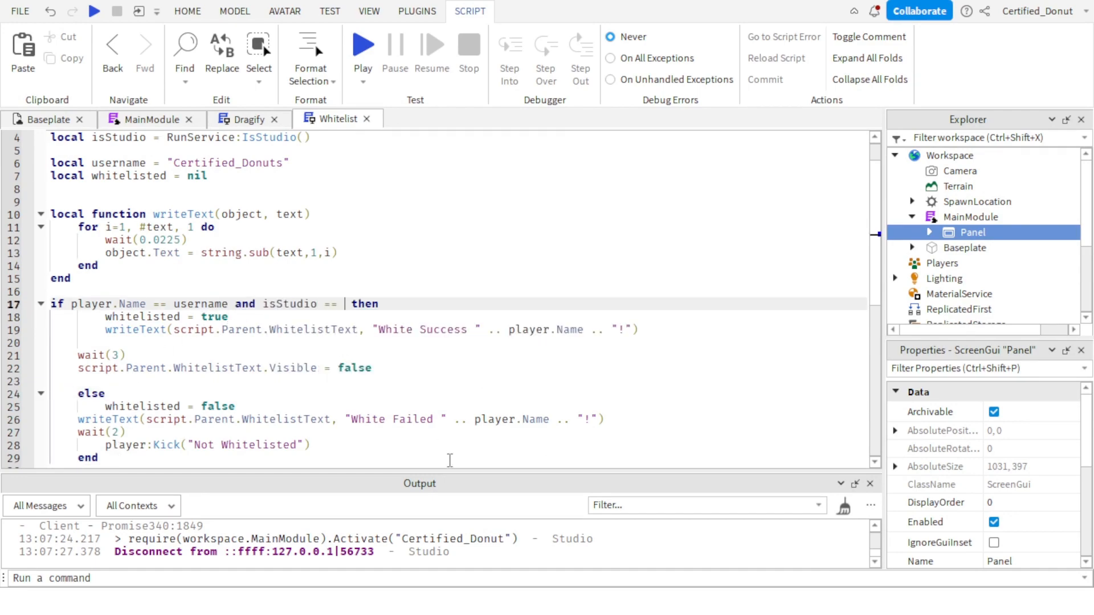
pyautogui.write('false')
pyautogui.press('BackSpace')
pyautogui.press('BackSpace')
pyautogui.press('BackSpace')
pyautogui.press('BackSpace')
pyautogui.press('BackSpace')
pyautogui.press('BackSpace')
pyautogui.press('BackSpace')
pyautogui.press('BackSpace')
pyautogui.press('BackSpace')
pyautogui.press('BackSpace')
pyautogui.press('BackSpace')
pyautogui.press('BackSpace')
pyautogui.press('BackSpace')
pyautogui.press('BackSpace')
pyautogui.press('BackSpace')
pyautogui.press('BackSpace')
pyautogui.press('BackSpace')
pyautogui.press('BackSpace')
pyautogui.press('BackSpace')
pyautogui.press('BackSpace')
pyautogui.press('BackSpace')
pyautogui.press('BackSpace')
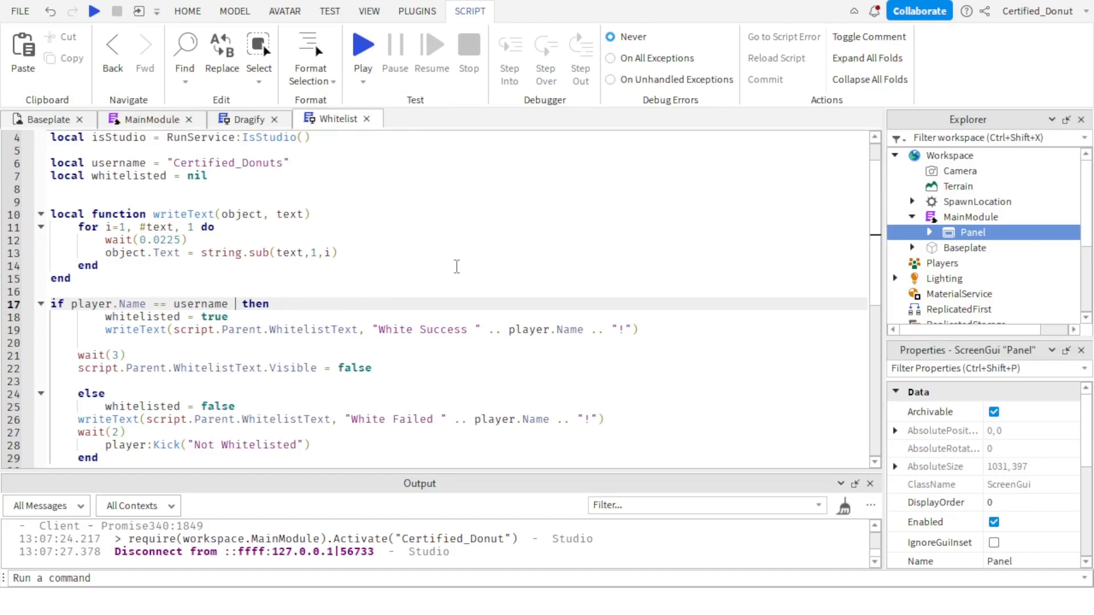
# Delete the isStudio and RunService variable lines from the start of the Whitelist script.
pyautogui.scroll(1, 160, 174)
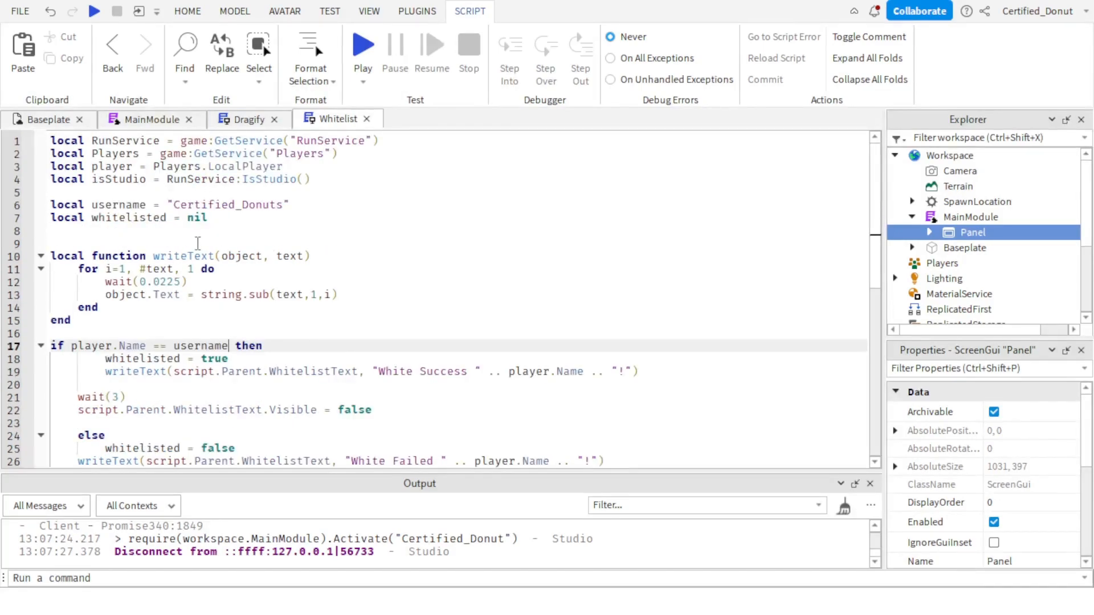
pyautogui.tripleClick(121, 177)
pyautogui.press('BackSpace')
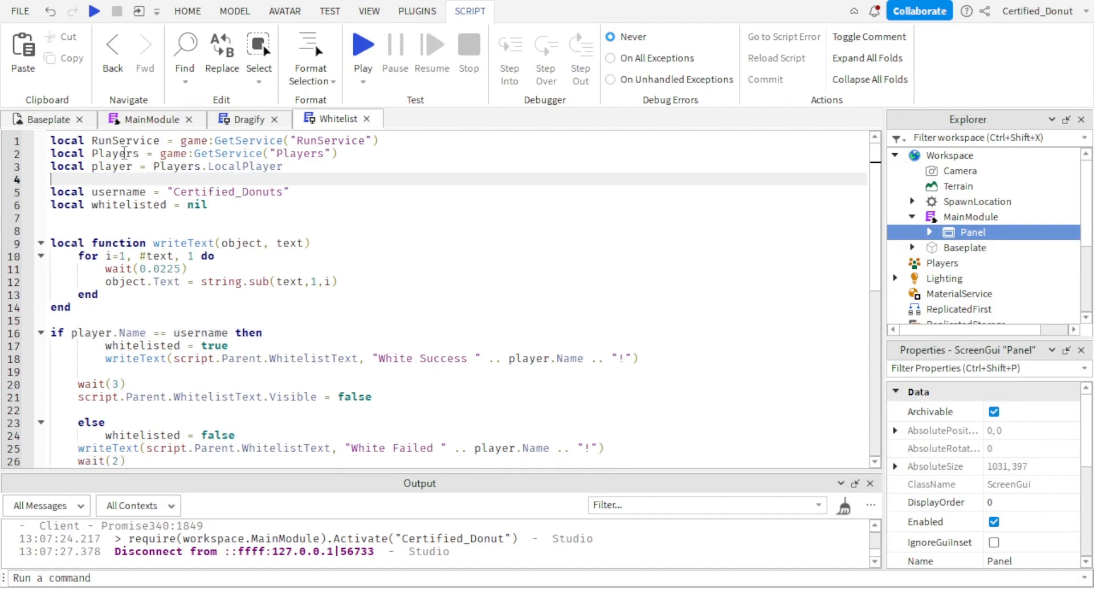
pyautogui.tripleClick(126, 143)
pyautogui.press('BackSpace')
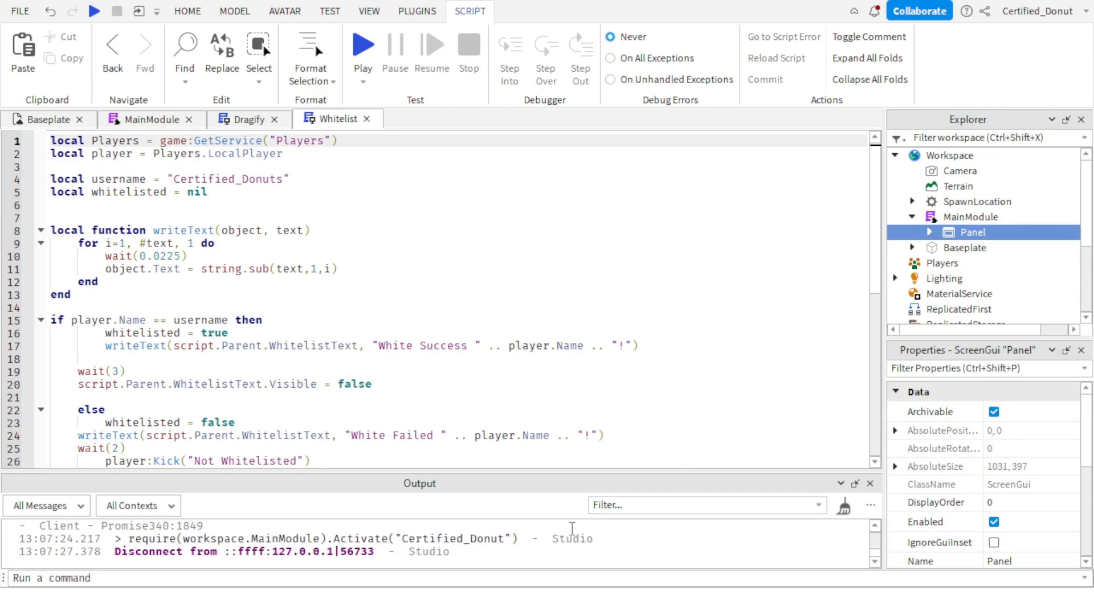
# Start a script.Parent reference on a new line below WhitelistText.Visible = false in the Whitelist script's success branch.
pyautogui.click(49, 119)
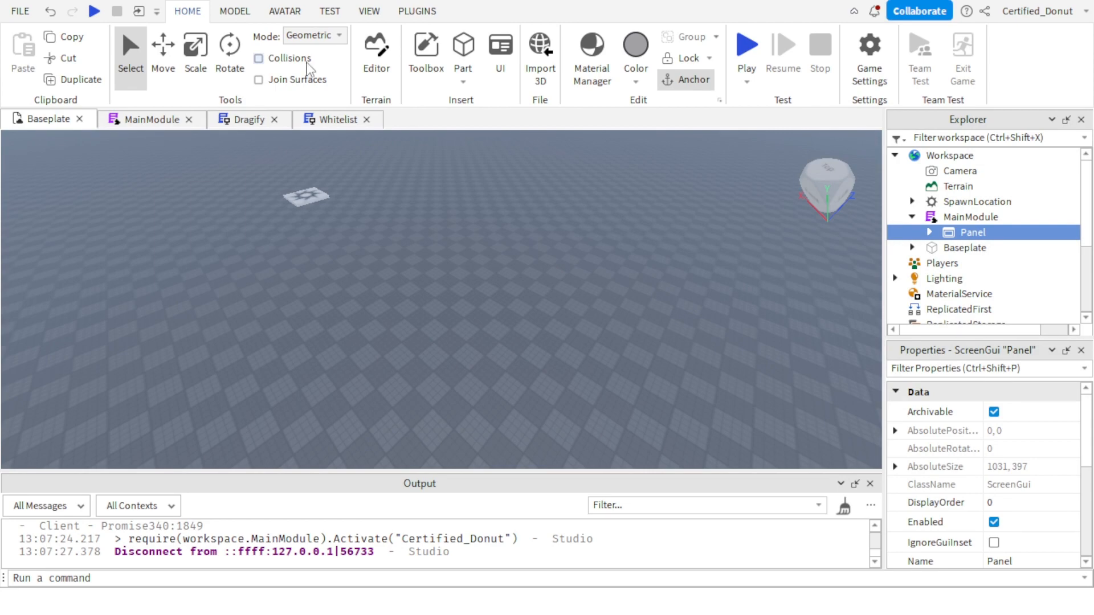
pyautogui.click(337, 119)
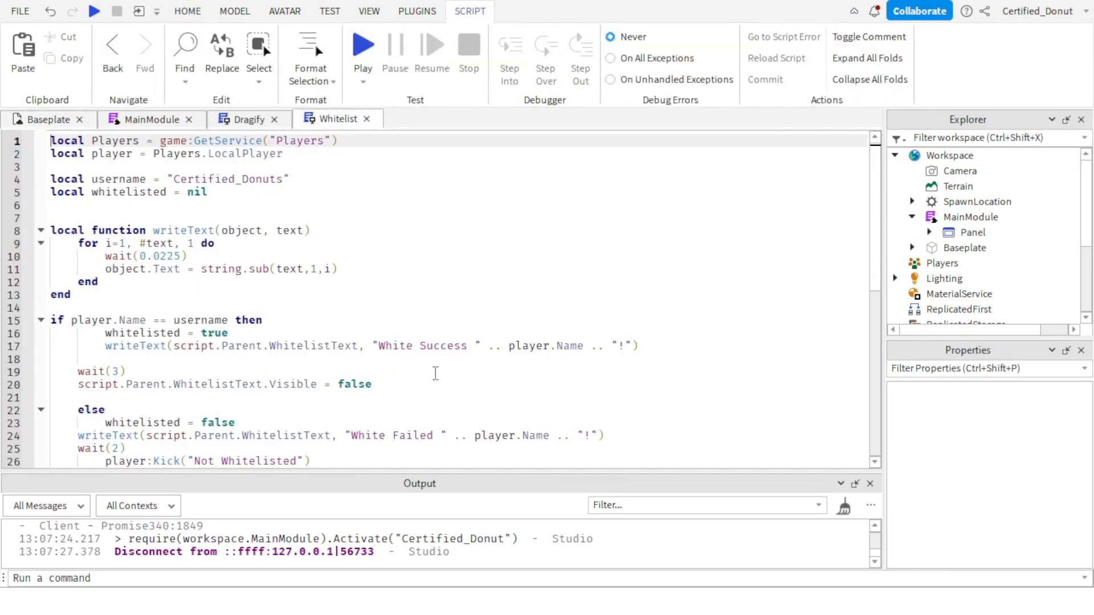
pyautogui.click(427, 360)
pyautogui.press('Down')
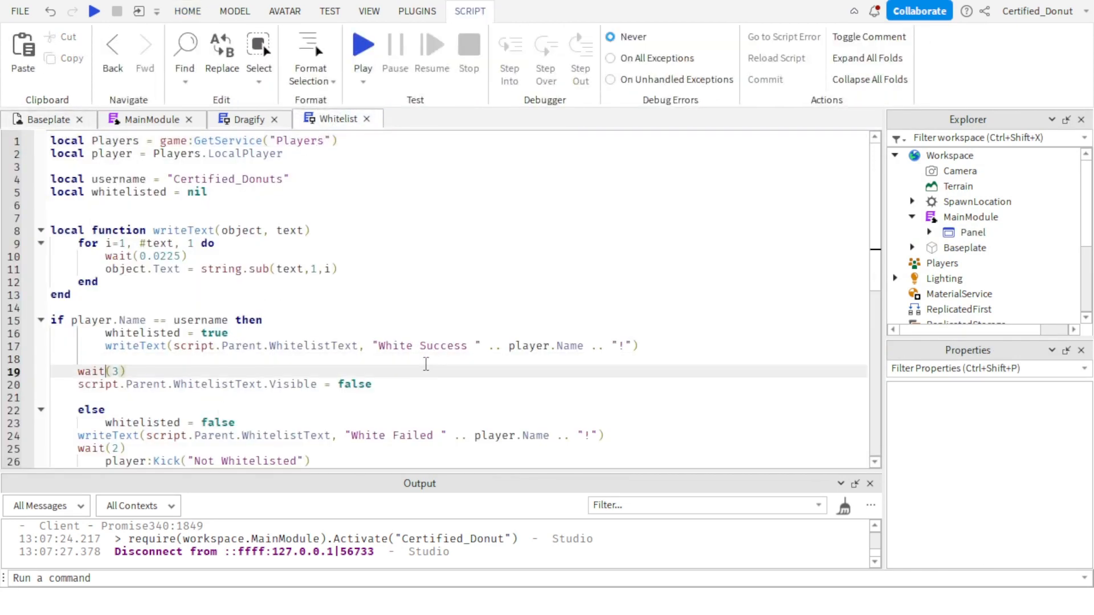
pyautogui.click(391, 386)
pyautogui.press('Return')
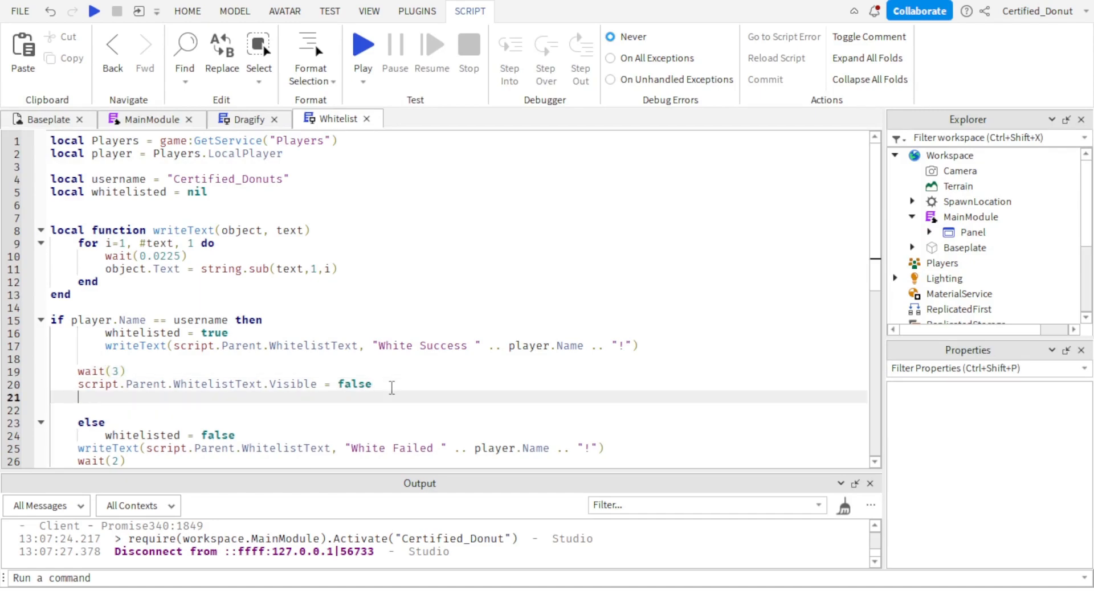
pyautogui.write('script.Parent.')
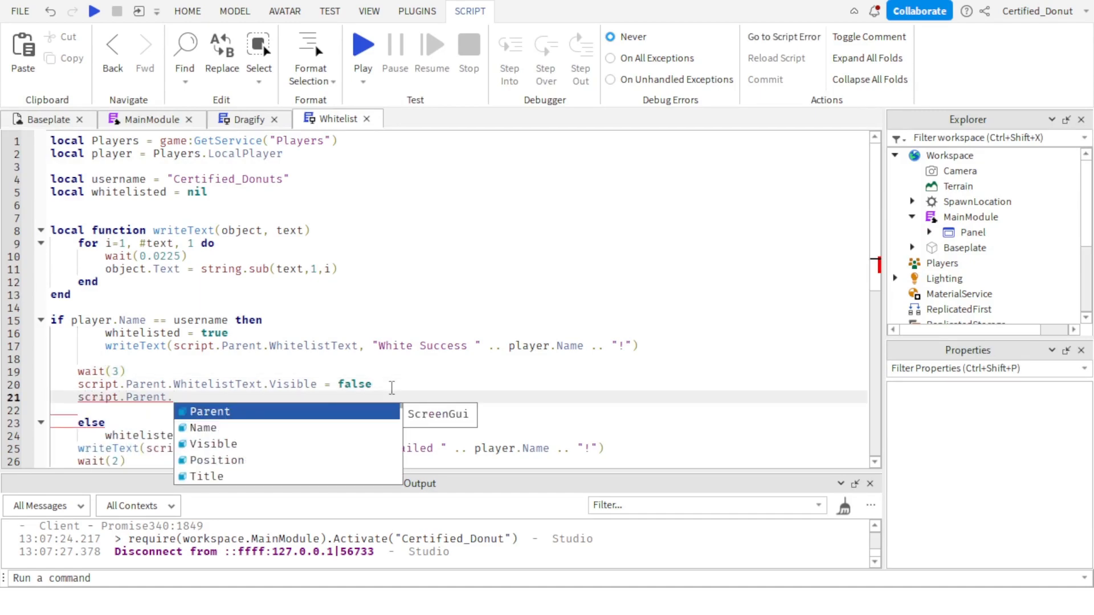
pyautogui.write('ob')
# Rename the ScrollingFrame inside the Panel's MainFrame as Stuff.
pyautogui.scroll(-1, 512, 257)
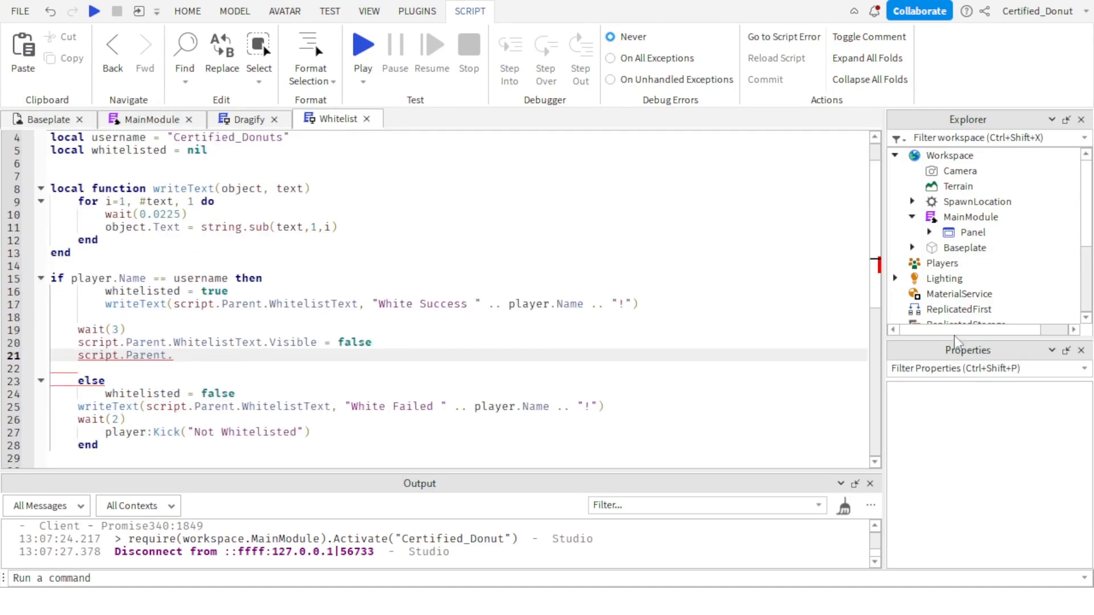
pyautogui.scroll(-3, 1014, 239)
pyautogui.scroll(3, 1002, 239)
pyautogui.click(929, 232)
pyautogui.scroll(-1, 960, 239)
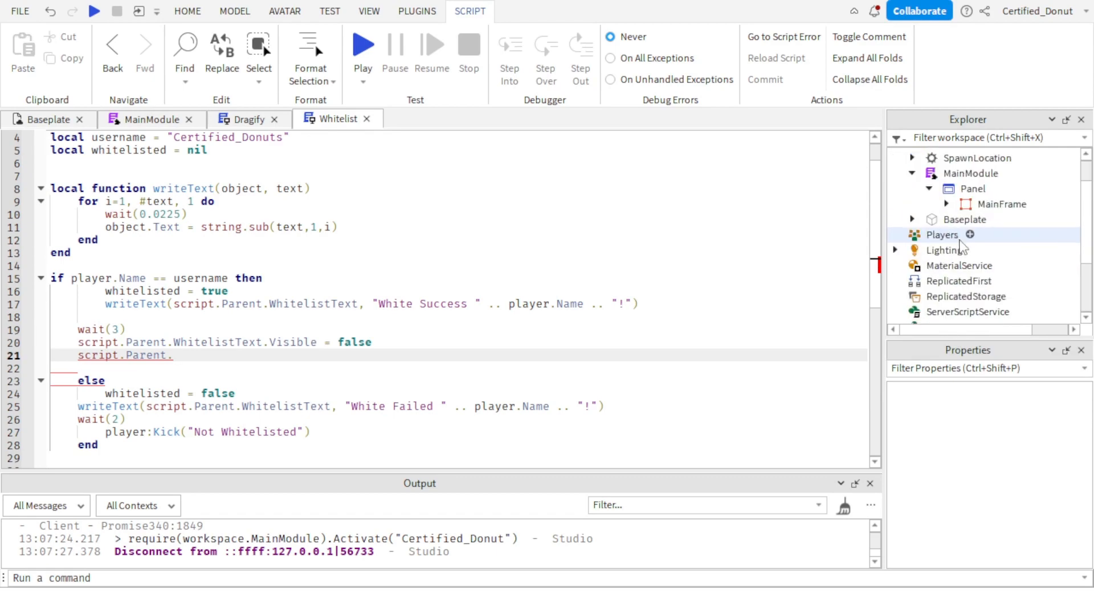
pyautogui.click(947, 204)
pyautogui.scroll(-1, 1018, 259)
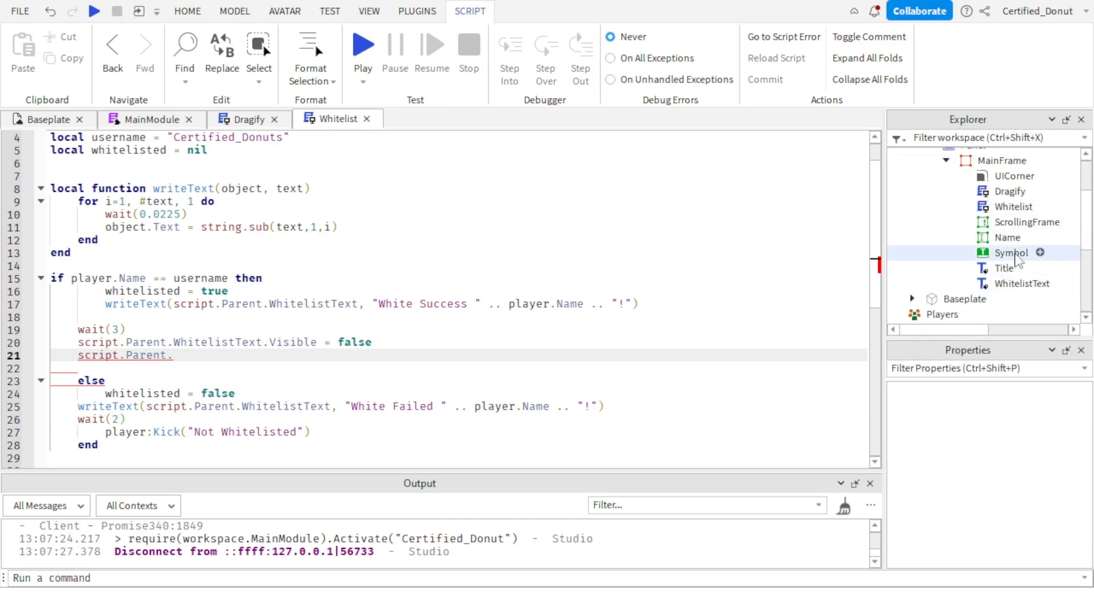
pyautogui.click(1021, 222)
pyautogui.scroll(-5, 1007, 501)
pyautogui.scroll(3, 1007, 501)
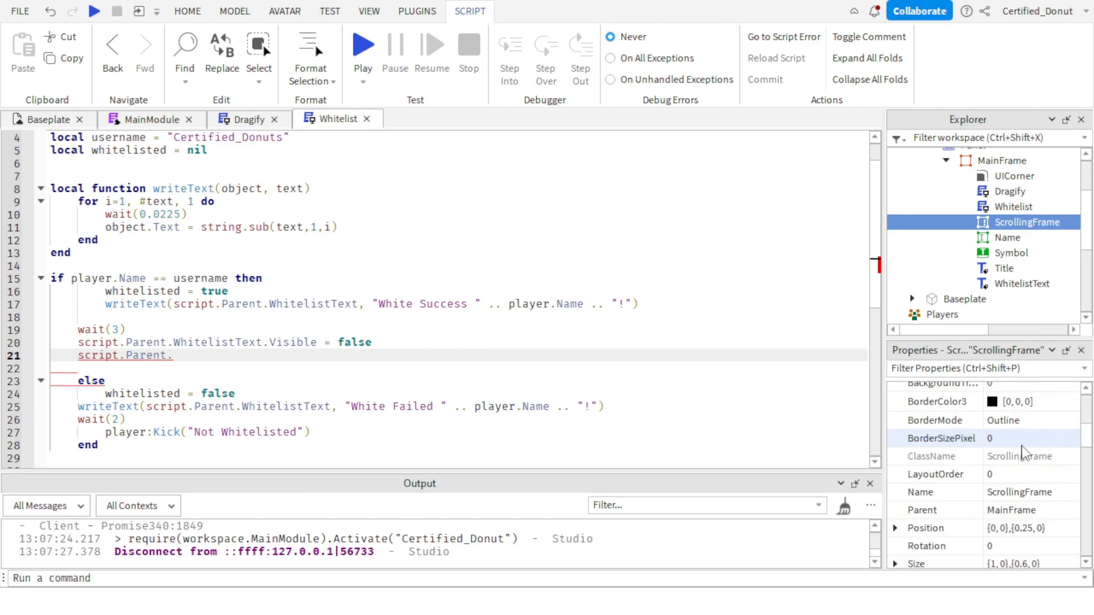
pyautogui.click(1017, 492)
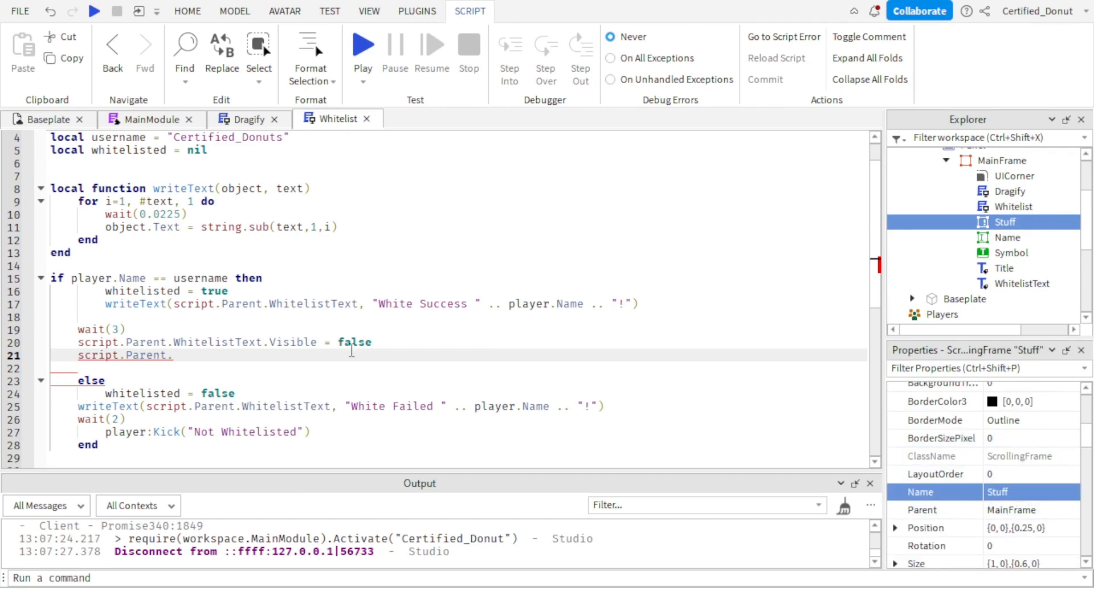
# Complete the new line in the success branch as script.Parent.Stuff.Visible = true.
pyautogui.write('Stu')
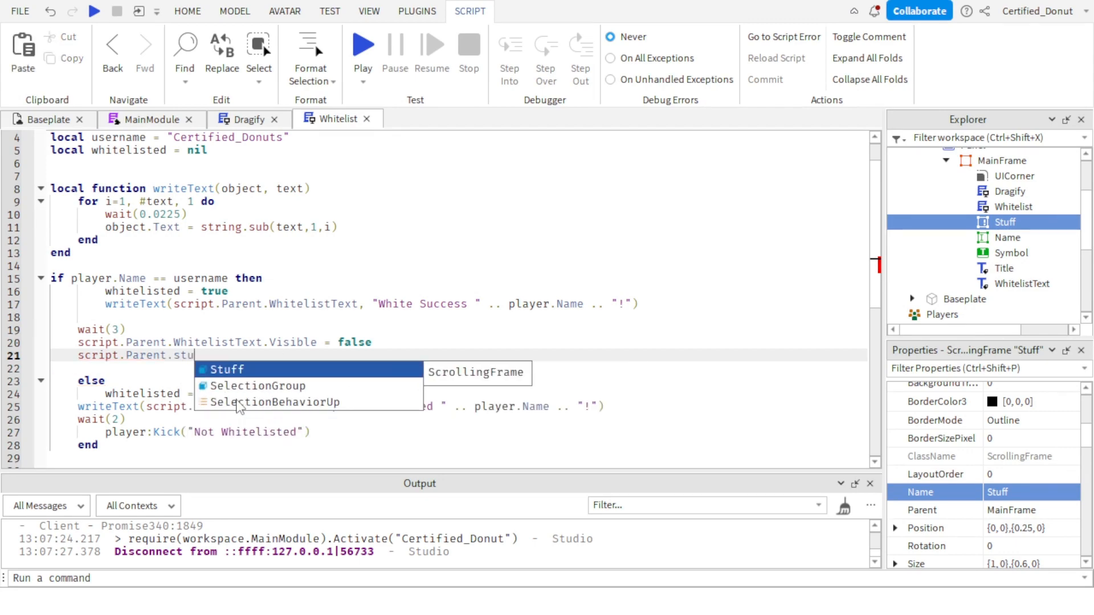
pyautogui.press('Tab')
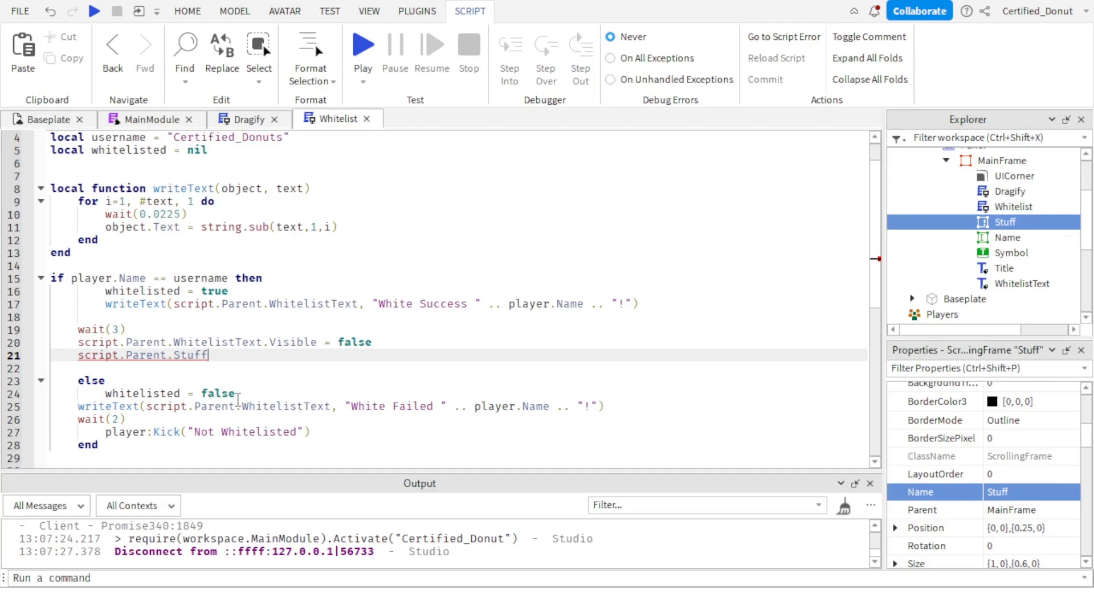
pyautogui.write('.vi')
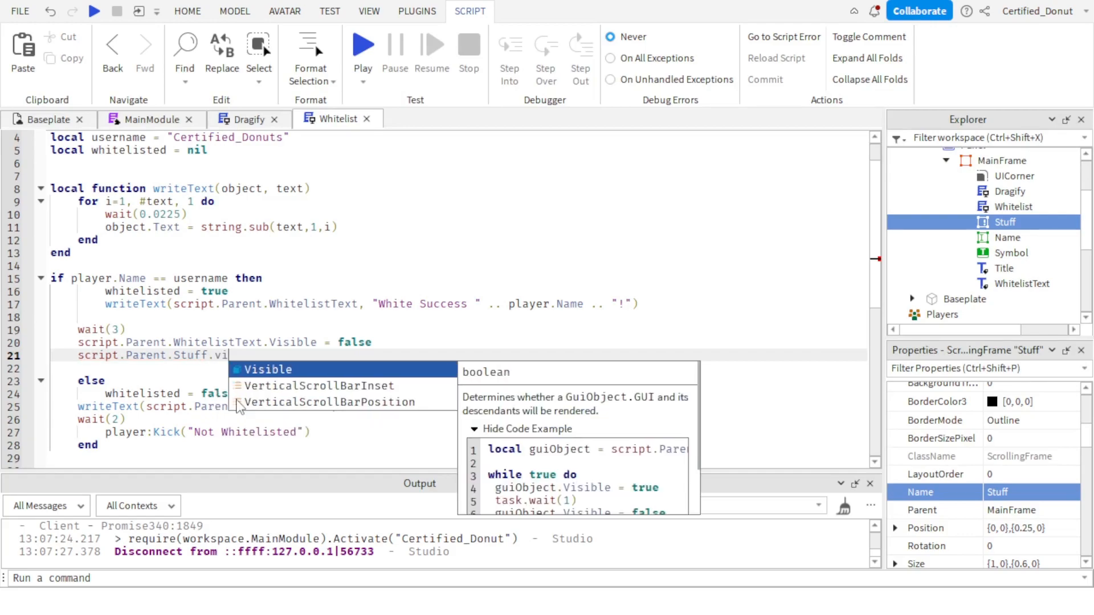
pyautogui.press('Tab')
pyautogui.write('= TRUE')
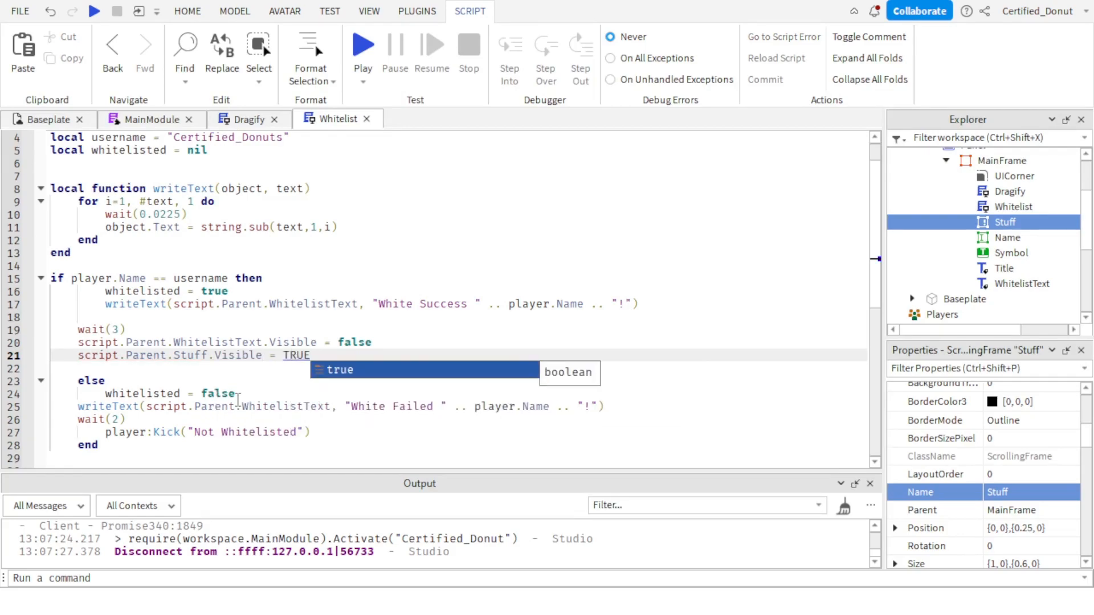
pyautogui.press('Tab')
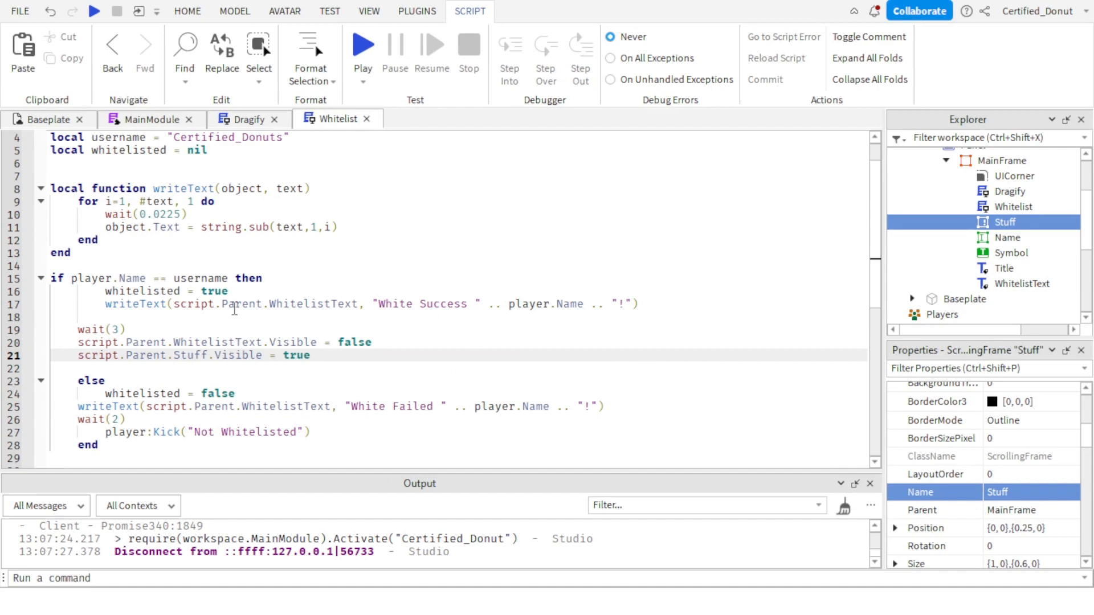
# From the Baseplate view, move the Panel ScreenGui out of MainModule into StarterGui.
pyautogui.scroll(-2, 191, 273)
pyautogui.click(48, 119)
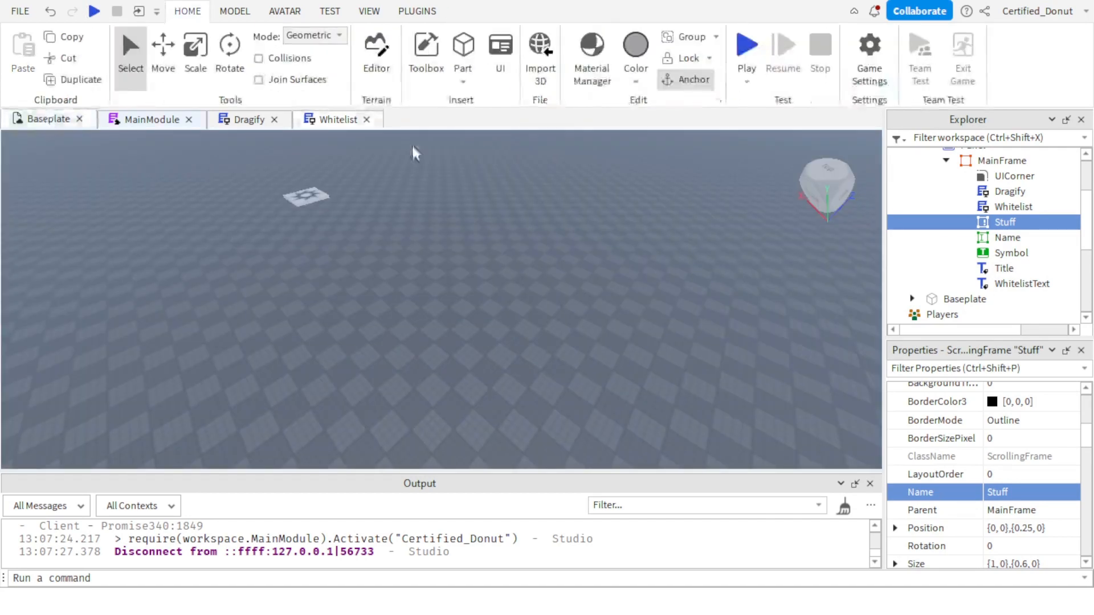
pyautogui.scroll(3, 968, 228)
pyautogui.click(947, 204)
pyautogui.moveTo(953, 206)
pyautogui.mouseDown()
pyautogui.moveTo(1048, 215)
pyautogui.moveTo(1075, 262)
pyautogui.moveTo(958, 224)
pyautogui.mouseUp()
pyautogui.click(929, 189)
pyautogui.scroll(-2, 1048, 215)
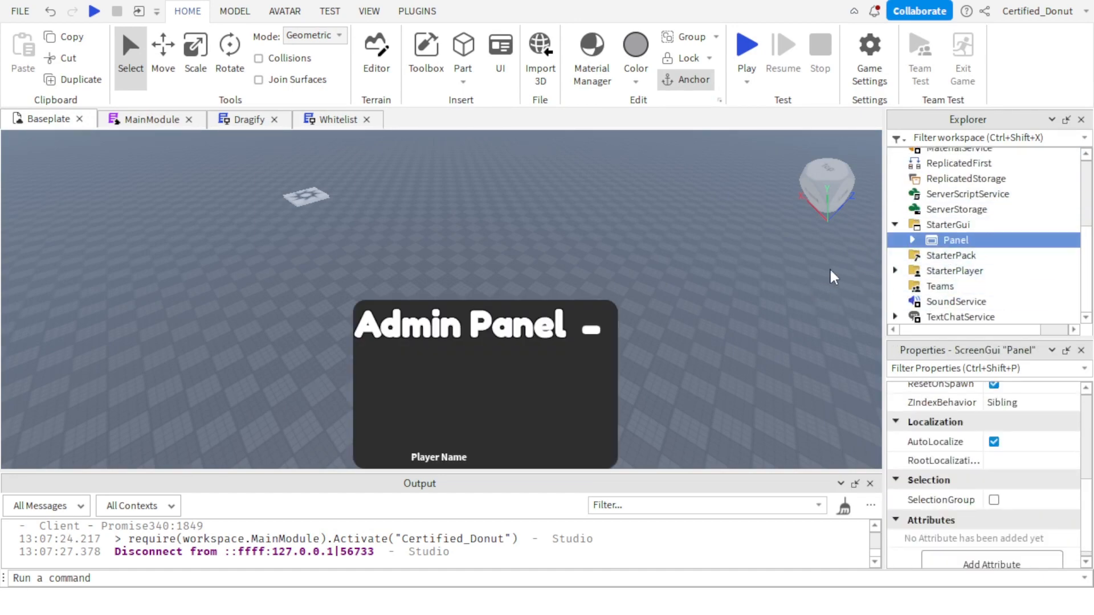
# Hide the Panel's MainFrame in StarterGui by turning off its Visible property.
pyautogui.click(912, 239)
pyautogui.click(929, 256)
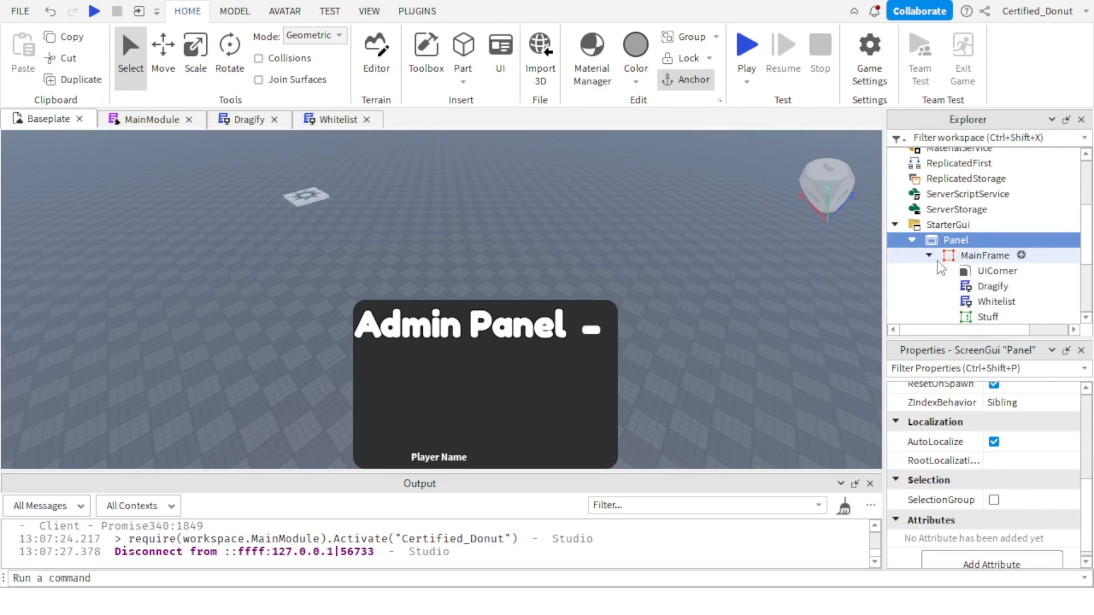
pyautogui.scroll(-2, 967, 231)
pyautogui.scroll(-1, 967, 231)
pyautogui.scroll(2, 969, 236)
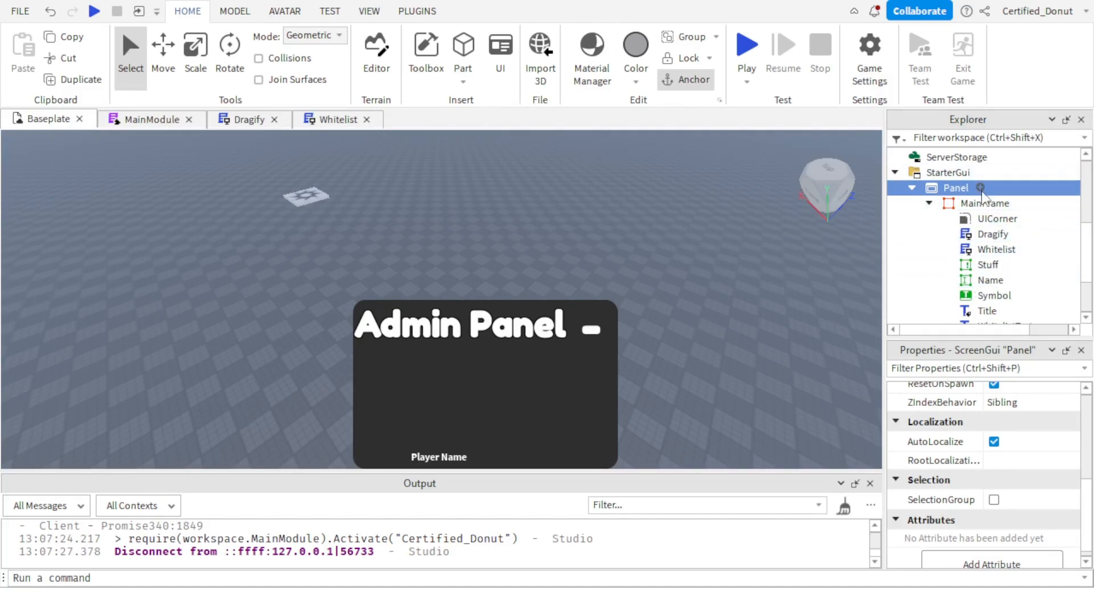
pyautogui.click(930, 203)
pyautogui.click(962, 241)
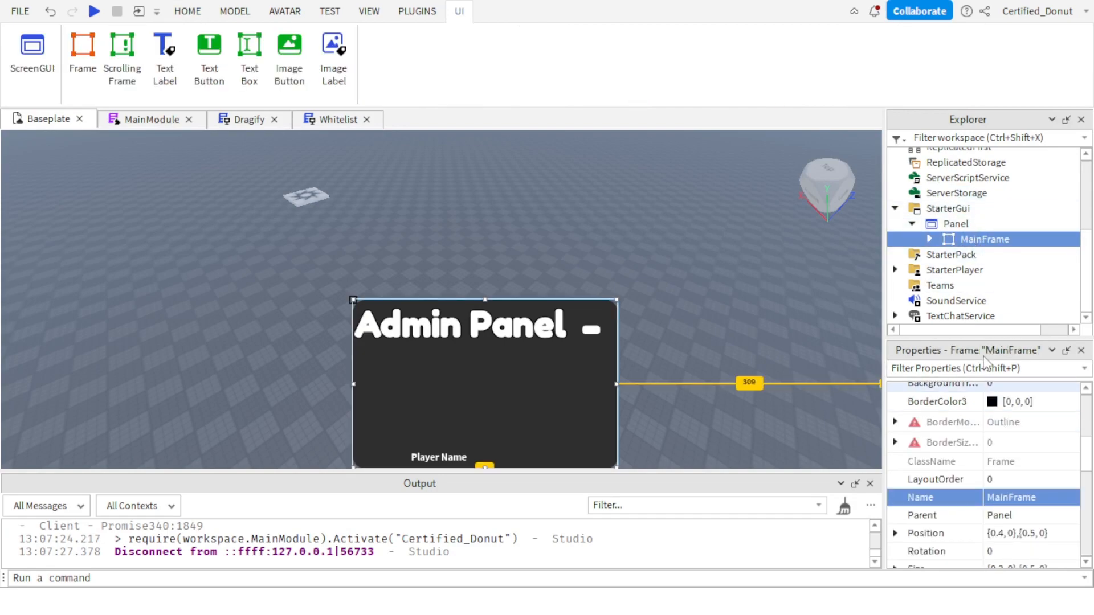
pyautogui.scroll(-3, 1008, 510)
pyautogui.click(995, 464)
pyautogui.click(994, 464)
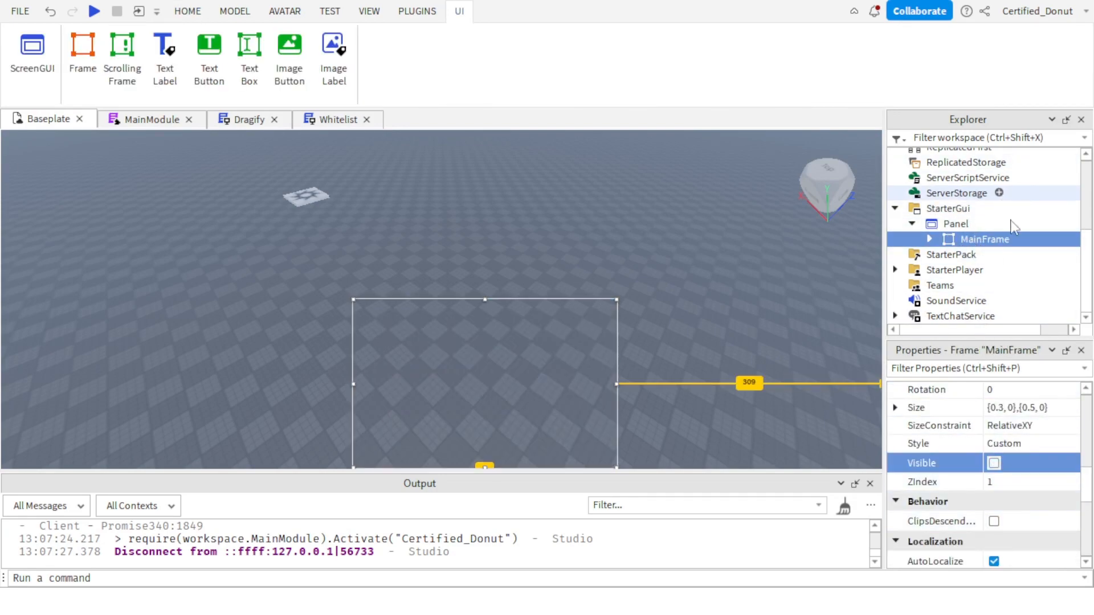
# Insert a new Frame into the Panel and give it MainFrame's background color, [47, 47, 47].
pyautogui.click(980, 224)
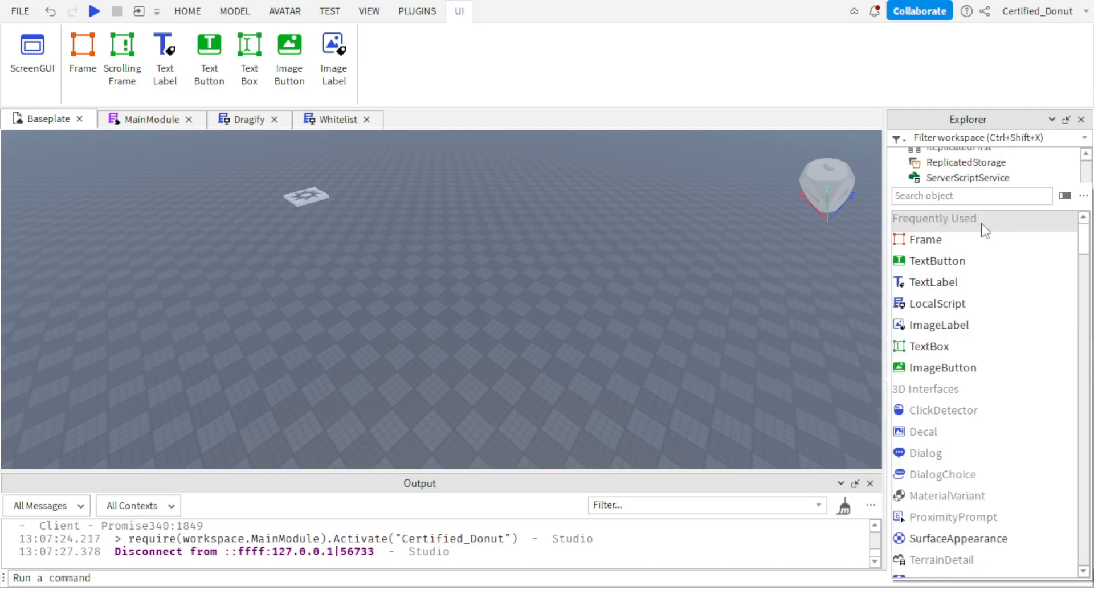
pyautogui.click(973, 242)
pyautogui.click(977, 254)
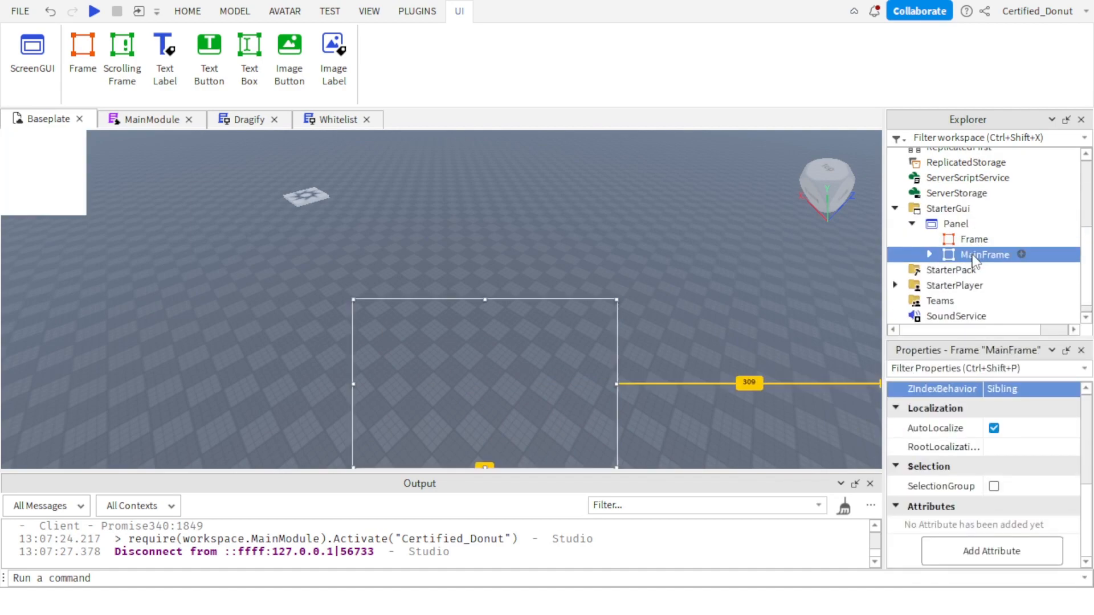
pyautogui.scroll(5, 995, 502)
pyautogui.scroll(-1, 994, 509)
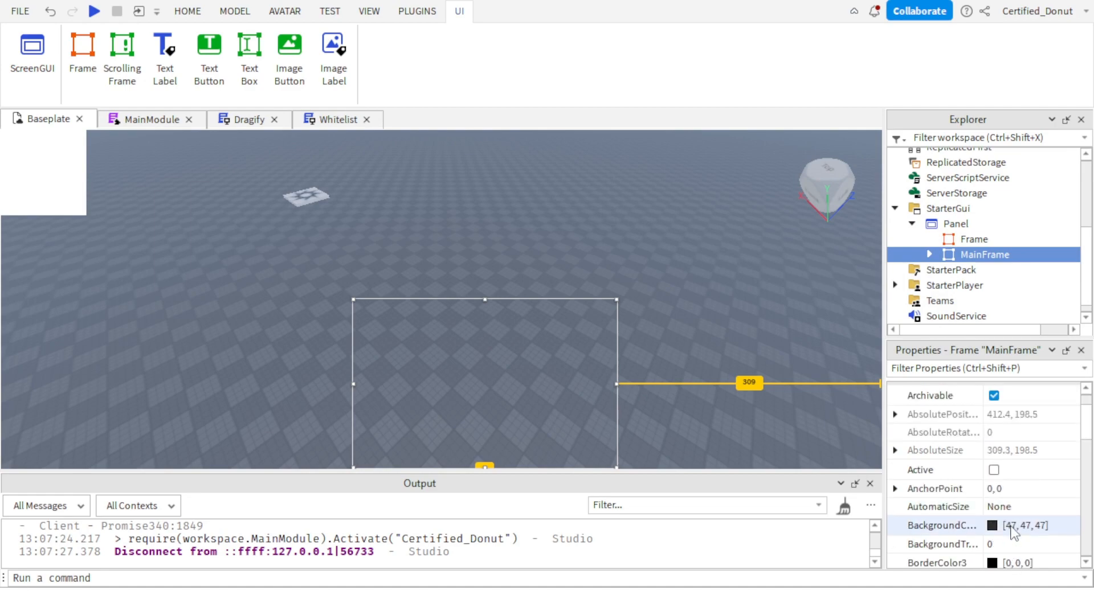
pyautogui.click(1017, 526)
pyautogui.click(969, 240)
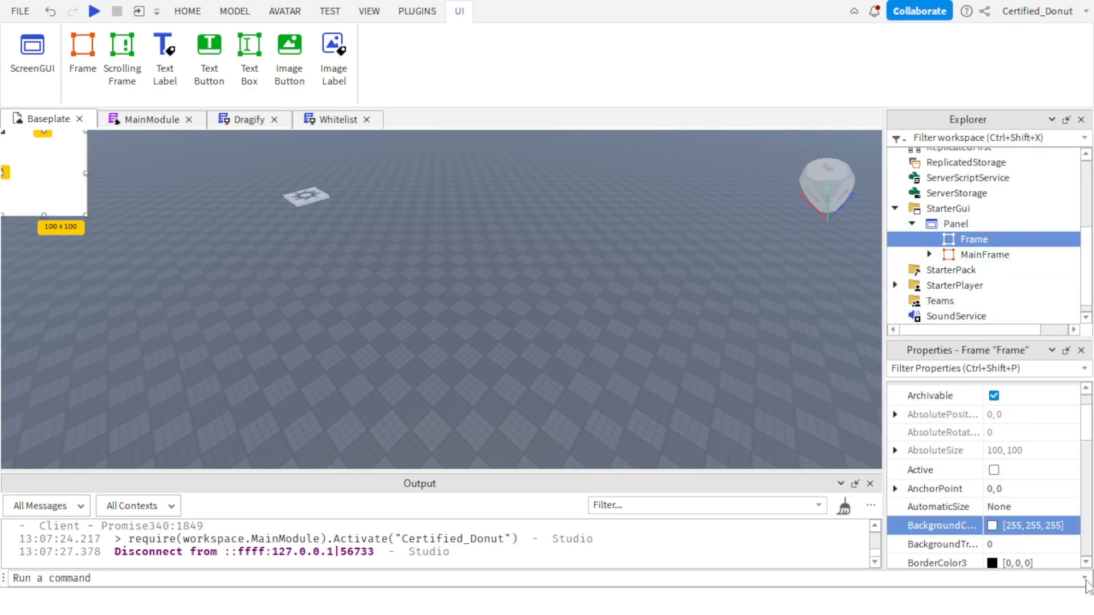
pyautogui.press('Return')
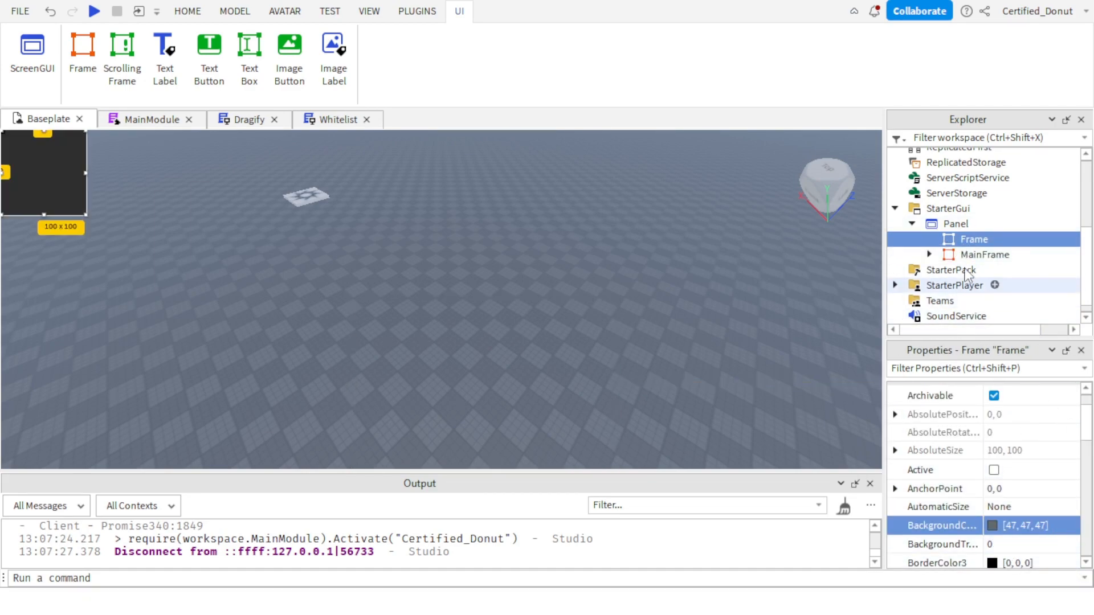
pyautogui.click(935, 257)
pyautogui.scroll(-5, 1013, 441)
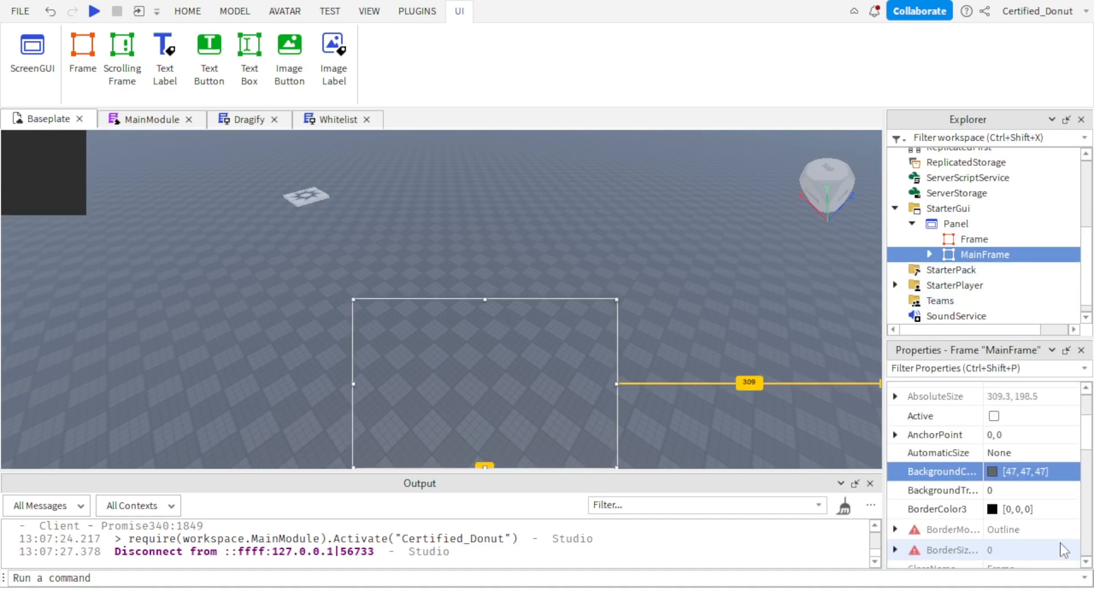
pyautogui.scroll(2, 1013, 441)
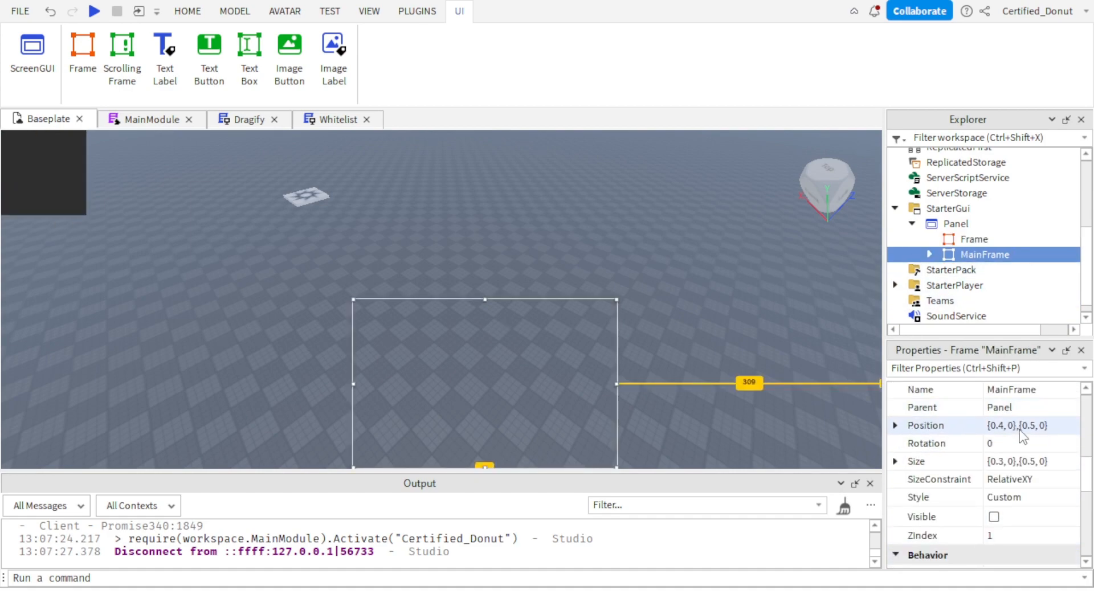
pyautogui.click(1020, 426)
pyautogui.click(966, 239)
pyautogui.moveTo(1010, 353); pyautogui.dragTo(1026, 410)
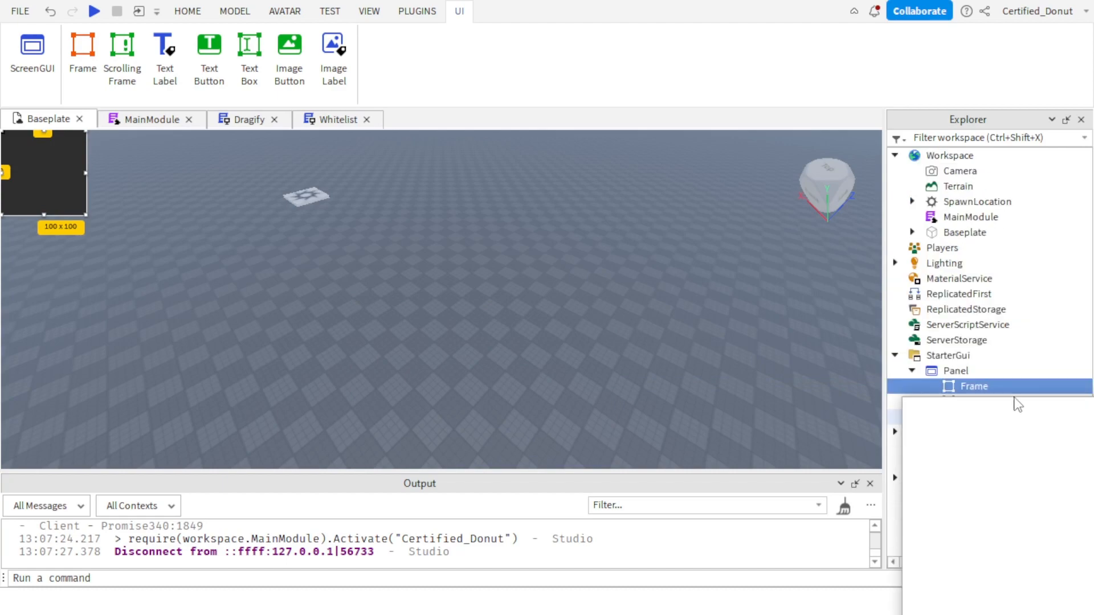
pyautogui.click(947, 280)
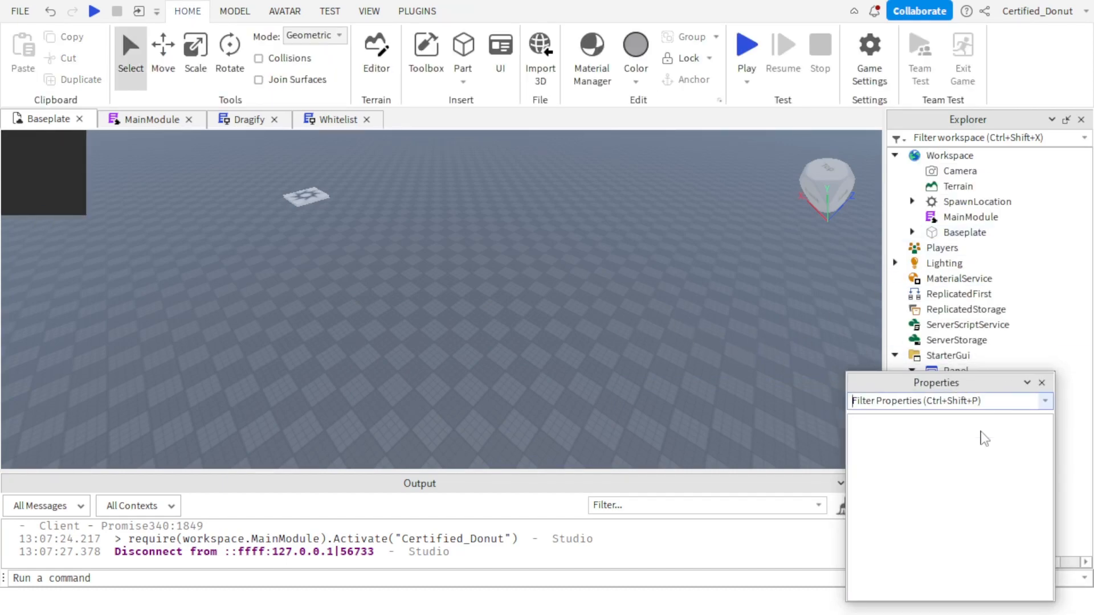
pyautogui.moveTo(946, 377); pyautogui.dragTo(990, 378)
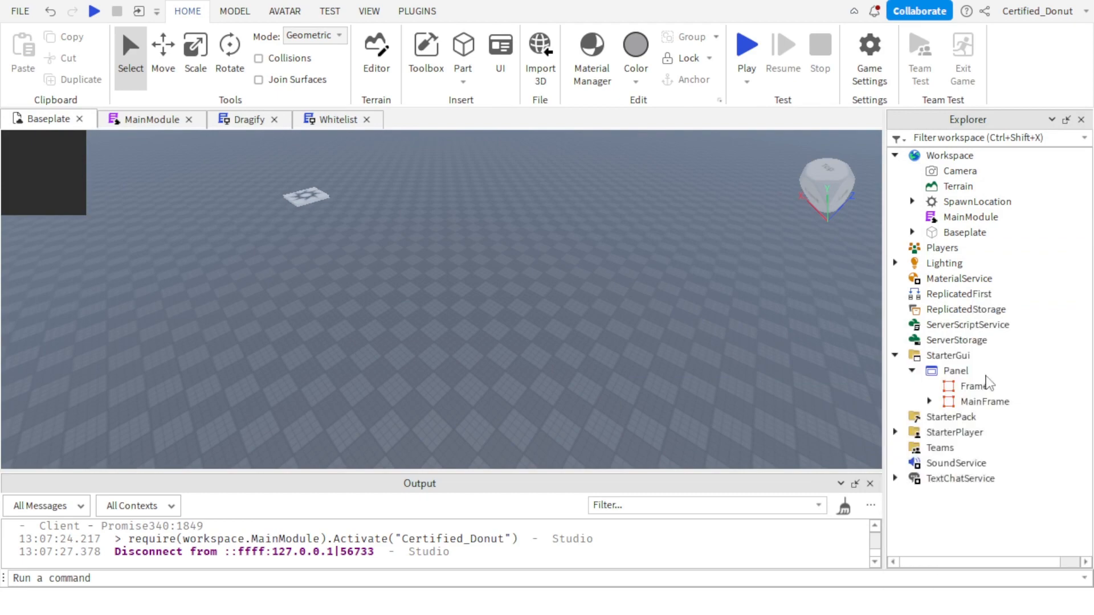
pyautogui.scroll(-4, 926, 242)
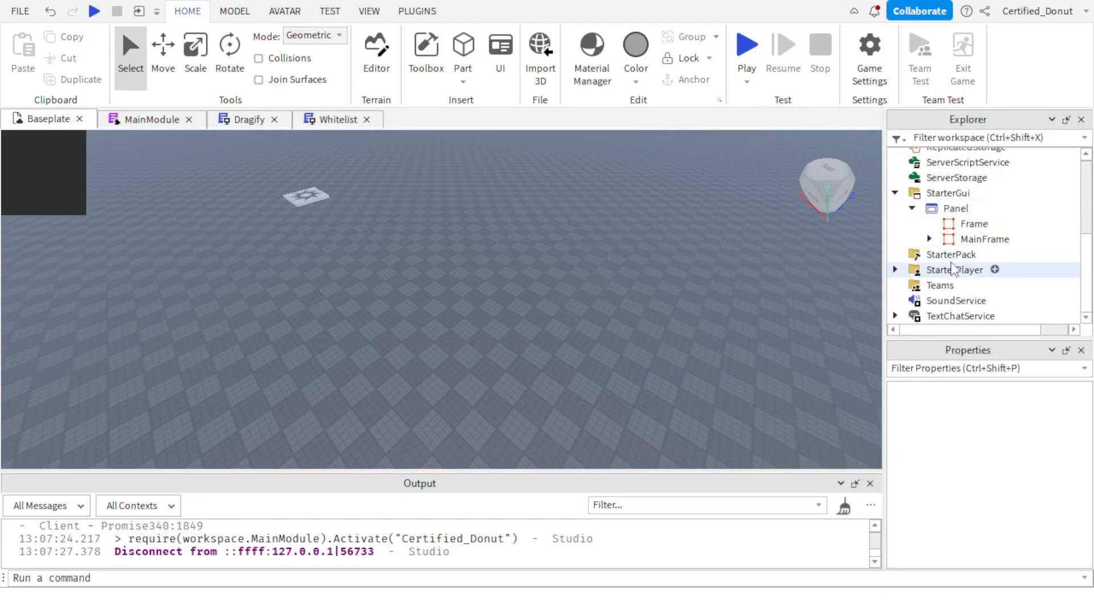
# Copy MainFrame's position to the new Frame, setting it to {0.4, 0},{0.5, 0}.
pyautogui.click(929, 238)
pyautogui.scroll(-3, 929, 245)
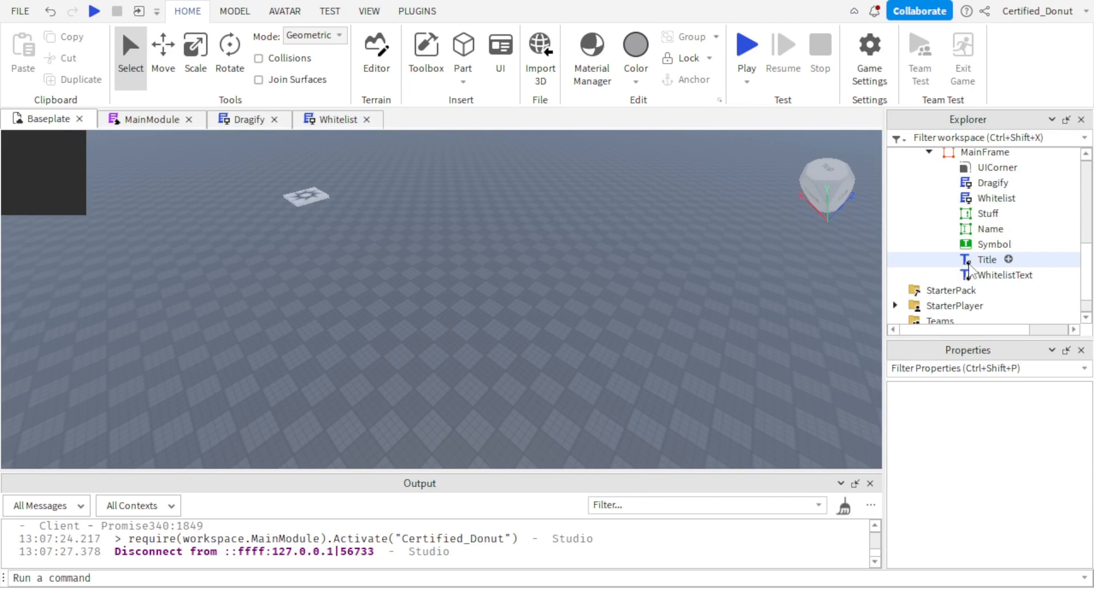
pyautogui.click(926, 244)
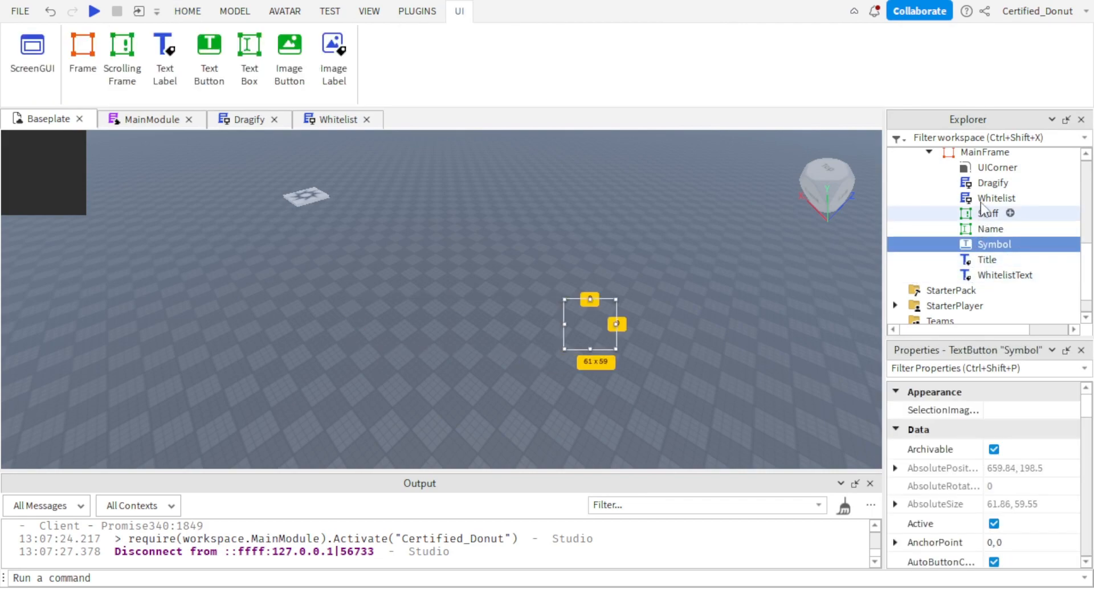
pyautogui.click(985, 152)
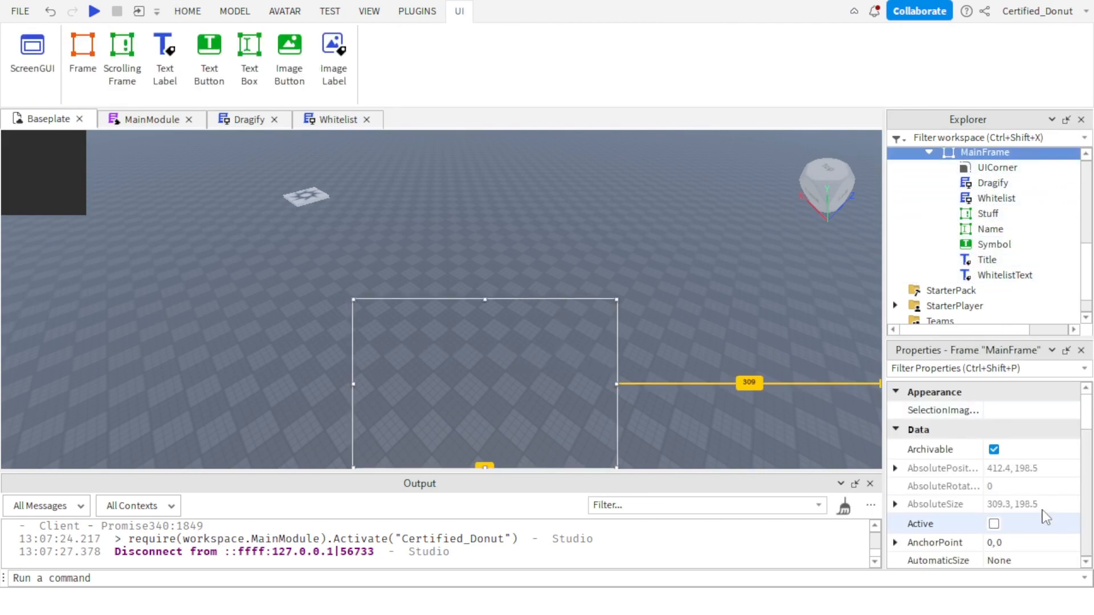
pyautogui.scroll(-5, 1045, 515)
pyautogui.click(1036, 534)
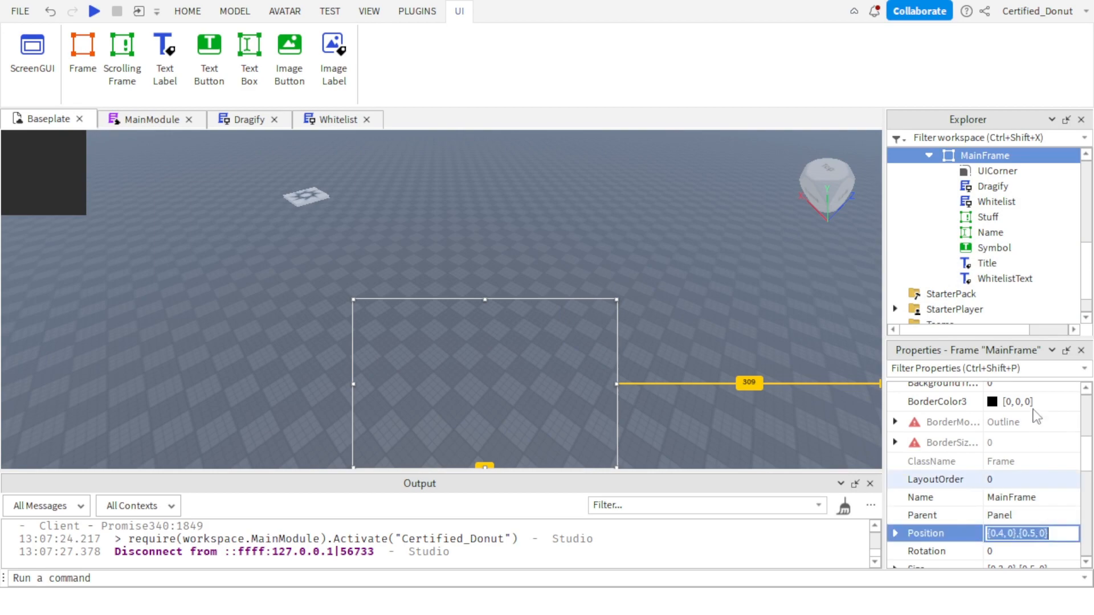
pyautogui.scroll(5, 969, 182)
pyautogui.scroll(-6, 992, 219)
pyautogui.scroll(3, 991, 219)
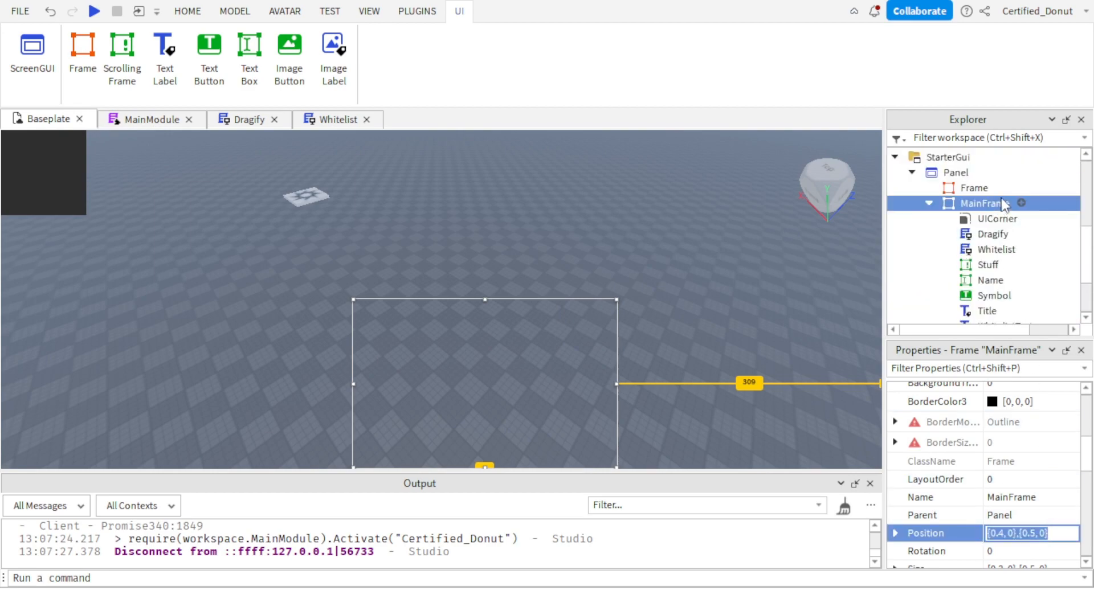
pyautogui.click(975, 188)
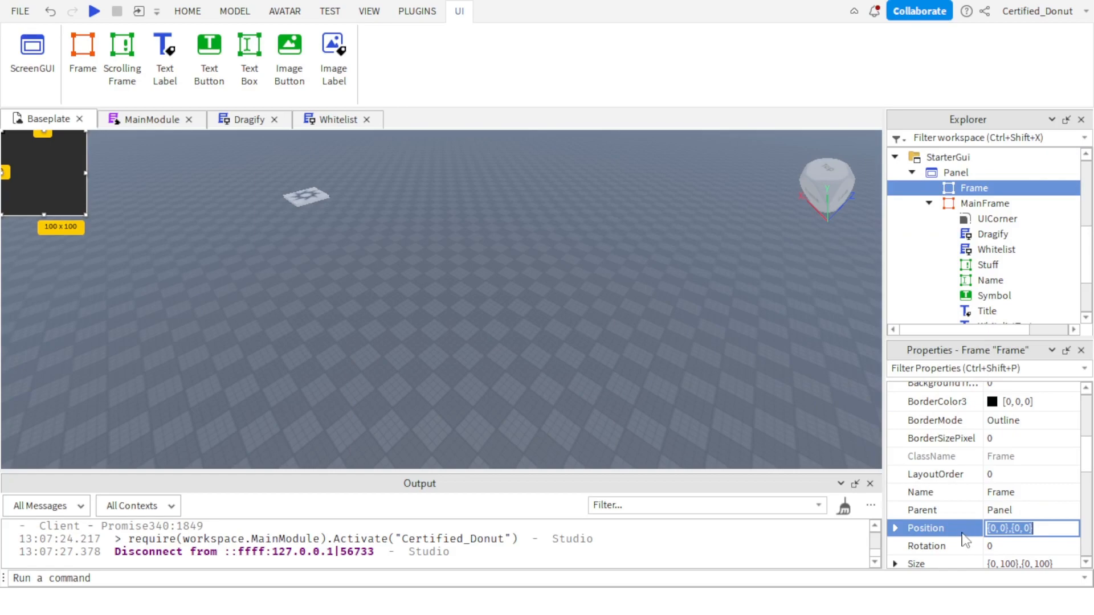
pyautogui.press('Return')
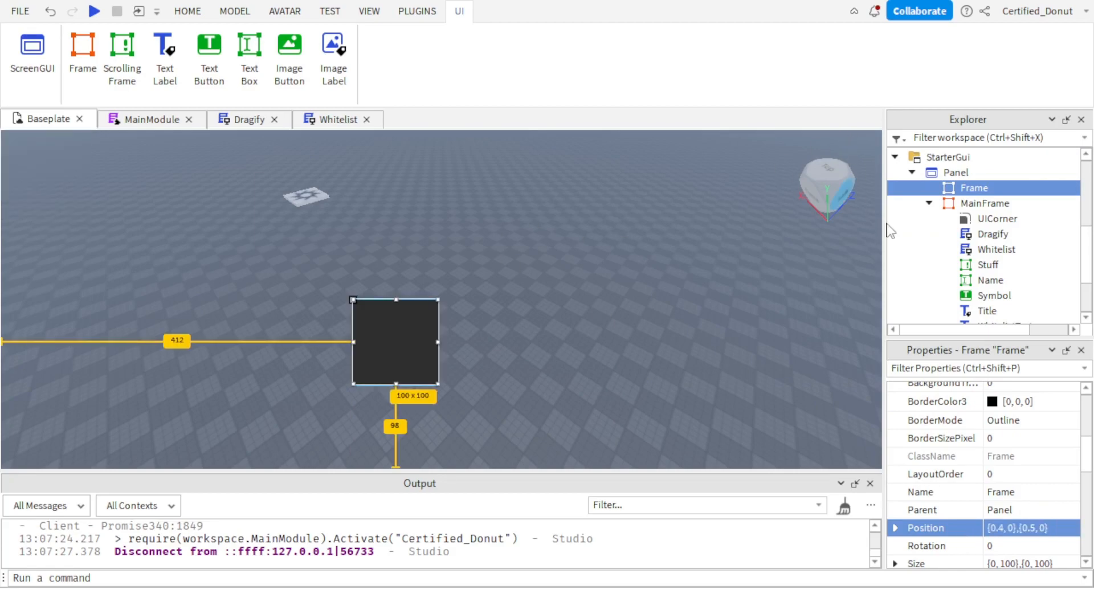
pyautogui.click(962, 202)
pyautogui.click(958, 191)
pyautogui.click(959, 202)
pyautogui.click(958, 191)
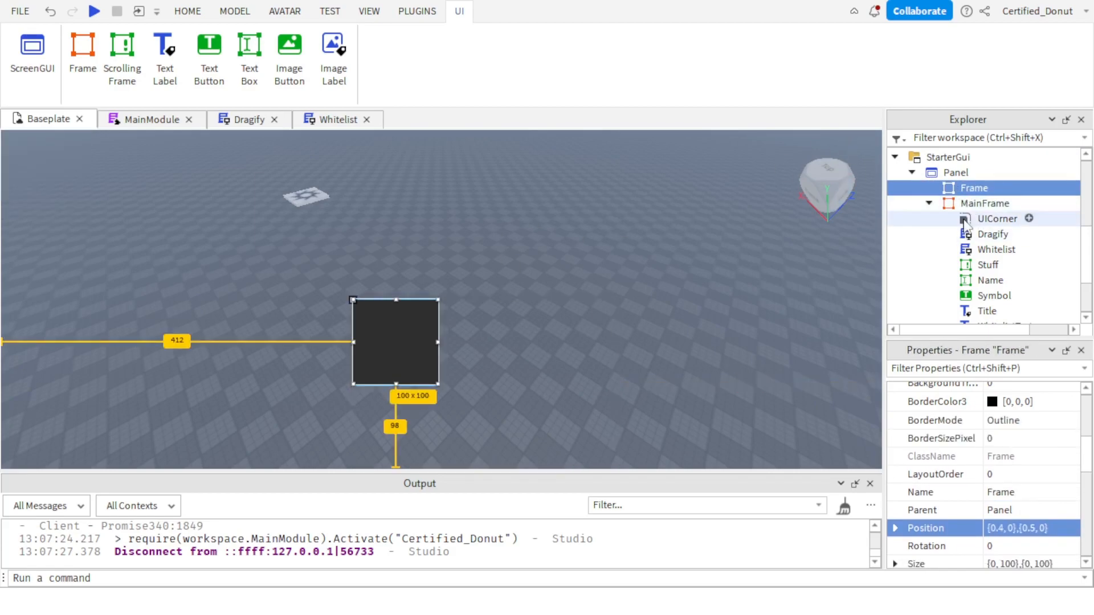
# Copy MainFrame's size to the new Frame and reduce the height scale so the size is {0.3, 0},{0.15, 0}.
pyautogui.scroll(-5, 1025, 456)
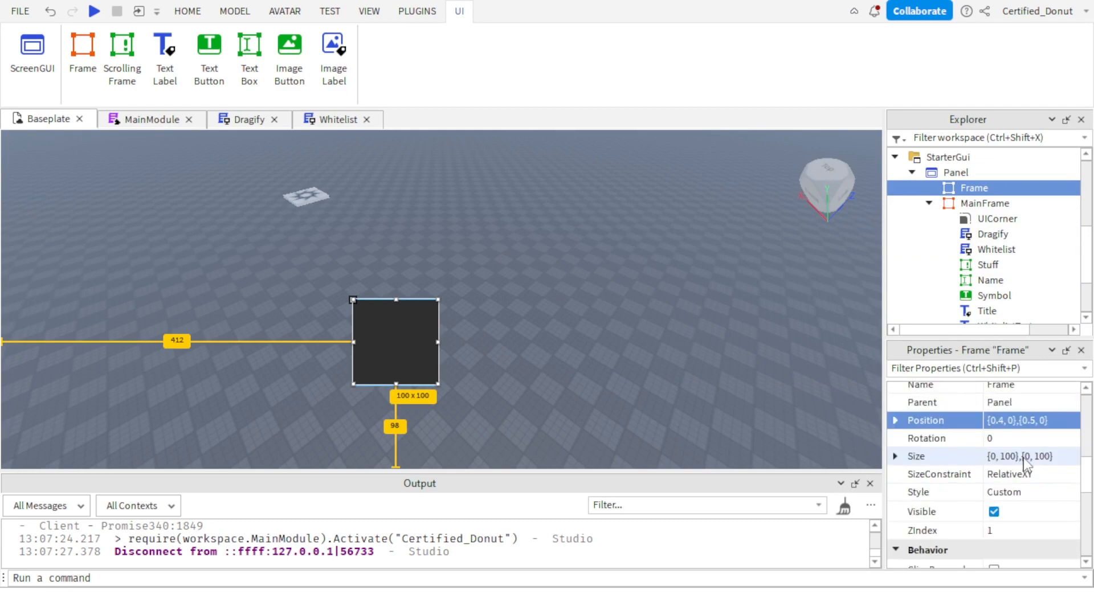
pyautogui.click(985, 203)
pyautogui.scroll(-3, 1054, 510)
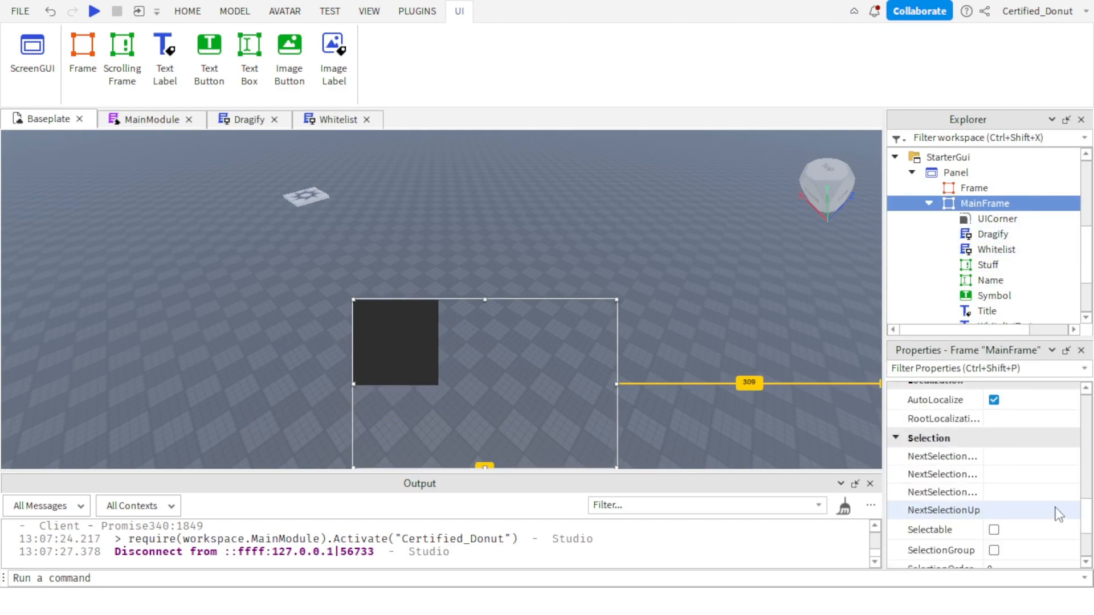
pyautogui.scroll(6, 1066, 508)
pyautogui.click(992, 513)
pyautogui.click(1025, 462)
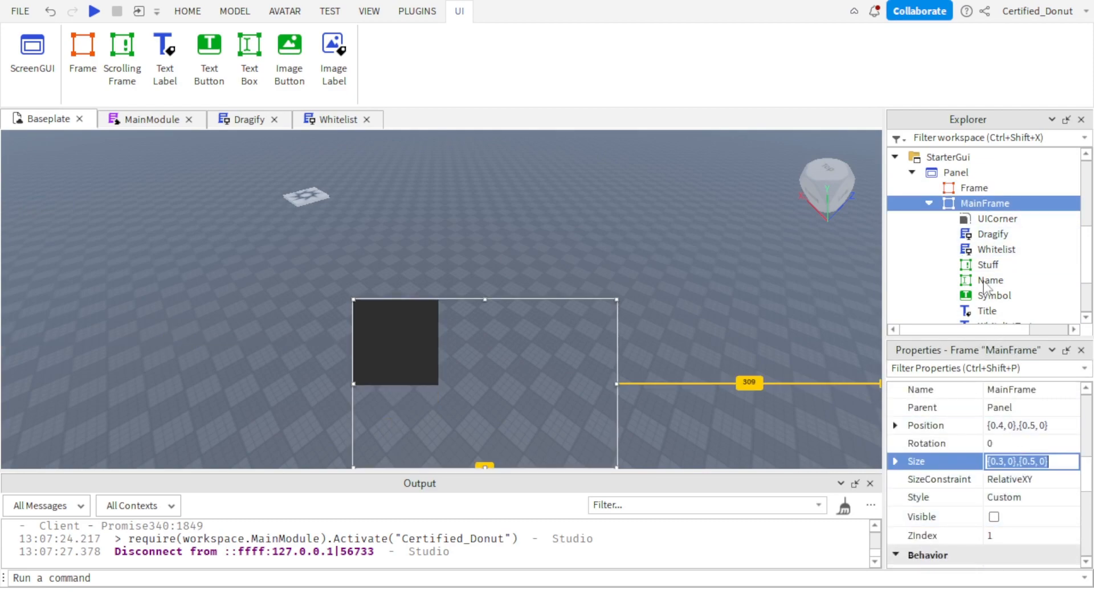
pyautogui.click(976, 188)
pyautogui.click(1025, 462)
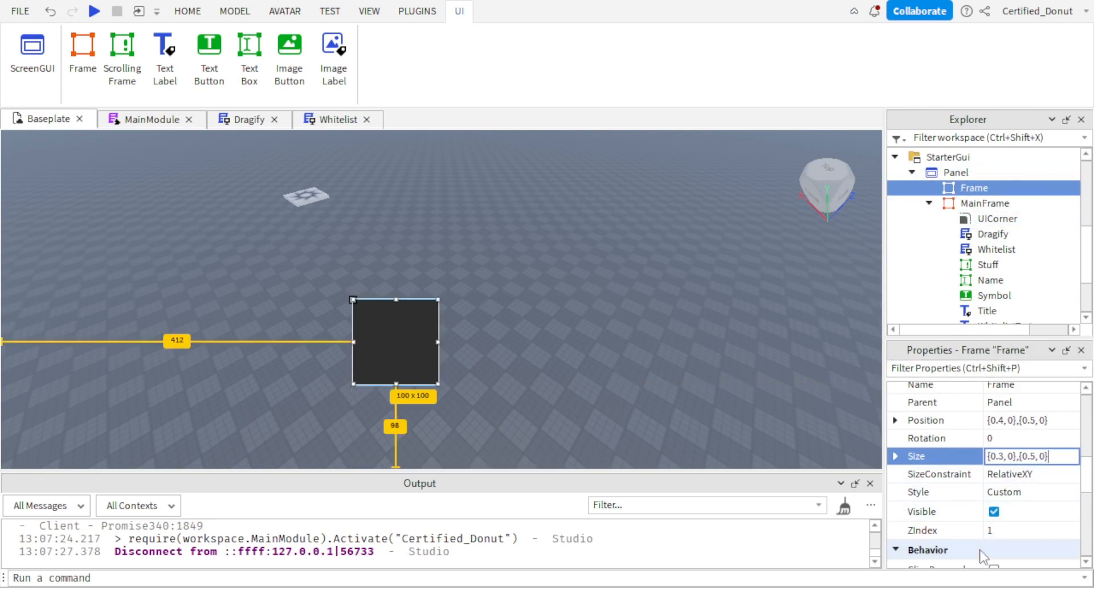
pyautogui.press('Return')
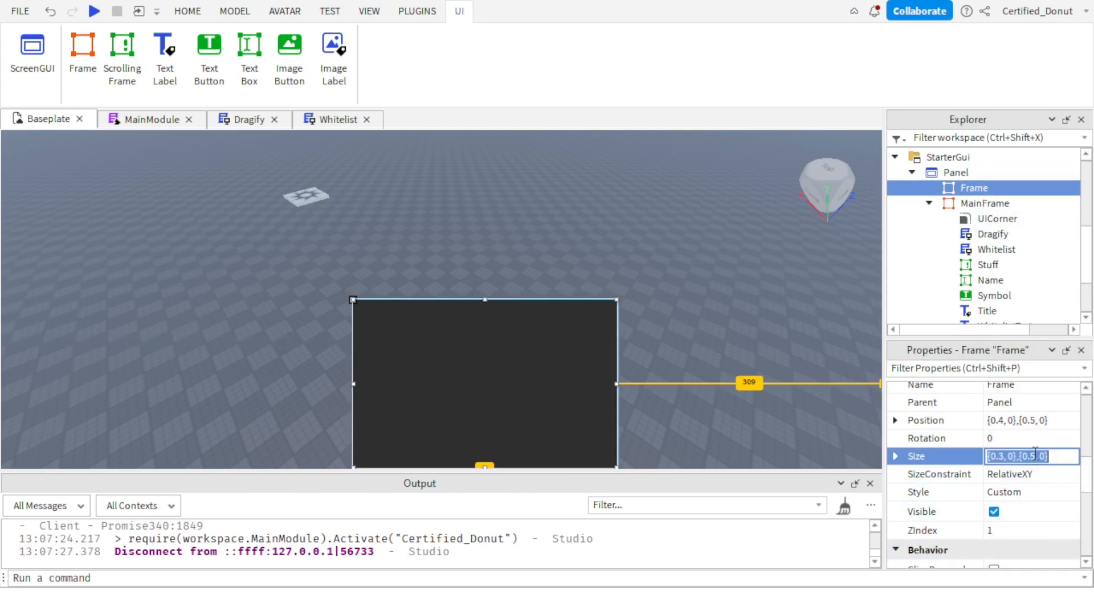
pyautogui.press('Return')
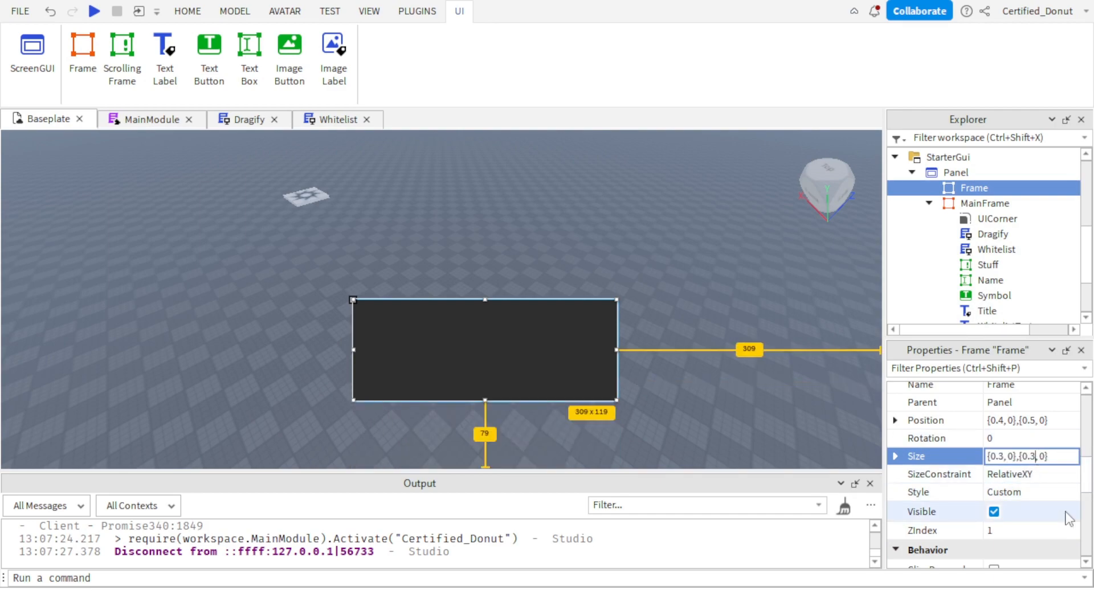
pyautogui.press('Return')
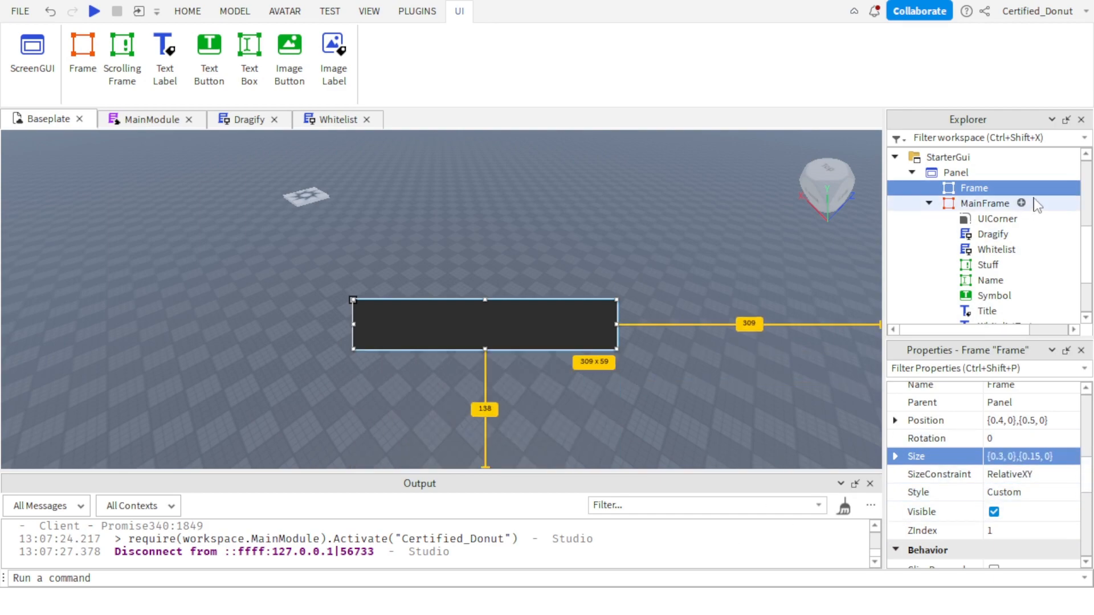
# Duplicate MainFrame's UICorner and Dragify script and move both copies into the new Frame.
pyautogui.click(997, 219)
pyautogui.hotkey('ctrl', 'd')
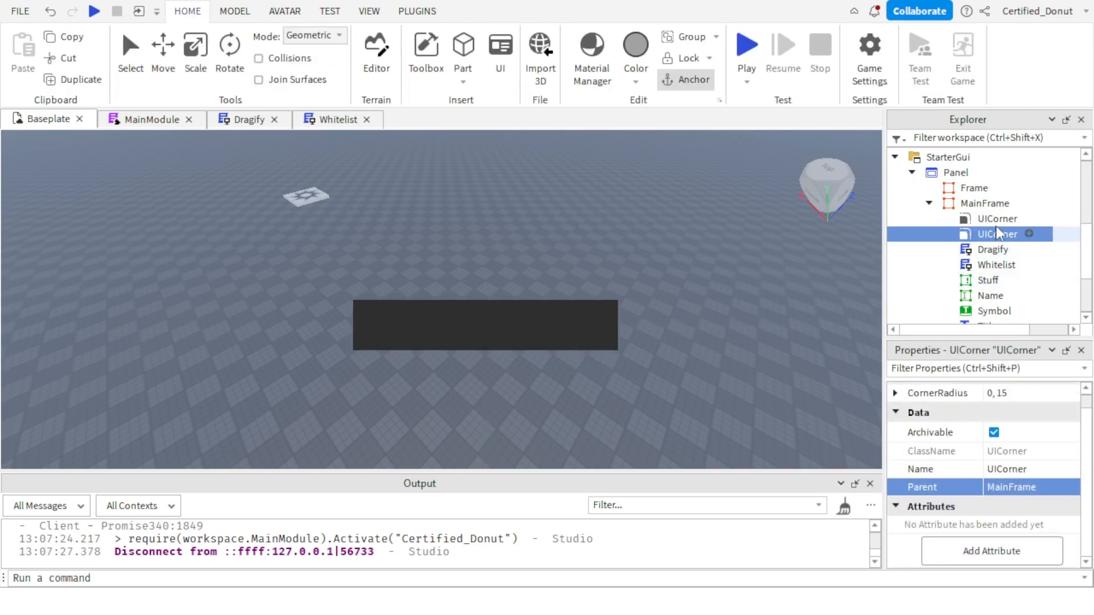
pyautogui.moveTo(997, 233); pyautogui.dragTo(975, 188)
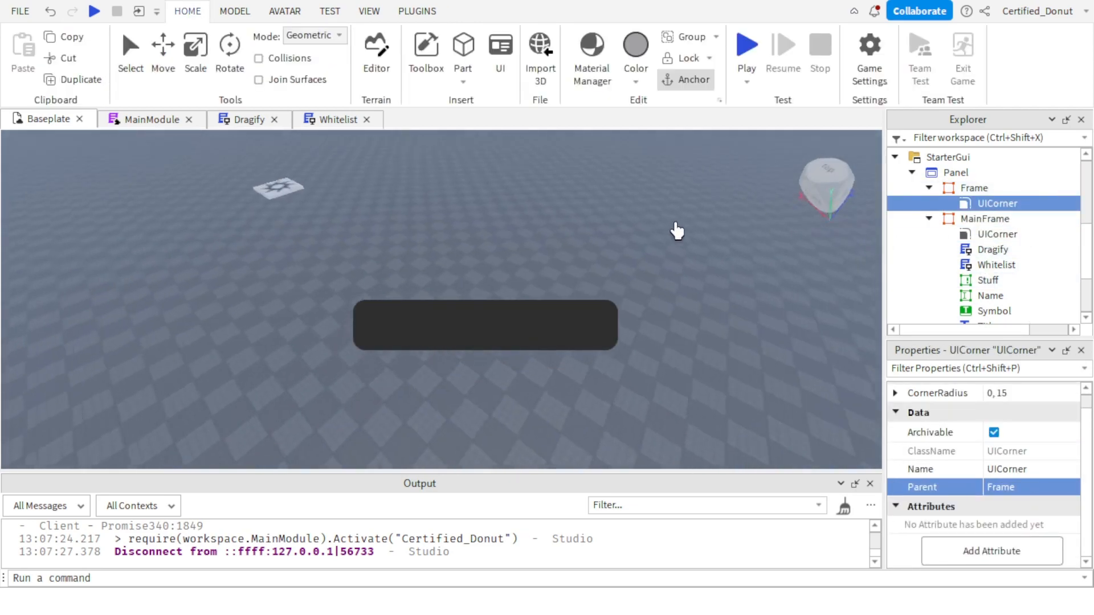
pyautogui.click(992, 249)
pyautogui.hotkey('ctrl', 'd')
pyautogui.moveTo(993, 264); pyautogui.dragTo(993, 191)
# Duplicate MainFrame's Title label and move the copy into the new Frame.
pyautogui.scroll(-3, 980, 299)
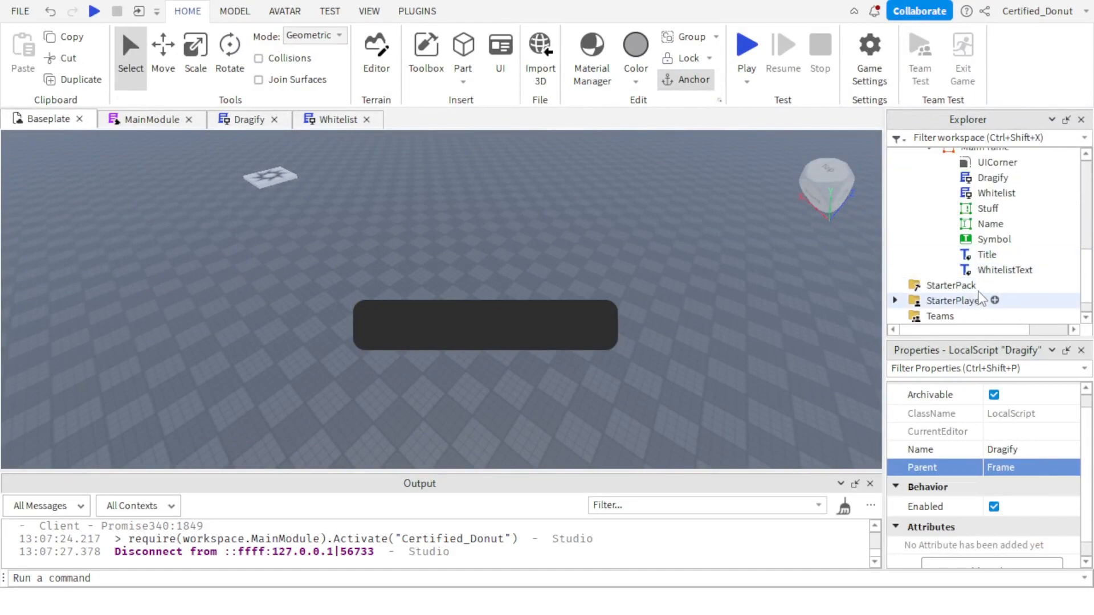
pyautogui.click(988, 255)
pyautogui.moveTo(989, 254)
pyautogui.mouseDown()
pyautogui.moveTo(969, 234)
pyautogui.moveTo(998, 215)
pyautogui.moveTo(984, 238)
pyautogui.mouseUp()
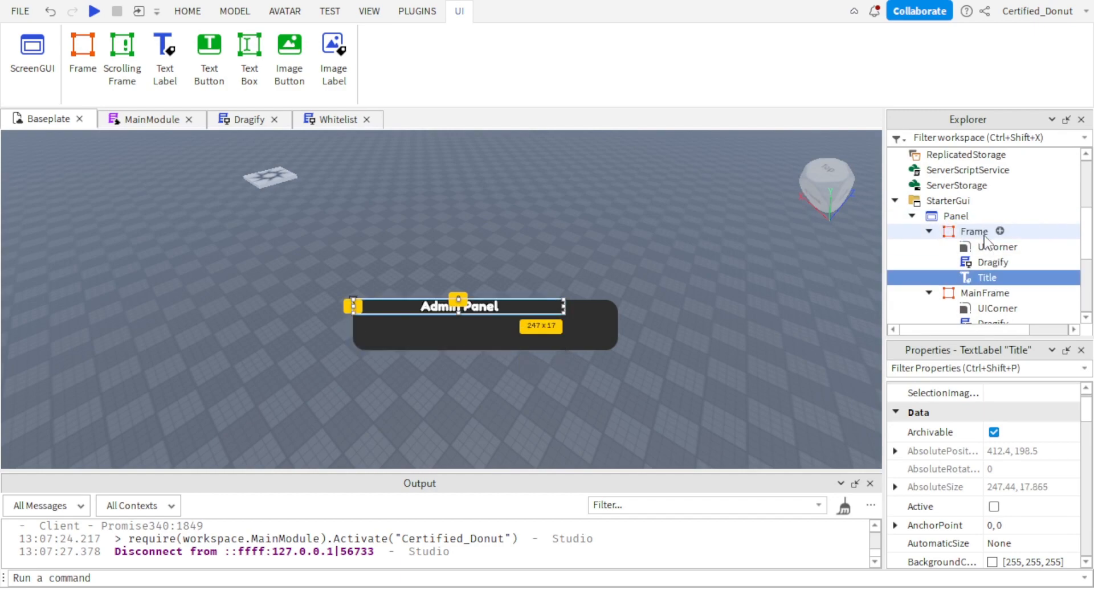
pyautogui.scroll(-4, 985, 238)
pyautogui.scroll(-3, 1022, 533)
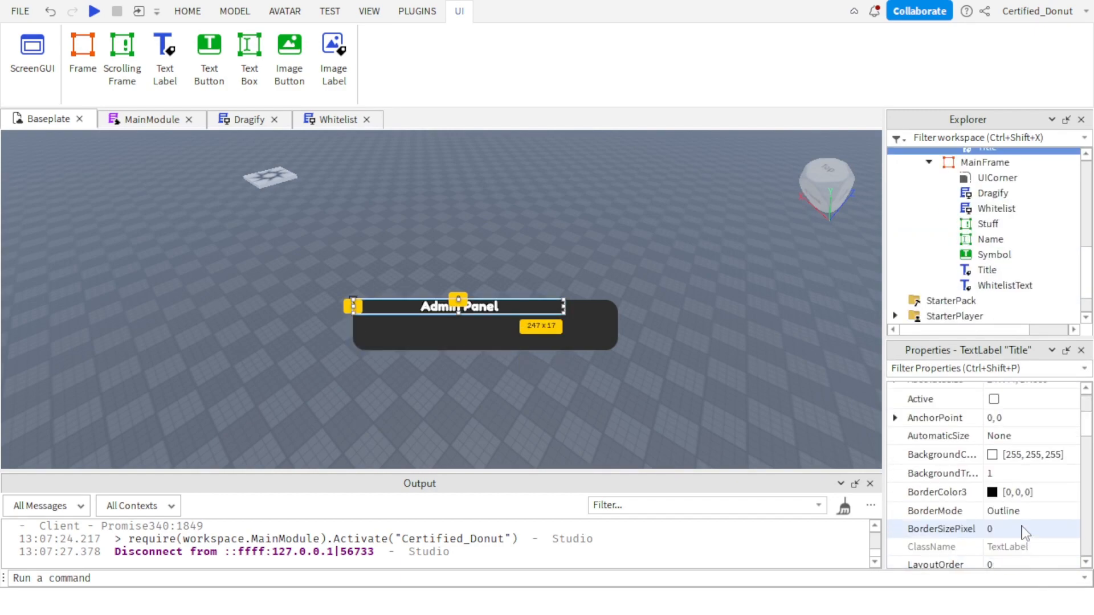
# Set the size of the Title copy inside the new Frame to {0.8, 0},{1, 0}.
pyautogui.scroll(-6, 1023, 533)
pyautogui.scroll(3, 1000, 453)
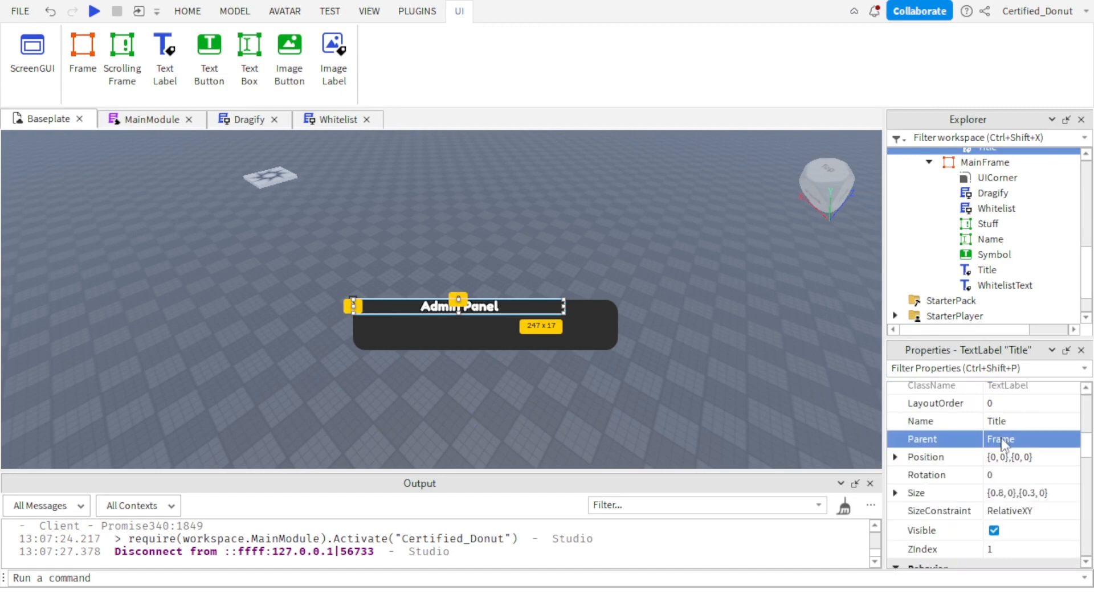
pyautogui.click(1004, 493)
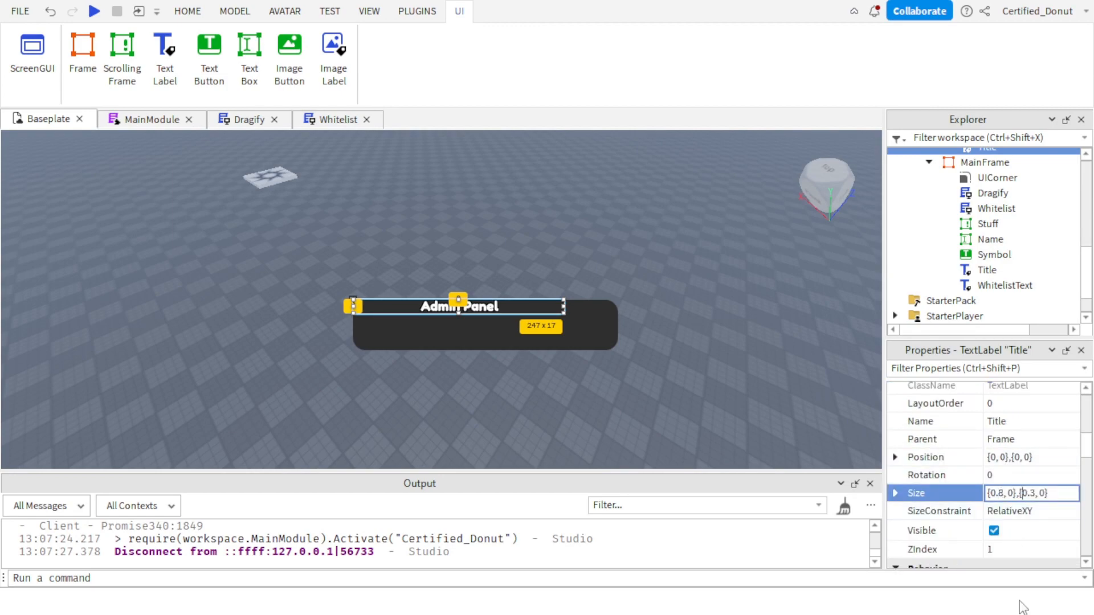
pyautogui.press('BackSpace')
pyautogui.write('1')
pyautogui.press('Return')
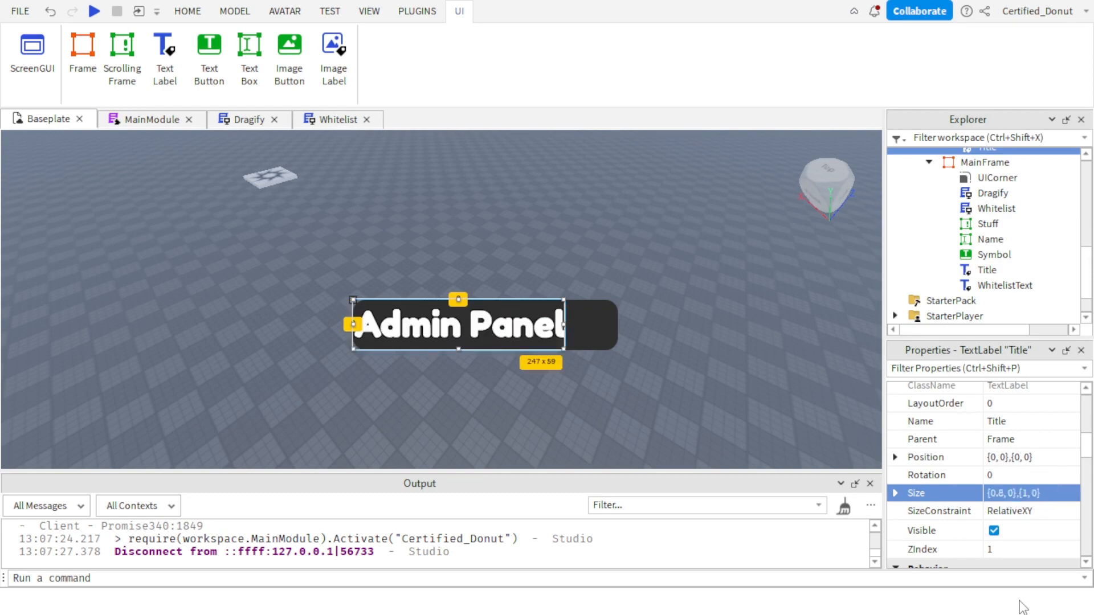
# Duplicate MainFrame's Symbol button and move the copy into the new Frame.
pyautogui.click(997, 255)
pyautogui.hotkey('ctrl', 'd')
pyautogui.moveTo(1004, 275); pyautogui.dragTo(1009, 235)
# Set the size of the Symbol copy inside the new Frame to {0.2, 0},{1, 0}.
pyautogui.scroll(-1, 1001, 482)
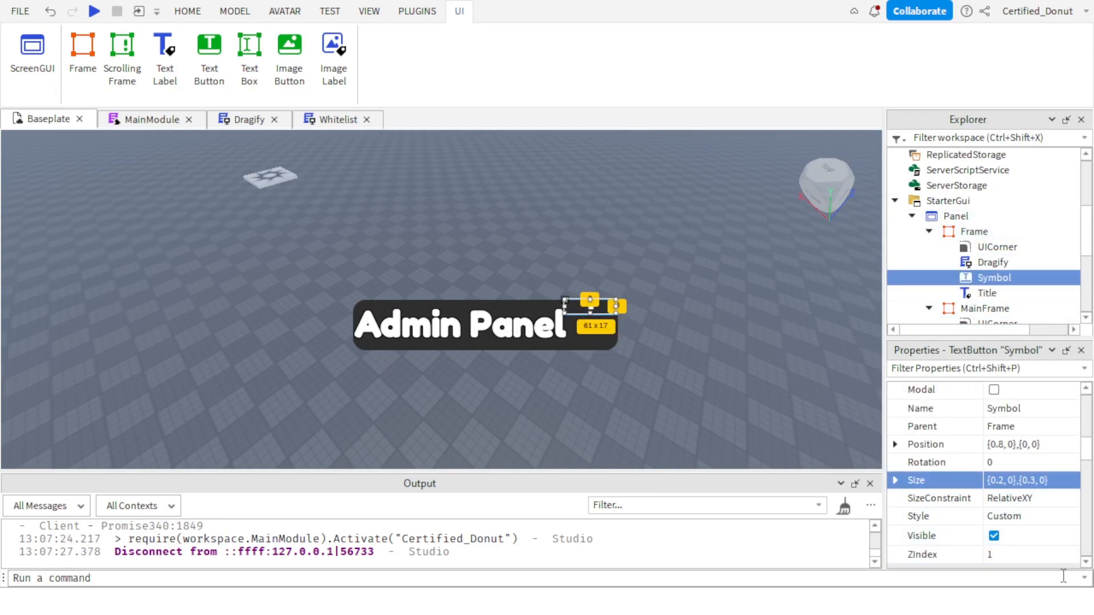
pyautogui.click(1006, 482)
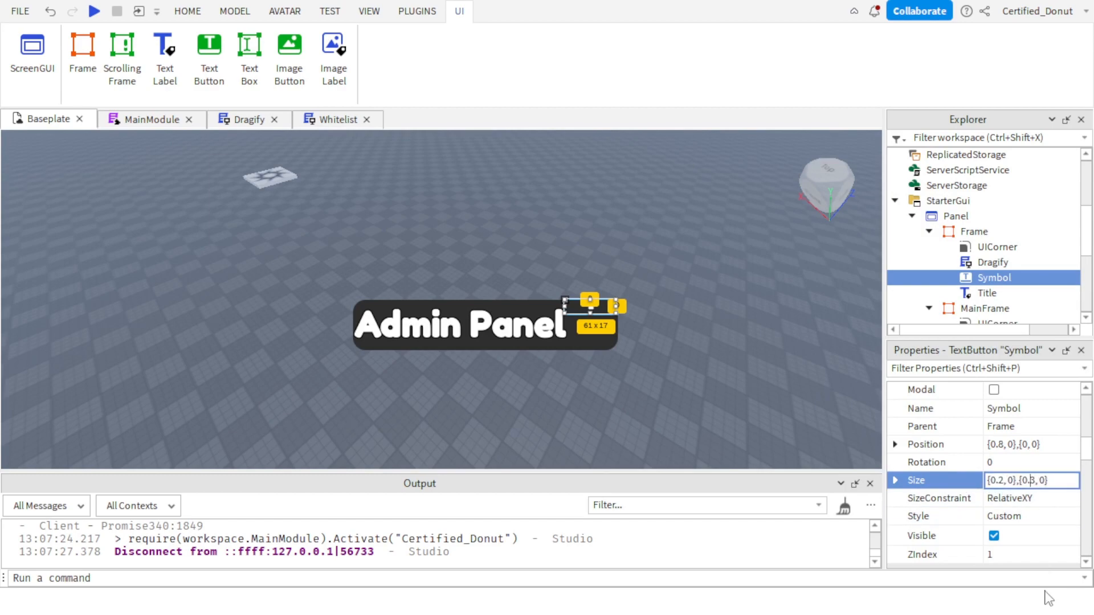
pyautogui.press('BackSpace')
pyautogui.write('1')
pyautogui.press('Return')
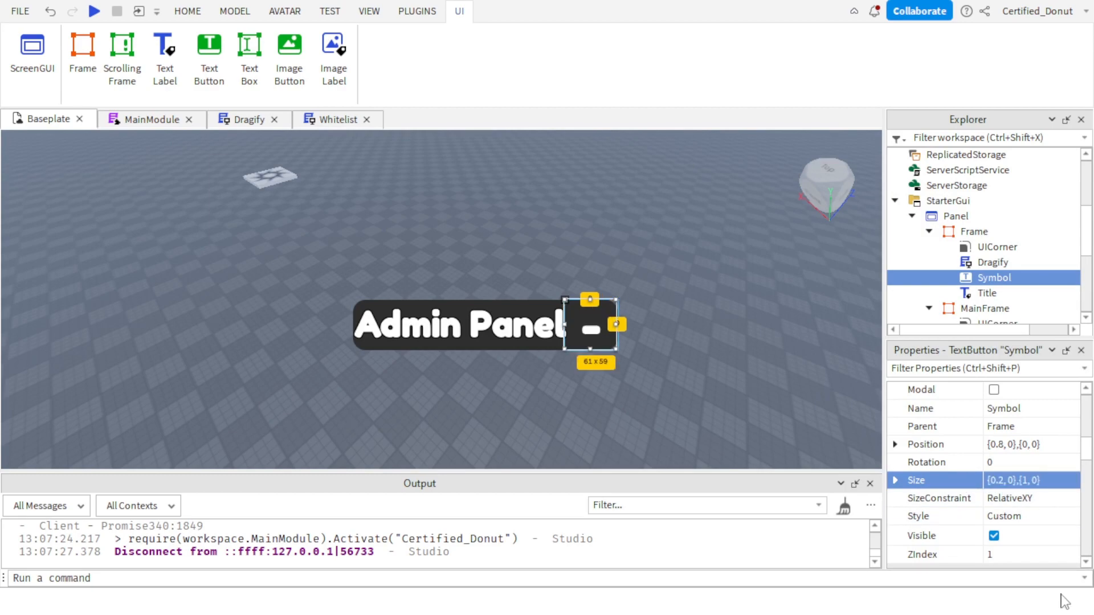
# Try changing the text of the new Frame's Symbol button to +, and undo the text change.
pyautogui.scroll(-5, 980, 456)
pyautogui.scroll(-3, 1017, 502)
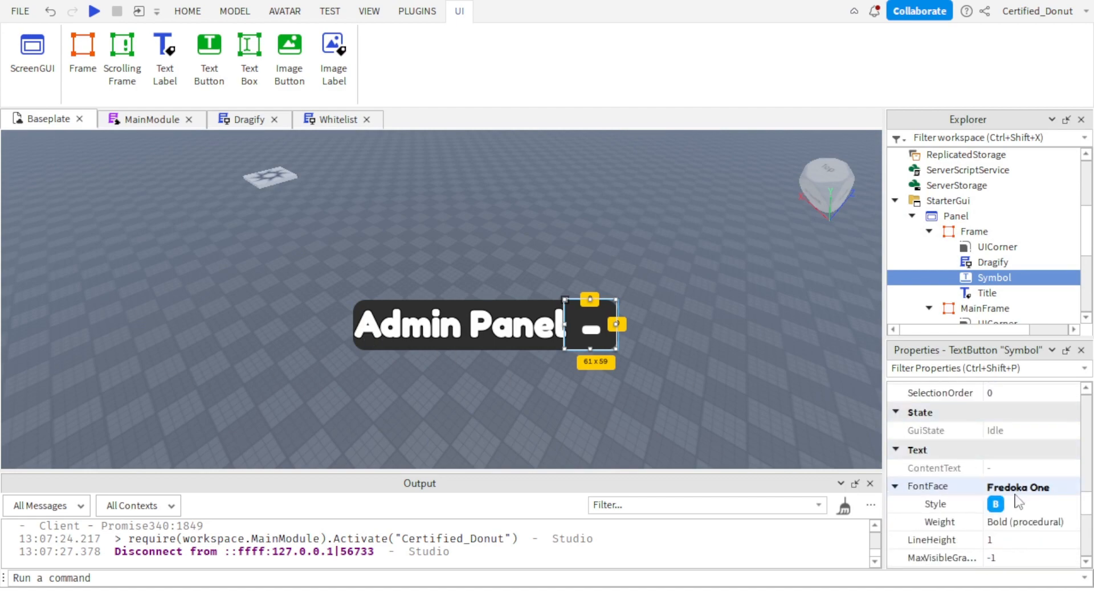
pyautogui.scroll(-4, 1020, 502)
pyautogui.click(1025, 438)
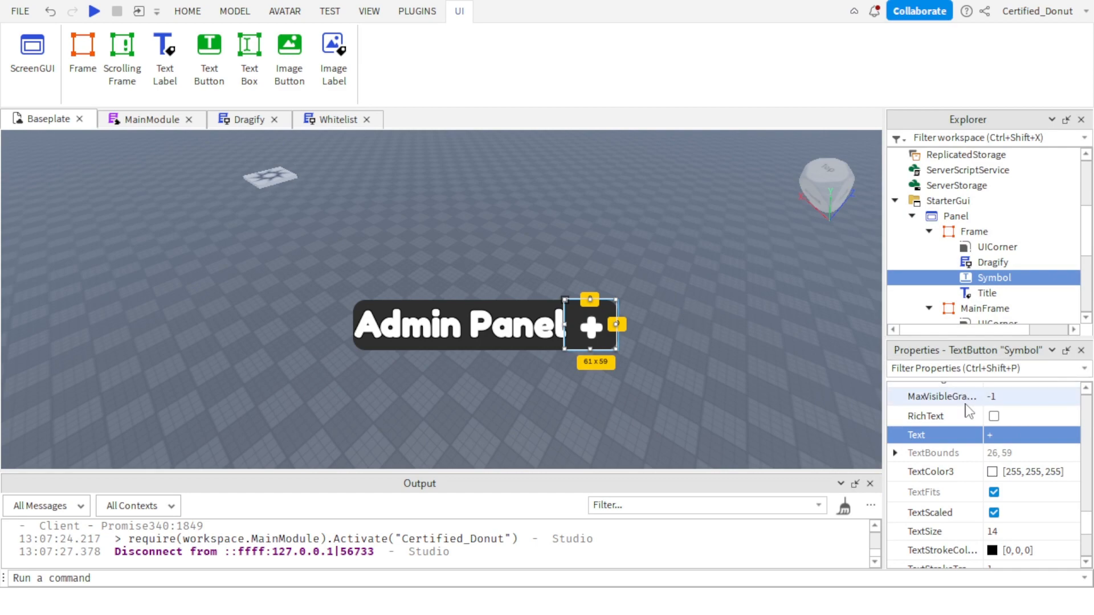
pyautogui.hotkey('ctrl', 'z')
pyautogui.click(775, 364)
pyautogui.moveTo(775, 364); pyautogui.dragTo(588, 343, button='right')
pyautogui.scroll(3, 587, 343)
pyautogui.scroll(-4, 588, 341)
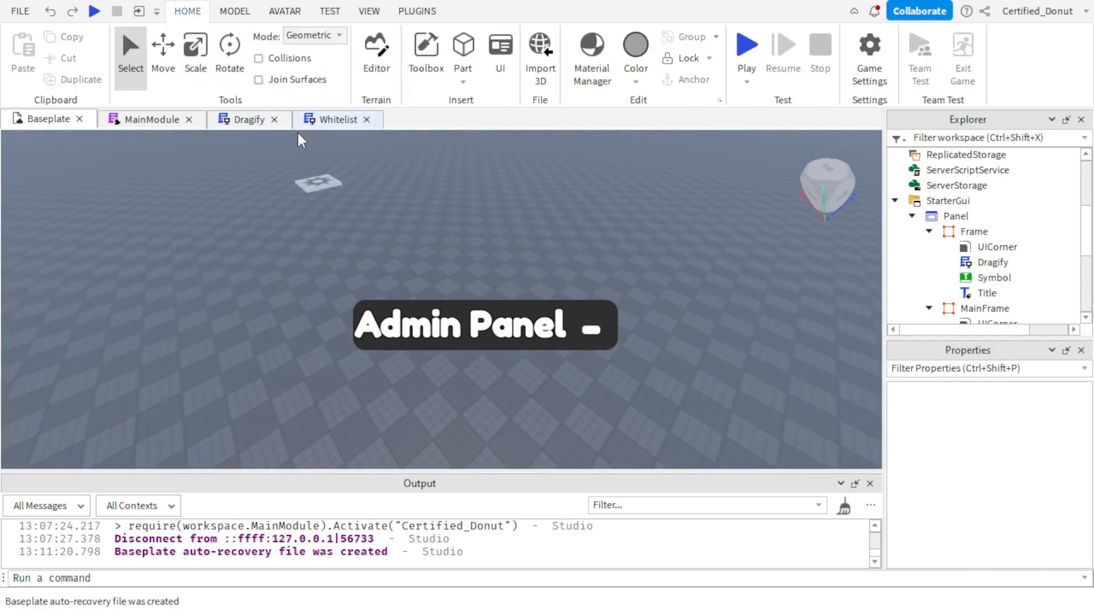
# Rename the new Frame in Panel as ClosedMainFrame.
pyautogui.click(929, 232)
pyautogui.click(967, 232)
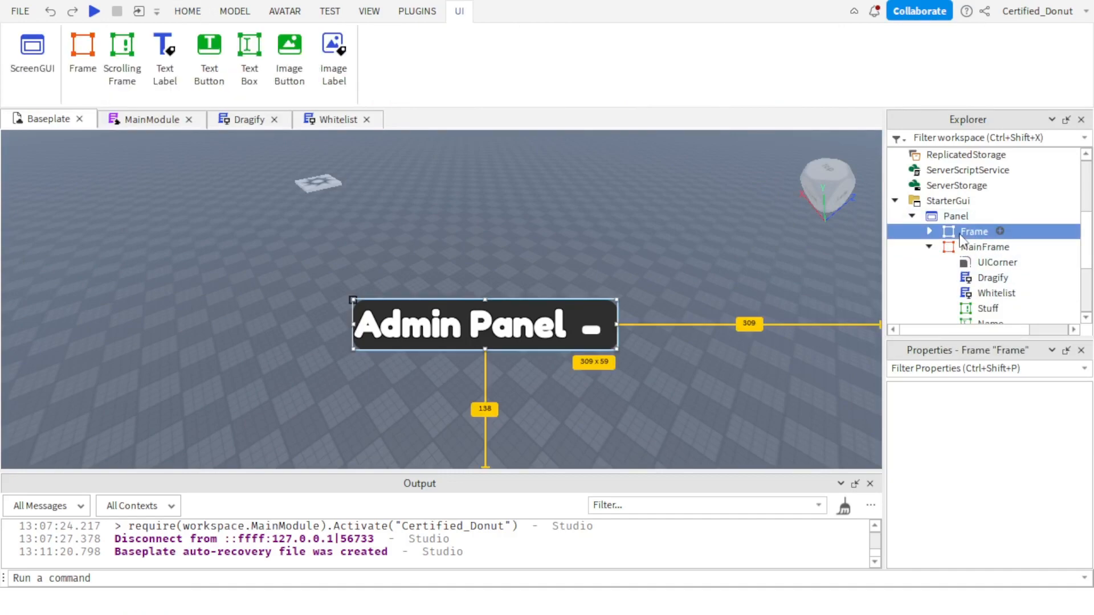
pyautogui.click(929, 248)
pyautogui.scroll(-5, 994, 456)
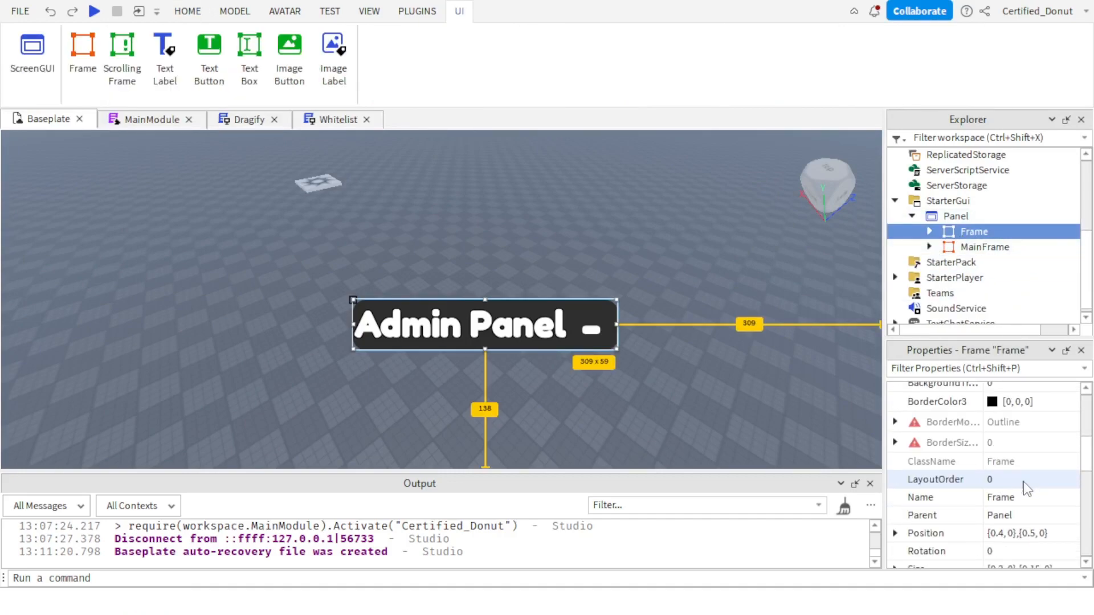
pyautogui.click(1003, 497)
pyautogui.write('Closed')
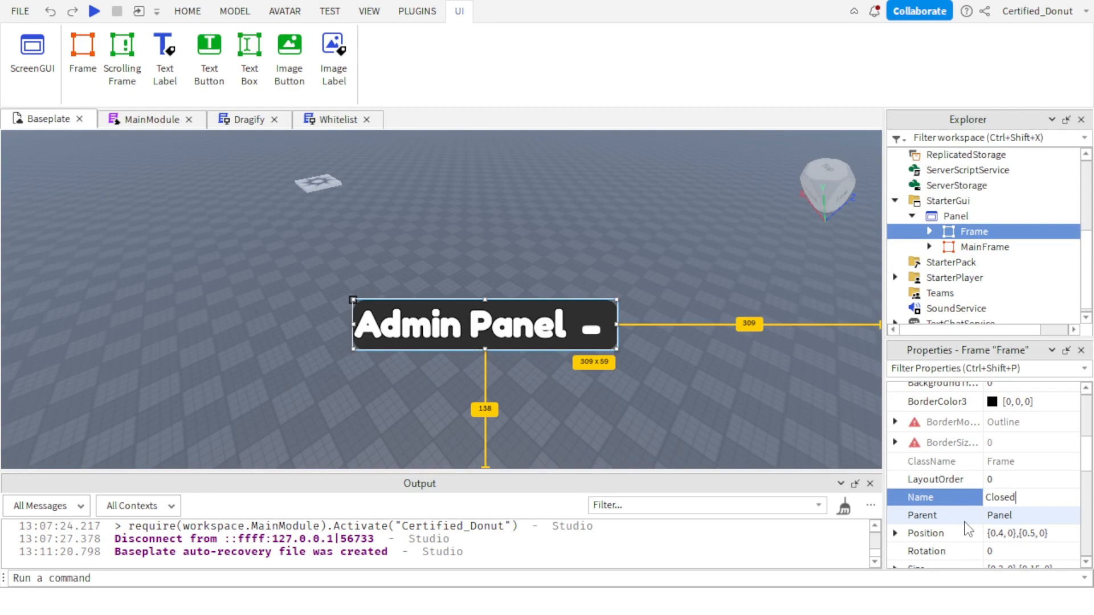
pyautogui.write('MainFrame')
pyautogui.press('Return')
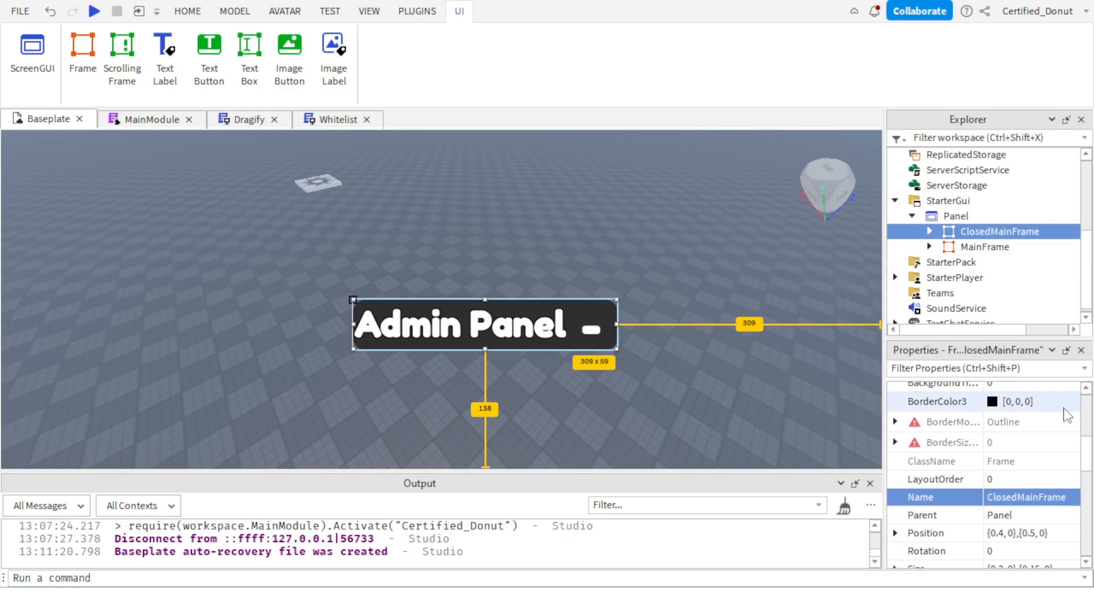
# Add a LocalScript to MainFrame's Symbol button.
pyautogui.click(929, 246)
pyautogui.scroll(-3, 986, 261)
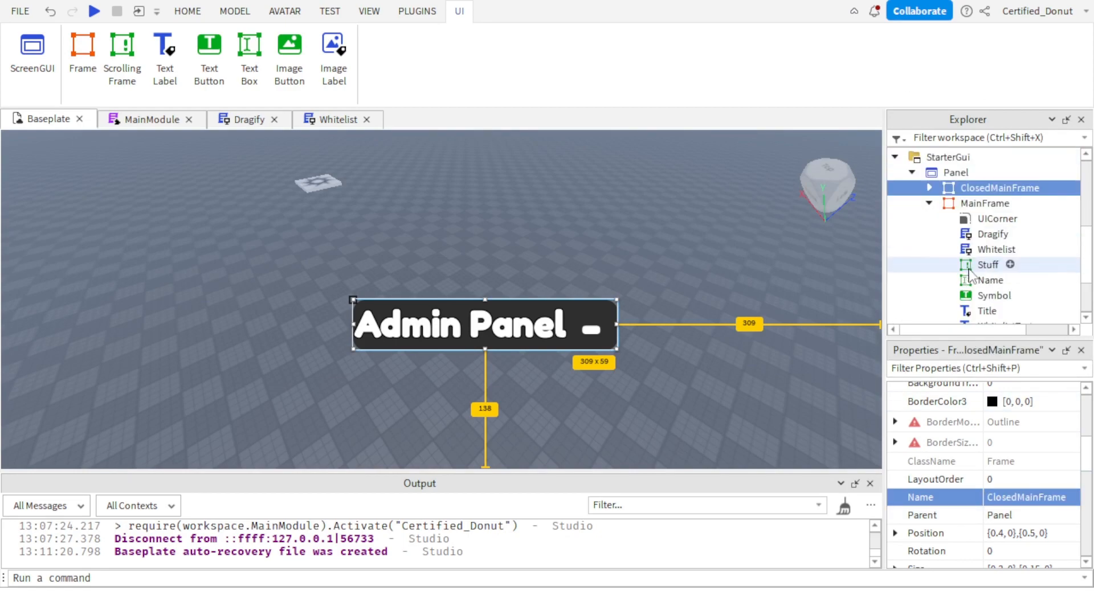
pyautogui.click(1002, 209)
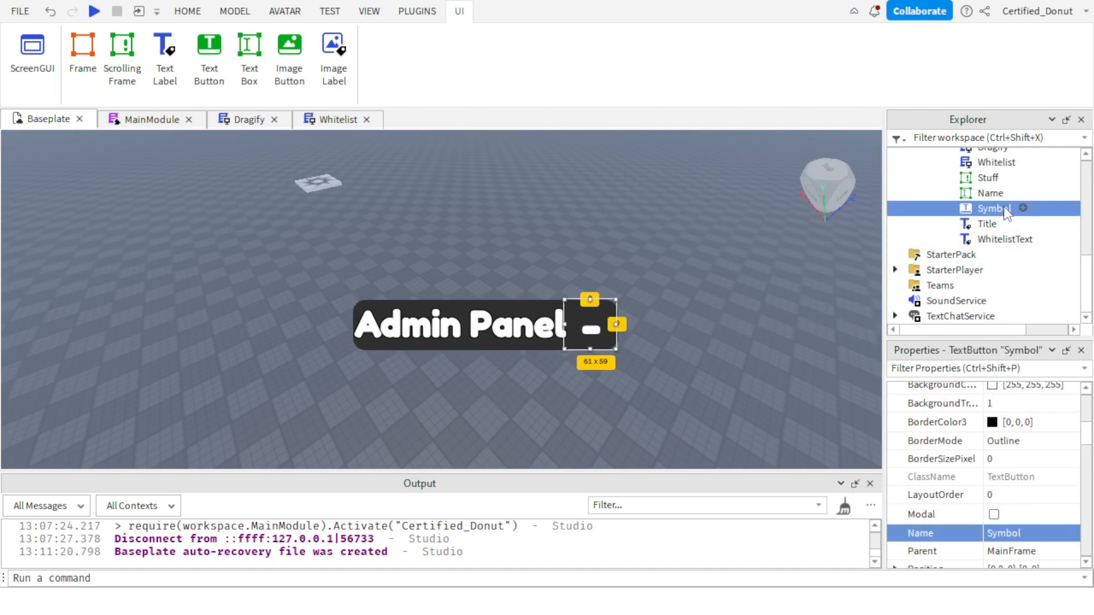
pyautogui.click(1023, 208)
pyautogui.click(968, 241)
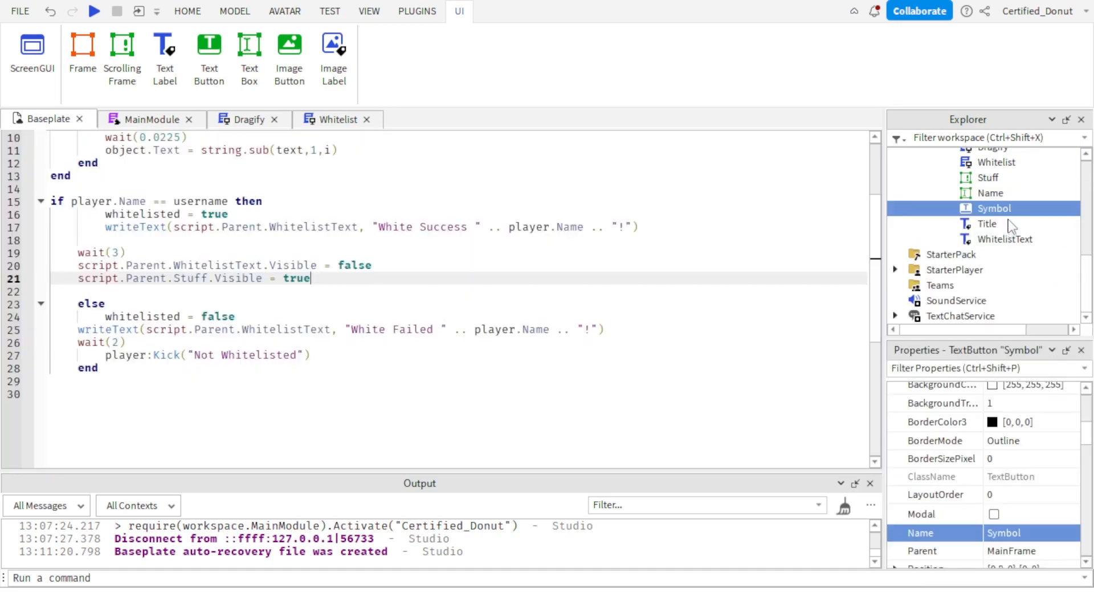
# Try adding a RemoteEvent to MainFrame's Symbol button, and delete it again.
pyautogui.click(1024, 209)
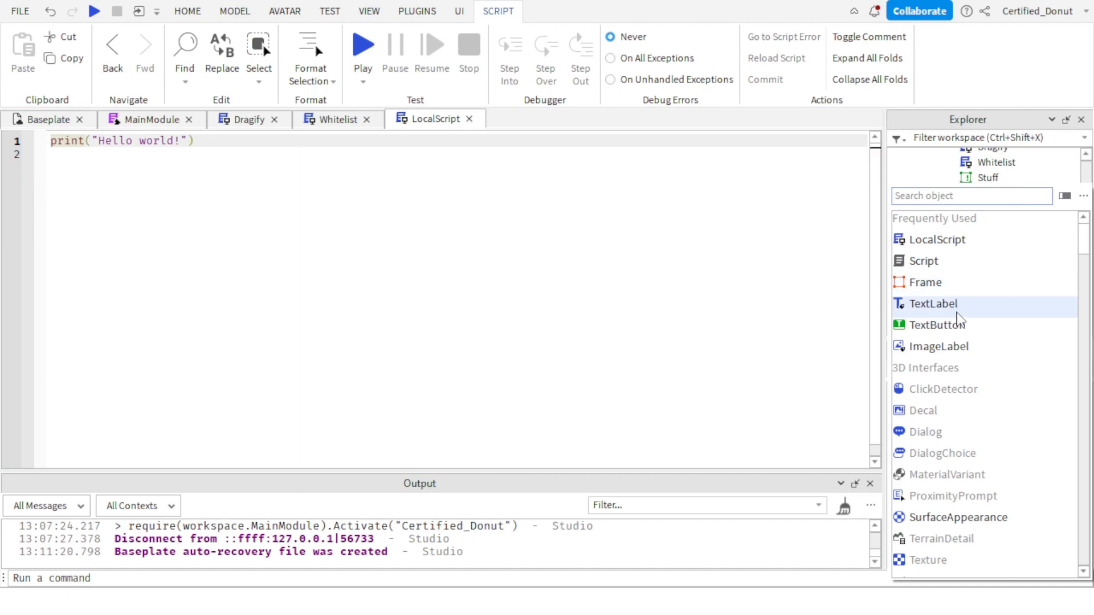
pyautogui.write('re')
pyautogui.click(963, 219)
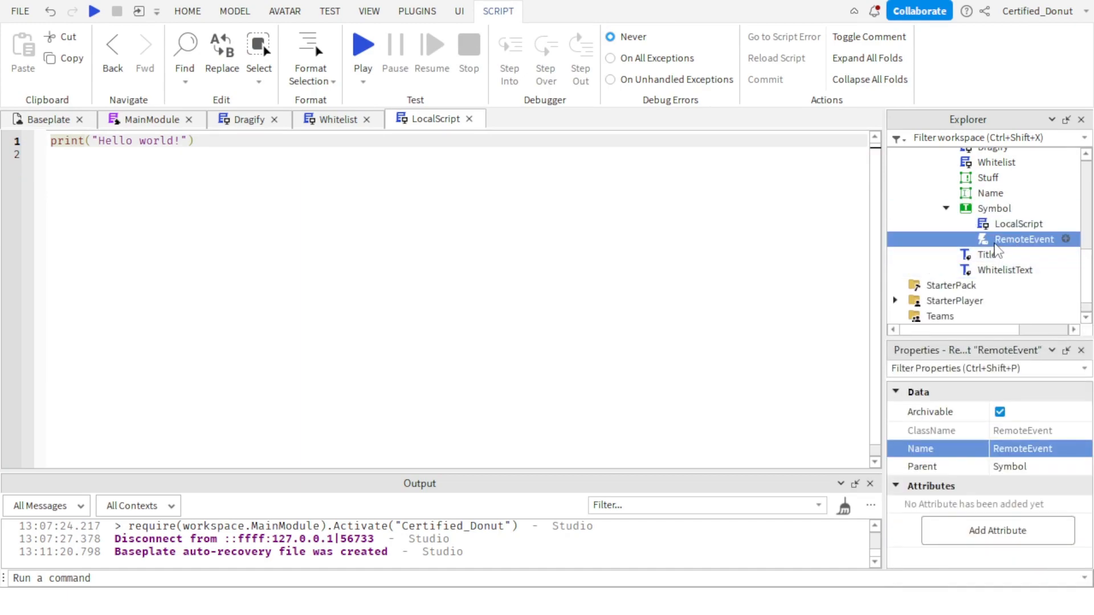
pyautogui.press('Delete')
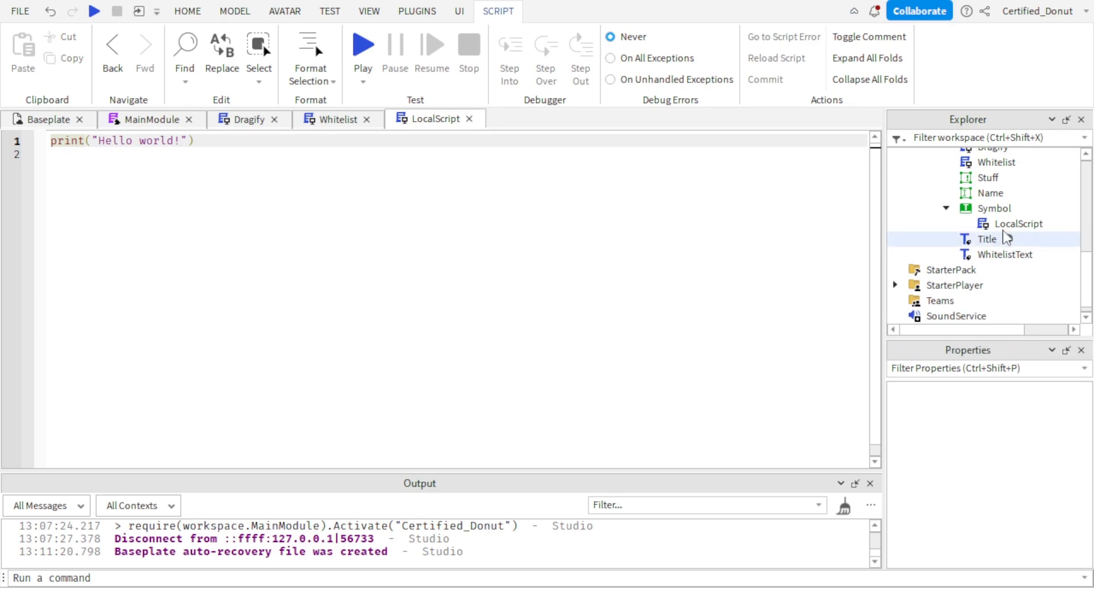
# Replace the default print line in Symbol's LocalScript with local Mainframe = script.Parent.Parent.
pyautogui.click(1005, 226)
pyautogui.scroll(5, 992, 234)
pyautogui.scroll(-4, 989, 228)
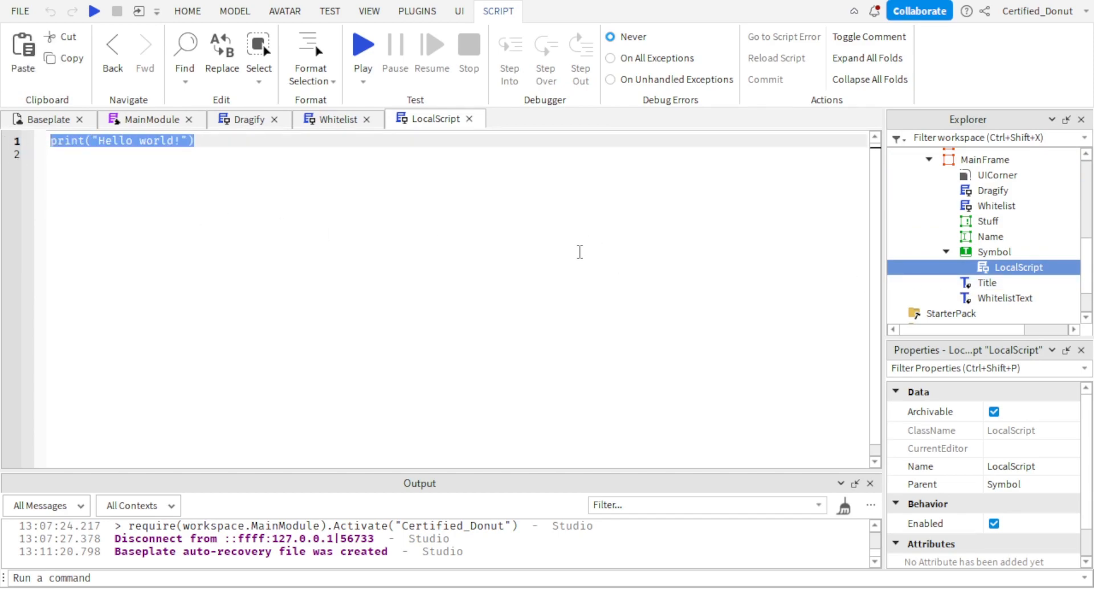
pyautogui.press('BackSpace')
pyautogui.write('local')
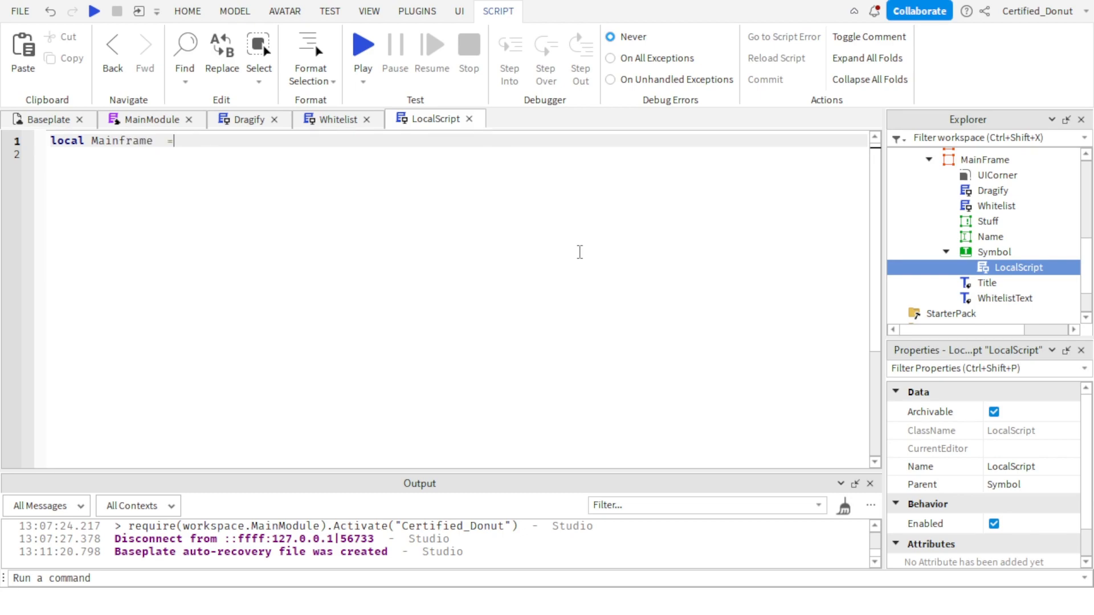
pyautogui.write('Mainframe = script.Parent')
pyautogui.press('Return')
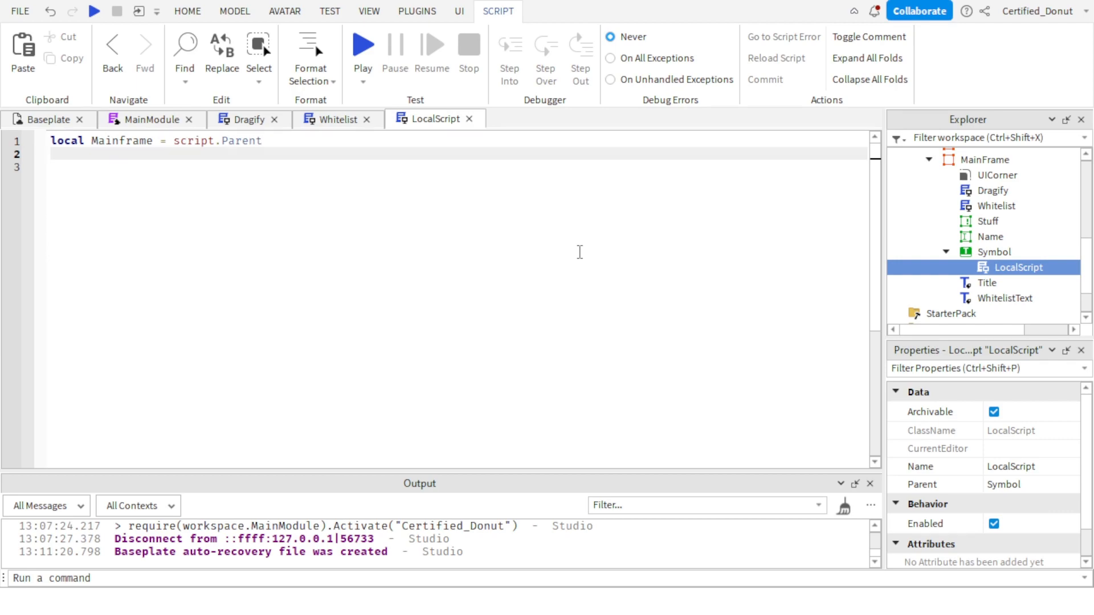
pyautogui.press('BackSpace')
pyautogui.press('Return')
# Declare local button = script.Parent on the script's second line, followed by a few blank lines.
pyautogui.write('local button = script.Parent')
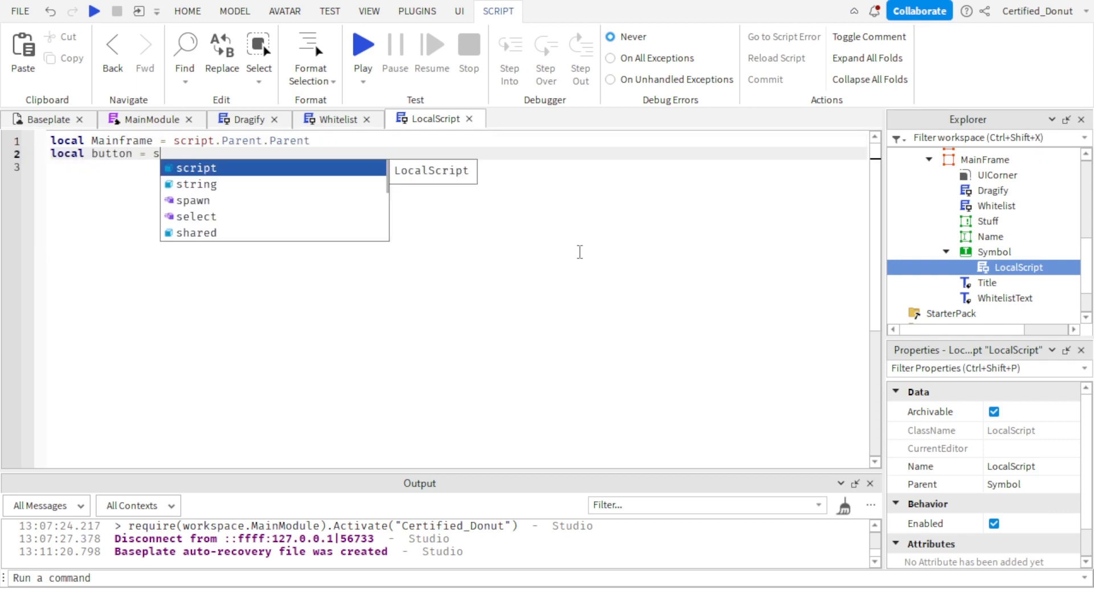
pyautogui.press('Return')
pyautogui.press('Return')
pyautogui.press('Return')
pyautogui.press('Return')
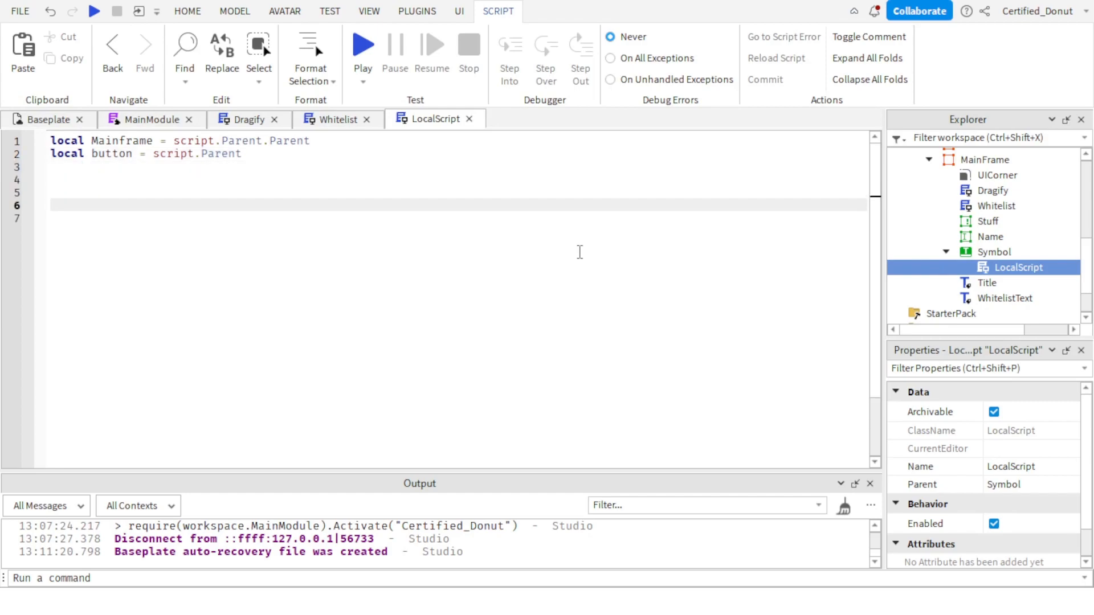
# Connect an empty function to the button's event with button.Activated:Connect(function() on line 6, closed by end).
pyautogui.write('button.ac')
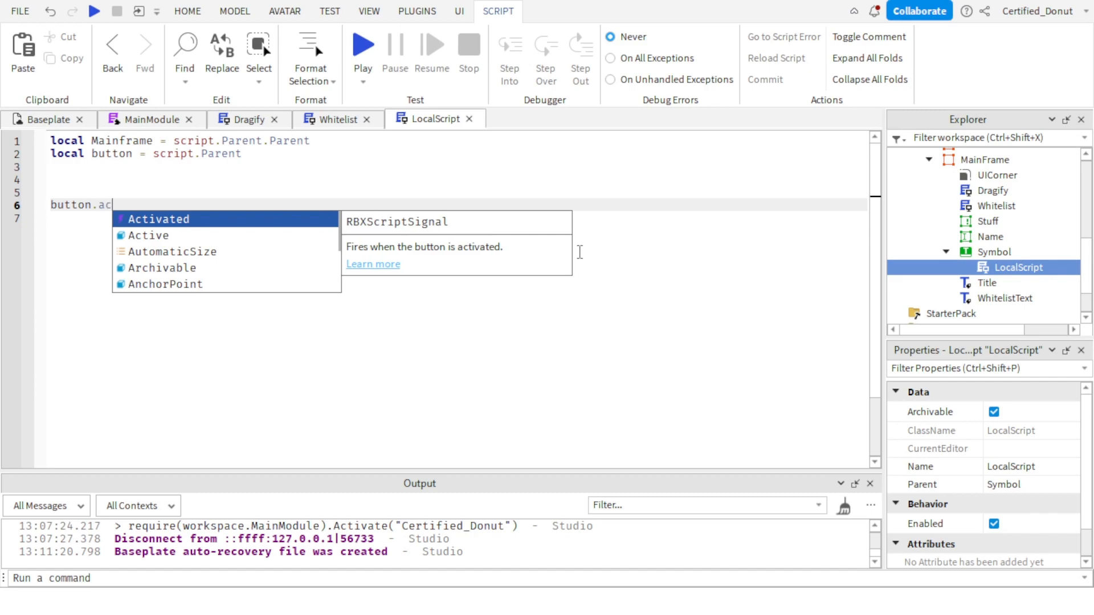
pyautogui.press('Tab')
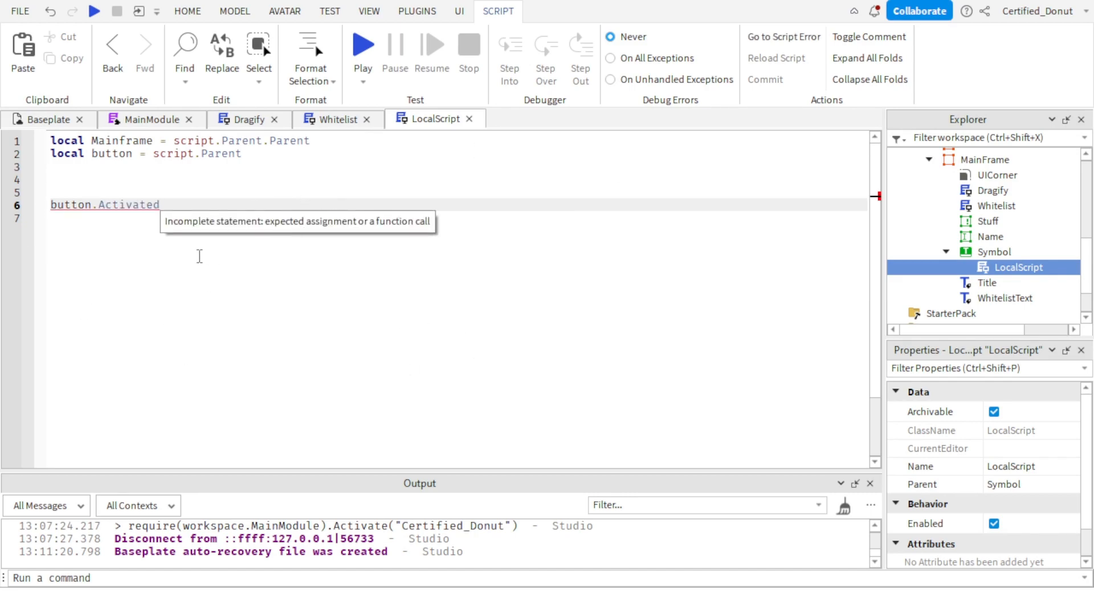
pyautogui.click(49, 119)
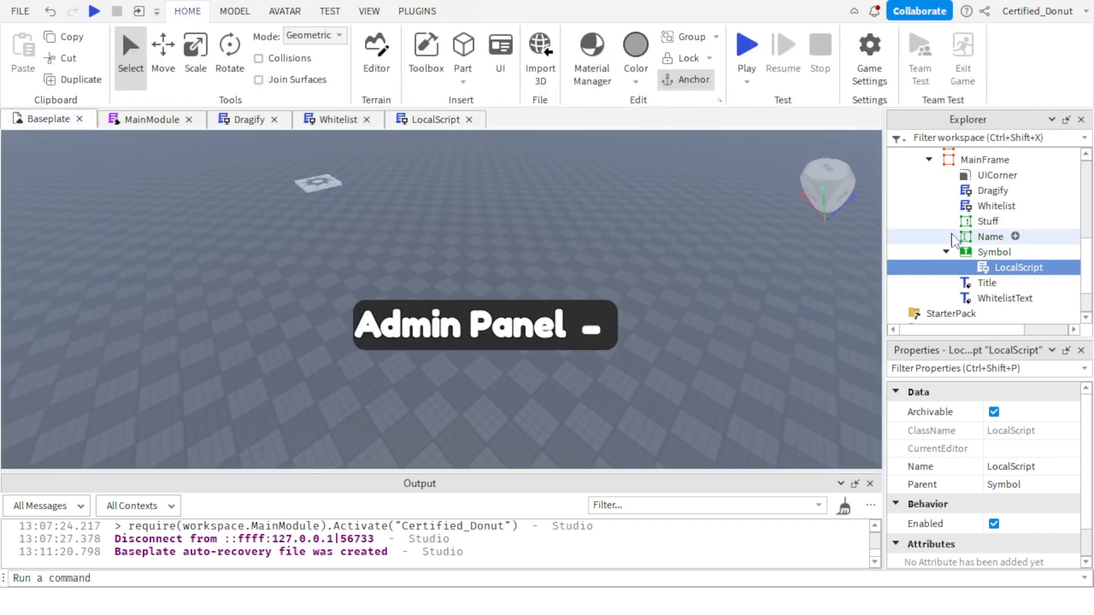
pyautogui.click(988, 221)
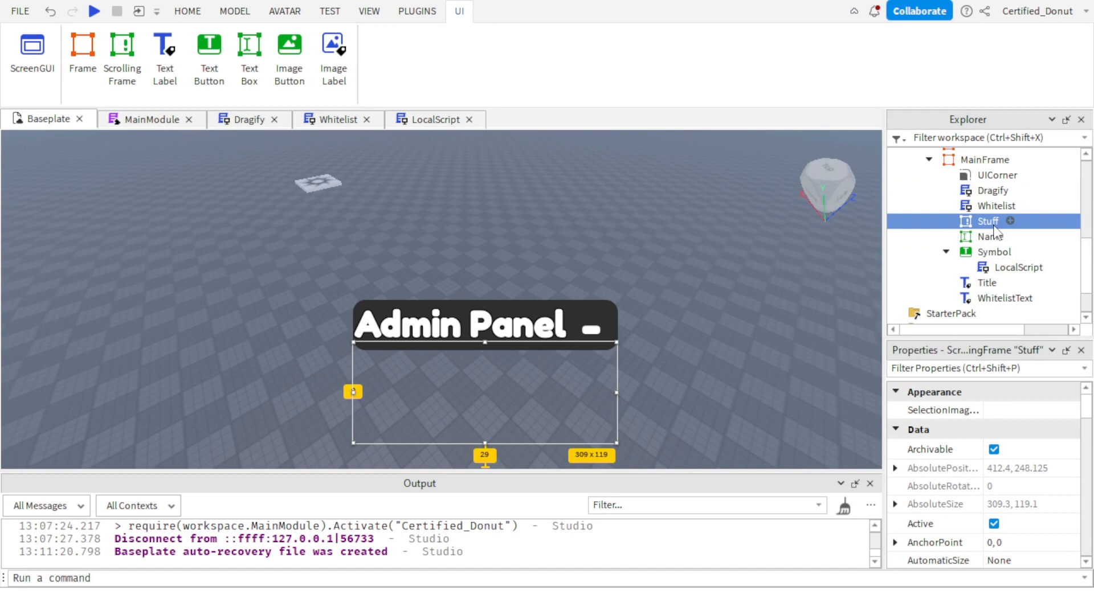
pyautogui.doubleClick(1018, 267)
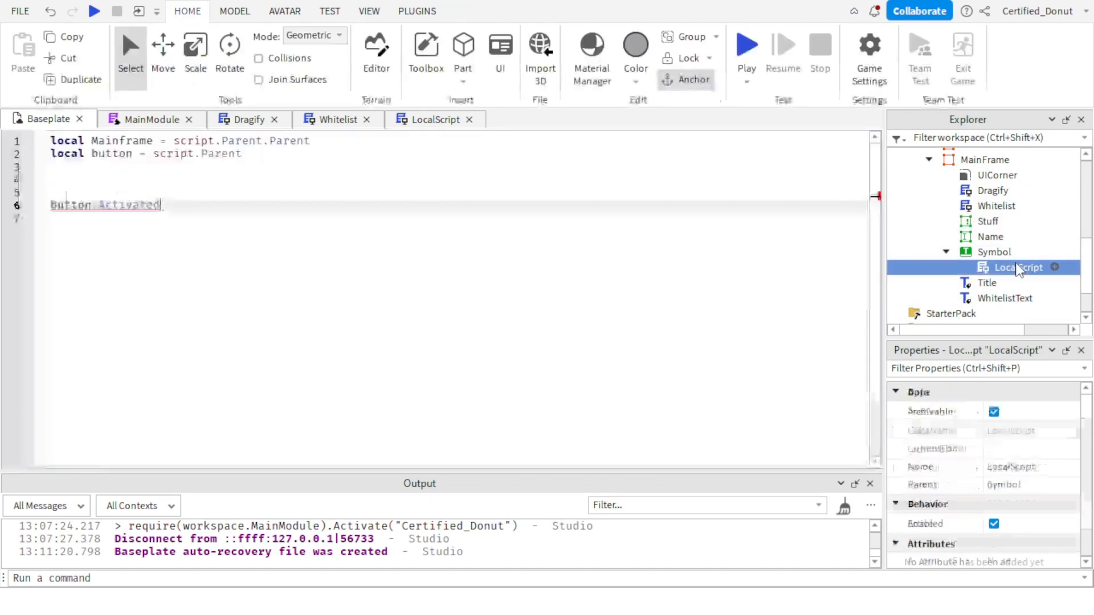
pyautogui.tripleClick(182, 211)
pyautogui.doubleClick(183, 208)
pyautogui.tripleClick(190, 210)
pyautogui.click(196, 209)
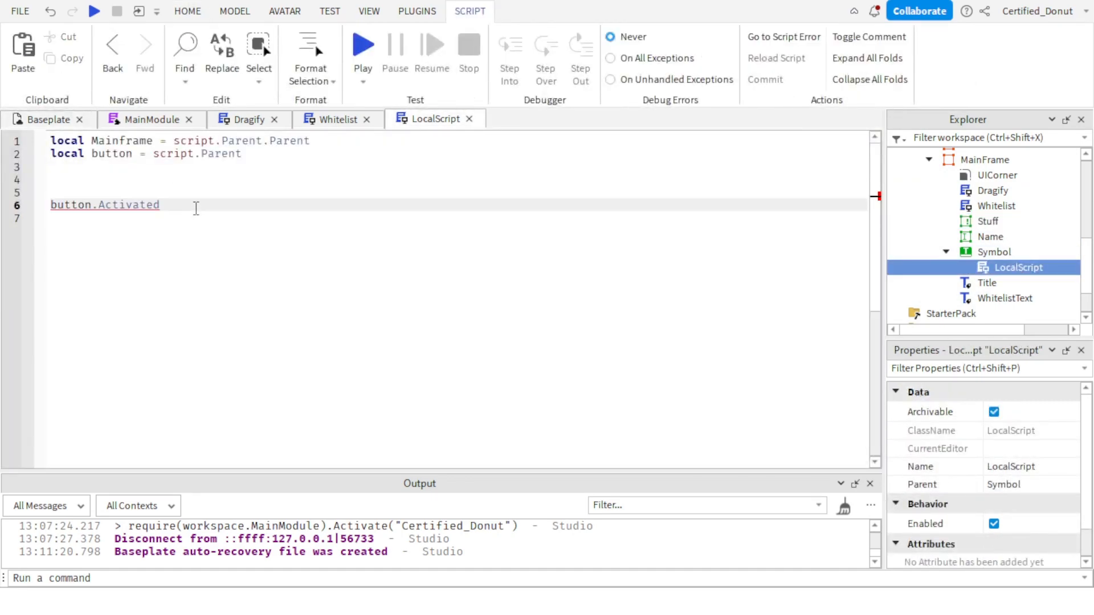
pyautogui.write(':')
pyautogui.press('Tab')
pyautogui.write('function(')
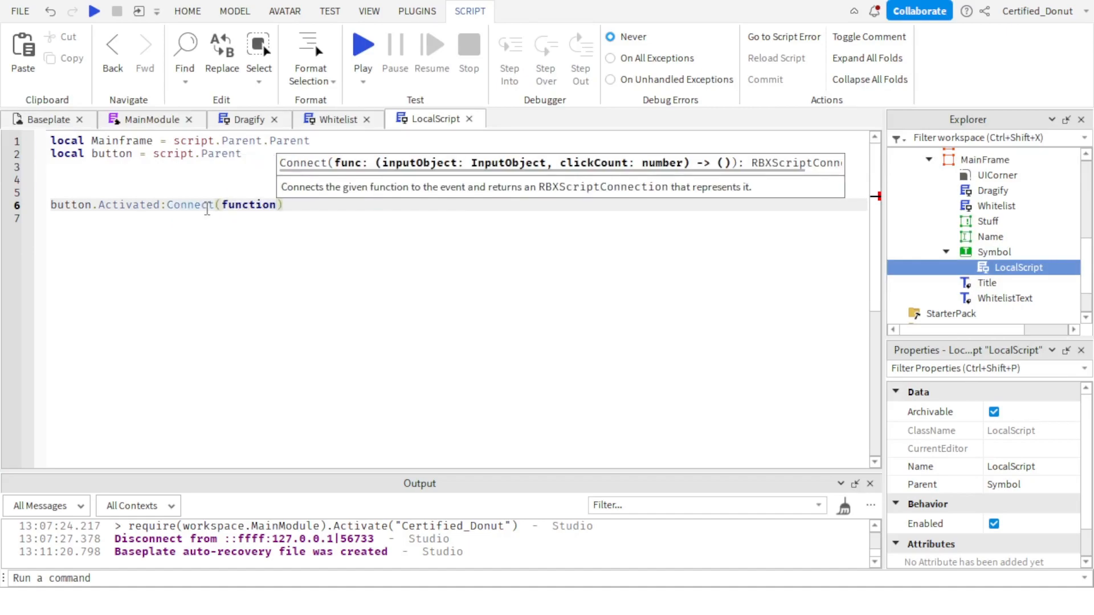
pyautogui.write(')')
pyautogui.press('Return')
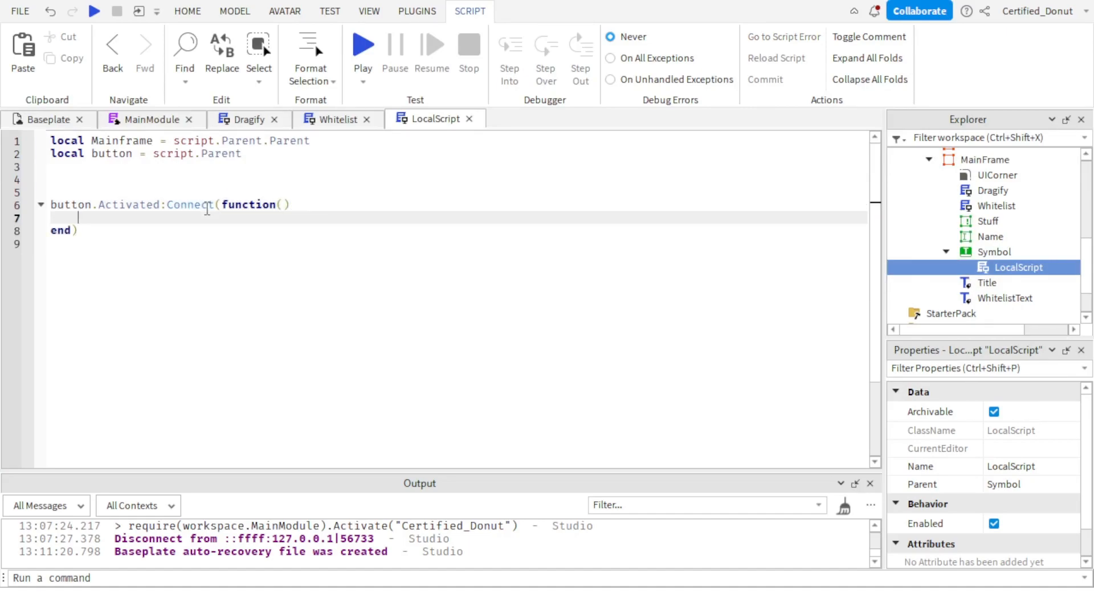
# Hide the main frame inside the Activated function with Mainframe.Visible = false and start a new line below it.
pyautogui.scroll(1, 998, 254)
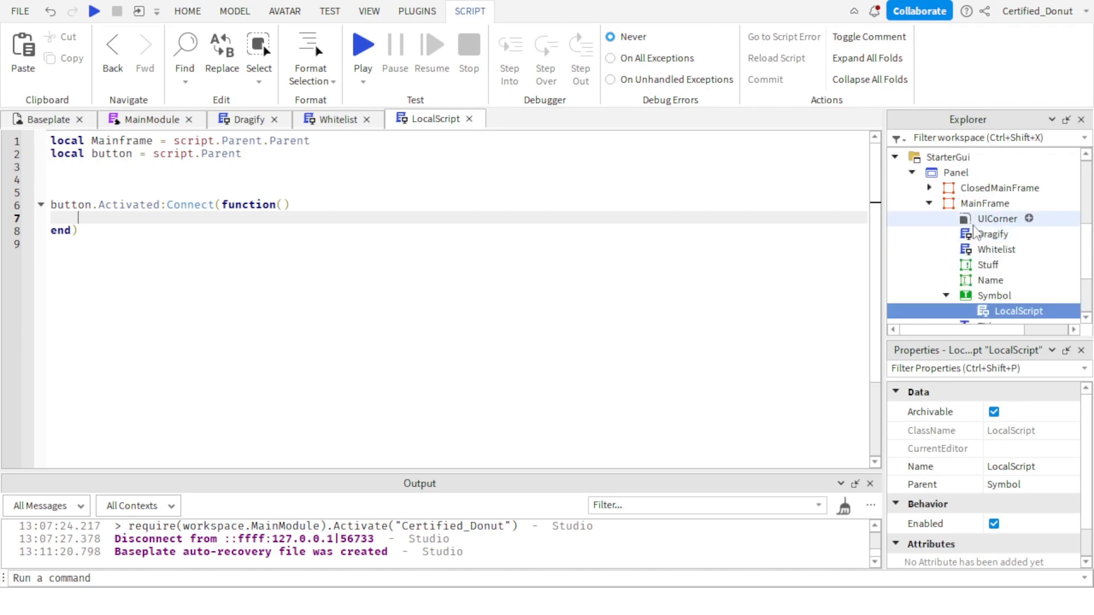
pyautogui.write('Mainframe')
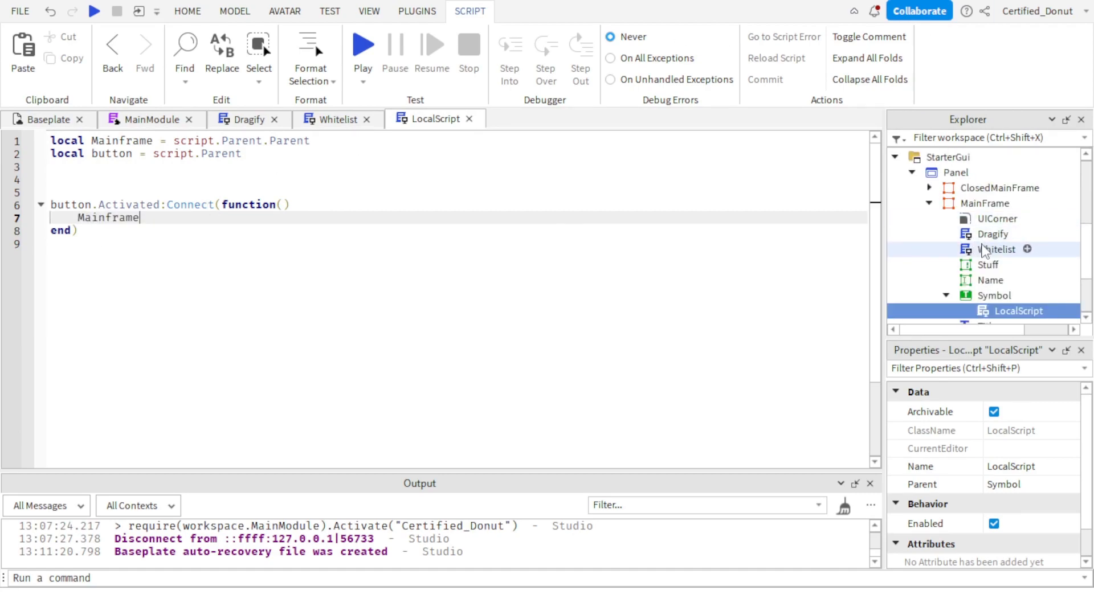
pyautogui.write('.Visible = FALS')
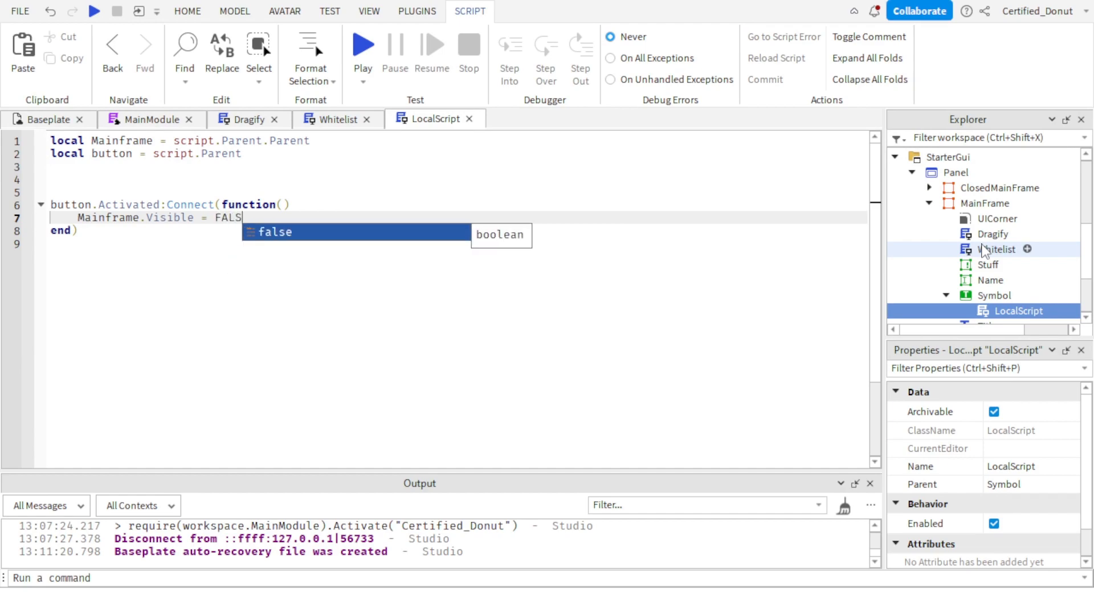
pyautogui.press('Tab')
pyautogui.press('Return')
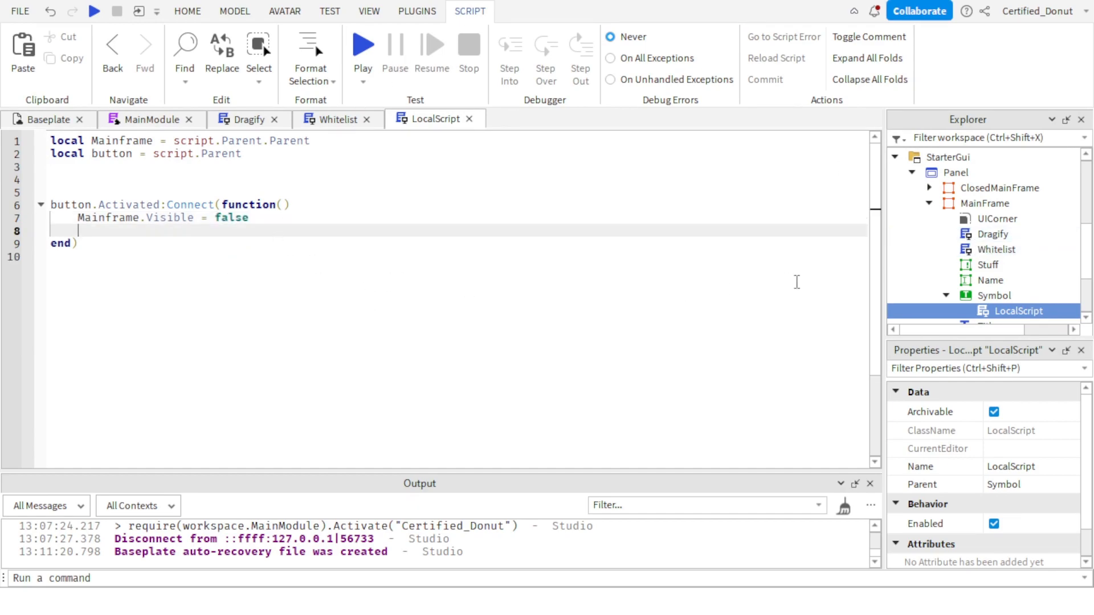
# Add the line Mainframe.Parent.ClosedMainFrame.Visible = true below Mainframe.Visible = false in the Activated function.
pyautogui.write('Mai')
pyautogui.press('Tab')
pyautogui.write('.P')
pyautogui.press('Tab')
pyautogui.write('.Clo')
pyautogui.press('Tab')
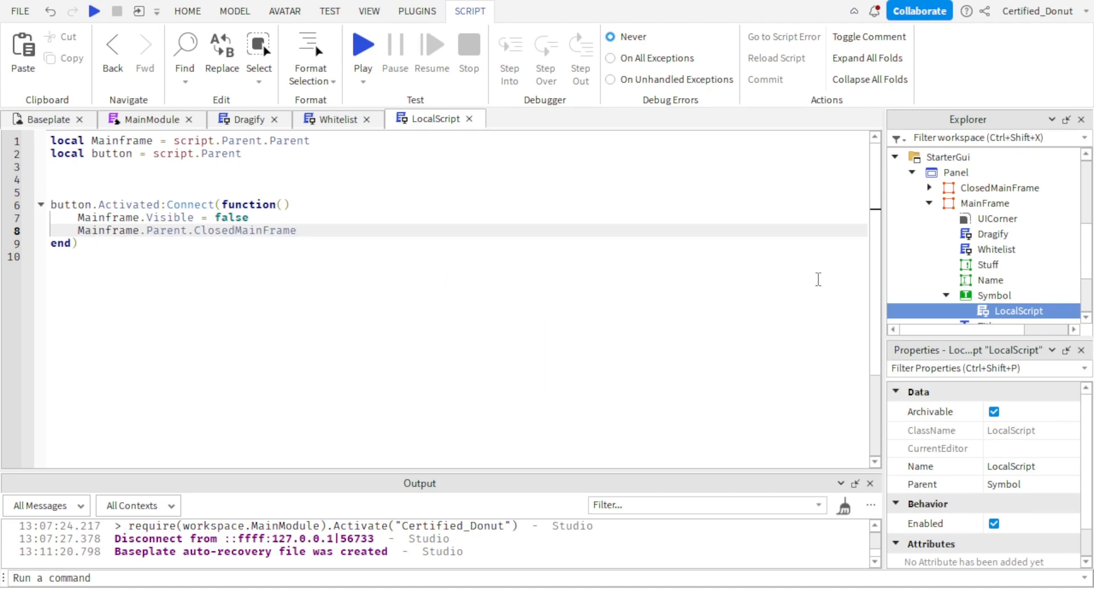
pyautogui.write('.Vis')
pyautogui.press('Tab')
pyautogui.write('= t')
pyautogui.press('Tab')
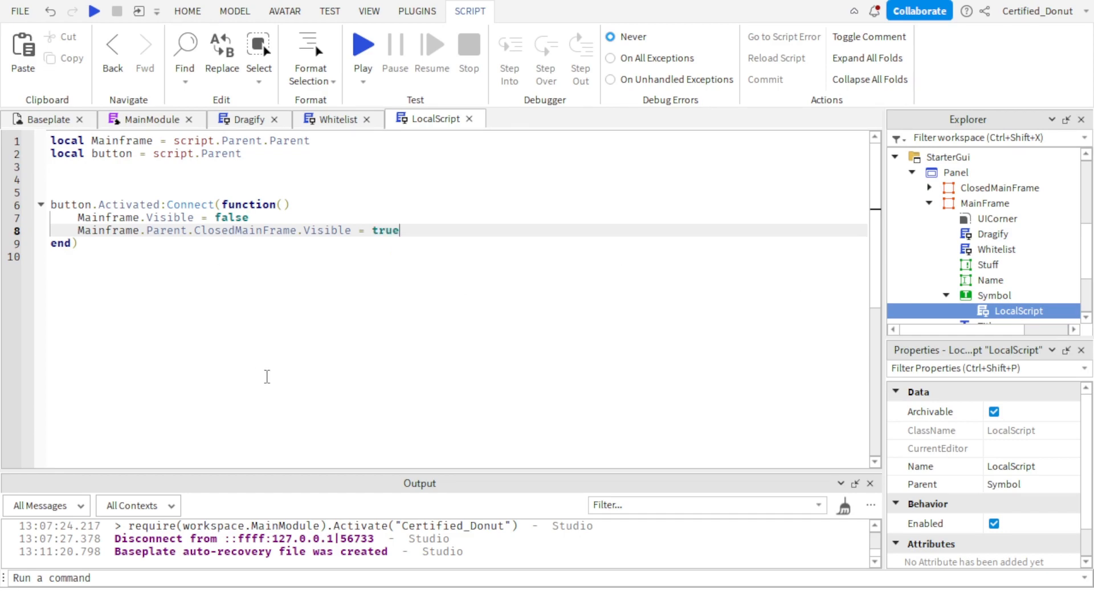
# Place a duplicate of MainFrame's Symbol LocalScript under ClosedMainFrame's Symbol and open it for editing.
pyautogui.moveTo(266, 377); pyautogui.dragTo(2, 82)
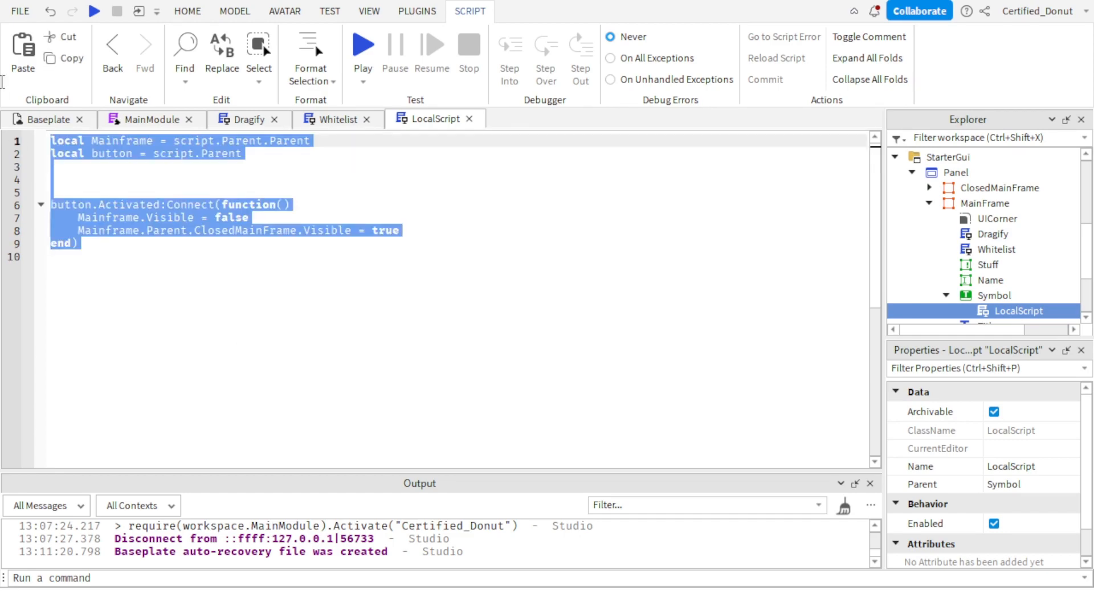
pyautogui.click(470, 119)
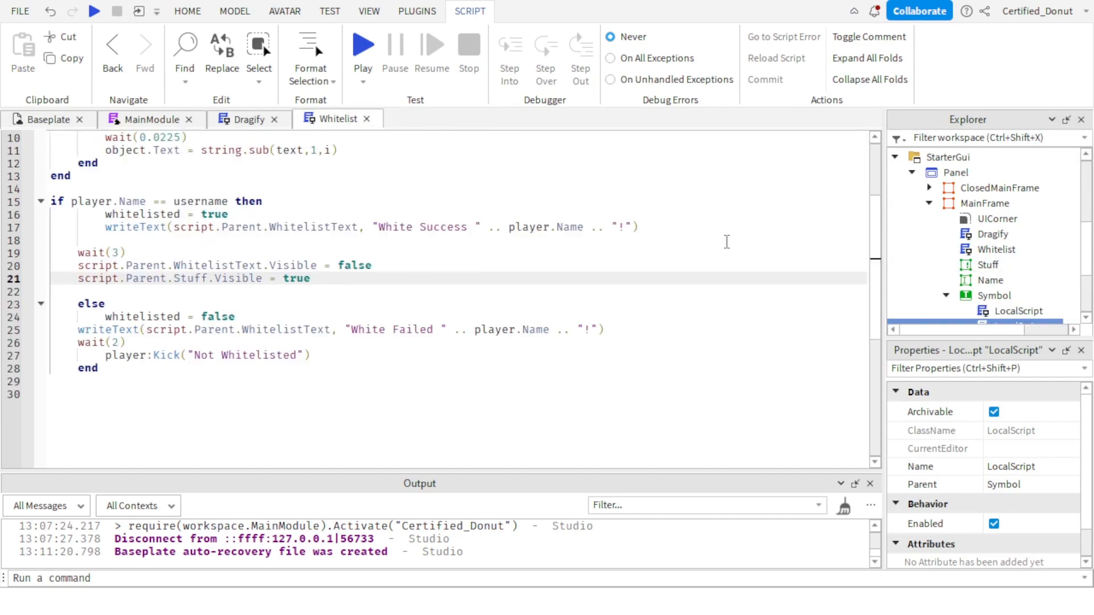
pyautogui.click(49, 119)
pyautogui.scroll(-1, 991, 257)
pyautogui.moveTo(1020, 284); pyautogui.dragTo(997, 256)
pyautogui.doubleClick(997, 252)
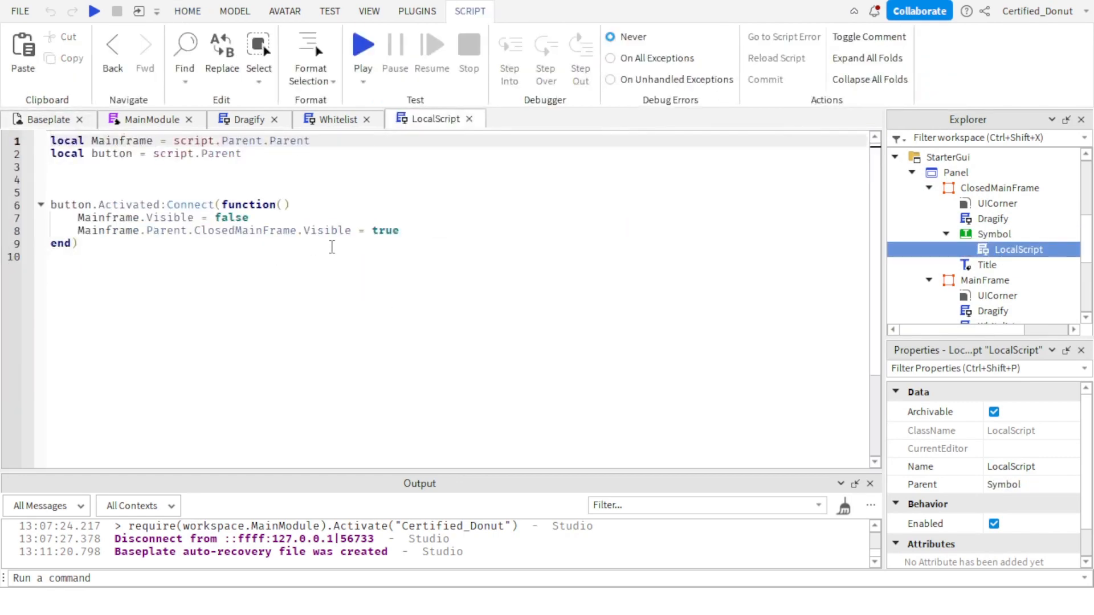
# Set Mainframe.Visible to true and Mainframe.Parent.ClosedMainFrame.Visible to false in ClosedMainFrame's Symbol script.
pyautogui.click(424, 233)
pyautogui.press('BackSpace')
pyautogui.press('BackSpace')
pyautogui.press('BackSpace')
pyautogui.press('BackSpace')
pyautogui.write('fa')
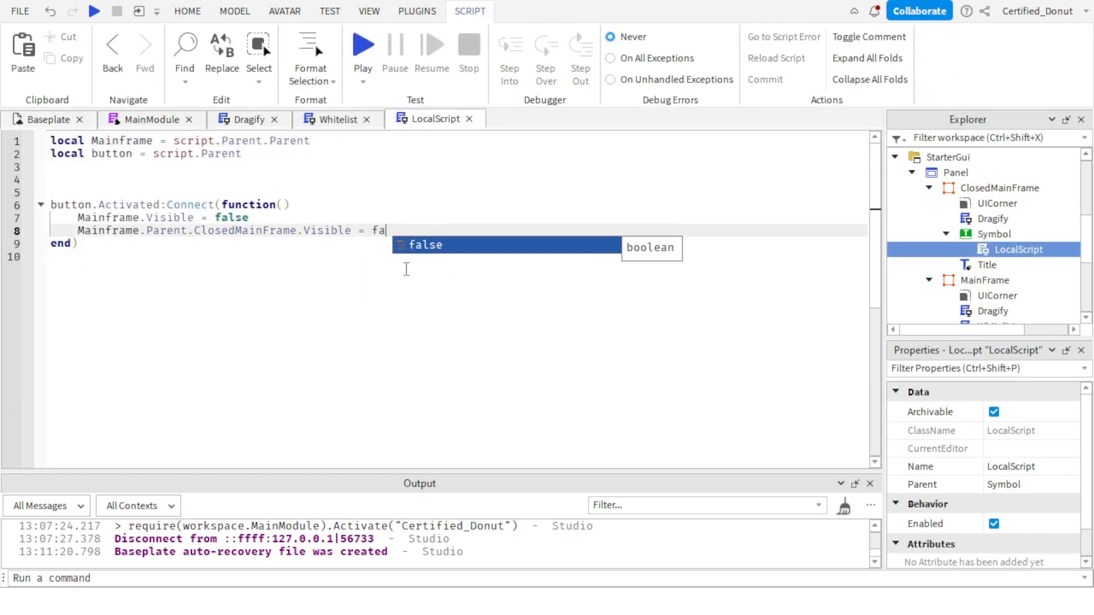
pyautogui.press('Tab')
pyautogui.click(248, 219)
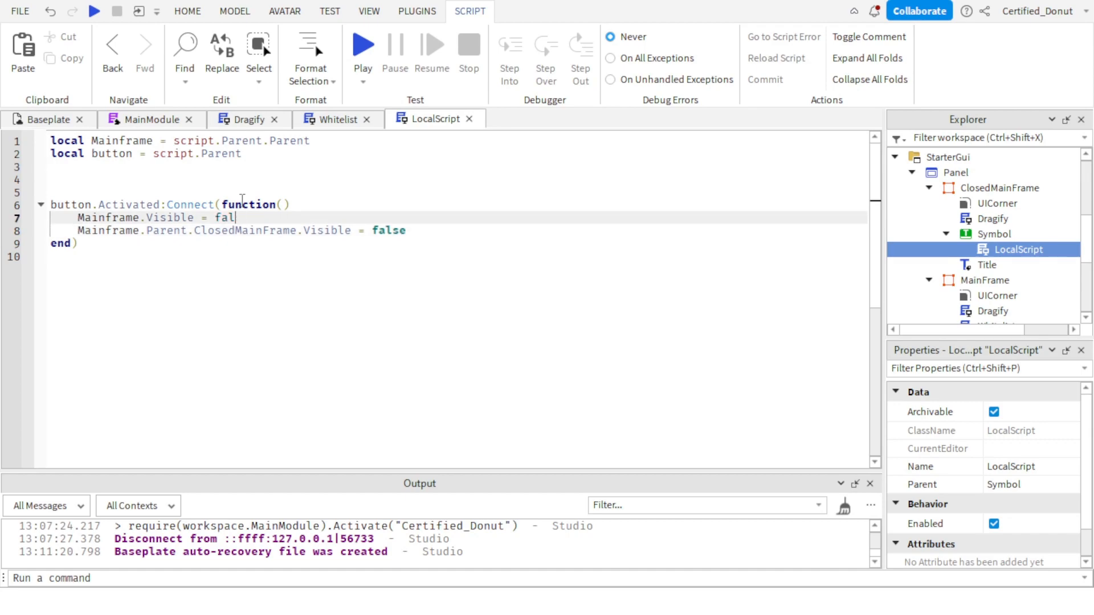
pyautogui.write('tr')
pyautogui.press('Tab')
# In the Baseplate view, make ClosedMainFrame invisible and MainFrame visible through their Visible properties.
pyautogui.click(49, 119)
pyautogui.click(929, 187)
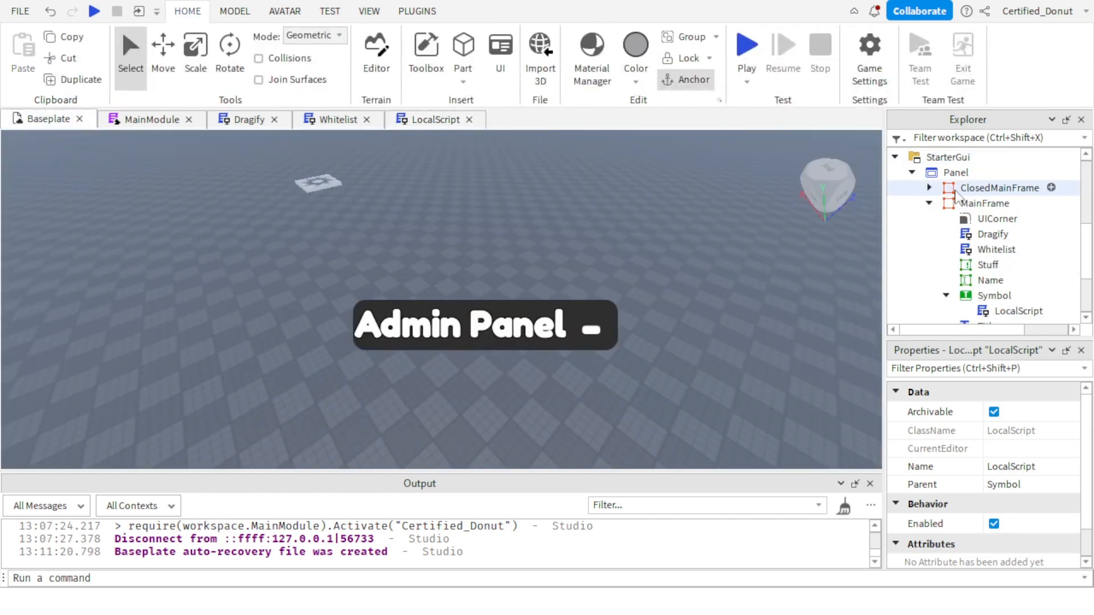
pyautogui.click(957, 193)
pyautogui.click(930, 203)
pyautogui.scroll(-2, 1028, 515)
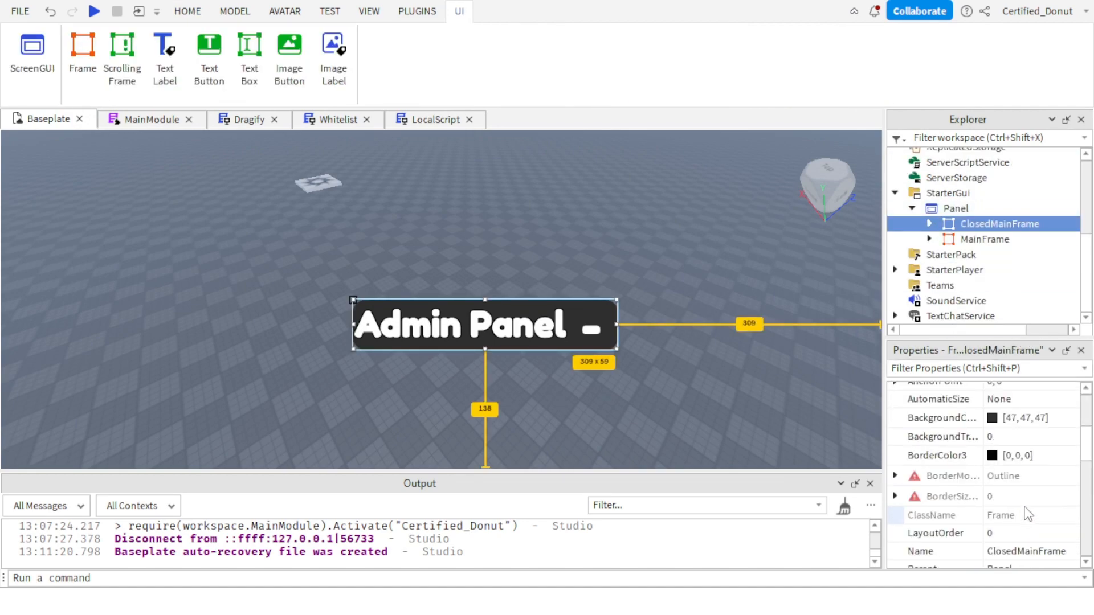
pyautogui.scroll(-5, 1028, 515)
pyautogui.click(993, 463)
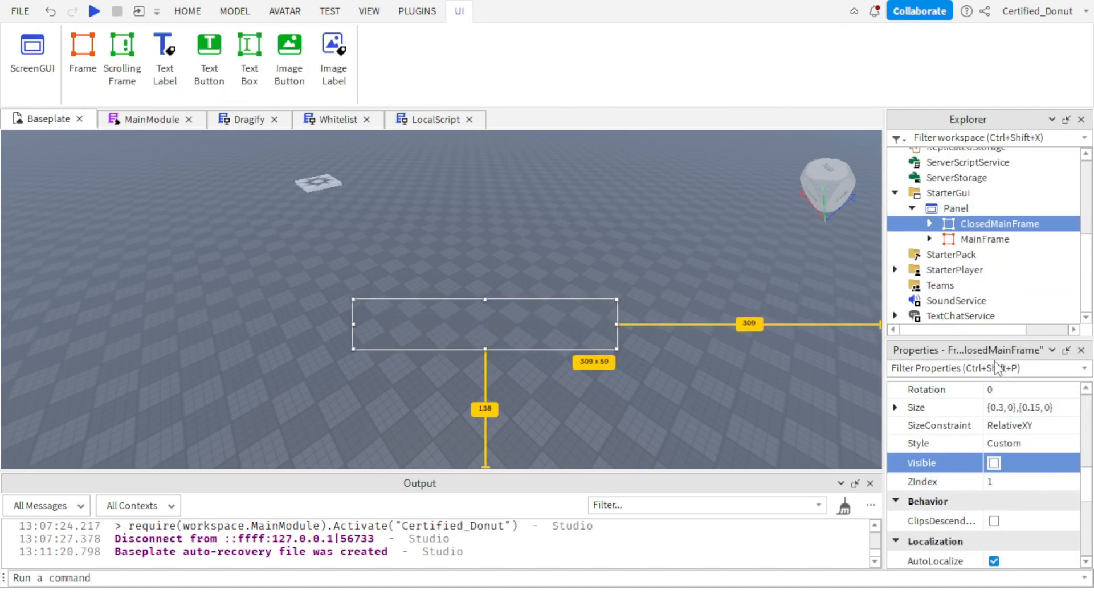
pyautogui.click(984, 239)
pyautogui.click(995, 463)
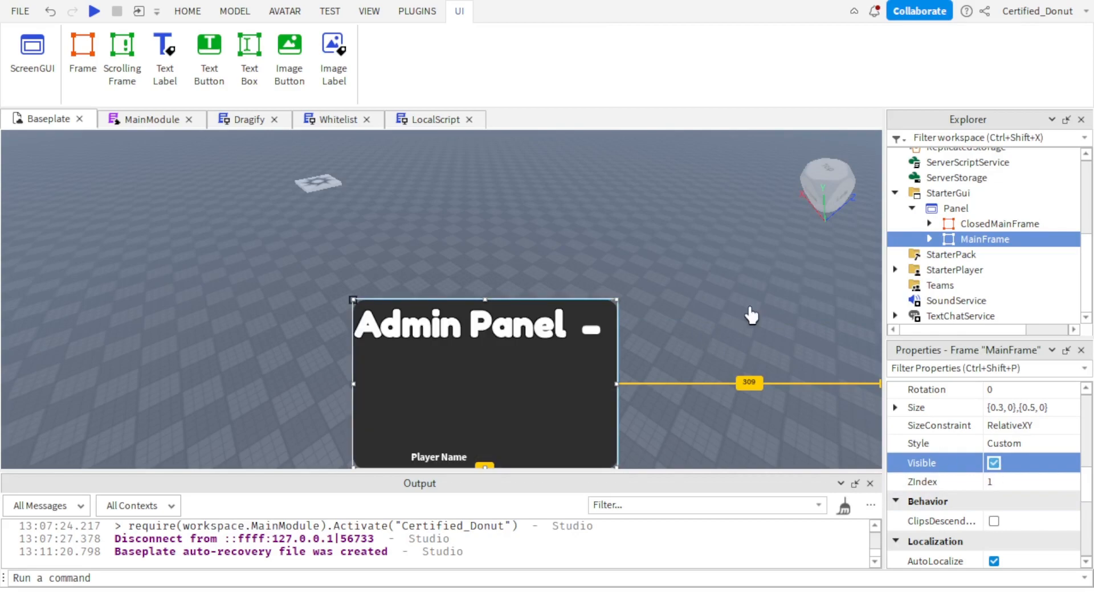
# Move Panel out of StarterGui and into MainModule in the Workspace.
pyautogui.click(749, 310)
pyautogui.moveTo(748, 311); pyautogui.dragTo(700, 299, button='right')
pyautogui.click(912, 208)
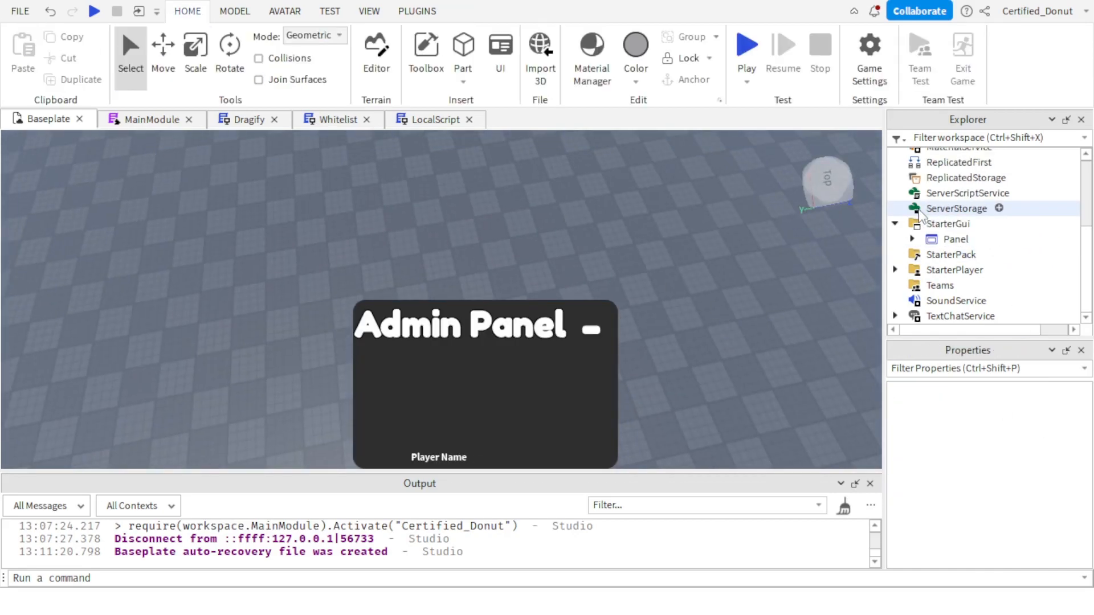
pyautogui.moveTo(947, 242); pyautogui.dragTo(959, 220)
pyautogui.scroll(3, 1023, 205)
pyautogui.click(913, 219)
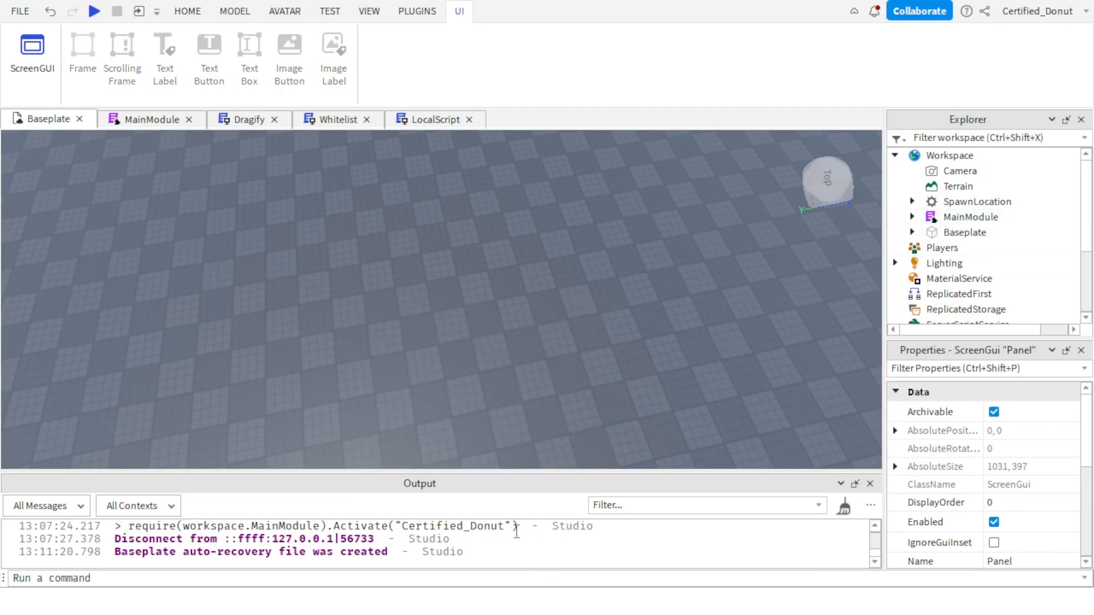
# Copy the full require(workspace.MainModule).Activate command, including the player's username, from the output log.
pyautogui.moveTo(512, 527); pyautogui.dragTo(285, 527)
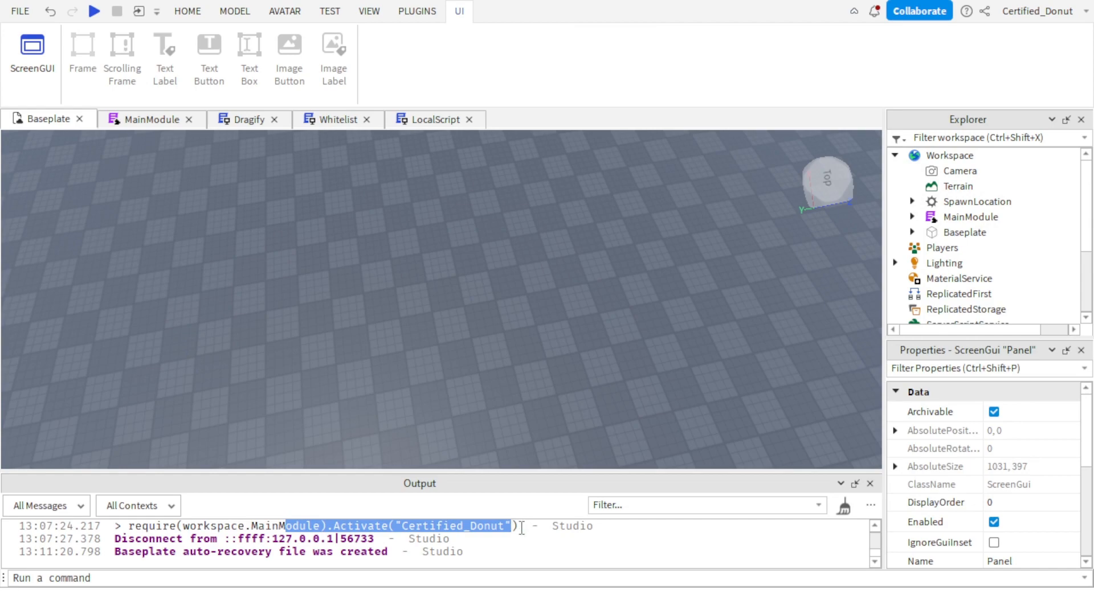
pyautogui.moveTo(520, 528); pyautogui.dragTo(129, 527)
pyautogui.hotkey('ctrl', 'c')
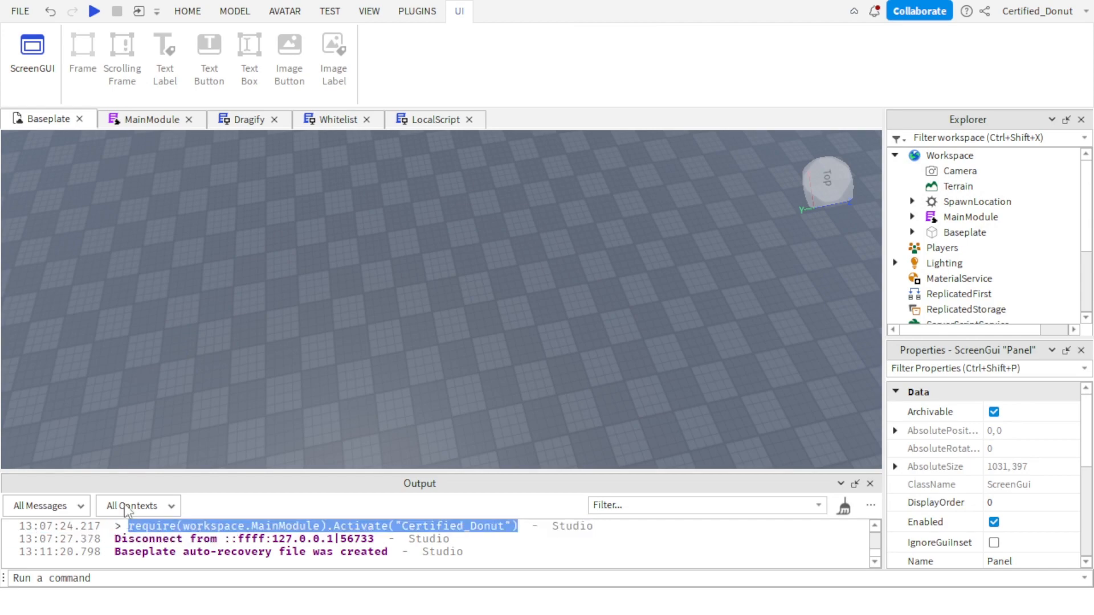
pyautogui.click(188, 12)
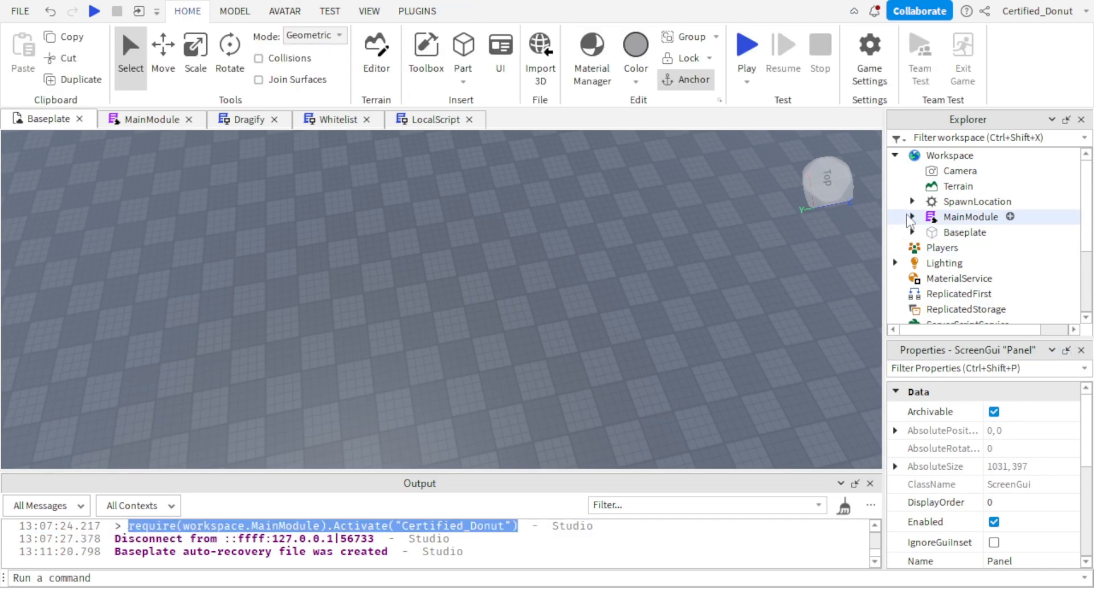
# Remove the trailing s from the username value on line 4 of MainFrame's Whitelist script inside MainModule's Panel.
pyautogui.click(912, 218)
pyautogui.click(930, 232)
pyautogui.click(946, 263)
pyautogui.scroll(-1, 972, 277)
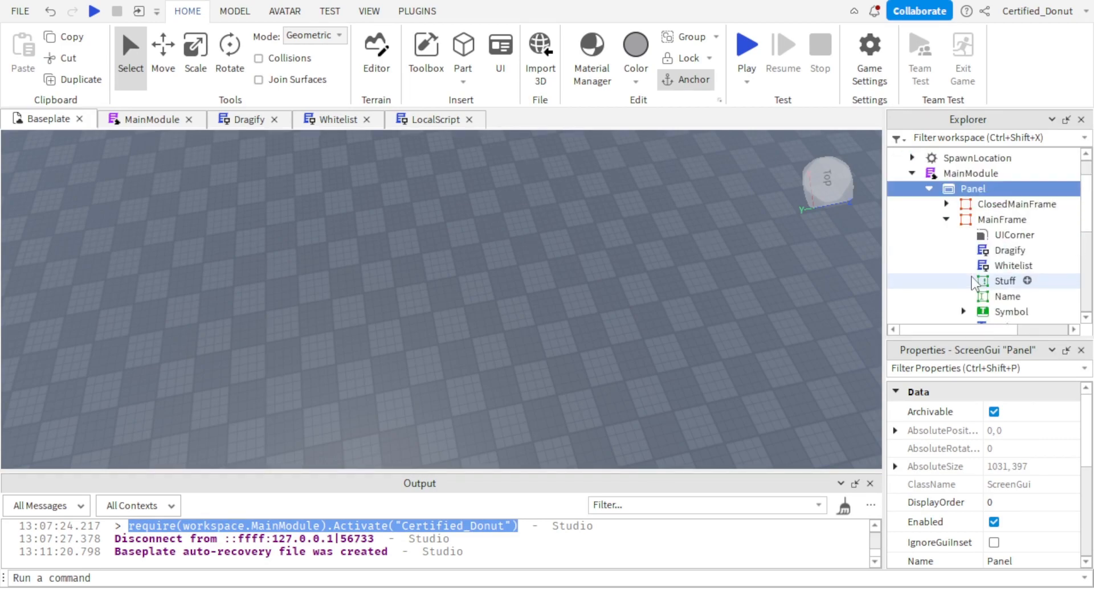
pyautogui.doubleClick(1009, 265)
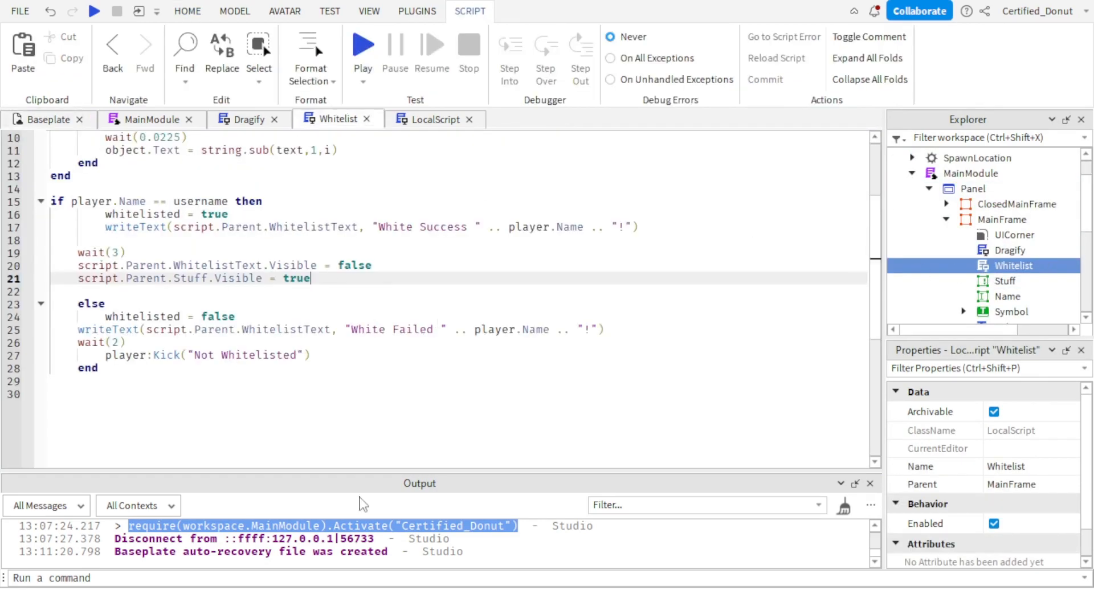
pyautogui.scroll(3, 280, 297)
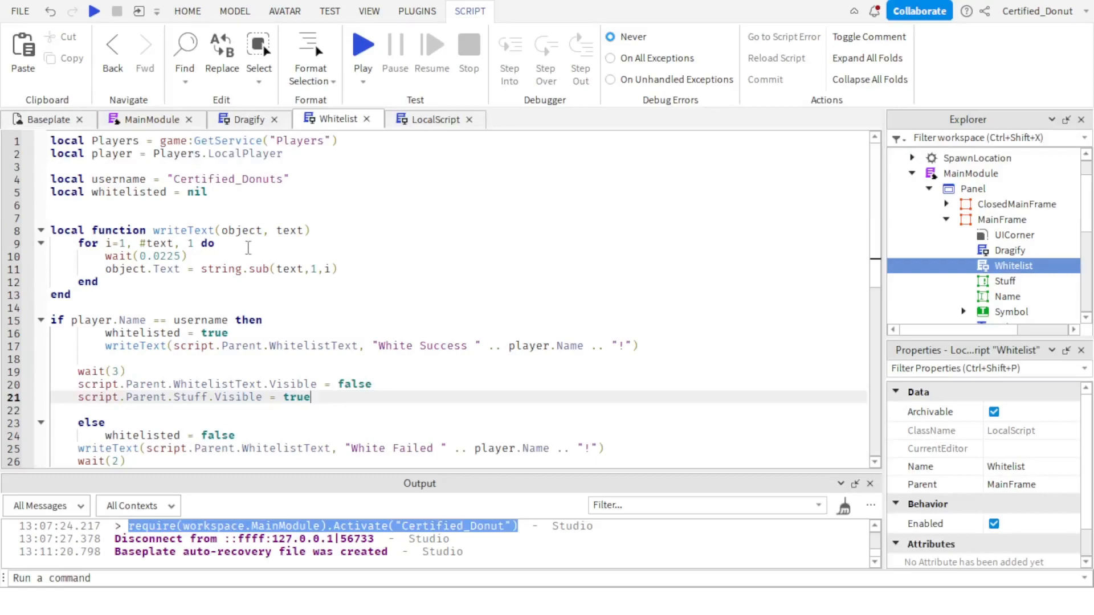
pyautogui.click(285, 181)
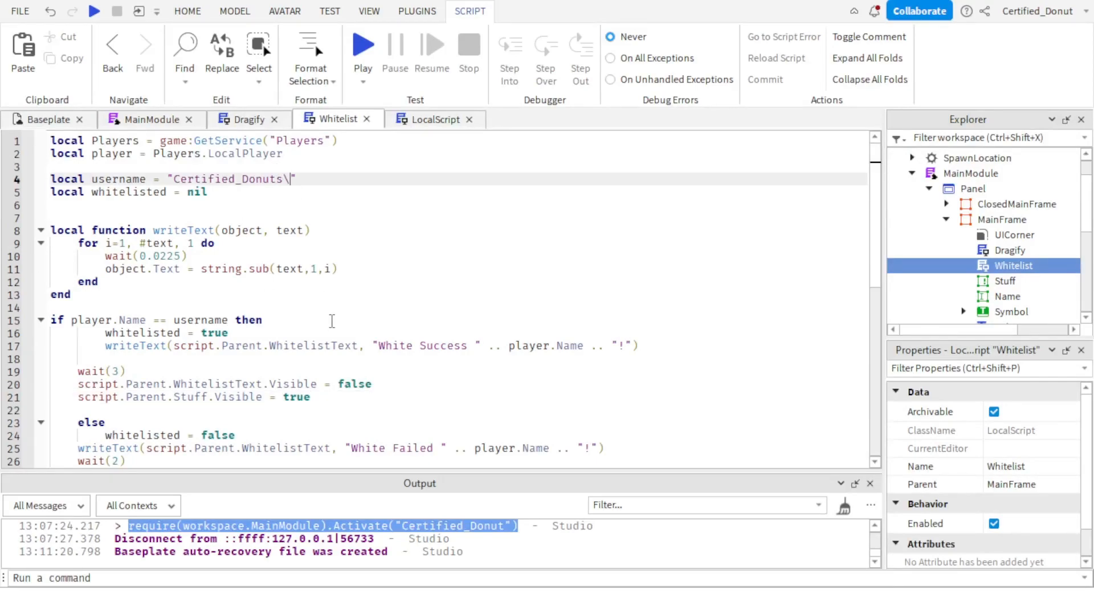
pyautogui.press('BackSpace')
# Start a play test from Baseplate and run the copied require(workspace.MainModule).Activate command for the player.
pyautogui.click(43, 120)
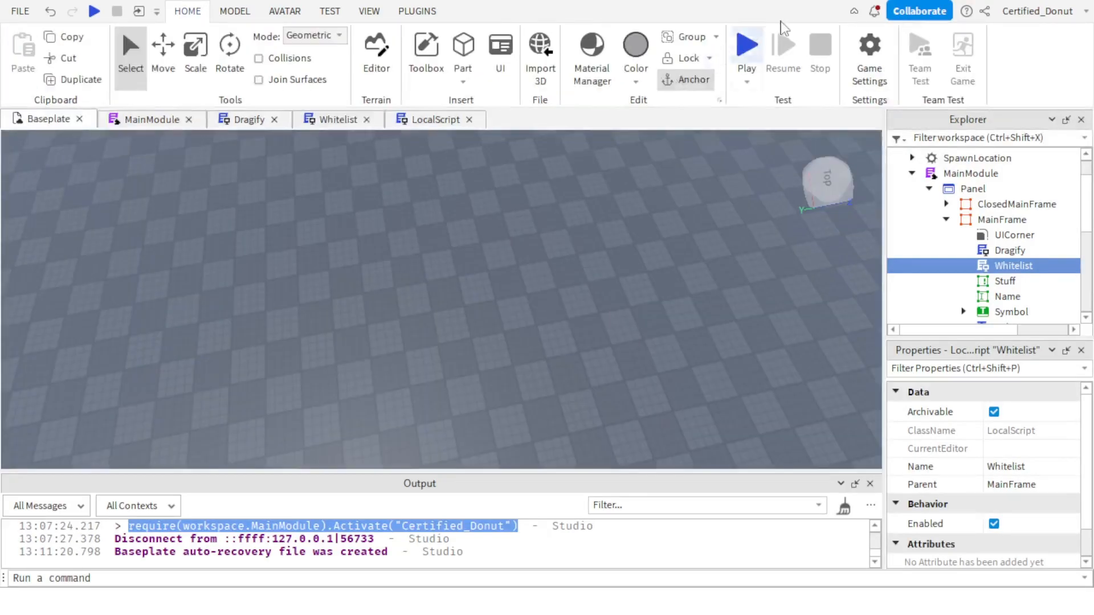
pyautogui.click(746, 50)
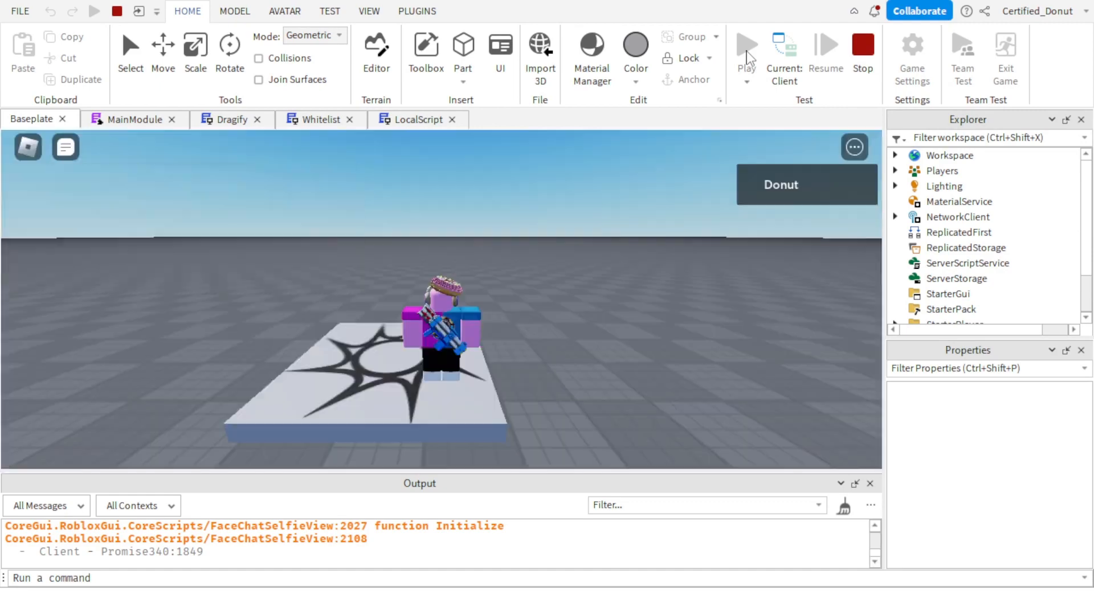
pyautogui.press('w')
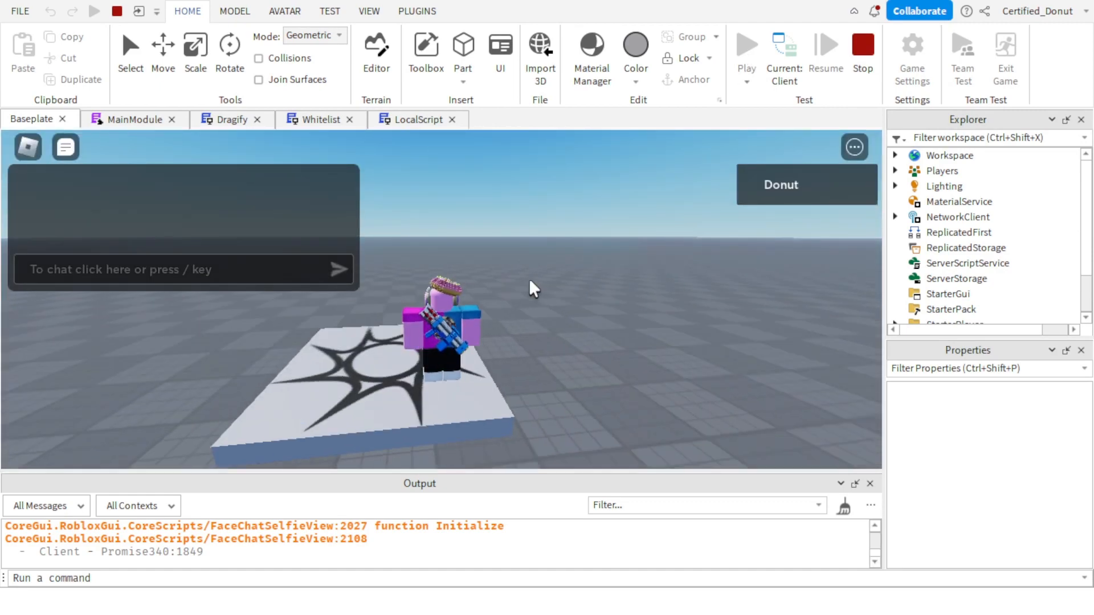
pyautogui.press('a')
pyautogui.moveTo(529, 281); pyautogui.dragTo(530, 281, button='right')
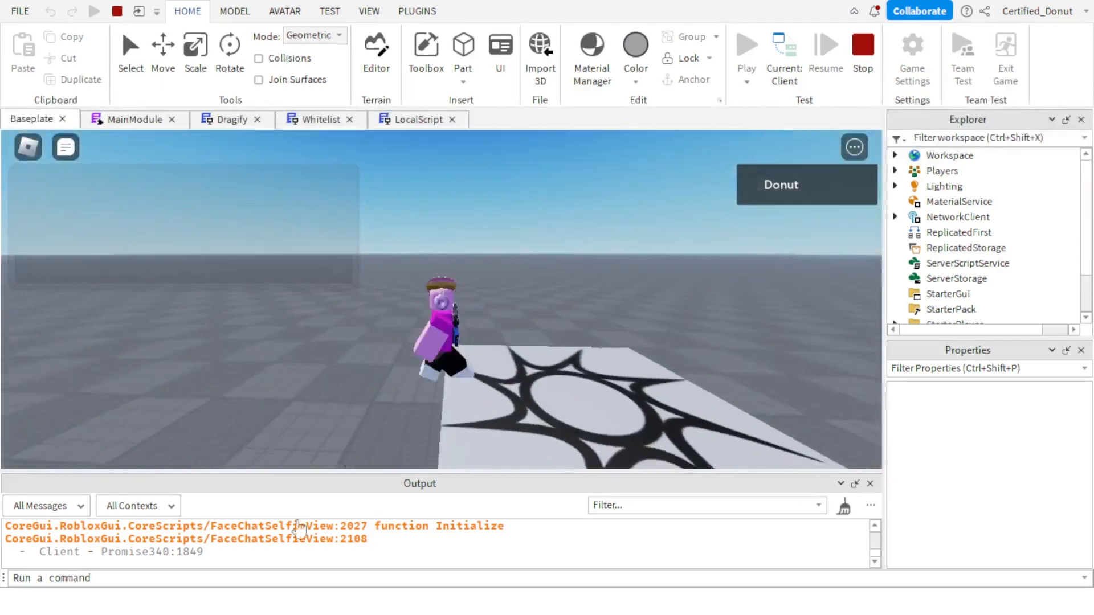
pyautogui.click(269, 578)
pyautogui.hotkey('ctrl', 'v')
pyautogui.press('Return')
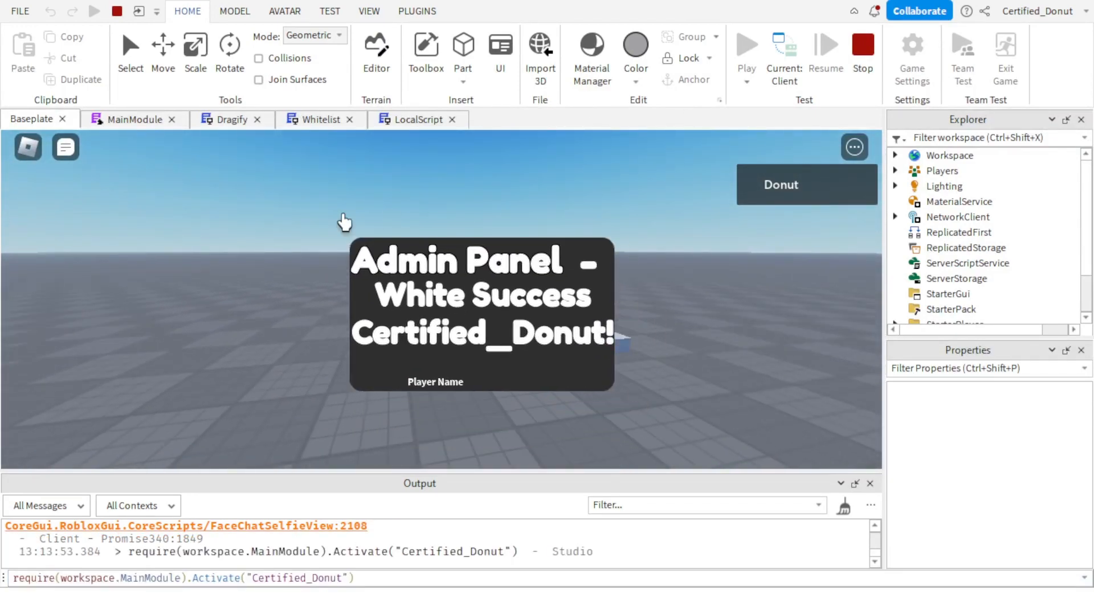
# Test the Admin Panel by moving it across the game view and collapsing it with its minus symbol.
pyautogui.moveTo(576, 366); pyautogui.dragTo(583, 252)
pyautogui.press('a')
pyautogui.press('s')
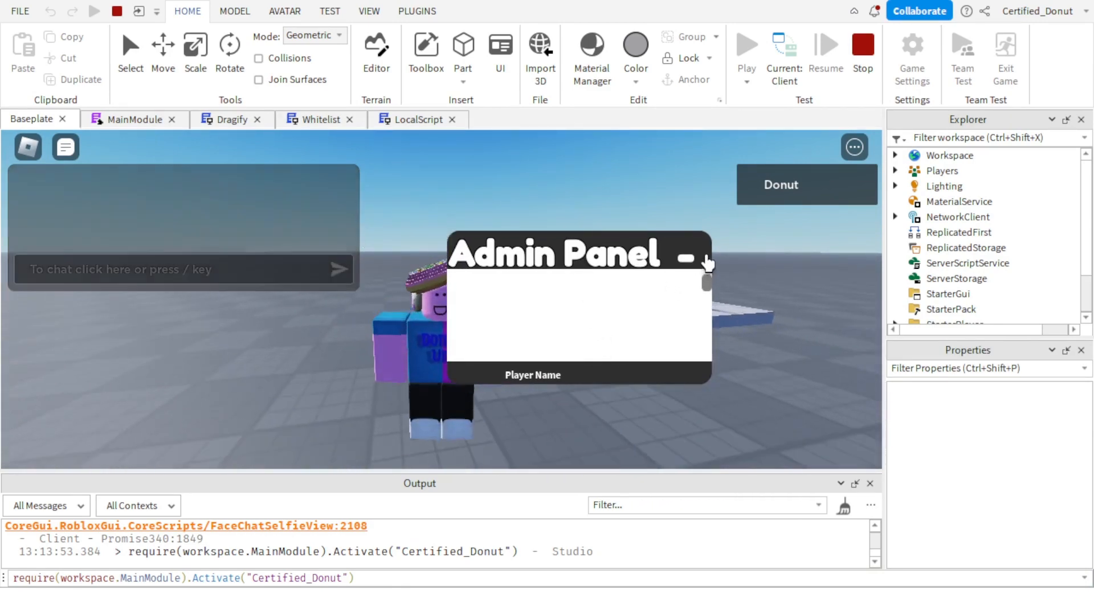
pyautogui.click(687, 258)
pyautogui.click(597, 347)
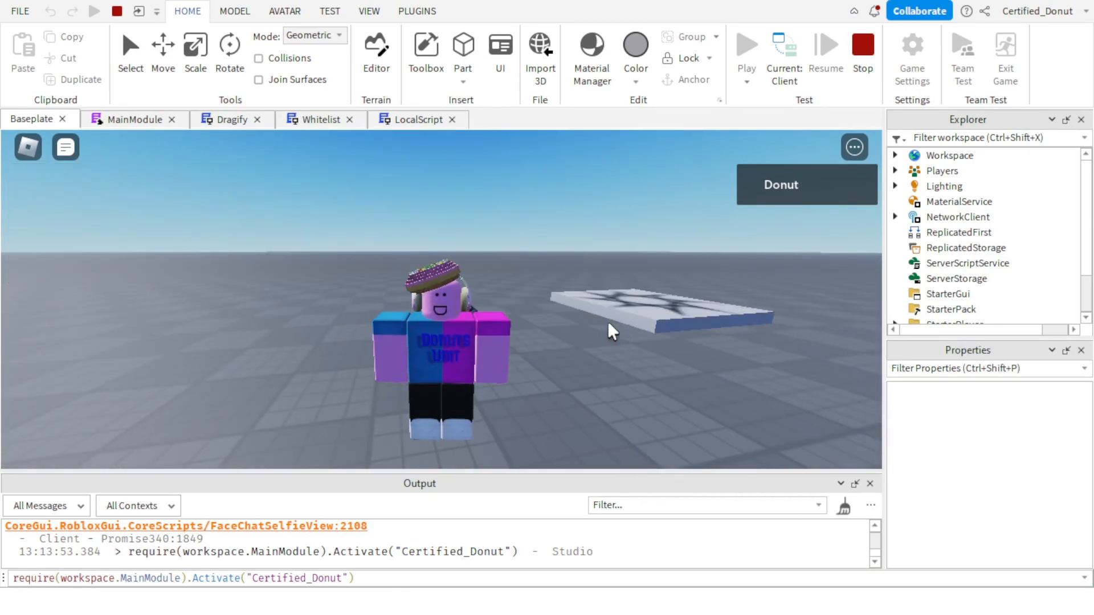
# Check the game view and the output log for the closed panel, and stop the play test.
pyautogui.press('s')
pyautogui.moveTo(647, 307); pyautogui.dragTo(621, 315, button='right')
pyautogui.scroll(-3, 622, 314)
pyautogui.scroll(-4, 621, 315)
pyautogui.scroll(1, 488, 563)
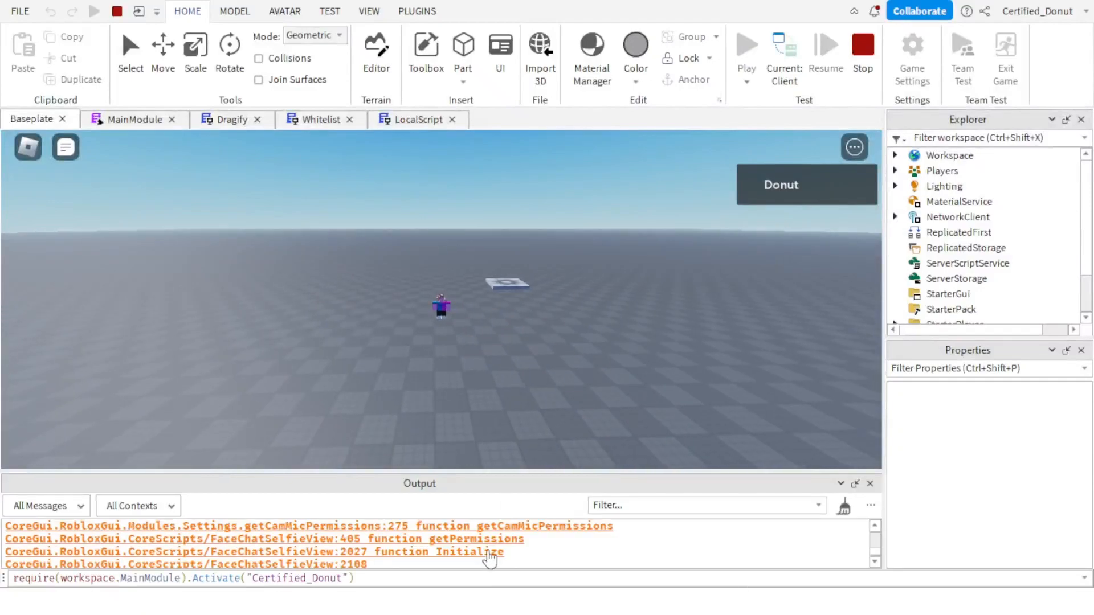
pyautogui.scroll(-1, 488, 559)
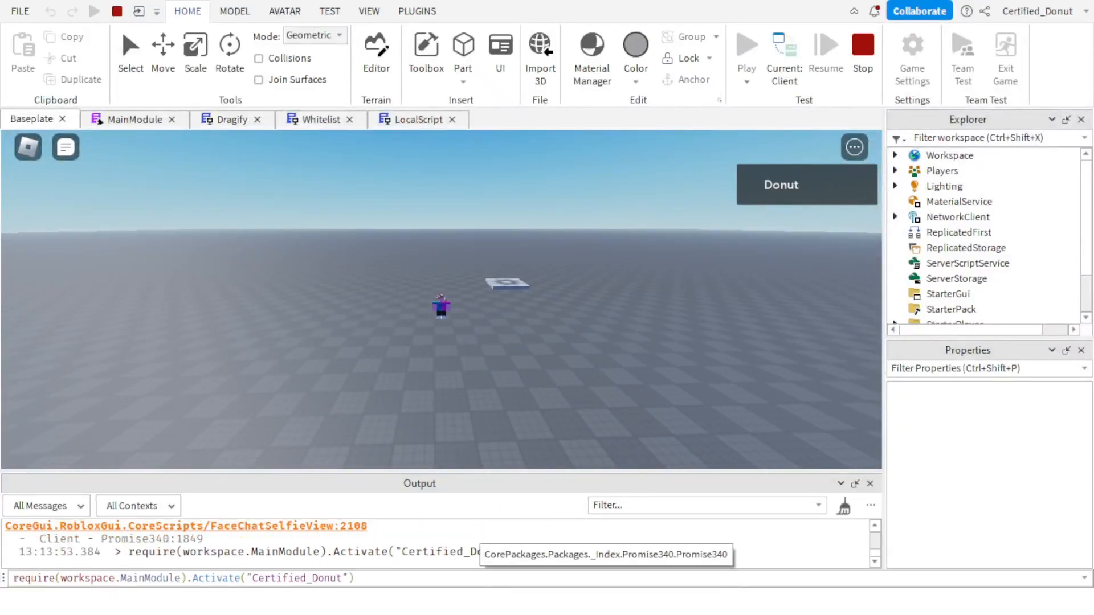
pyautogui.scroll(8, 507, 304)
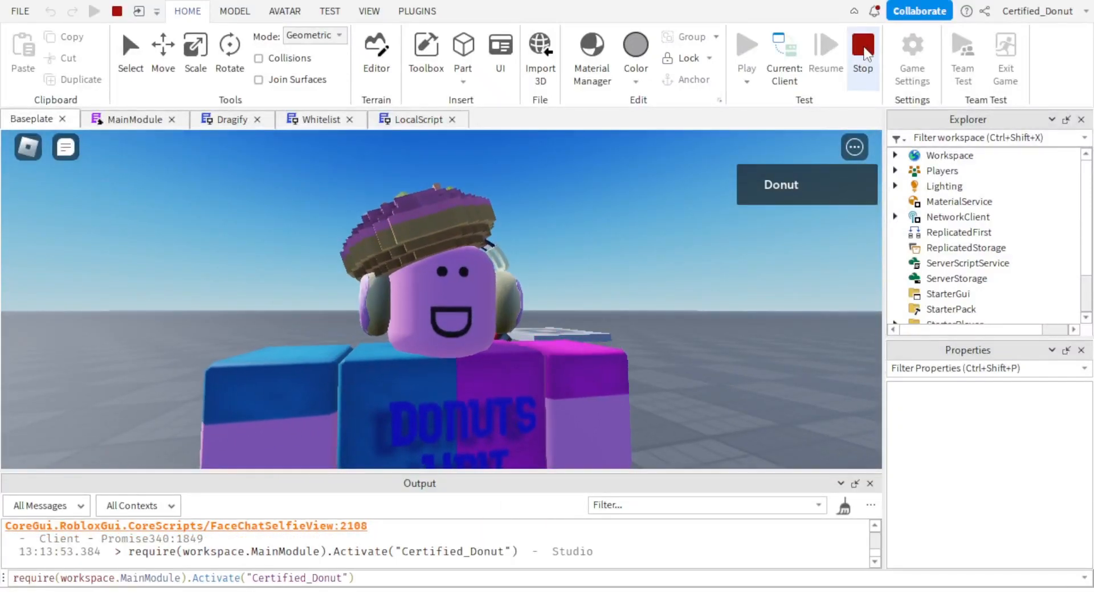
pyautogui.click(865, 52)
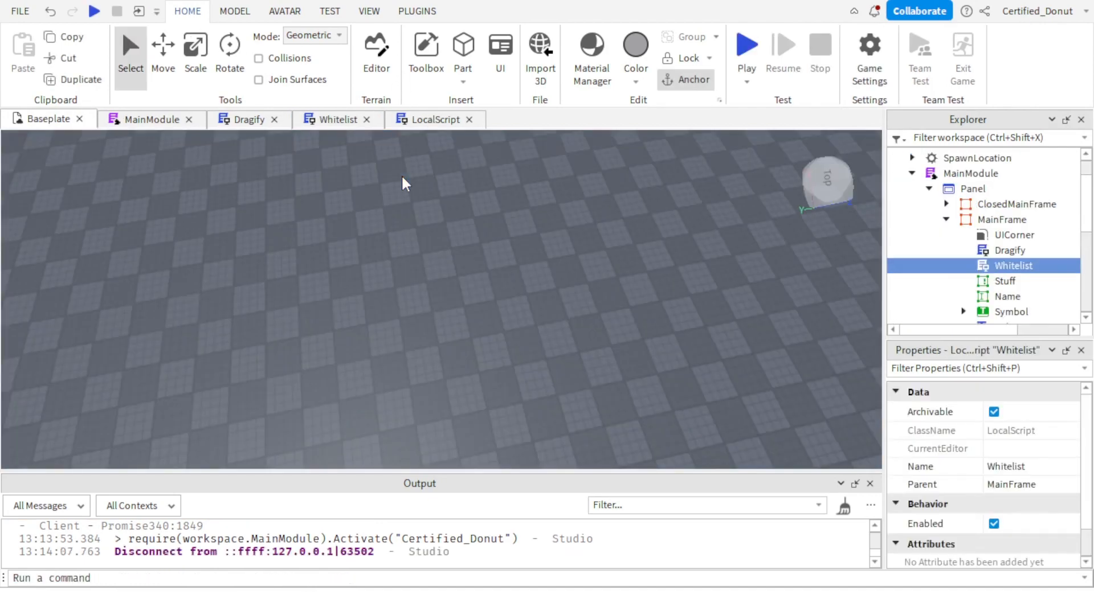
# Reopen the LocalScript under ClosedMainFrame's Symbol in MainModule's Panel and review its two Visible lines.
pyautogui.click(436, 120)
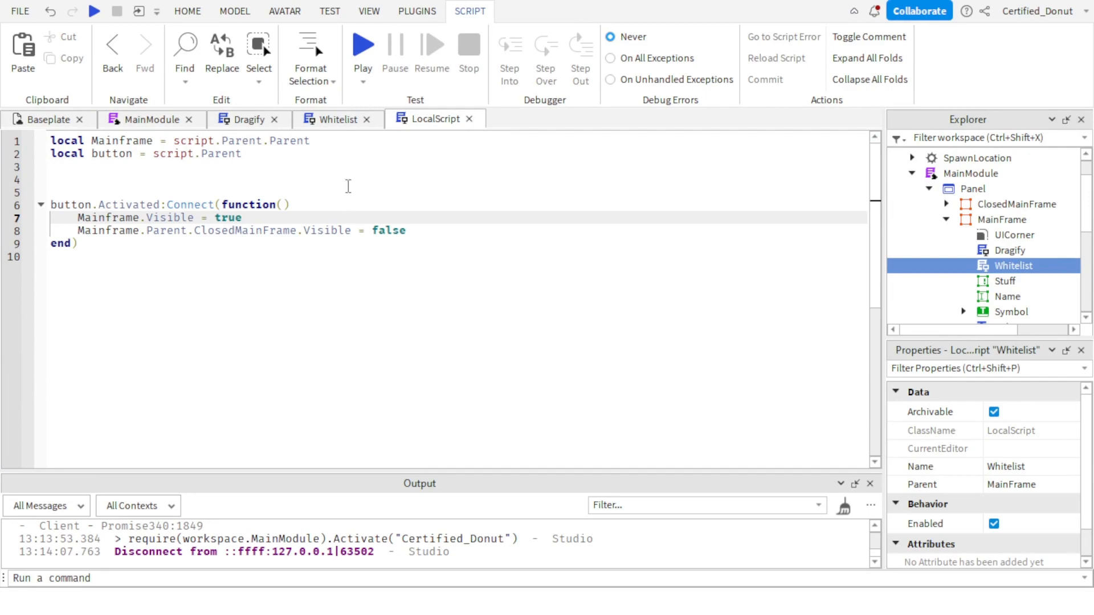
pyautogui.click(946, 220)
pyautogui.click(947, 204)
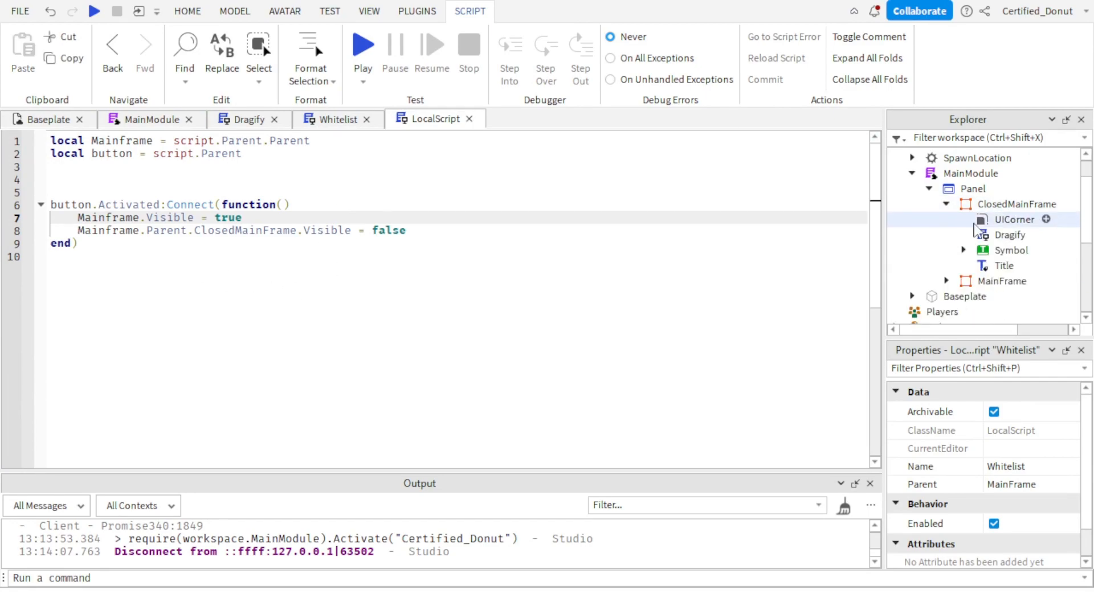
pyautogui.click(469, 118)
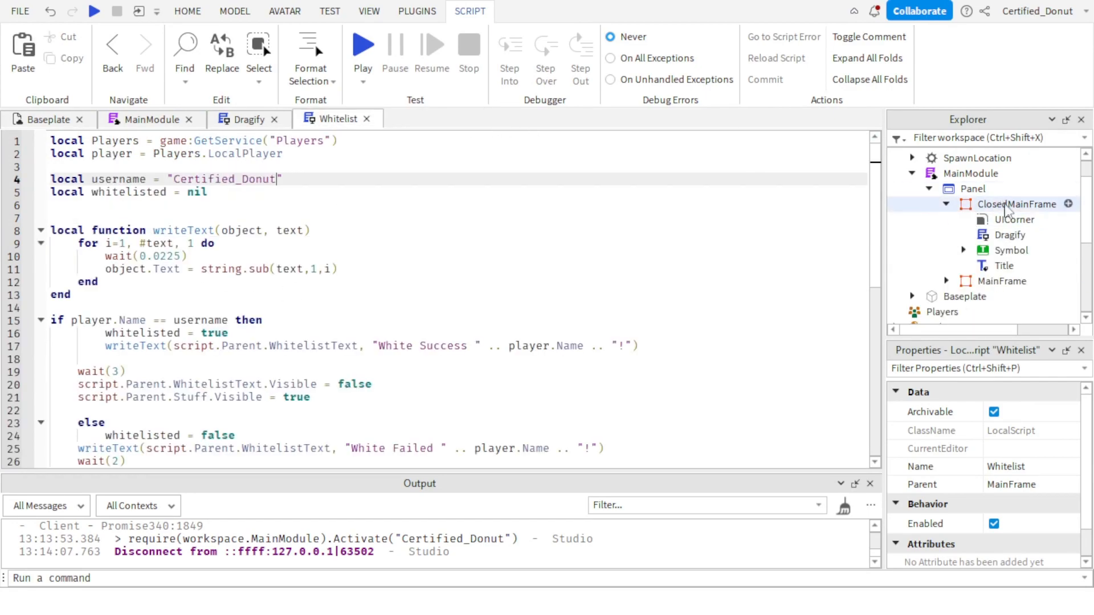
pyautogui.click(963, 250)
pyautogui.click(995, 265)
pyautogui.doubleClick(994, 265)
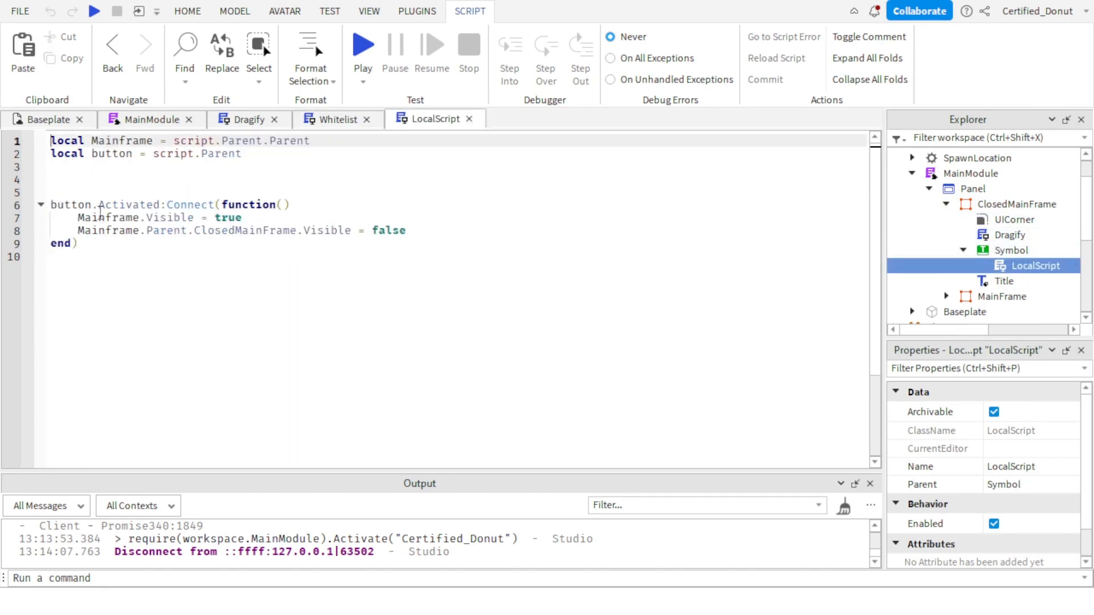
pyautogui.moveTo(73, 218); pyautogui.dragTo(301, 213)
pyautogui.click(113, 243)
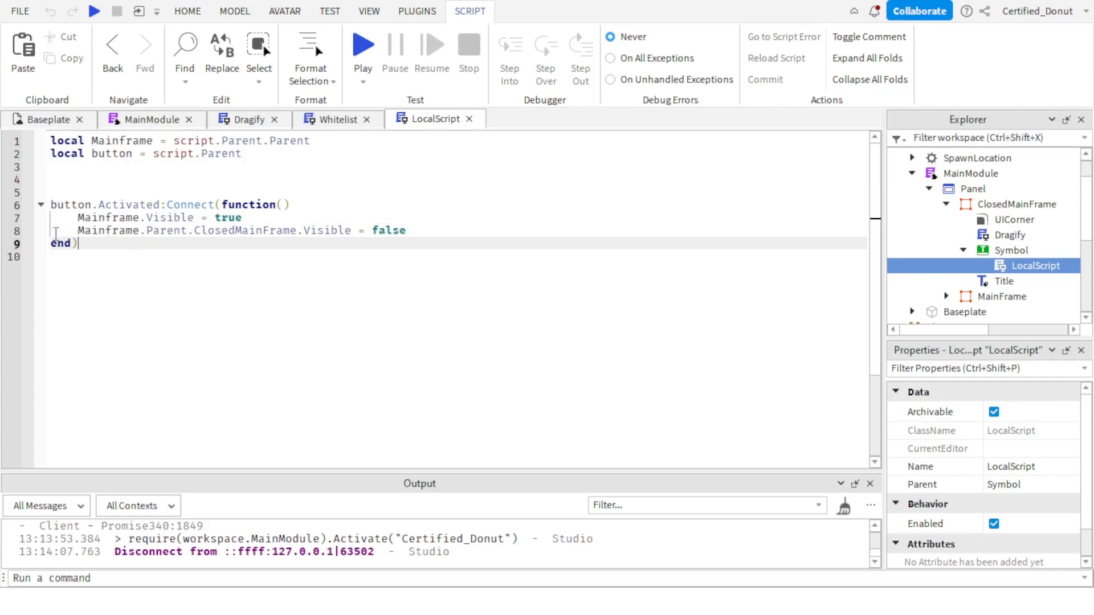
# Clear the body of the button.Activated function in the LocalScript.
pyautogui.click(78, 235)
pyautogui.moveTo(80, 238); pyautogui.dragTo(245, 240)
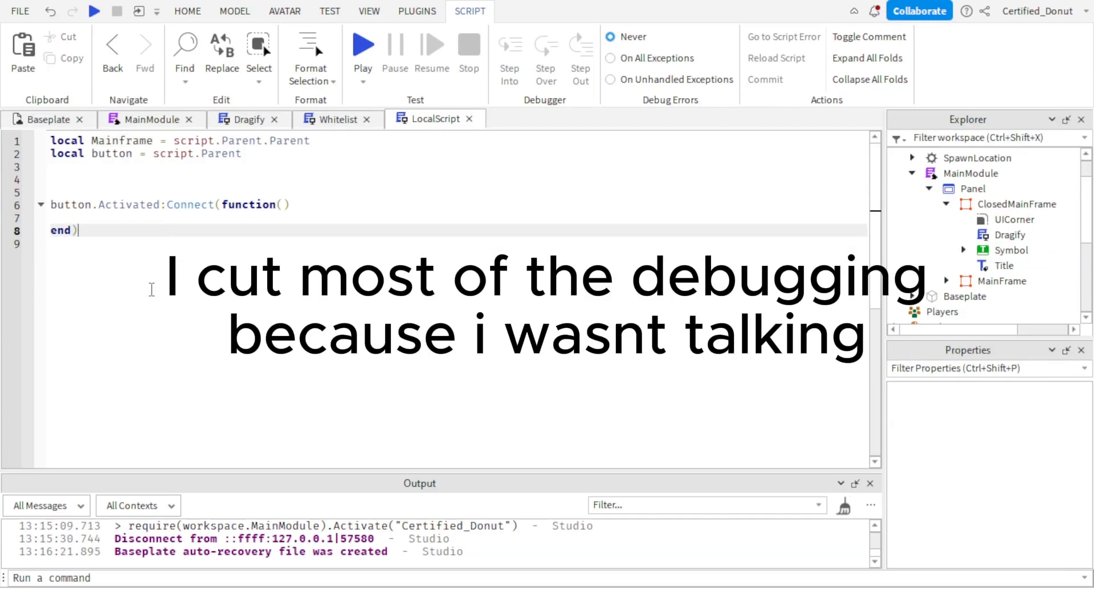
pyautogui.moveTo(151, 290); pyautogui.dragTo(56, 194)
pyautogui.press('Right')
pyautogui.tripleClick(120, 215)
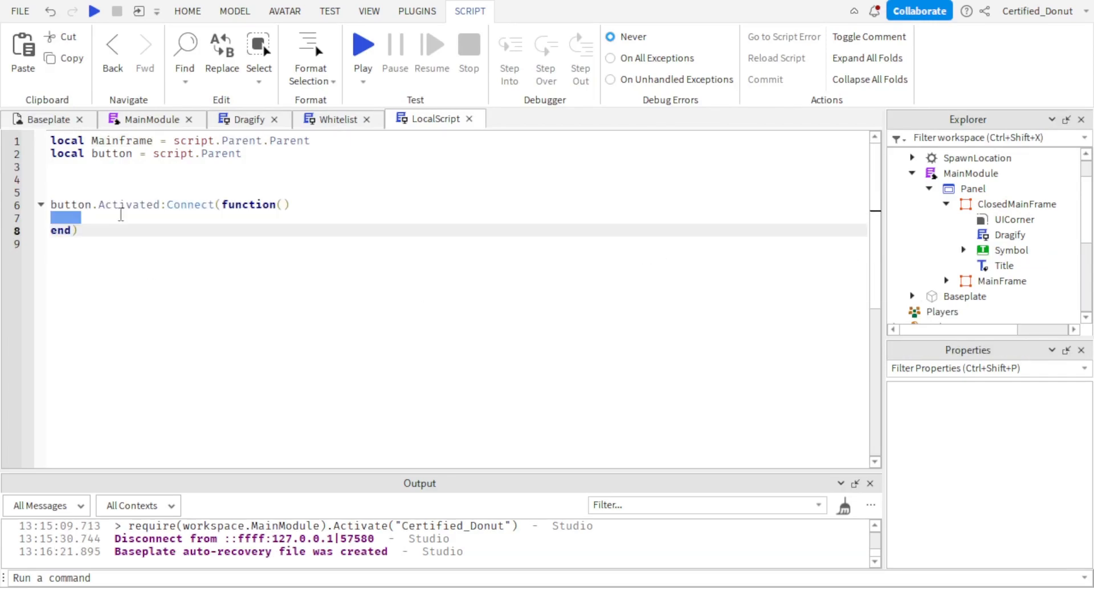
pyautogui.click(120, 216)
pyautogui.tripleClick(119, 216)
pyautogui.click(107, 215)
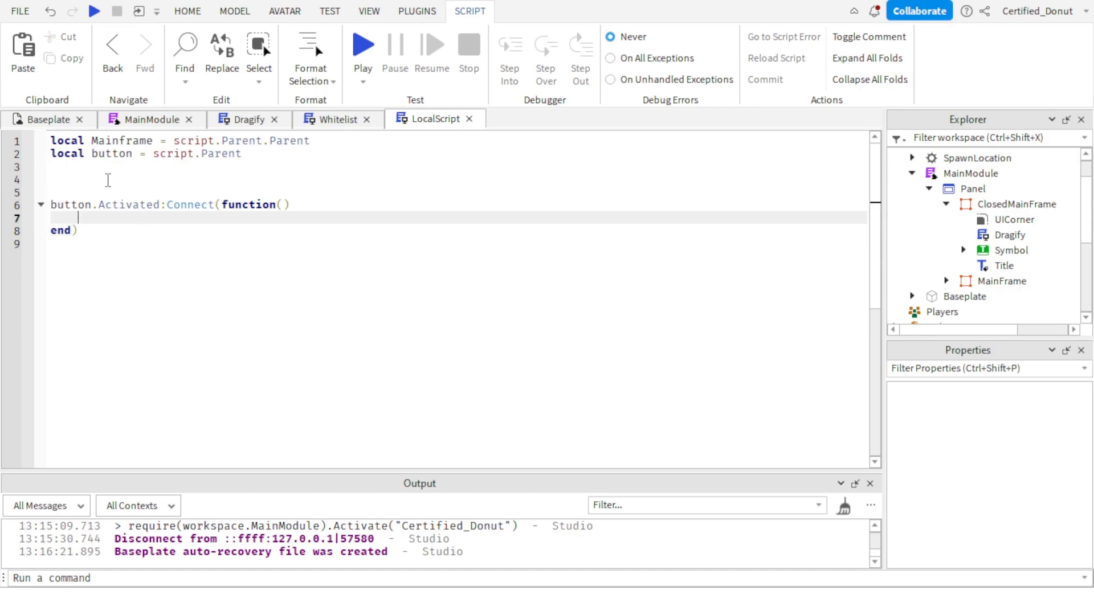
# Delete the Mainframe and button variable declarations and connect the Activated event to script.Parent instead of button.
pyautogui.moveTo(272, 155); pyautogui.dragTo(50, 141)
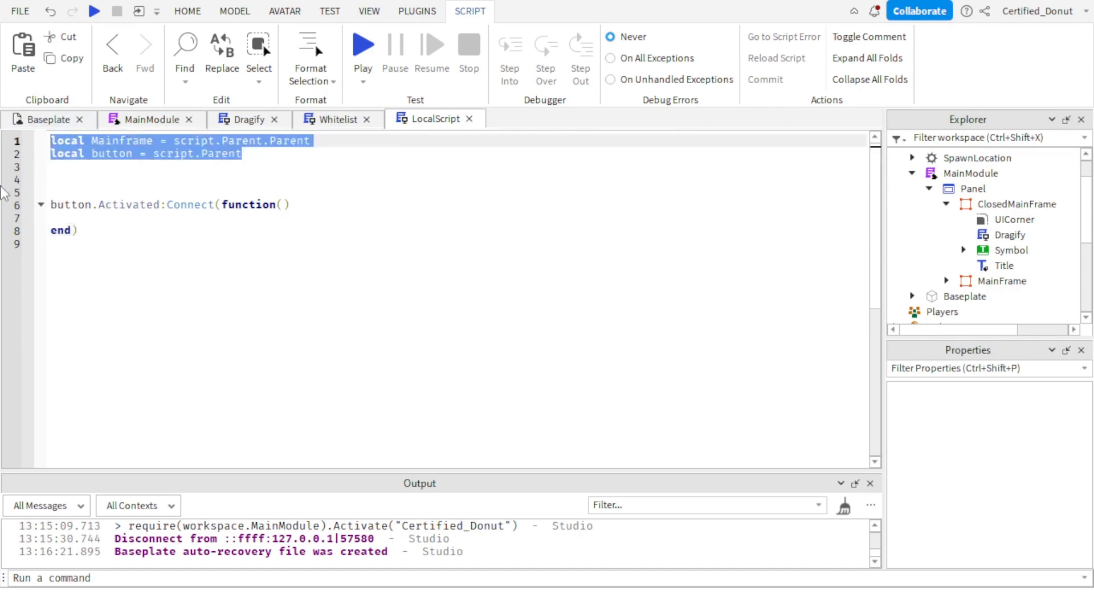
pyautogui.press('BackSpace')
pyautogui.click(108, 204)
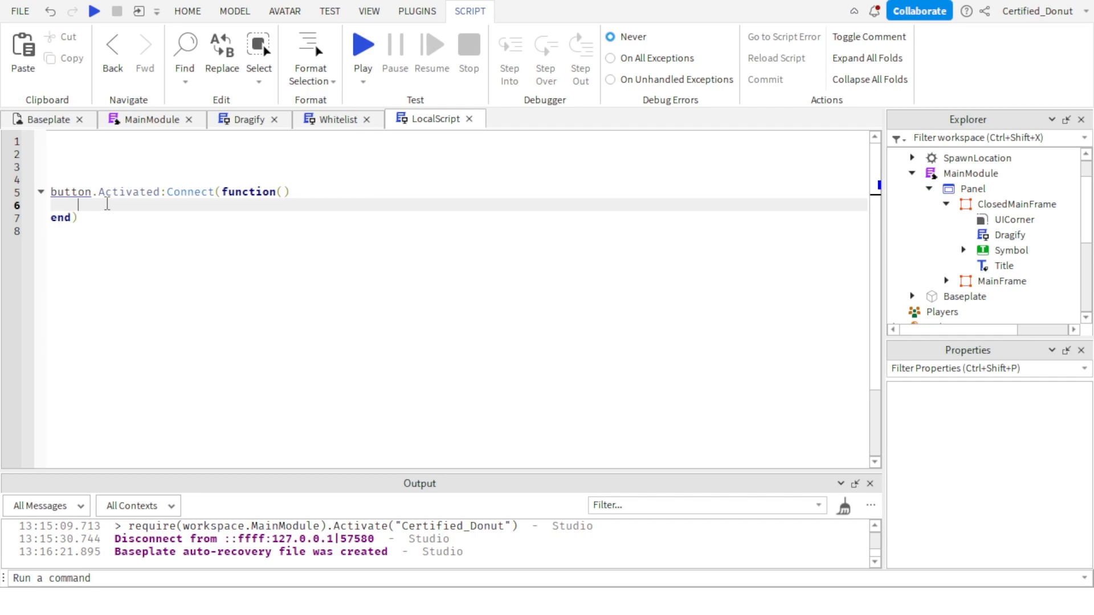
pyautogui.doubleClick(70, 193)
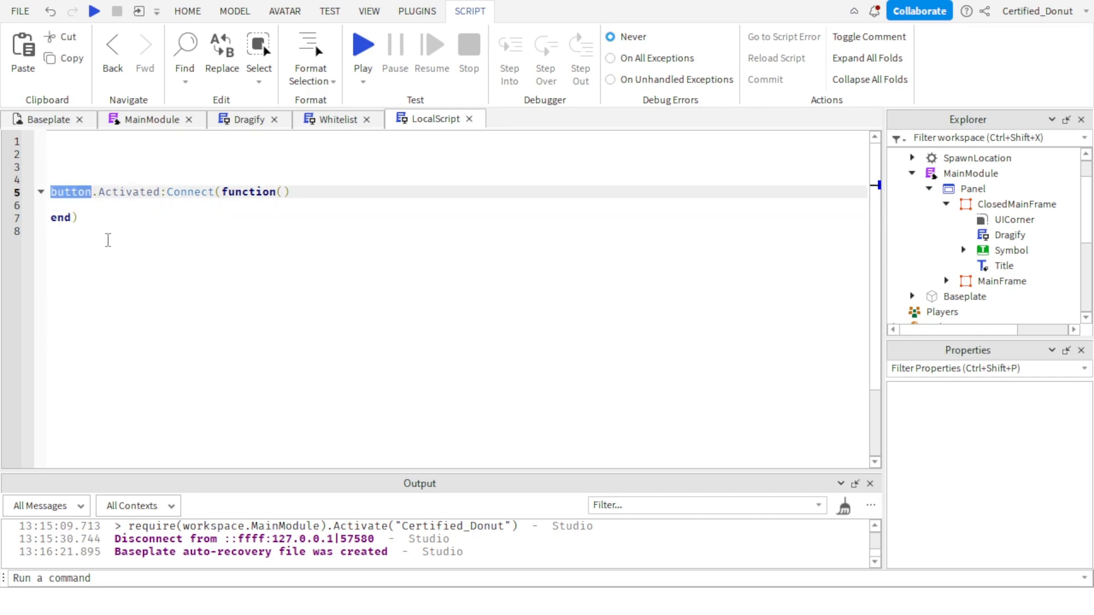
pyautogui.write('script.Parent')
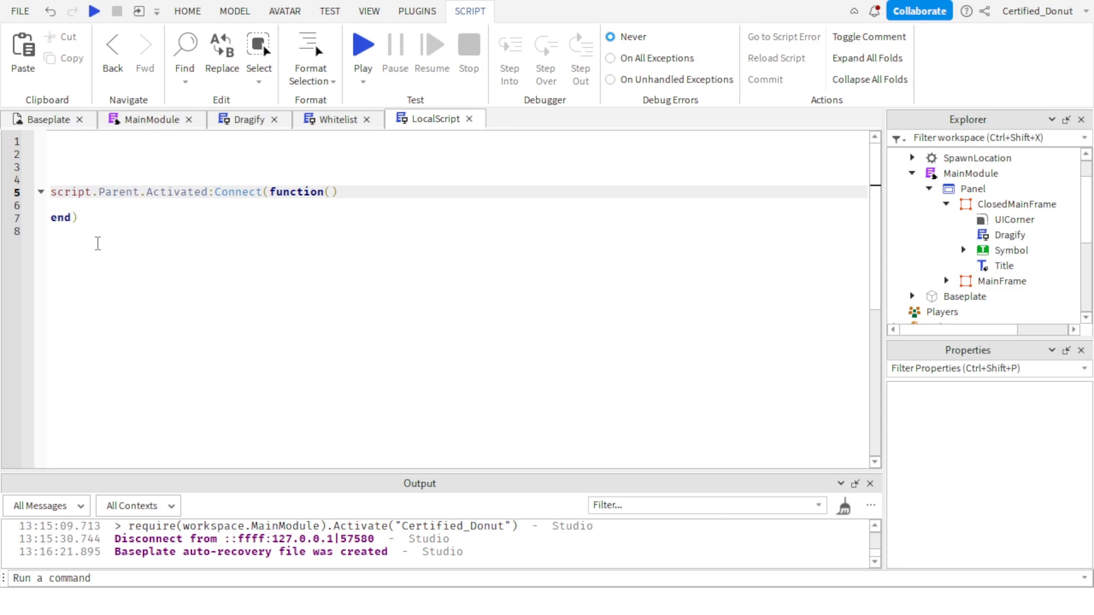
# Begin the function body with script.Parent and check where Symbol and MainFrame sit in the Panel hierarchy.
pyautogui.click(112, 207)
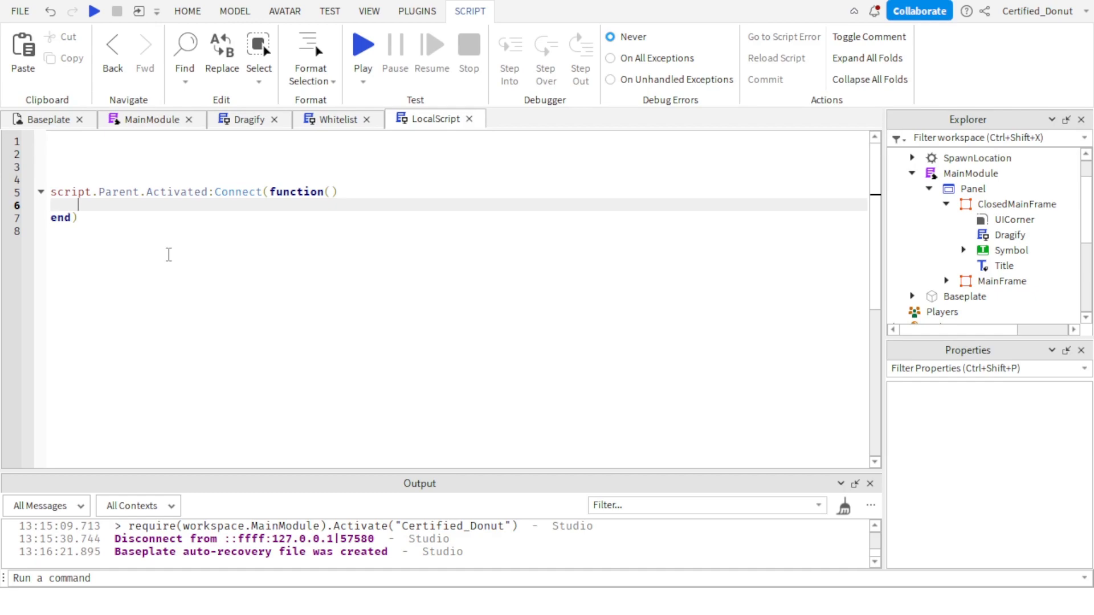
pyautogui.write('sscos')
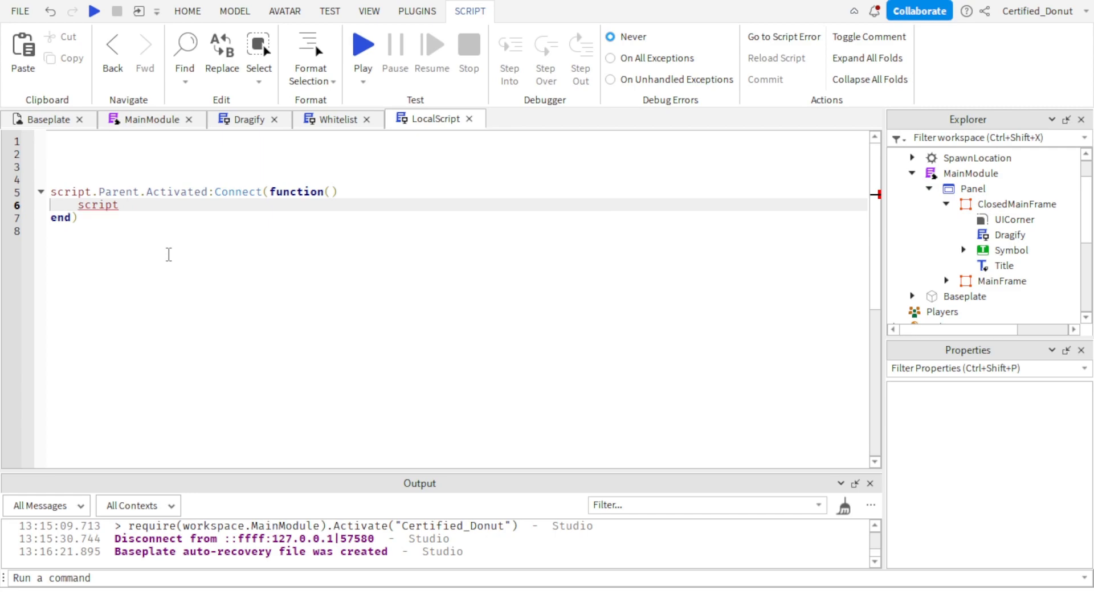
pyautogui.write('.Parent')
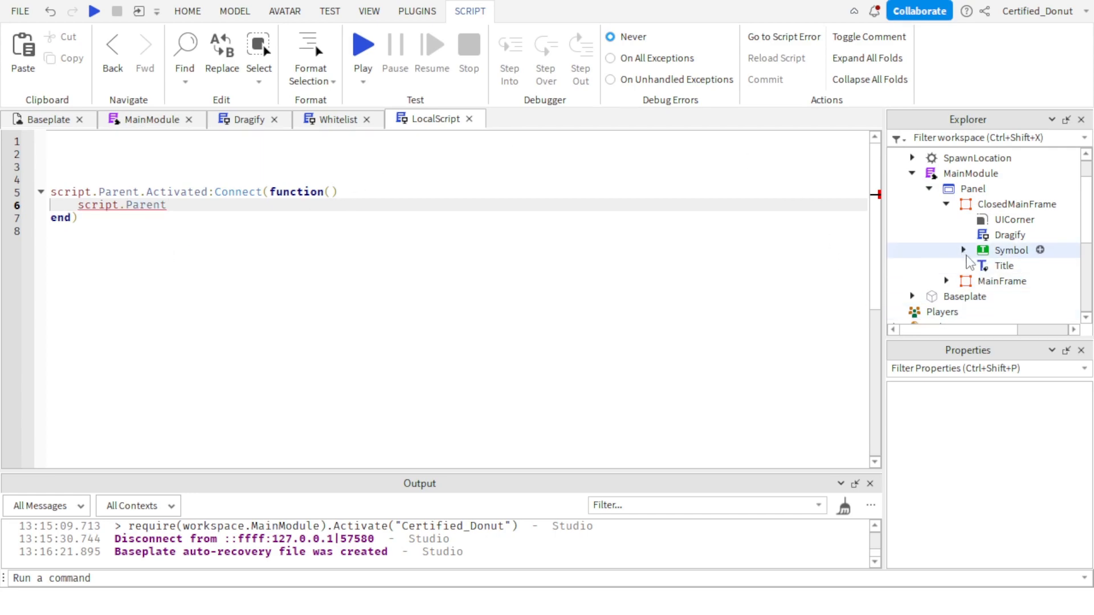
pyautogui.click(964, 252)
pyautogui.scroll(-1, 1004, 268)
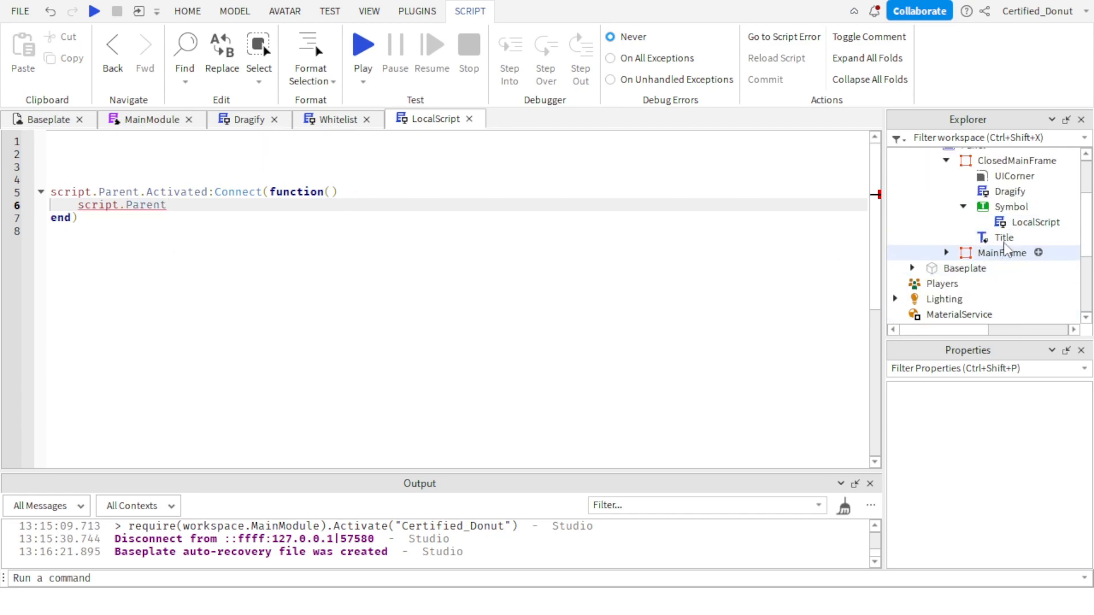
pyautogui.scroll(1, 997, 238)
pyautogui.click(1009, 250)
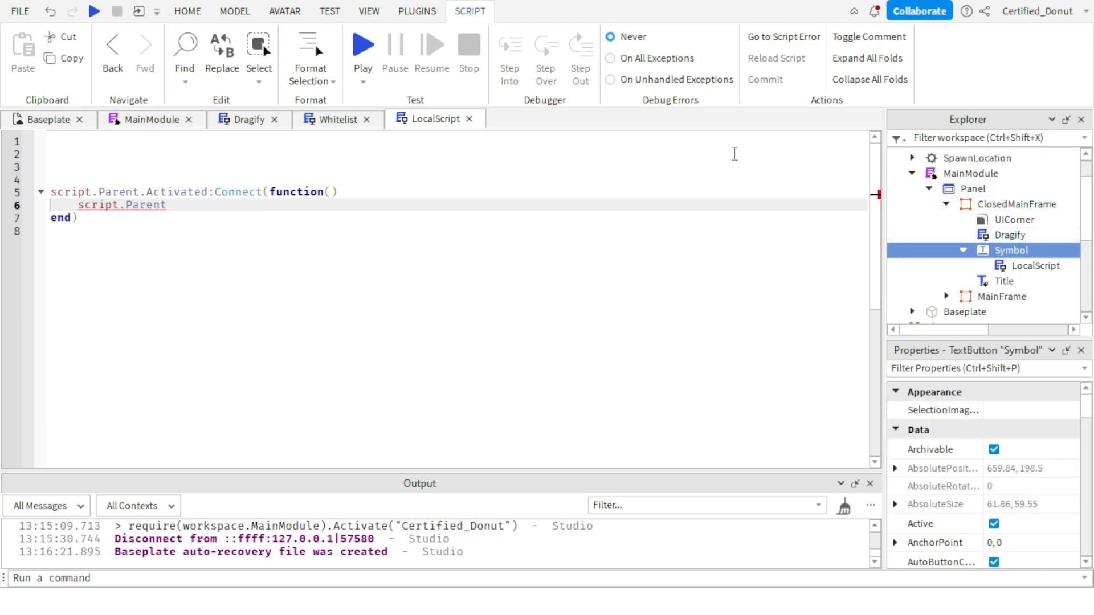
pyautogui.click(227, 229)
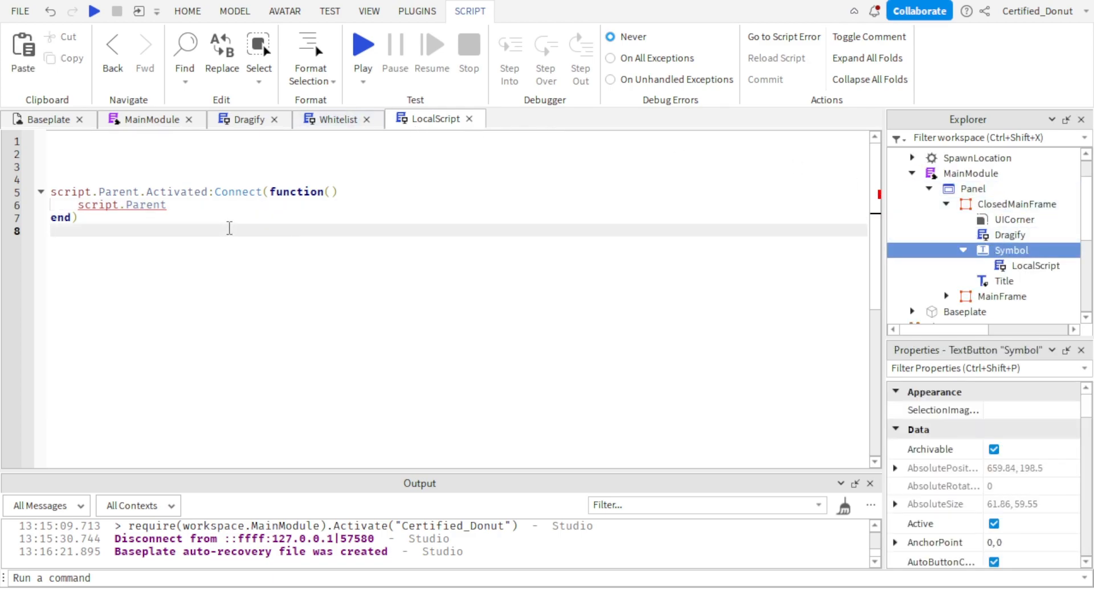
# Undo the script edits back to the two variable declarations and the script.Parent.Parent.Parent.Main.Visible = true line.
pyautogui.hotkey('ctrl', 'z')
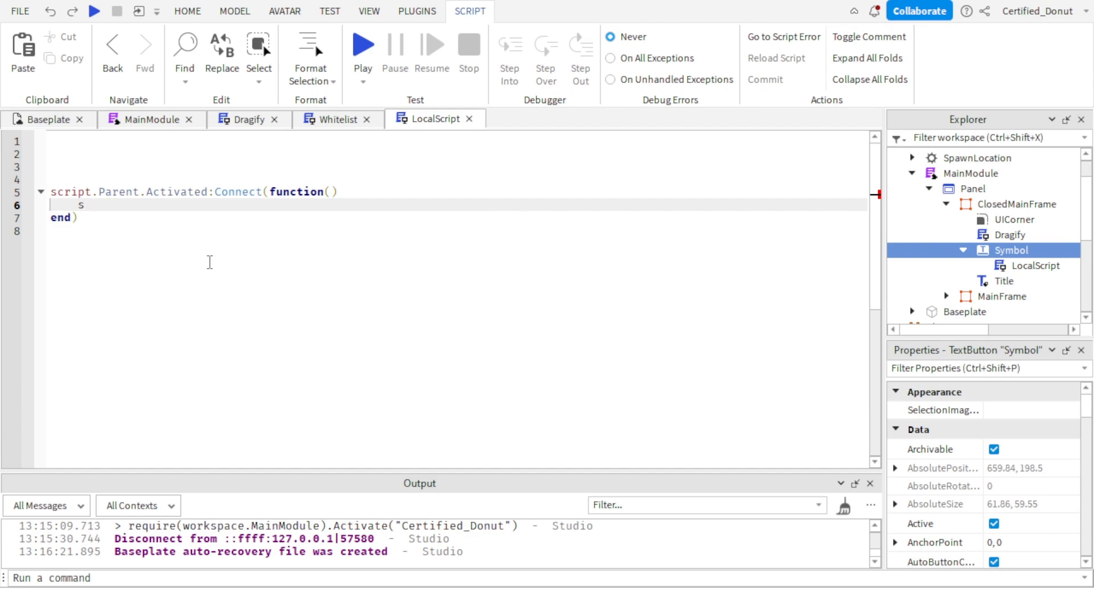
pyautogui.hotkey('ctrl', 'z')
pyautogui.hotkey('ctrl', 'z')
pyautogui.hotkey('ctrl', 'z')
pyautogui.hotkey('ctrl', 'z')
pyautogui.hotkey('ctrl', 'z')
pyautogui.hotkey('ctrl', 'z')
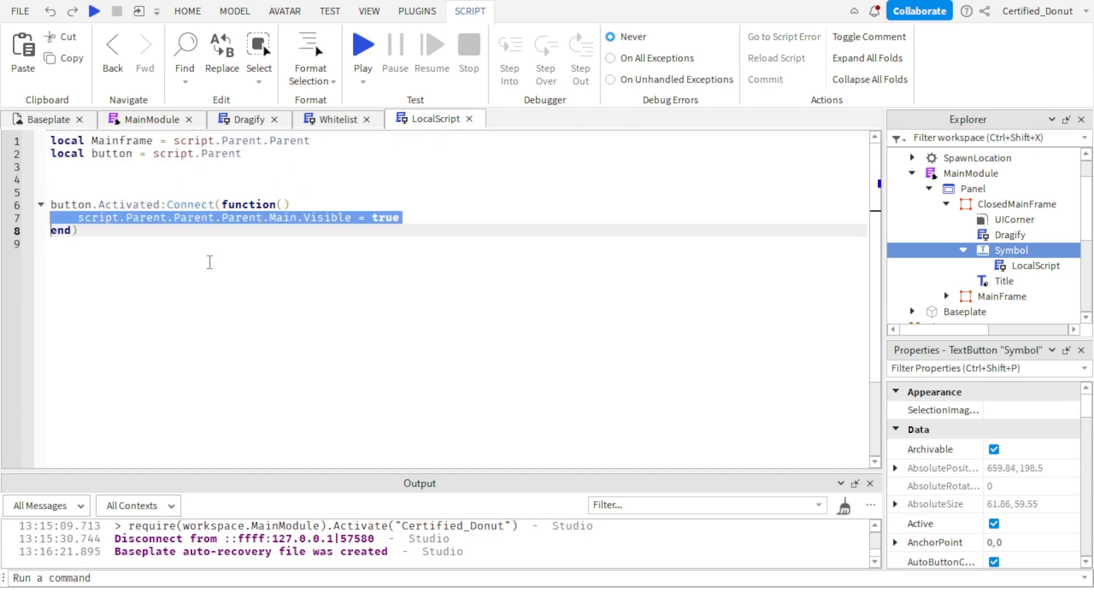
pyautogui.click(230, 291)
pyautogui.click(180, 176)
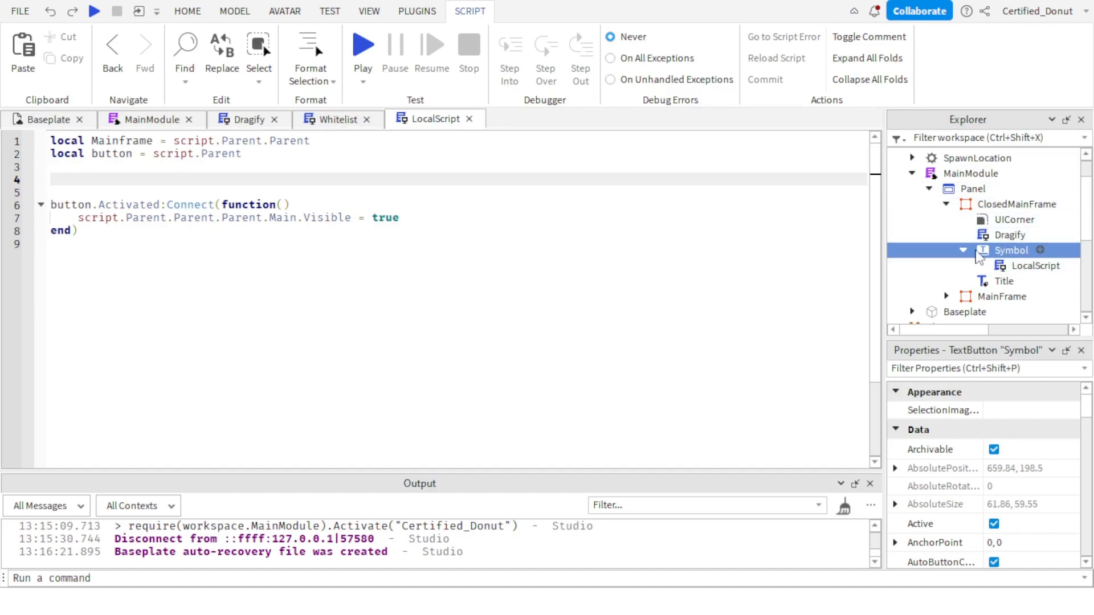
pyautogui.click(469, 251)
# Check MainFrame's hierarchy, delete both variable declarations, and replace button with script.Parent in the Activated connection.
pyautogui.click(946, 296)
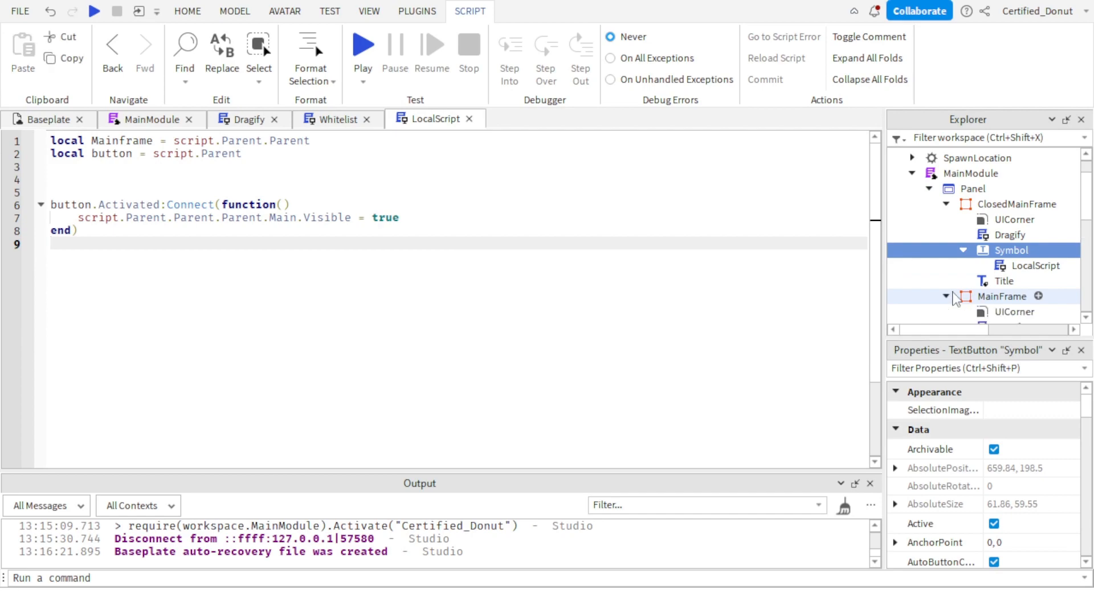
pyautogui.scroll(-3, 961, 251)
pyautogui.scroll(3, 962, 250)
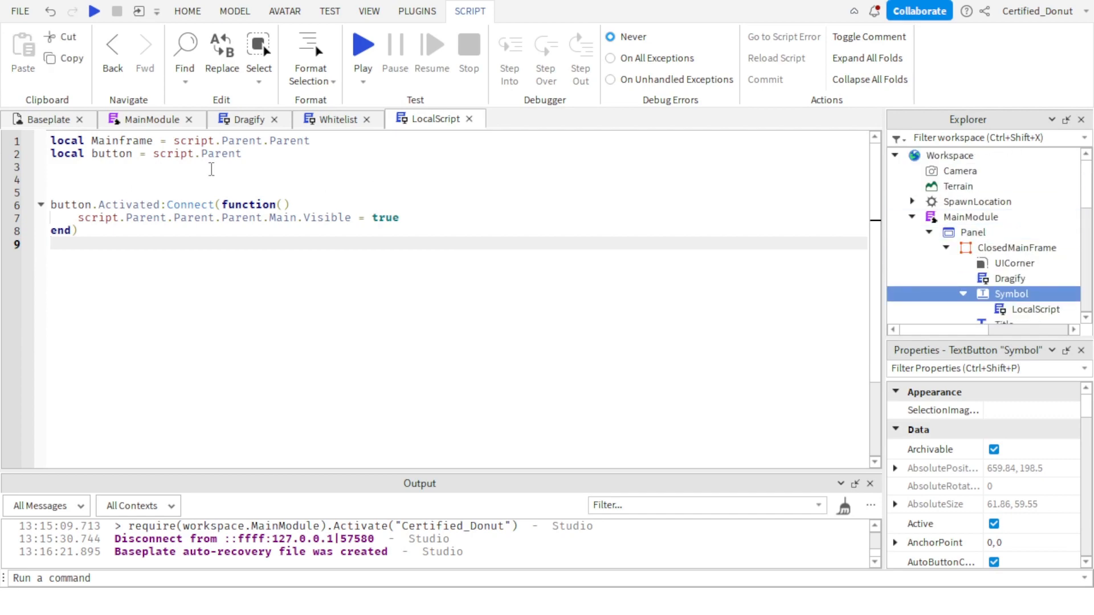
pyautogui.moveTo(262, 171); pyautogui.dragTo(52, 140)
pyautogui.press('BackSpace')
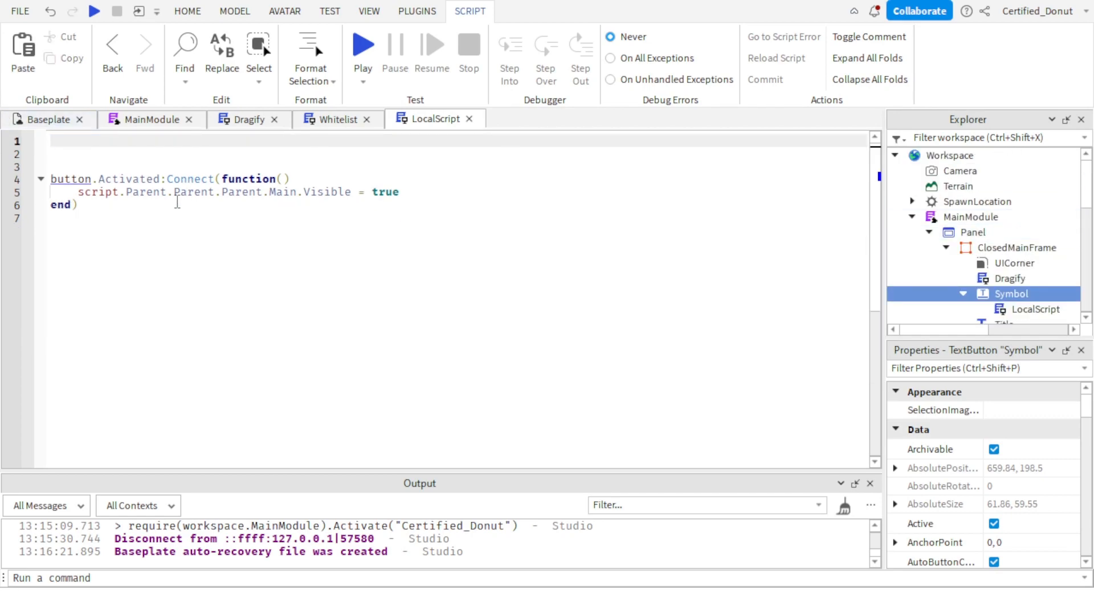
pyautogui.click(176, 195)
pyautogui.doubleClick(198, 194)
pyautogui.click(355, 191)
pyautogui.moveTo(426, 194); pyautogui.dragTo(77, 195)
pyautogui.doubleClick(71, 177)
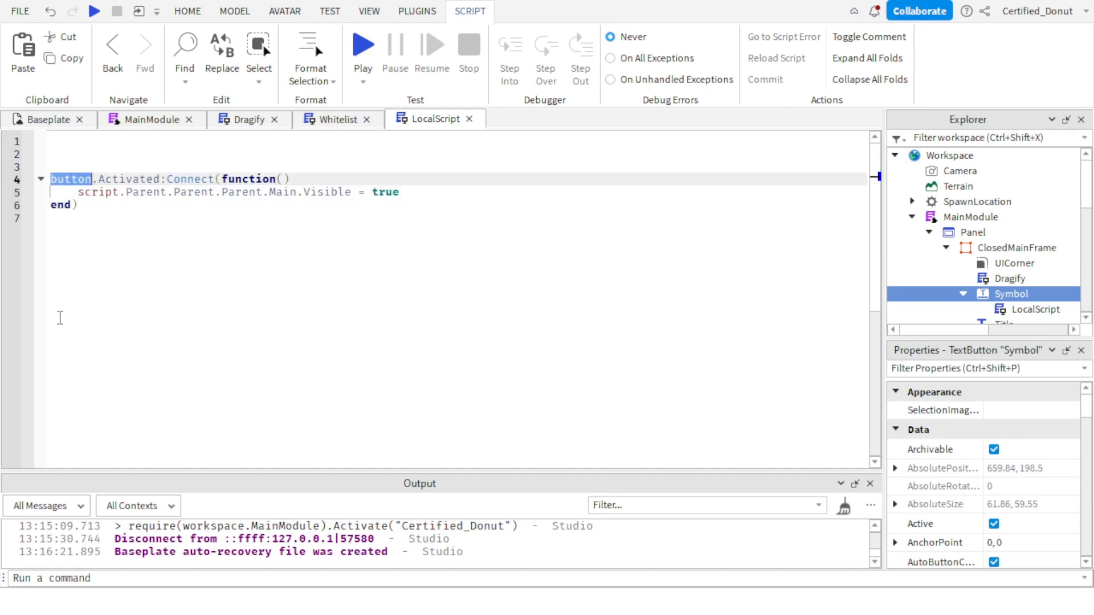
pyautogui.write('script.Parent')
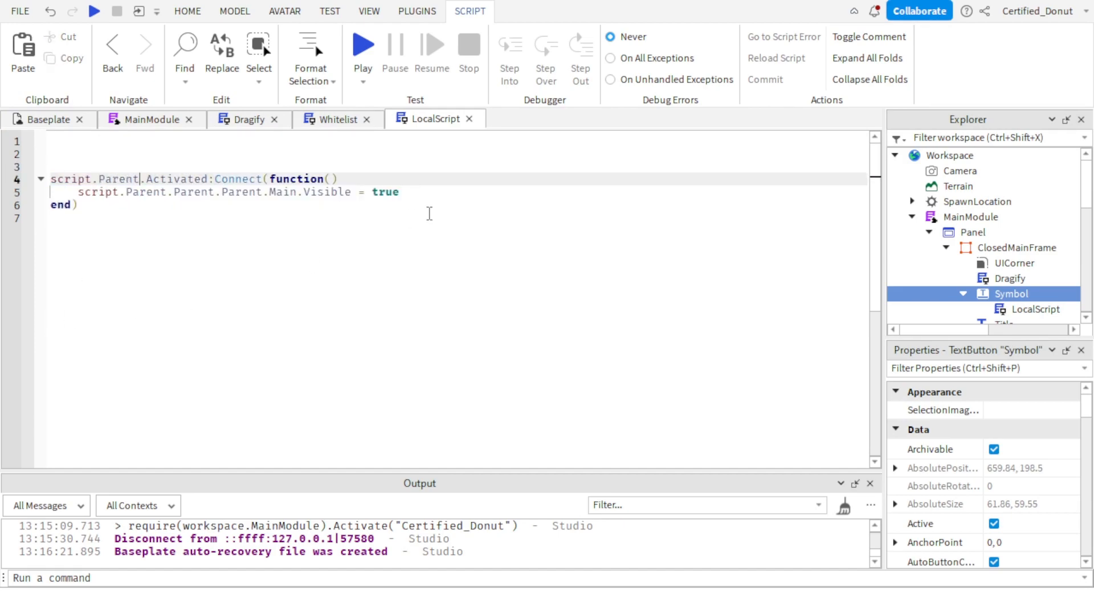
# Add the line script.Parent.Visible = false below the Main.Visible line in the Activated function.
pyautogui.click(437, 191)
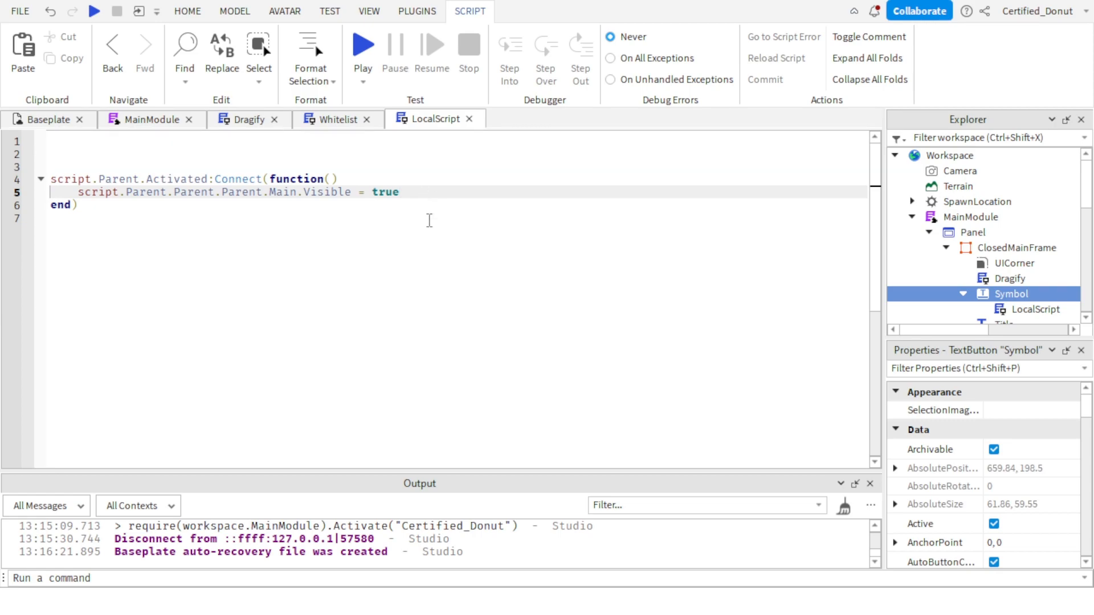
pyautogui.press('Return')
pyautogui.write('script.Parent.vi')
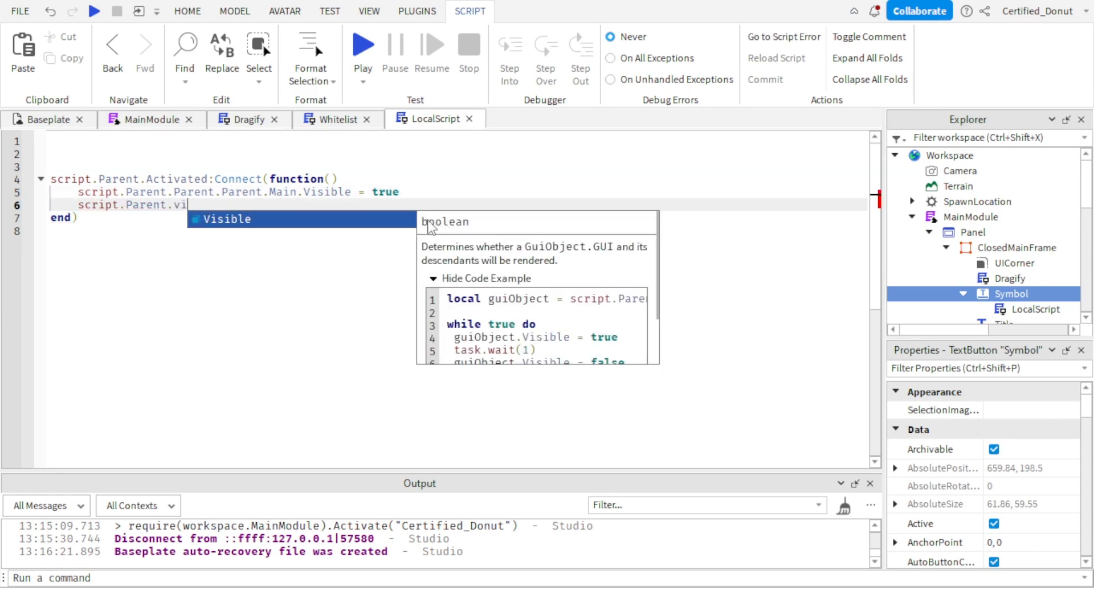
pyautogui.press('Tab')
pyautogui.write('= false')
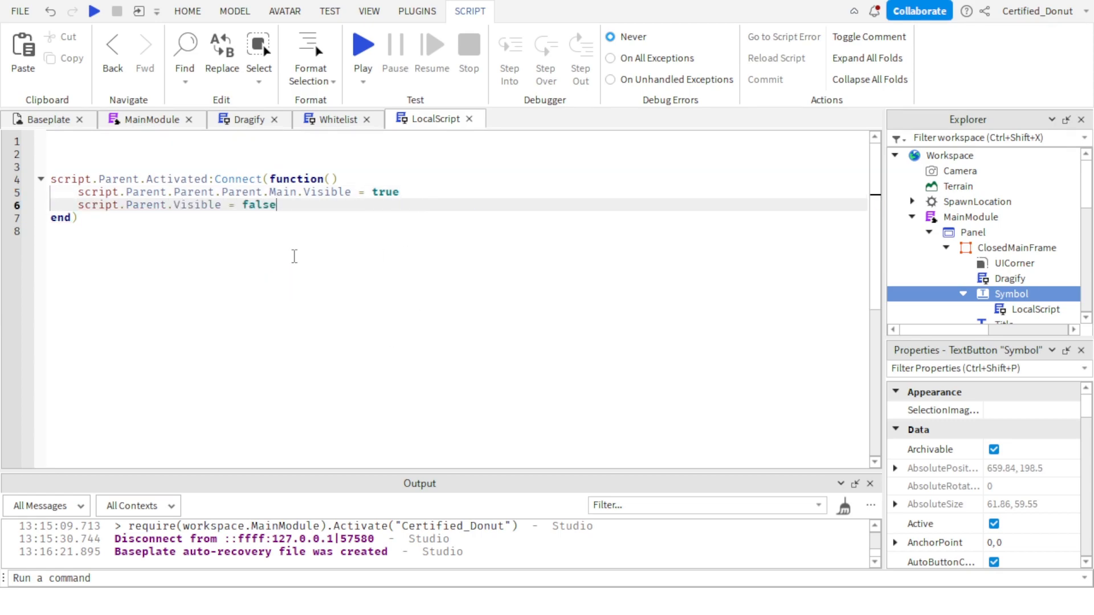
# Return to Baseplate and rename the LocalScript under ClosedMainFrame's Symbol as Bigmize.
pyautogui.click(17, 120)
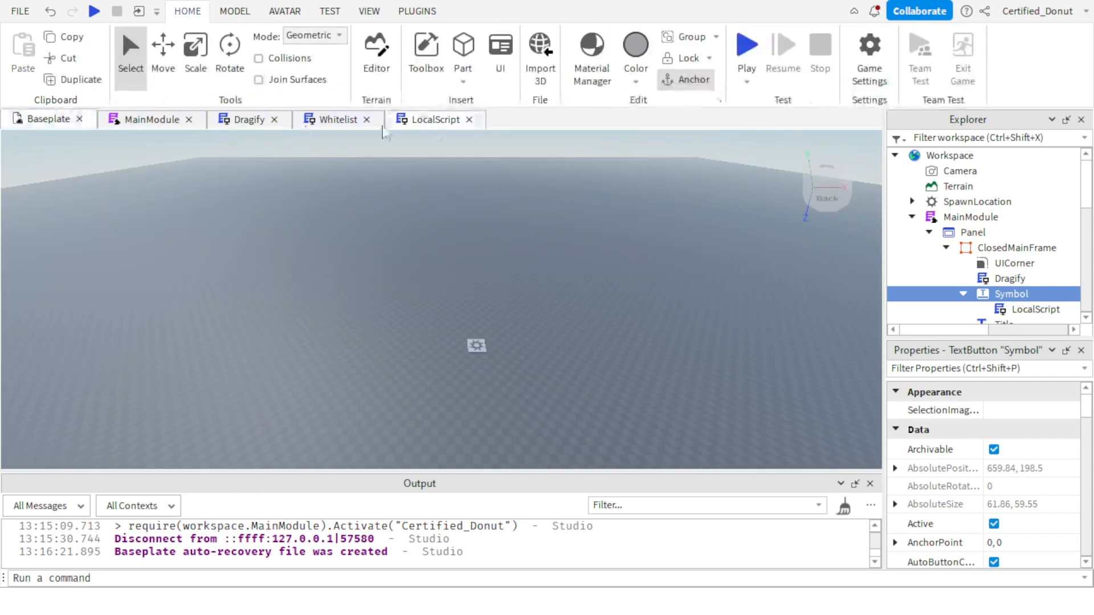
pyautogui.click(1035, 309)
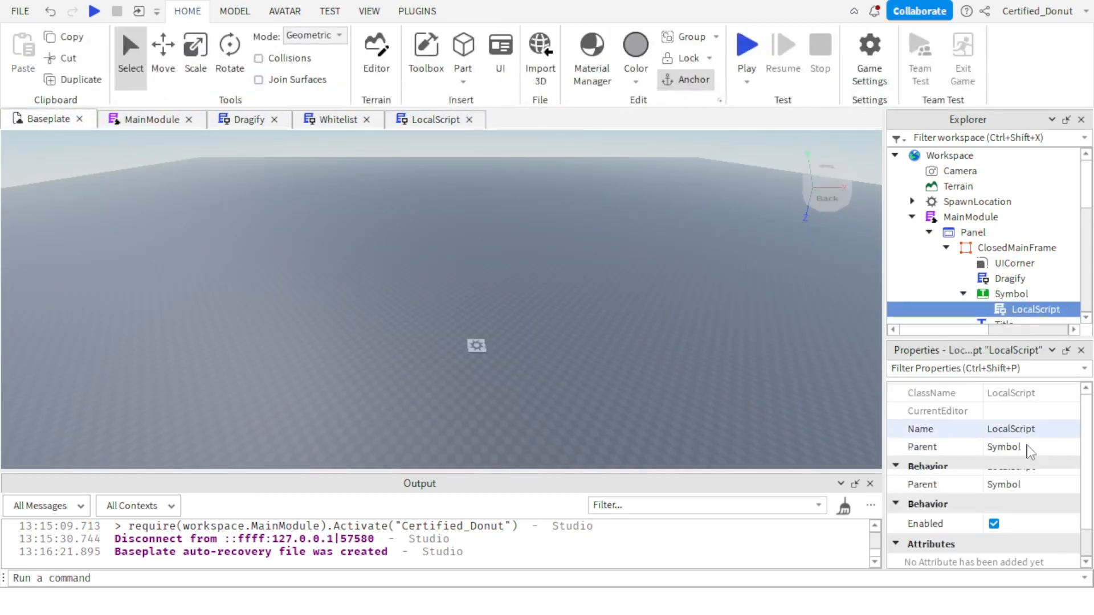
pyautogui.click(1032, 430)
pyautogui.write('Minimin')
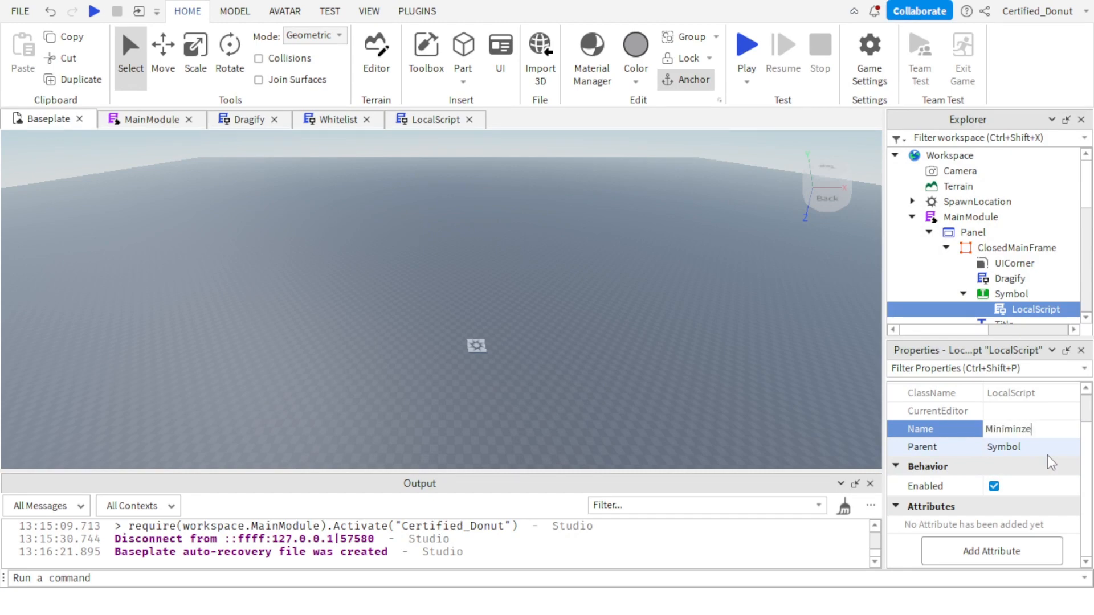
pyautogui.write('ze')
pyautogui.press('Return')
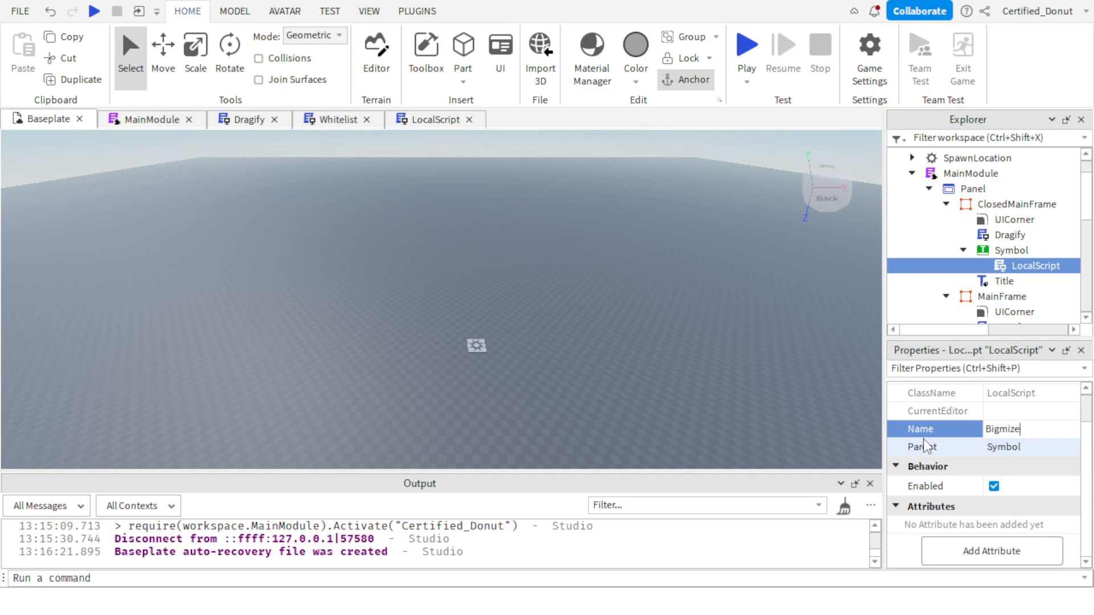
pyautogui.press('Return')
# Undo the deletion of the script under ClosedMainFrame's Symbol and rename it as Bigamize.
pyautogui.press('Delete')
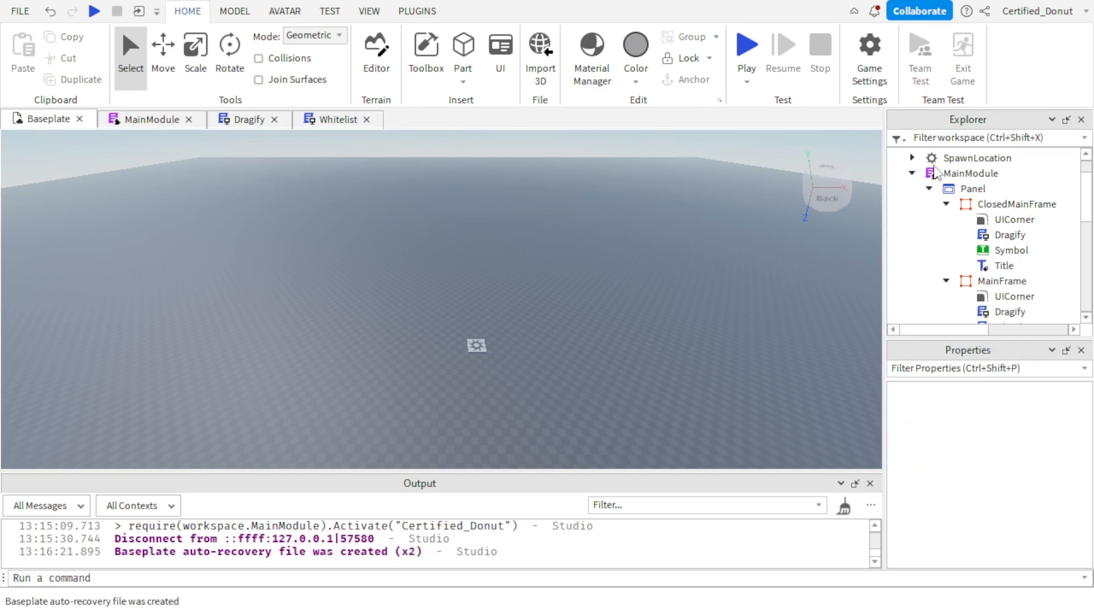
pyautogui.hotkey('ctrl', 'z')
pyautogui.click(1029, 467)
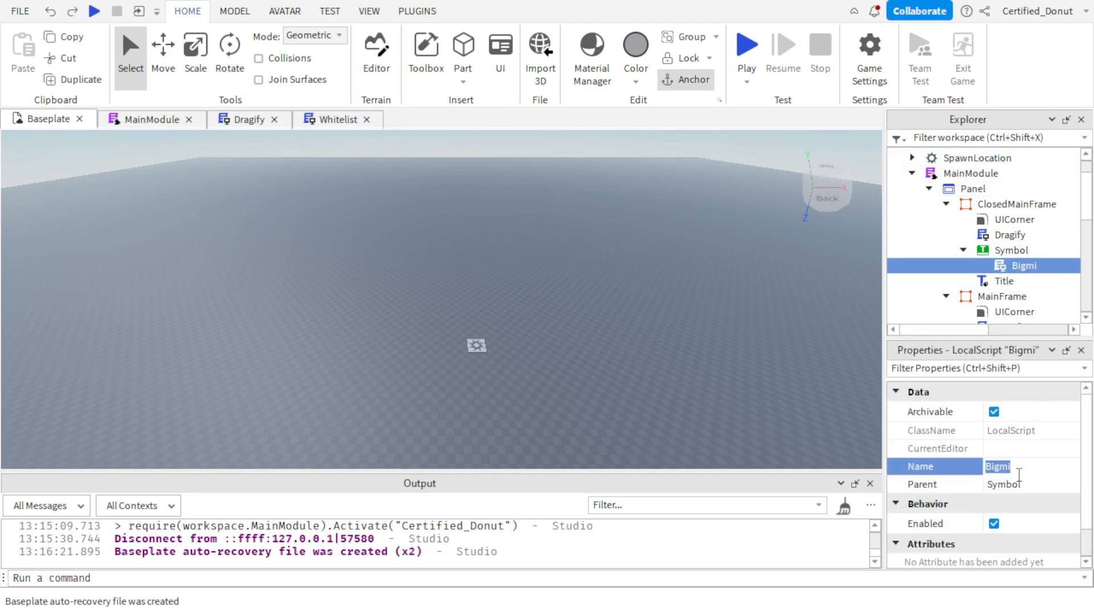
pyautogui.press('BackSpace')
pyautogui.press('BackSpace')
pyautogui.write('a')
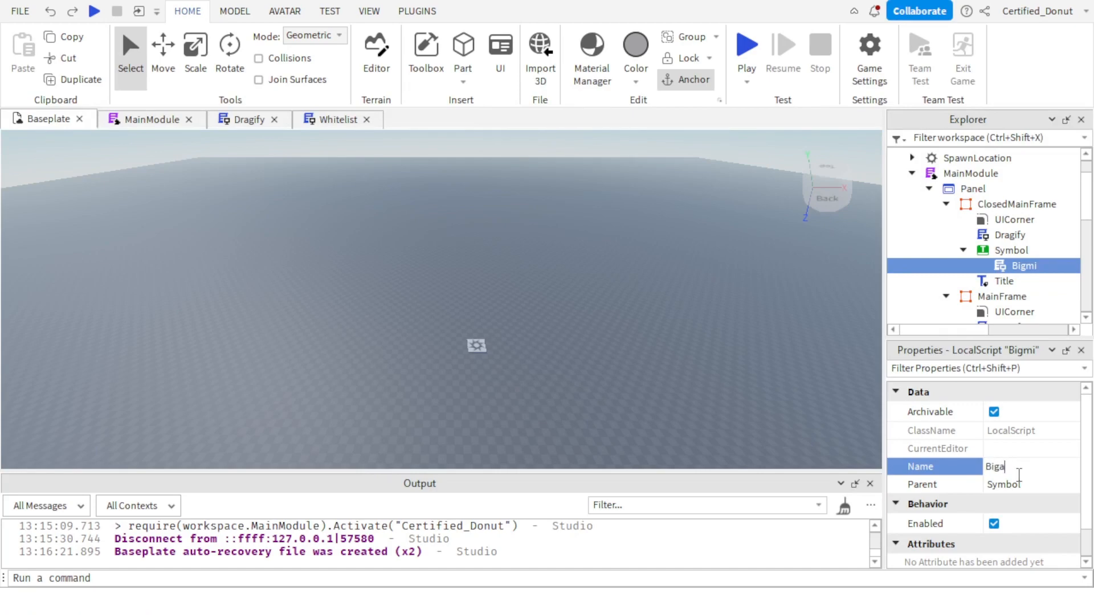
pyautogui.write('mize')
pyautogui.press('Return')
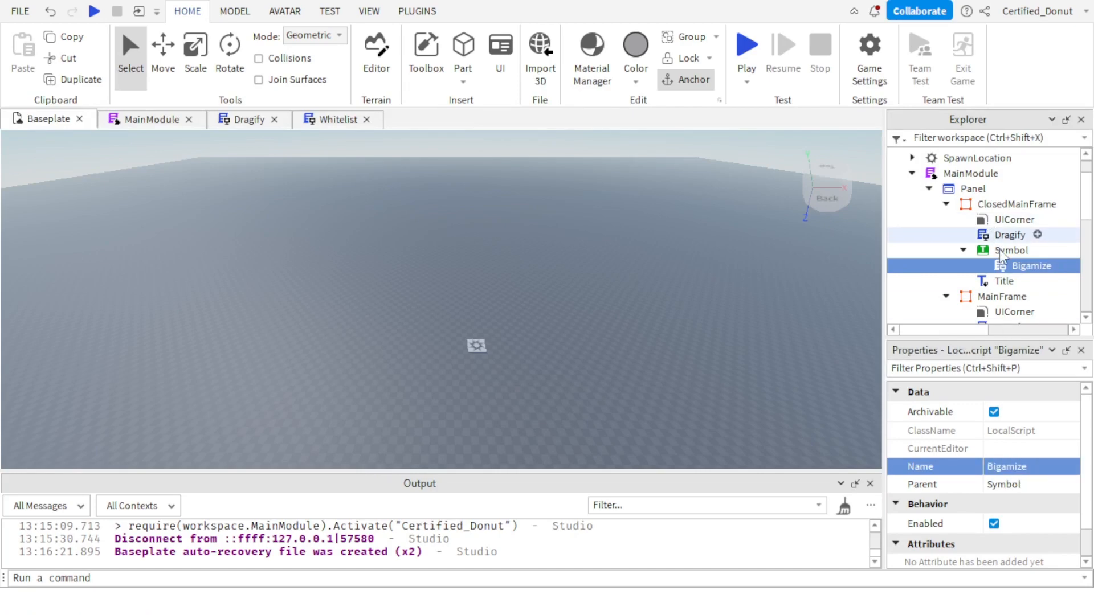
# Collapse ClosedMainFrame's Symbol and rename the LocalScript under MainFrame's Symbol as Minimize.
pyautogui.click(963, 251)
pyautogui.scroll(-2, 981, 272)
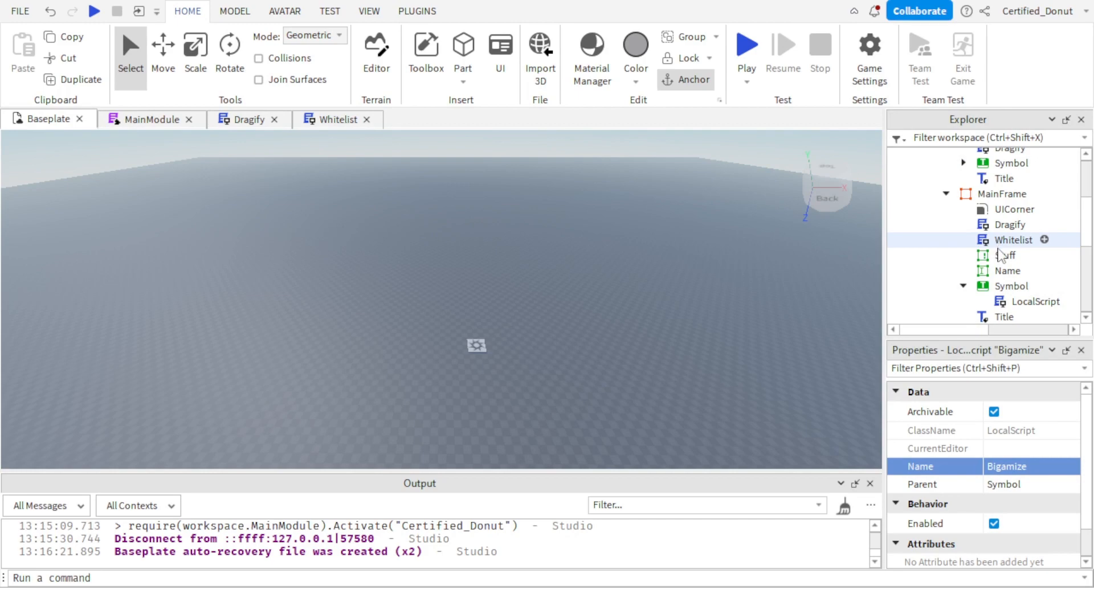
pyautogui.click(1013, 302)
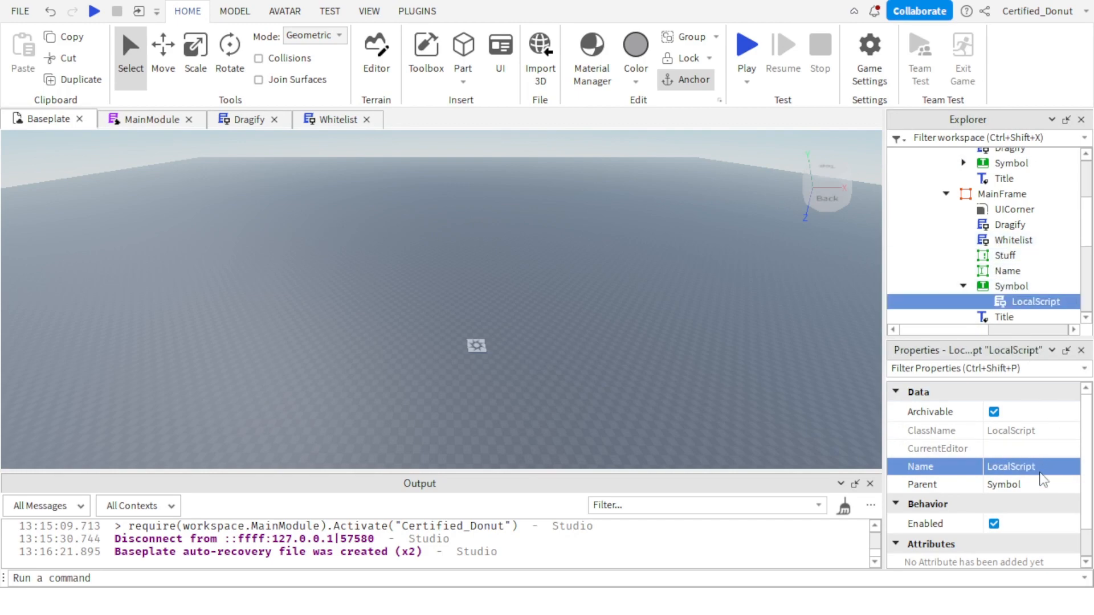
pyautogui.click(1014, 465)
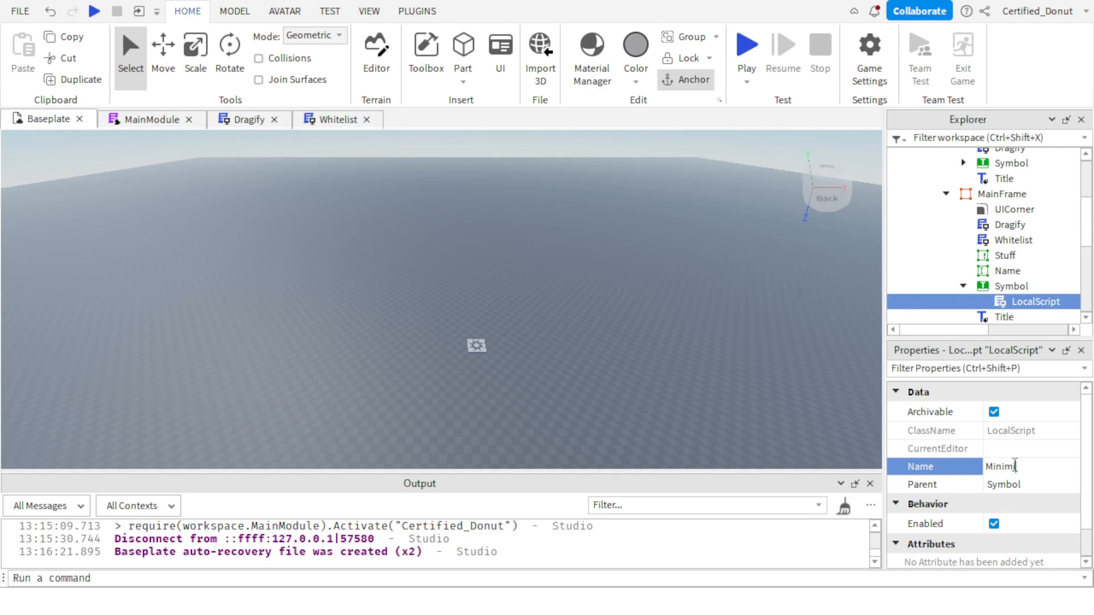
pyautogui.write('Minimize')
pyautogui.press('Return')
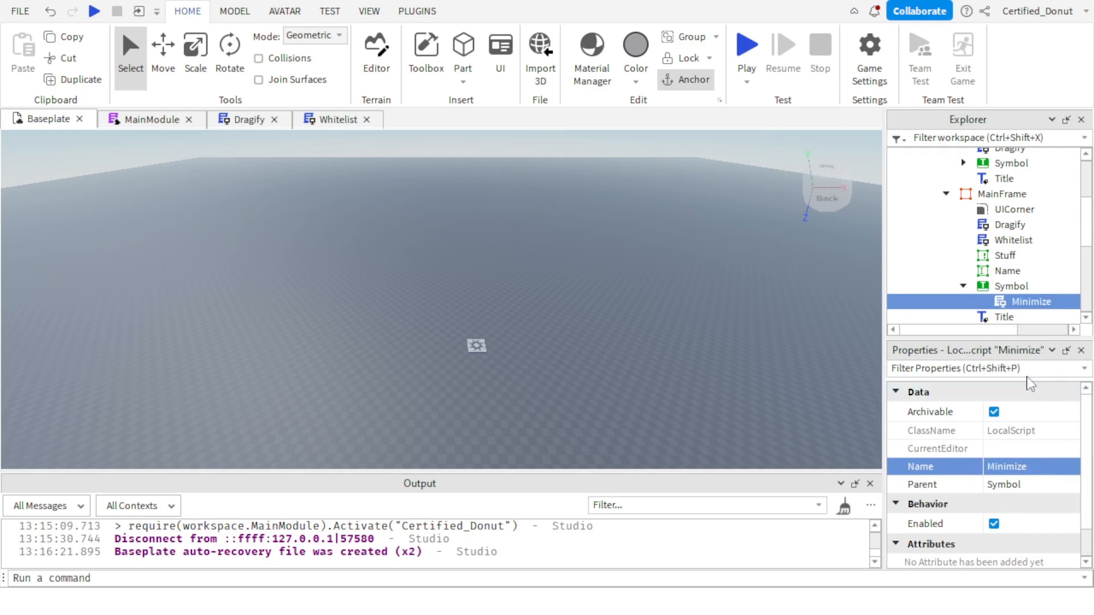
# Open the Minimize script, delete the variable declarations above the function, and replace button with script.Parent in the Activated connection.
pyautogui.doubleClick(1024, 302)
pyautogui.moveTo(322, 188); pyautogui.dragTo(90, 164)
pyautogui.press('BackSpace')
pyautogui.doubleClick(107, 166)
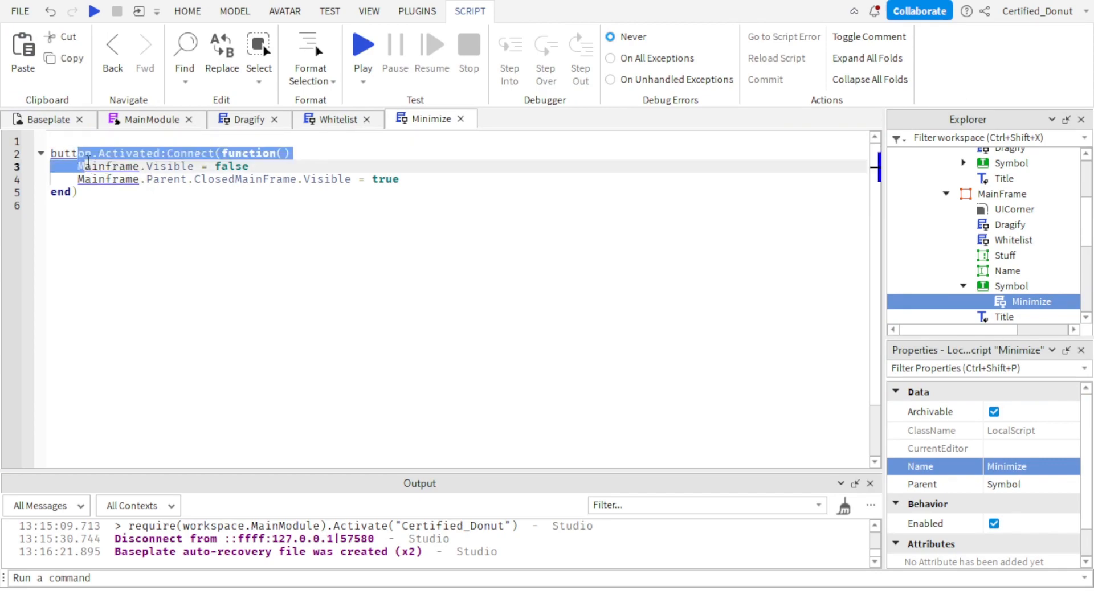
pyautogui.click(64, 158)
pyautogui.write('script.Parent')
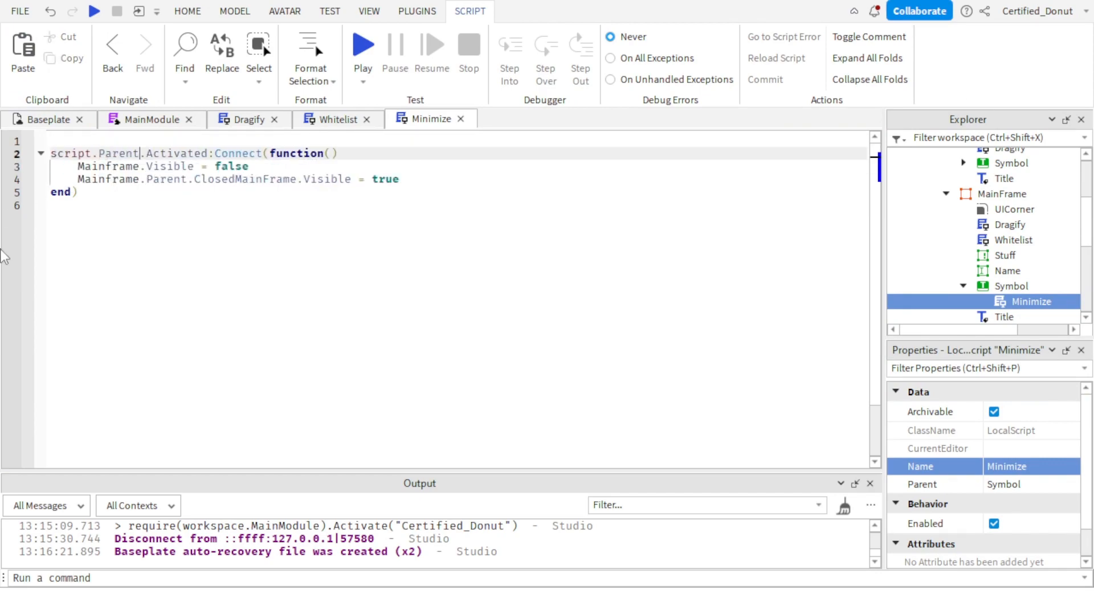
# Replace Mainframe with script.Parent.Parent.Parent.MainFrame in the line that sets Visible to false.
pyautogui.click(96, 165)
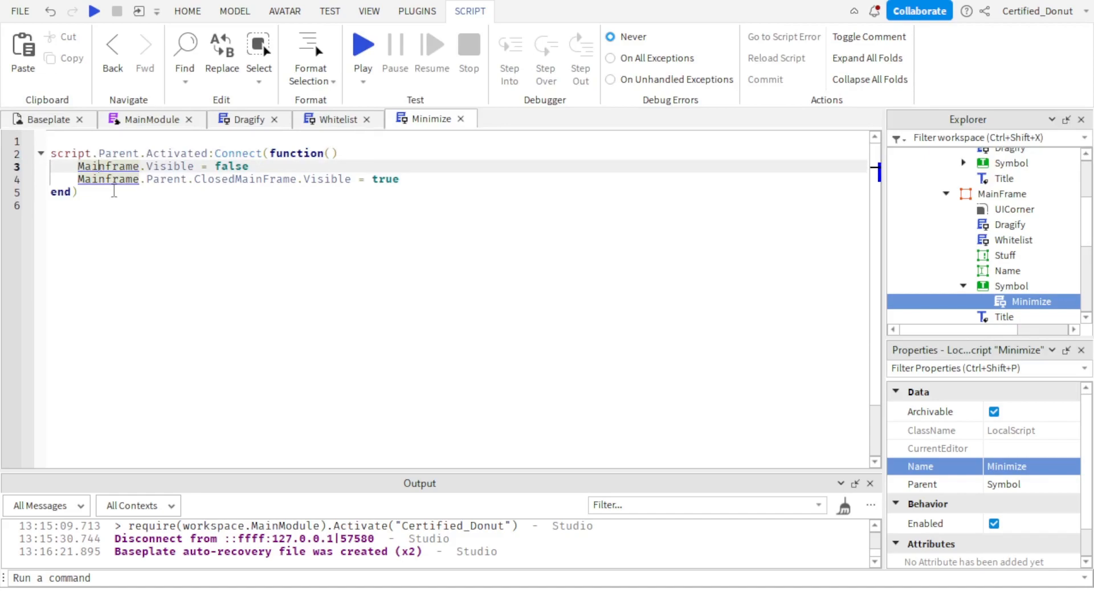
pyautogui.rightClick(158, 161)
pyautogui.click(114, 178)
pyautogui.doubleClick(109, 166)
pyautogui.write('script.Parent.Parent')
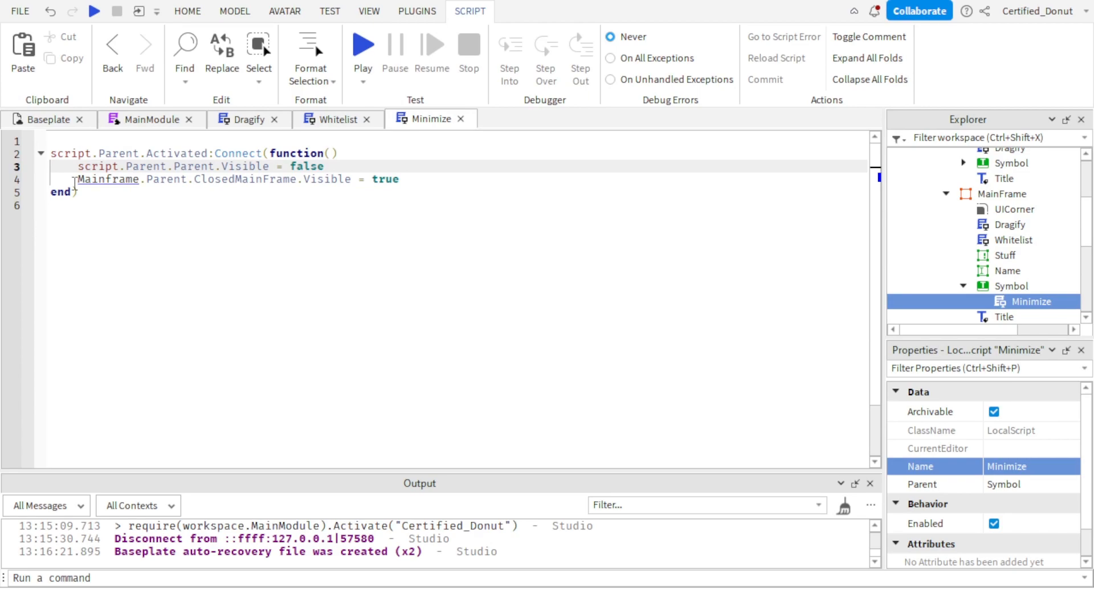
pyautogui.write('.p.')
pyautogui.press('Tab')
pyautogui.write('.M')
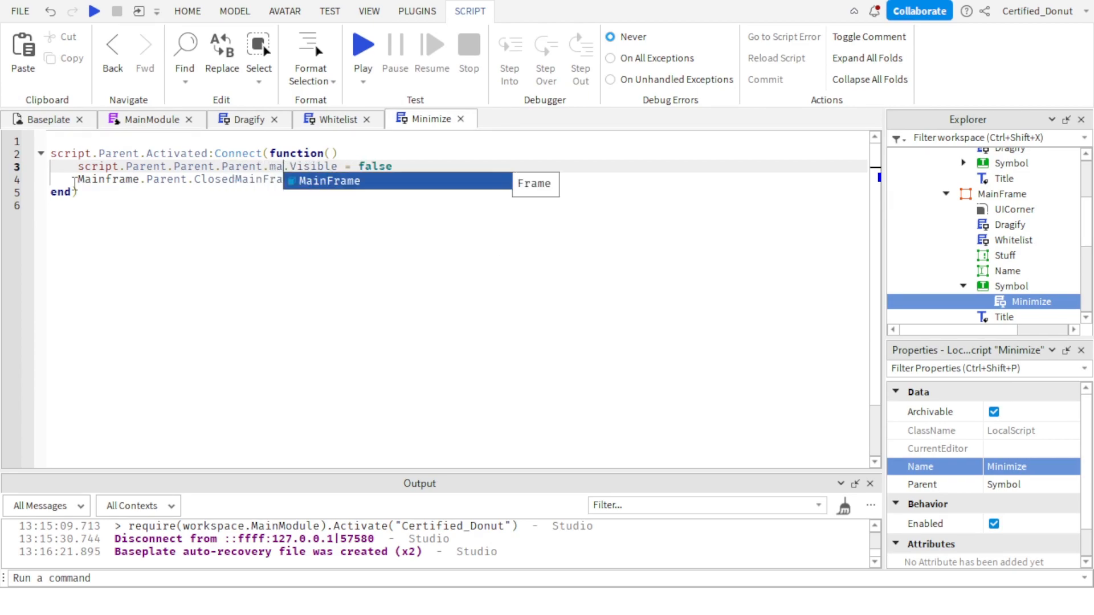
pyautogui.press('Tab')
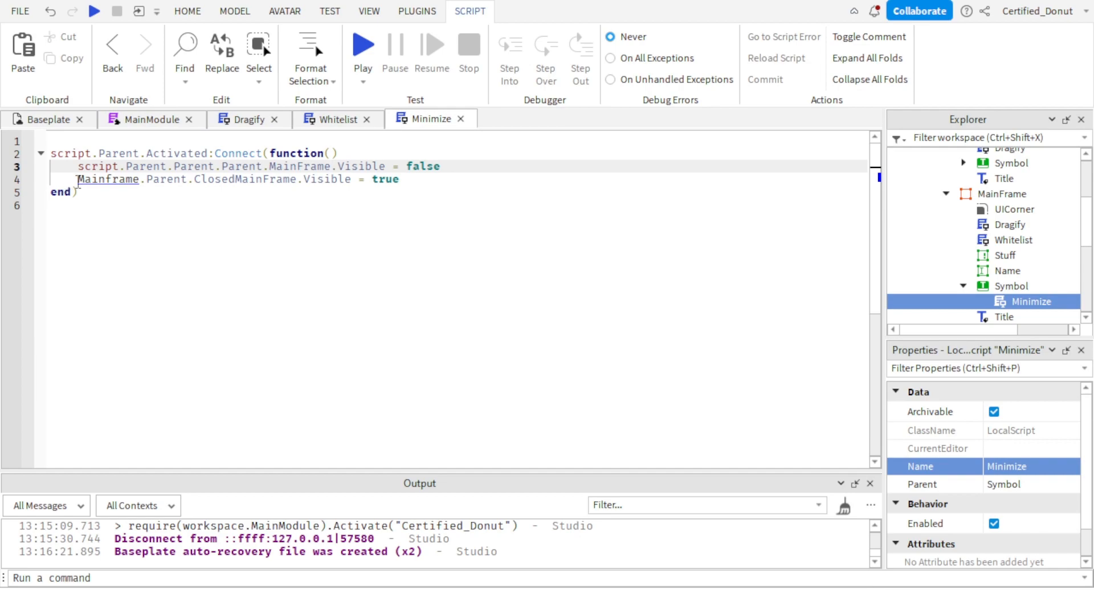
# Rewrite the function's second line as script.Parent.Parent.Parent.ClosedMainFrame.Visible = true.
pyautogui.moveTo(78, 180); pyautogui.dragTo(415, 180)
pyautogui.press('BackSpace')
pyautogui.write('script.')
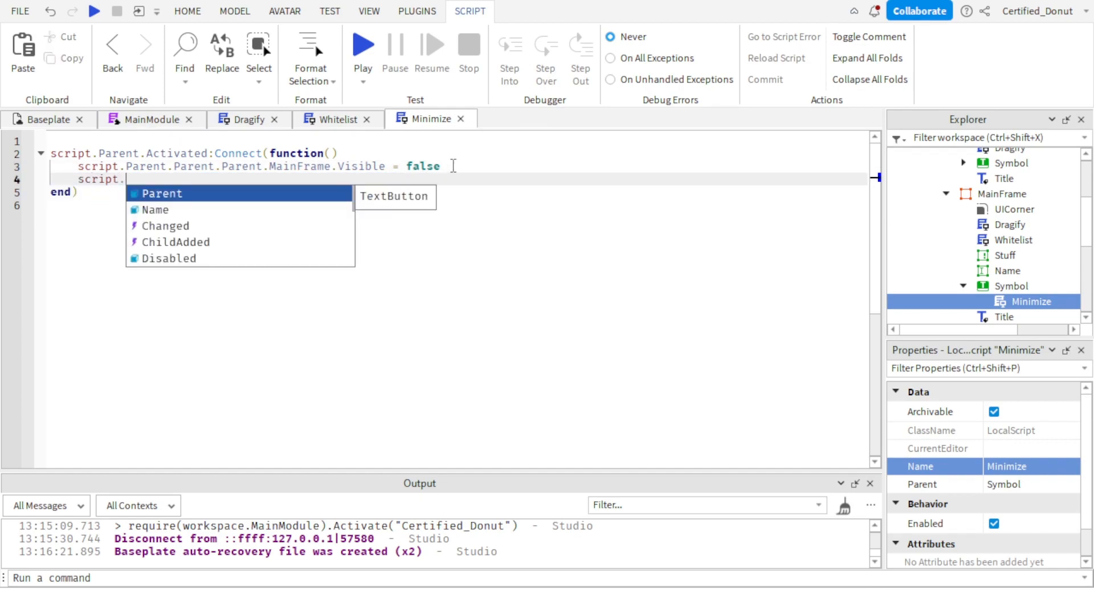
pyautogui.write('Parent.Parent.Parent.Cl')
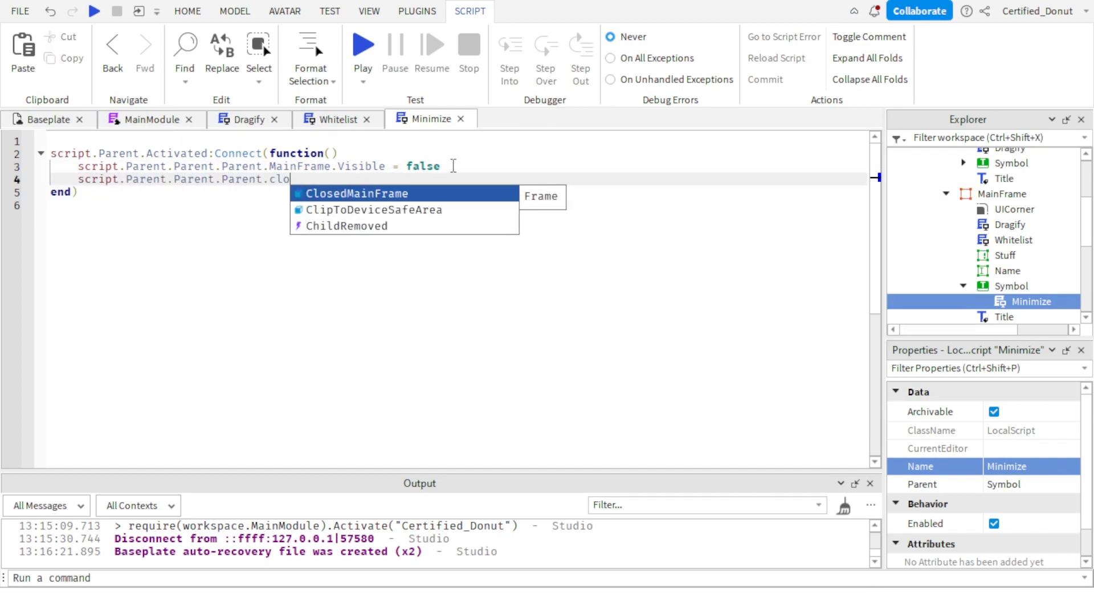
pyautogui.press('Tab')
pyautogui.write('.vi')
pyautogui.press('Tab')
pyautogui.write('= tru')
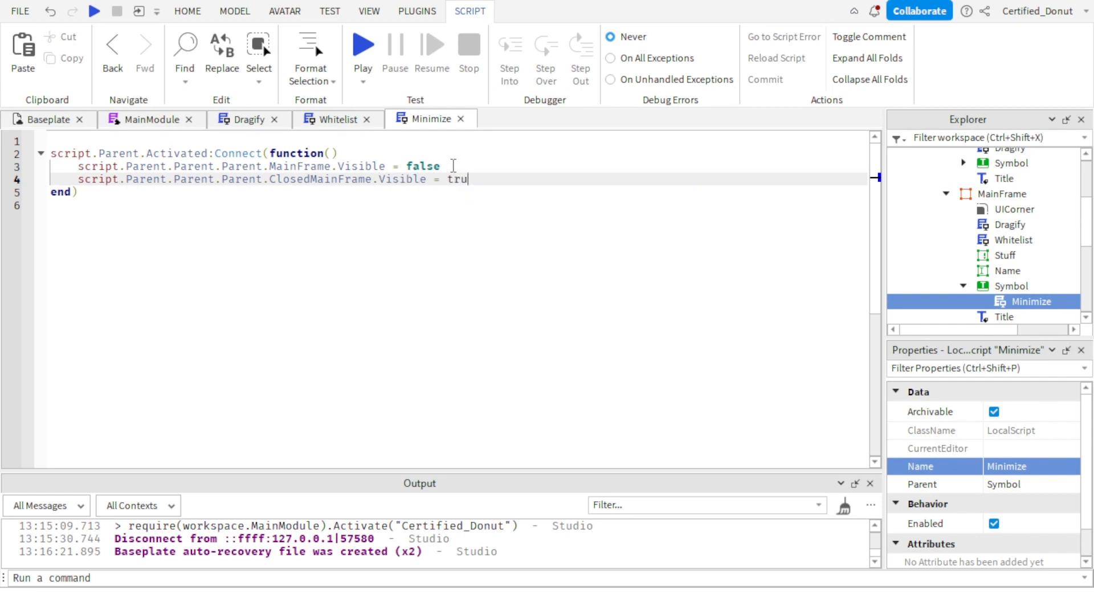
# Return to Baseplate, collapse both frames and the Panel, and move Panel from MainModule into StarterGui.
pyautogui.click(23, 123)
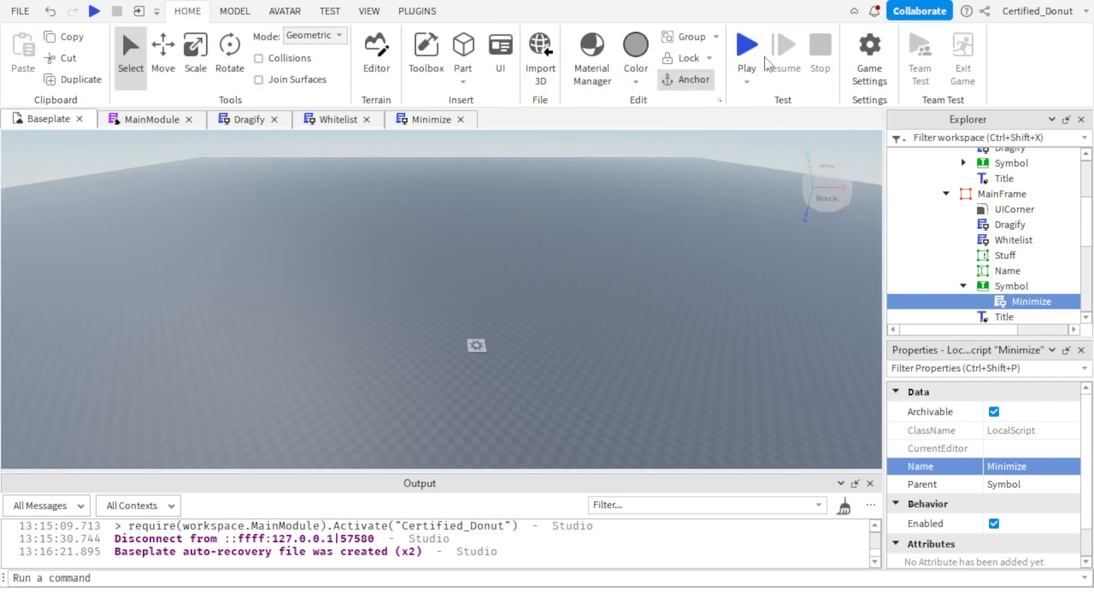
pyautogui.scroll(2, 957, 240)
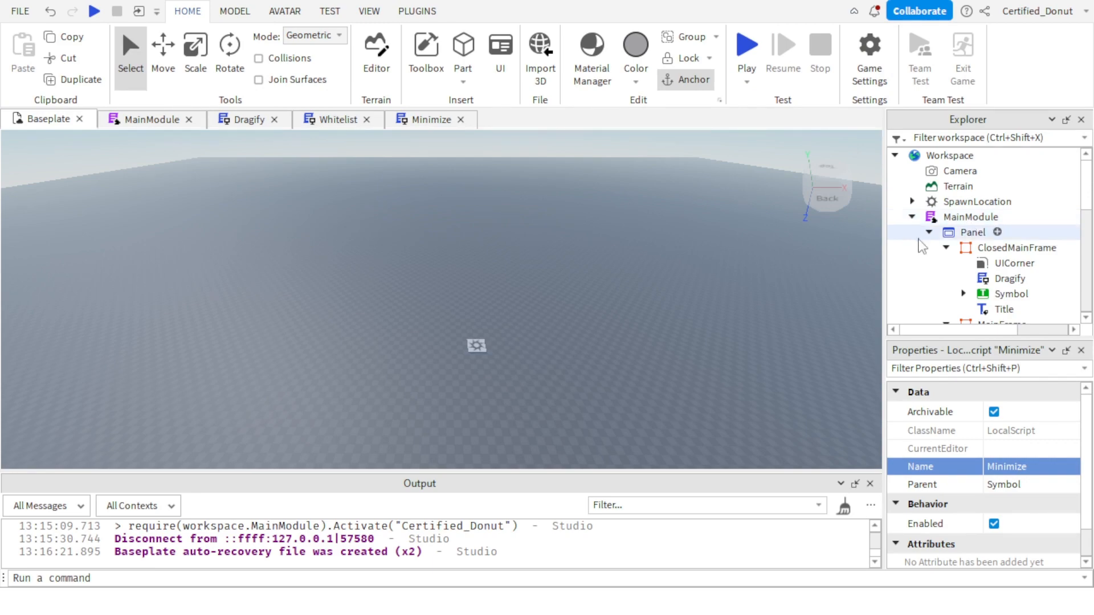
pyautogui.click(946, 248)
pyautogui.click(946, 263)
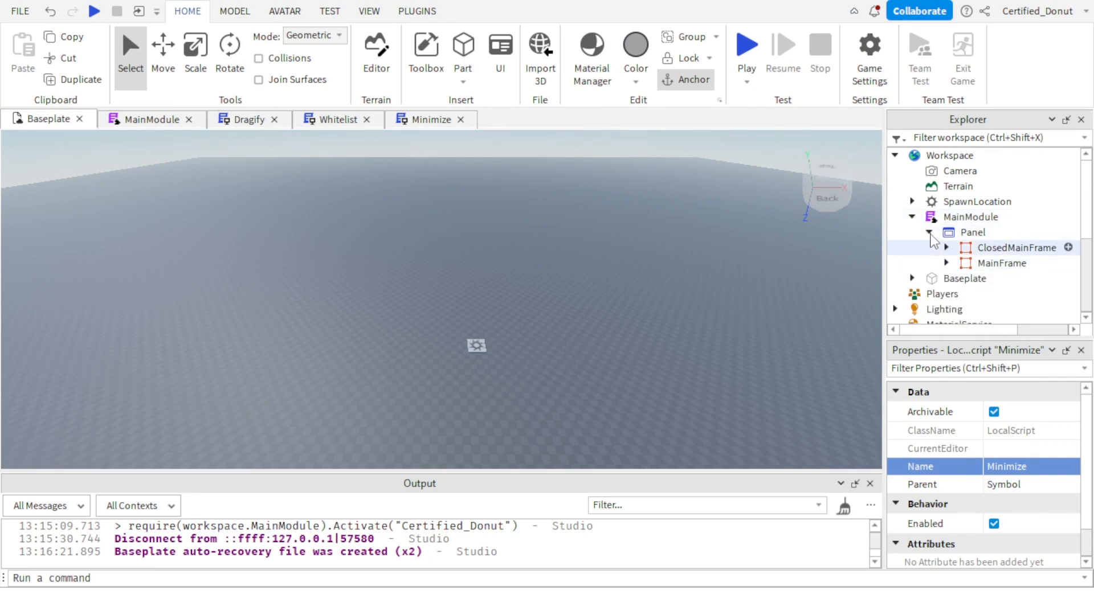
pyautogui.click(929, 232)
pyautogui.moveTo(969, 232)
pyautogui.mouseDown()
pyautogui.moveTo(1006, 259)
pyautogui.moveTo(980, 240)
pyautogui.mouseUp()
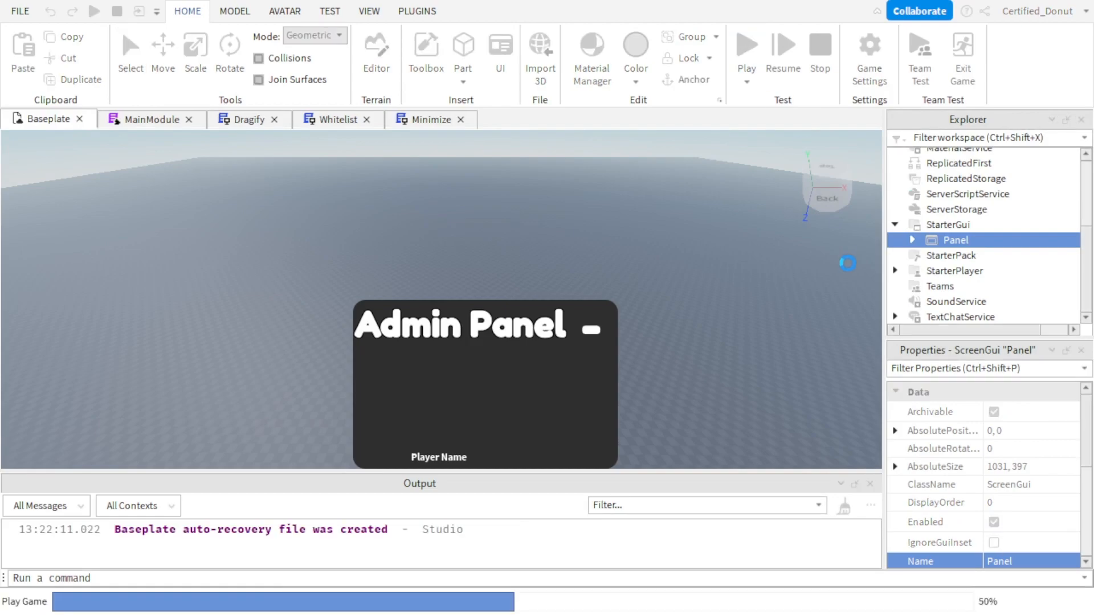
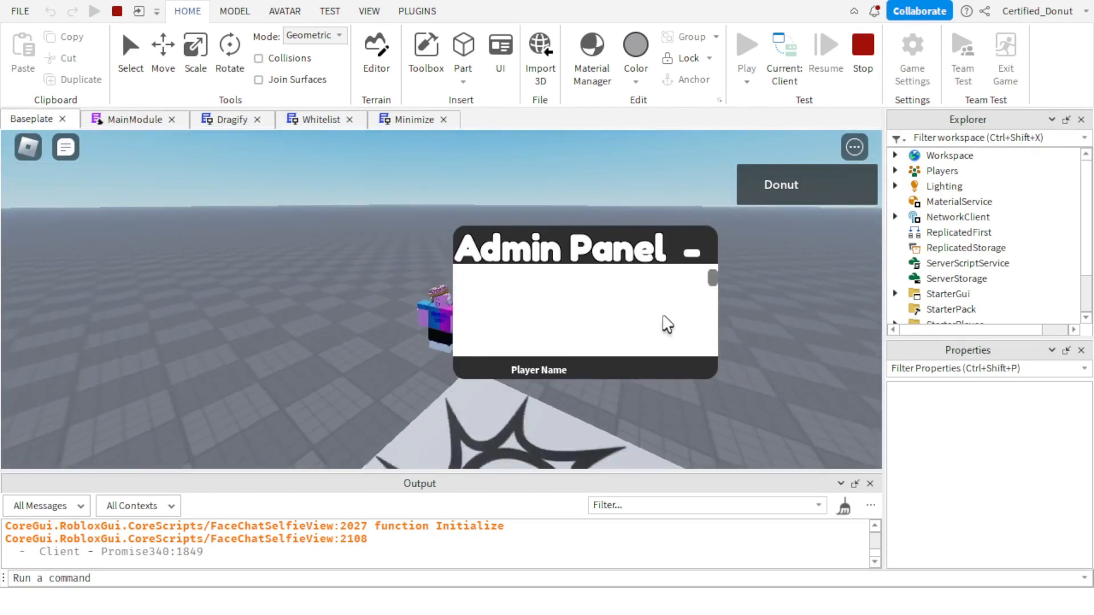
# Test the panel's minimize and restore buttons in the running game and read the resulting messages in the Output.
pyautogui.click(694, 254)
pyautogui.click(595, 343)
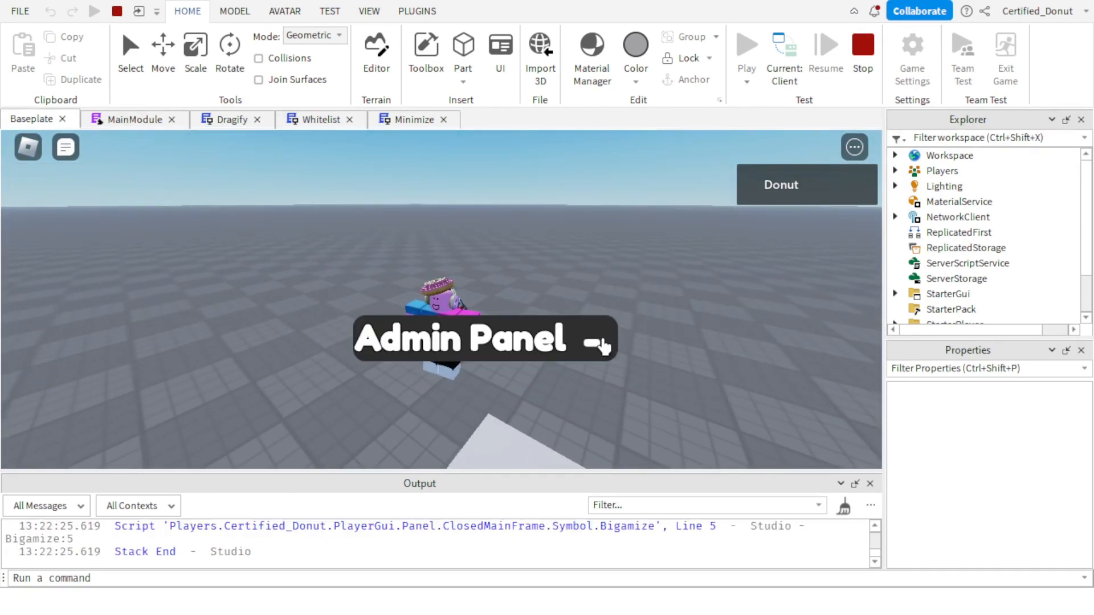
pyautogui.scroll(2, 548, 528)
pyautogui.scroll(-1, 546, 529)
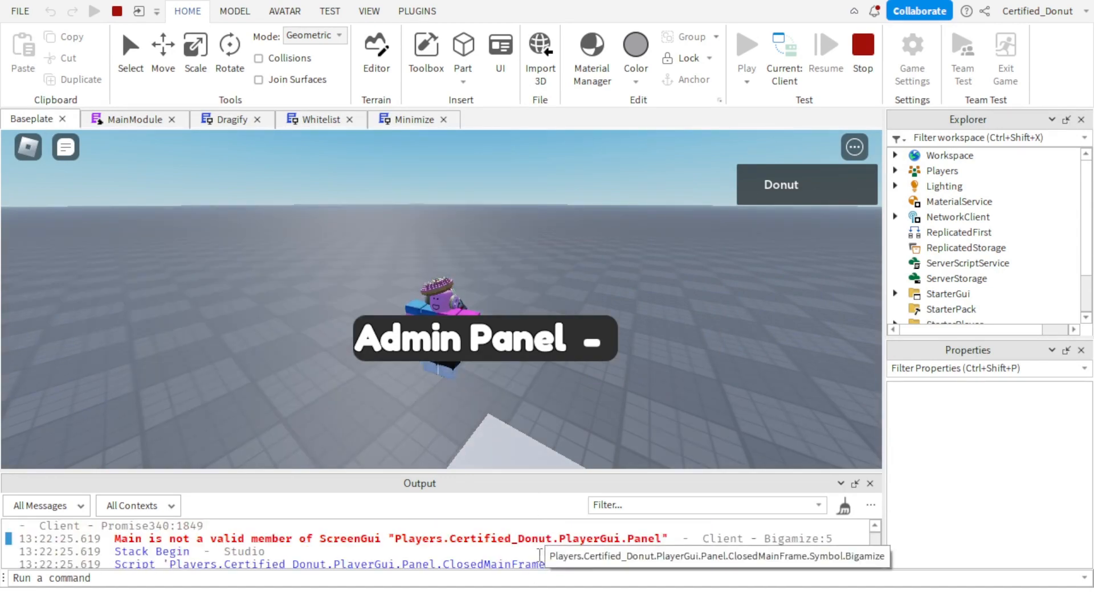
# Open the Bigamize script from its error, stop the playtest, and change Main to MainFrame in the line setting Visible to true.
pyautogui.click(546, 539)
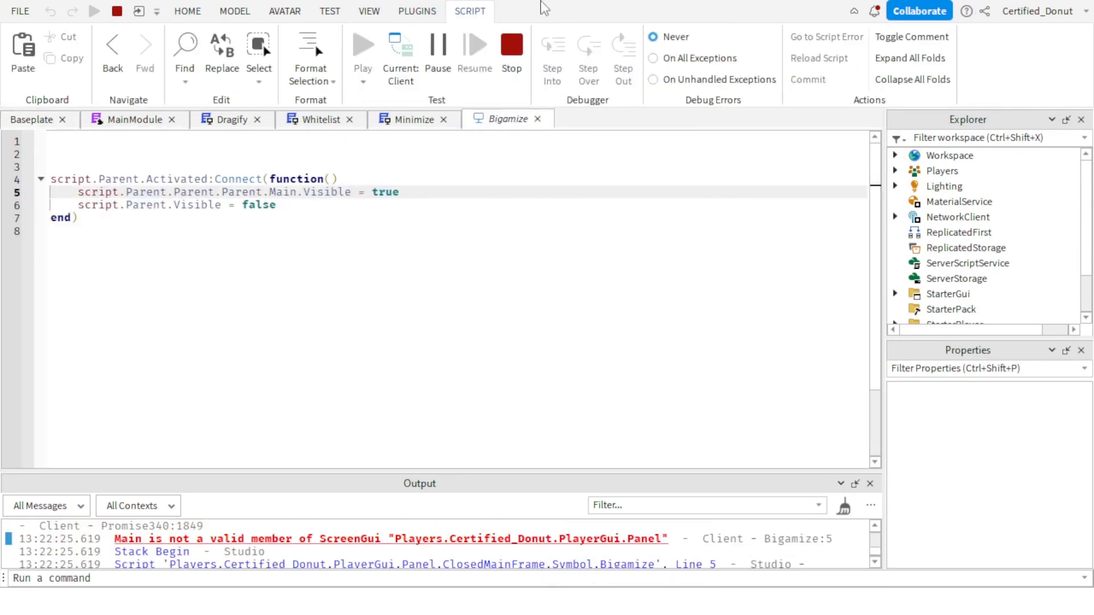
pyautogui.click(519, 64)
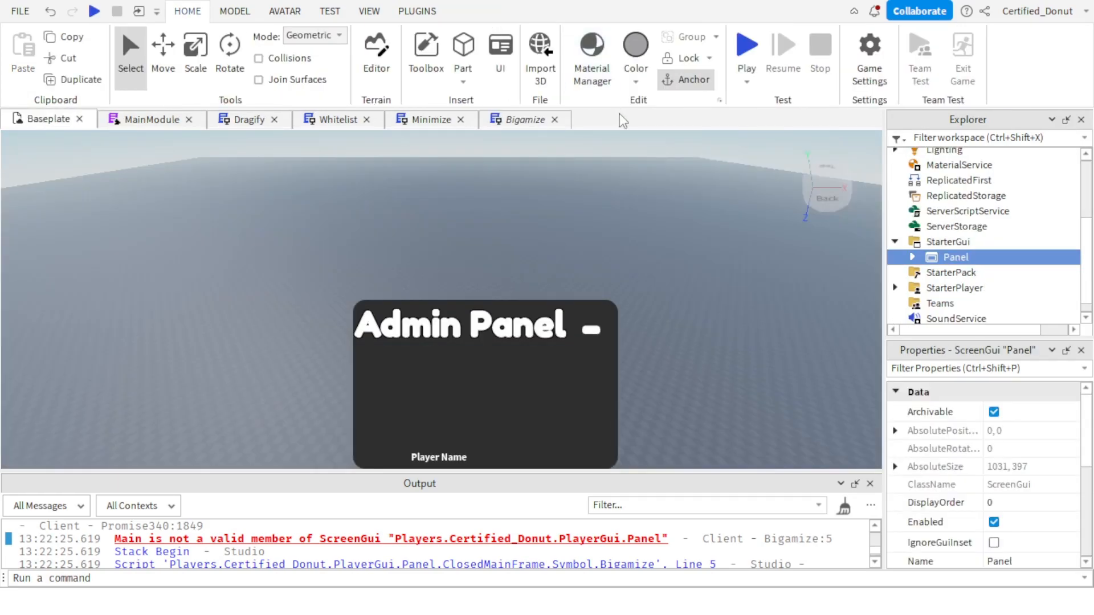
pyautogui.click(546, 121)
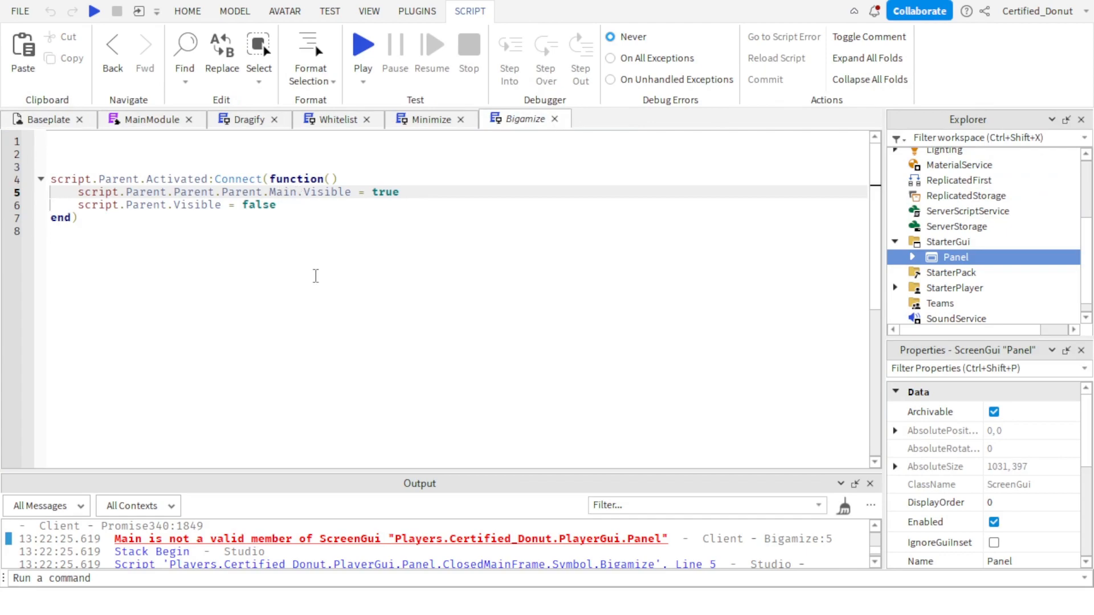
pyautogui.write('Frame')
# Playtest the Baseplate, minimize the Admin Panel and move its closed frame around, and end the test.
pyautogui.click(46, 119)
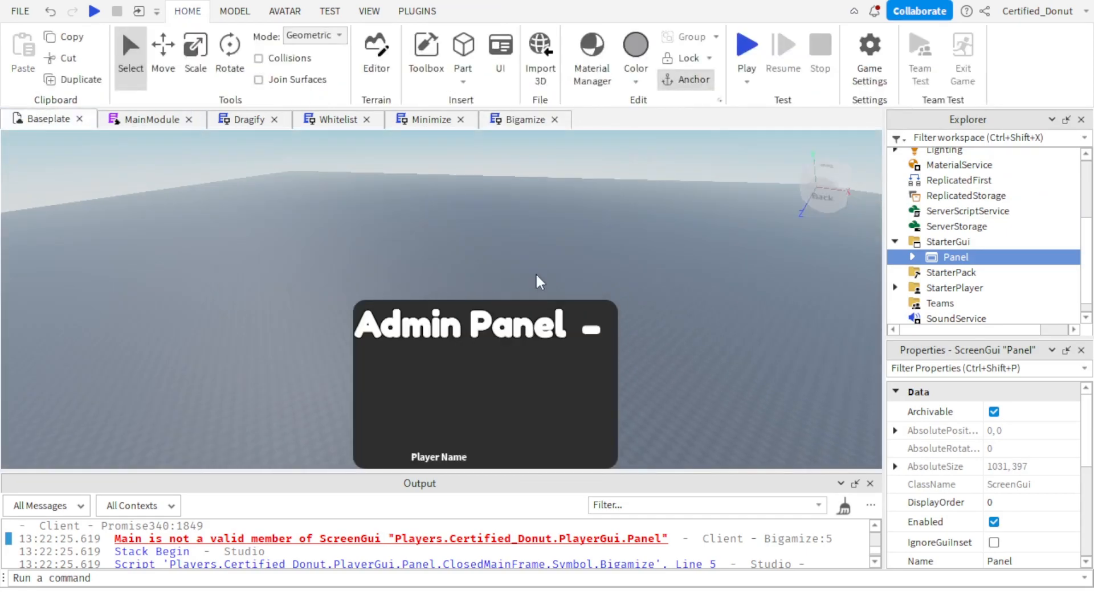
pyautogui.click(746, 46)
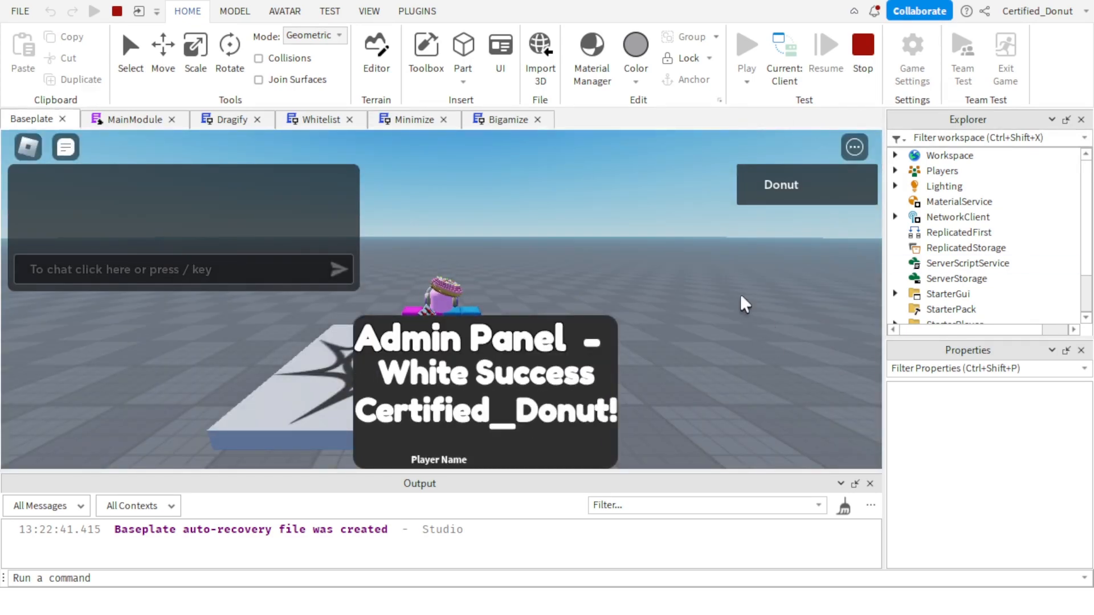
pyautogui.moveTo(700, 214); pyautogui.dragTo(700, 213, button='right')
pyautogui.press('w')
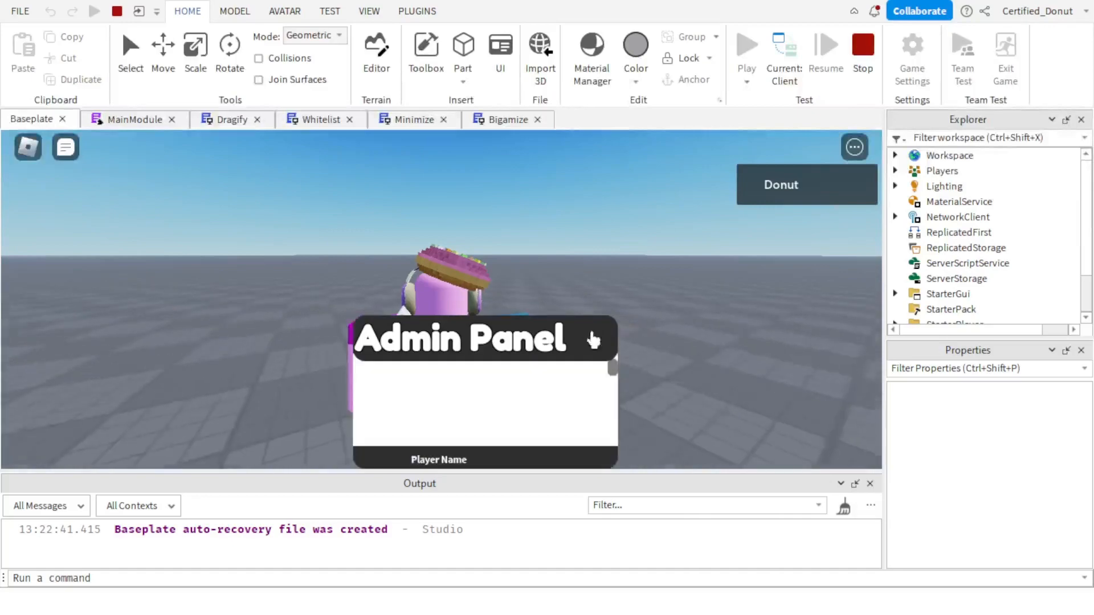
pyautogui.click(590, 343)
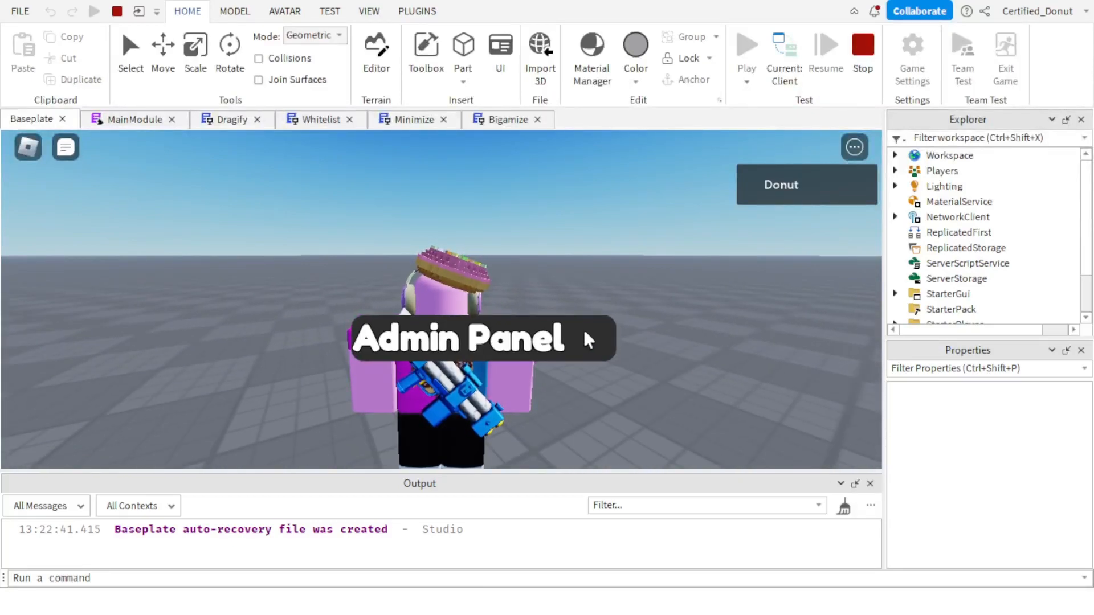
pyautogui.moveTo(589, 344); pyautogui.dragTo(631, 225)
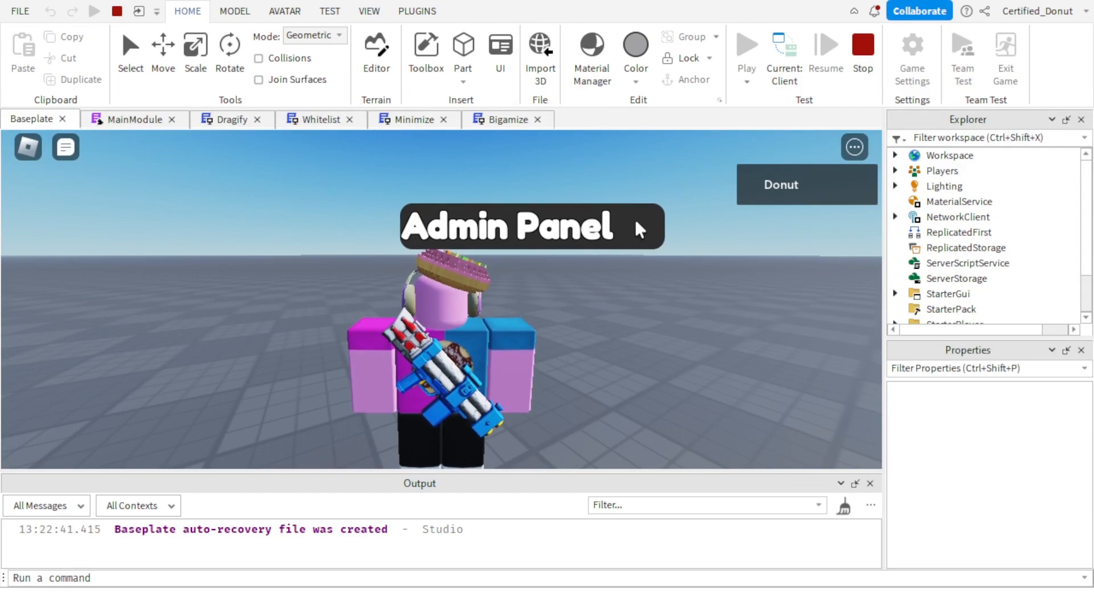
pyautogui.click(862, 70)
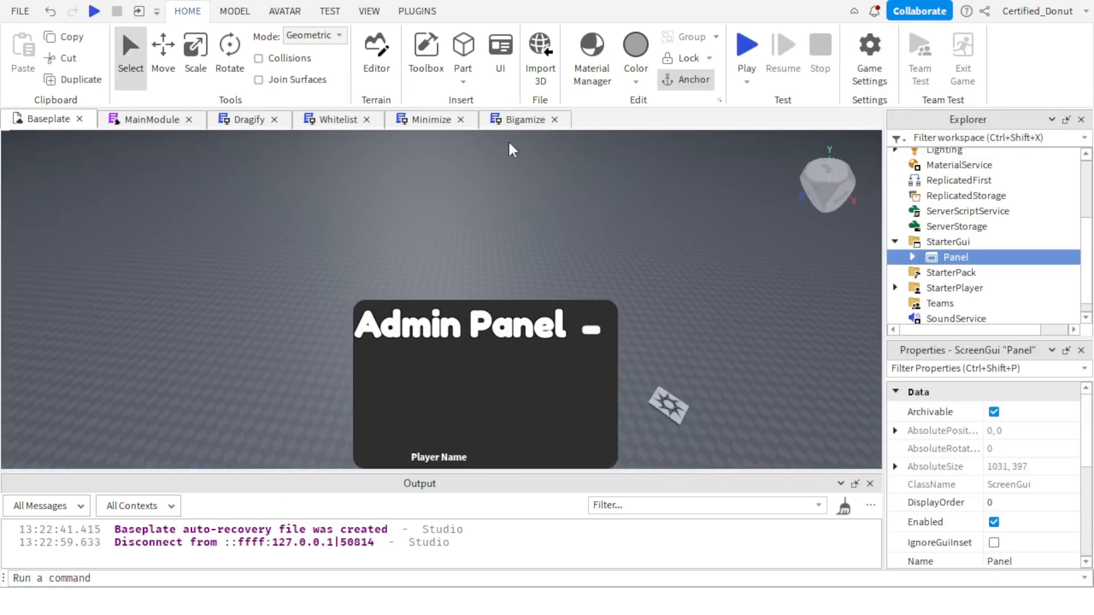
# Rewrite the second line of the Bigamize function as script.Parent.Parent.Parent.ClosedMainFrame.Visible = false.
pyautogui.click(515, 119)
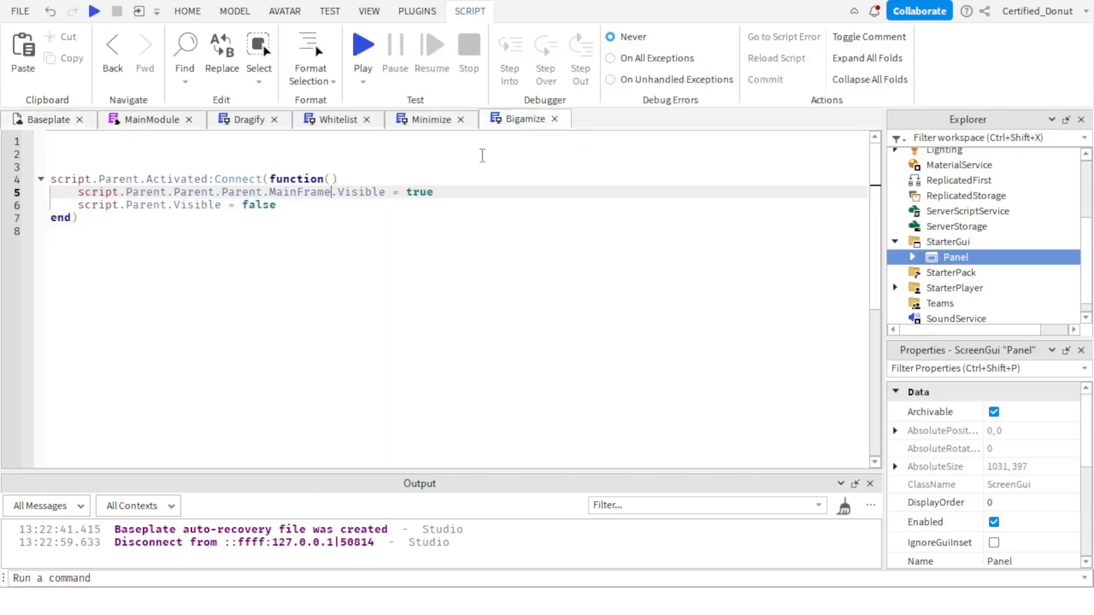
pyautogui.click(167, 206)
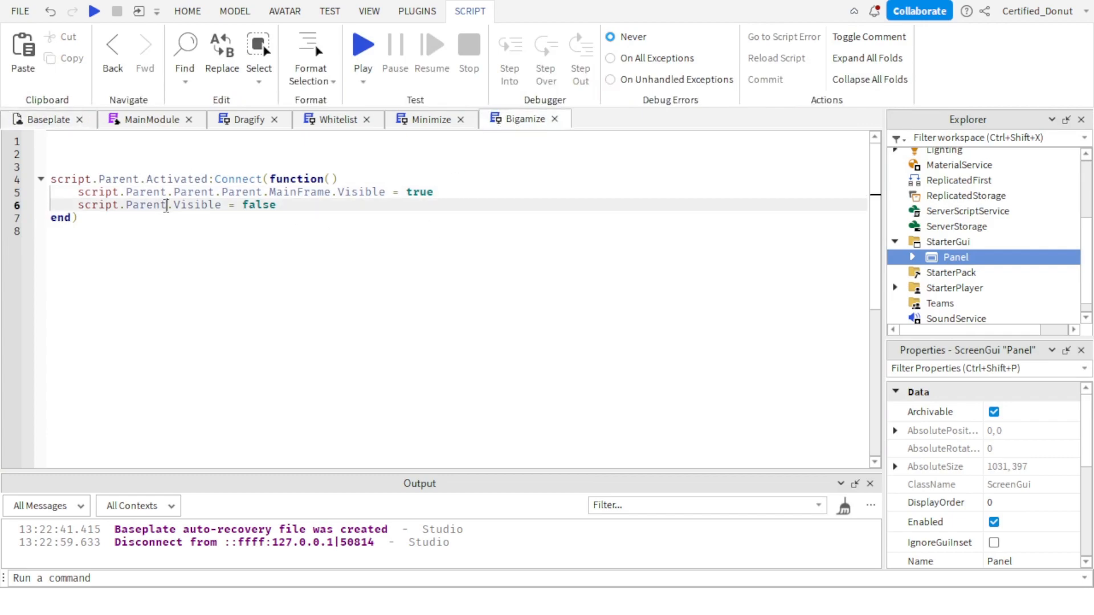
pyautogui.write('.Parent.')
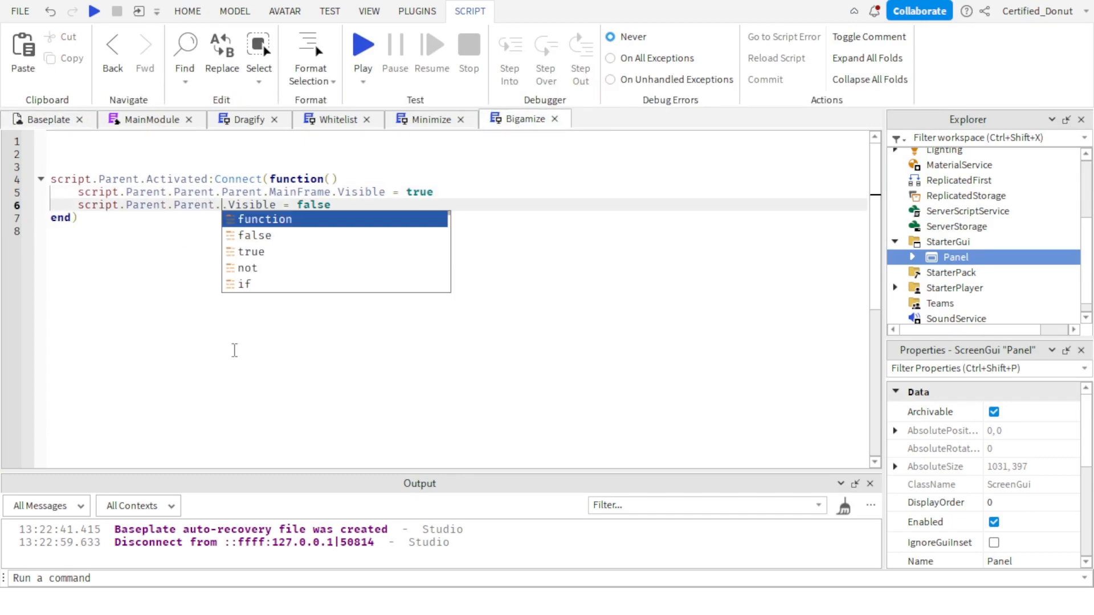
pyautogui.write('Parent.ma')
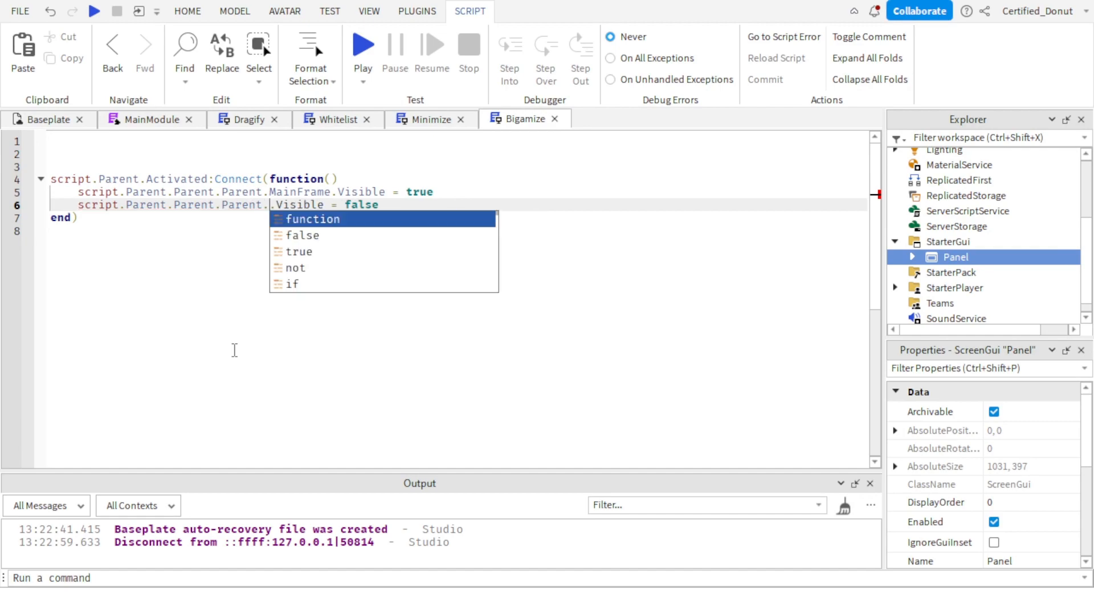
pyautogui.press('BackSpace')
pyautogui.press('BackSpace')
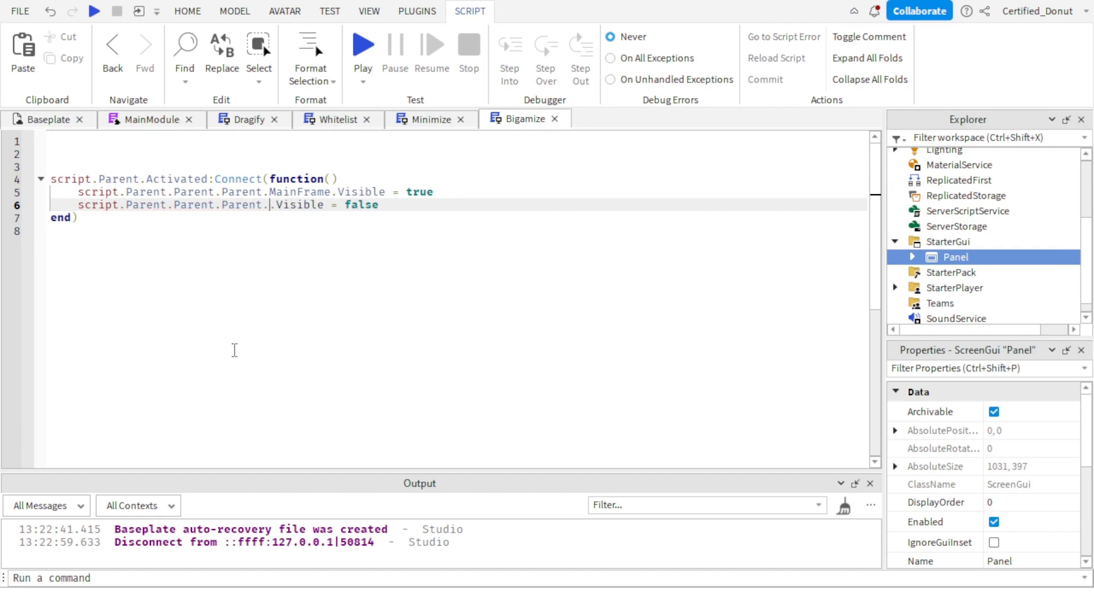
pyautogui.write('c')
pyautogui.press('Tab')
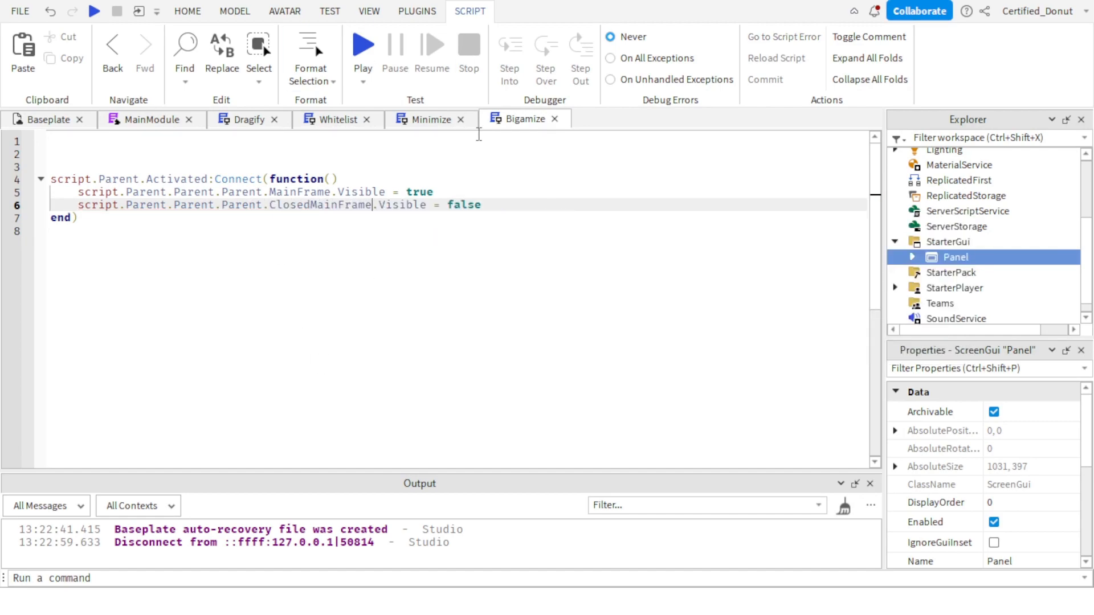
# Review the MainFrame and ClosedMainFrame visibility lines in the Minimize script.
pyautogui.click(424, 125)
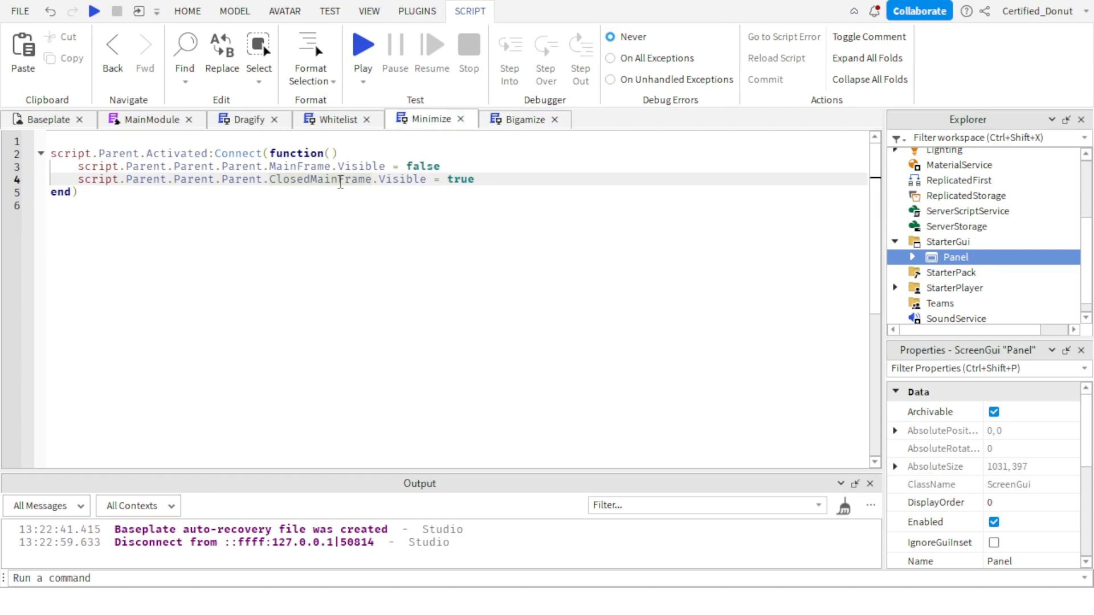
pyautogui.doubleClick(340, 183)
pyautogui.tripleClick(341, 183)
pyautogui.doubleClick(342, 185)
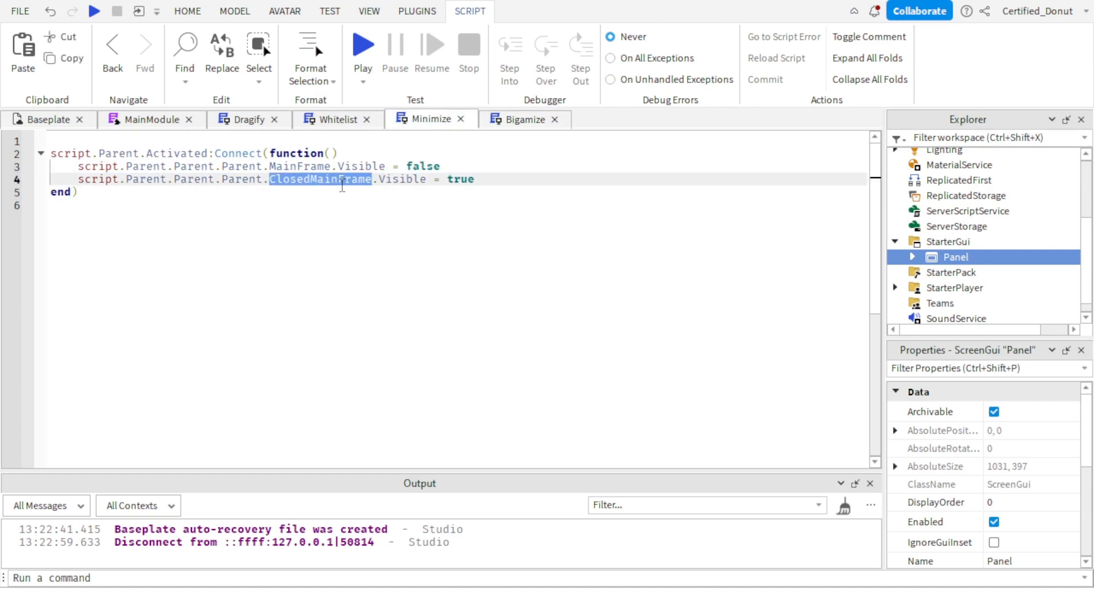
pyautogui.tripleClick(342, 183)
pyautogui.doubleClick(342, 183)
pyautogui.tripleClick(342, 184)
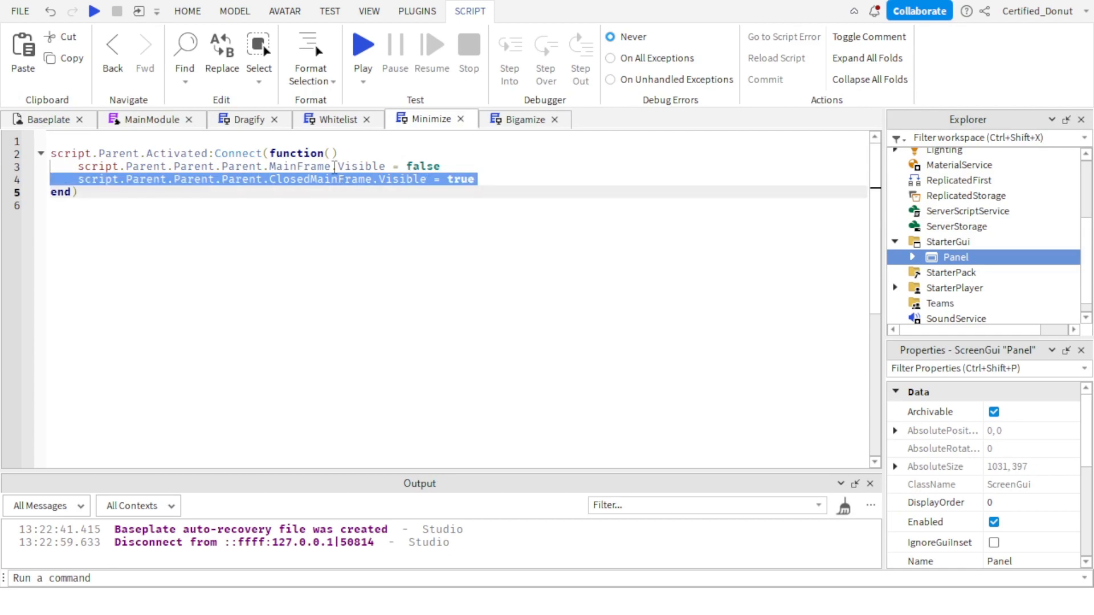
pyautogui.doubleClick(334, 166)
pyautogui.tripleClick(337, 165)
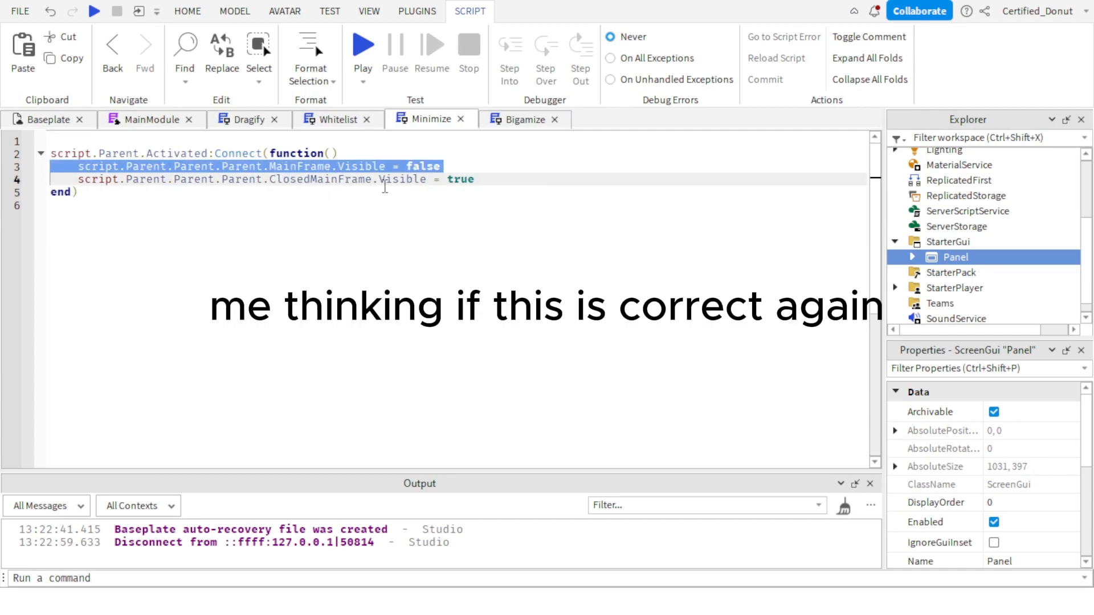
pyautogui.doubleClick(385, 181)
pyautogui.tripleClick(391, 177)
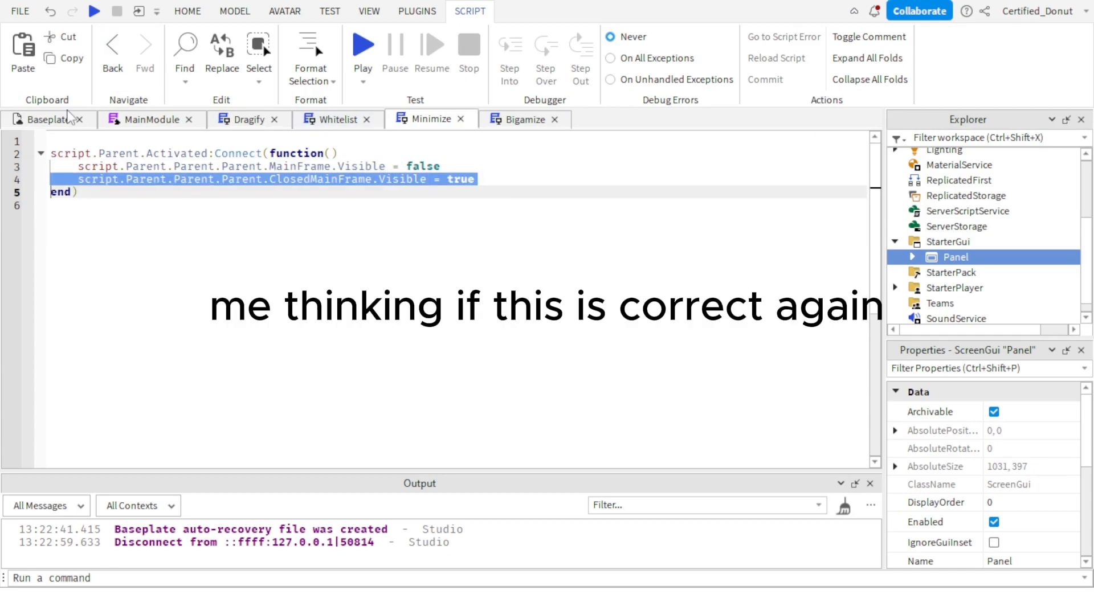
# Start a new Baseplate playtest and toggle the Admin Panel between its full and minimized frames.
pyautogui.click(68, 118)
pyautogui.click(737, 50)
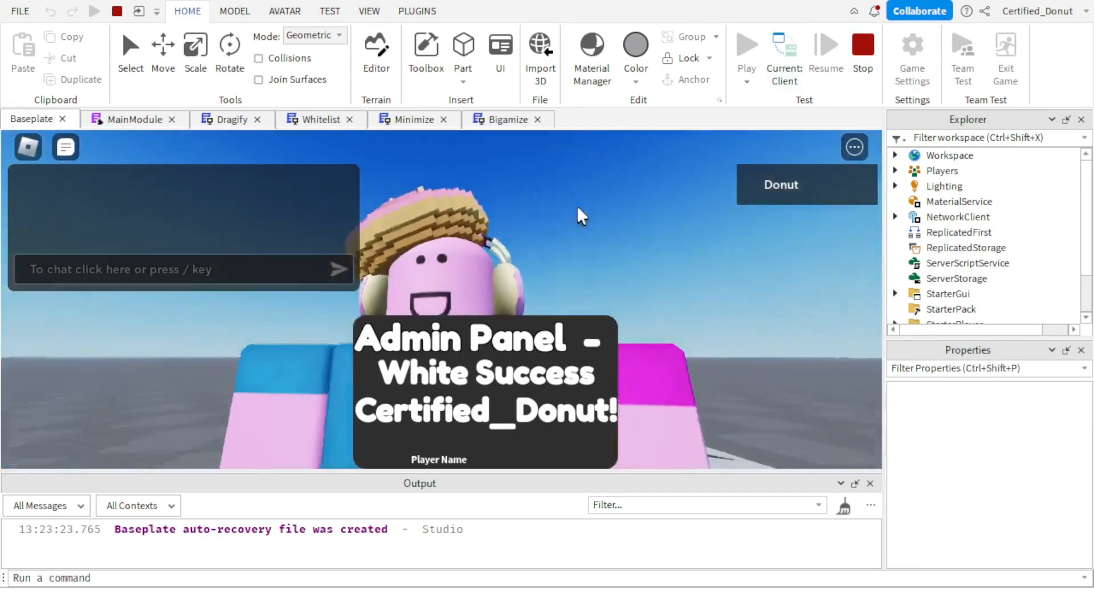
pyautogui.moveTo(572, 242); pyautogui.dragTo(606, 288, button='right')
pyautogui.press('a')
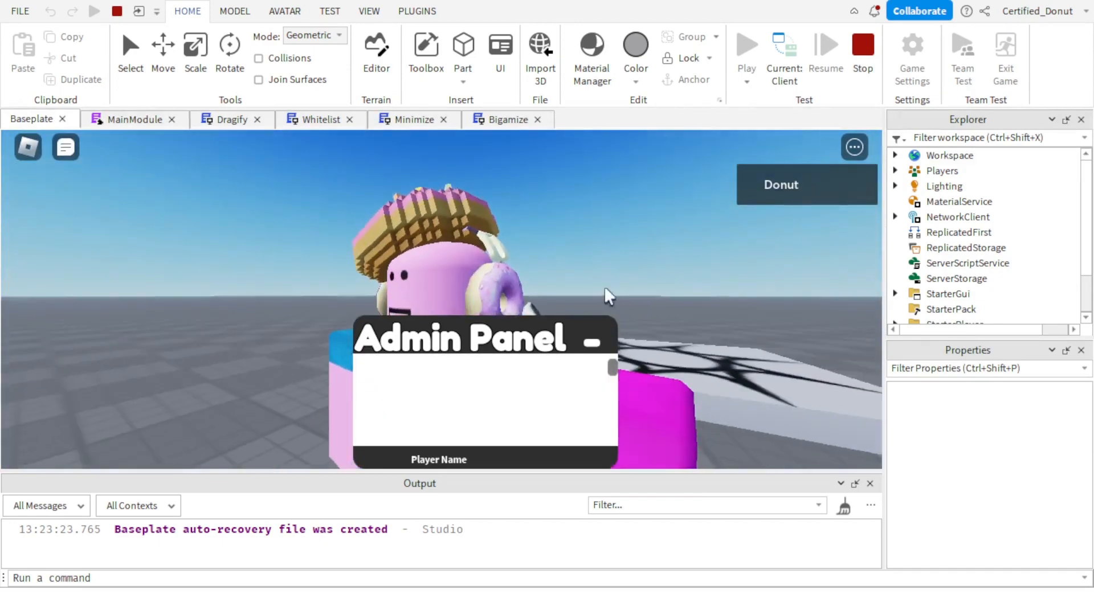
pyautogui.press('d')
pyautogui.click(593, 345)
pyautogui.click(596, 343)
# Move the Admin Panel around the game view while switching between both frames, and end the playtest.
pyautogui.moveTo(507, 338); pyautogui.dragTo(227, 286)
pyautogui.click(625, 232)
pyautogui.click(591, 346)
pyautogui.click(640, 203)
pyautogui.click(591, 343)
pyautogui.click(287, 305)
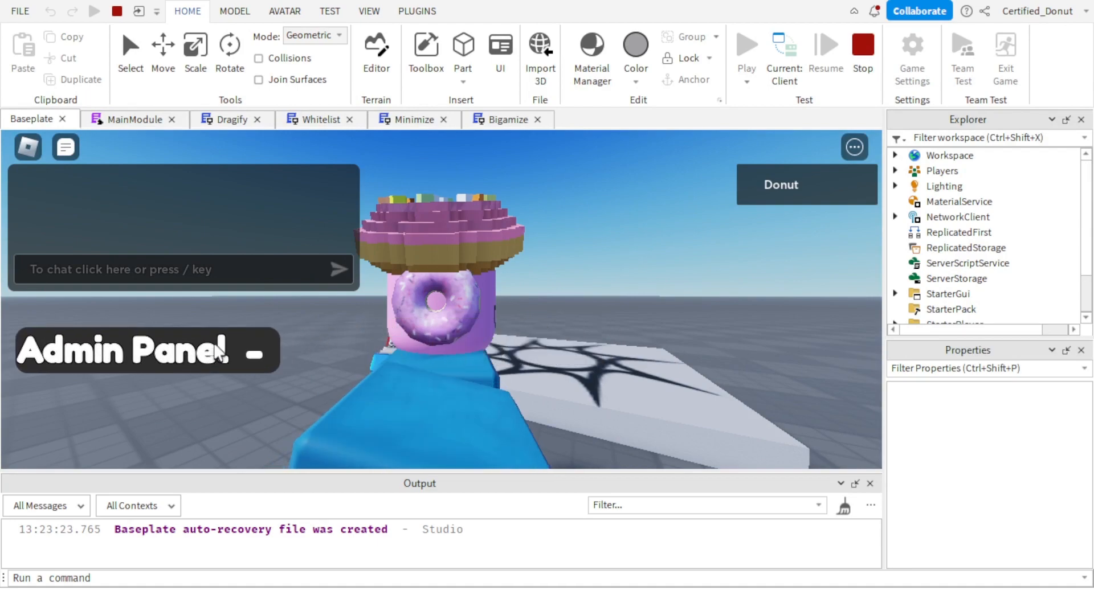
pyautogui.click(262, 350)
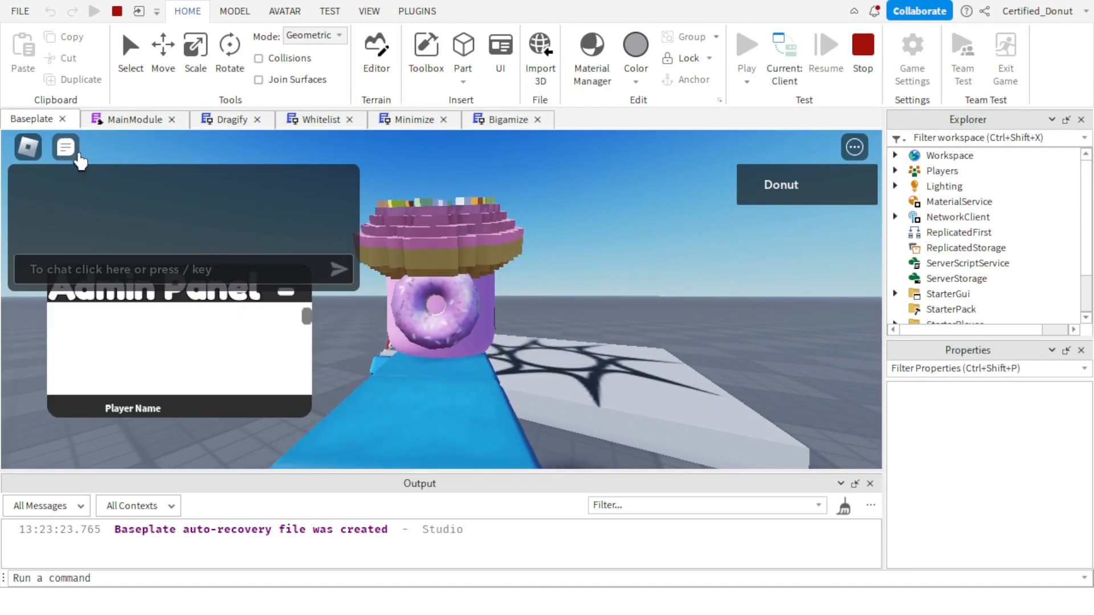
pyautogui.click(76, 152)
pyautogui.moveTo(637, 321); pyautogui.dragTo(637, 322, button='right')
pyautogui.scroll(-5, 644, 313)
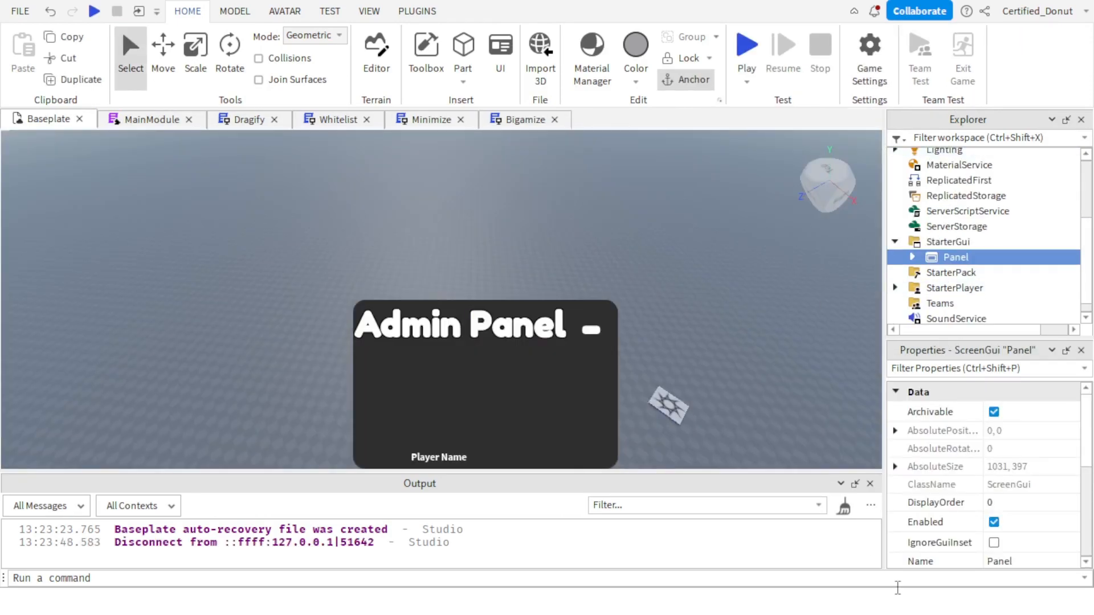
# Set the Size of the Title label in StarterGui's MainFrame to {0.6, 0},{0.3, 0}.
pyautogui.moveTo(931, 264)
pyautogui.click(913, 248)
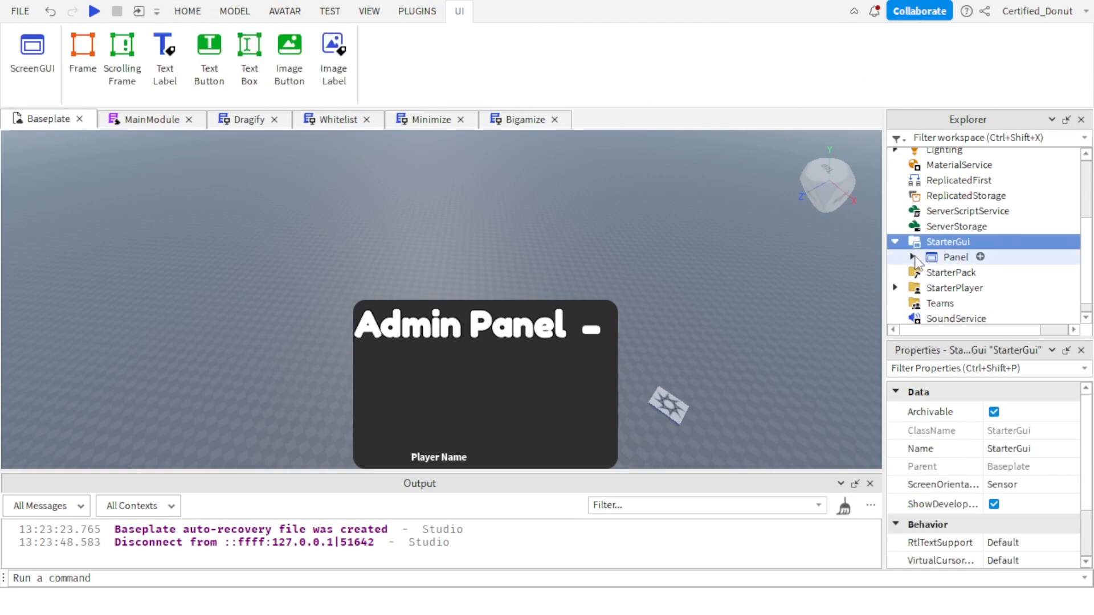
pyautogui.click(913, 257)
pyautogui.scroll(-2, 918, 258)
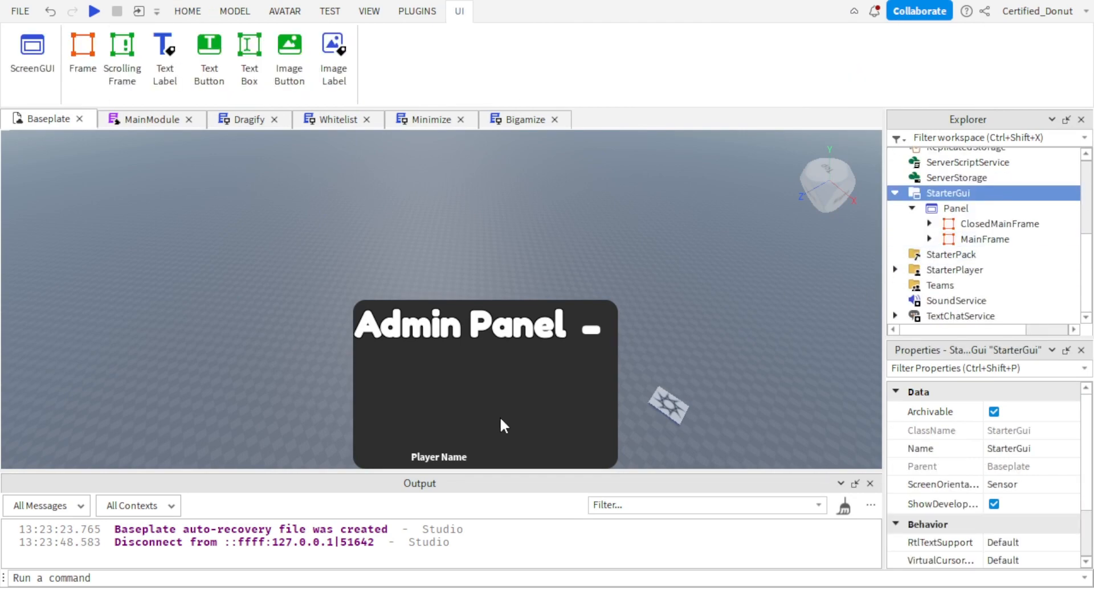
pyautogui.click(929, 239)
pyautogui.scroll(-2, 930, 239)
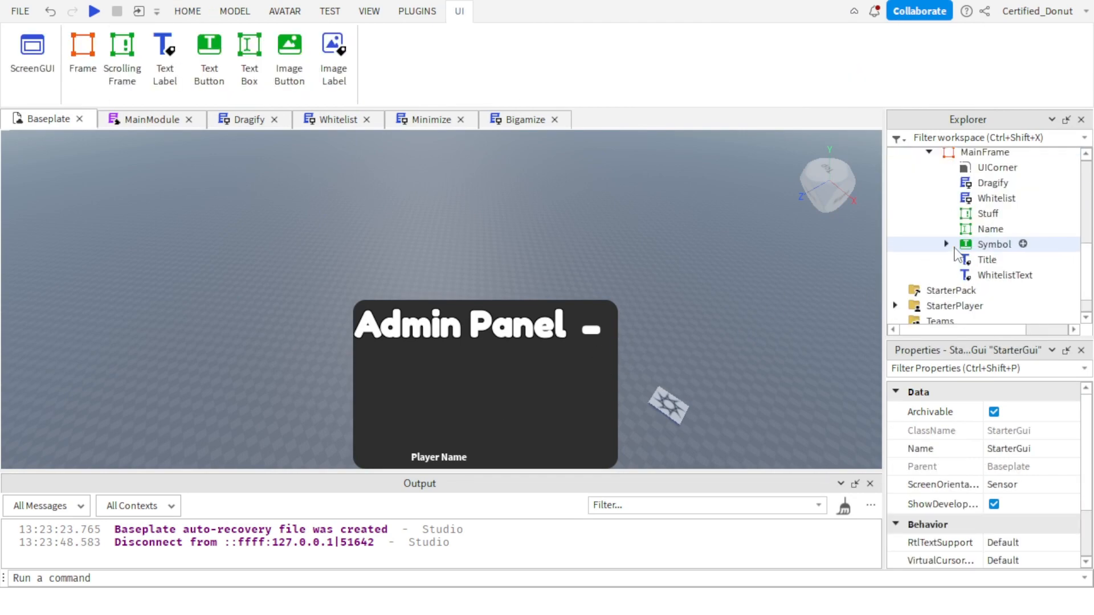
pyautogui.click(987, 260)
pyautogui.scroll(-5, 1034, 485)
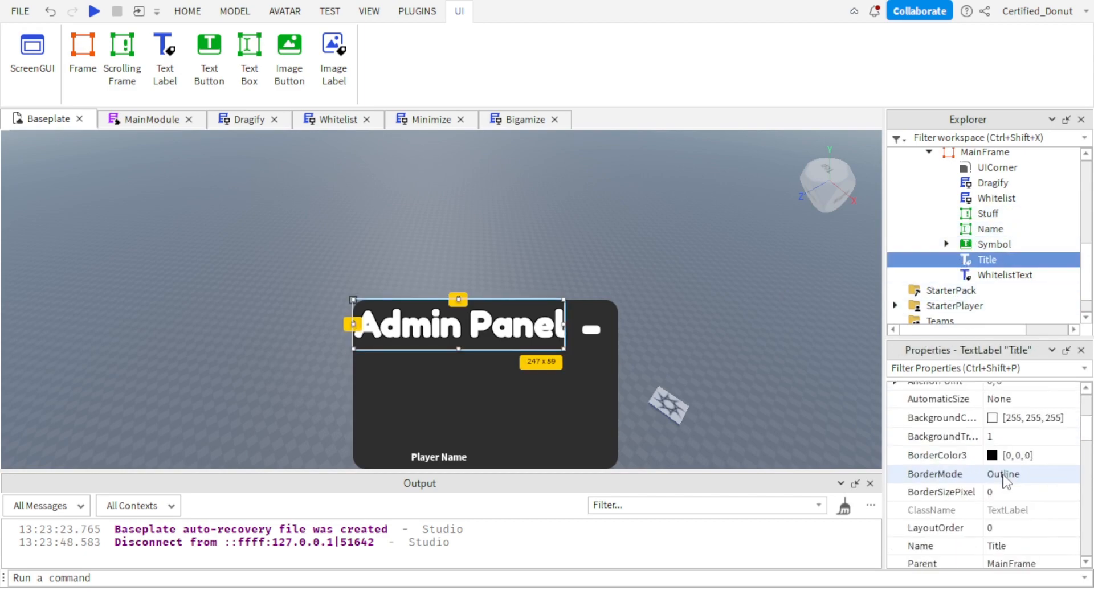
pyautogui.click(1002, 403)
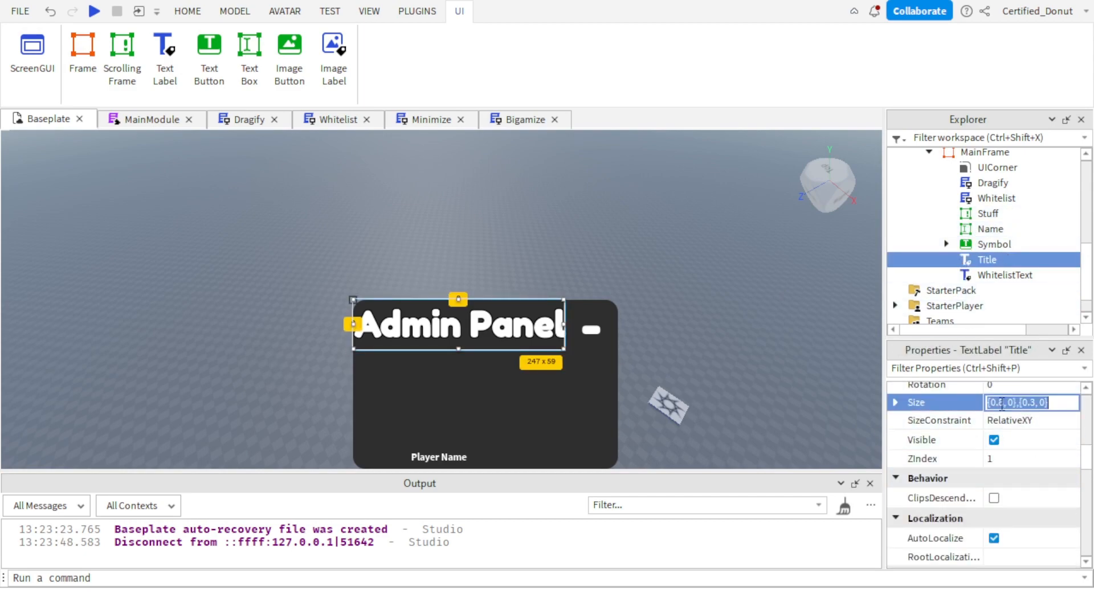
pyautogui.click(1004, 403)
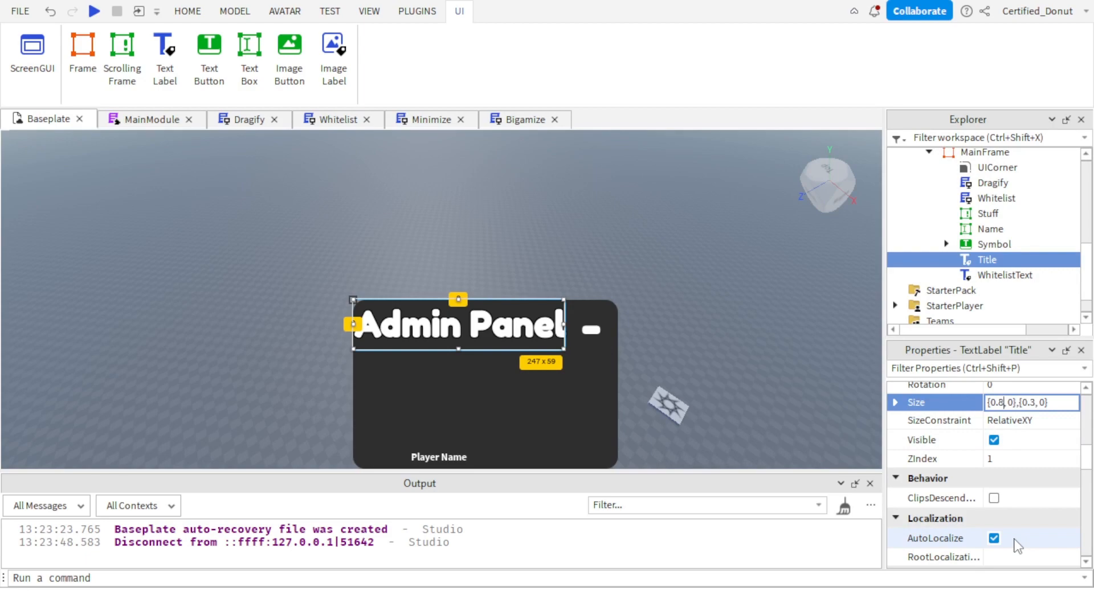
pyautogui.write('6')
pyautogui.press('Return')
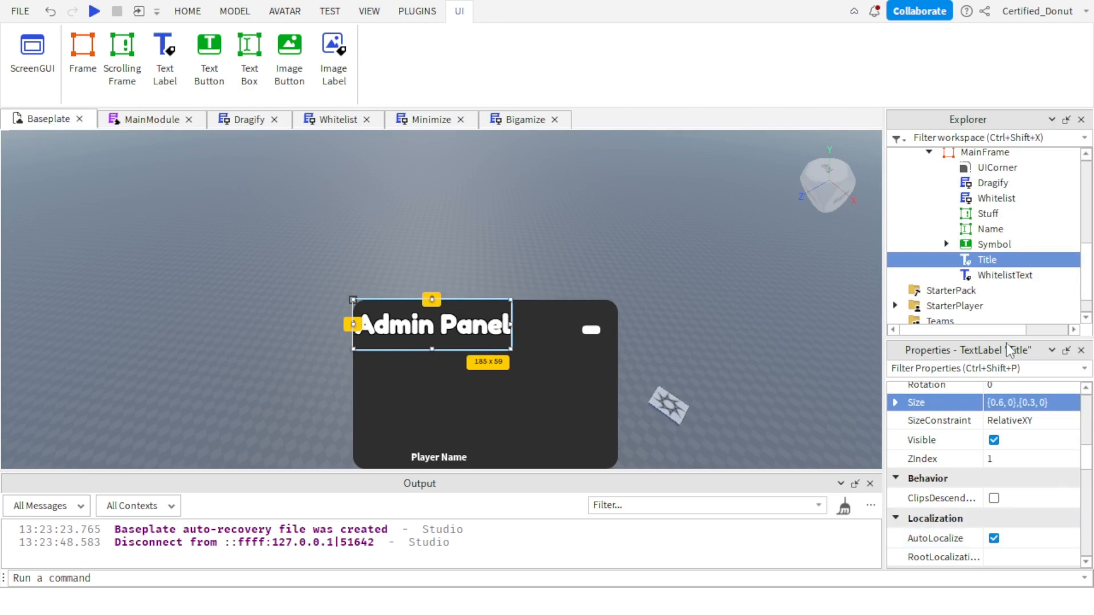
# Set the Size of the Title label in ClosedMainFrame to {0.6, 0},{1, 0}.
pyautogui.scroll(1, 980, 239)
pyautogui.click(930, 180)
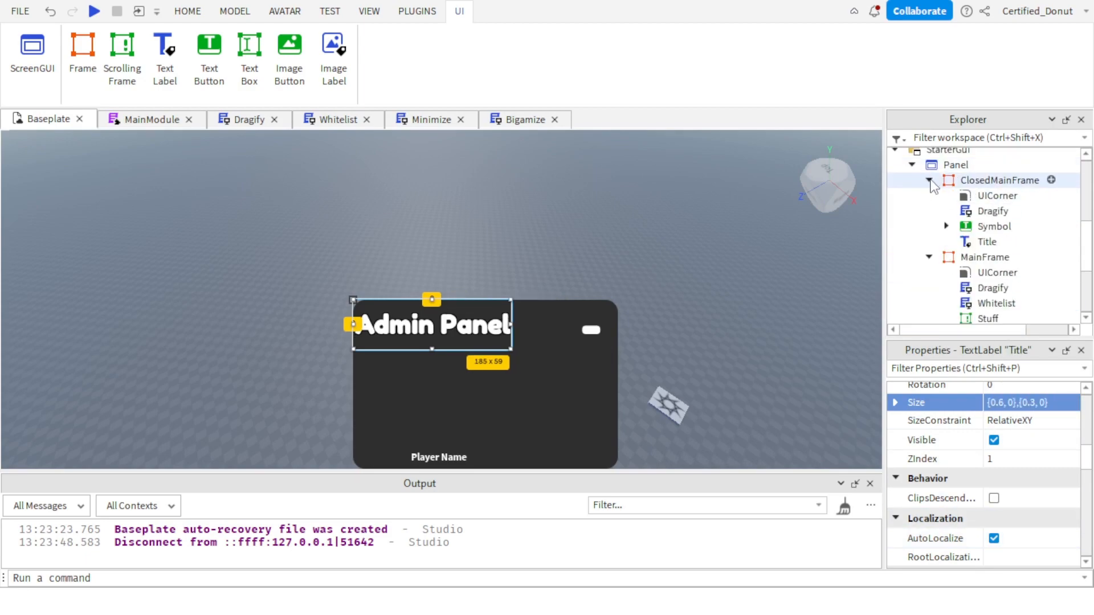
pyautogui.click(987, 241)
pyautogui.click(1006, 401)
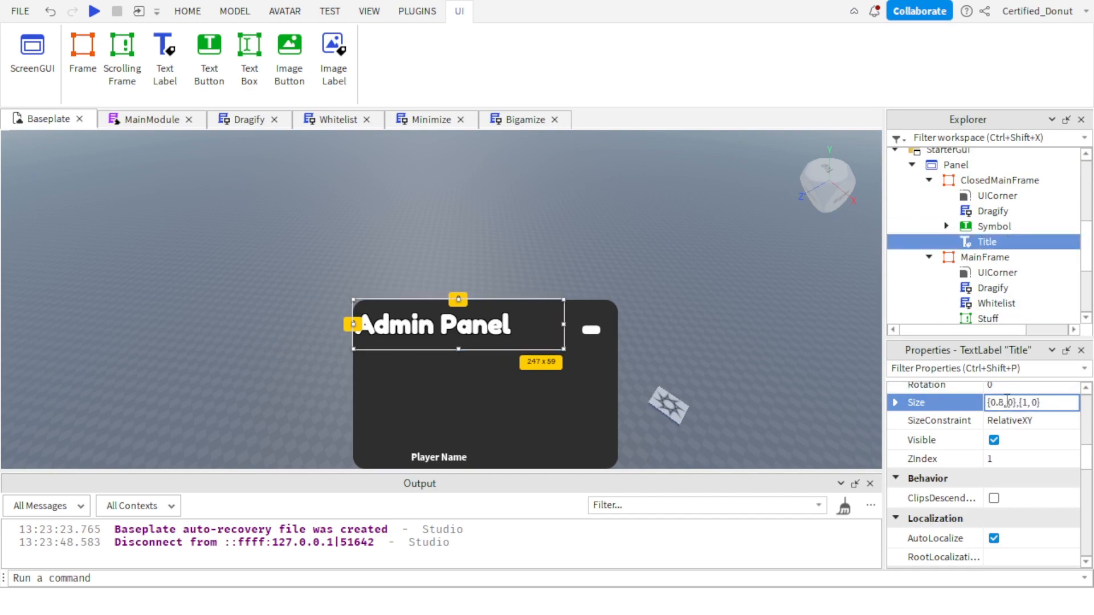
pyautogui.write('6')
pyautogui.press('Return')
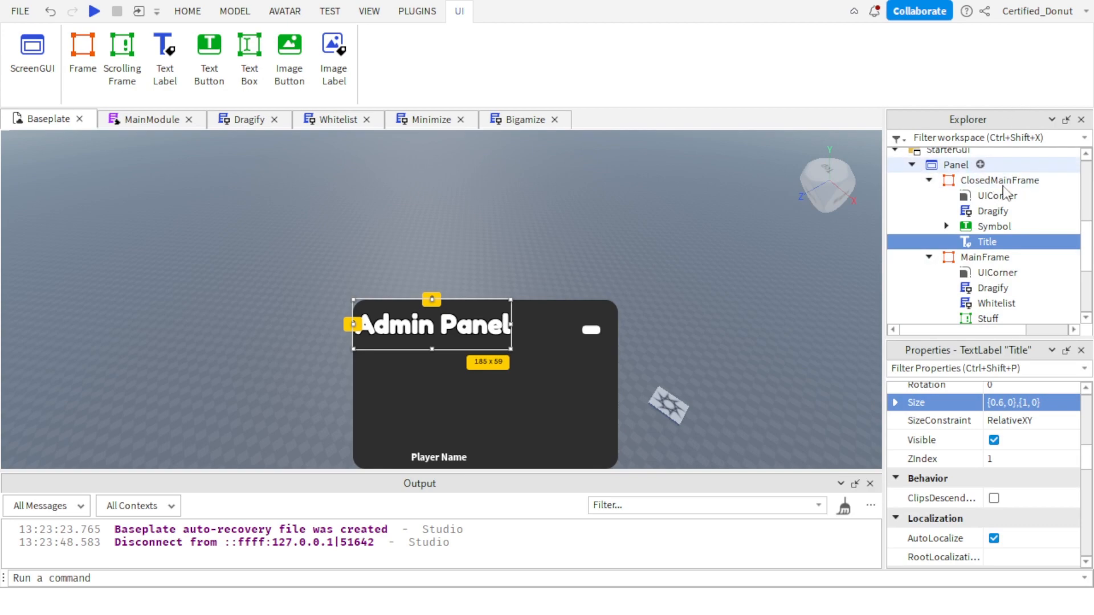
# Duplicate the Symbol button inside MainFrame.
pyautogui.scroll(-2, 987, 297)
pyautogui.click(987, 277)
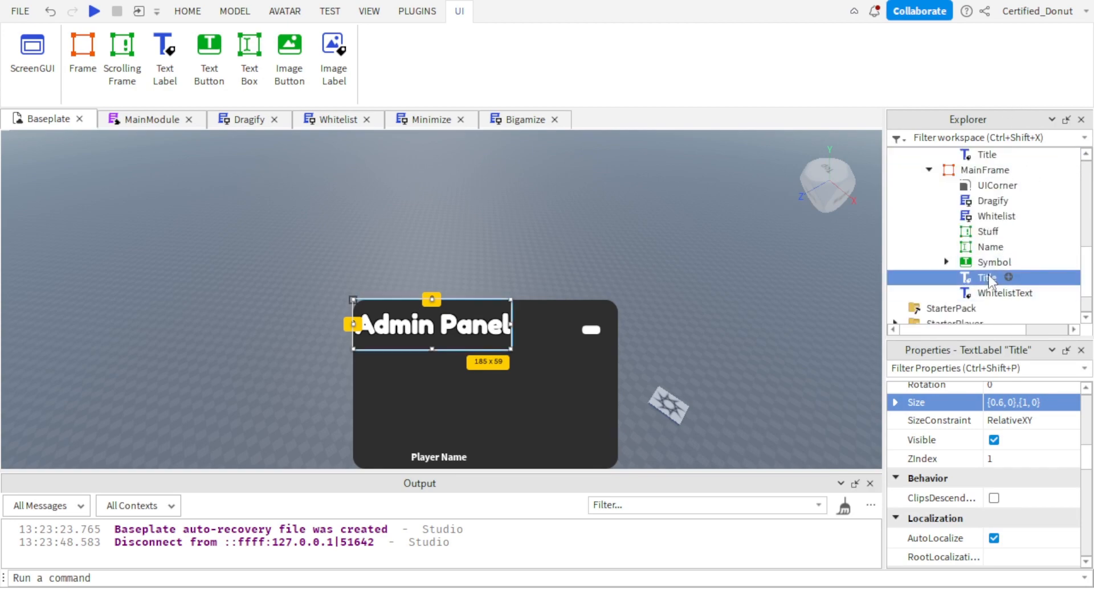
pyautogui.click(1000, 294)
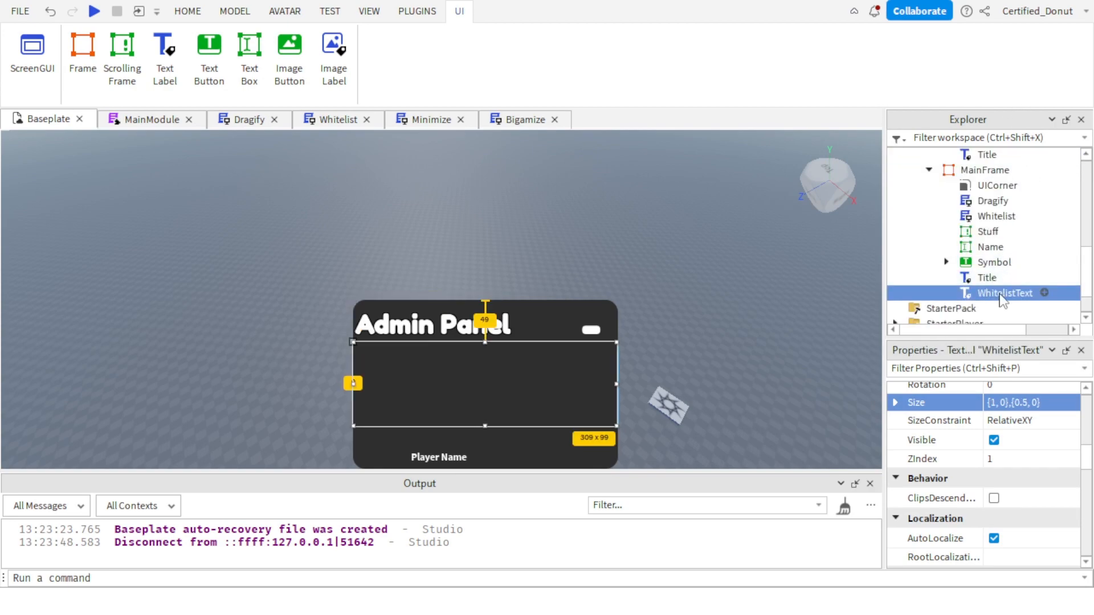
pyautogui.click(991, 266)
pyautogui.hotkey('ctrl', 'd')
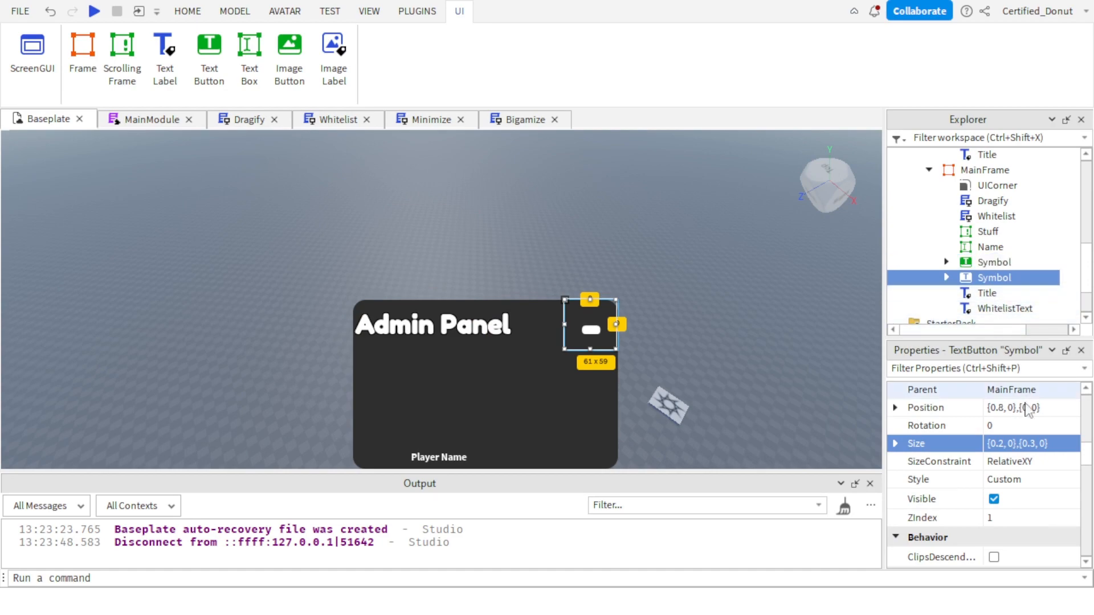
pyautogui.scroll(-1, 1030, 420)
pyautogui.click(1034, 391)
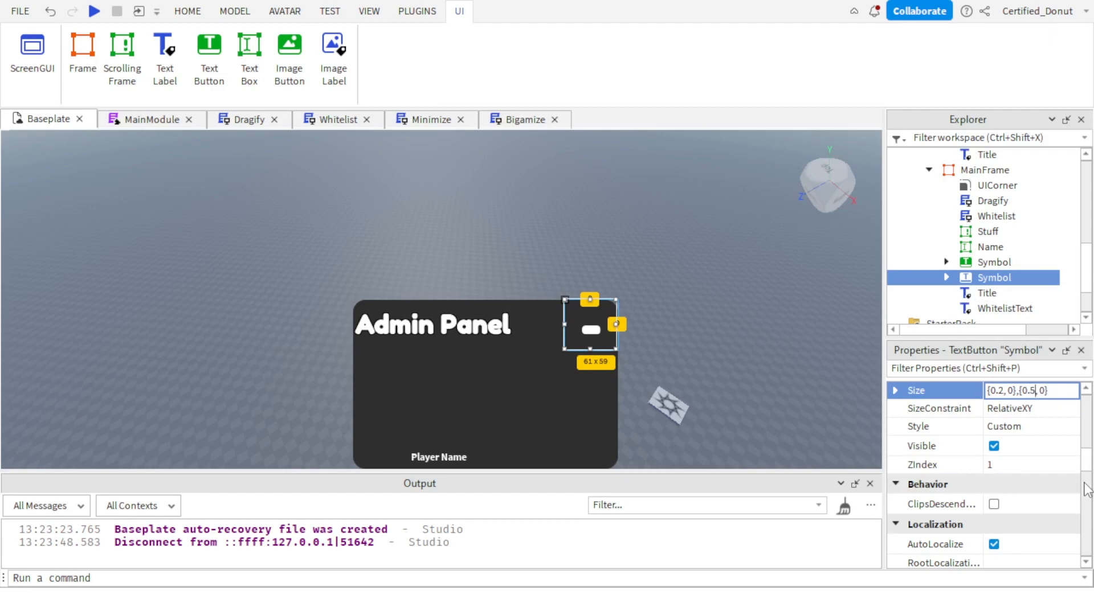
pyautogui.write('3')
pyautogui.scroll(3, 1036, 450)
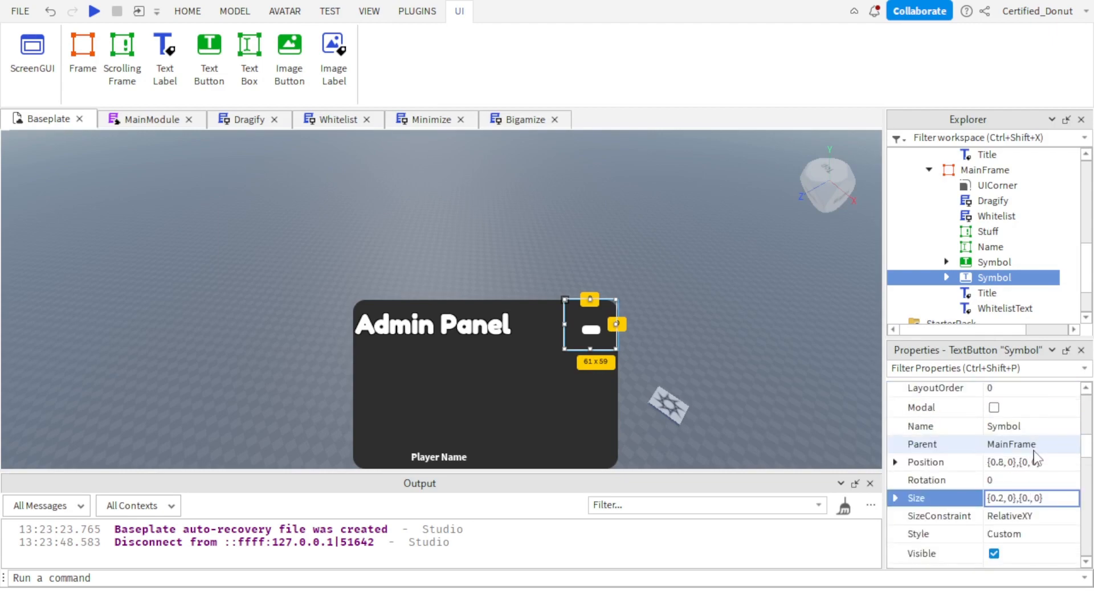
# Set the Position of the duplicated Symbol button in MainFrame to {0.6, 0},{0, 0}.
pyautogui.click(1012, 464)
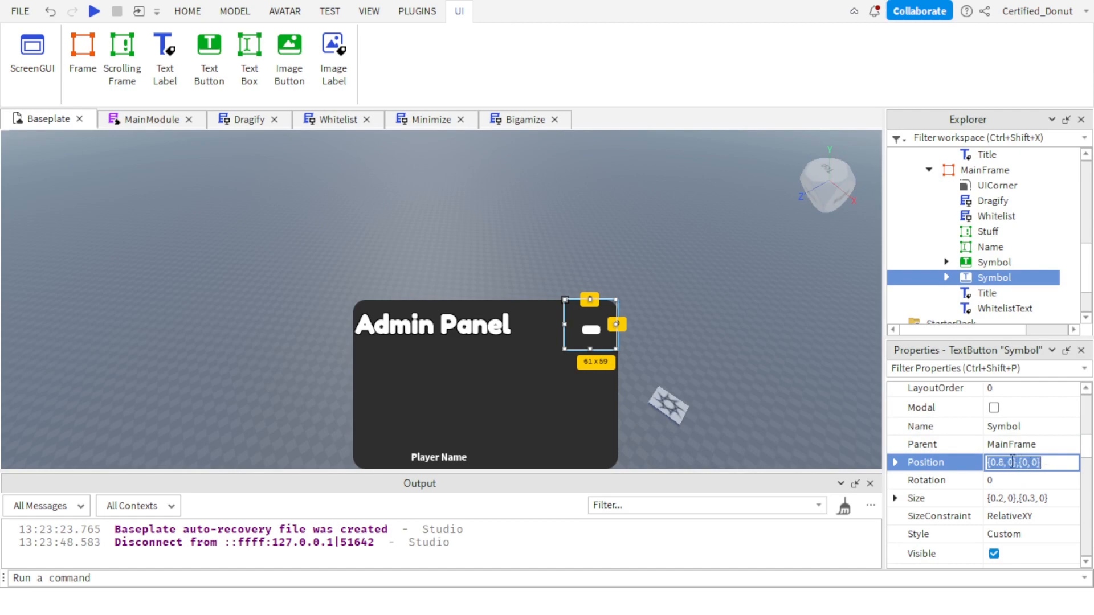
pyautogui.click(1004, 460)
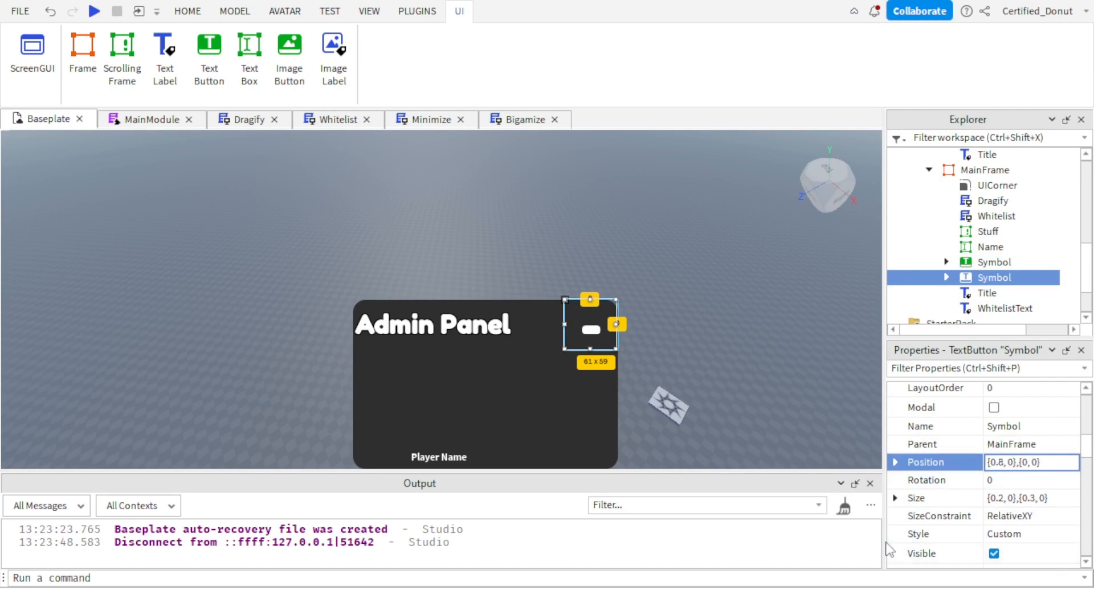
pyautogui.press('BackSpace')
pyautogui.write('6')
pyautogui.press('Return')
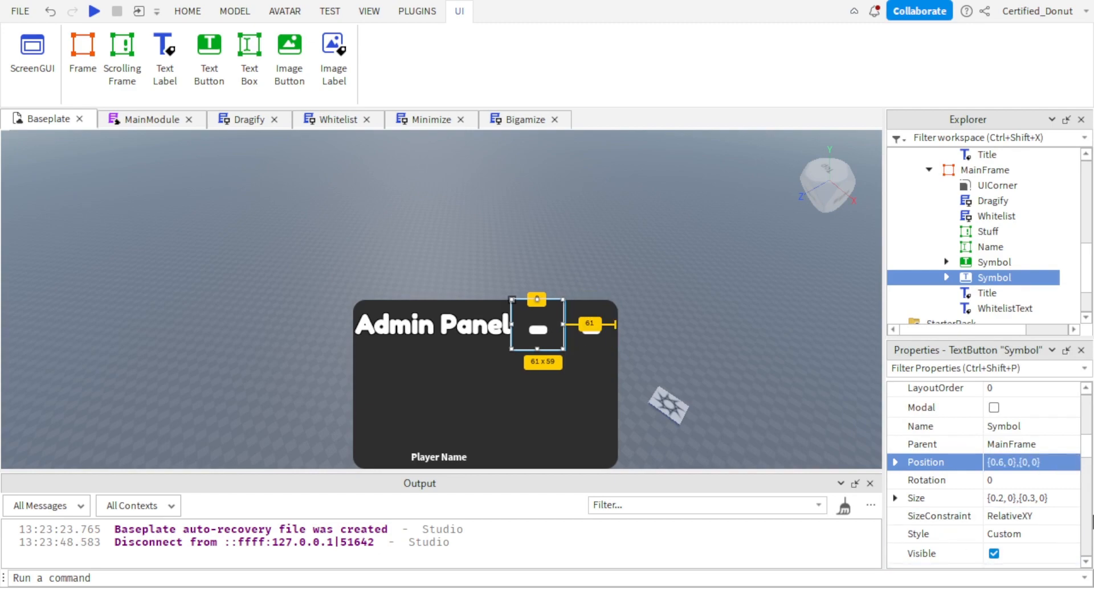
# Change the Text of the duplicated Symbol button to RE.
pyautogui.scroll(-5, 1035, 484)
pyautogui.scroll(-3, 1036, 493)
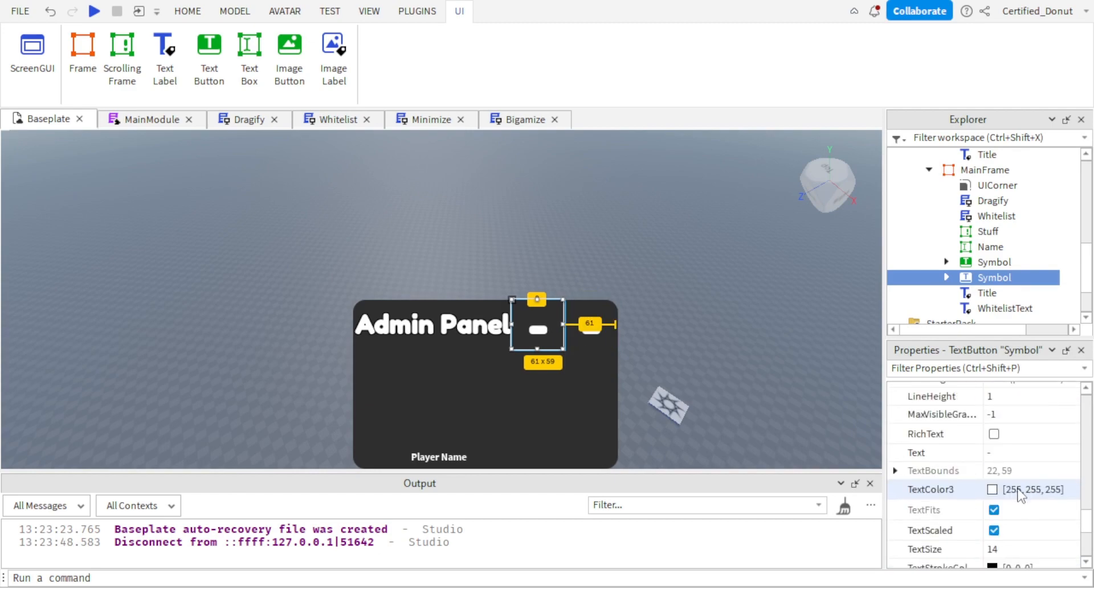
pyautogui.click(995, 453)
pyautogui.write('RE')
pyautogui.press('Return')
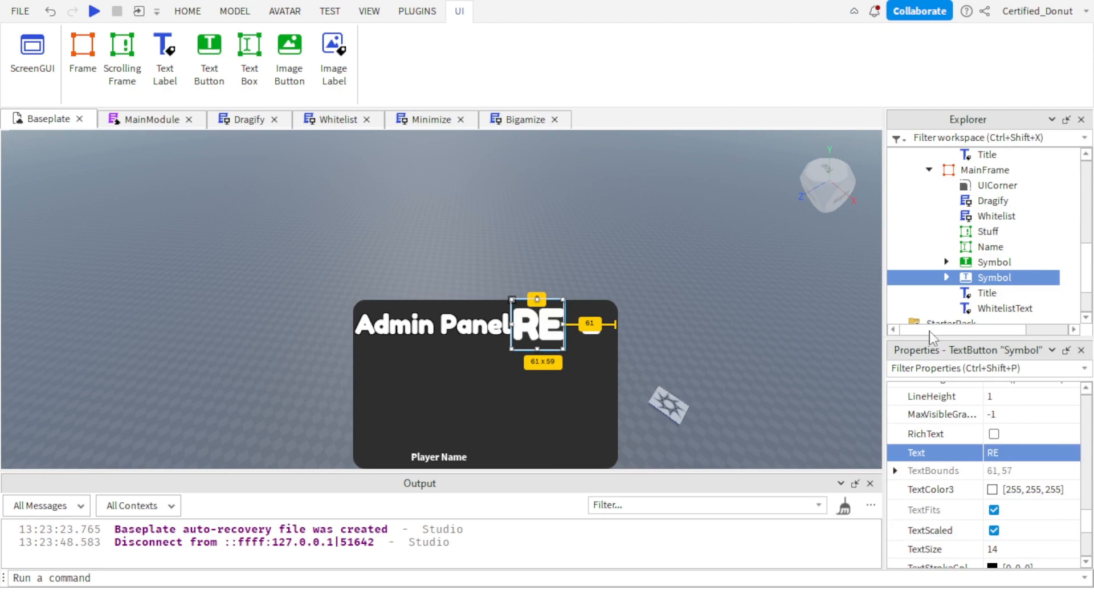
pyautogui.click(994, 530)
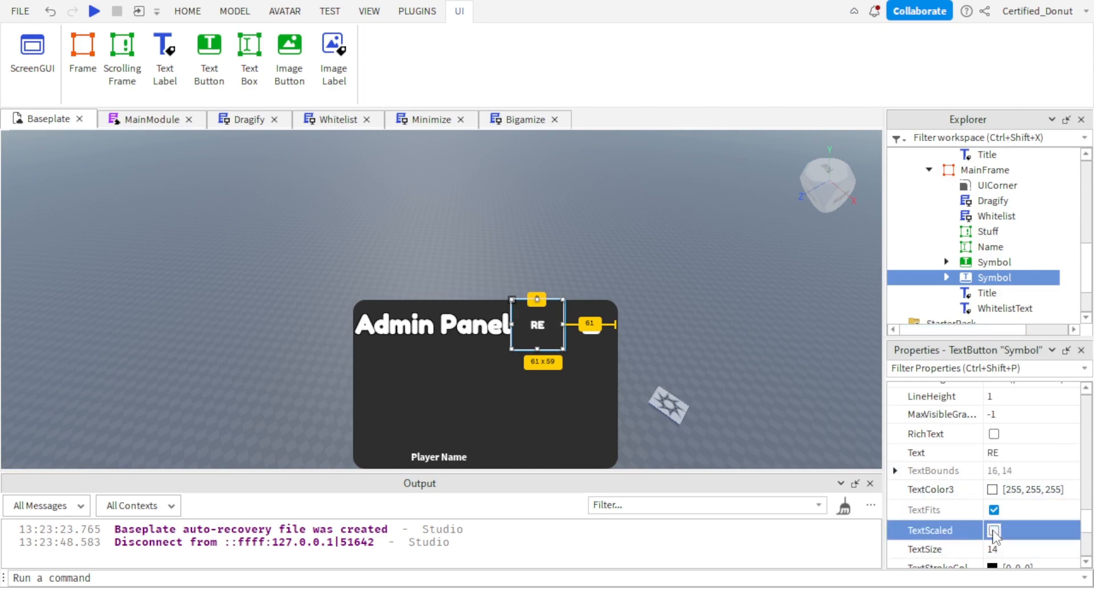
pyautogui.click(993, 531)
pyautogui.click(758, 356)
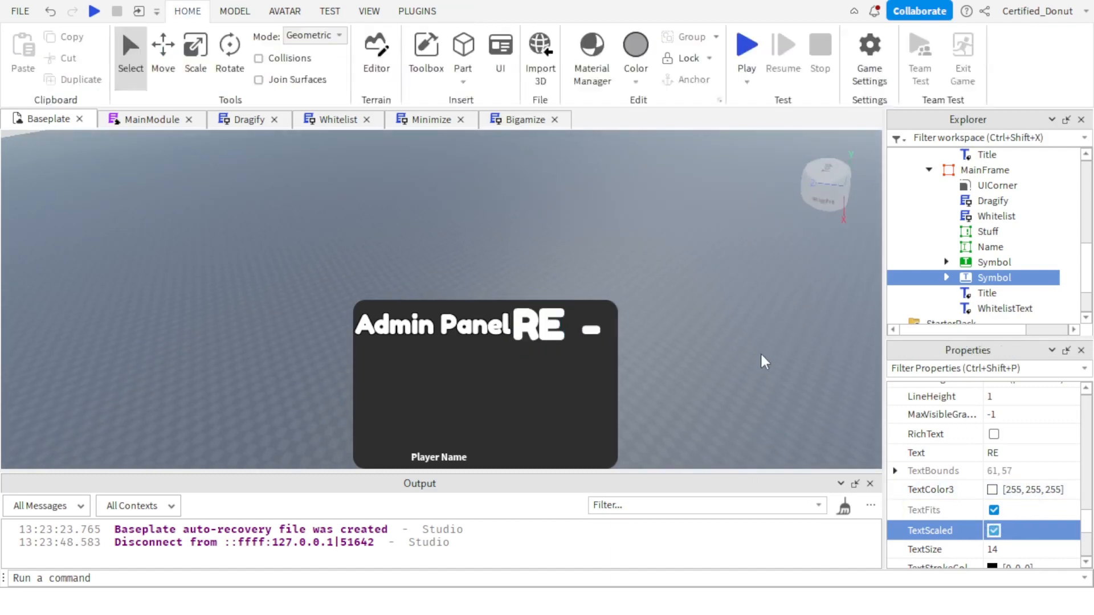
# Turn off TextScaled for the RE button in MainFrame and set its TextSize to 30.
pyautogui.click(994, 278)
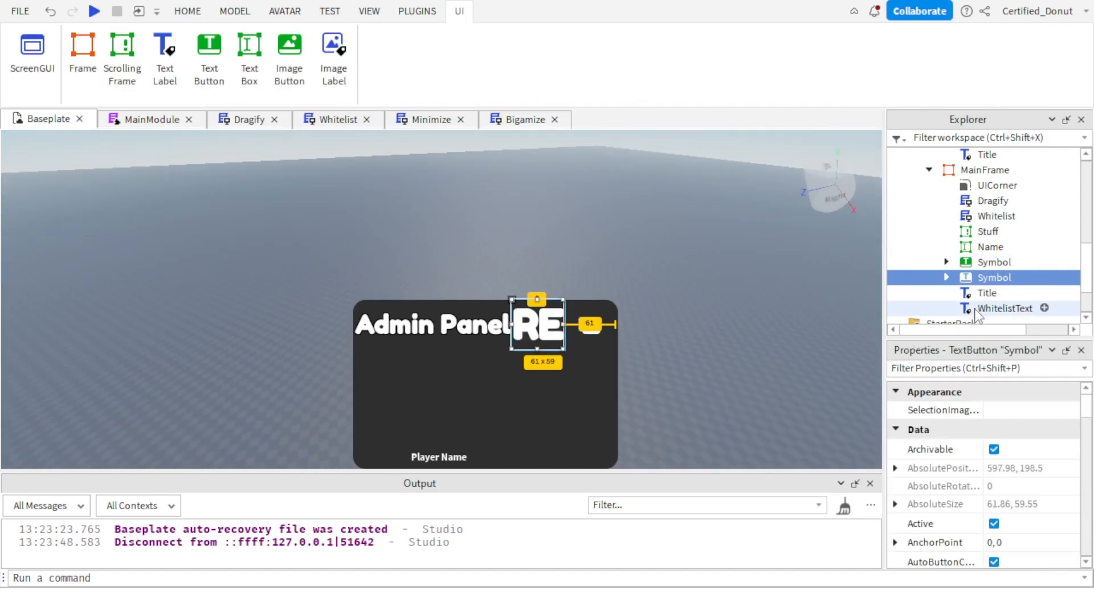
pyautogui.scroll(-5, 991, 533)
pyautogui.scroll(-6, 990, 533)
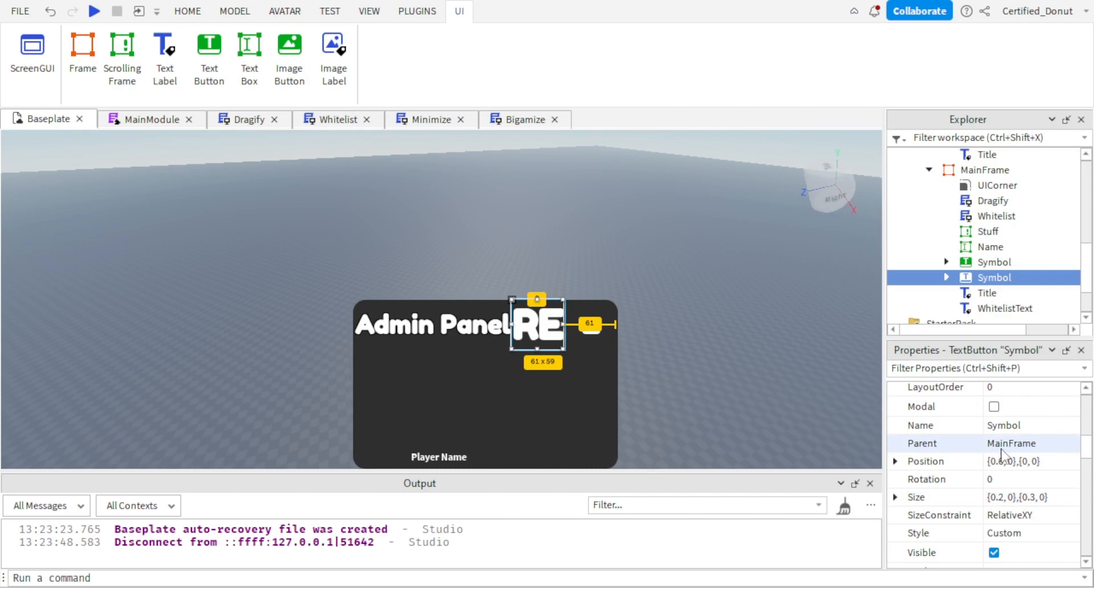
pyautogui.scroll(-8, 997, 513)
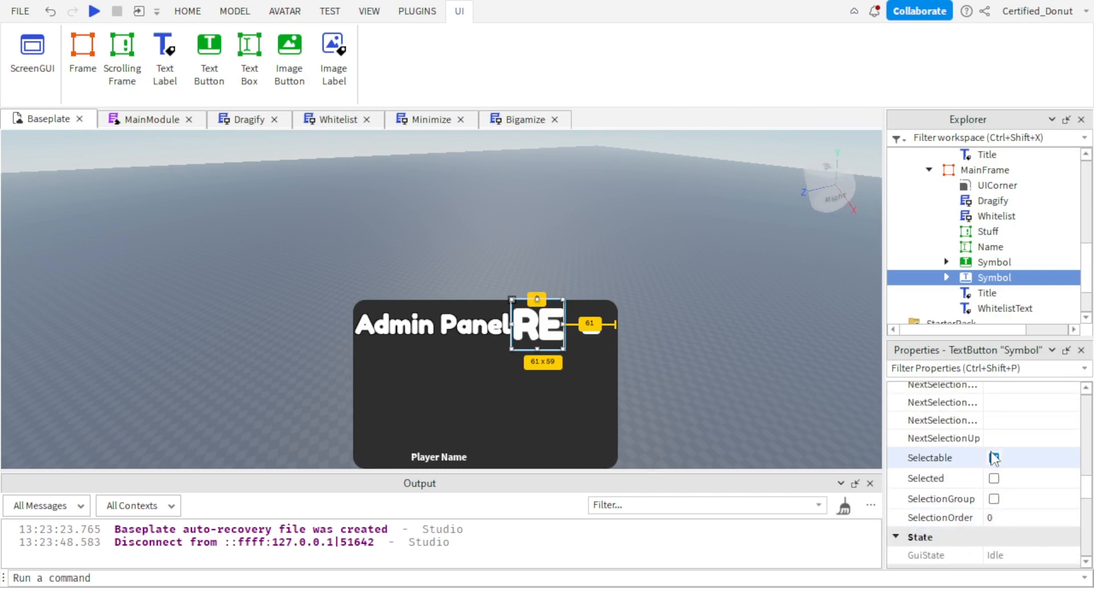
pyautogui.click(994, 476)
pyautogui.scroll(3, 1003, 461)
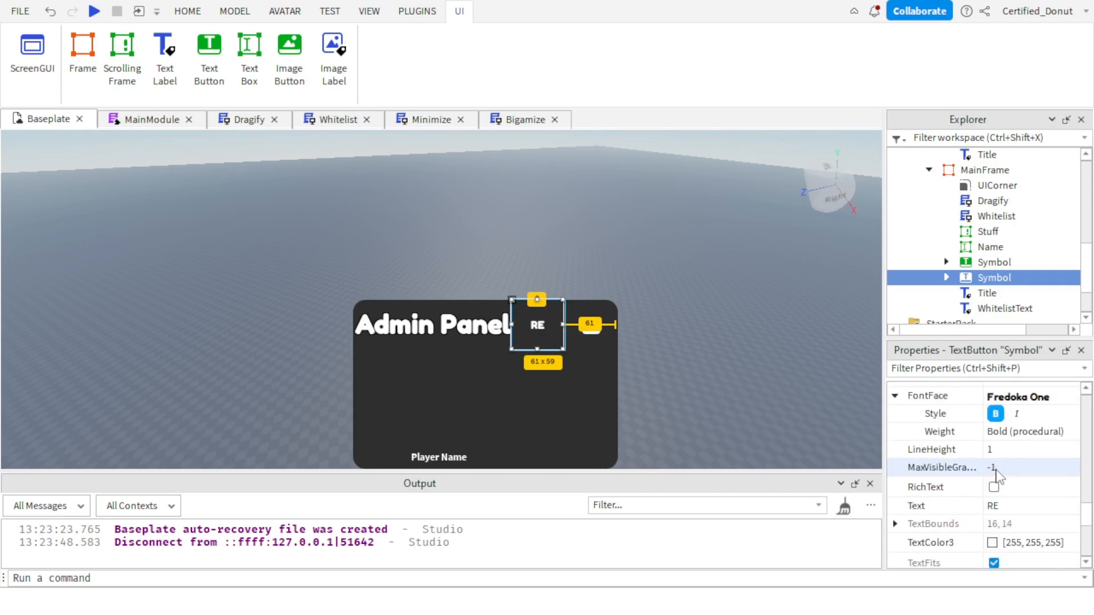
pyautogui.scroll(-2, 1029, 444)
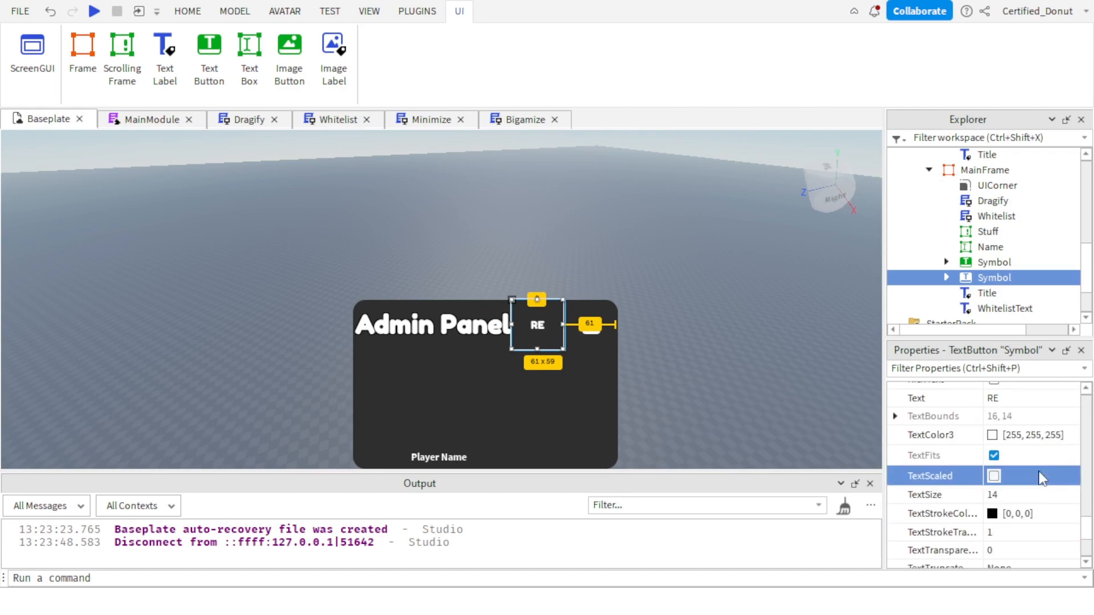
pyautogui.scroll(1, 1037, 476)
pyautogui.scroll(-2, 1037, 470)
pyautogui.click(1020, 442)
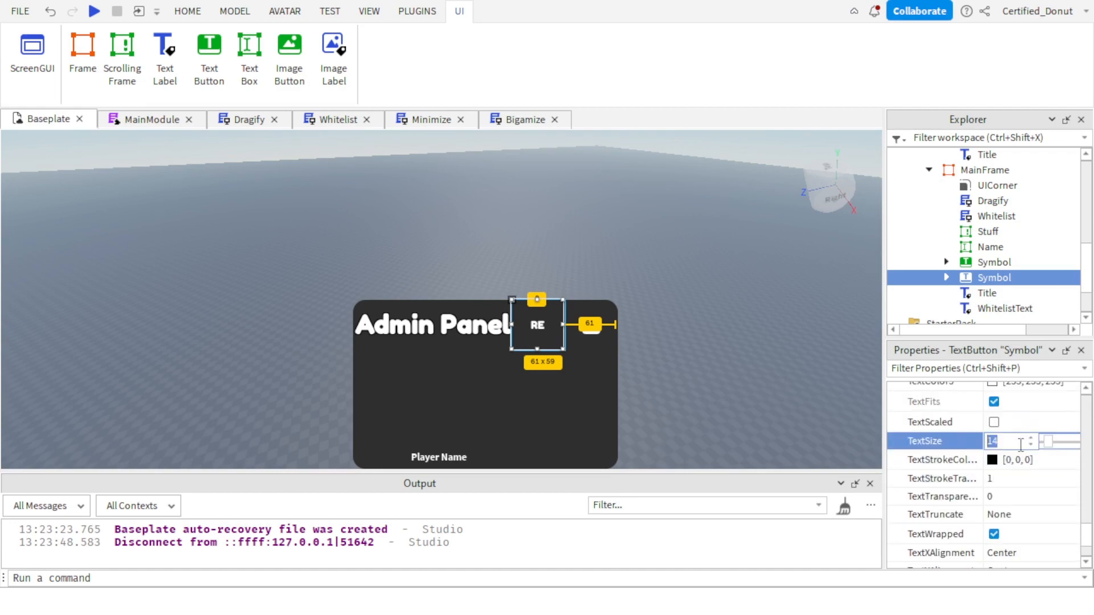
pyautogui.write('30')
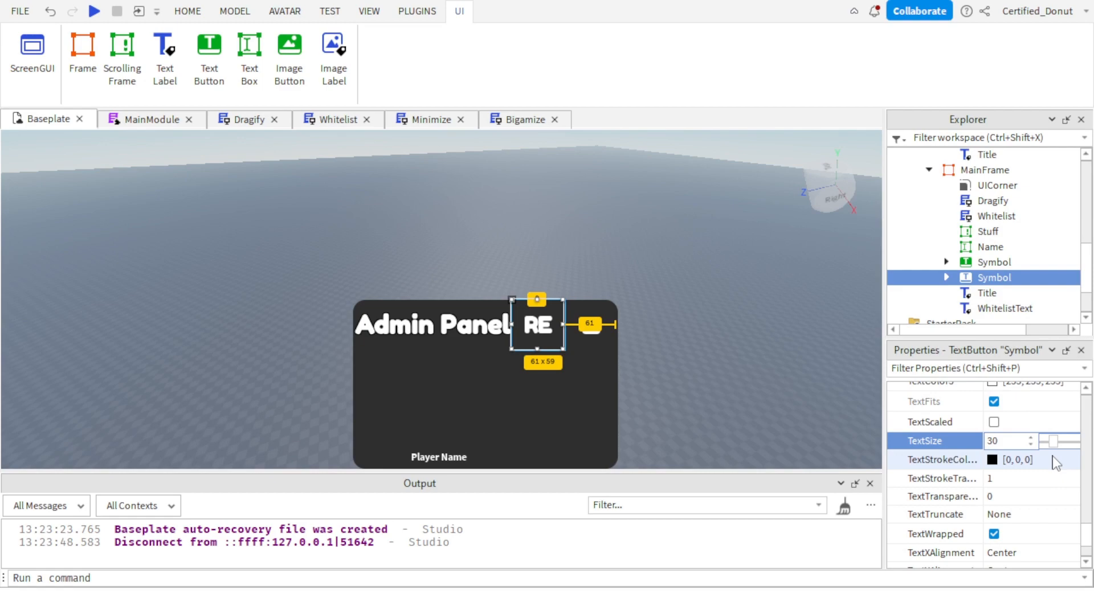
pyautogui.click(717, 332)
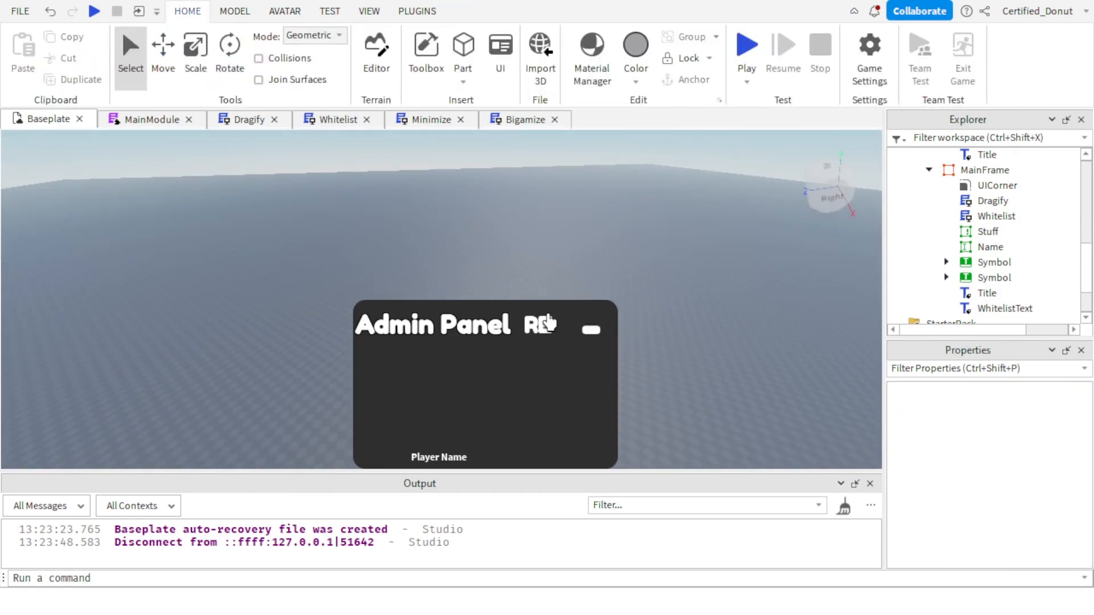
# Rename the duplicated Symbol button that shows RE to Respawn.
pyautogui.click(910, 262)
pyautogui.click(910, 277)
pyautogui.scroll(-5, 1014, 510)
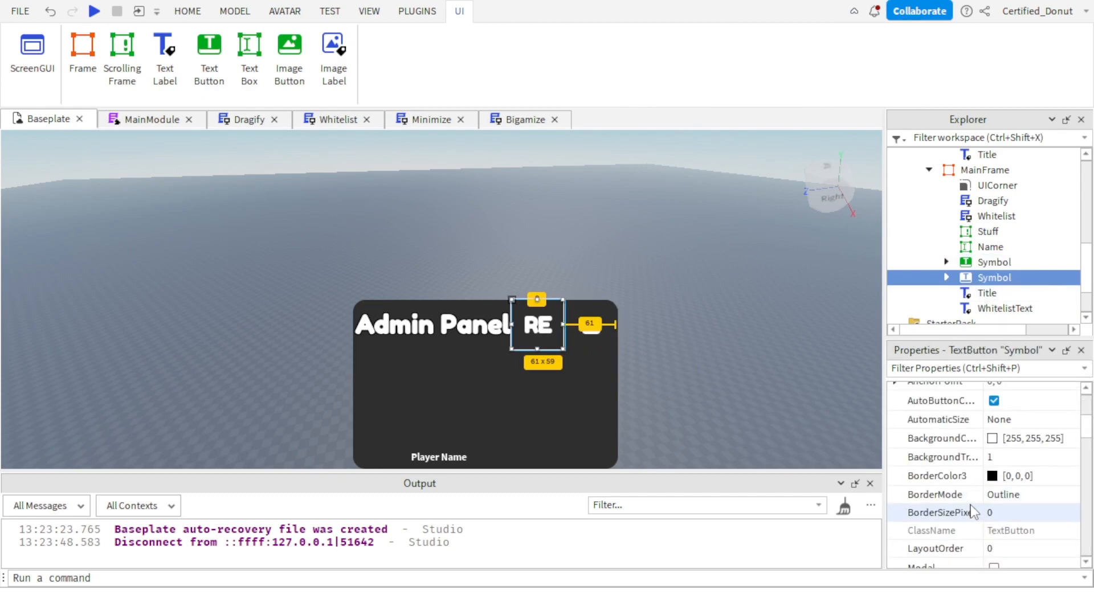
pyautogui.click(1004, 479)
pyautogui.write('re')
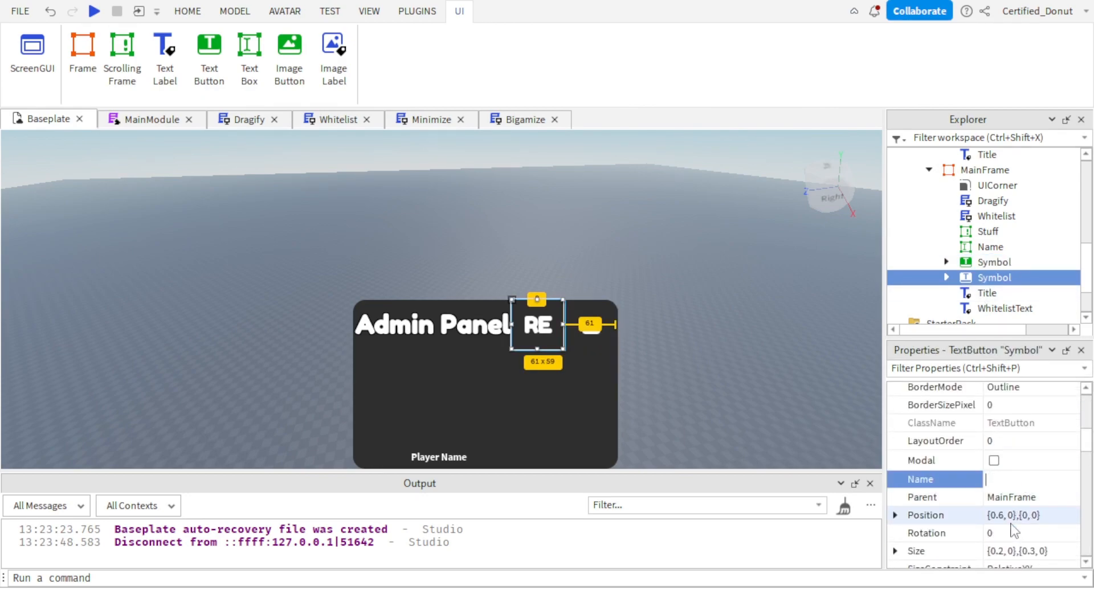
pyautogui.write('spawn')
pyautogui.press('Return')
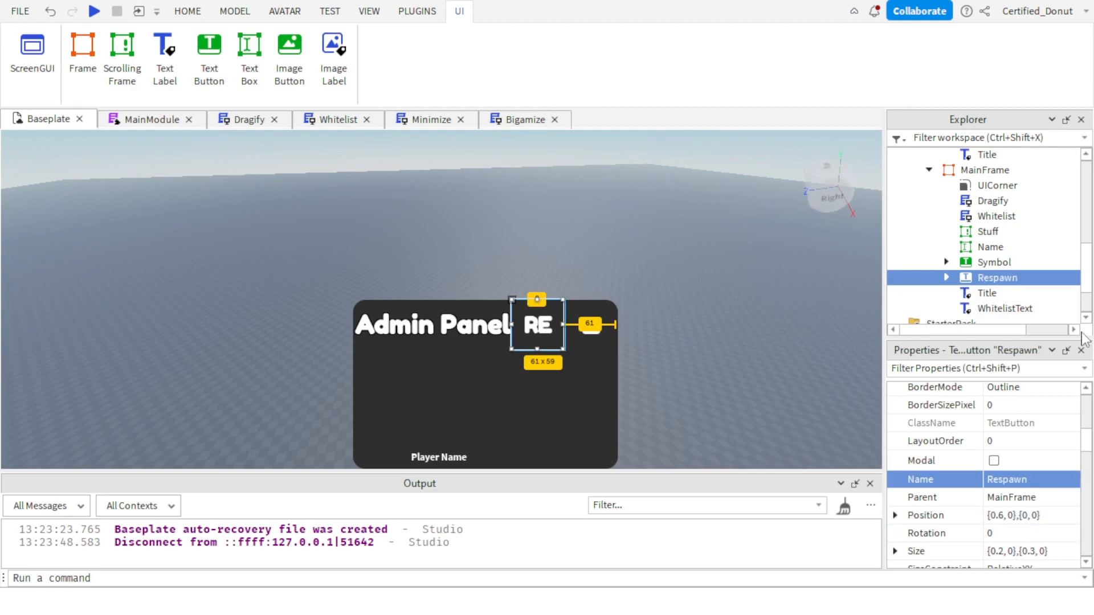
# Delete the copied Minimize script from inside the Respawn button.
pyautogui.click(949, 281)
pyautogui.scroll(-2, 969, 268)
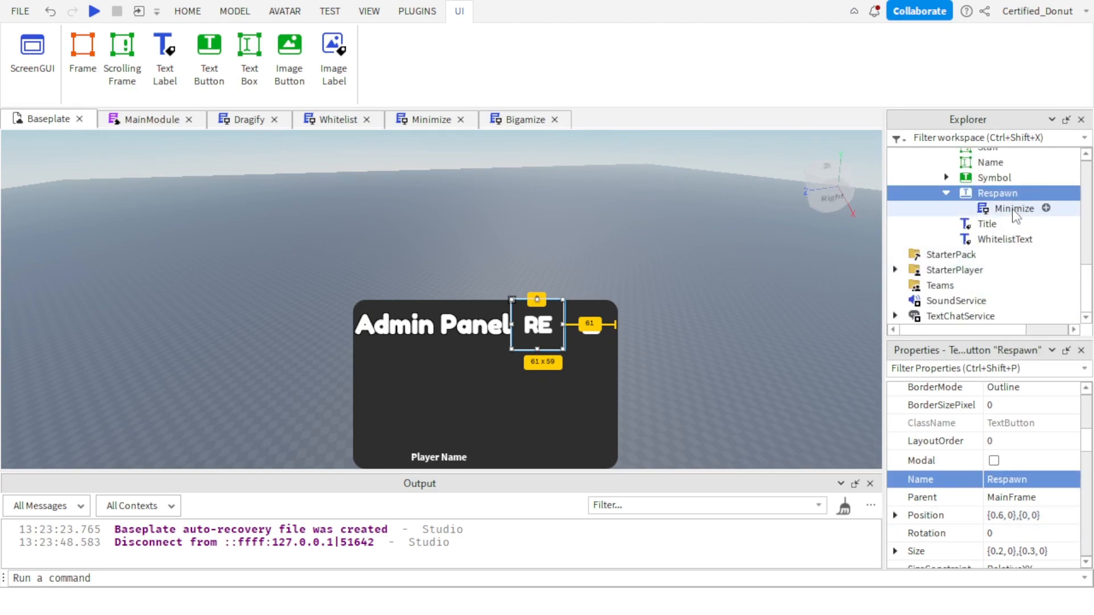
pyautogui.click(1009, 207)
pyautogui.press('Delete')
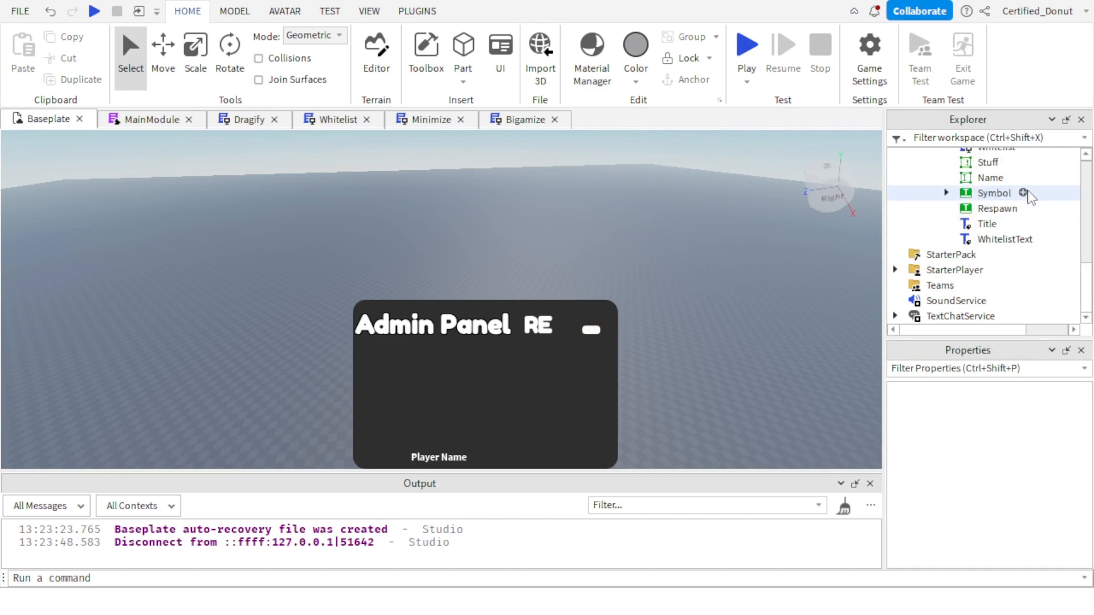
# Insert a LocalScript, a Script and a RemoteEvent into the Respawn button.
pyautogui.click(1024, 209)
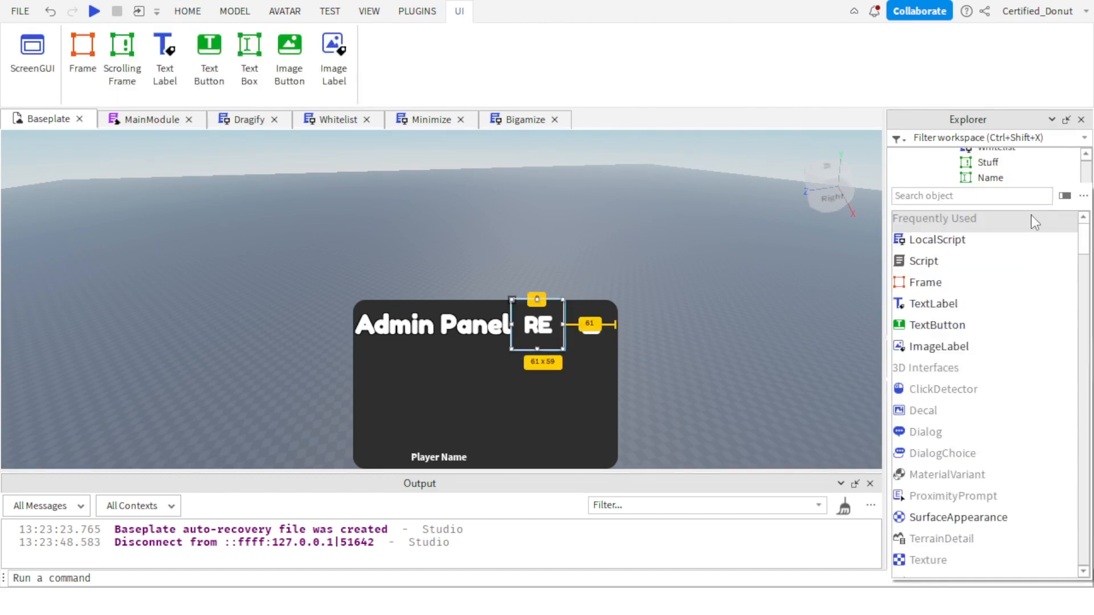
pyautogui.write('lo')
pyautogui.press('Return')
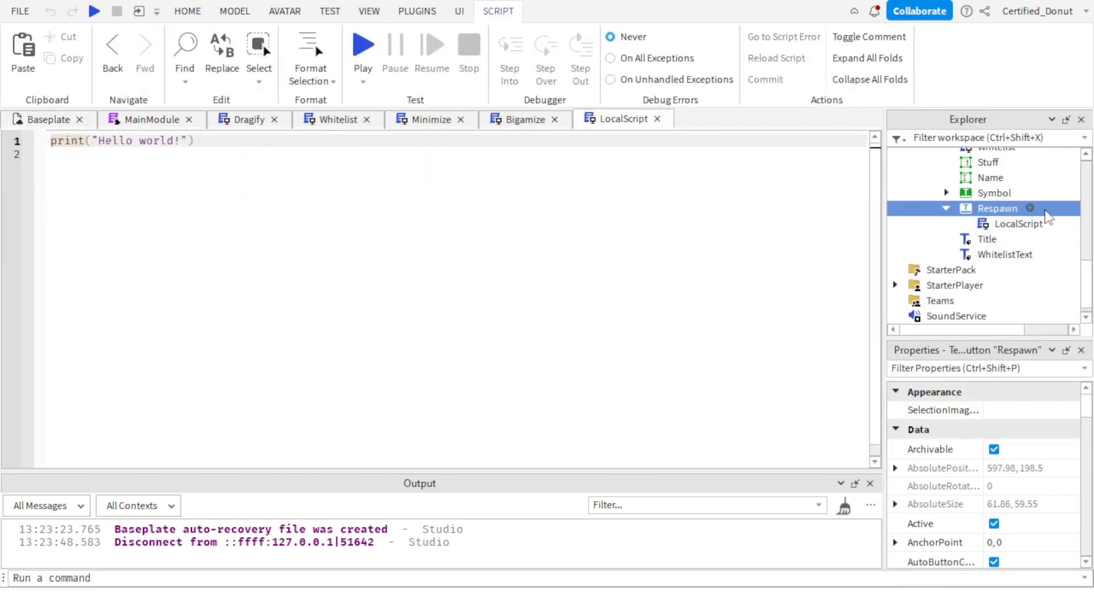
pyautogui.click(1031, 197)
pyautogui.click(1025, 209)
pyautogui.write('sc')
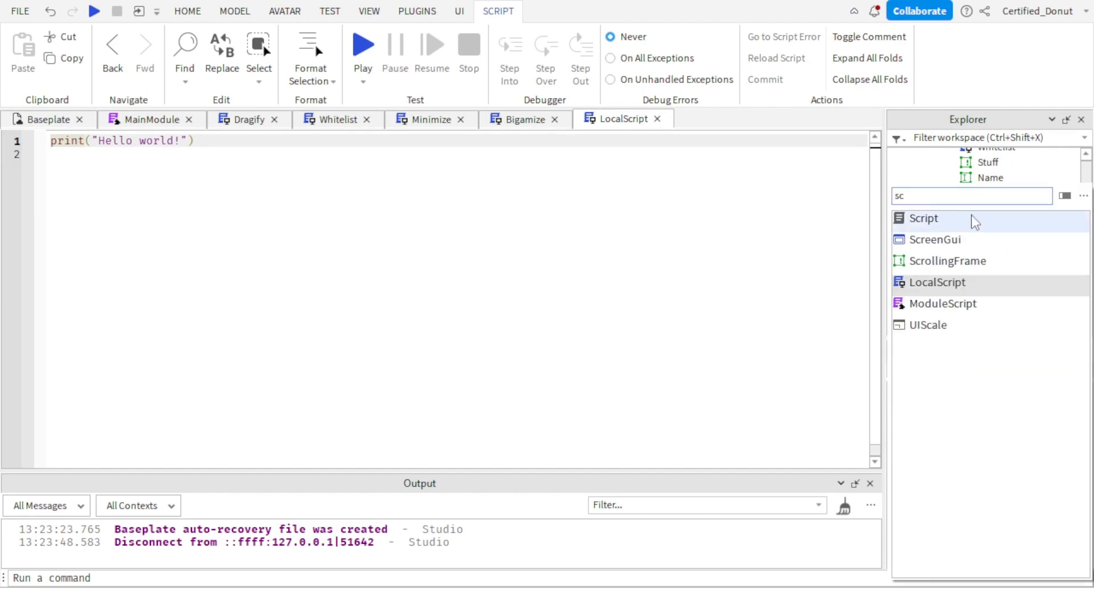
pyautogui.click(1030, 217)
pyautogui.click(1028, 209)
pyautogui.write('re')
pyautogui.click(1030, 221)
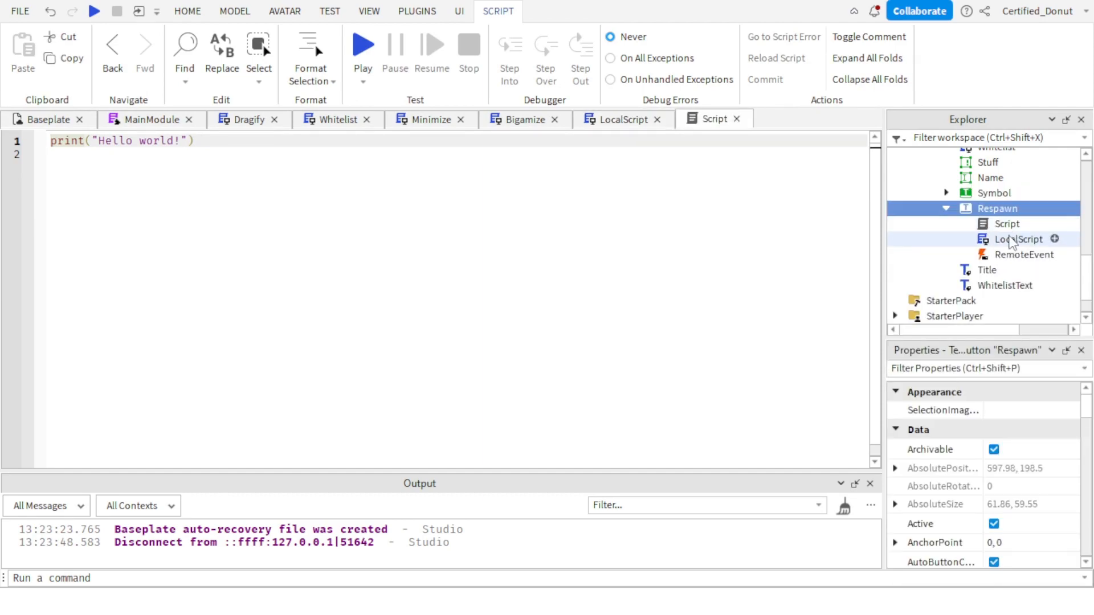
# Select the Script, LocalScript and RemoteEvent inside the Respawn button together.
pyautogui.click(1022, 255)
pyautogui.click(1022, 240)
pyautogui.click(1008, 223)
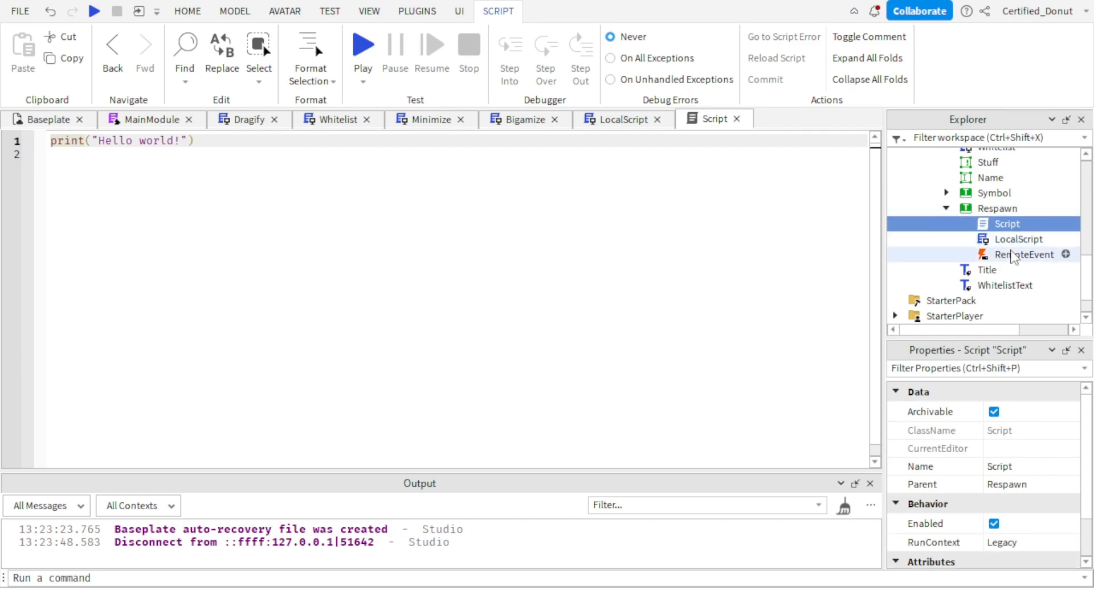
pyautogui.click(1015, 255)
pyautogui.click(1018, 226)
pyautogui.click(1006, 239)
pyautogui.click(1005, 254)
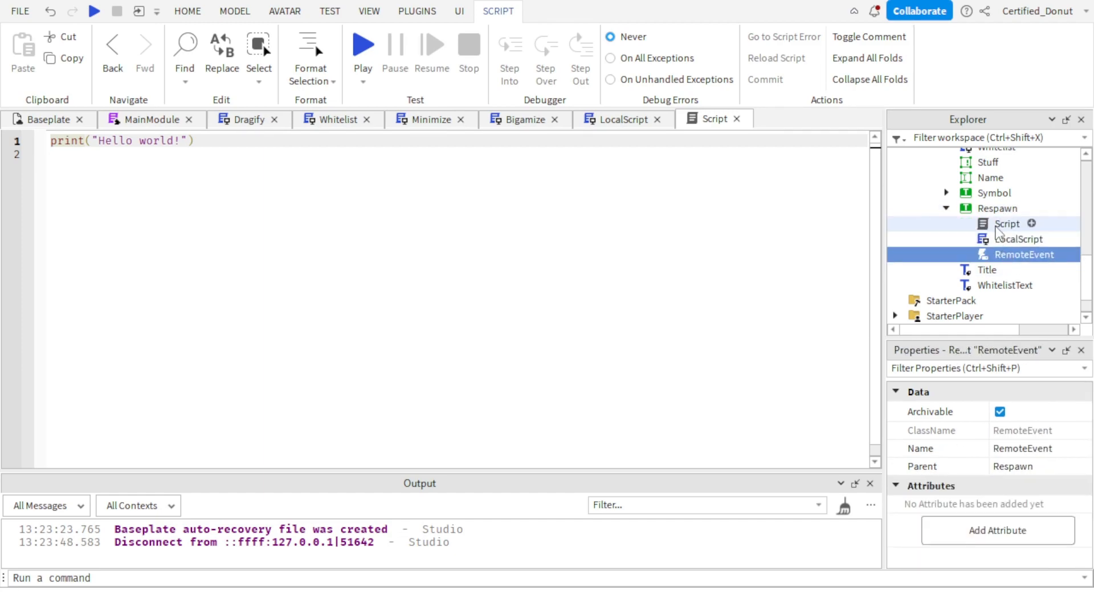
pyautogui.keyDown('shift'); pyautogui.click(998, 227); pyautogui.keyUp('shift')
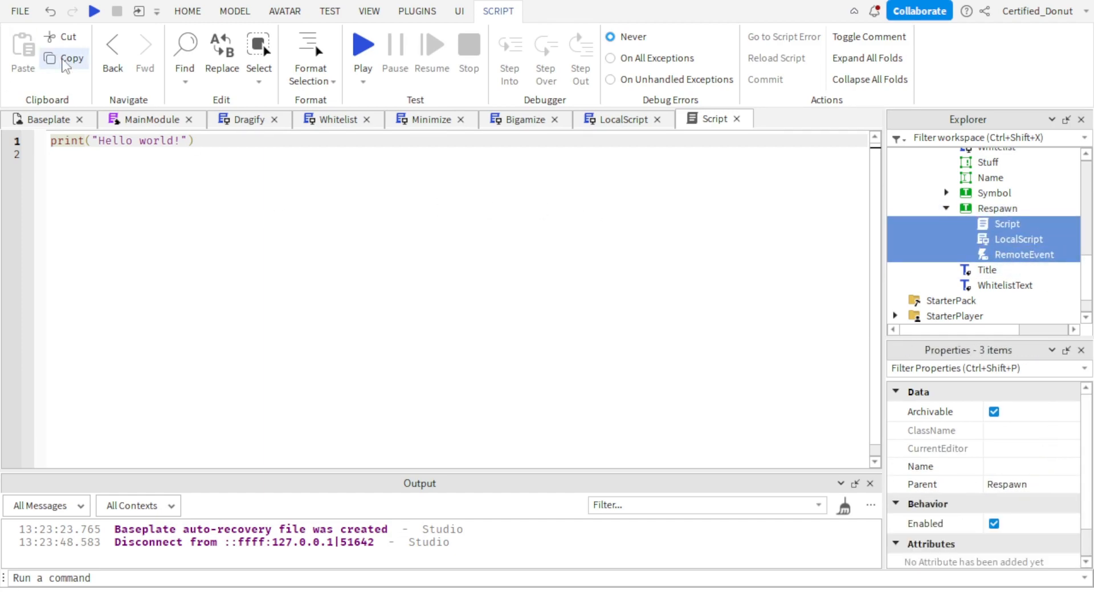
# Clear the default print line from the Respawn button's LocalScript.
pyautogui.click(39, 123)
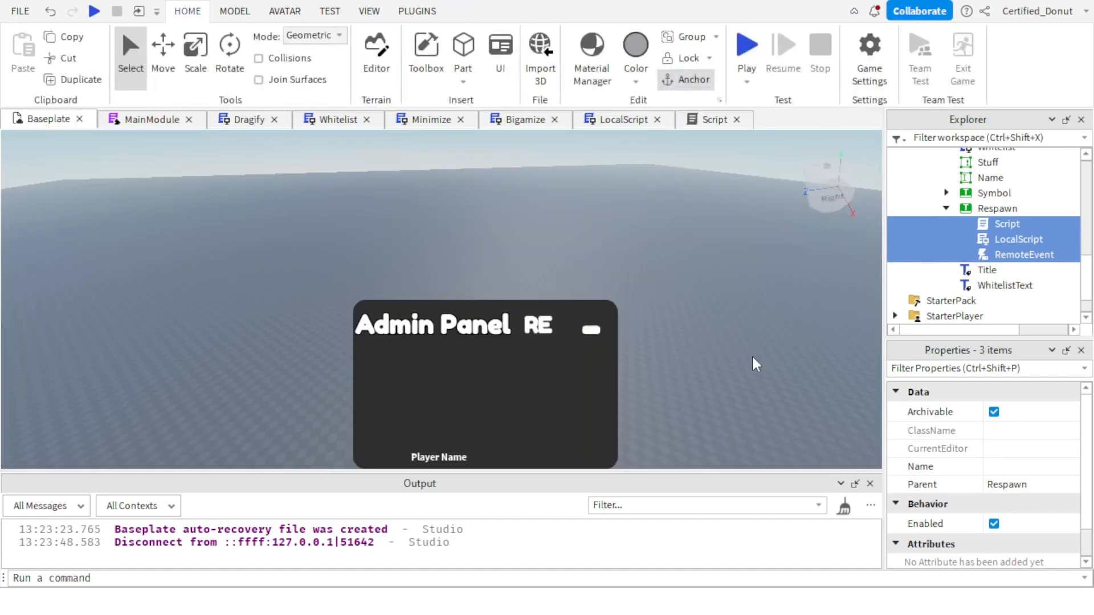
pyautogui.click(712, 121)
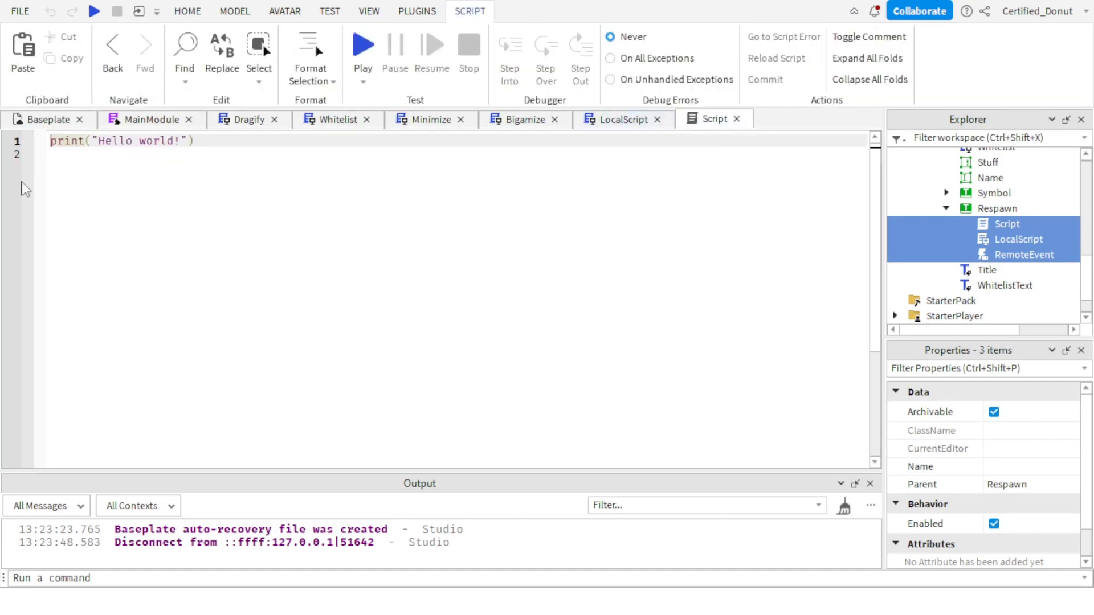
pyautogui.click(1003, 225)
pyautogui.click(621, 119)
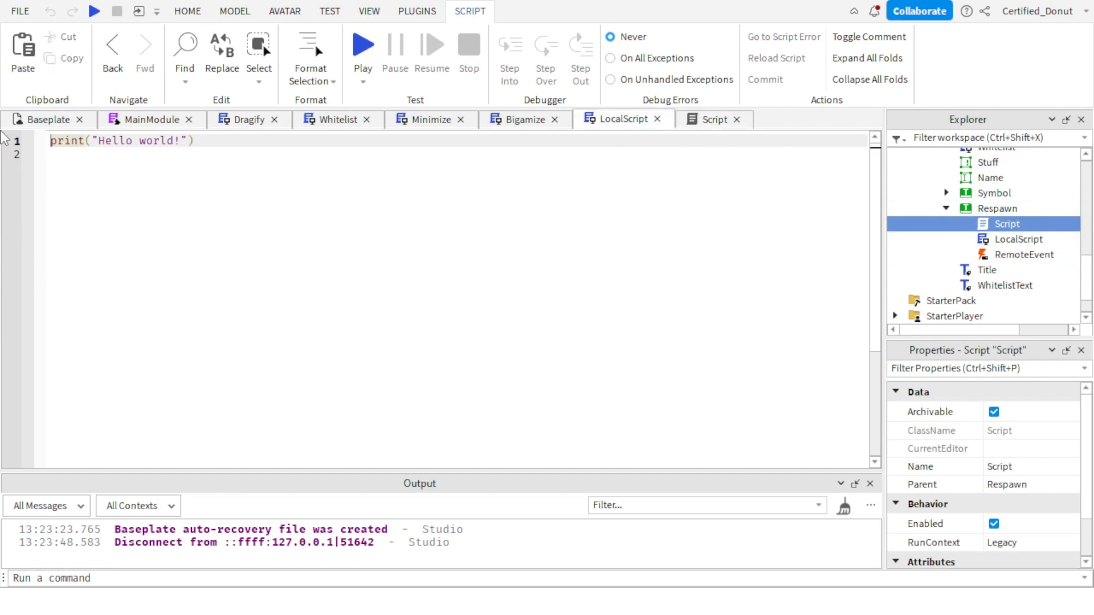
pyautogui.moveTo(207, 142); pyautogui.dragTo(88, 246)
pyautogui.press('BackSpace')
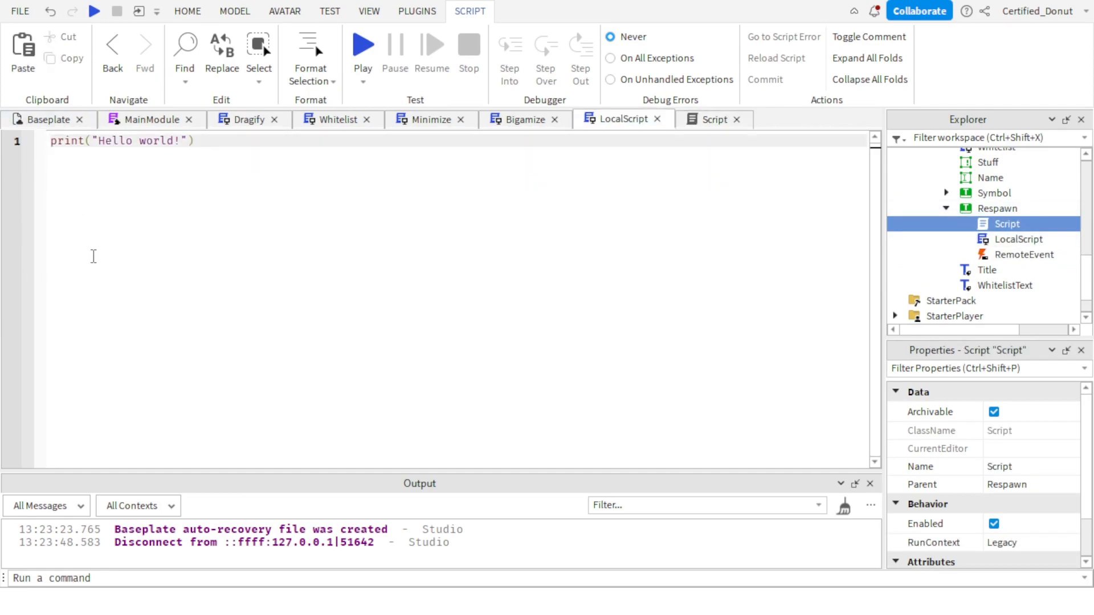
pyautogui.press('BackSpace')
pyautogui.press('BackSpace')
pyautogui.press('BackSpace')
pyautogui.press('BackSpace')
pyautogui.press('BackSpace')
pyautogui.press('BackSpace')
pyautogui.press('BackSpace')
pyautogui.press('BackSpace')
pyautogui.press('BackSpace')
pyautogui.press('BackSpace')
pyautogui.press('BackSpace')
pyautogui.press('BackSpace')
pyautogui.press('BackSpace')
pyautogui.press('BackSpace')
pyautogui.press('BackSpace')
# In the LocalScript, connect script.Parent.Activated to a new function without parameters.
pyautogui.write('script.')
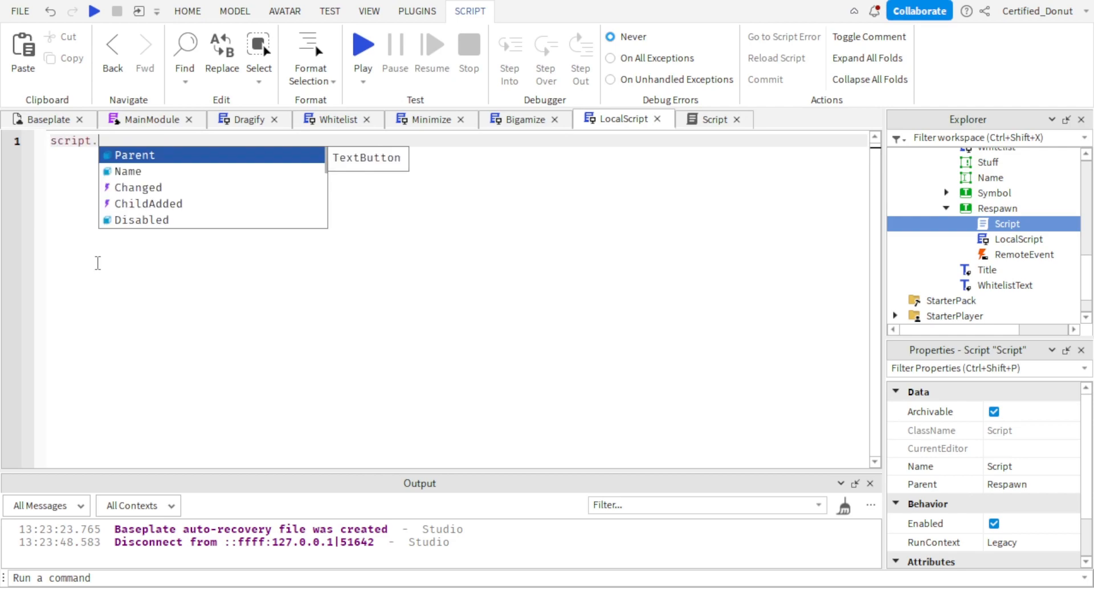
pyautogui.write('opParent.Activated:')
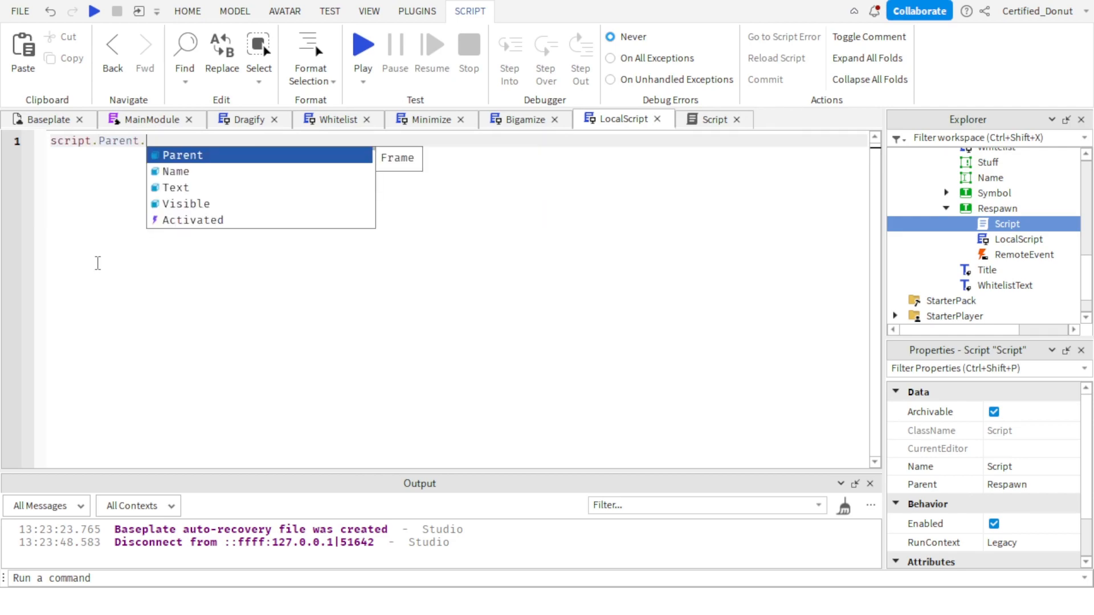
pyautogui.press('Tab')
pyautogui.write('function()')
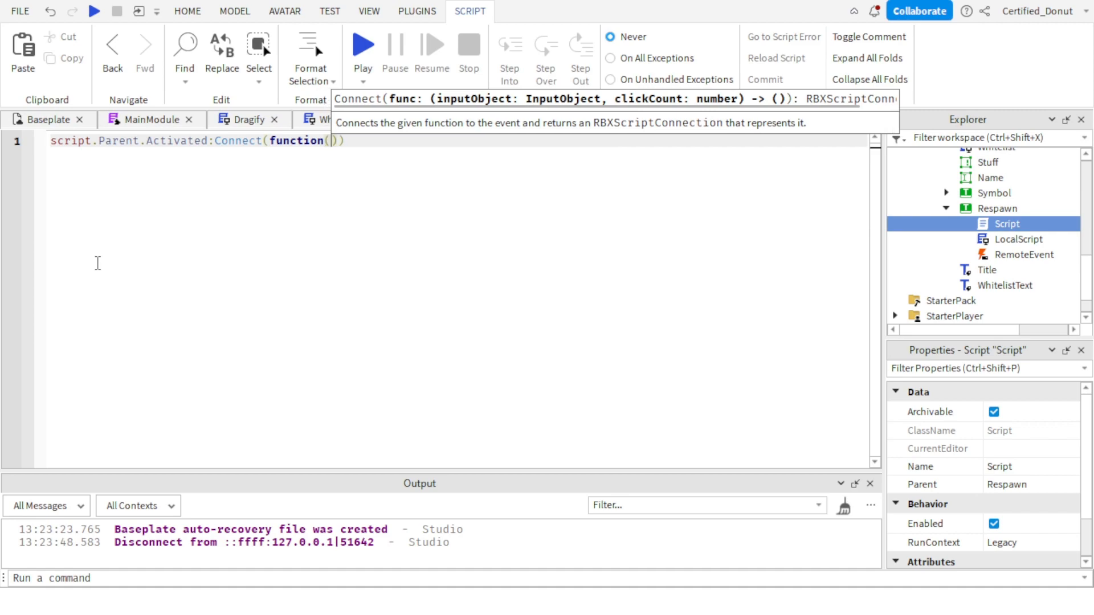
pyautogui.press('Return')
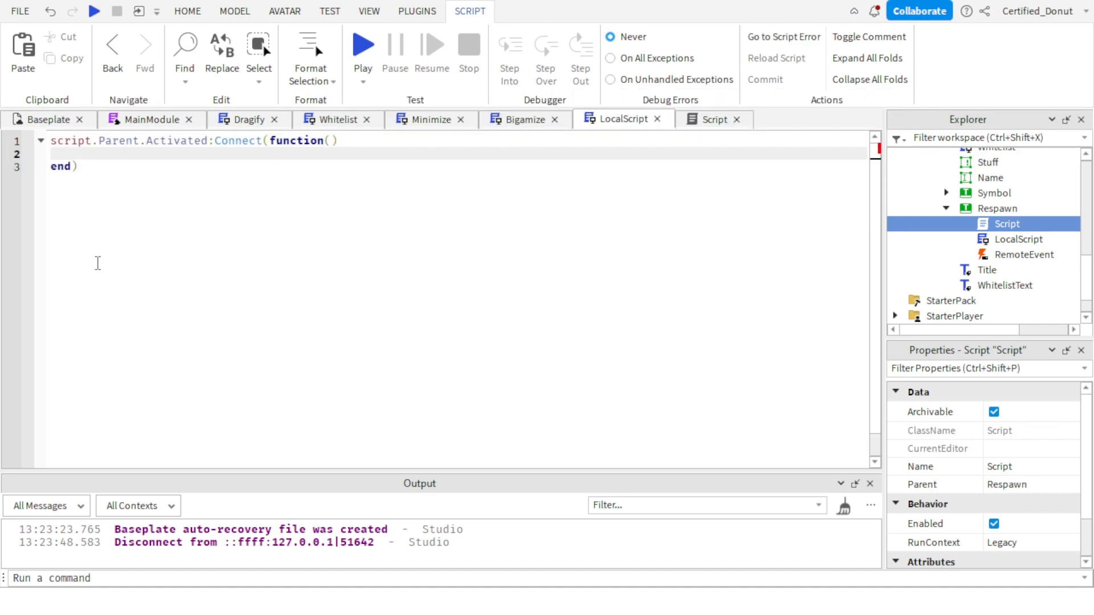
# Inside the Activated function, add the line script.Parent.RemoteEvent:FireServer().
pyautogui.write('script.Parent.Rem')
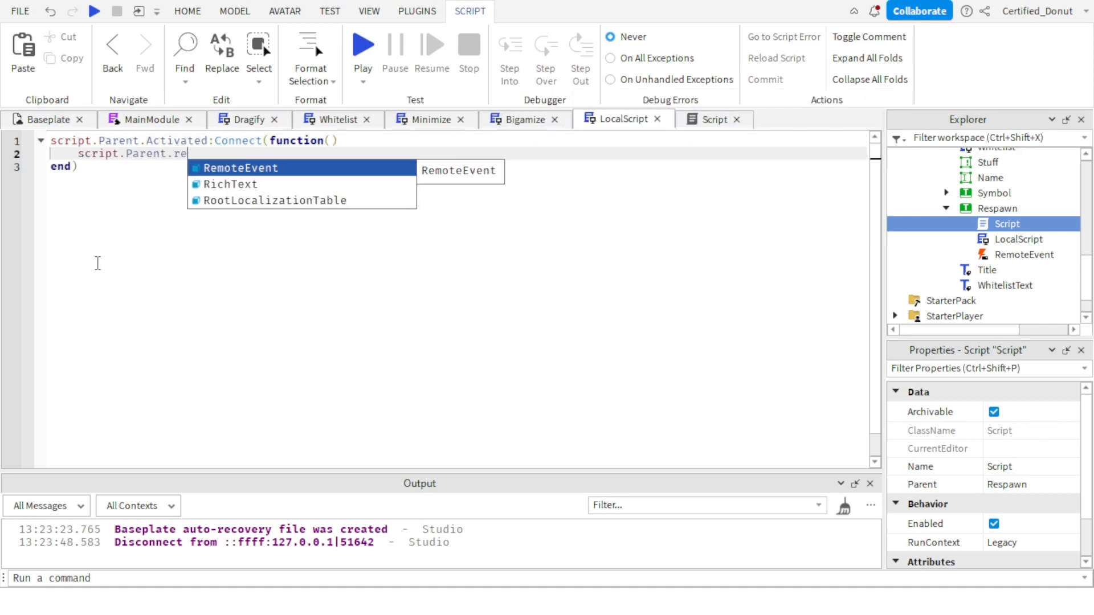
pyautogui.press('Tab')
pyautogui.write(':fire')
pyautogui.press('Tab')
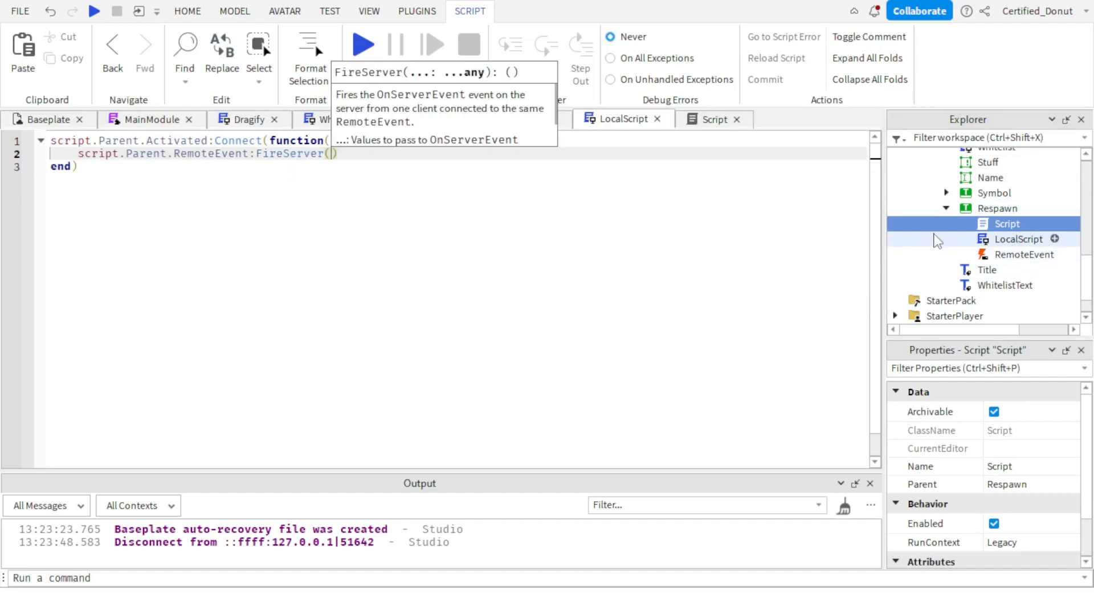
pyautogui.click(139, 285)
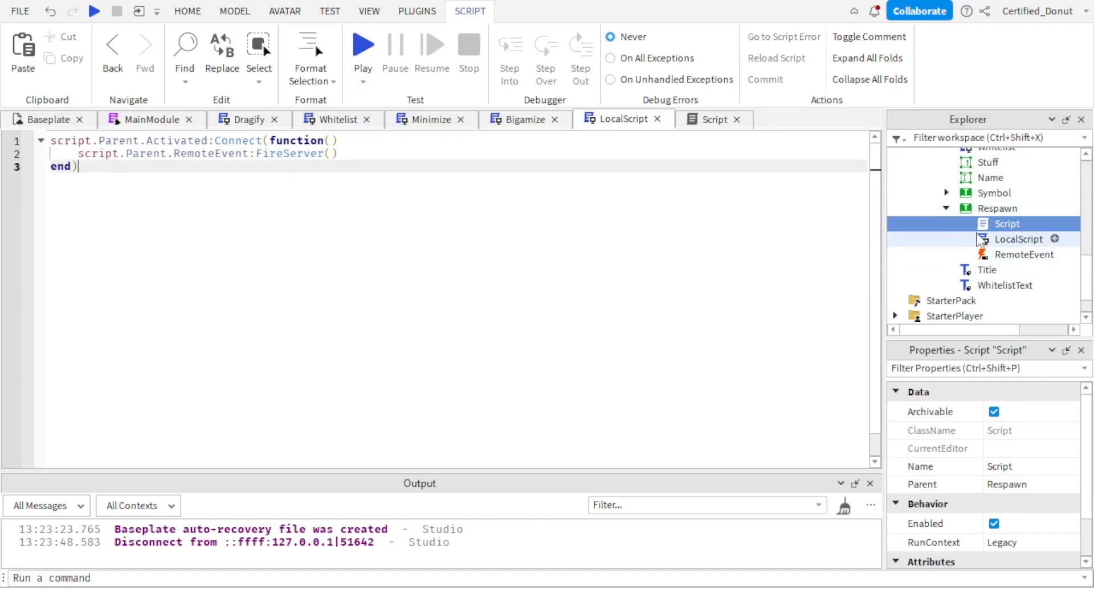
# Clear the default print line from the Respawn button's server Script.
pyautogui.click(710, 119)
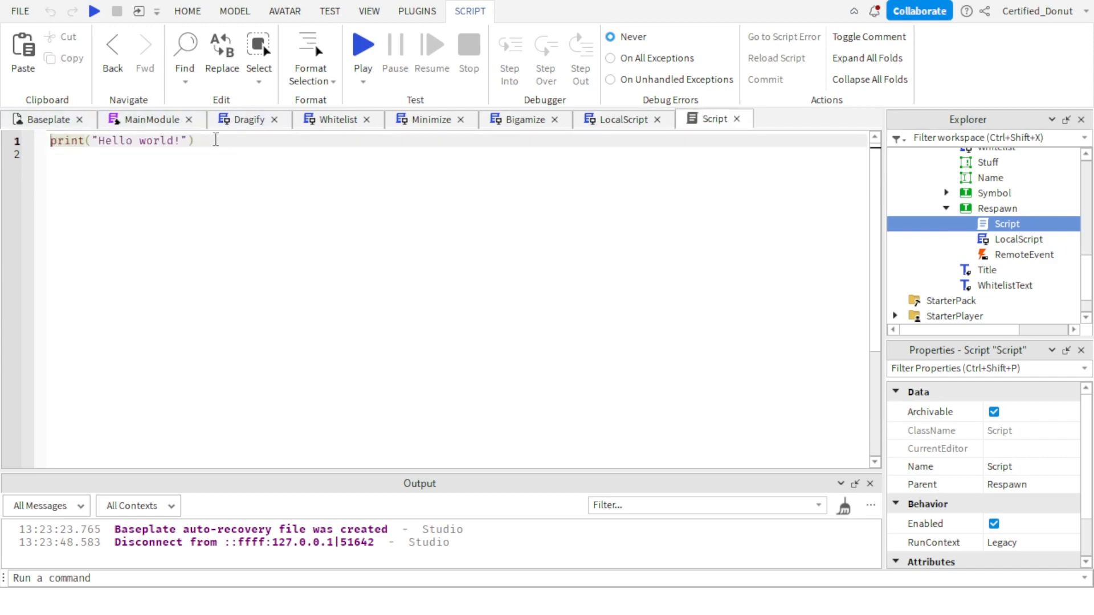
pyautogui.press('BackSpace')
pyautogui.press('BackSpace')
pyautogui.press('BackSpace')
pyautogui.press('BackSpace')
pyautogui.press('BackSpace')
pyautogui.press('BackSpace')
pyautogui.press('BackSpace')
pyautogui.press('BackSpace')
pyautogui.press('BackSpace')
pyautogui.press('BackSpace')
pyautogui.press('BackSpace')
pyautogui.press('BackSpace')
pyautogui.press('BackSpace')
pyautogui.press('BackSpace')
pyautogui.press('BackSpace')
pyautogui.press('BackSpace')
pyautogui.press('BackSpace')
pyautogui.press('BackSpace')
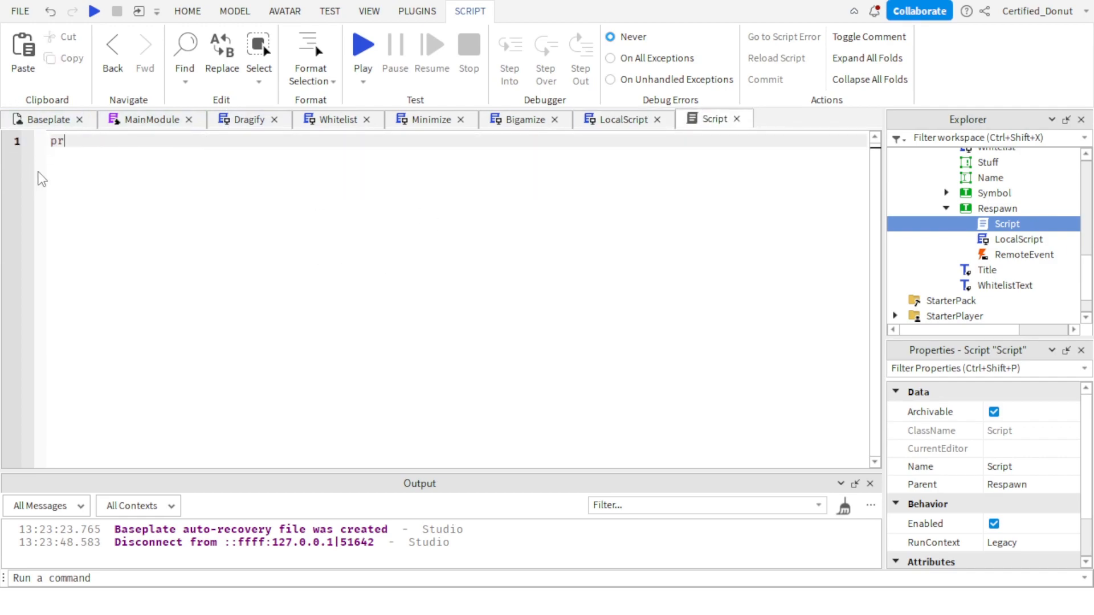
# Start the server Script's first line with a reference to script.Parent.RemoteEvent.
pyautogui.write('script.')
pyautogui.press('Tab')
pyautogui.write('.')
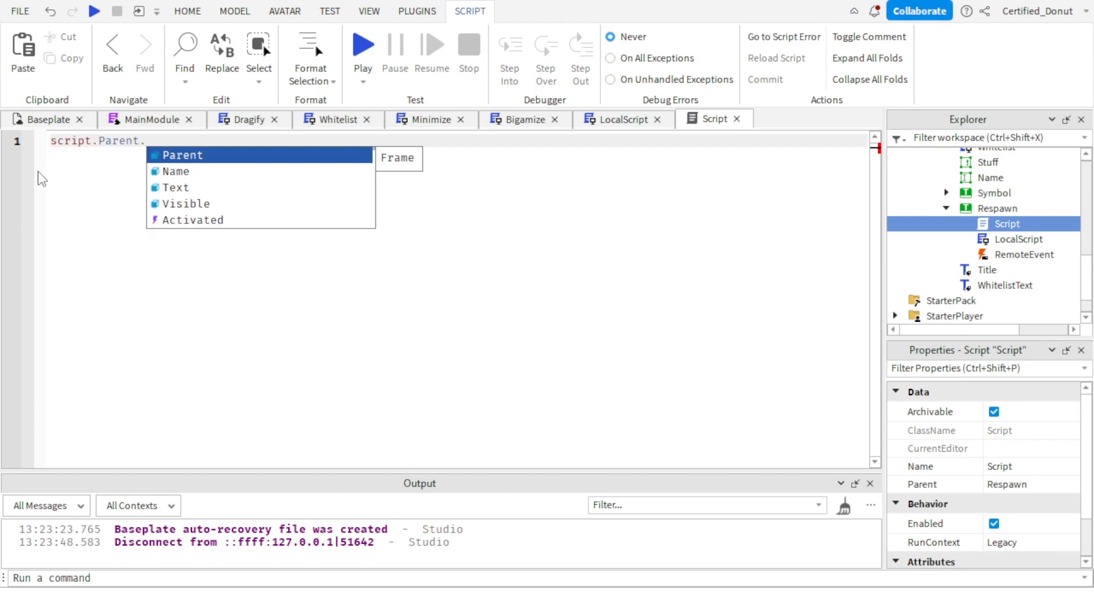
pyautogui.write('Rem')
pyautogui.press('Tab')
pyautogui.write(':')
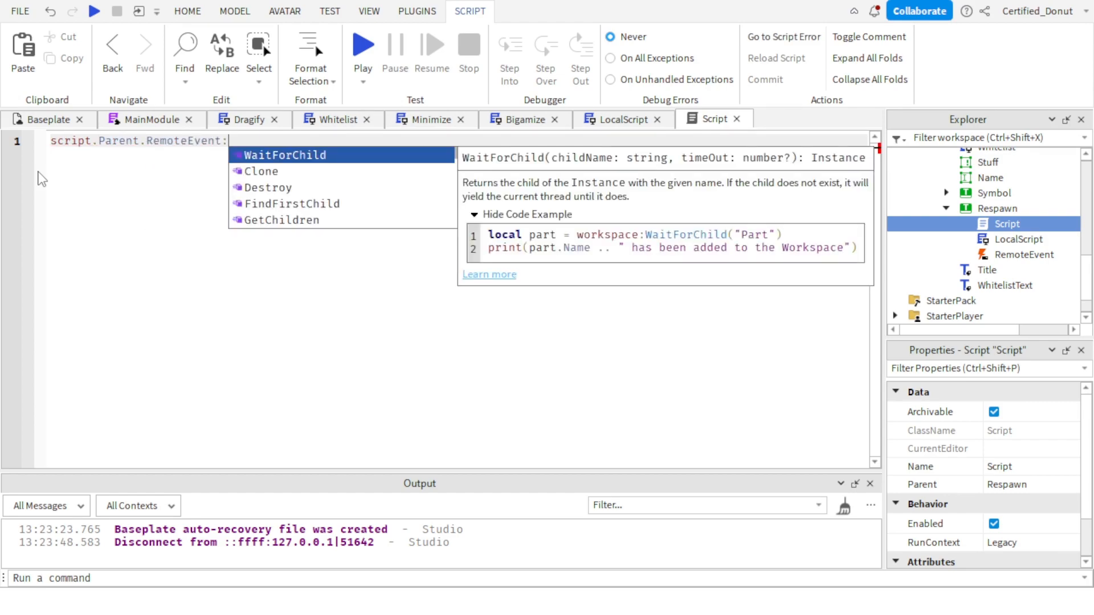
pyautogui.write('C')
pyautogui.press('Tab')
pyautogui.write('function')
pyautogui.press('BackSpace')
pyautogui.press('BackSpace')
pyautogui.press('BackSpace')
pyautogui.press('BackSpace')
pyautogui.press('BackSpace')
pyautogui.press('BackSpace')
pyautogui.press('BackSpace')
pyautogui.press('BackSpace')
pyautogui.press('BackSpace')
pyautogui.press('BackSpace')
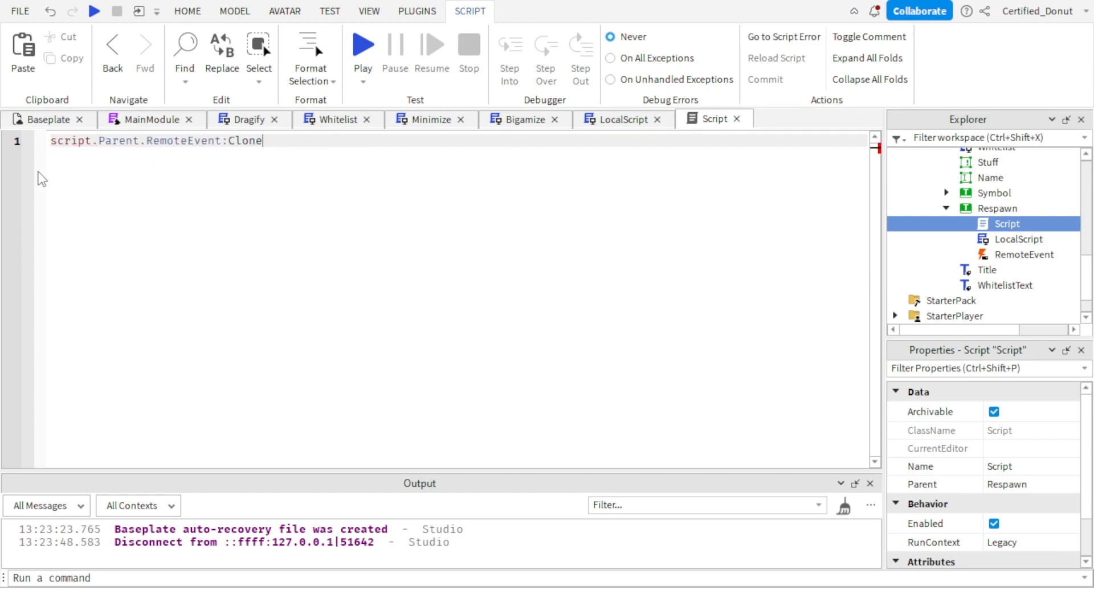
pyautogui.write(':con')
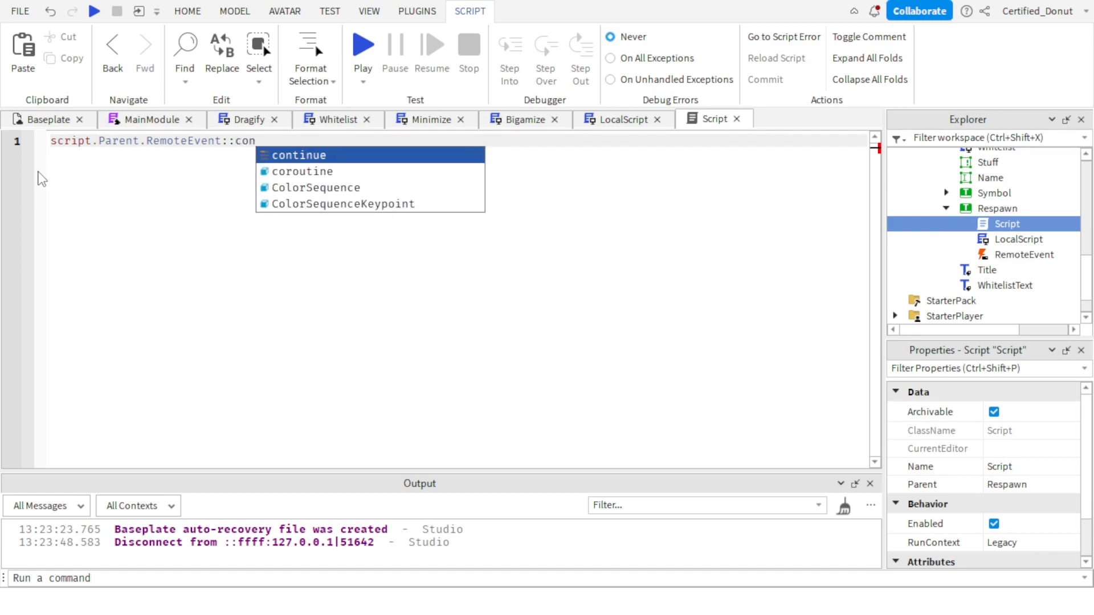
pyautogui.press('BackSpace')
pyautogui.press('BackSpace')
pyautogui.press('BackSpace')
pyautogui.press('BackSpace')
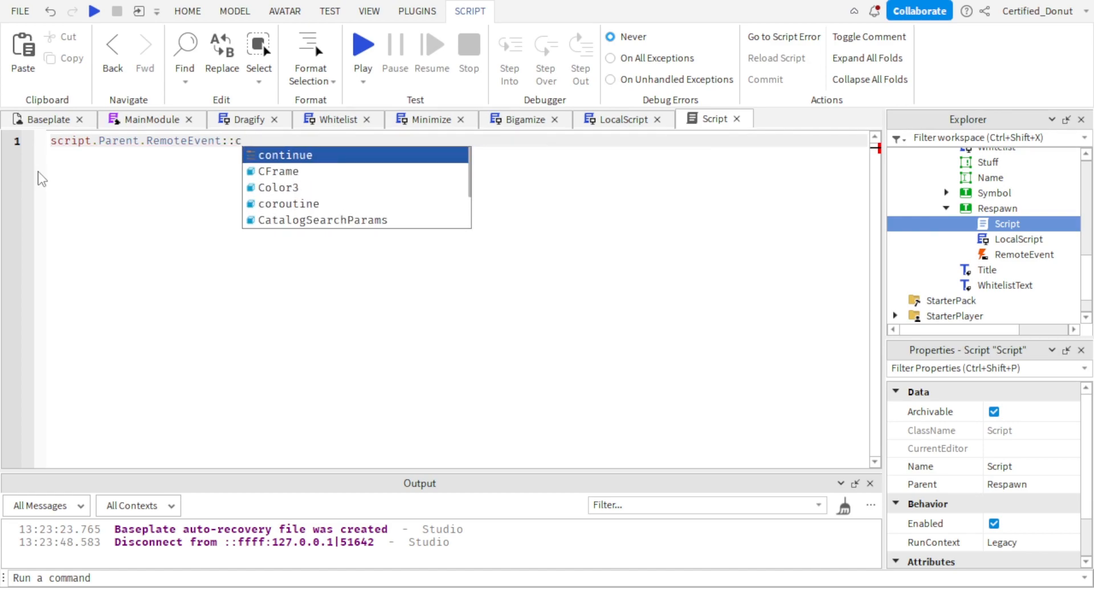
pyautogui.write('Clone()')
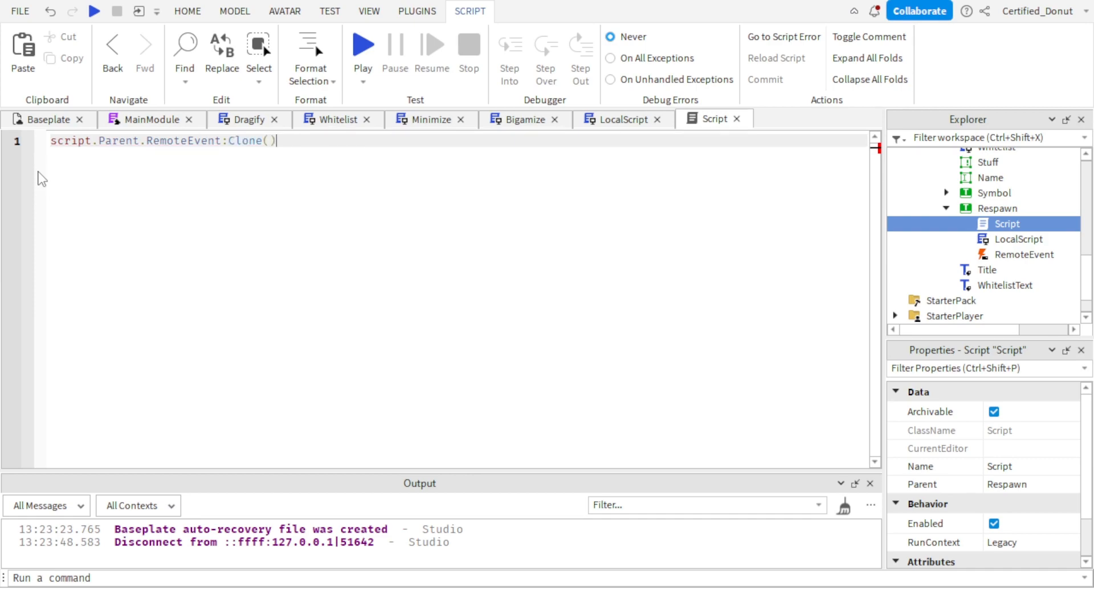
pyautogui.write('.')
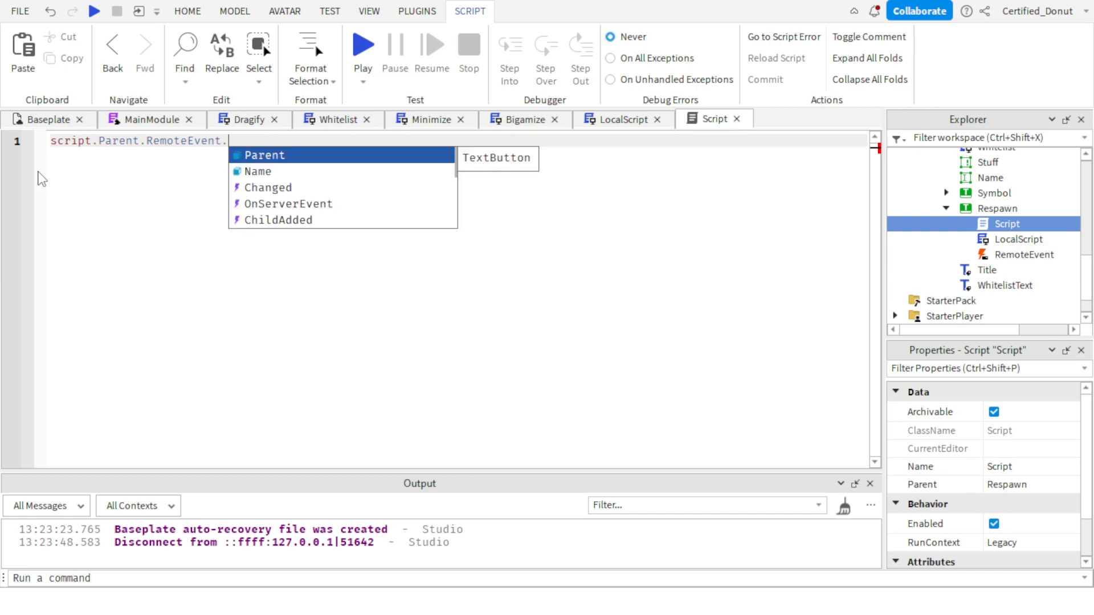
pyautogui.write('OnServerEvent:Connect(function(')
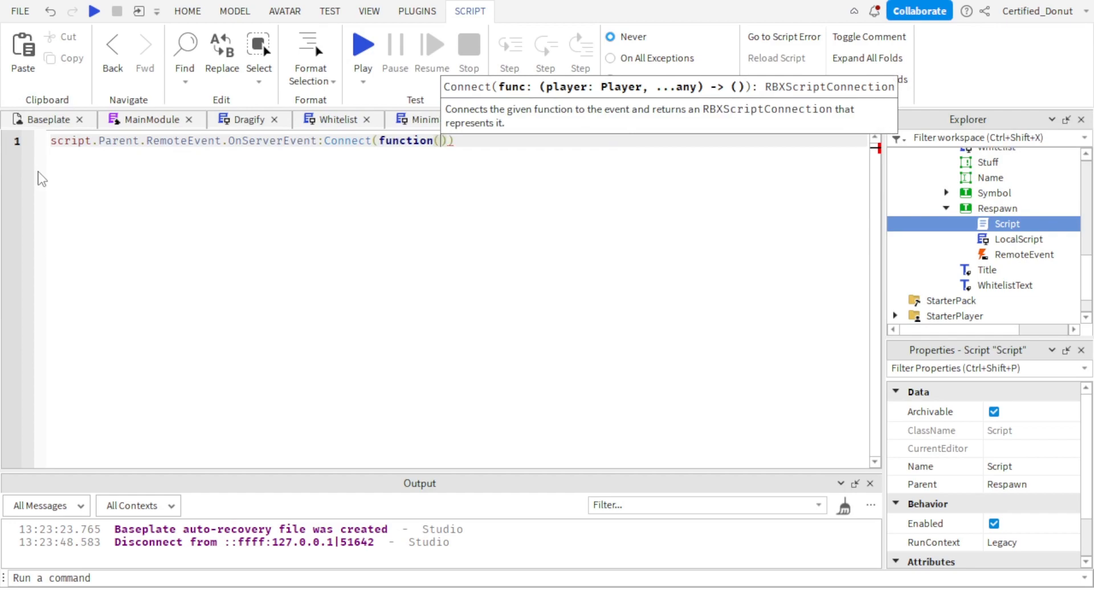
pyautogui.write('player')
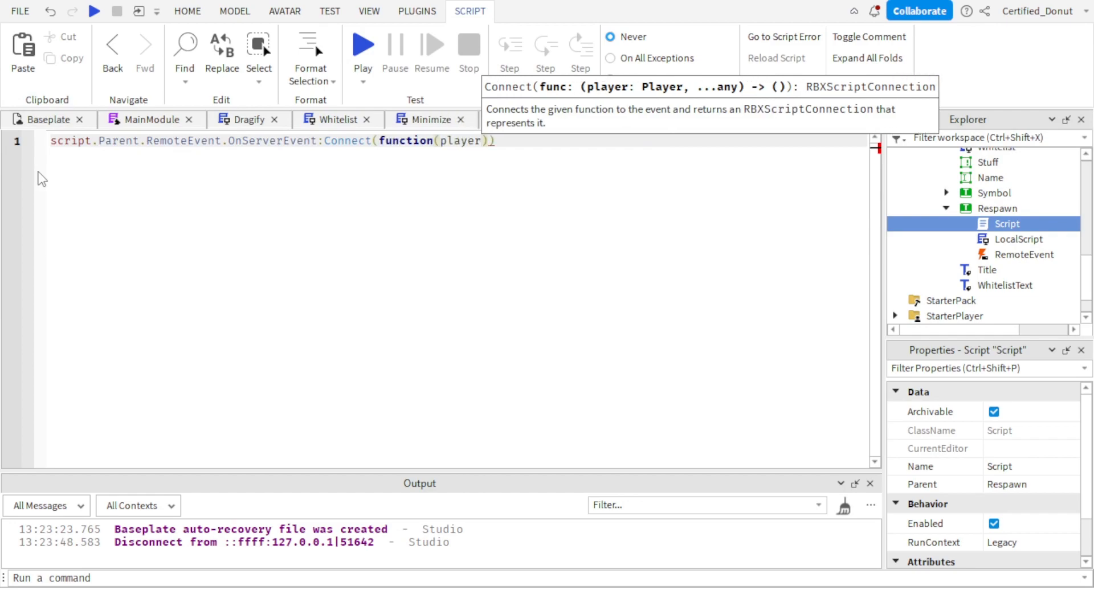
# Connect the RemoteEvent's OnServerEvent to a new function that takes a player parameter.
pyautogui.press('Return')
# Compare the LocalScript's Activated function and FireServer call with the player parameter in the server Script's handler.
pyautogui.click(620, 122)
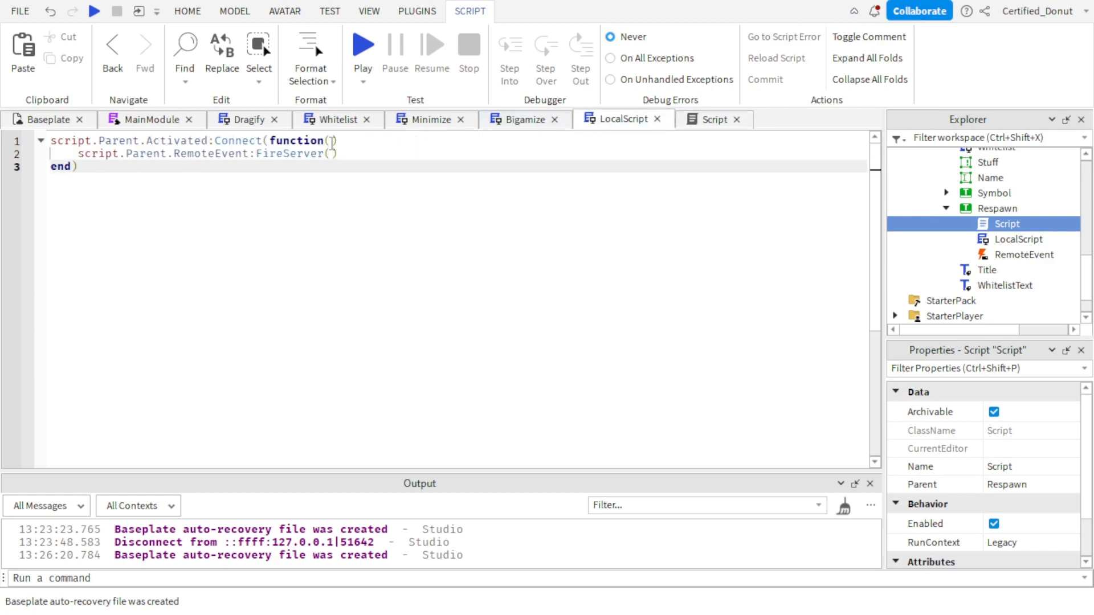
pyautogui.click(331, 142)
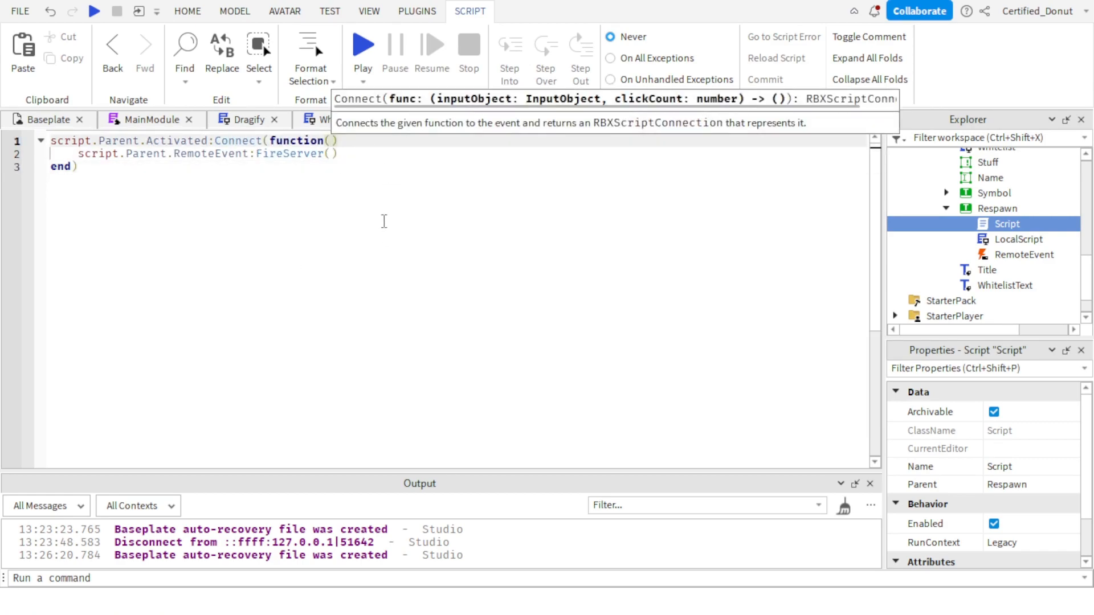
pyautogui.click(333, 155)
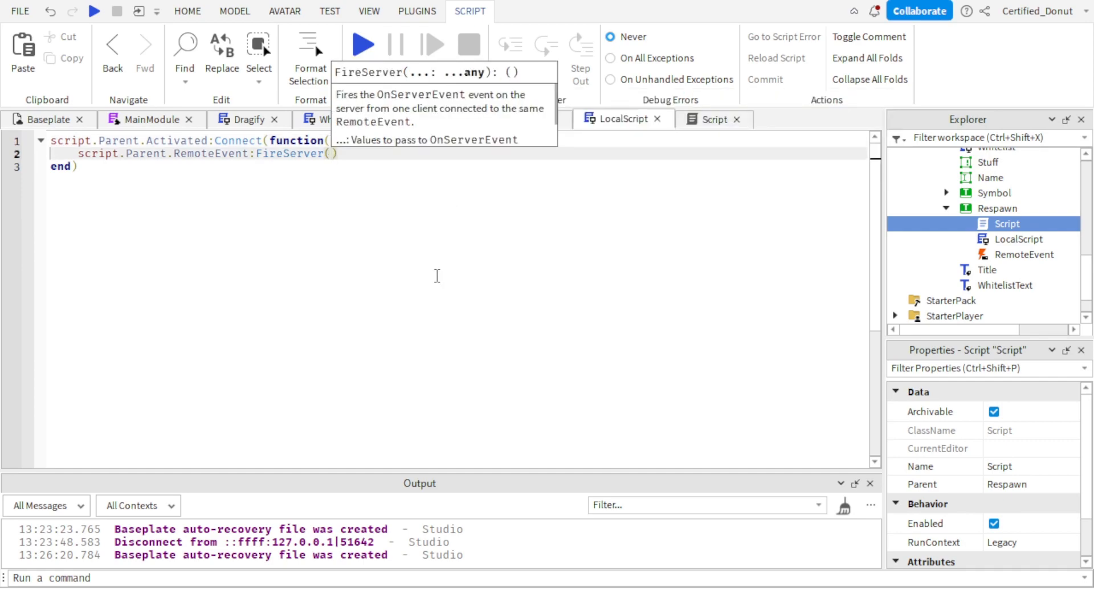
pyautogui.press('Down')
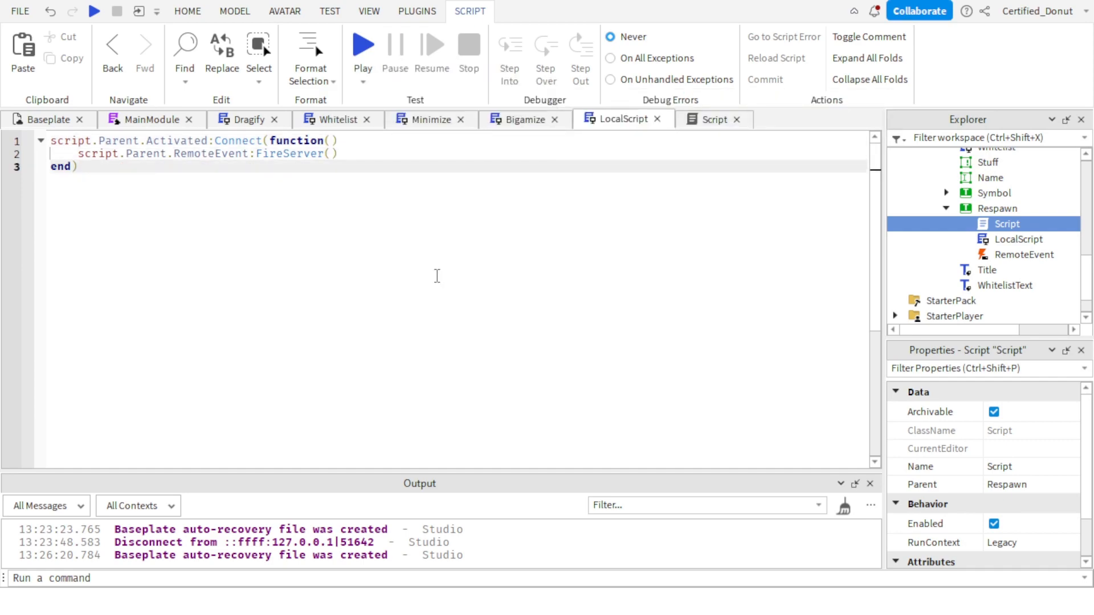
pyautogui.click(708, 124)
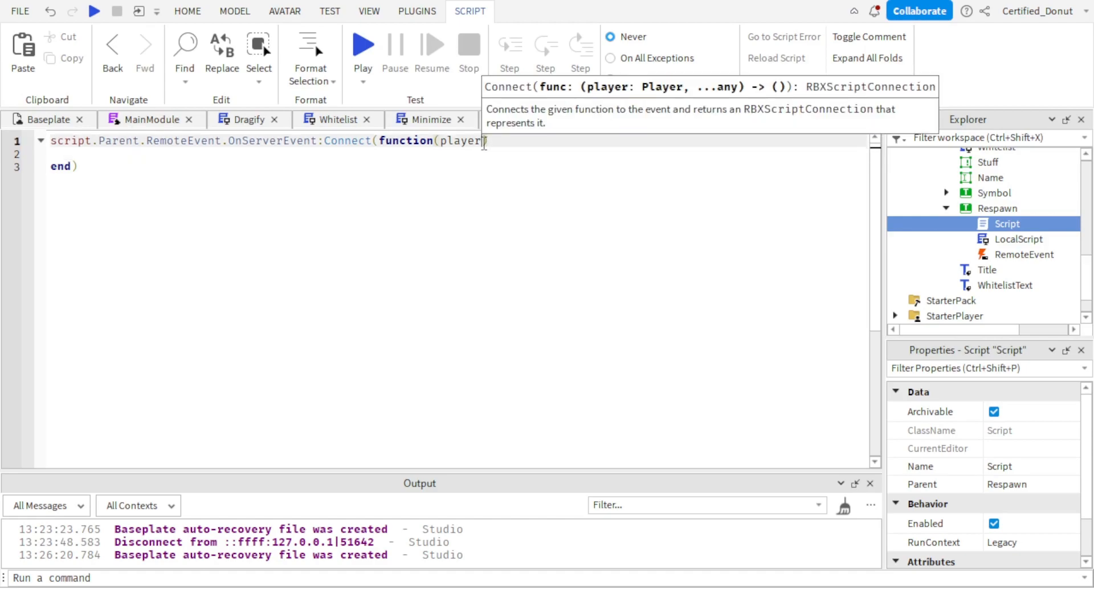
pyautogui.click(552, 254)
pyautogui.click(362, 157)
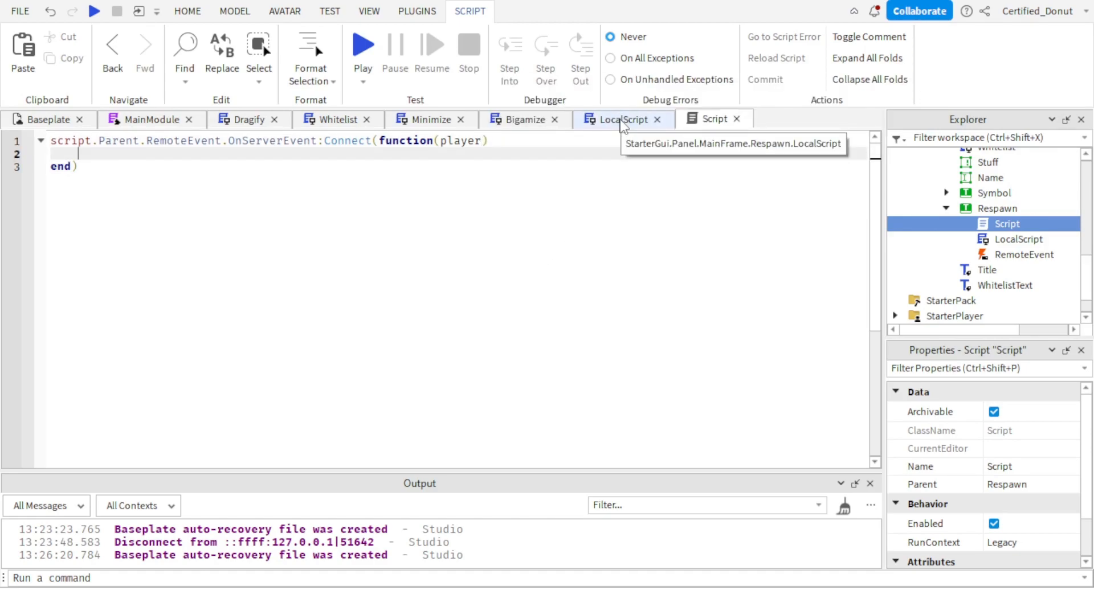
pyautogui.hotkey('ctrl', 'v')
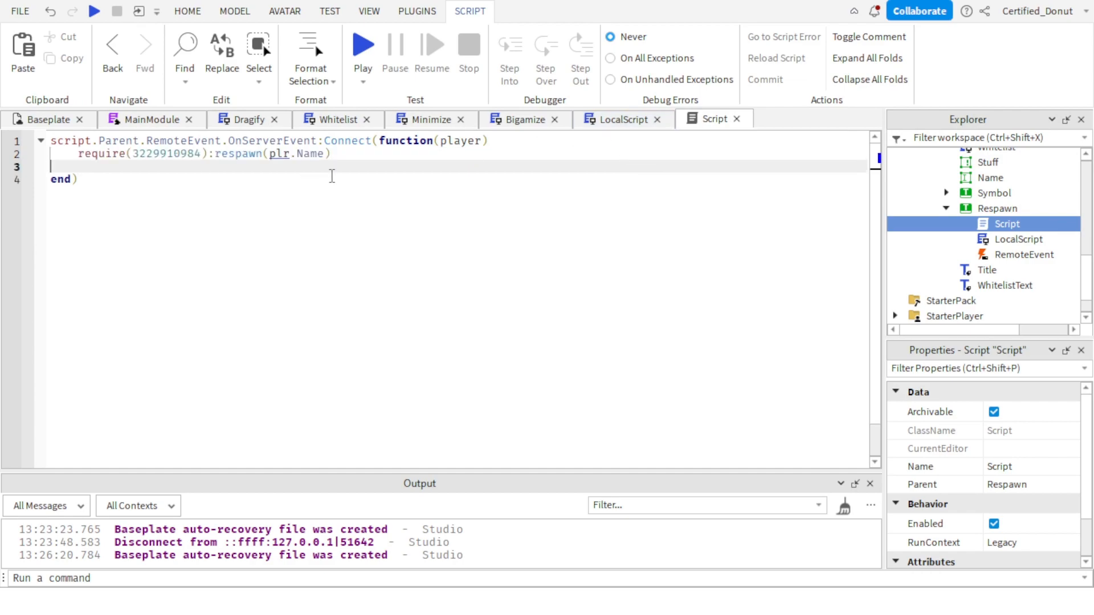
pyautogui.press('BackSpace')
# Highlight and examine the require line in the server Script, and look over the Respawn button's objects in the hierarchy.
pyautogui.click(195, 144)
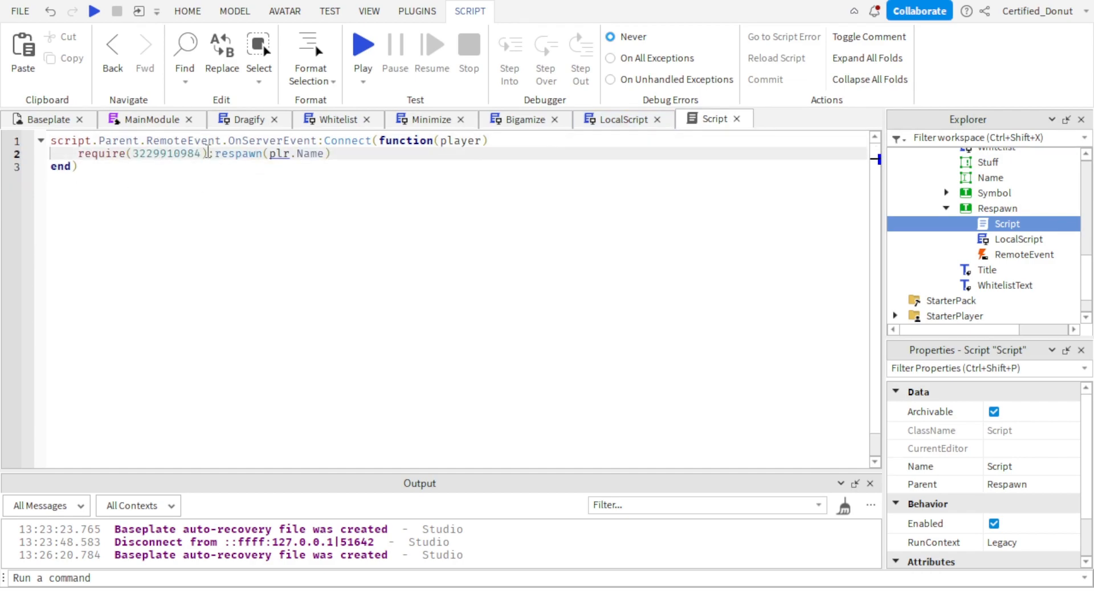
pyautogui.tripleClick(207, 153)
pyautogui.click(208, 153)
pyautogui.click(214, 178)
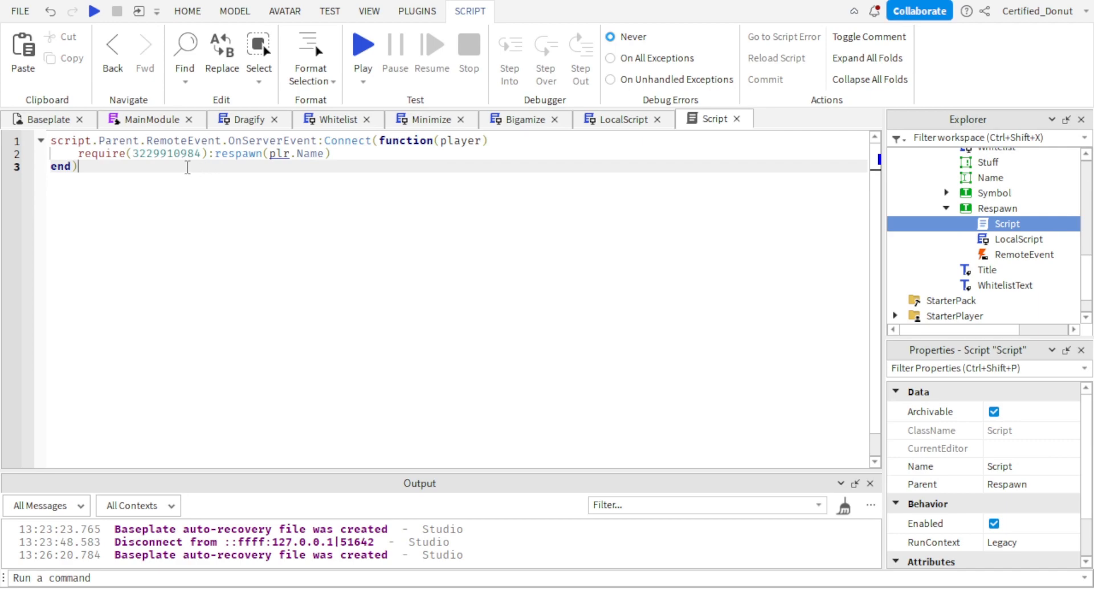
pyautogui.doubleClick(188, 154)
pyautogui.click(205, 182)
pyautogui.tripleClick(207, 154)
pyautogui.tripleClick(205, 155)
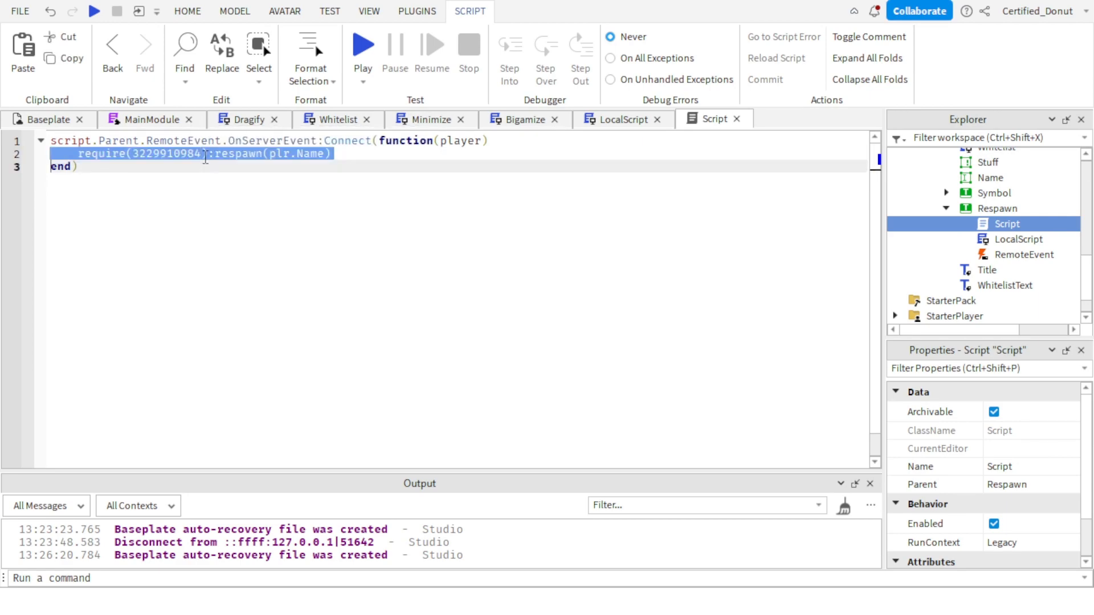
pyautogui.doubleClick(205, 156)
pyautogui.click(196, 210)
pyautogui.click(200, 153)
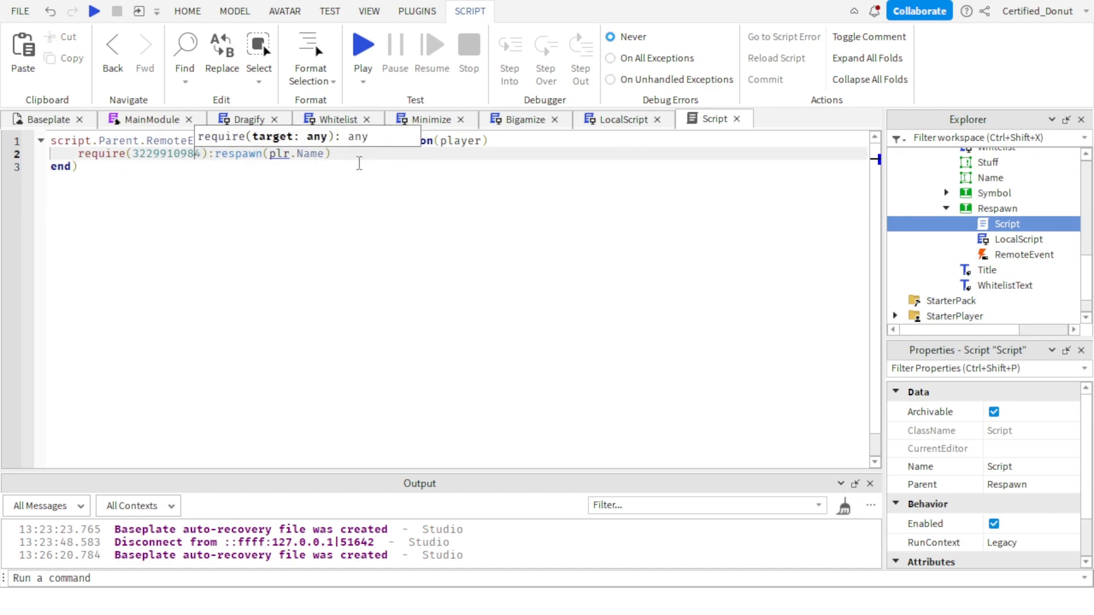
pyautogui.moveTo(360, 163); pyautogui.dragTo(5, 151)
pyautogui.scroll(10, 1021, 215)
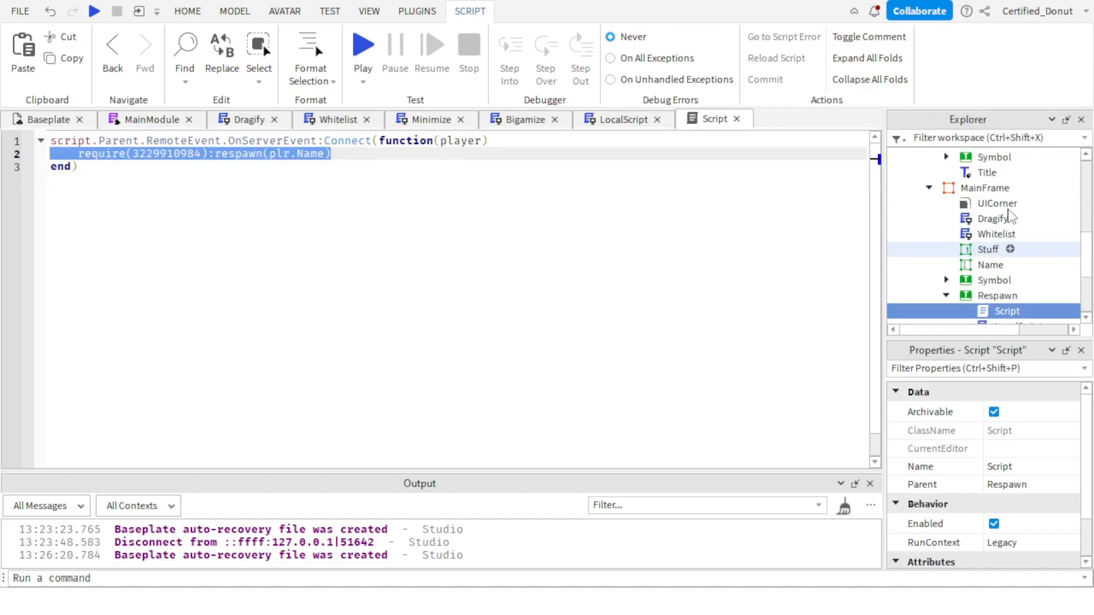
pyautogui.scroll(-10, 1020, 217)
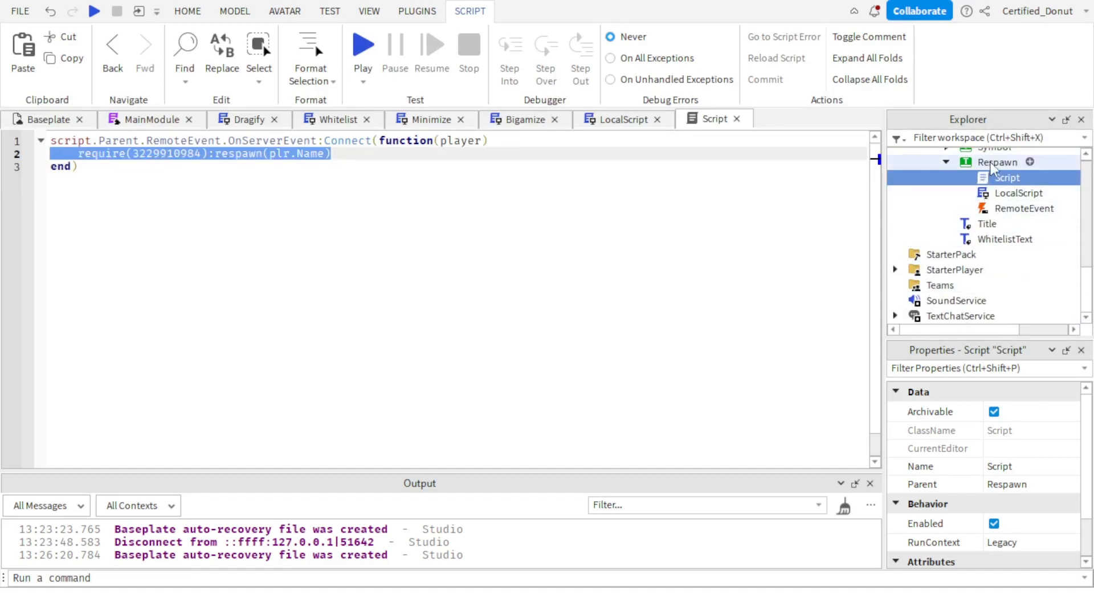
# Replace plr with player in the respawn call of the server Script so it reads respawn(player.Name).
pyautogui.click(142, 153)
pyautogui.click(229, 154)
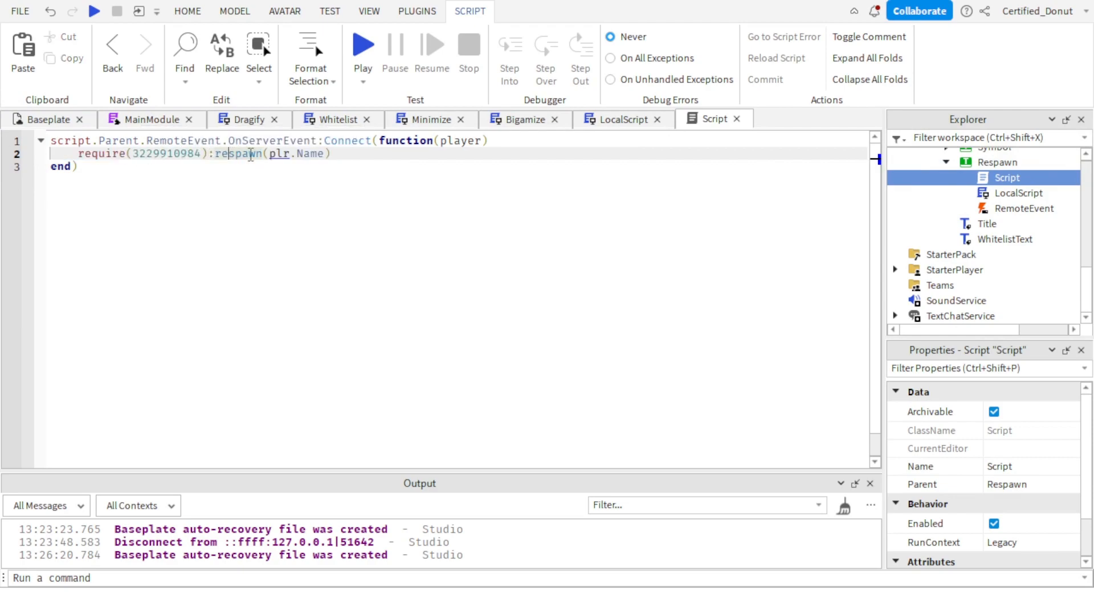
pyautogui.doubleClick(279, 155)
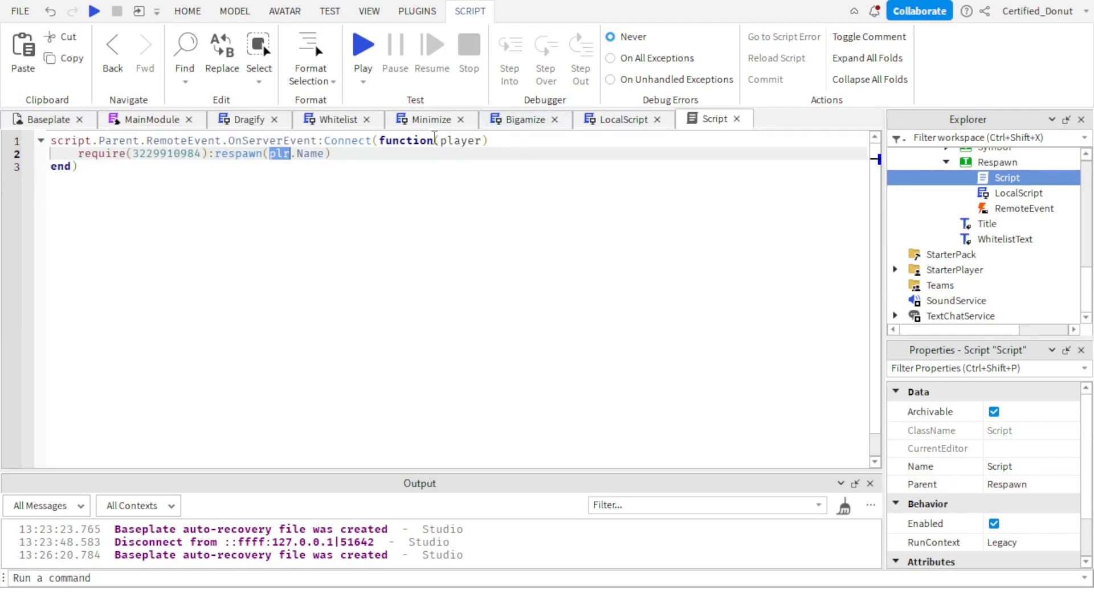
pyautogui.write('player')
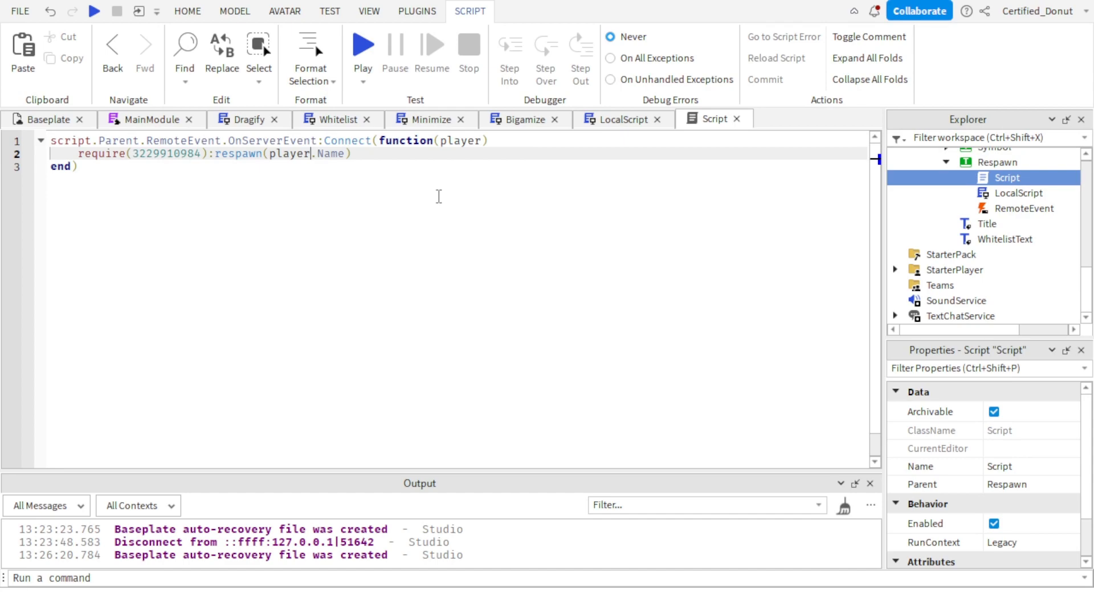
pyautogui.click(415, 251)
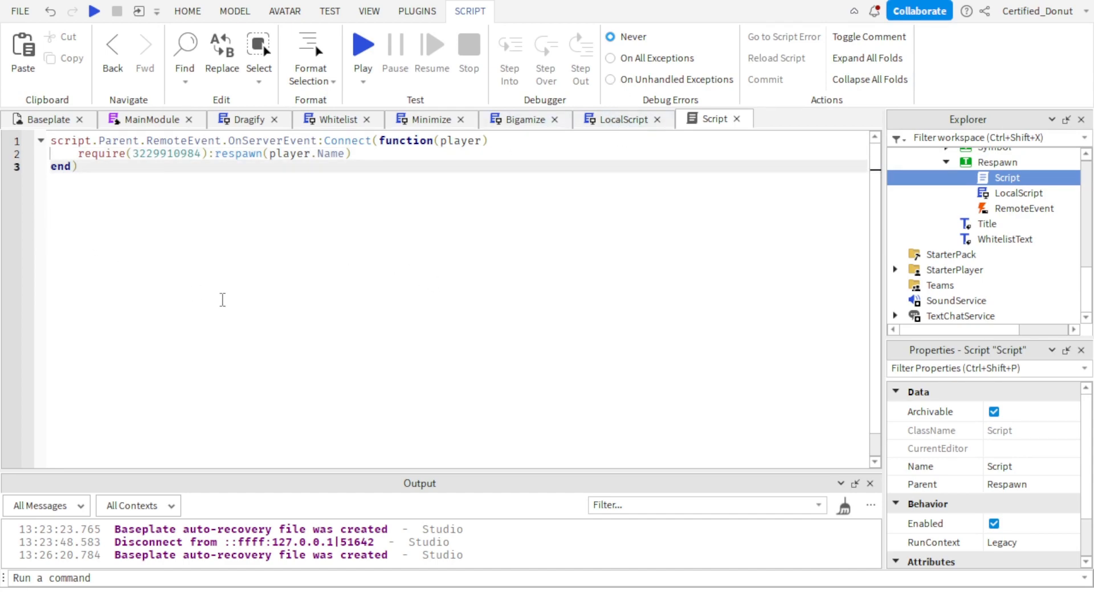
pyautogui.hotkey('ctrl', 'a')
pyautogui.click(301, 334)
# Return to the Baseplate view, duplicate MainFrame's Respawn button with its scripts, and move the duplicate into ClosedMainFrame.
pyautogui.click(45, 118)
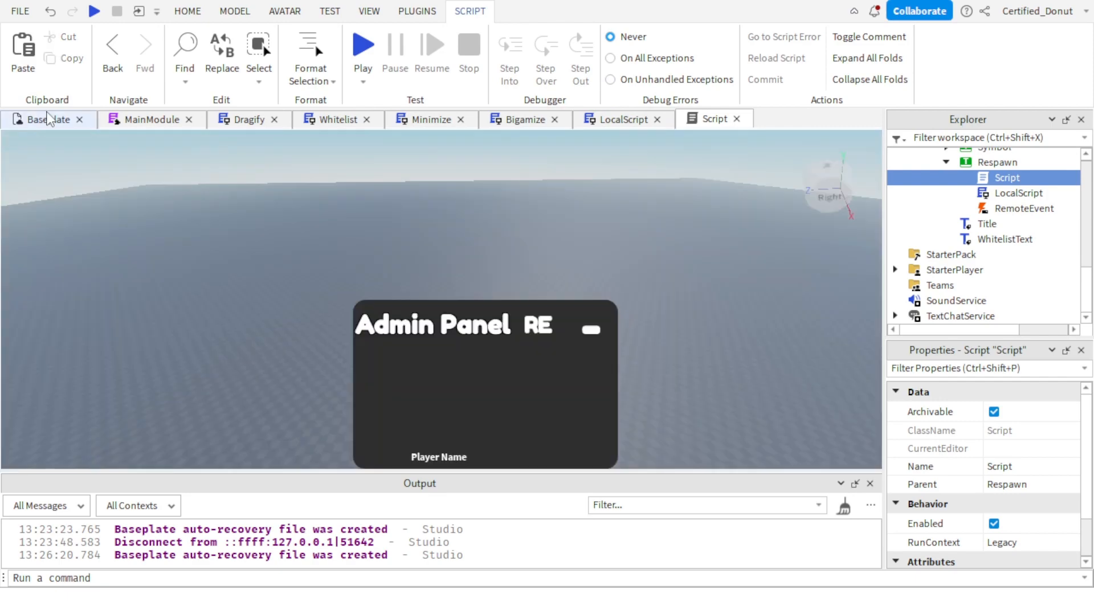
pyautogui.click(946, 162)
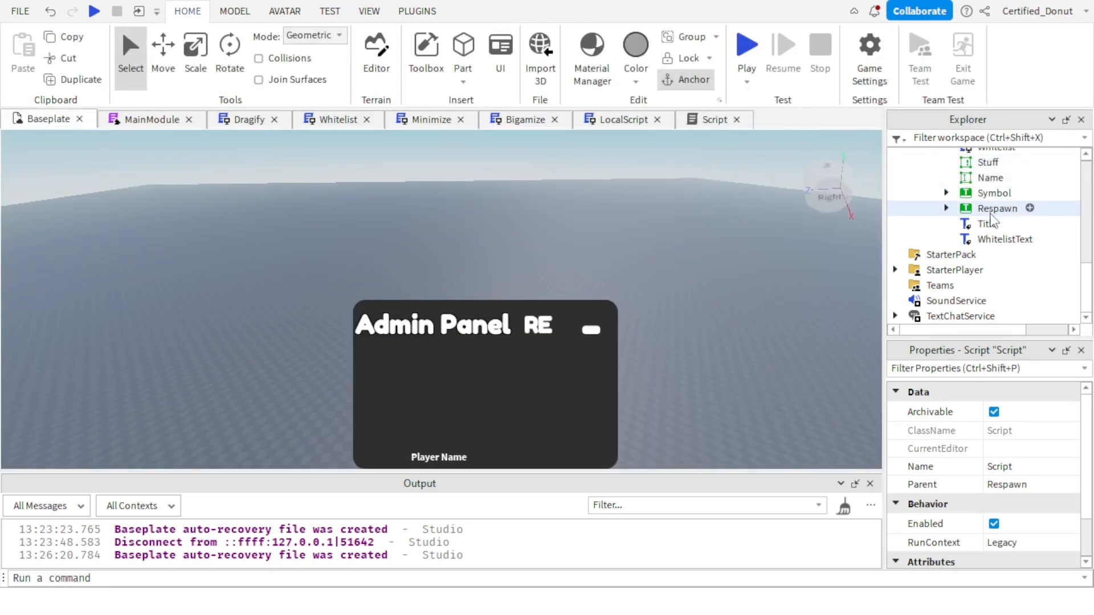
pyautogui.click(997, 208)
pyautogui.hotkey('ctrl', 'd')
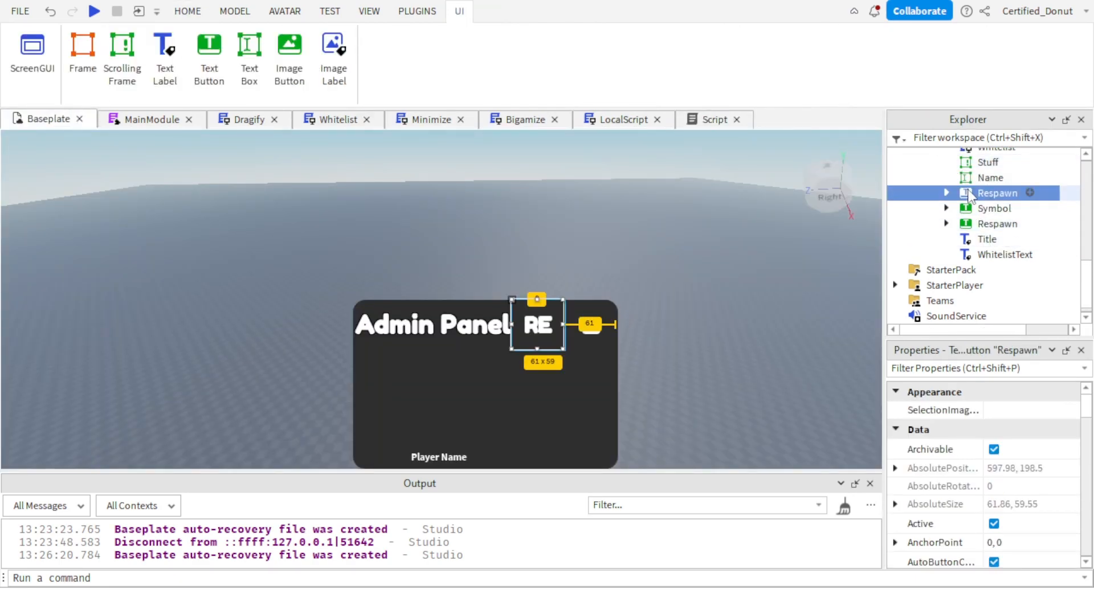
pyautogui.moveTo(969, 192); pyautogui.dragTo(993, 242)
pyautogui.scroll(4, 1021, 254)
pyautogui.scroll(-2, 987, 272)
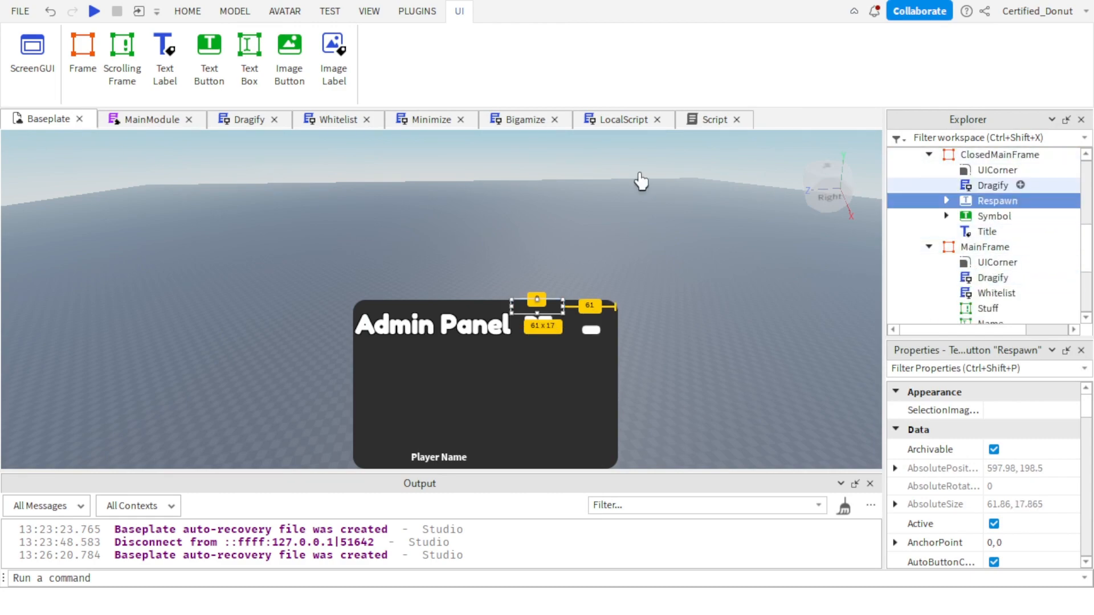
# Set the Size of the Respawn button in ClosedMainFrame to {0.2, 0},{1, 0}.
pyautogui.scroll(-2, 1077, 450)
pyautogui.scroll(-5, 1066, 453)
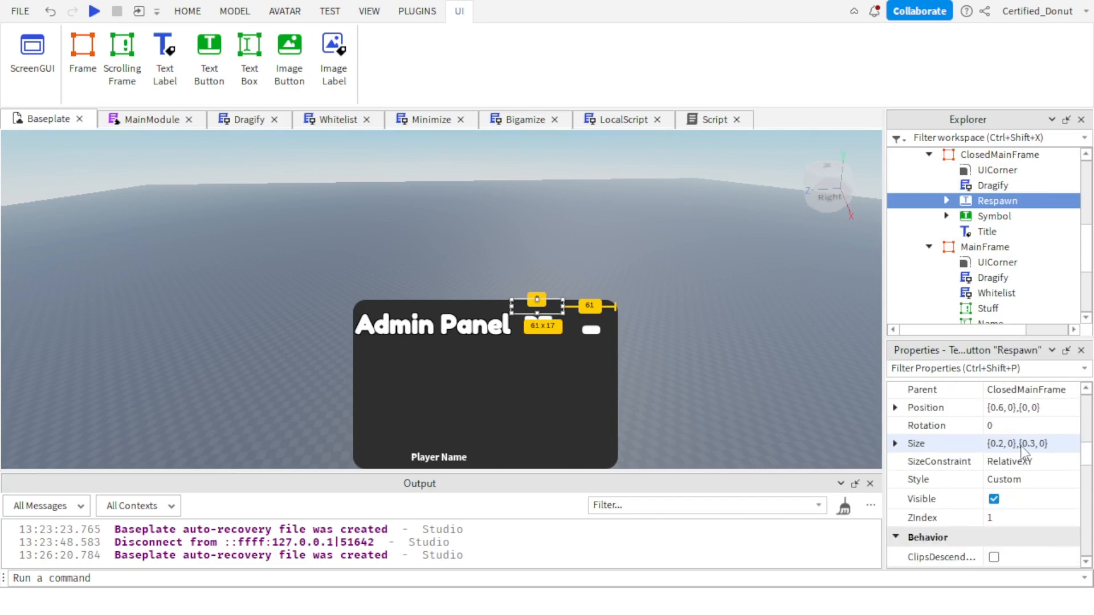
pyautogui.click(1004, 445)
pyautogui.click(1004, 444)
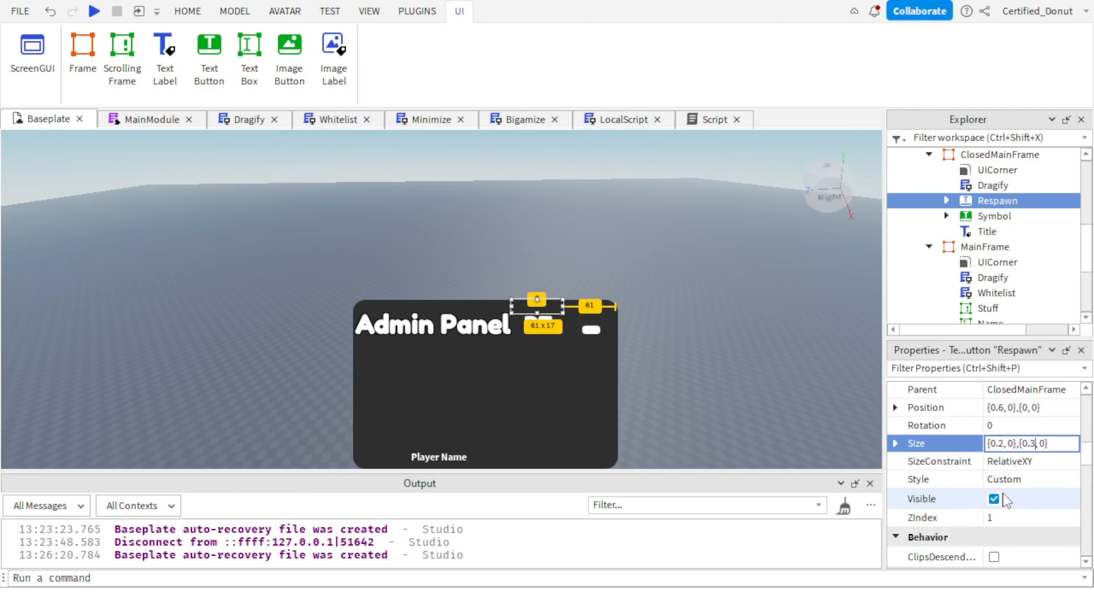
pyautogui.press('Return')
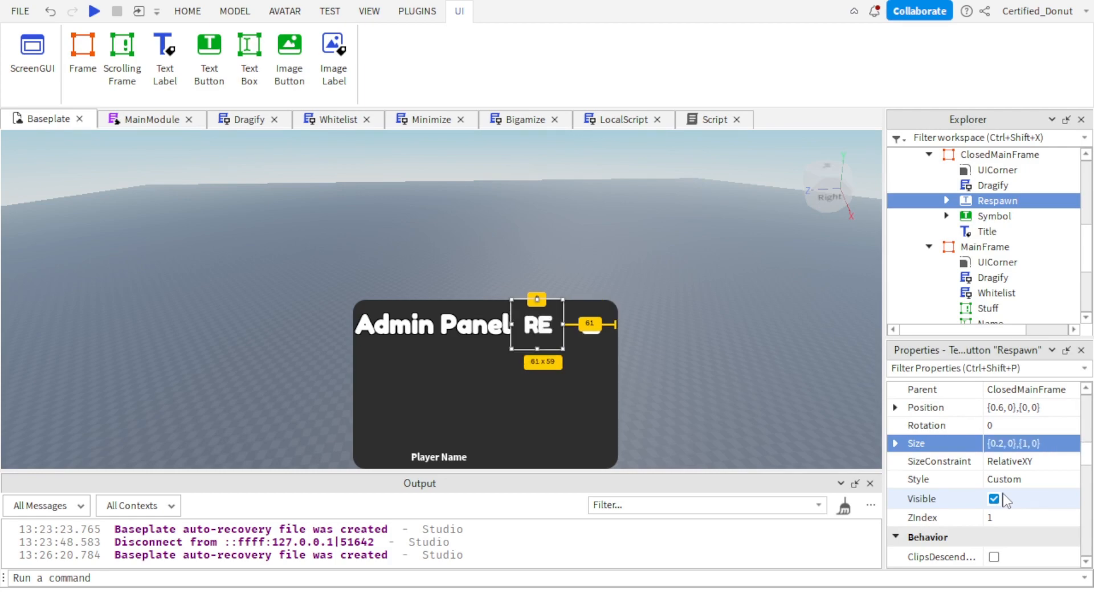
# Collapse MainFrame, ClosedMainFrame and Panel in the hierarchy, and move Panel from StarterGui into MainModule.
pyautogui.scroll(-3, 980, 262)
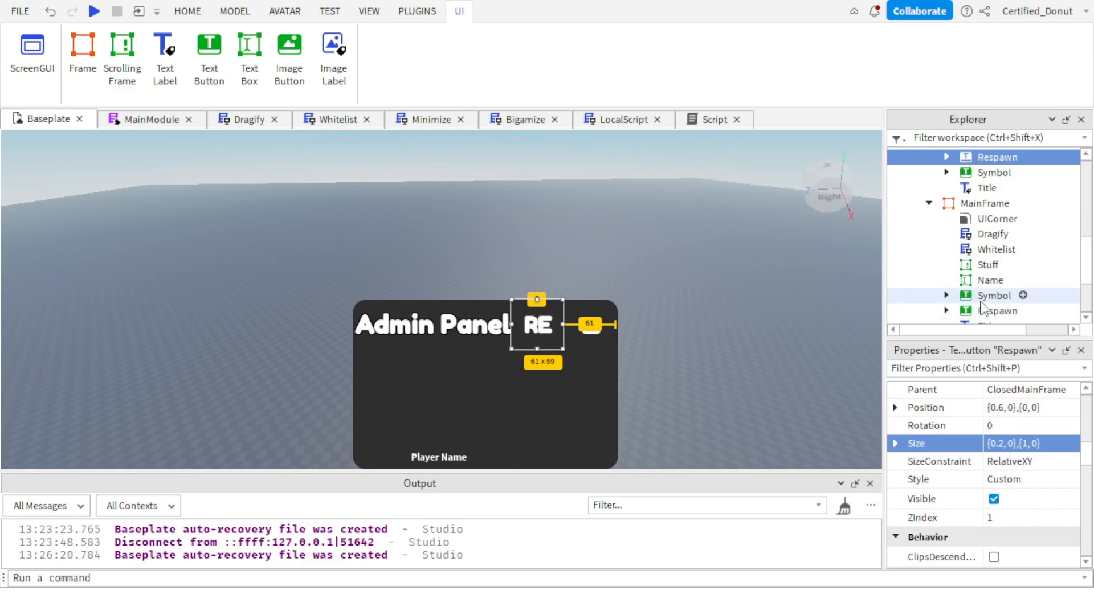
pyautogui.click(980, 268)
pyautogui.click(800, 249)
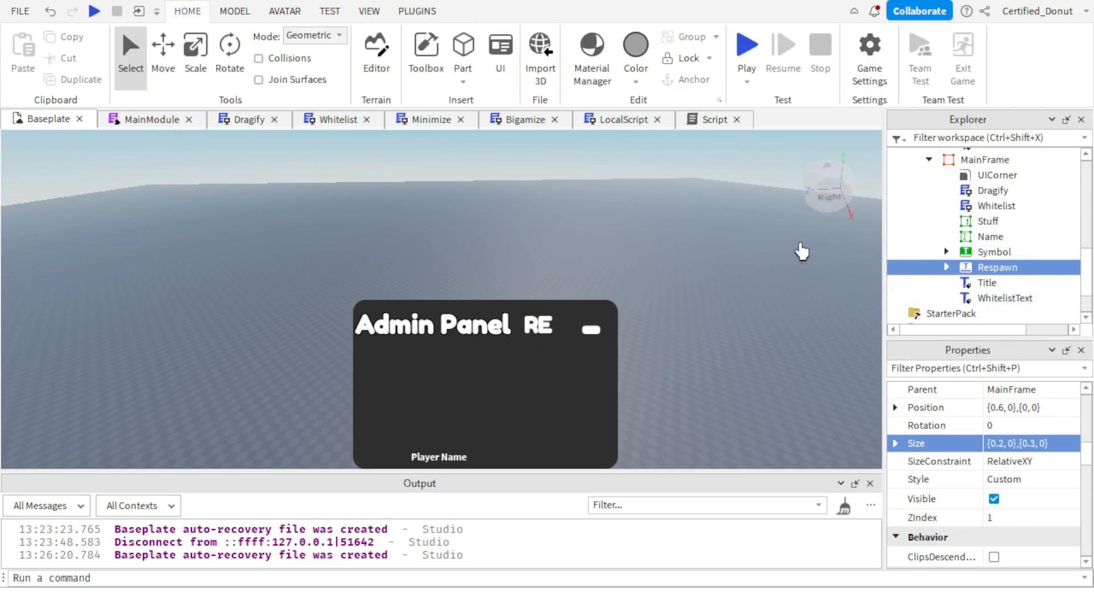
pyautogui.moveTo(801, 249); pyautogui.dragTo(789, 277, button='right')
pyautogui.scroll(2, 1038, 245)
pyautogui.click(929, 247)
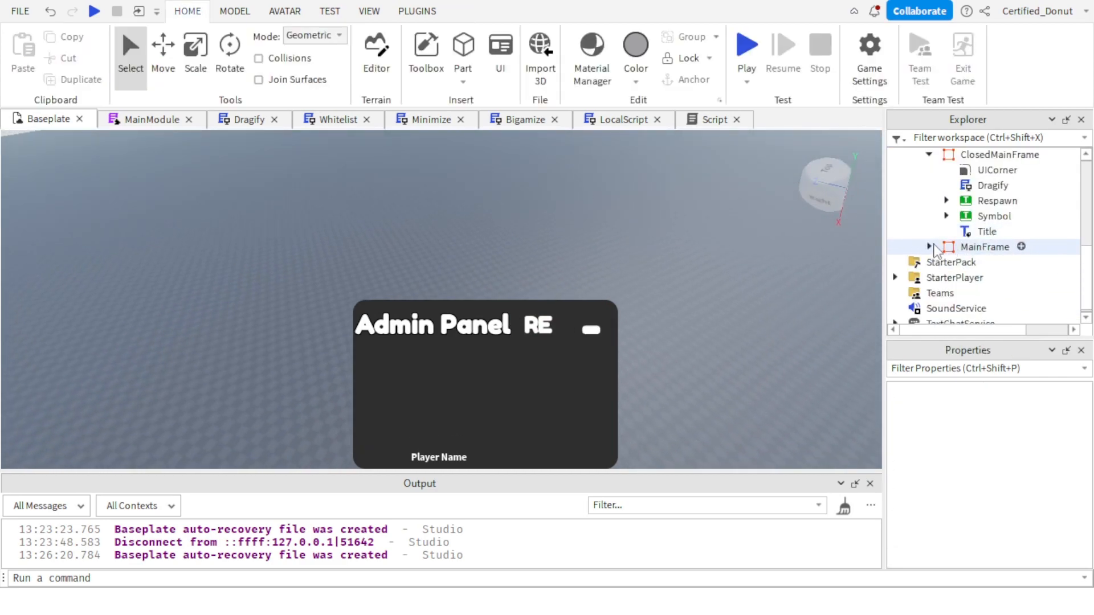
pyautogui.click(929, 155)
pyautogui.scroll(1, 982, 223)
pyautogui.click(914, 254)
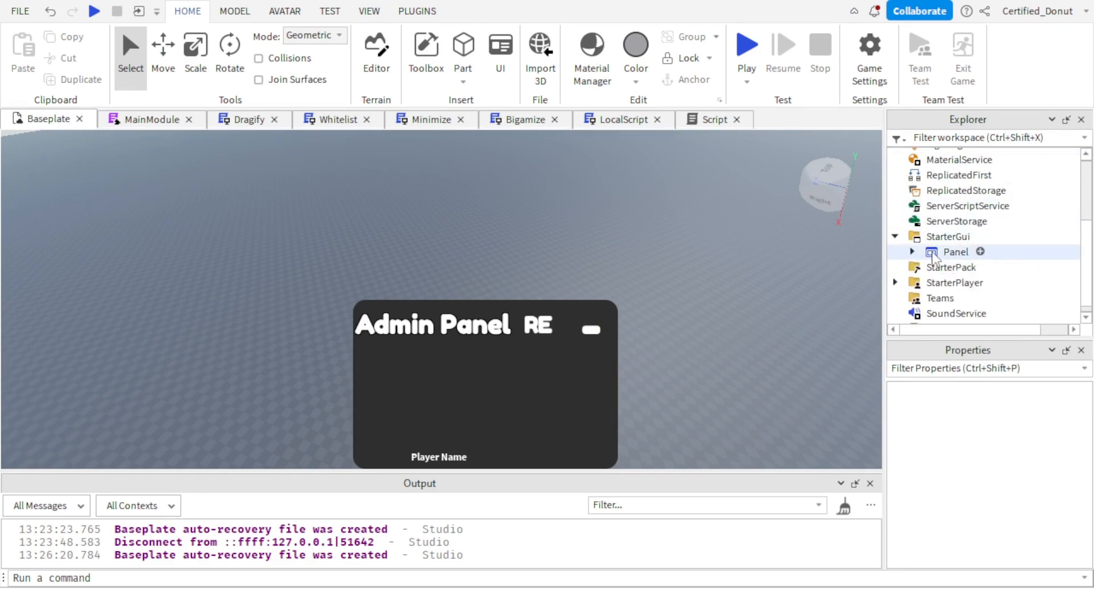
pyautogui.moveTo(956, 252); pyautogui.dragTo(984, 224)
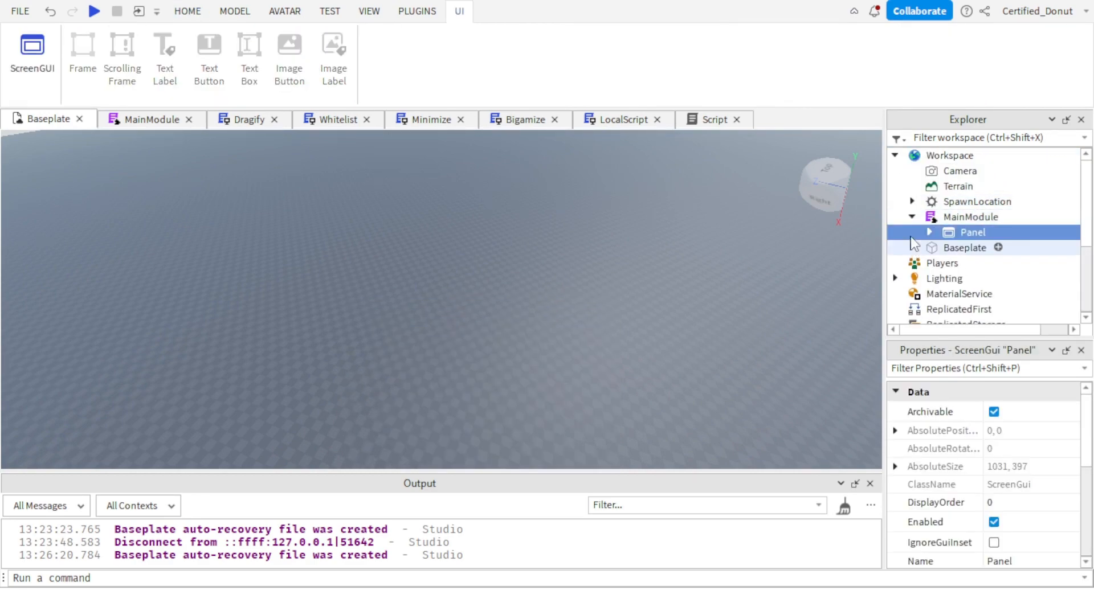
# Start a play test and run the command require(workspace.MainModule).Activate() with the player's username as a string.
pyautogui.click(184, 10)
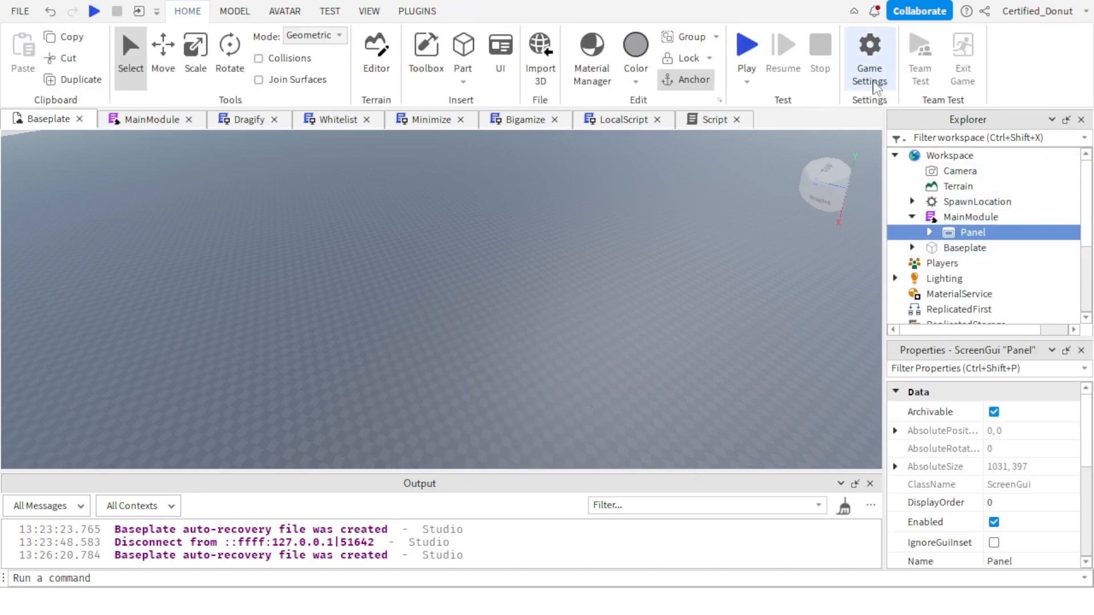
pyautogui.click(747, 48)
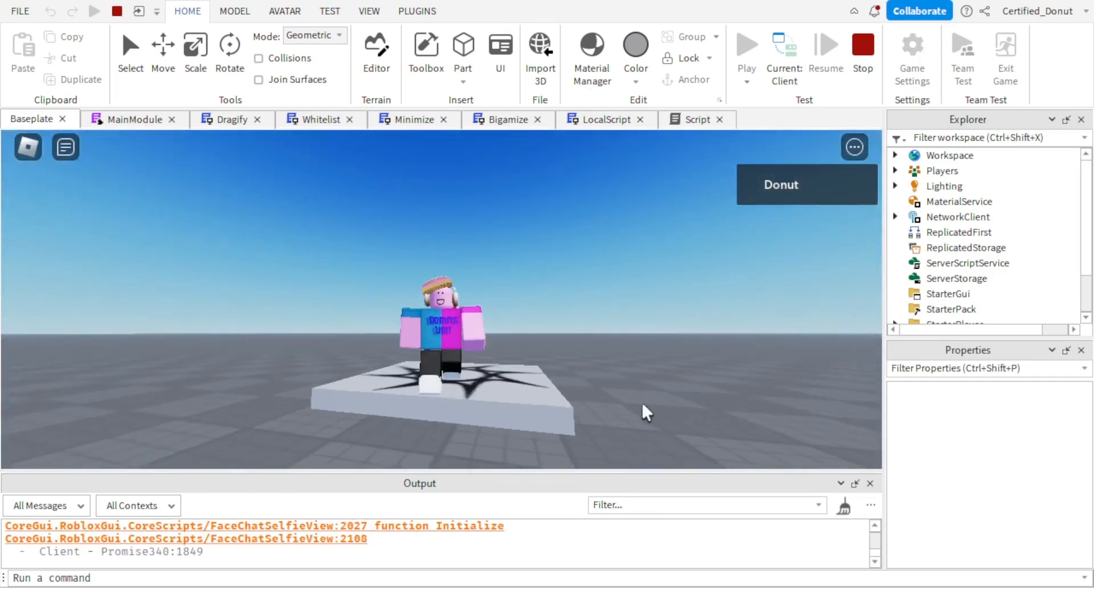
pyautogui.click(478, 577)
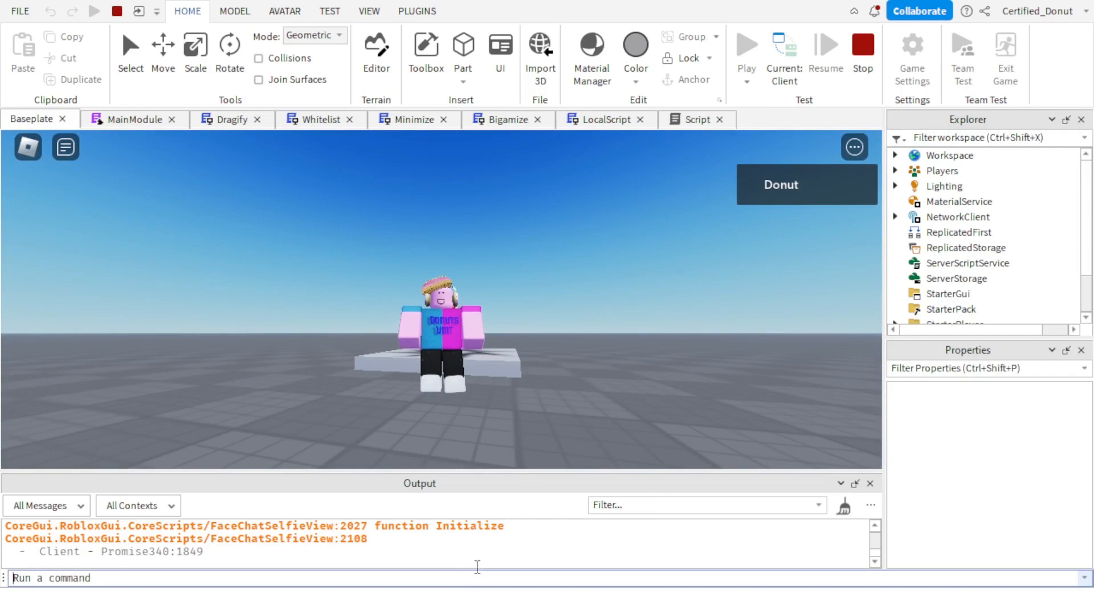
pyautogui.write('workspace')
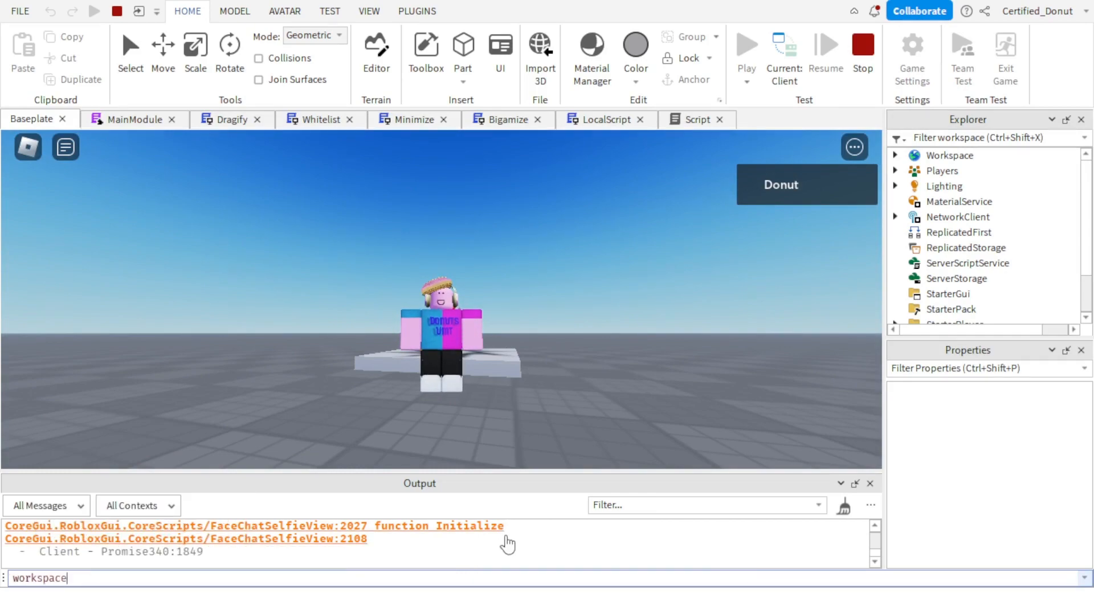
pyautogui.write('require(workspace.')
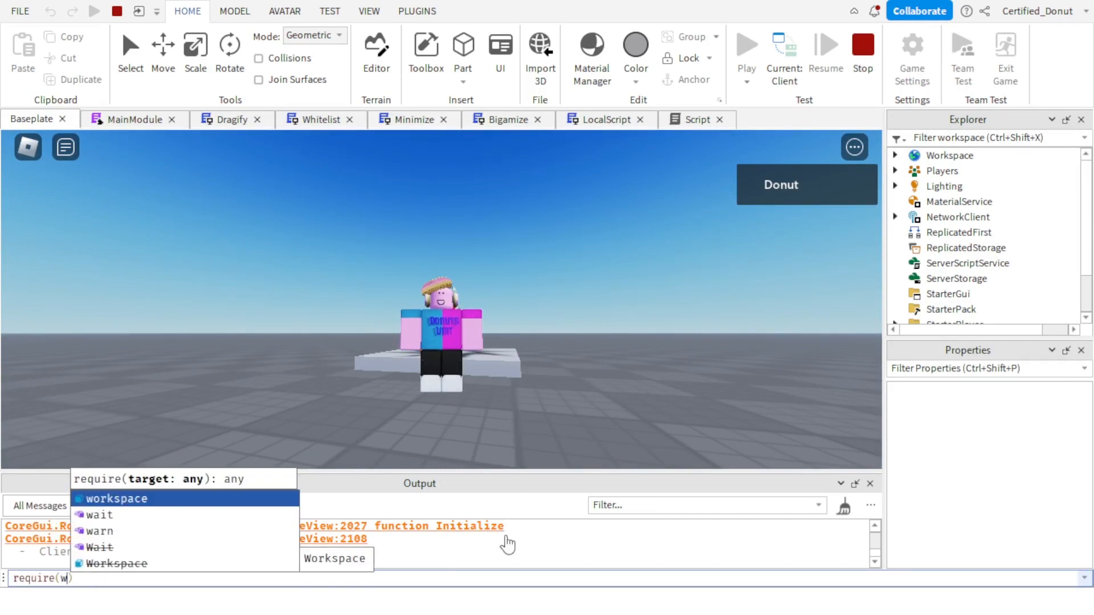
pyautogui.write('MainModule')
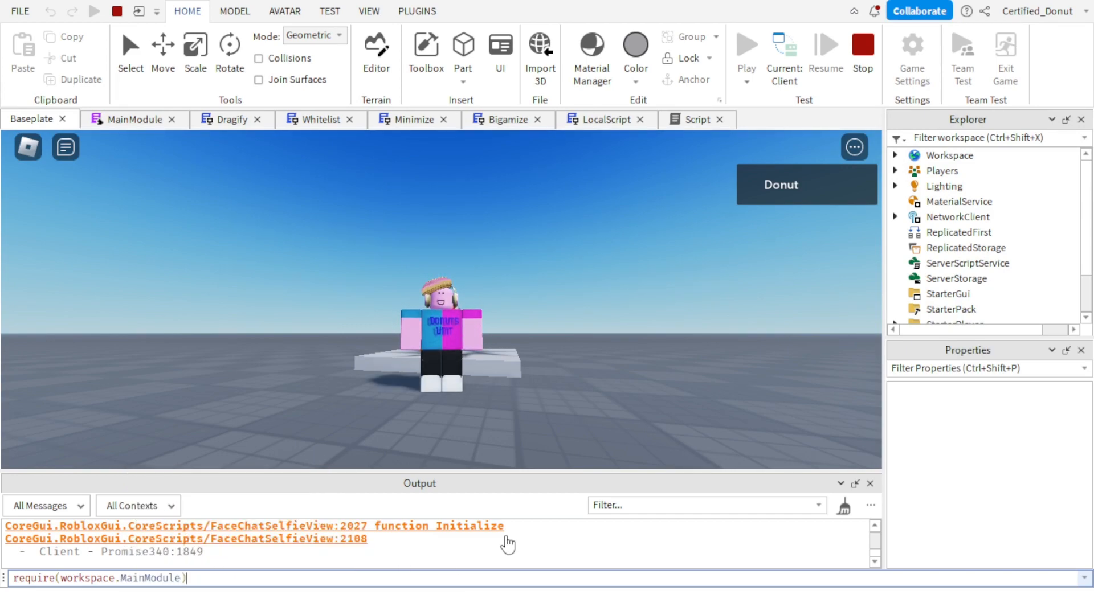
pyautogui.write('.Activate("Certified_Donut')
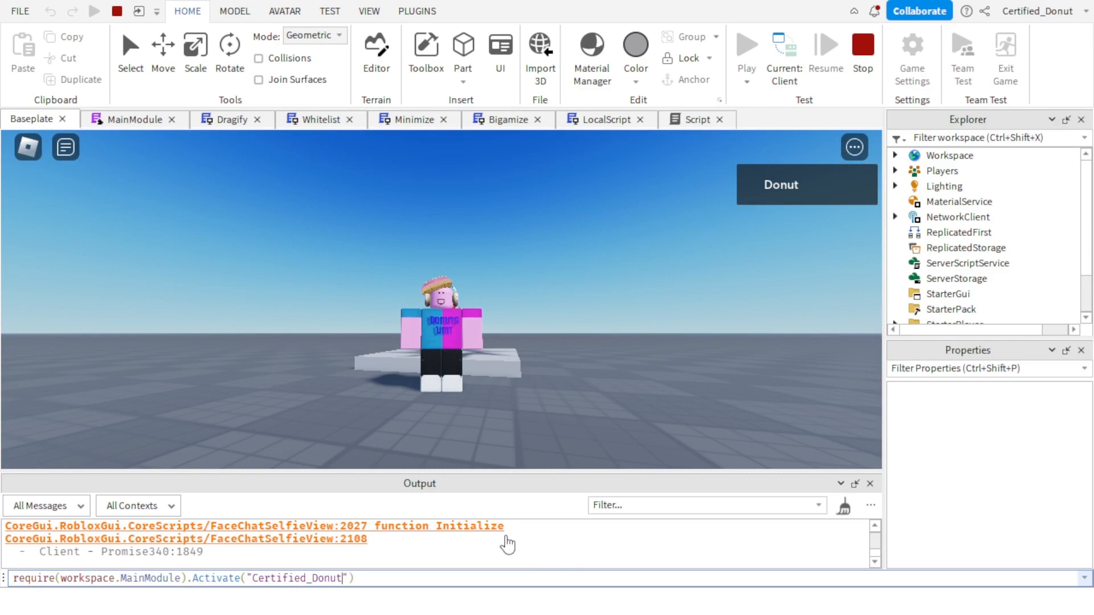
pyautogui.press('Return')
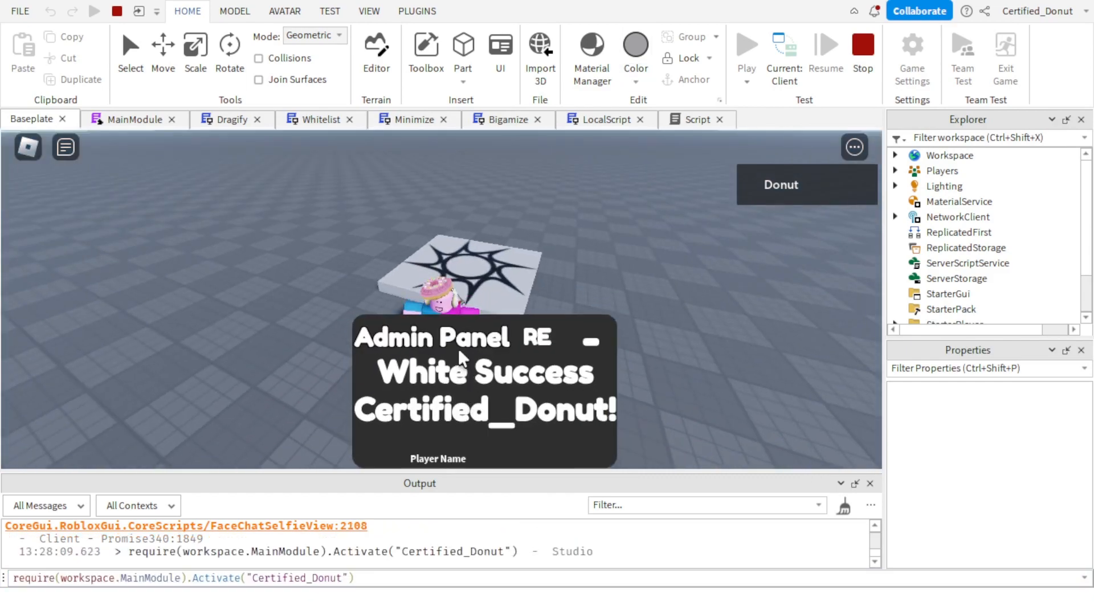
# Move the admin panel aside in the game, test its RE button, walk the character around, and stop the play test.
pyautogui.moveTo(459, 356); pyautogui.dragTo(44, 254)
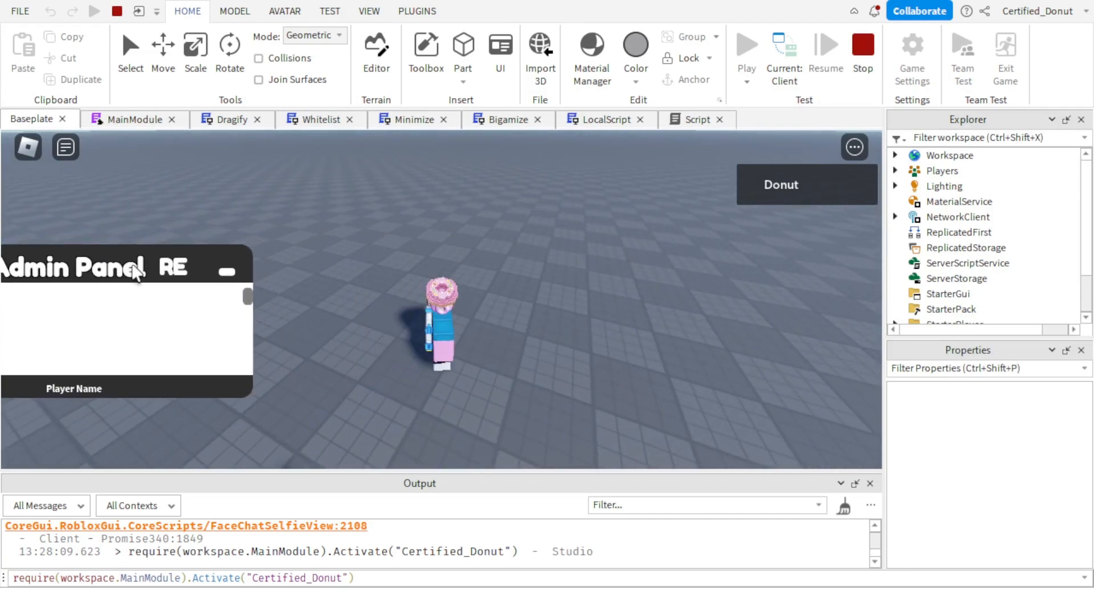
pyautogui.click(171, 271)
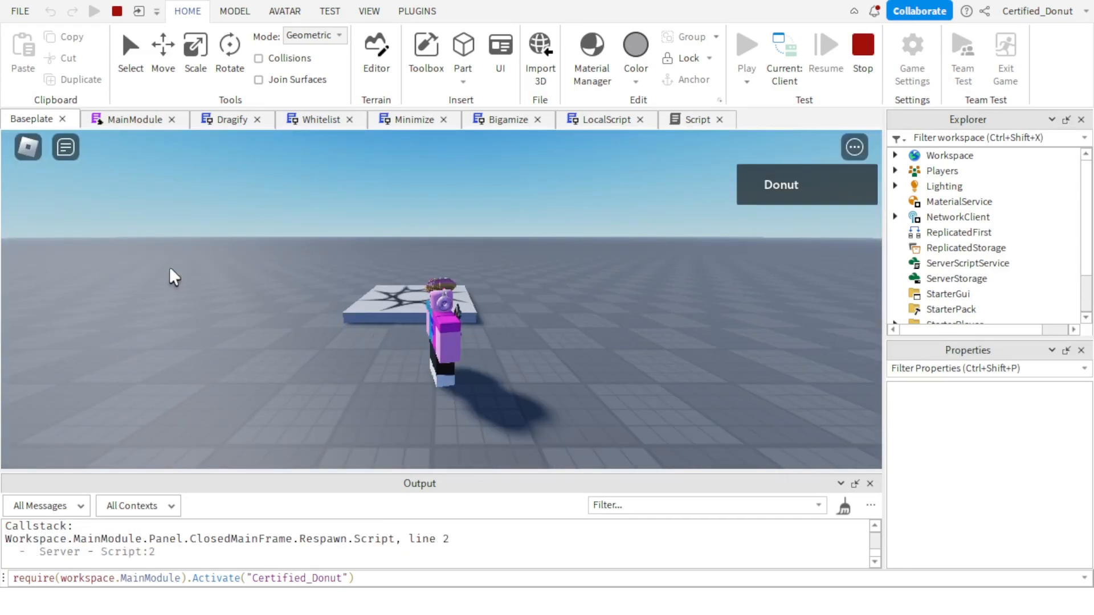
pyautogui.moveTo(170, 269); pyautogui.dragTo(170, 269, button='right')
pyautogui.press('s')
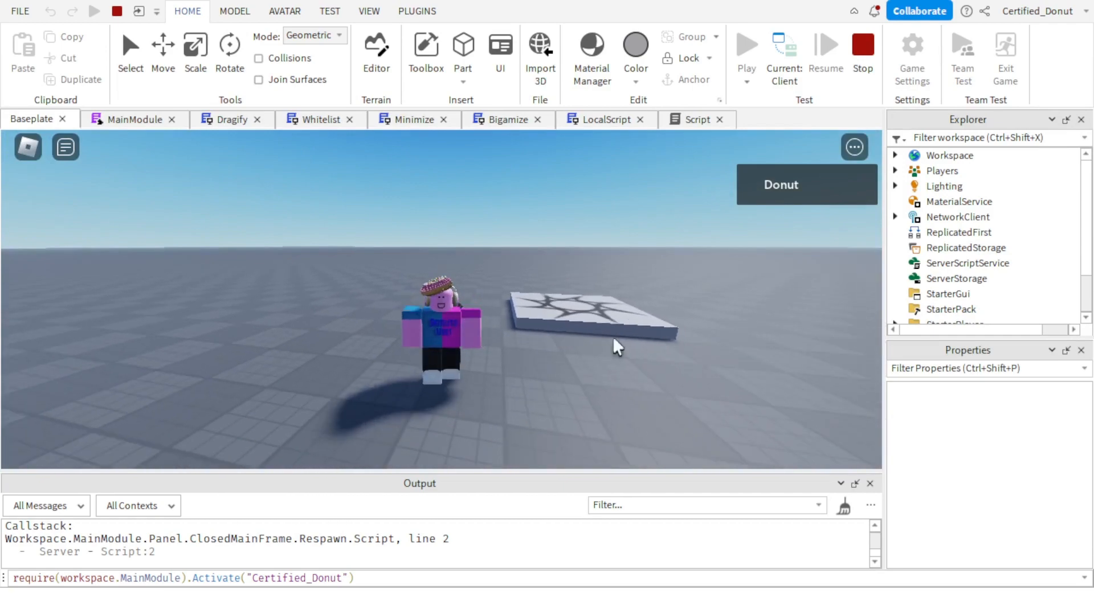
pyautogui.moveTo(618, 347); pyautogui.dragTo(618, 347, button='right')
pyautogui.press('w')
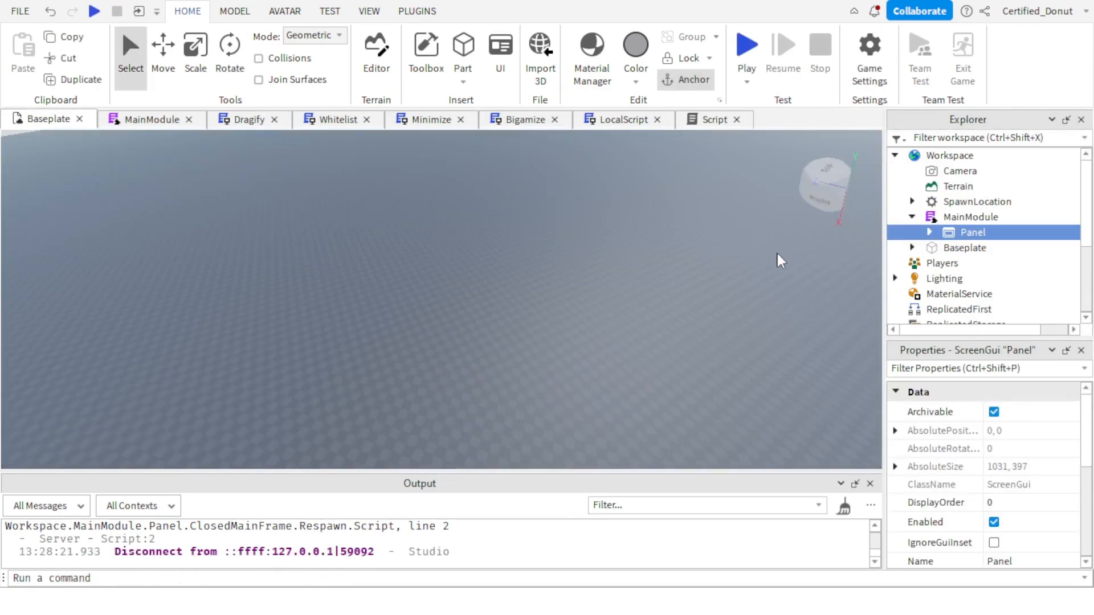
# Turn off ResetOnSpawn for the Panel ScreenGui inside MainModule.
pyautogui.click(930, 232)
pyautogui.scroll(-3, 945, 195)
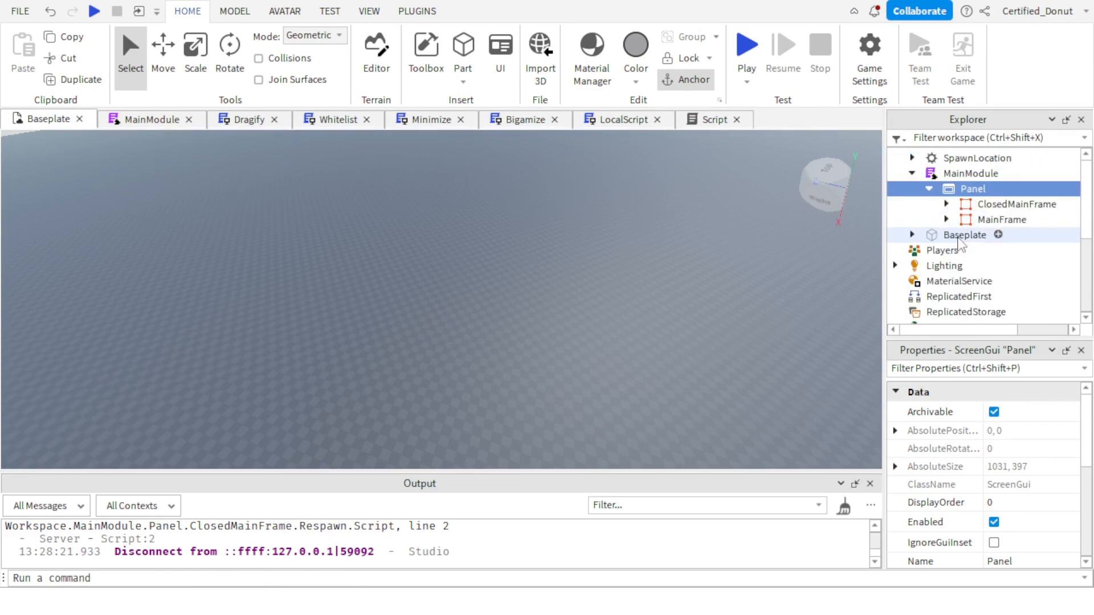
pyautogui.click(947, 176)
pyautogui.click(946, 176)
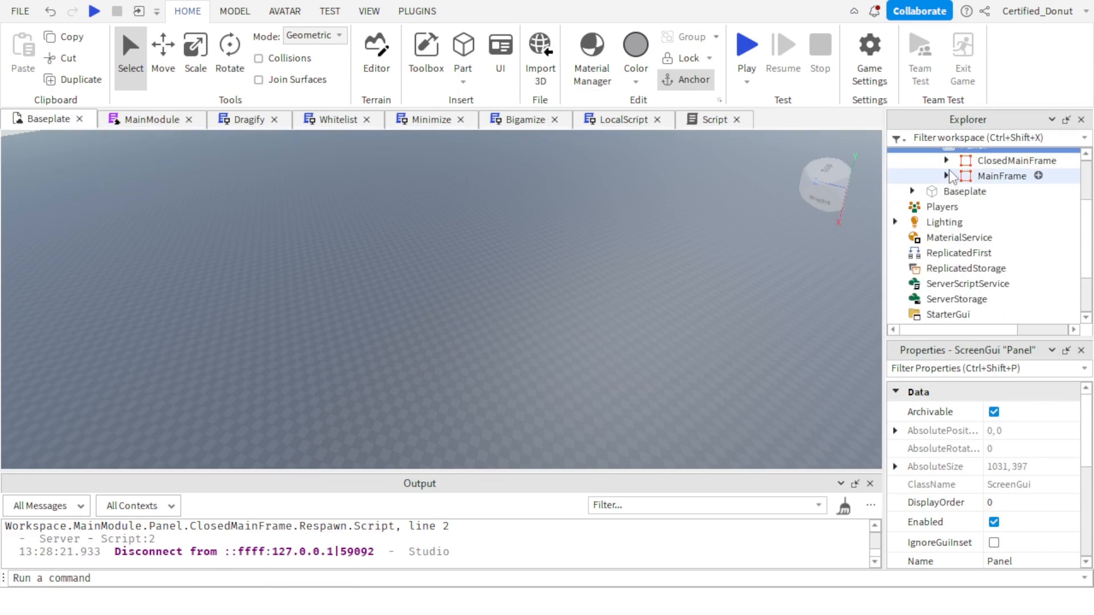
pyautogui.scroll(3, 957, 228)
pyautogui.scroll(-3, 975, 477)
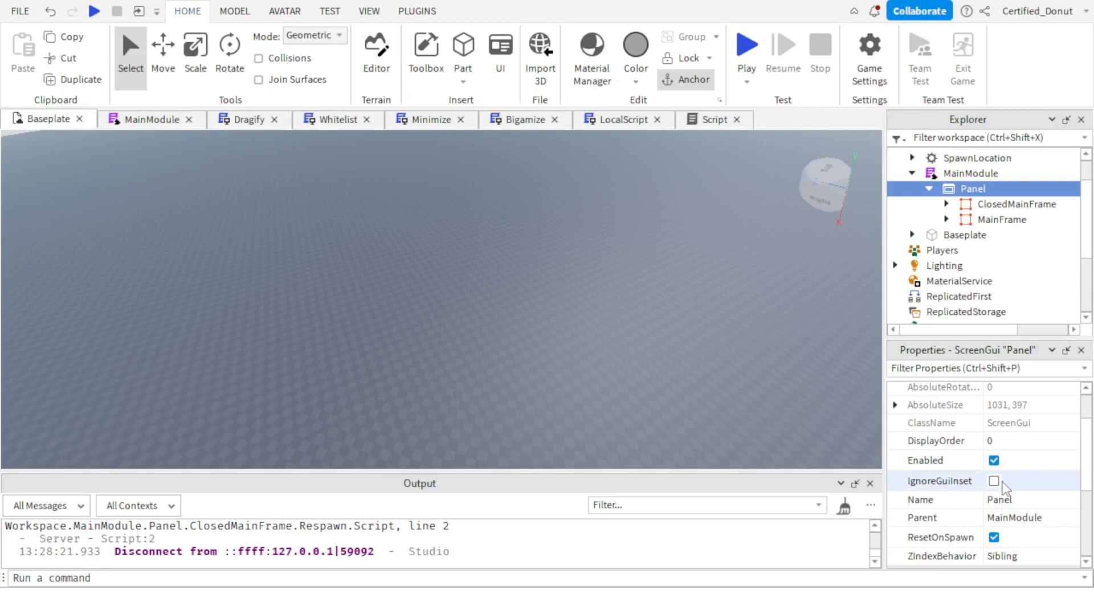
pyautogui.scroll(-1, 1014, 547)
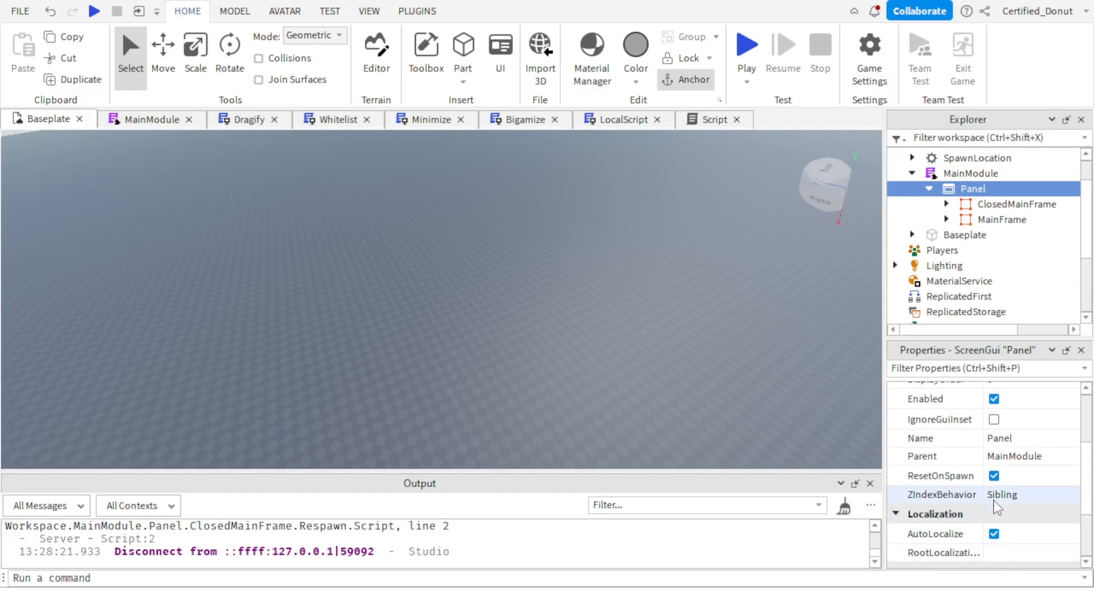
pyautogui.click(994, 475)
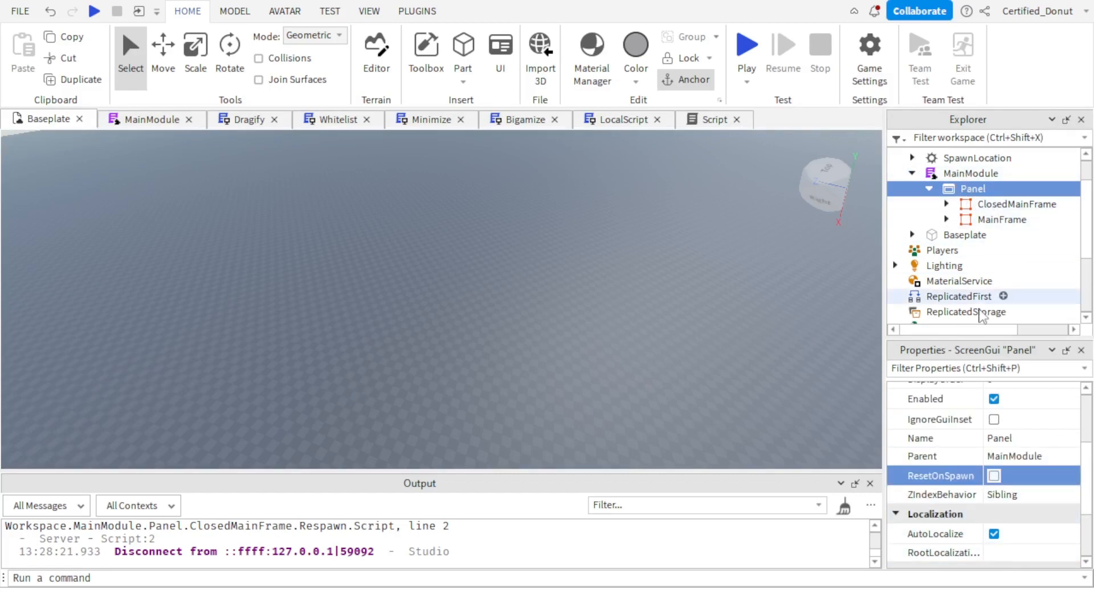
# Collapse Panel in the hierarchy and move it from MainModule back into StarterGui.
pyautogui.click(946, 220)
pyautogui.click(946, 219)
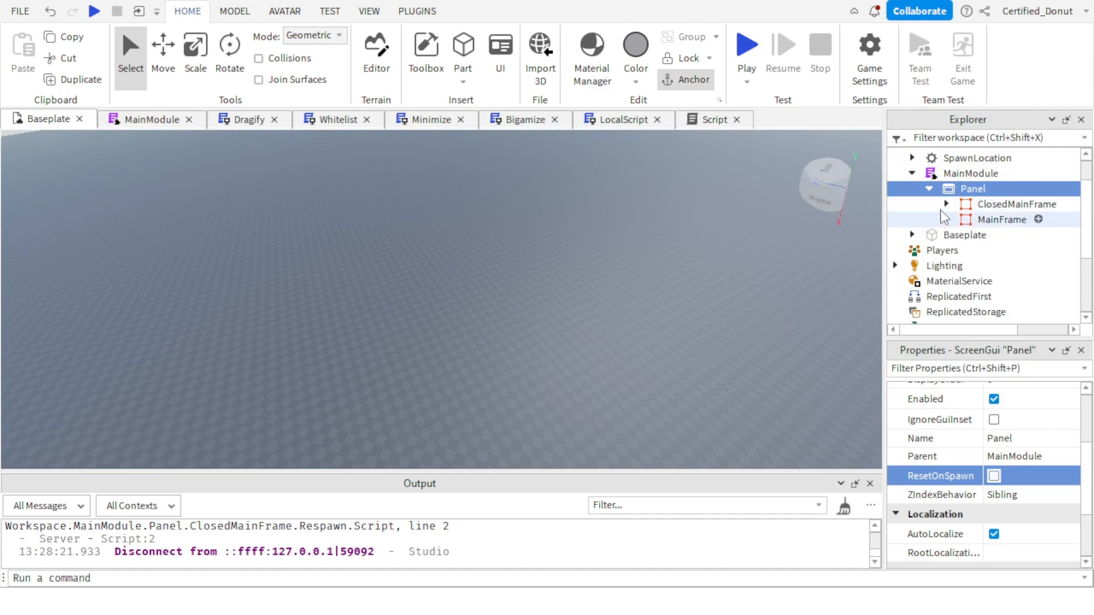
pyautogui.click(930, 182)
pyautogui.click(929, 189)
pyautogui.moveTo(950, 189); pyautogui.dragTo(961, 240)
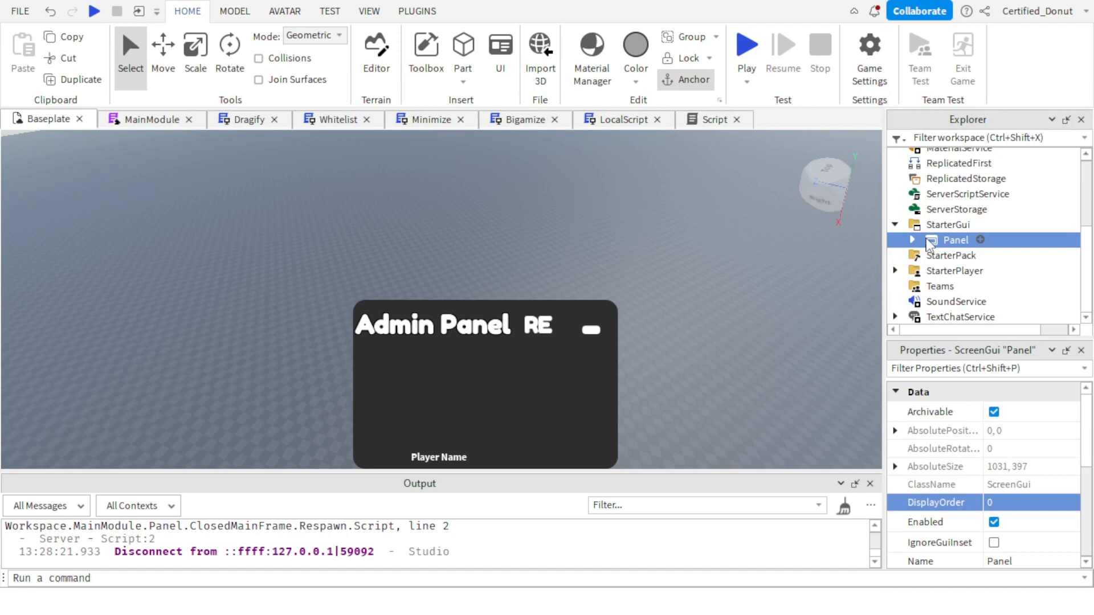
# Expand Panel and MainFrame in the hierarchy and set the Stuff scrolling frame's BackgroundTransparency to 1.
pyautogui.click(913, 241)
pyautogui.click(929, 270)
pyautogui.scroll(-1, 946, 273)
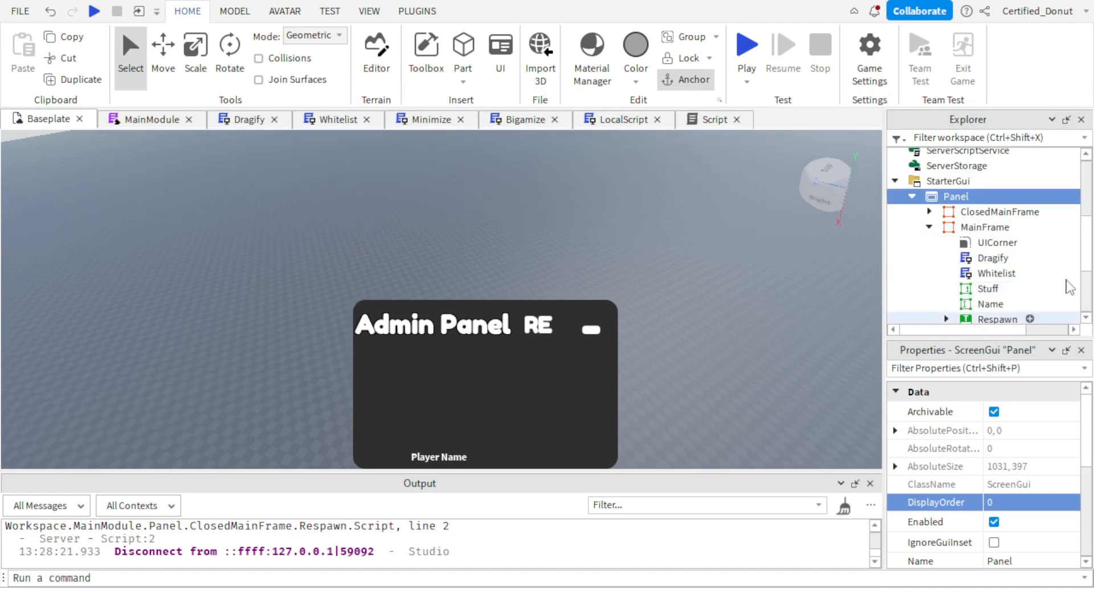
pyautogui.scroll(-1, 1028, 317)
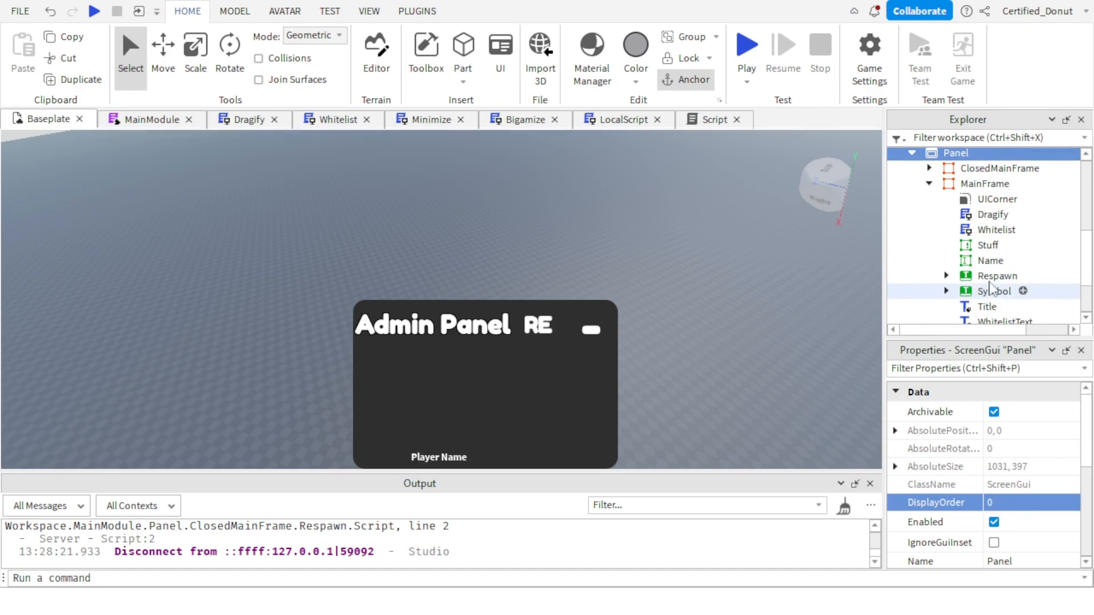
pyautogui.click(994, 246)
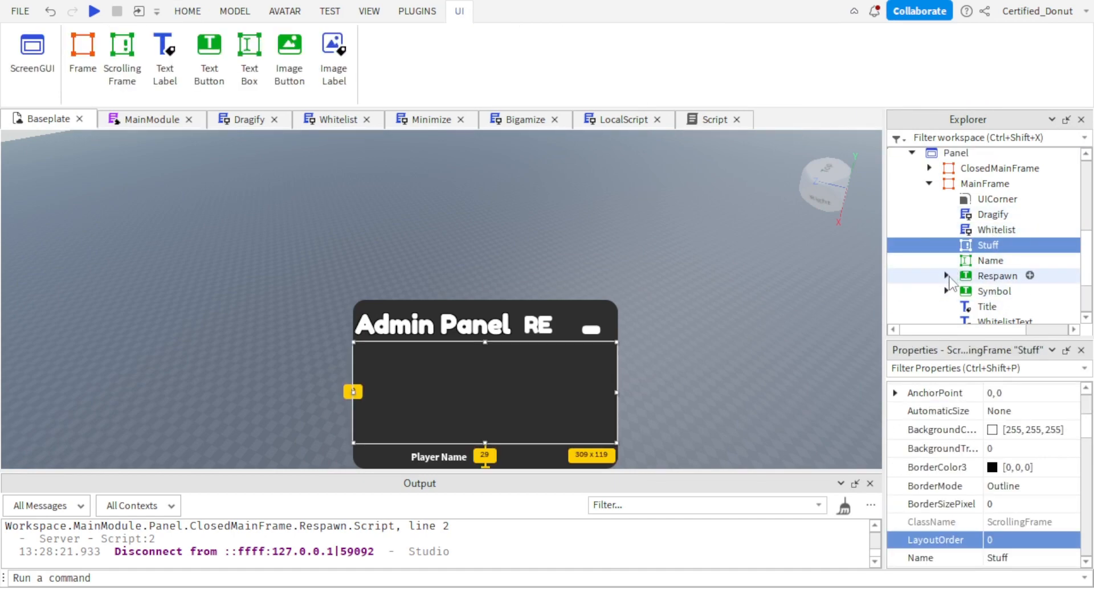
pyautogui.scroll(-5, 1023, 502)
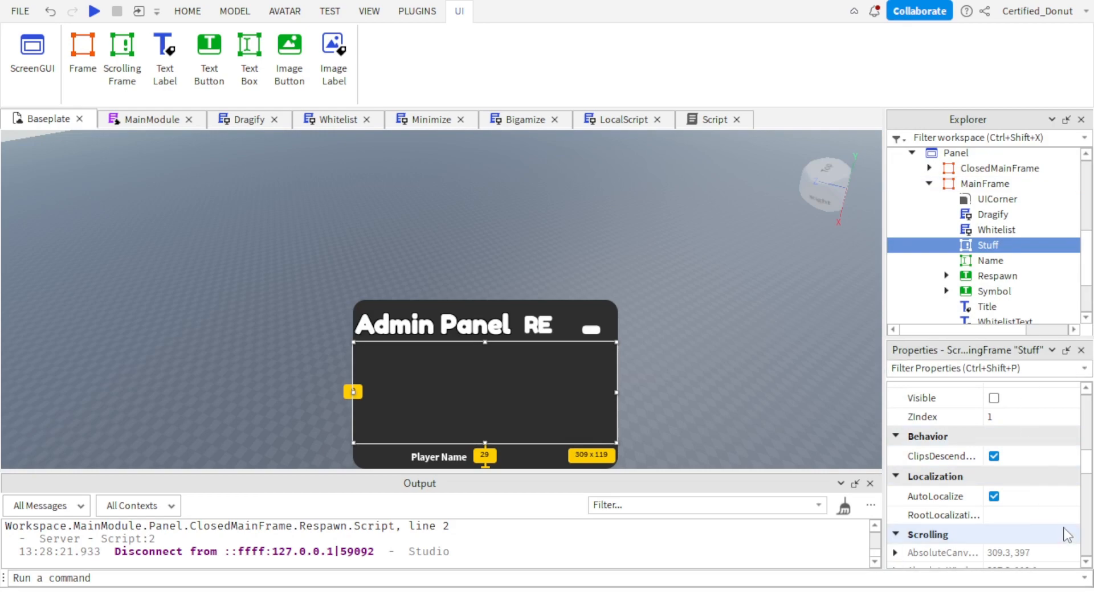
pyautogui.scroll(6, 1043, 481)
pyautogui.scroll(-3, 1029, 485)
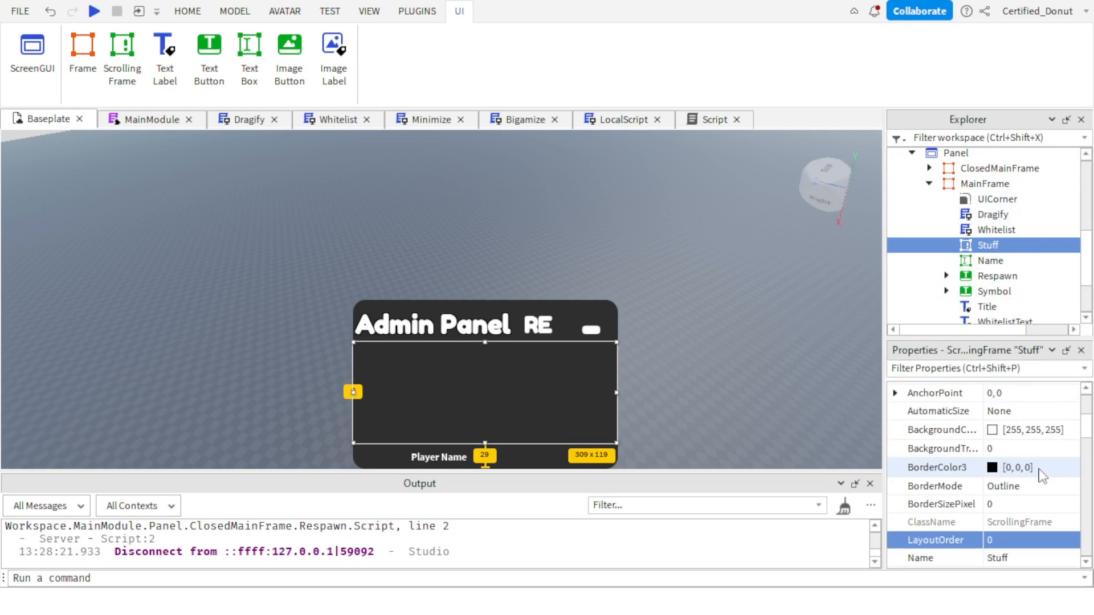
pyautogui.click(1003, 448)
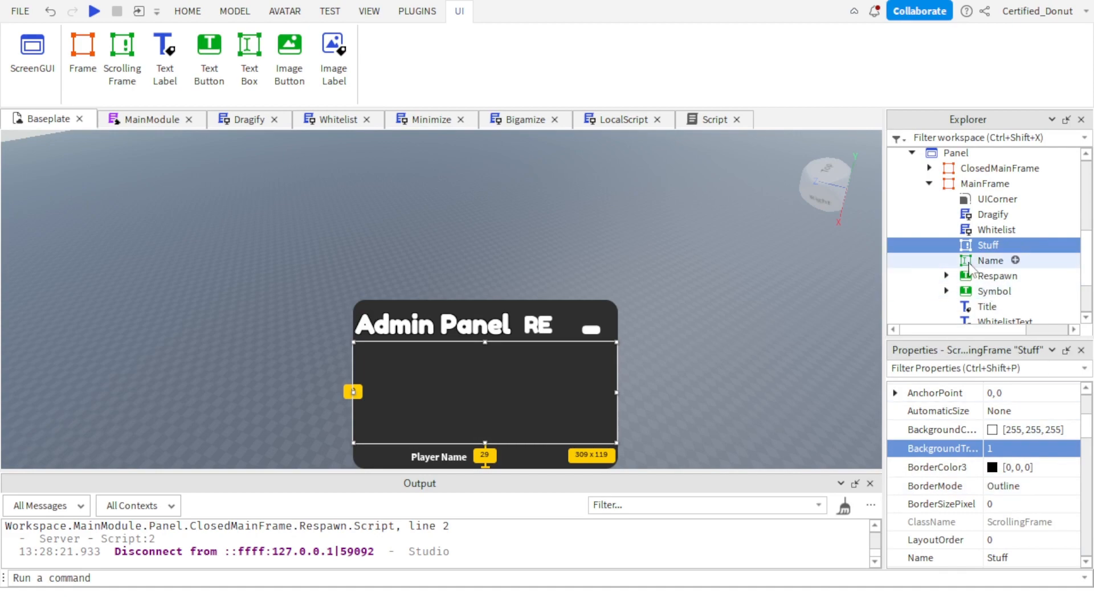
# Turn on ScrollingEnabled for the Stuff scrolling frame.
pyautogui.scroll(-9, 1038, 486)
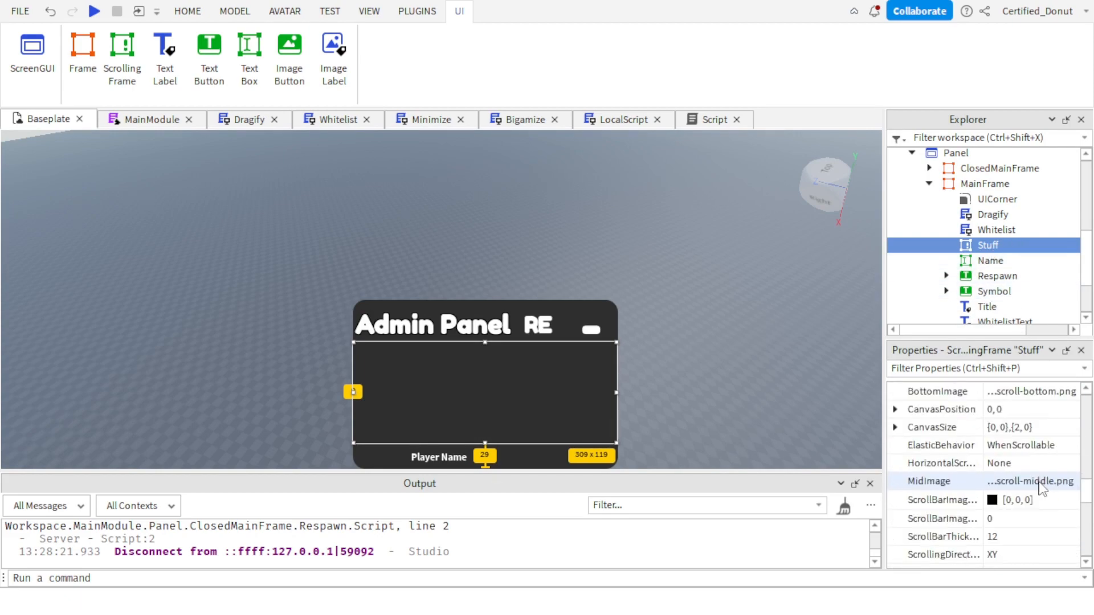
pyautogui.scroll(-3, 1023, 466)
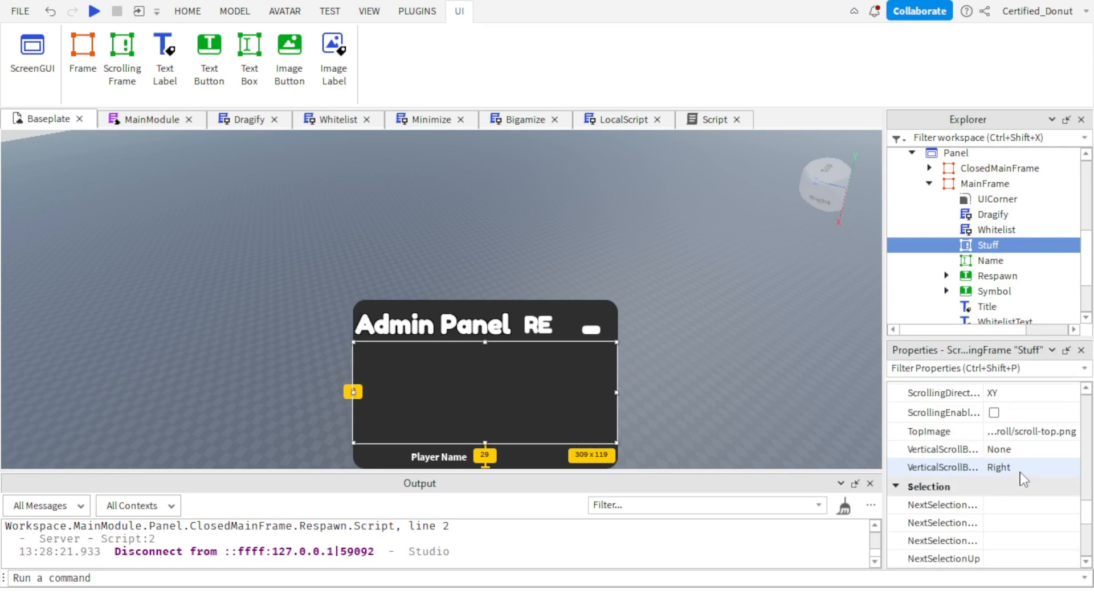
pyautogui.scroll(3, 1020, 476)
pyautogui.scroll(-1, 1014, 487)
pyautogui.click(994, 520)
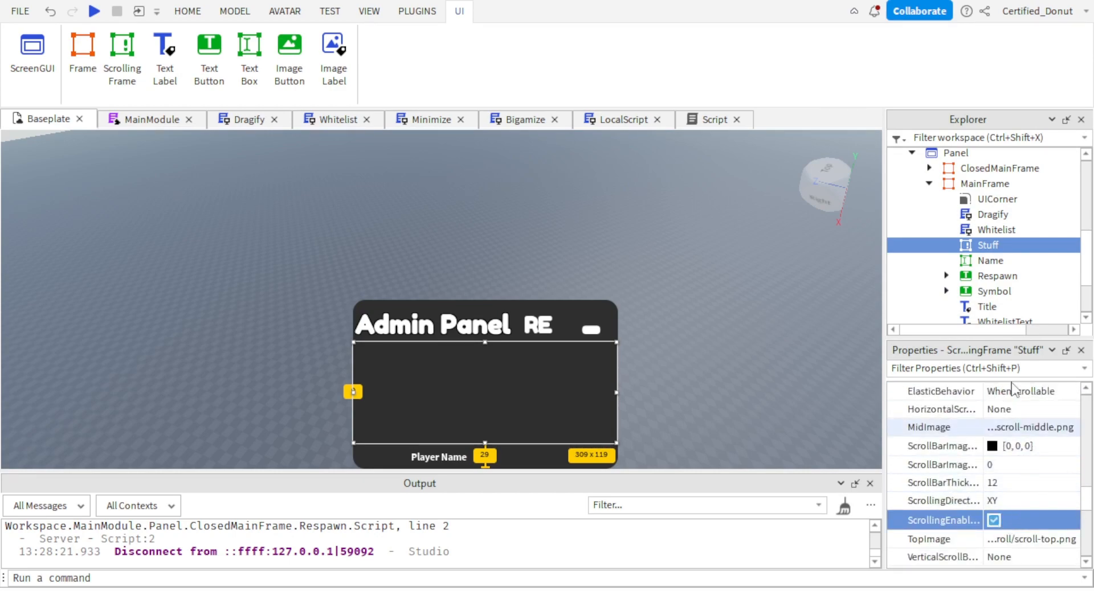
pyautogui.click(986, 261)
pyautogui.click(1000, 246)
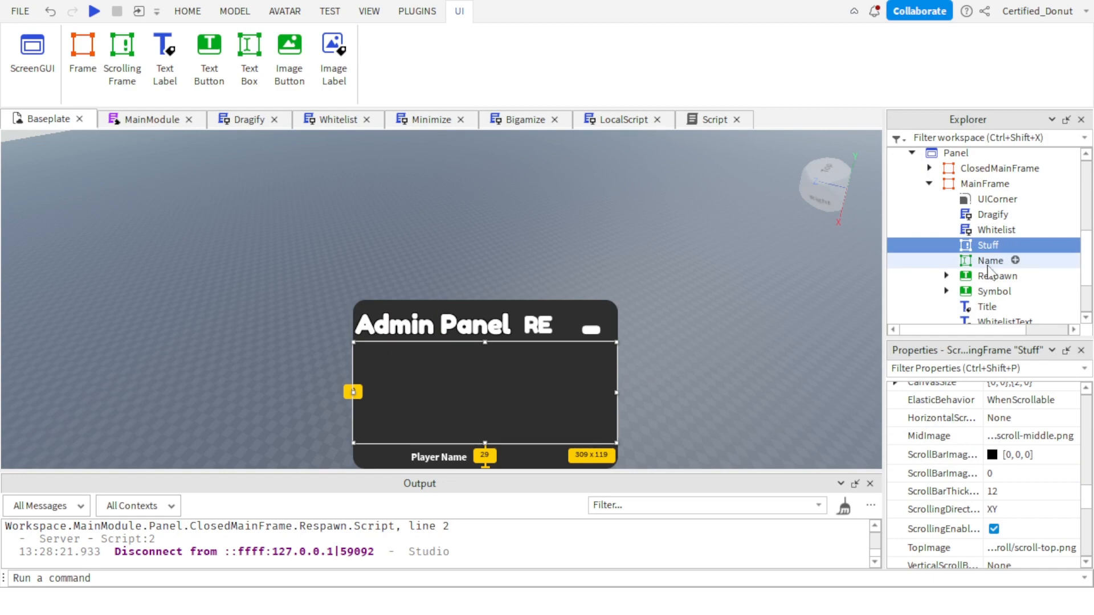
# Review the Activate function in the MainModule script and return to the Baseplate view.
pyautogui.click(674, 225)
pyautogui.moveTo(673, 225); pyautogui.dragTo(674, 225, button='right')
pyautogui.click(436, 203)
pyautogui.click(547, 228)
pyautogui.moveTo(547, 228); pyautogui.dragTo(547, 228, button='right')
pyautogui.scroll(2, 979, 222)
pyautogui.doubleClick(948, 220)
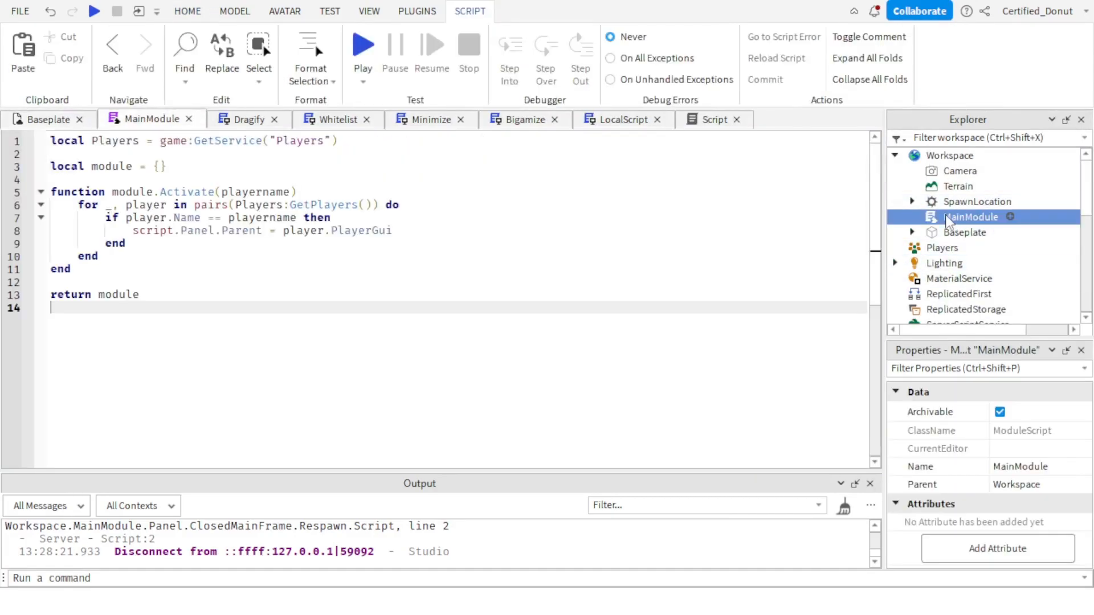
pyautogui.click(49, 119)
# Copy the Script, LocalScript and RemoteEvent from the Respawn button inside MainFrame.
pyautogui.scroll(-4, 968, 262)
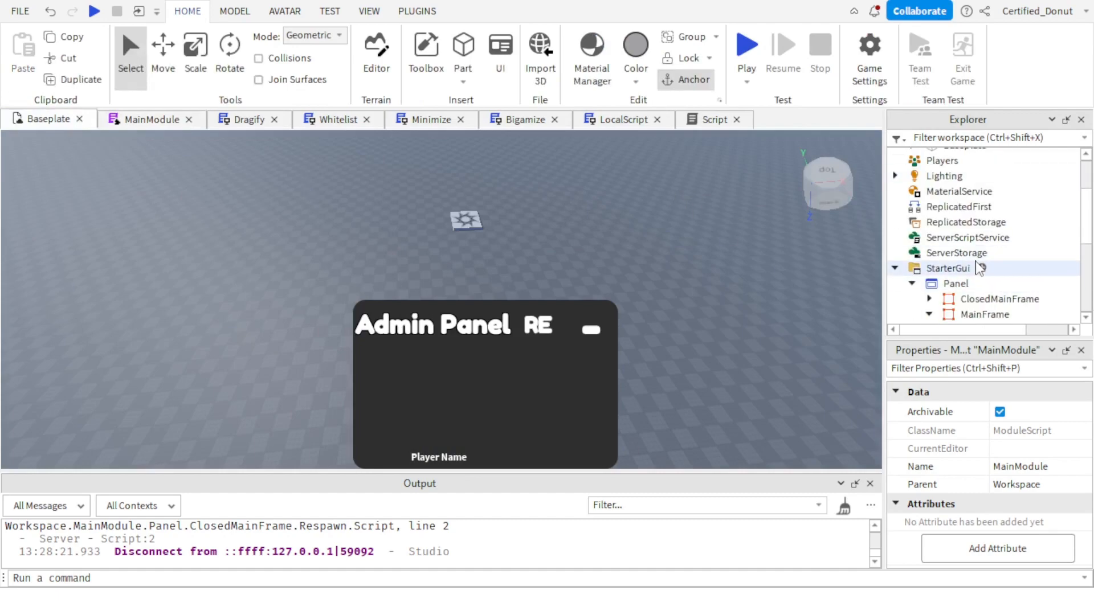
pyautogui.scroll(-4, 968, 265)
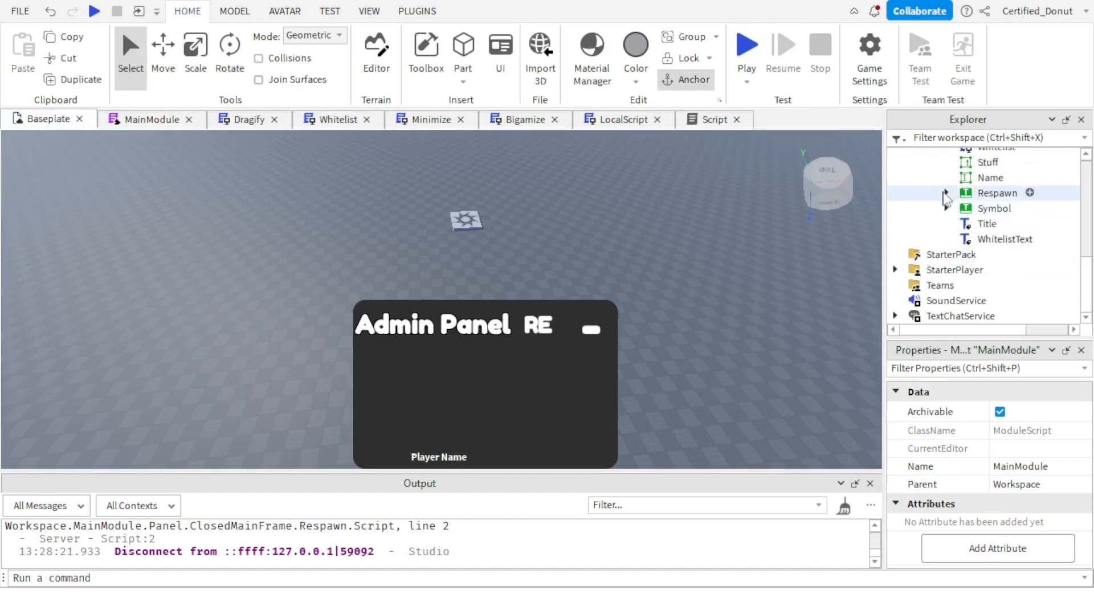
pyautogui.click(946, 193)
pyautogui.click(988, 239)
pyautogui.keyDown('ctrl'); pyautogui.click(991, 209); pyautogui.keyUp('ctrl')
pyautogui.keyDown('ctrl'); pyautogui.click(984, 224); pyautogui.keyUp('ctrl')
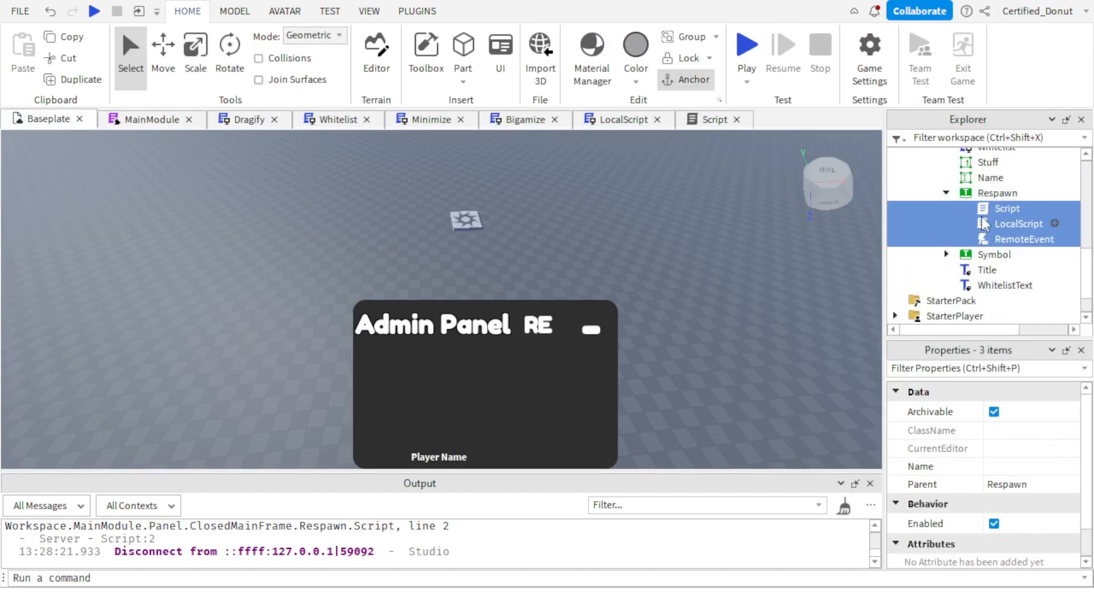
pyautogui.rightClick(985, 226)
pyautogui.click(889, 73)
# Make the Stuff scrolling frame in MainFrame visible.
pyautogui.scroll(1, 979, 225)
pyautogui.scroll(3, 980, 224)
pyautogui.scroll(-2, 983, 256)
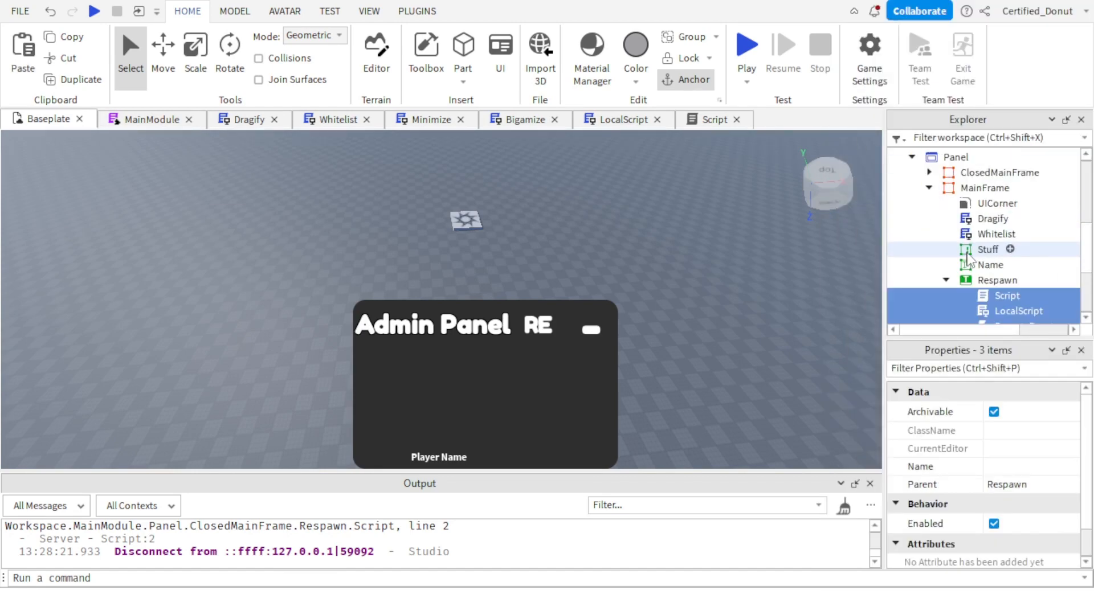
pyautogui.click(983, 251)
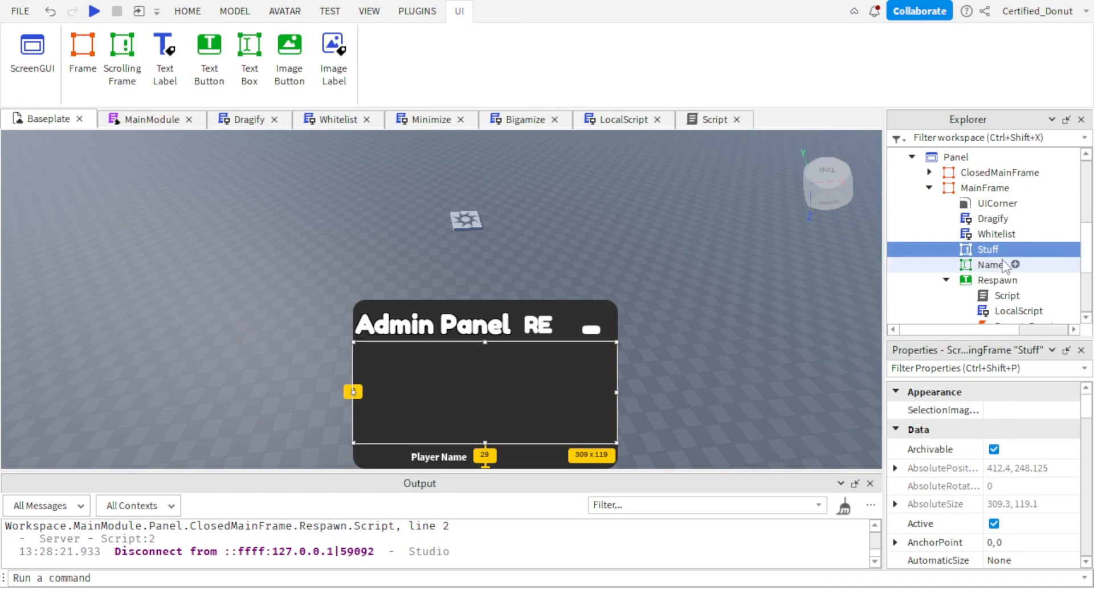
pyautogui.scroll(-5, 1049, 501)
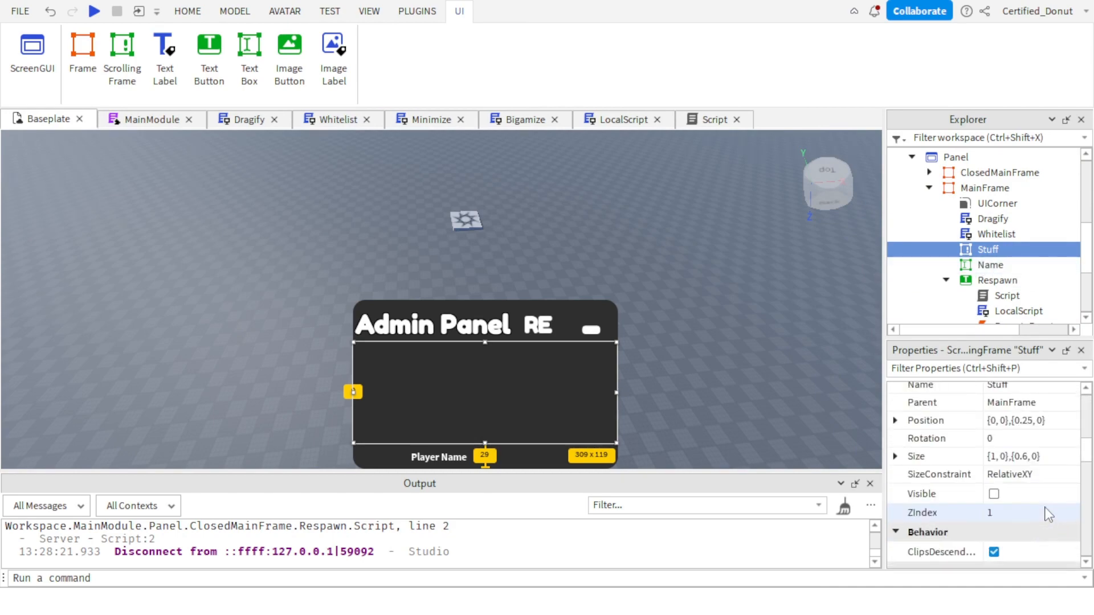
pyautogui.click(992, 495)
pyautogui.click(994, 494)
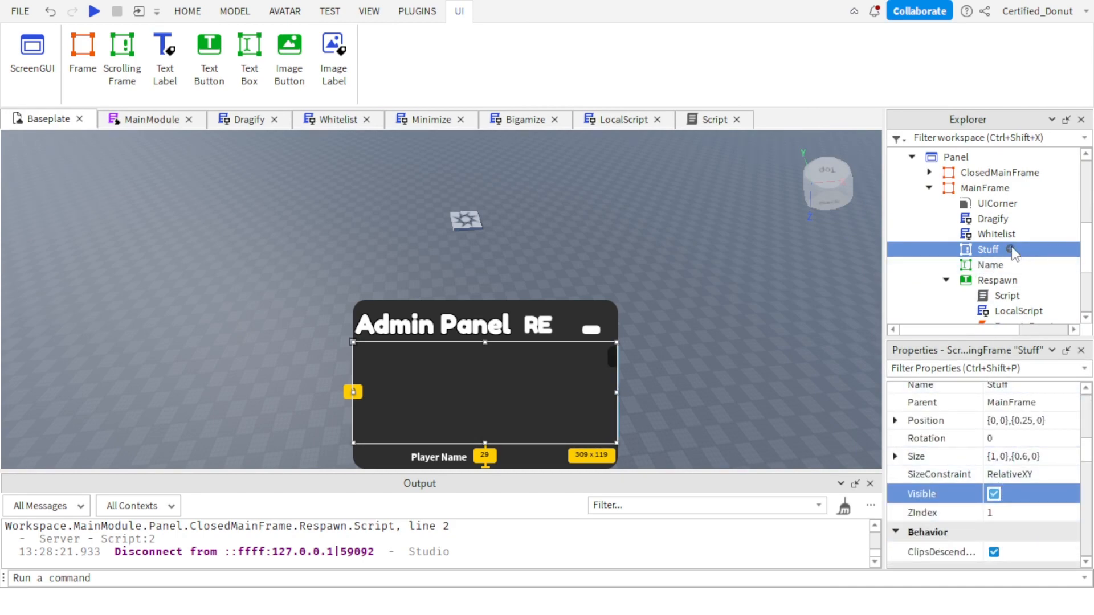
pyautogui.scroll(3, 1034, 466)
pyautogui.click(992, 402)
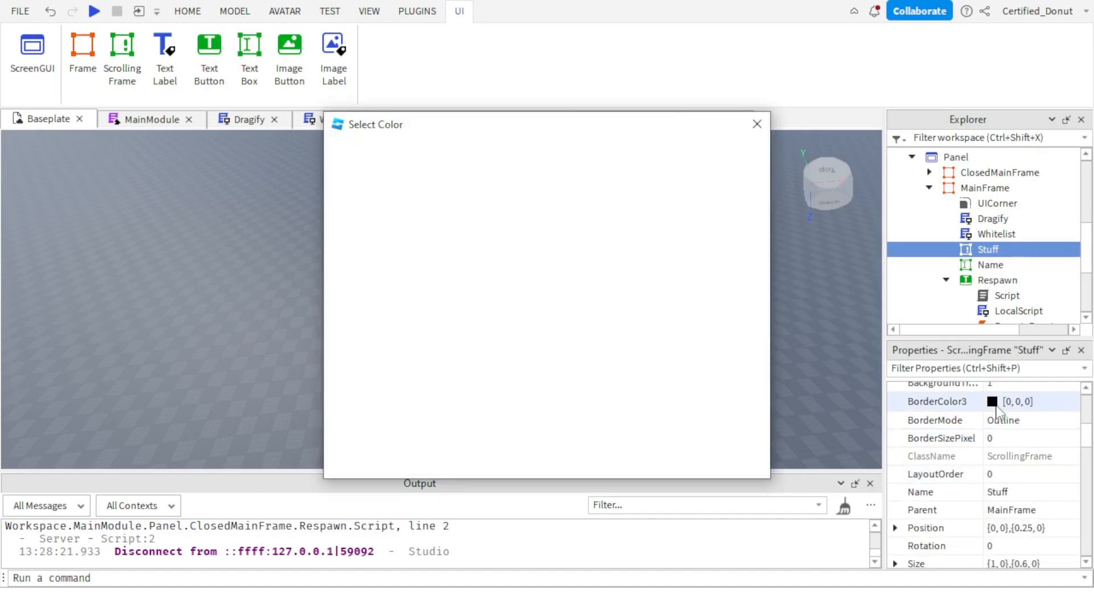
pyautogui.click(757, 124)
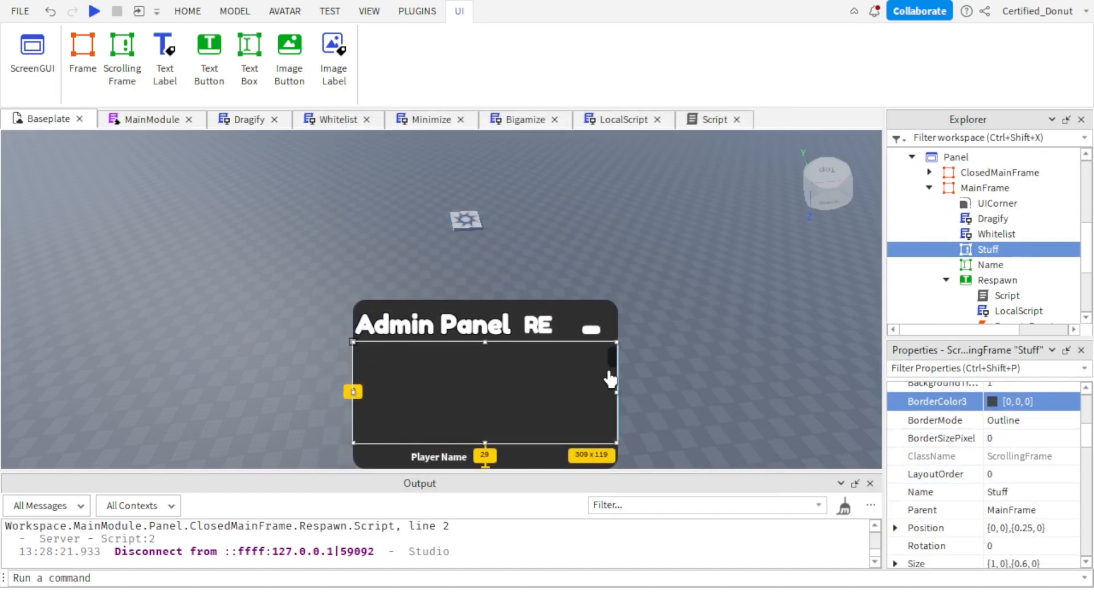
# Set the Stuff scrolling frame's scroll bar image color to white (255, 255, 255).
pyautogui.scroll(3, 1009, 476)
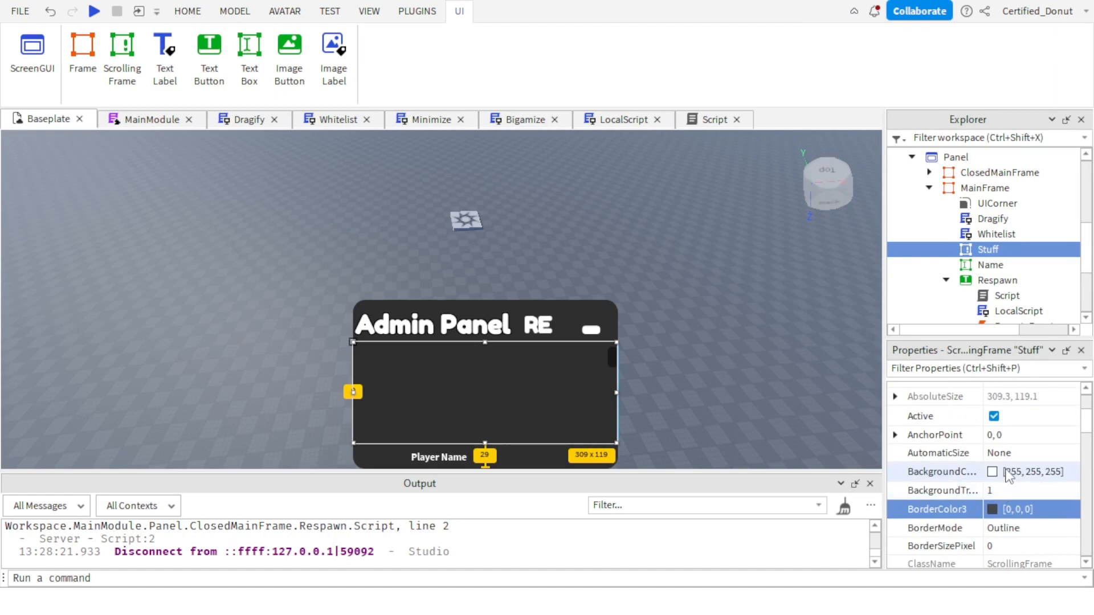
pyautogui.scroll(-12, 1000, 478)
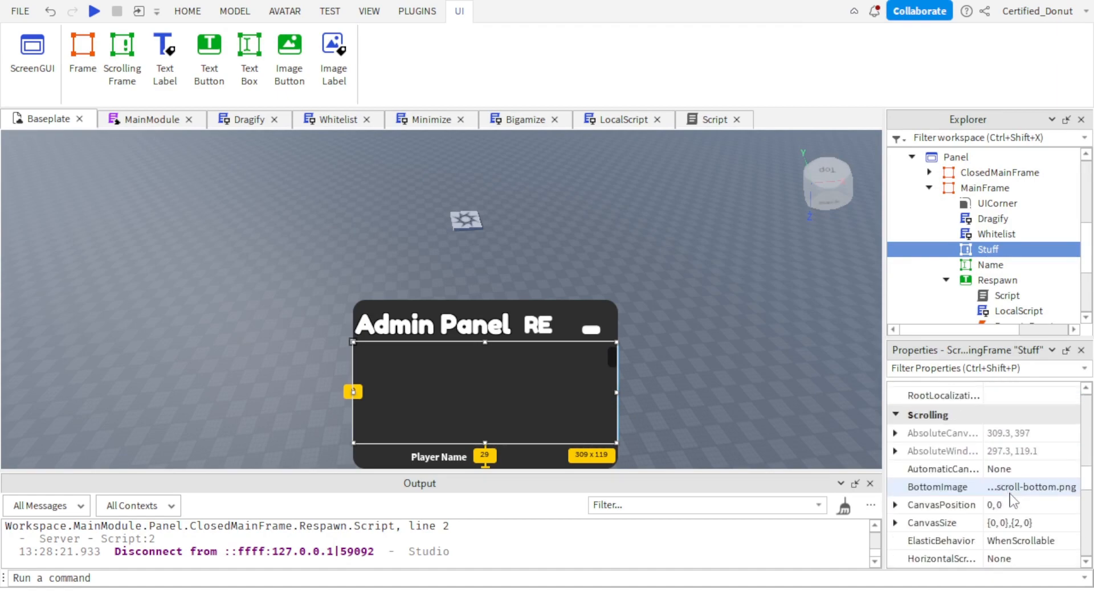
pyautogui.scroll(-1, 1011, 501)
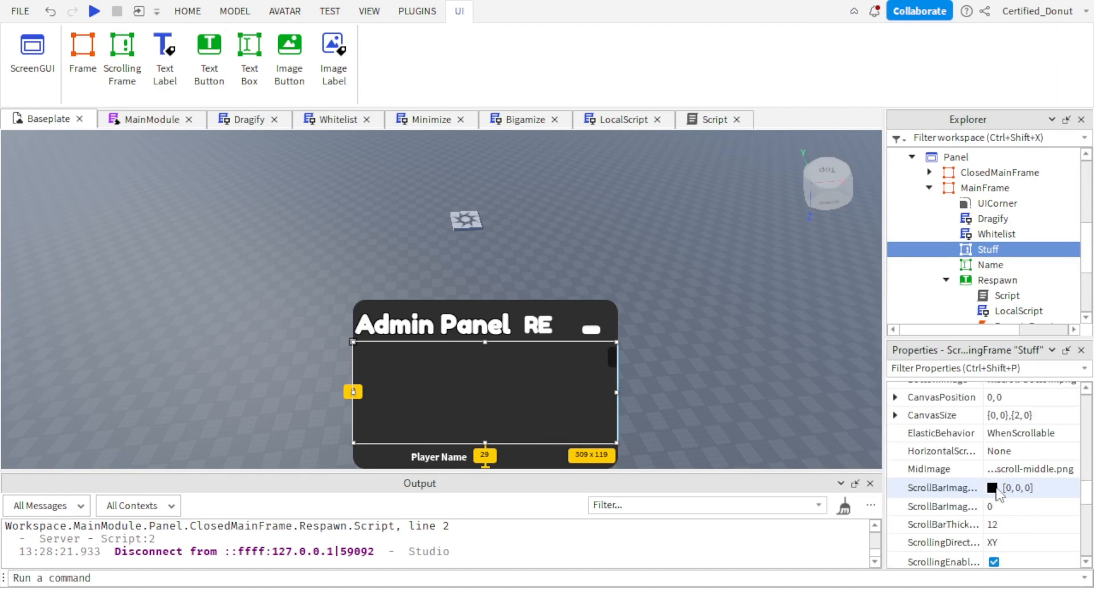
pyautogui.click(994, 489)
pyautogui.moveTo(741, 209); pyautogui.dragTo(729, 107)
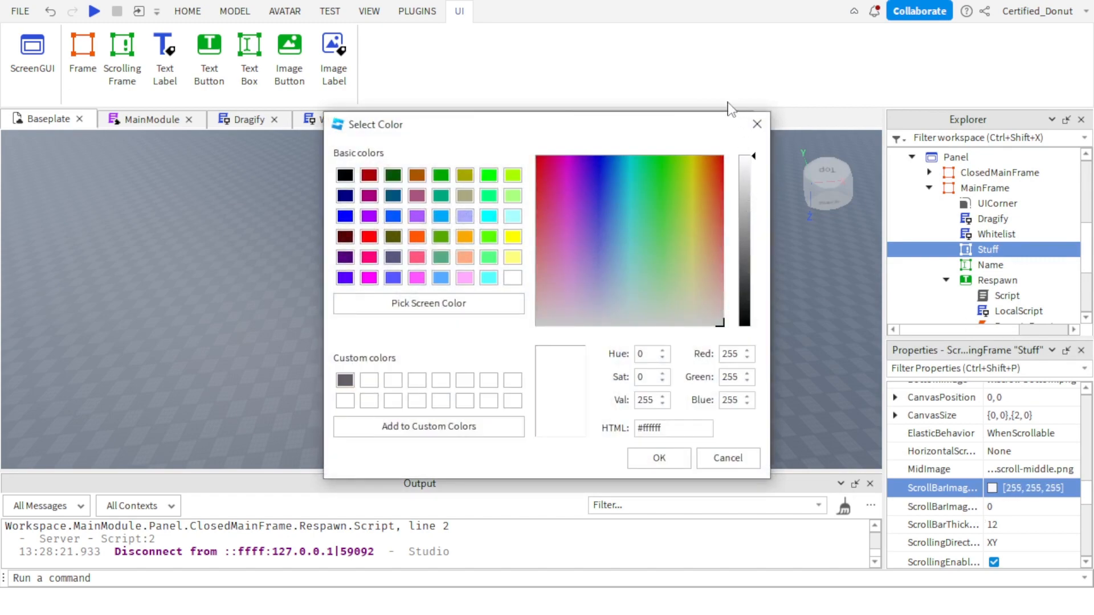
pyautogui.click(652, 461)
pyautogui.moveTo(714, 380); pyautogui.dragTo(684, 389, button='right')
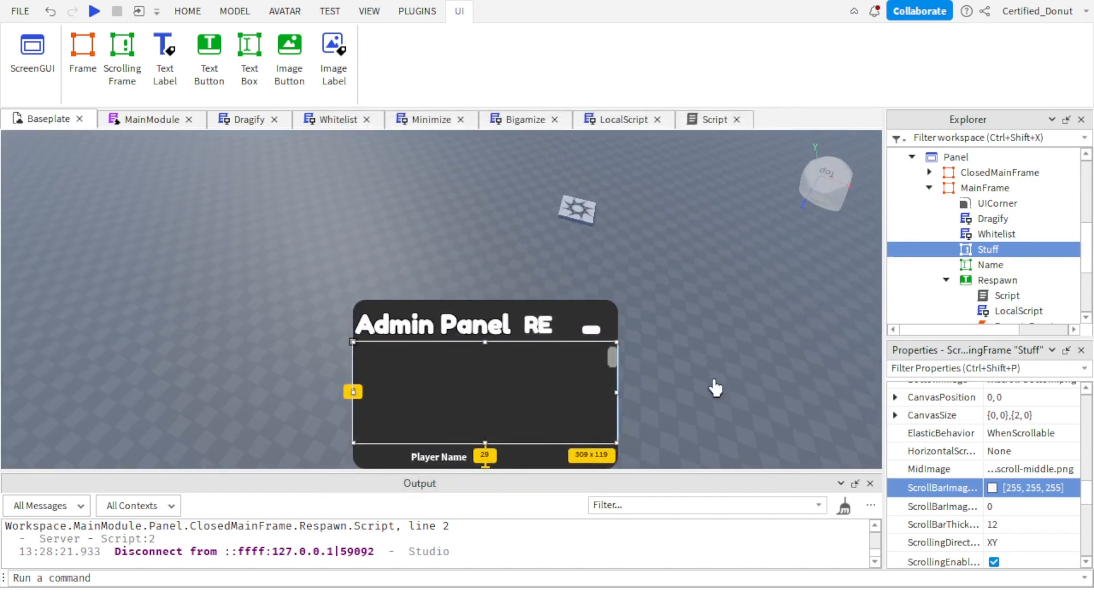
pyautogui.click(1012, 250)
pyautogui.write('t')
pyautogui.click(971, 221)
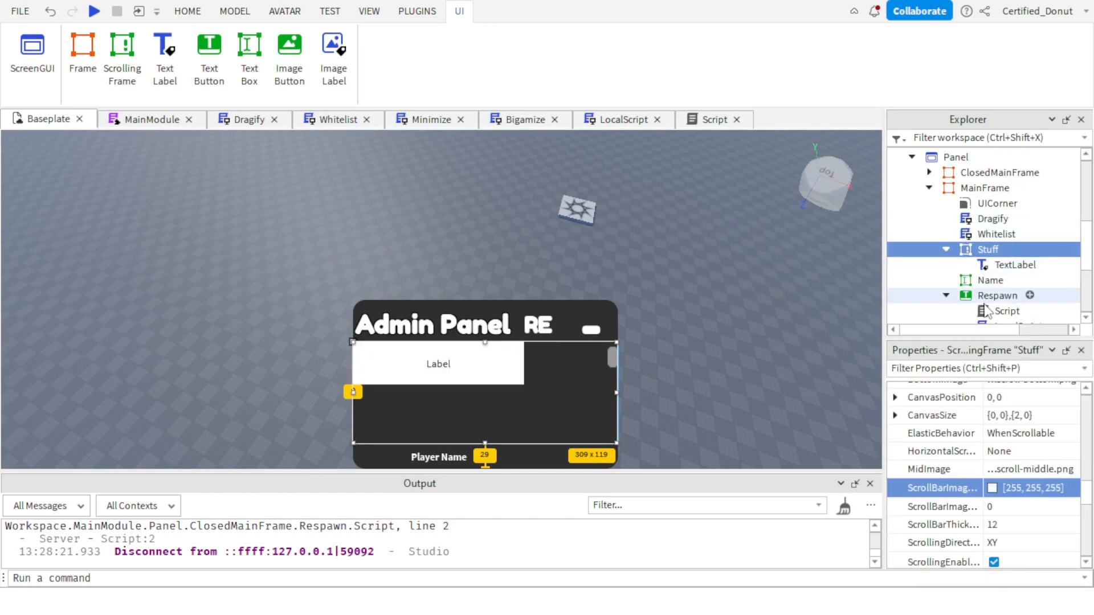
pyautogui.click(1014, 265)
pyautogui.press('Delete')
# Add a TextButton inside Stuff and set its size to {1, 0},{0, 0}.
pyautogui.click(1012, 250)
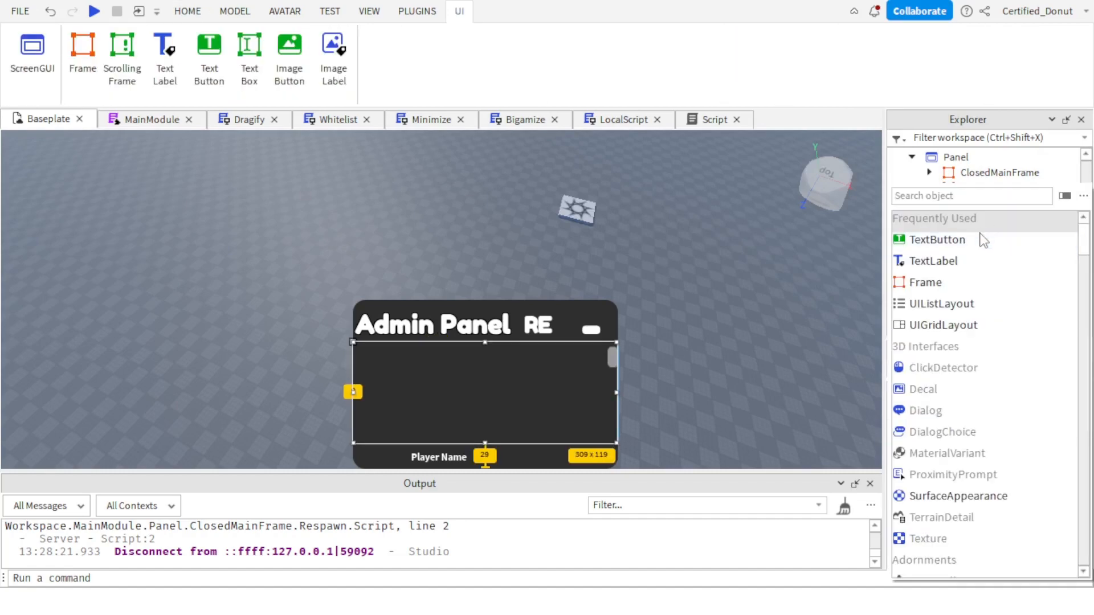
pyautogui.click(968, 239)
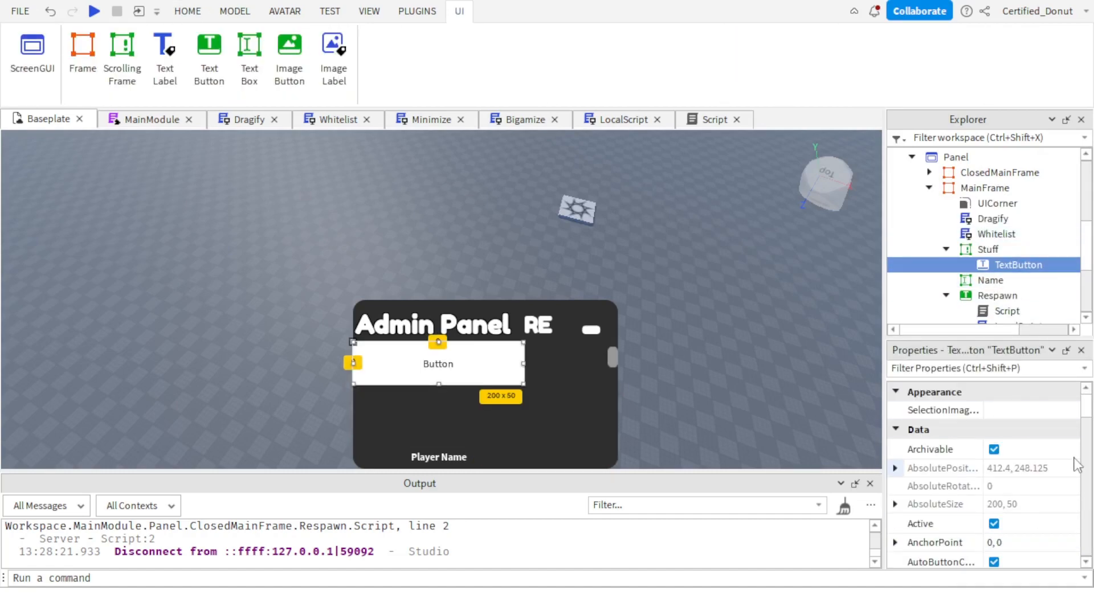
pyautogui.scroll(-5, 1054, 473)
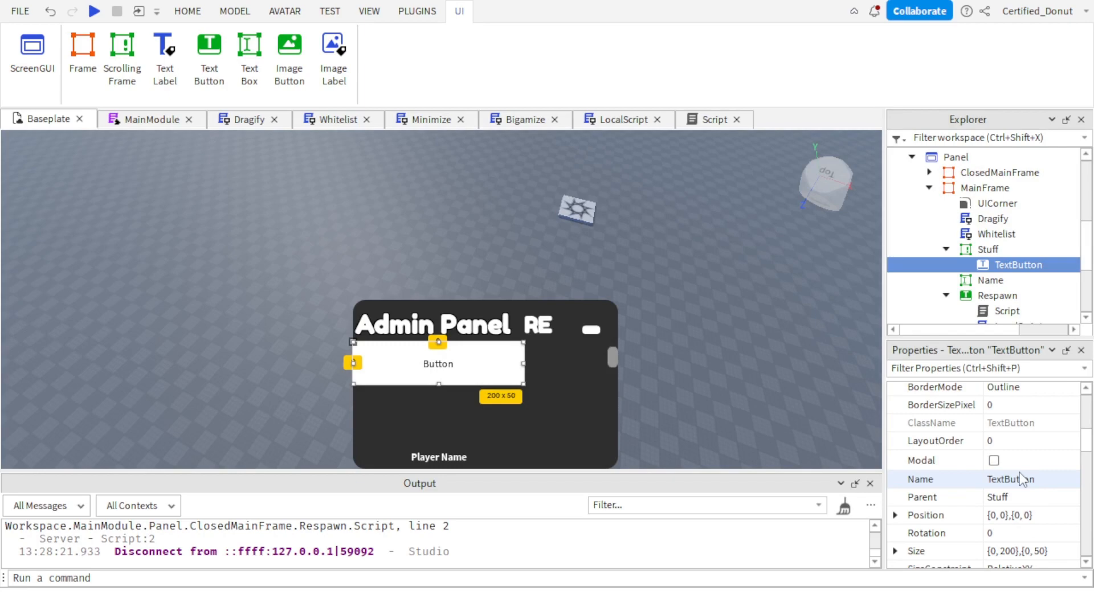
pyautogui.scroll(-1, 1021, 481)
pyautogui.click(998, 497)
pyautogui.doubleClick(1005, 497)
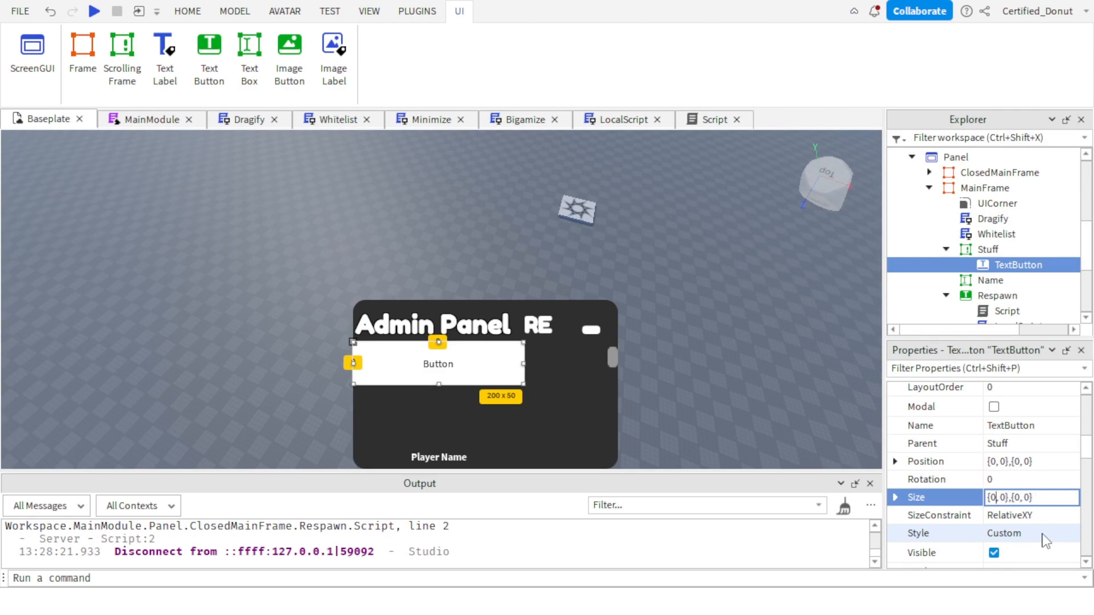
pyautogui.write('1')
pyautogui.press('Return')
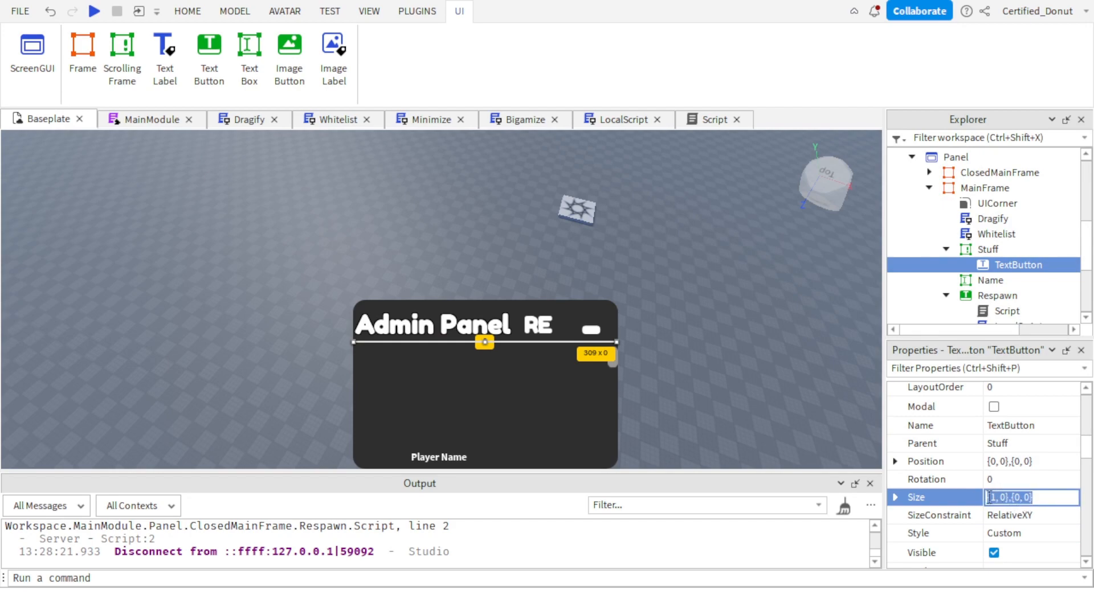
# Set the TextButton's width scale to 0.8 and its height scale to 0.15.
pyautogui.click(996, 496)
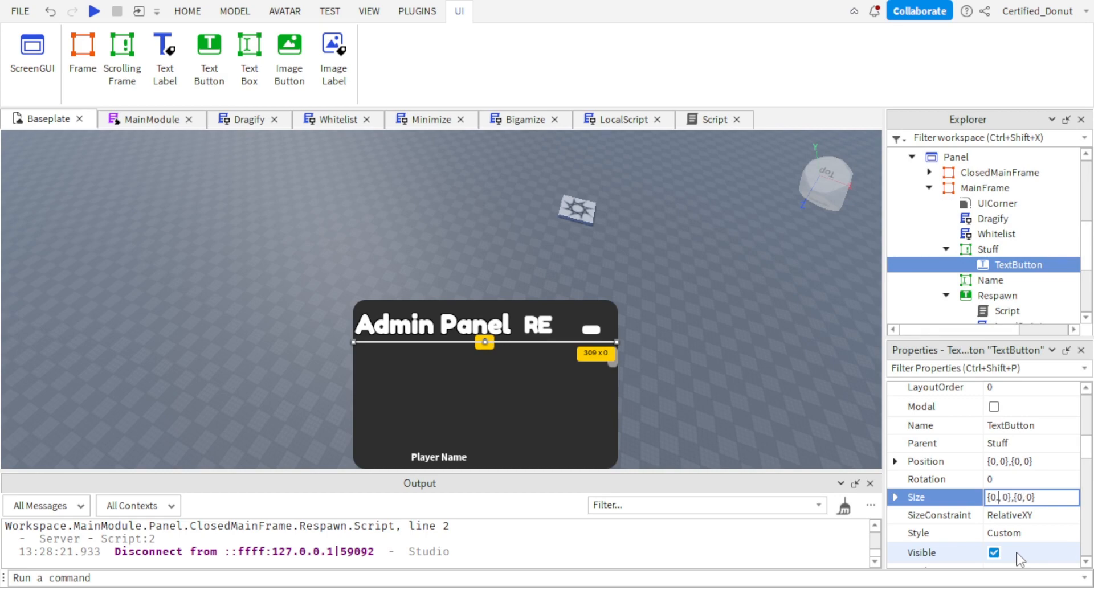
pyautogui.write('0.8')
pyautogui.press('Return')
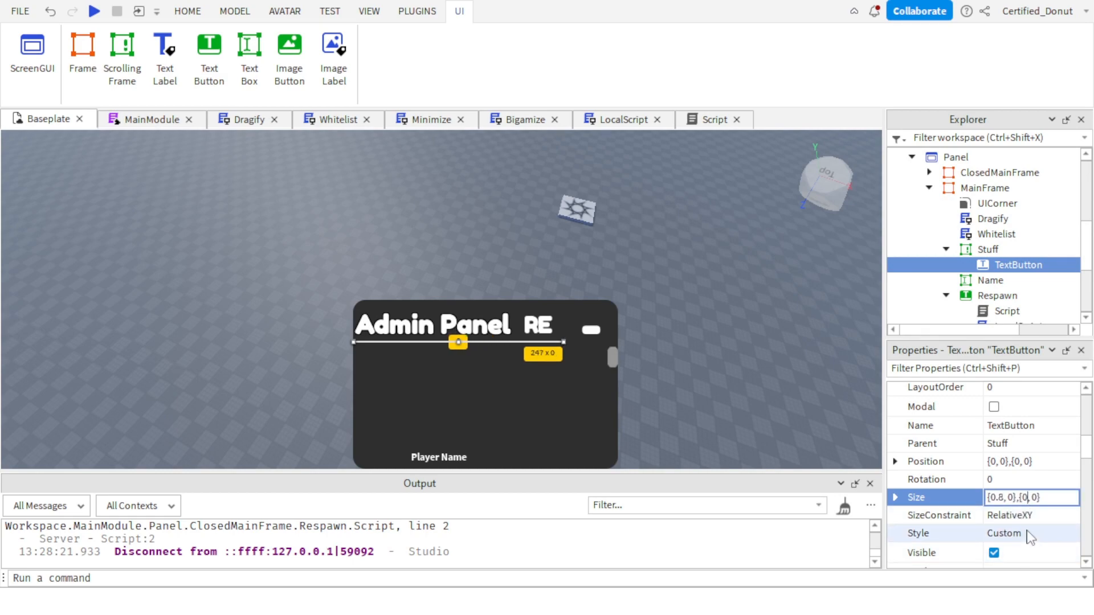
pyautogui.press('Return')
pyautogui.hotkey('ctrl', 'z')
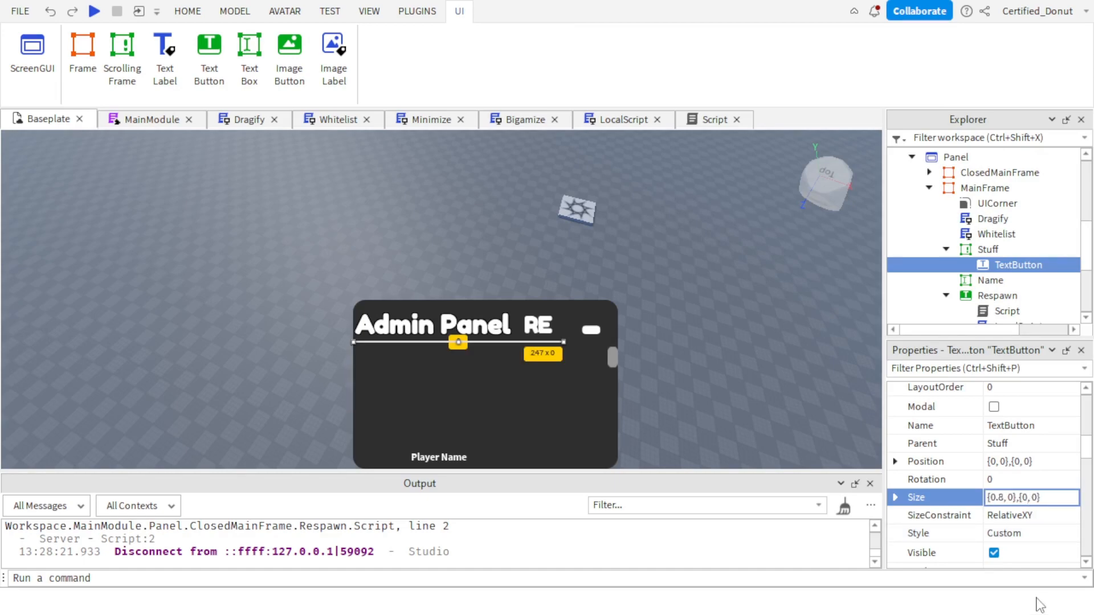
pyautogui.write('.15')
pyautogui.press('Return')
pyautogui.scroll(-10, 1020, 493)
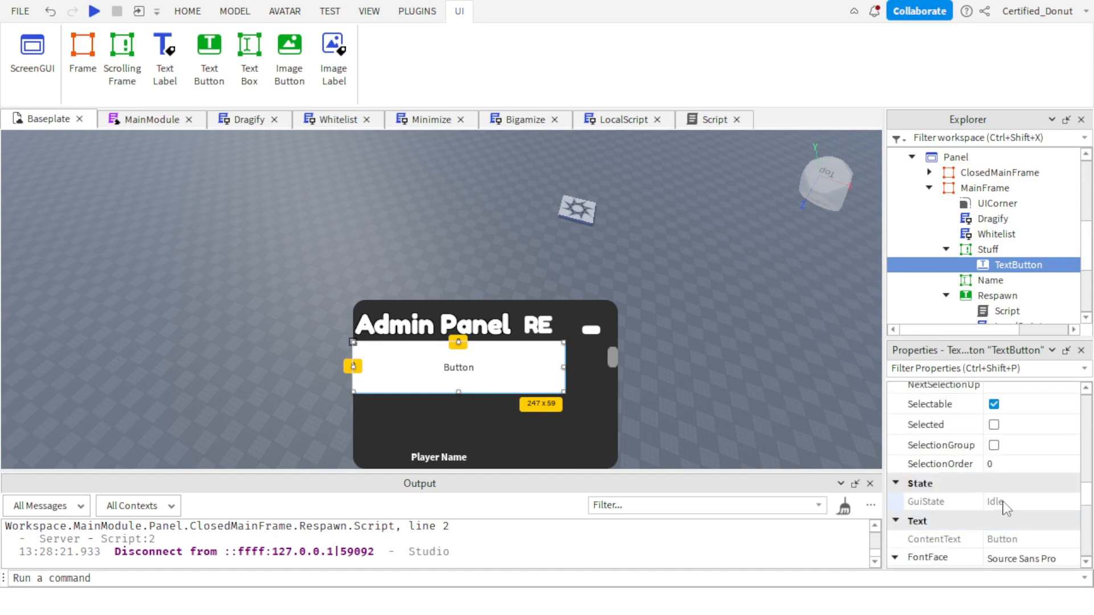
# Make the TextButton's text bold and turn on TextScaled.
pyautogui.scroll(3, 997, 465)
pyautogui.scroll(-3, 1001, 486)
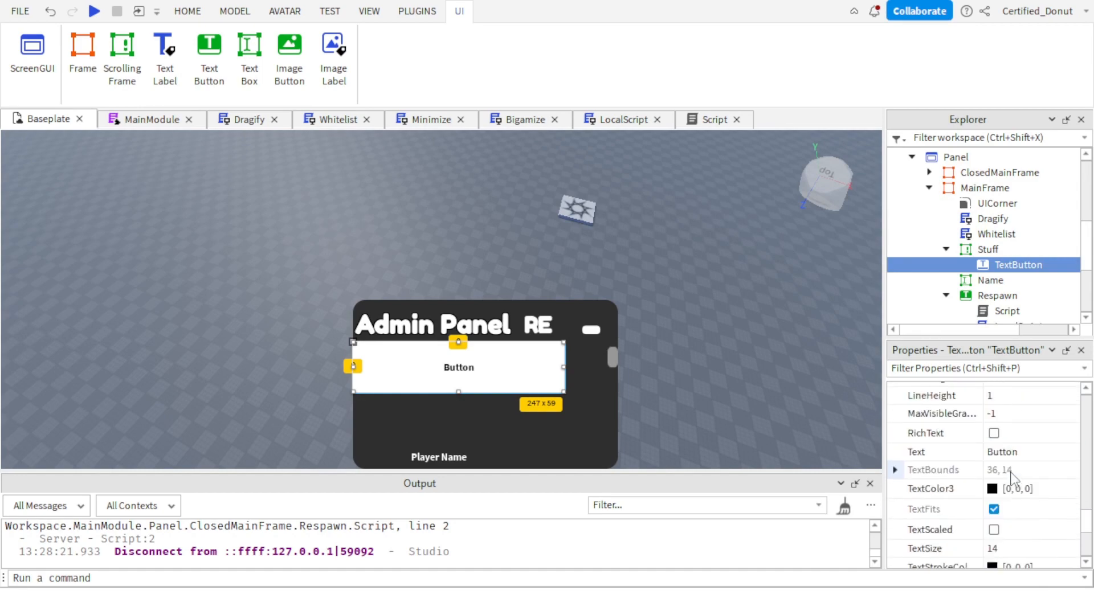
pyautogui.click(994, 530)
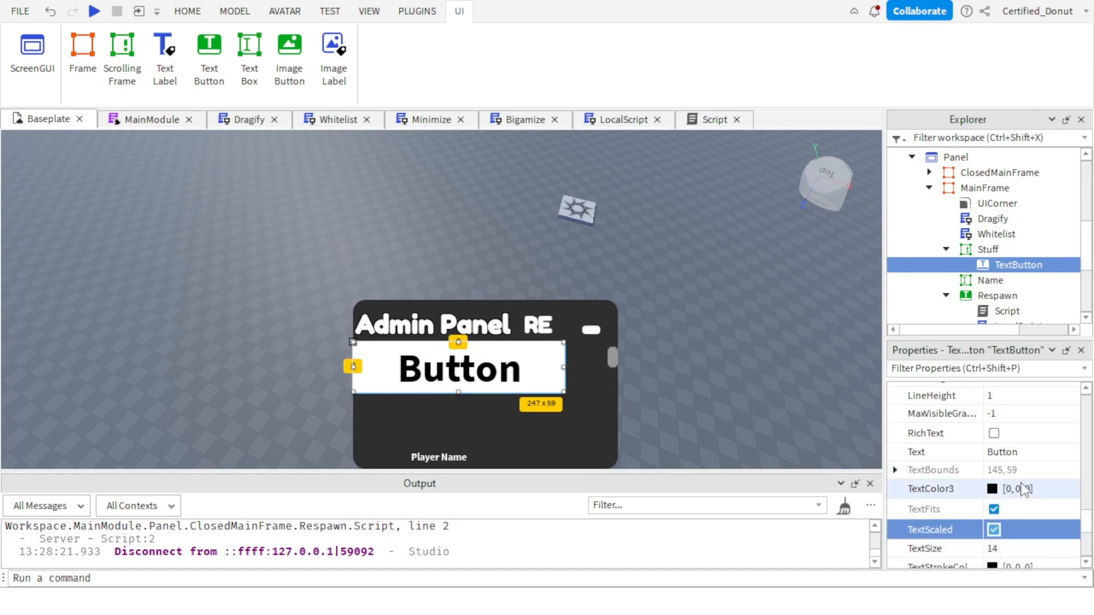
# Set the TextButton's font face to Fredoka One.
pyautogui.scroll(3, 1054, 422)
pyautogui.click(1023, 397)
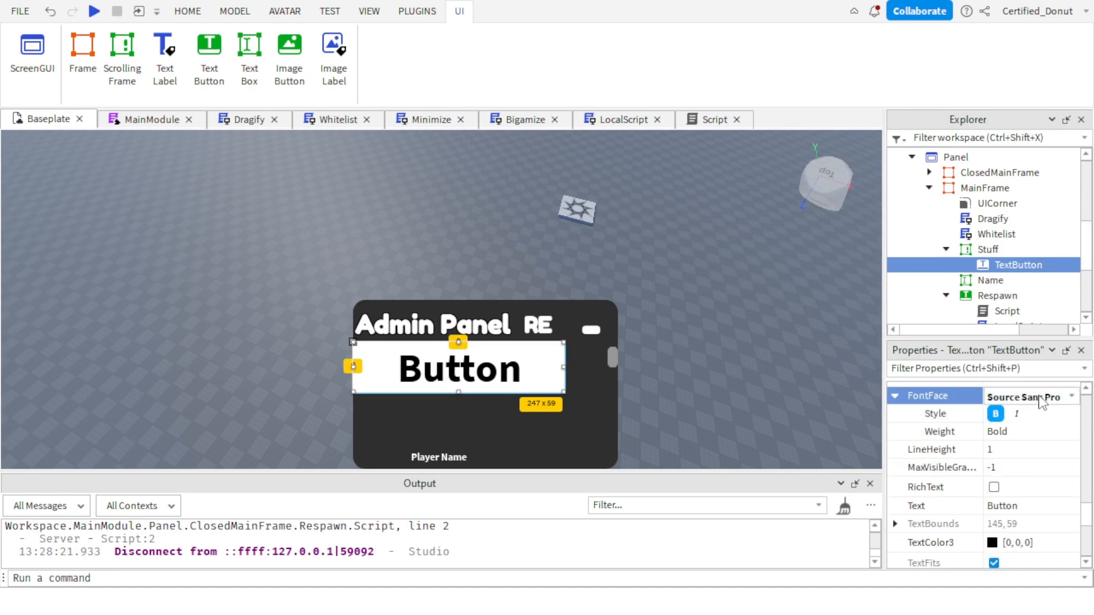
pyautogui.click(1023, 397)
pyautogui.click(1036, 199)
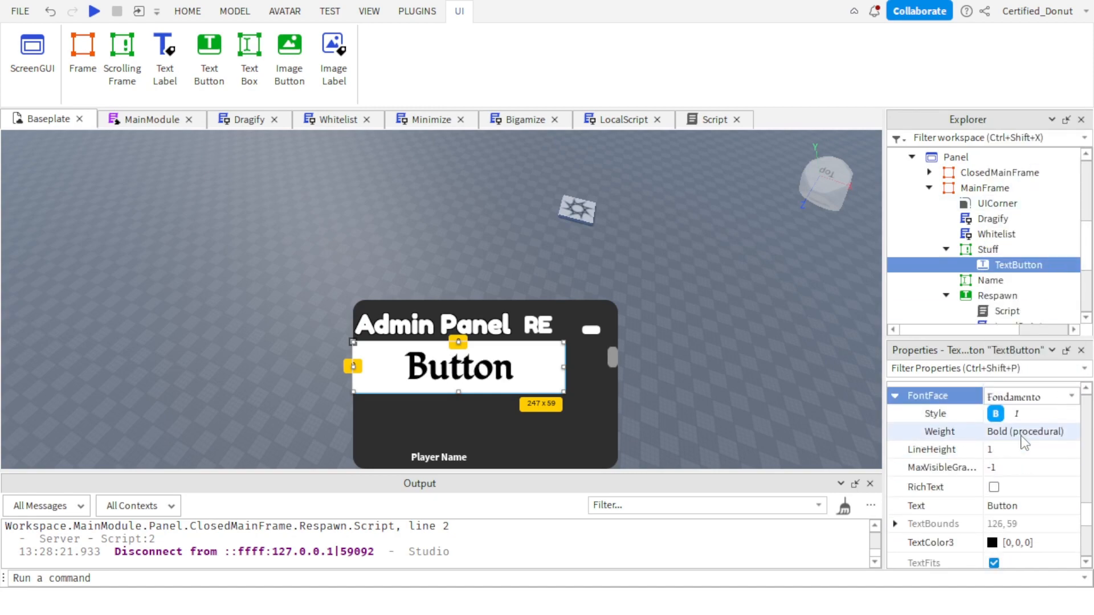
pyautogui.click(1026, 399)
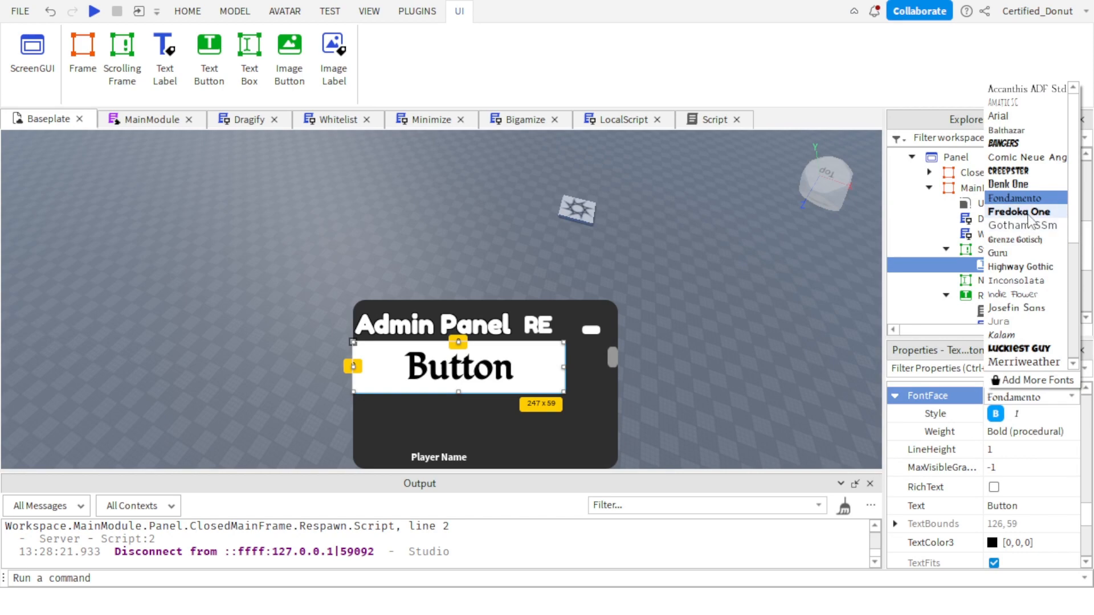
pyautogui.click(1020, 212)
# Set the TextButton's background transparency to 1.
pyautogui.scroll(10, 1049, 467)
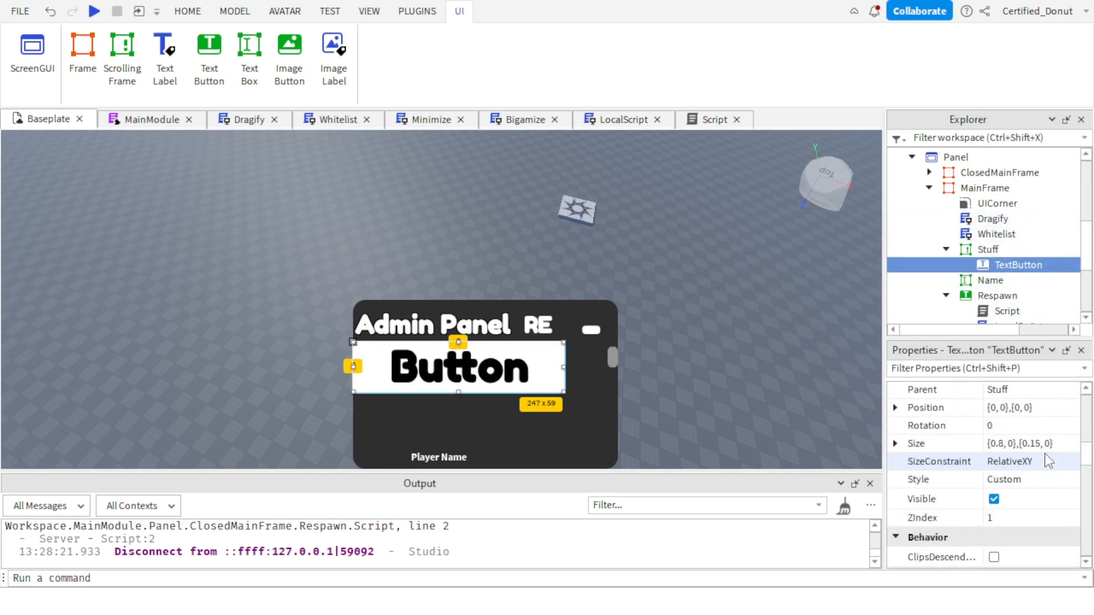
pyautogui.scroll(5, 1043, 465)
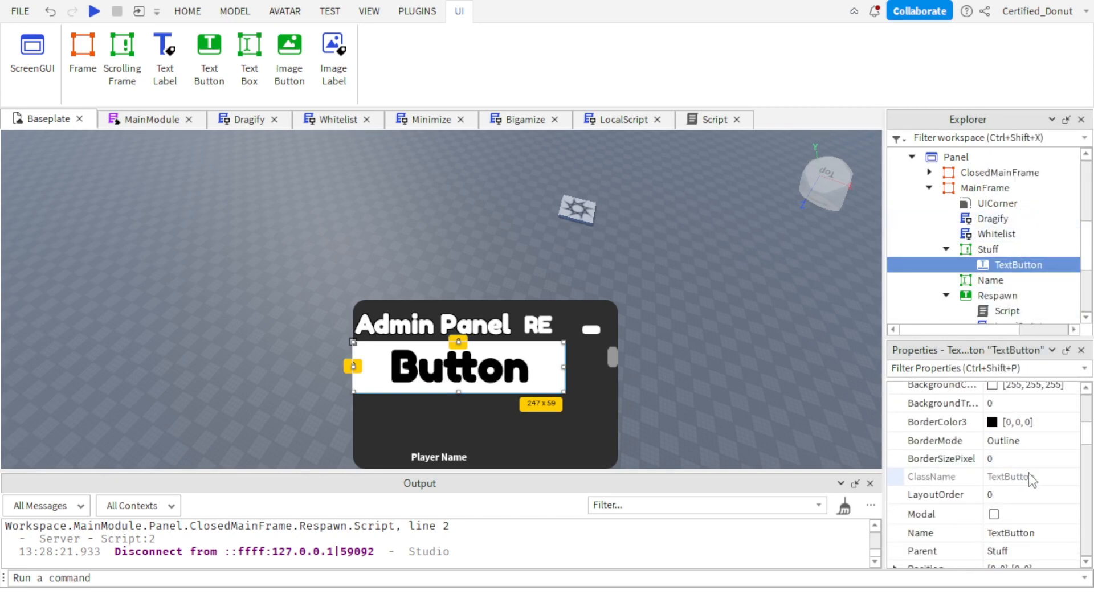
pyautogui.scroll(3, 1032, 480)
pyautogui.click(1020, 511)
pyautogui.write('1')
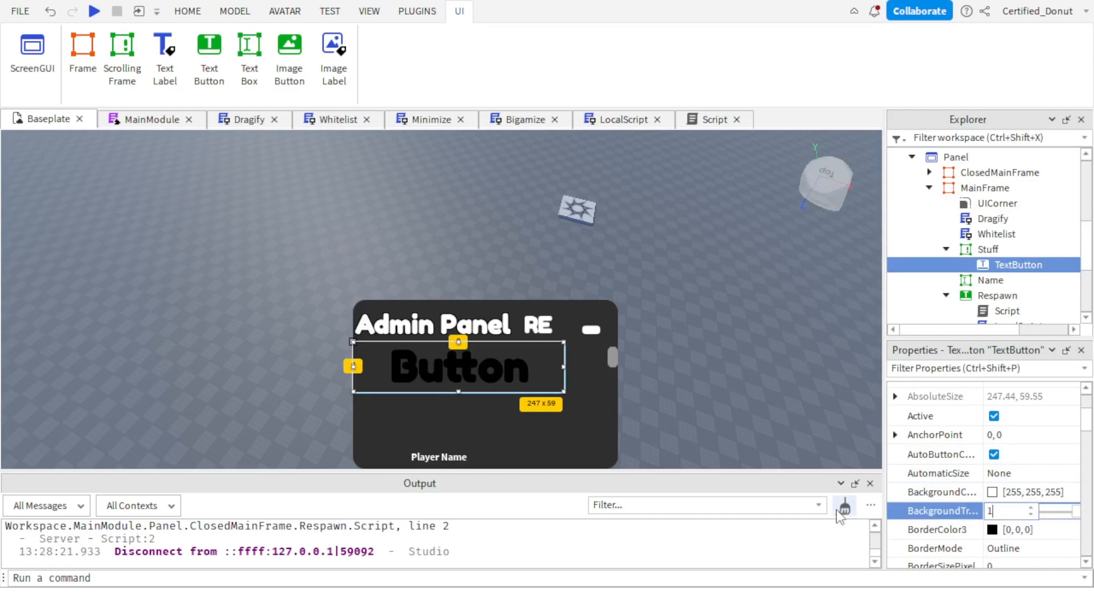
# Set the TextButton's text color to white (255, 255, 255).
pyautogui.scroll(-10, 1042, 485)
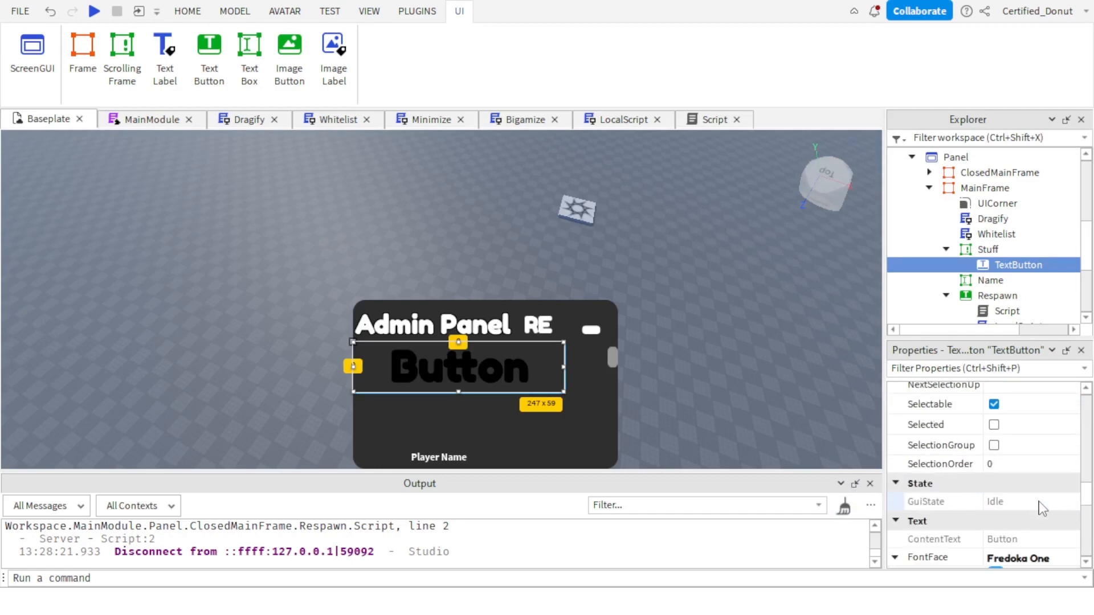
pyautogui.scroll(-4, 1027, 499)
pyautogui.click(992, 488)
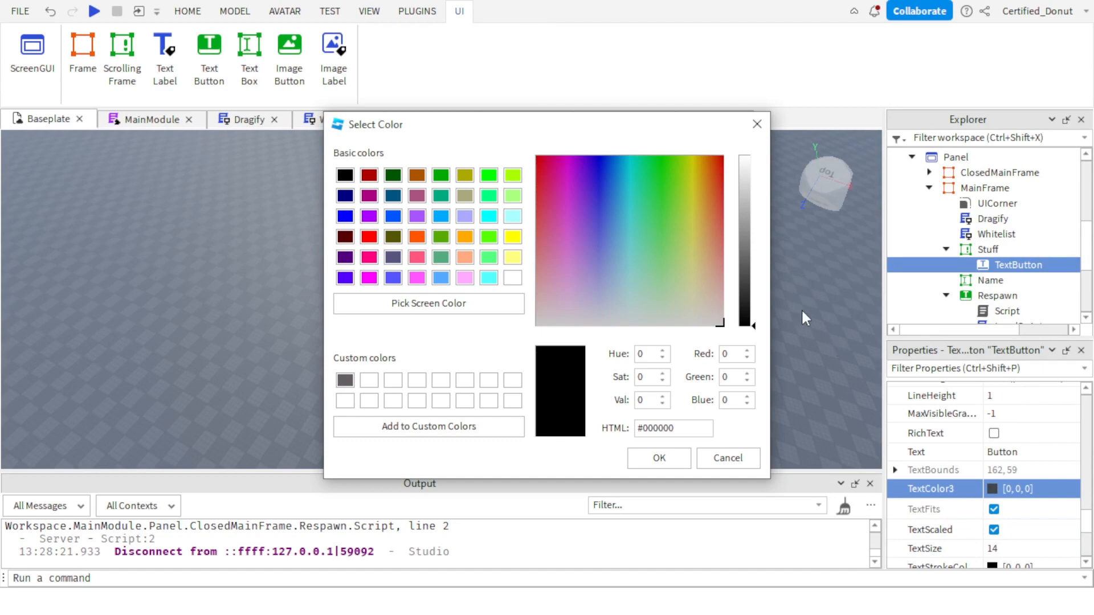
pyautogui.moveTo(758, 230); pyautogui.dragTo(747, 154)
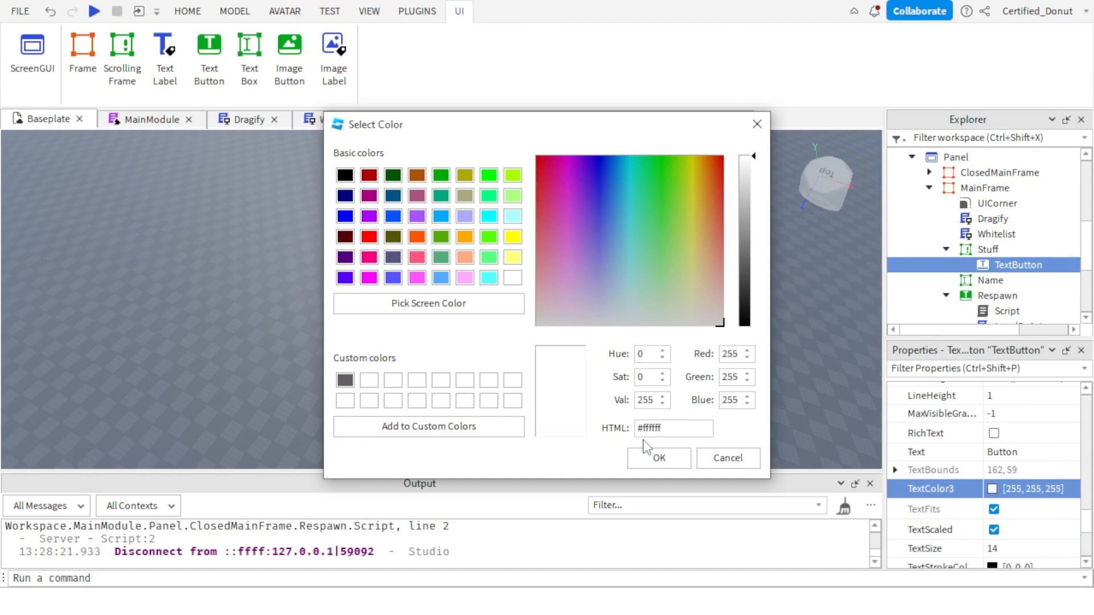
pyautogui.click(659, 460)
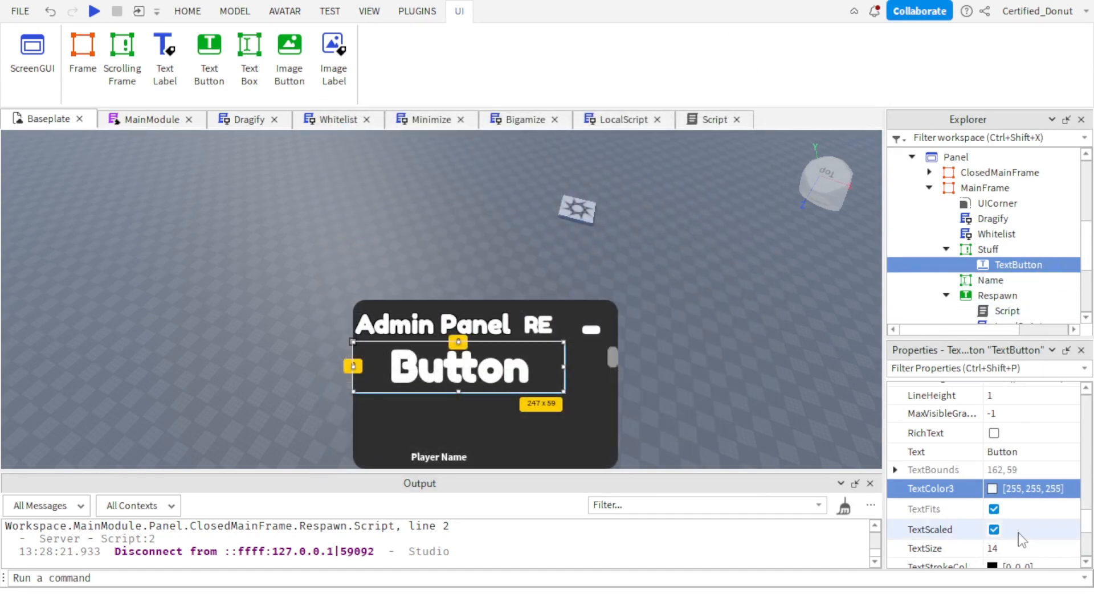
# Change the TextButton's displayed text to "test" and rename the object test.
pyautogui.click(1003, 453)
pyautogui.scroll(-2, 1018, 488)
pyautogui.scroll(3, 1019, 487)
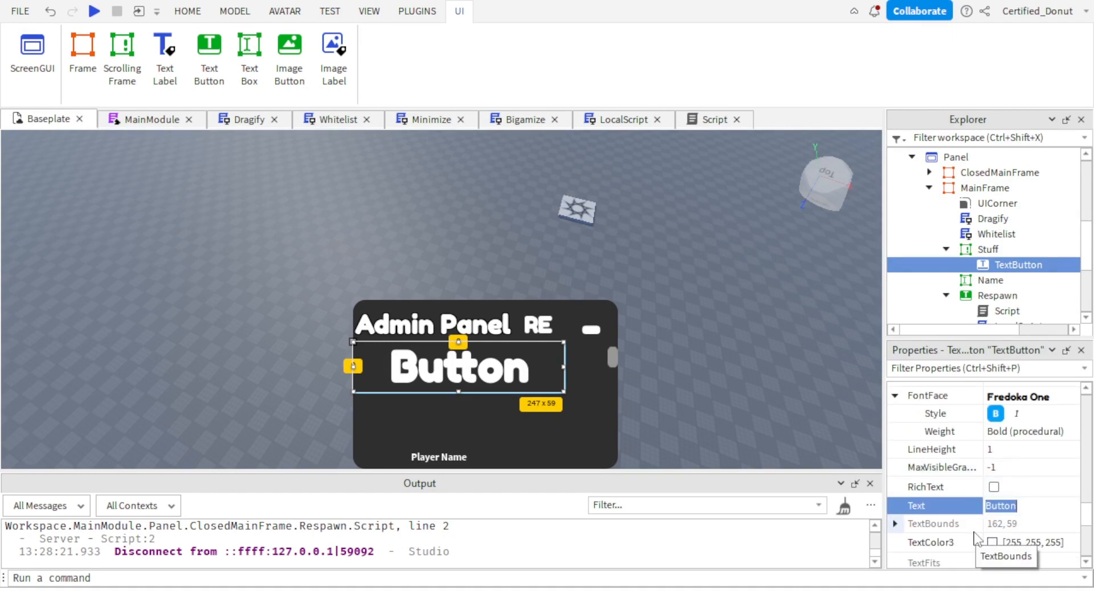
pyautogui.press('Return')
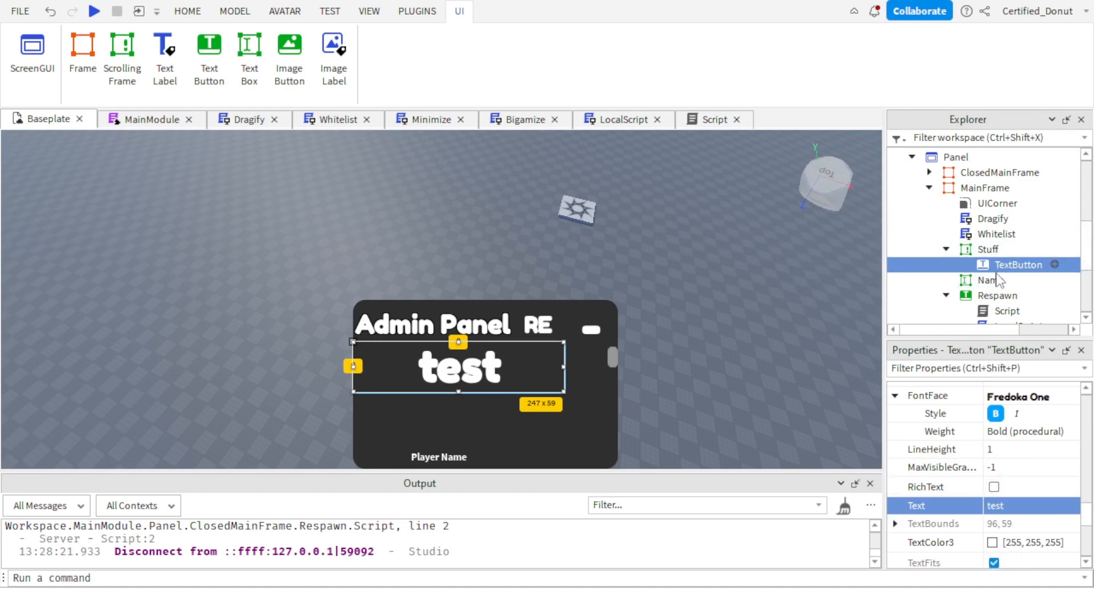
pyautogui.scroll(15, 1020, 460)
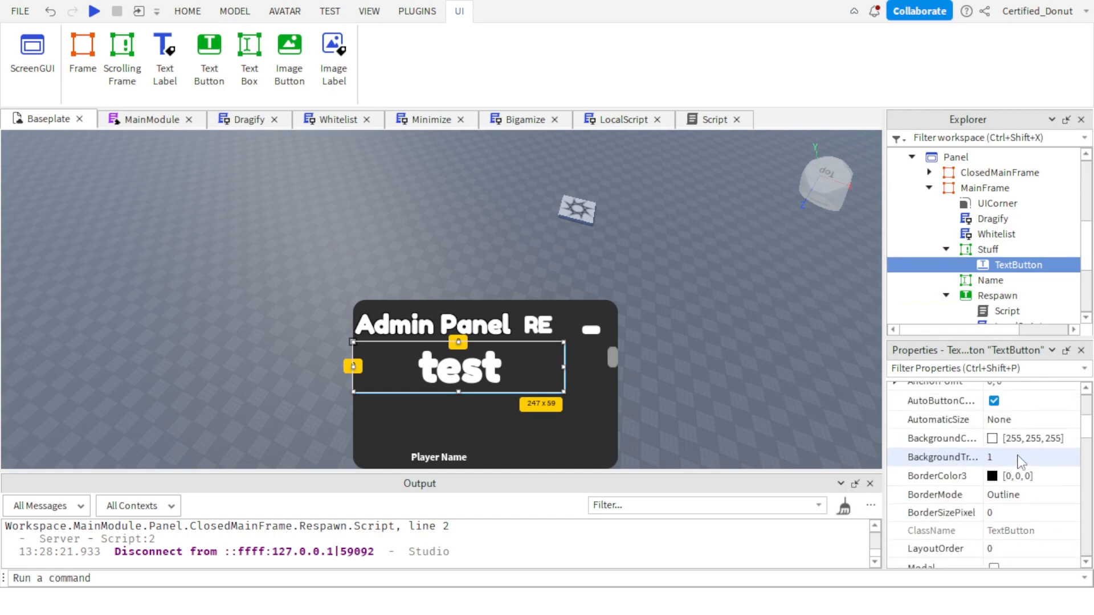
pyautogui.scroll(-2, 1020, 461)
pyautogui.click(1006, 479)
pyautogui.write('test')
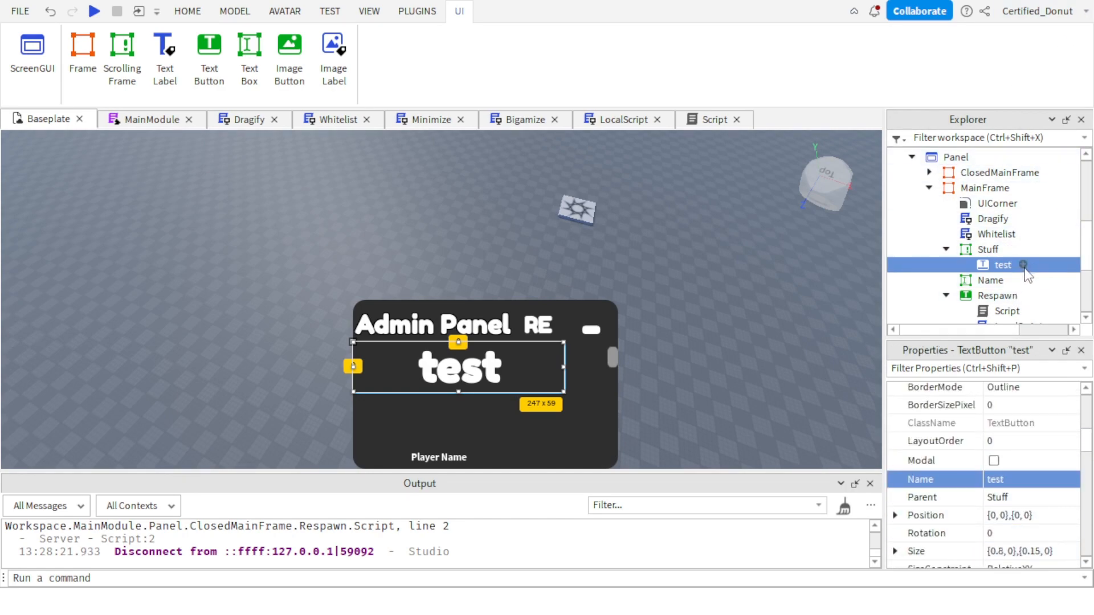
# Paste the copied Script, LocalScript and RemoteEvent into the test button.
pyautogui.click(1024, 265)
pyautogui.click(991, 173)
pyautogui.rightClick(990, 267)
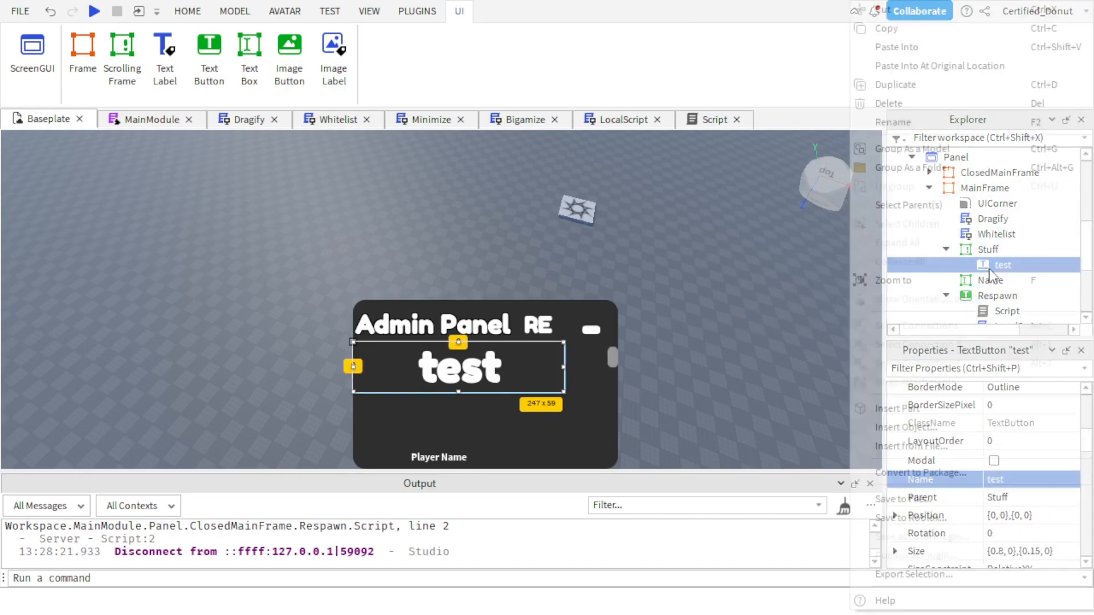
pyautogui.click(916, 47)
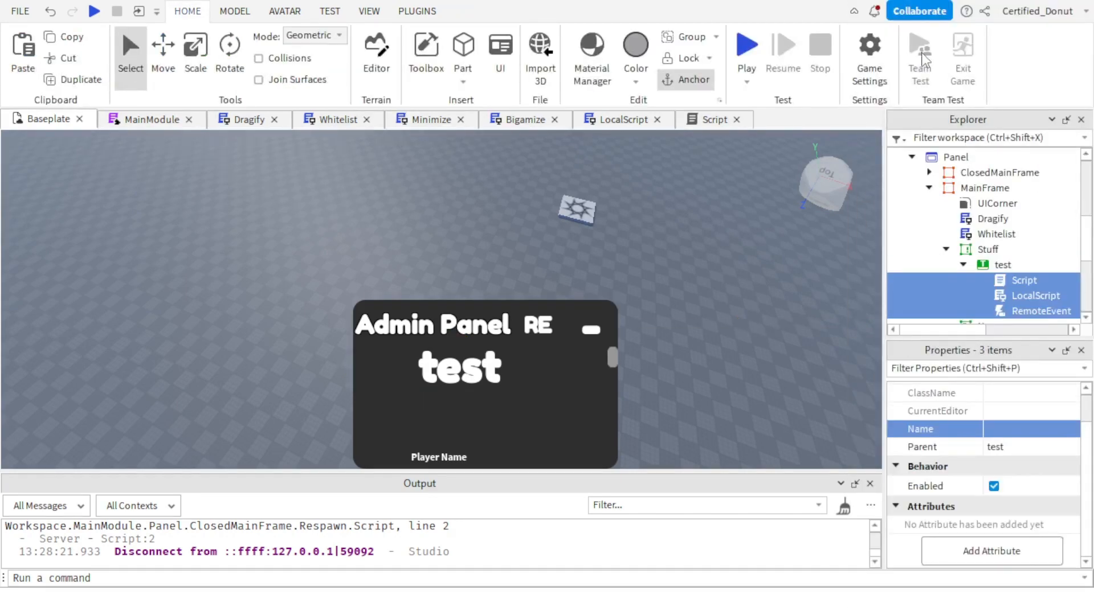
# In the test button's Script, remove the respawn call and the module ID so line 2 reads require().
pyautogui.scroll(-1, 1014, 251)
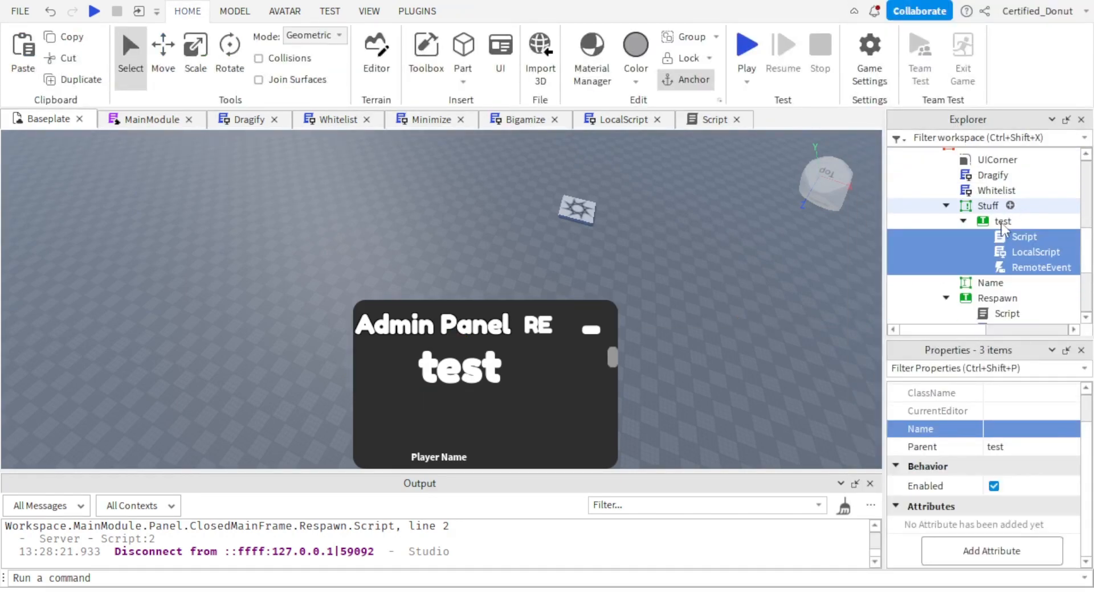
pyautogui.click(1018, 254)
pyautogui.click(1002, 238)
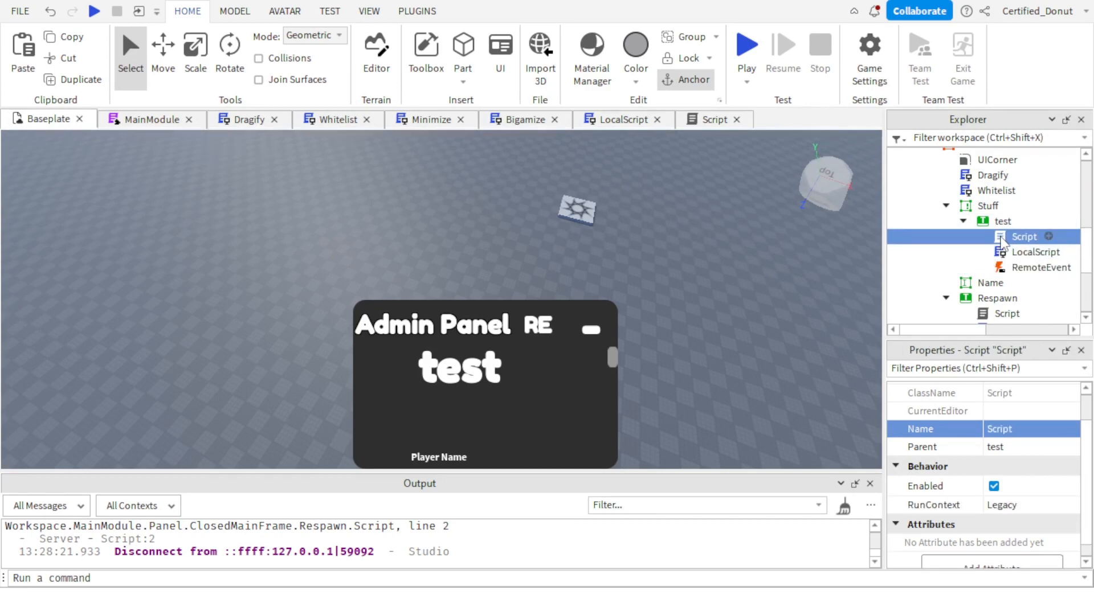
pyautogui.doubleClick(1002, 238)
pyautogui.tripleClick(155, 154)
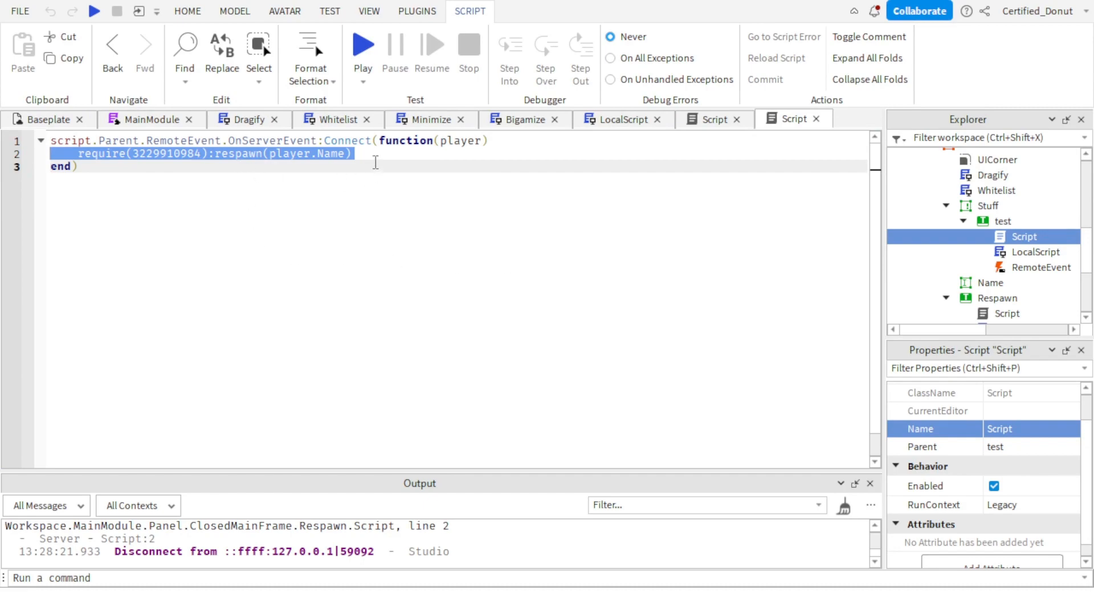
pyautogui.moveTo(370, 154); pyautogui.dragTo(217, 158)
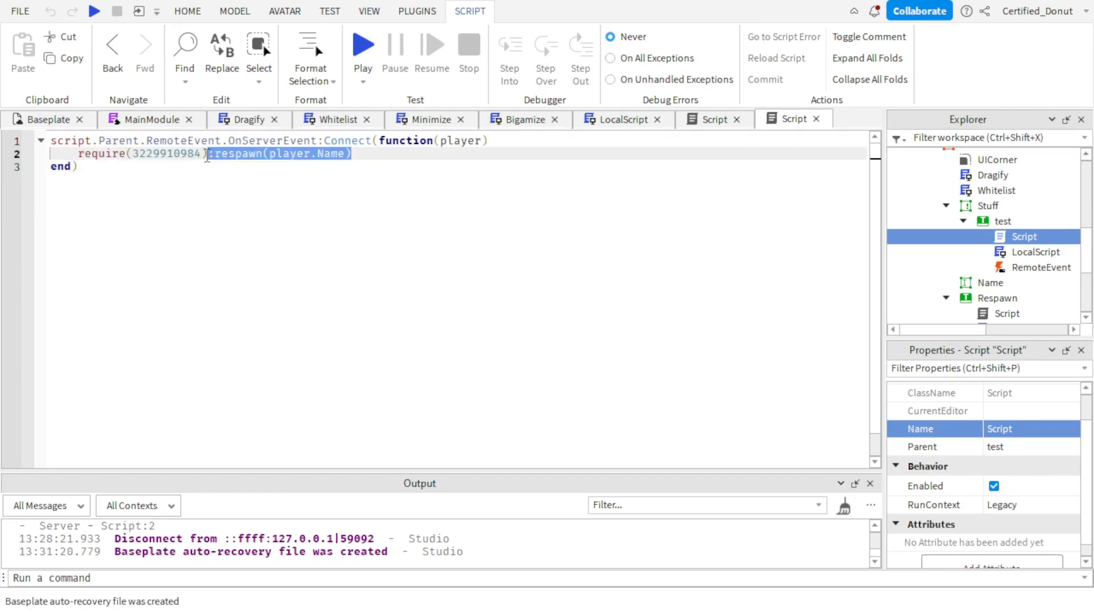
pyautogui.press('BackSpace')
pyautogui.doubleClick(161, 152)
pyautogui.press('BackSpace')
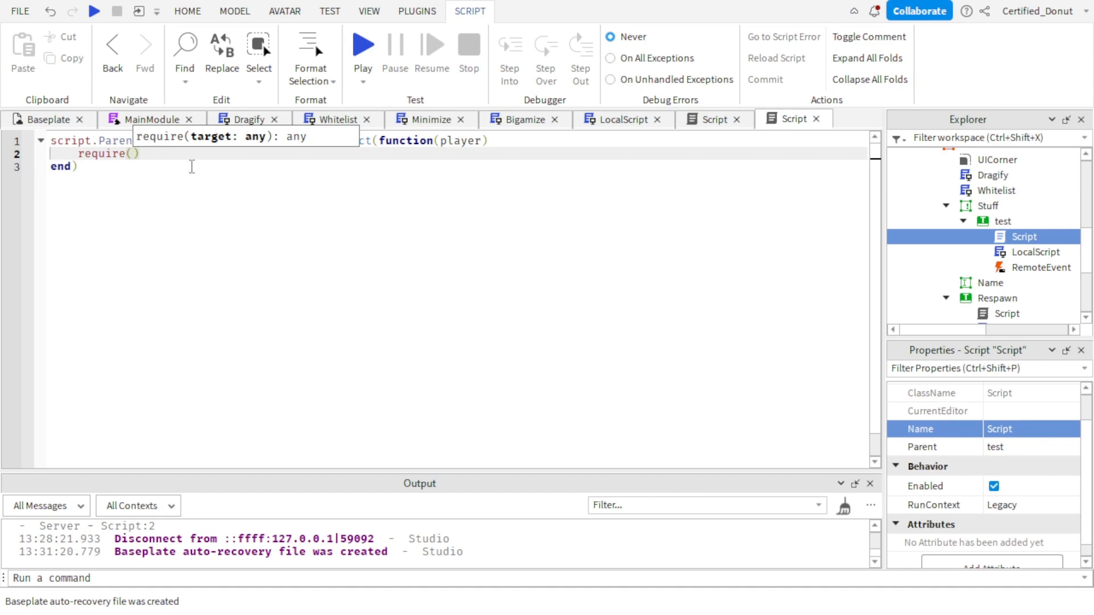
# Duplicate the MainModule in Workspace and open the copy's code.
pyautogui.click(48, 119)
pyautogui.scroll(1, 1026, 259)
pyautogui.scroll(5, 1029, 259)
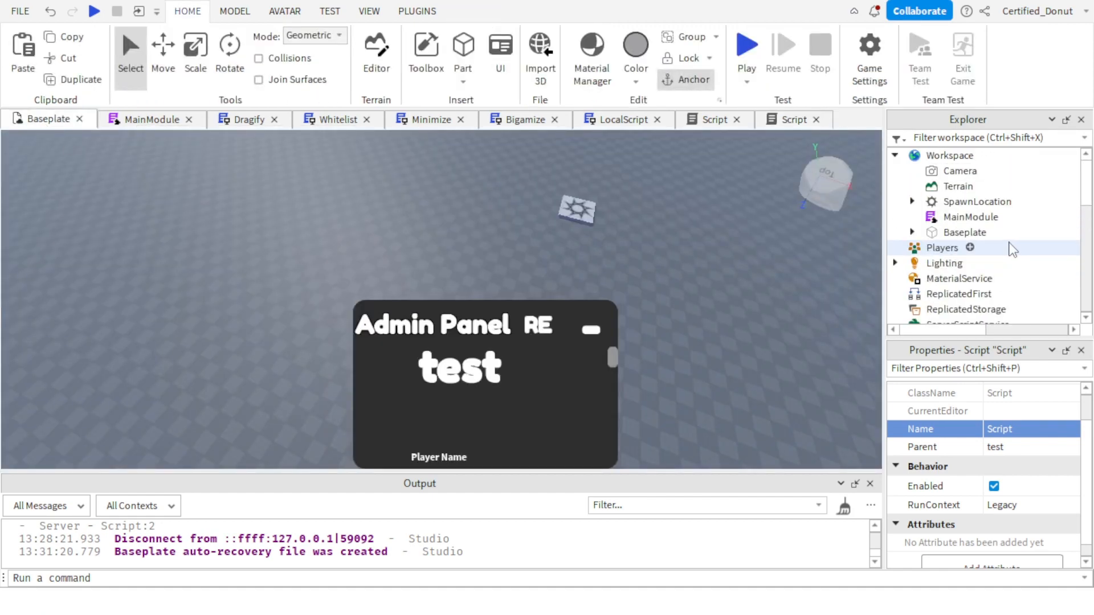
pyautogui.click(946, 218)
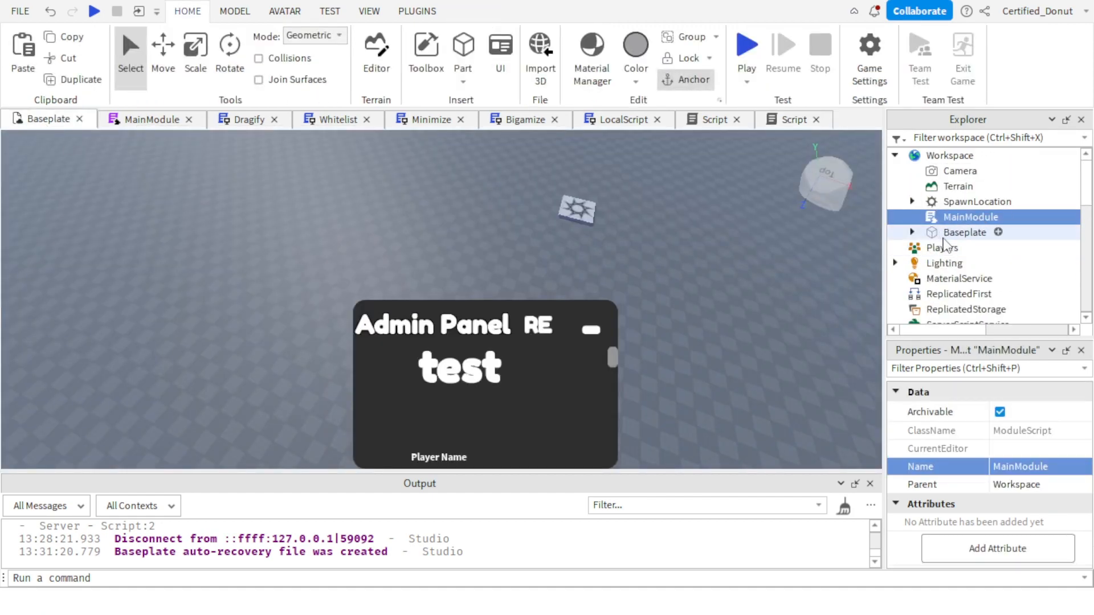
pyautogui.hotkey('ctrl', 'd')
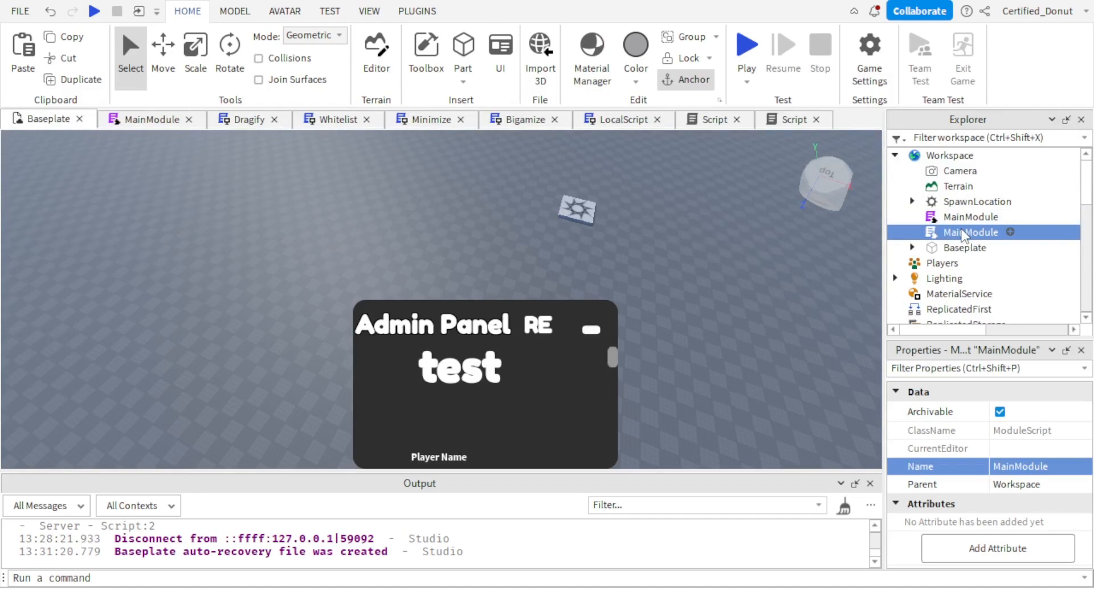
pyautogui.doubleClick(963, 233)
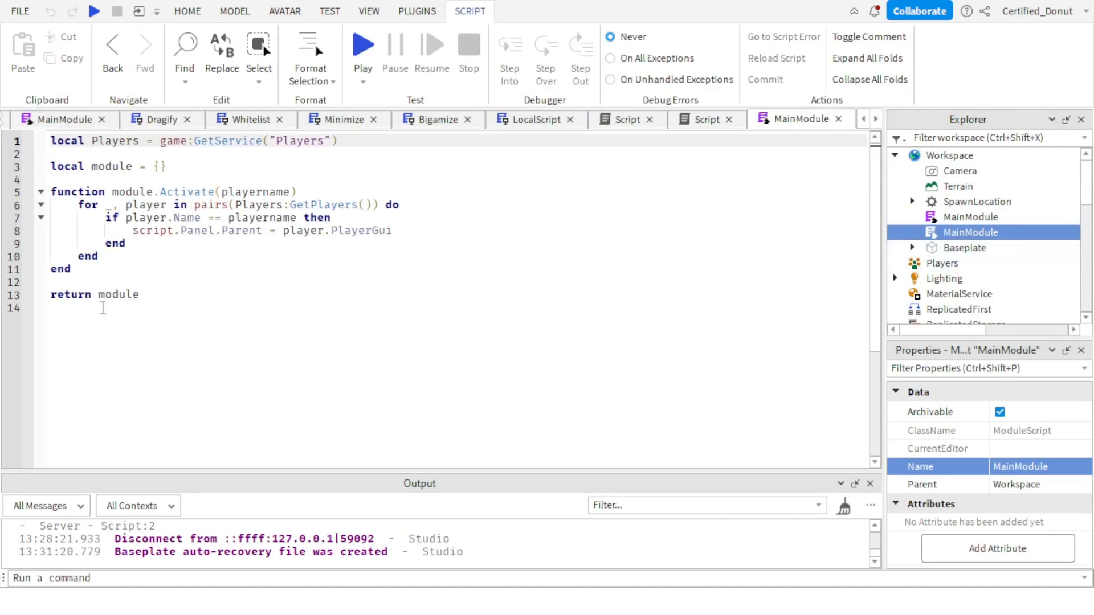
# Delete the player loop inside the Activate function of the duplicated MainModule, leaving the function body empty.
pyautogui.moveTo(139, 254); pyautogui.dragTo(57, 204)
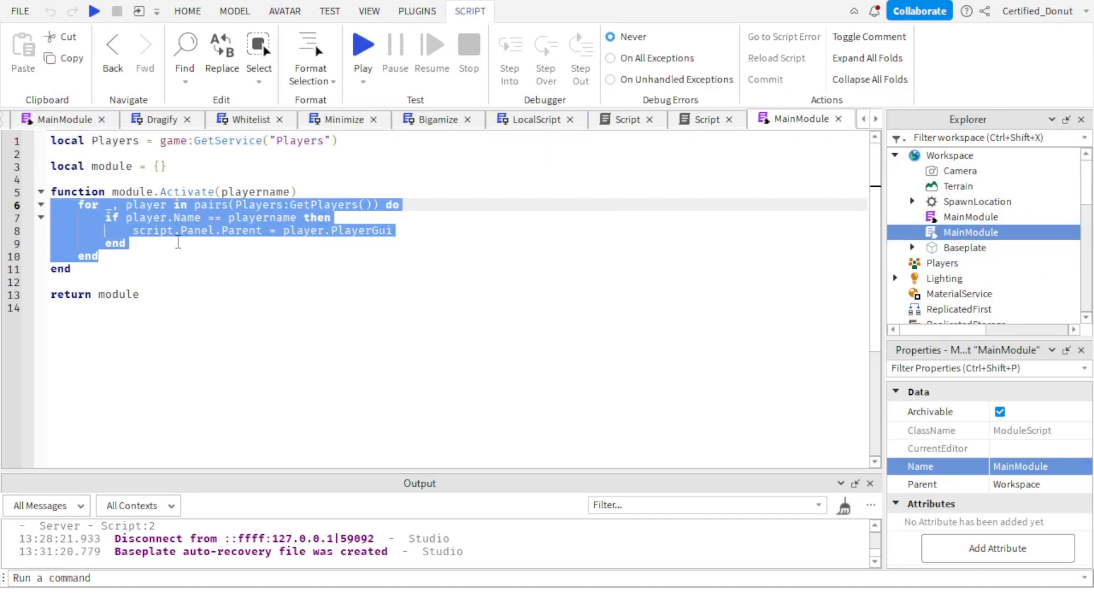
pyautogui.press('BackSpace')
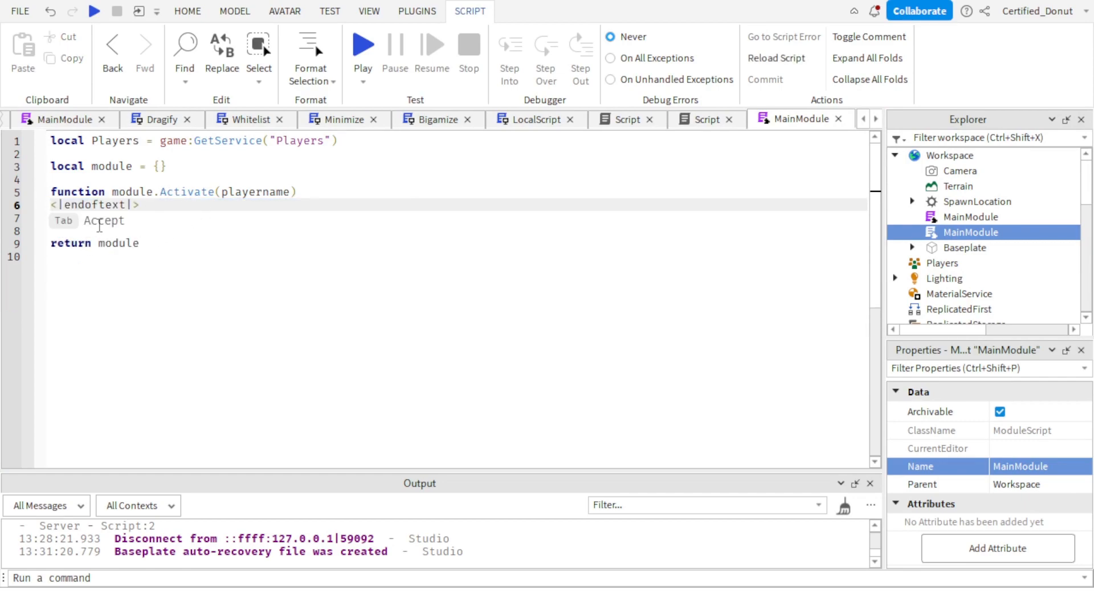
pyautogui.click(180, 369)
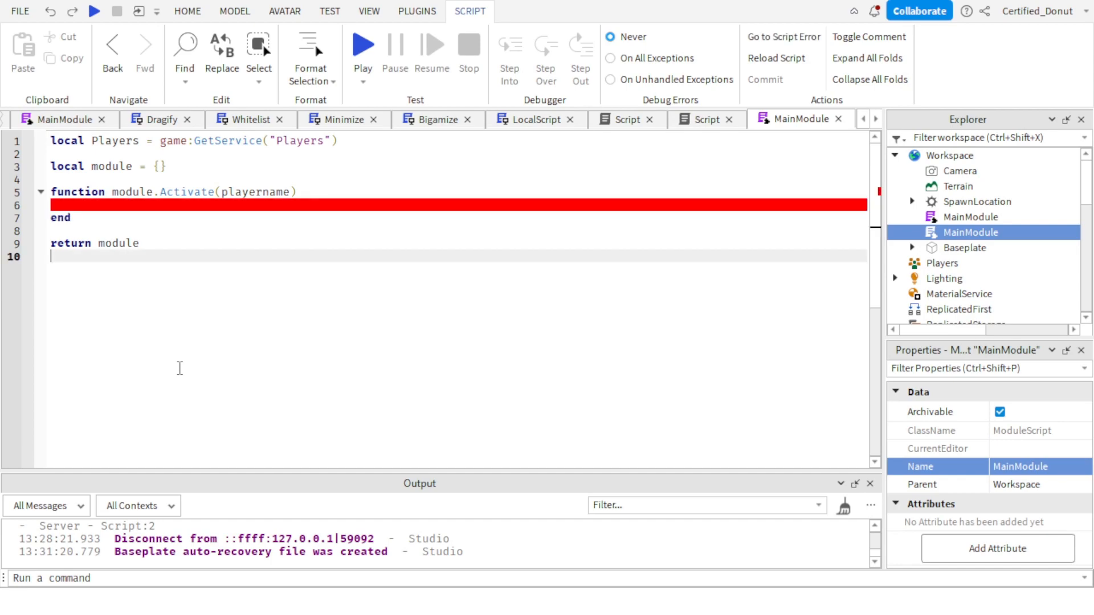
pyautogui.click(180, 205)
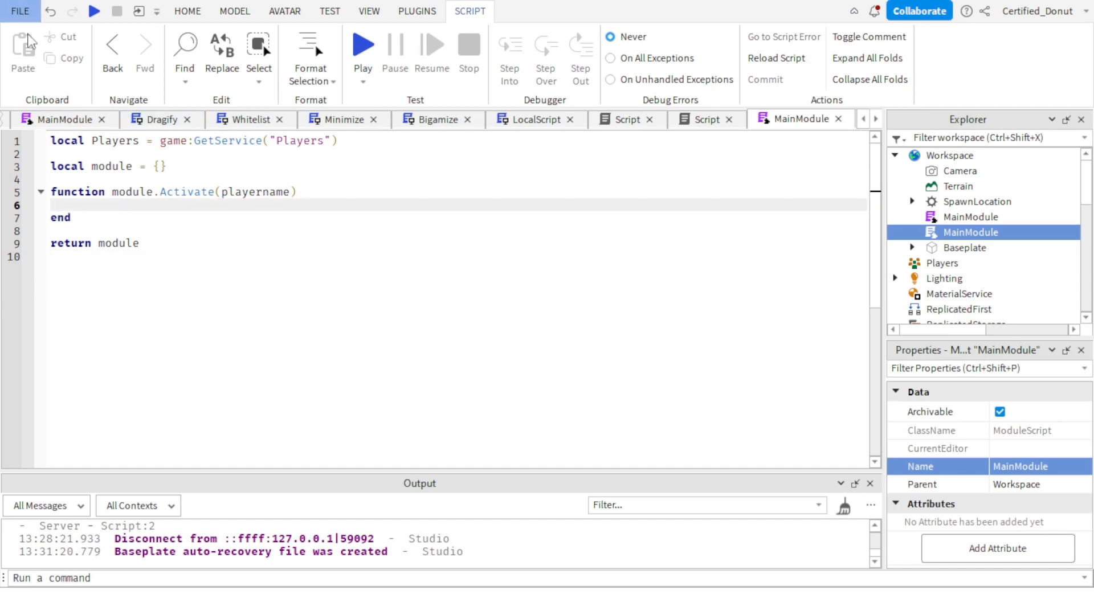
pyautogui.moveTo(179, 217); pyautogui.dragTo(409, 199)
pyautogui.click(137, 207)
pyautogui.click(450, 284)
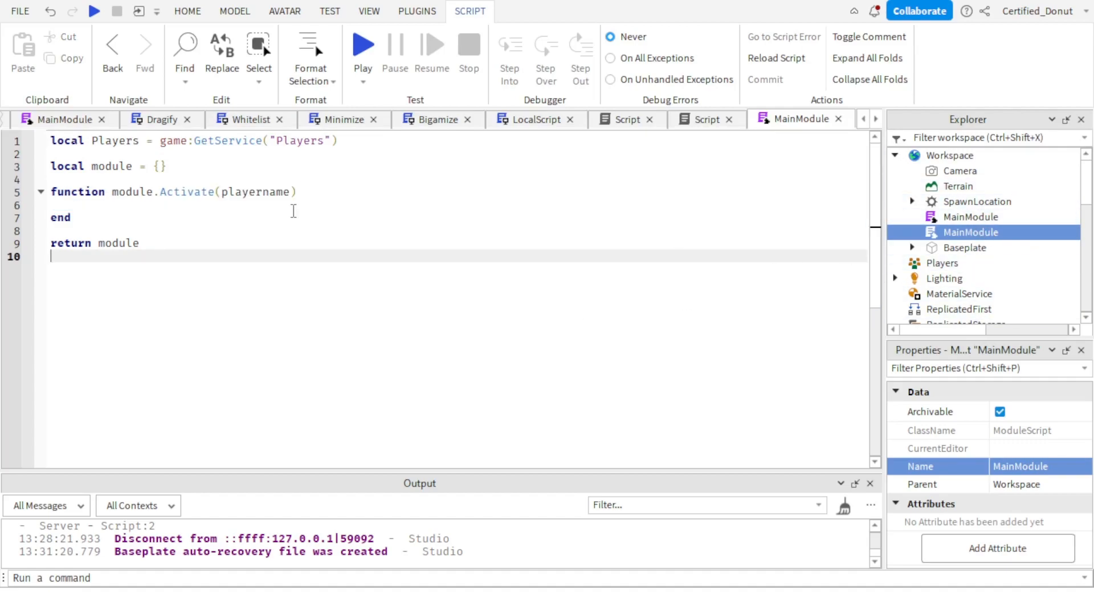
pyautogui.moveTo(113, 192); pyautogui.dragTo(445, 184)
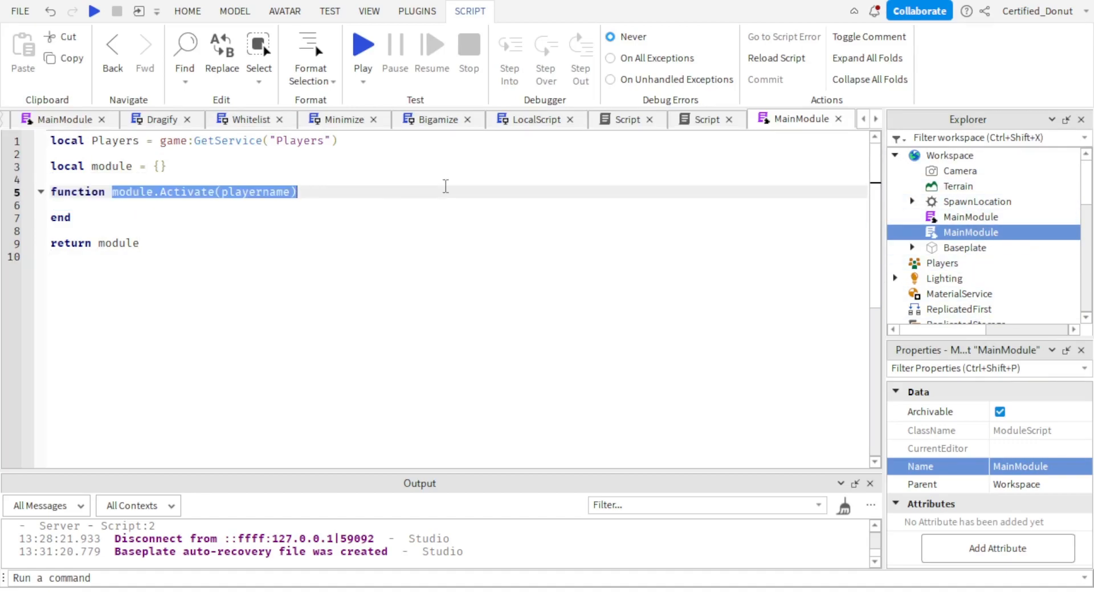
pyautogui.click(464, 193)
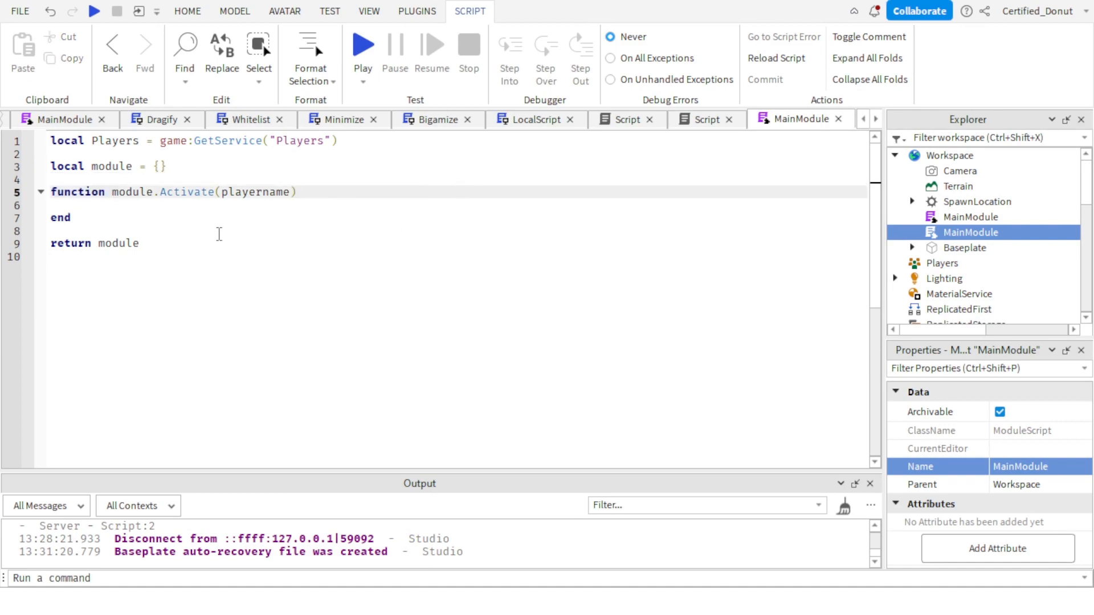
# Close the original MainModule's code and insert a Part into the duplicated MainModule in Workspace.
pyautogui.click(239, 206)
pyautogui.click(63, 120)
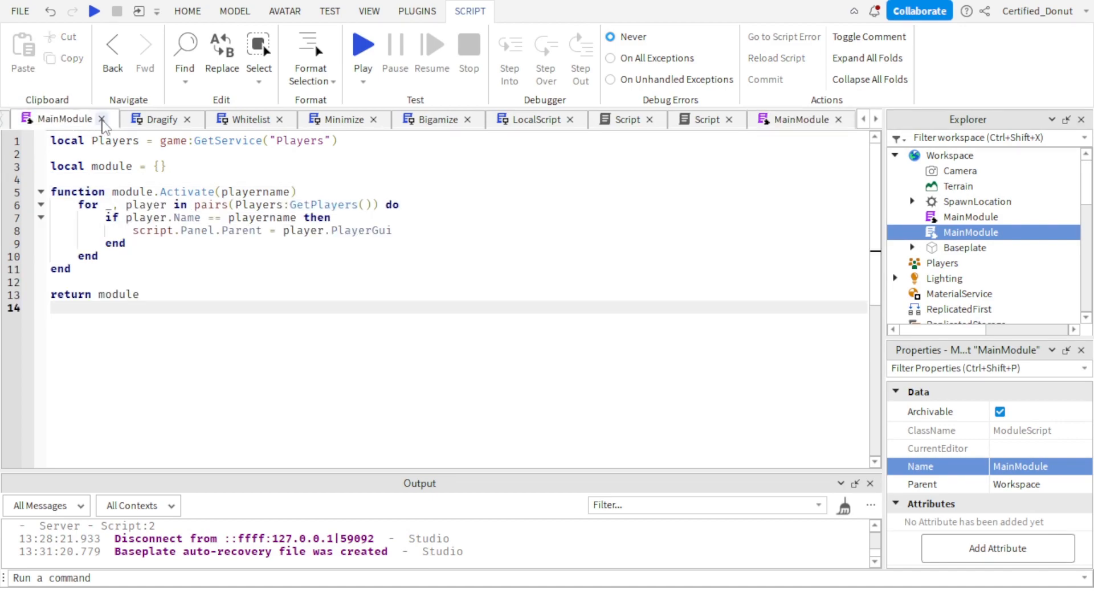
pyautogui.click(102, 119)
pyautogui.click(41, 120)
pyautogui.click(1011, 233)
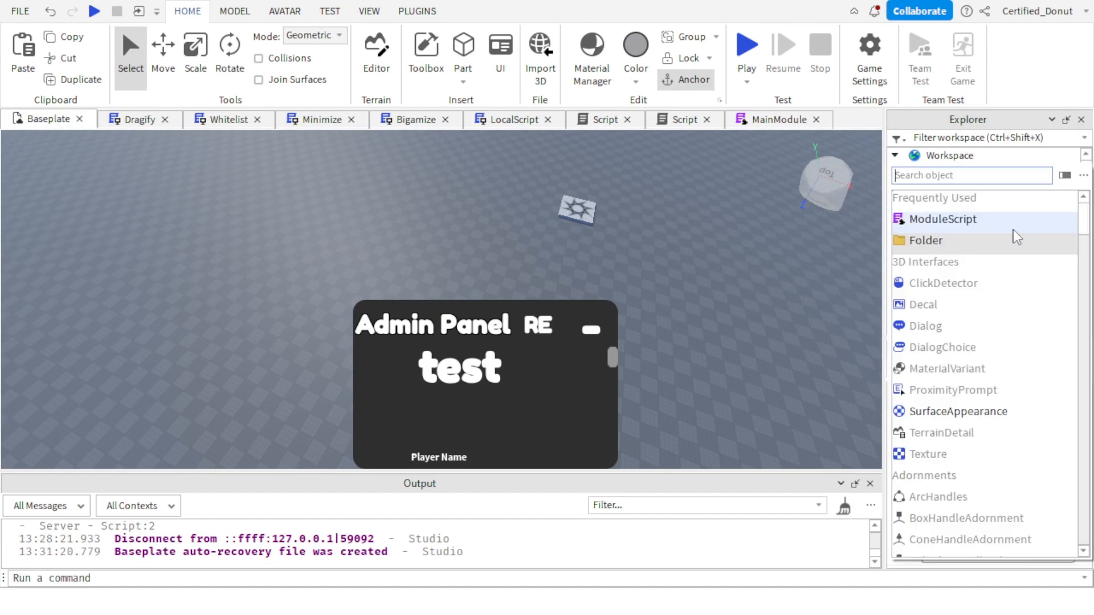
pyautogui.write('p')
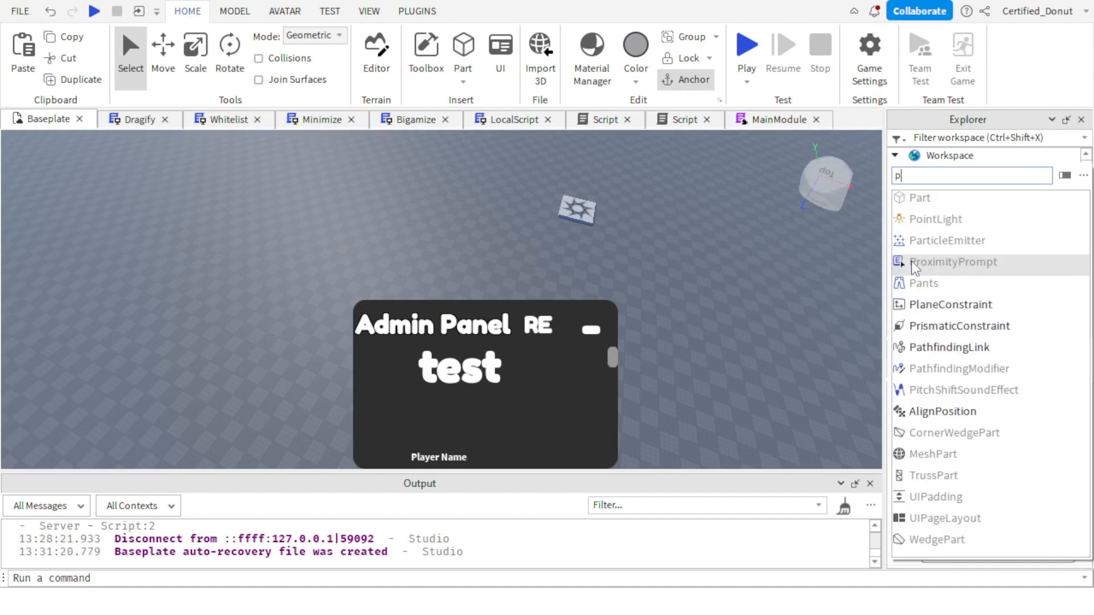
pyautogui.click(965, 222)
# In the duplicated MainModule's Activate function, write script.Part.Parent = workspace on line 6.
pyautogui.doubleClick(970, 232)
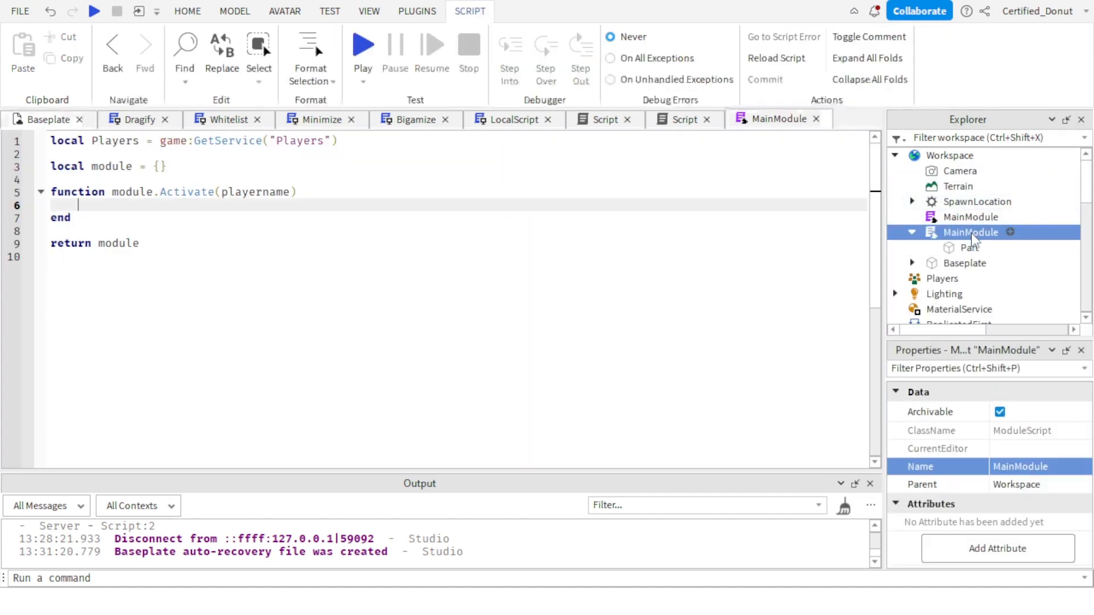
pyautogui.write('script.Parent')
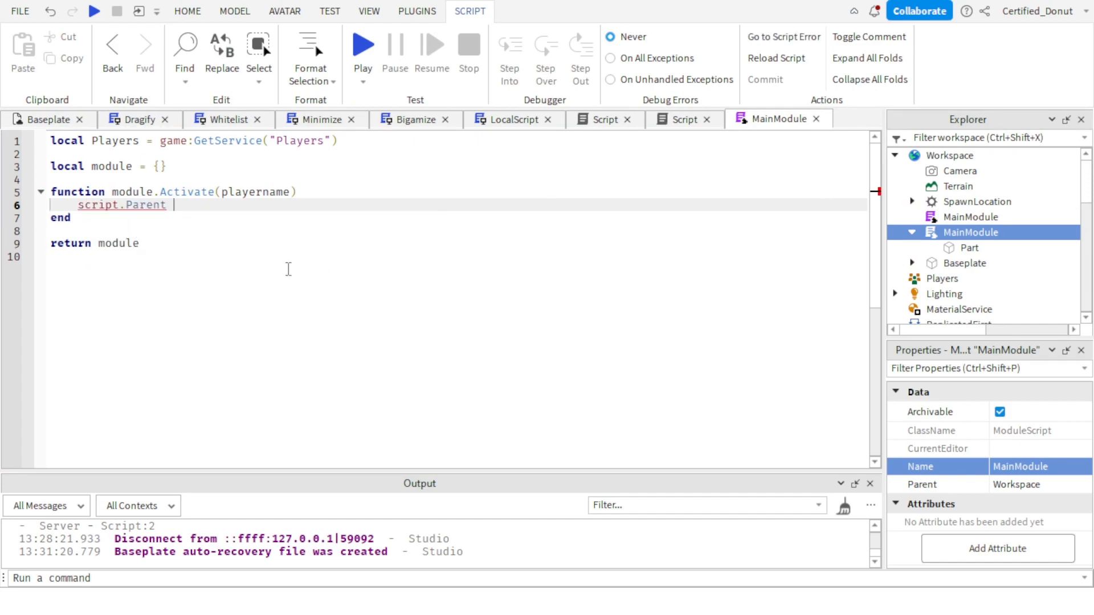
pyautogui.write('.')
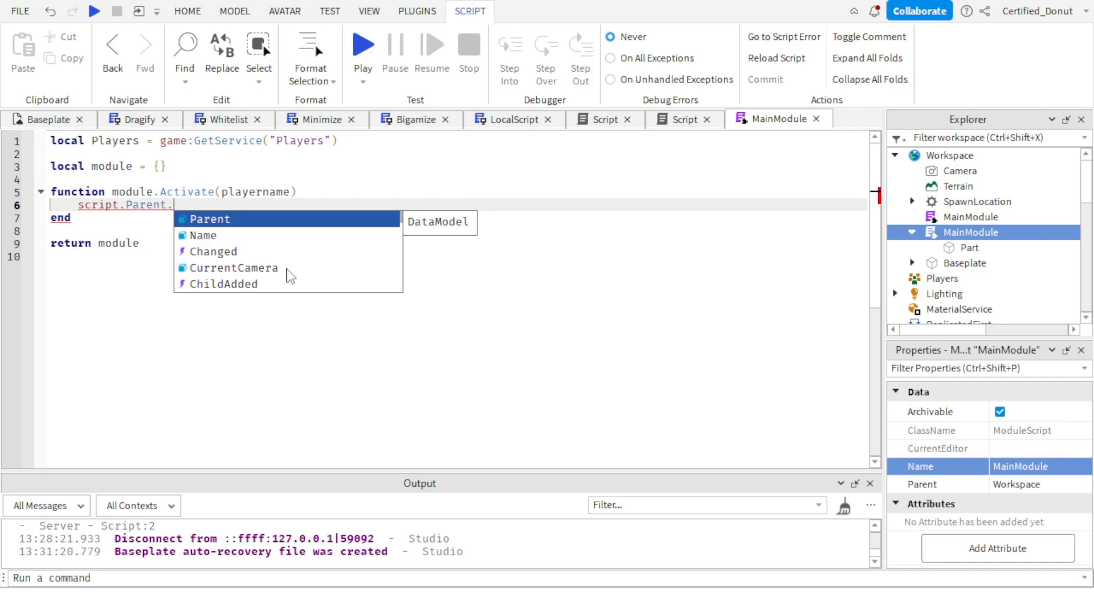
pyautogui.press('BackSpace')
pyautogui.write('.')
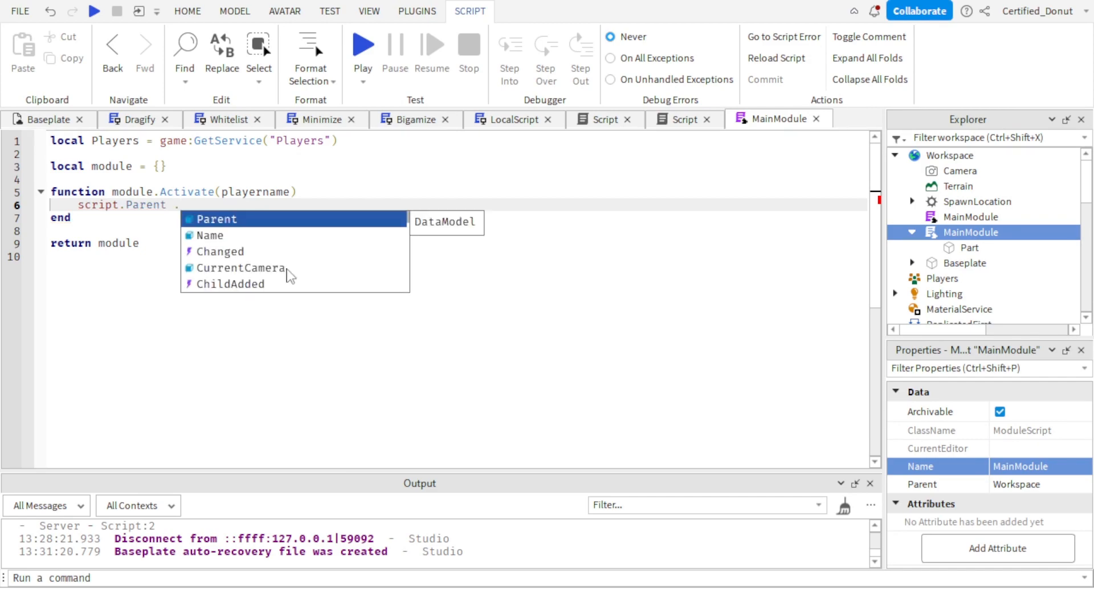
pyautogui.press('BackSpace')
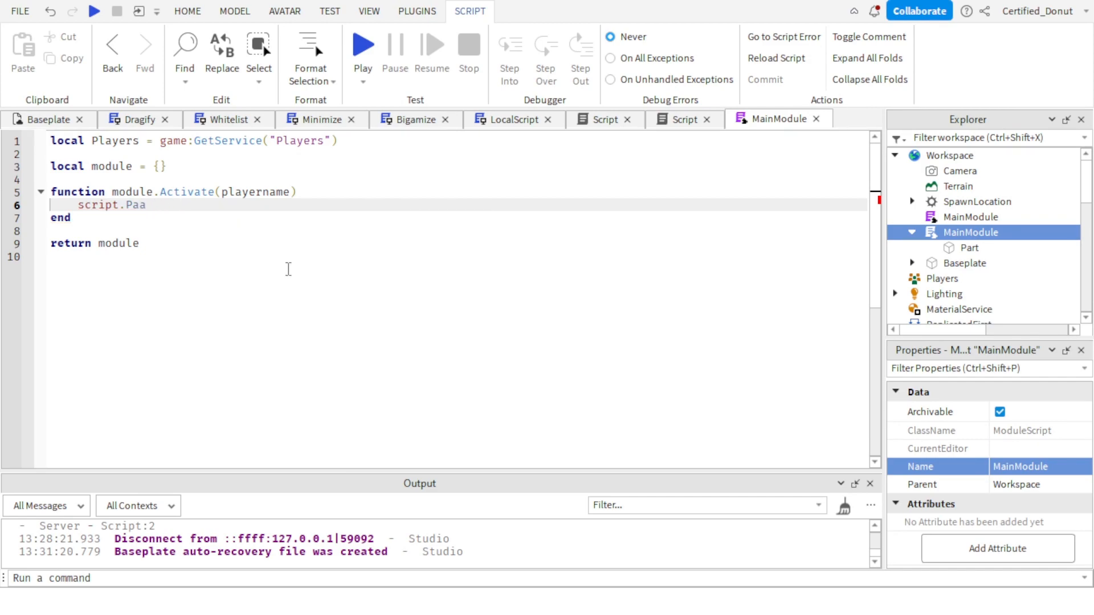
pyautogui.press('BackSpace')
pyautogui.write('rt.Pa')
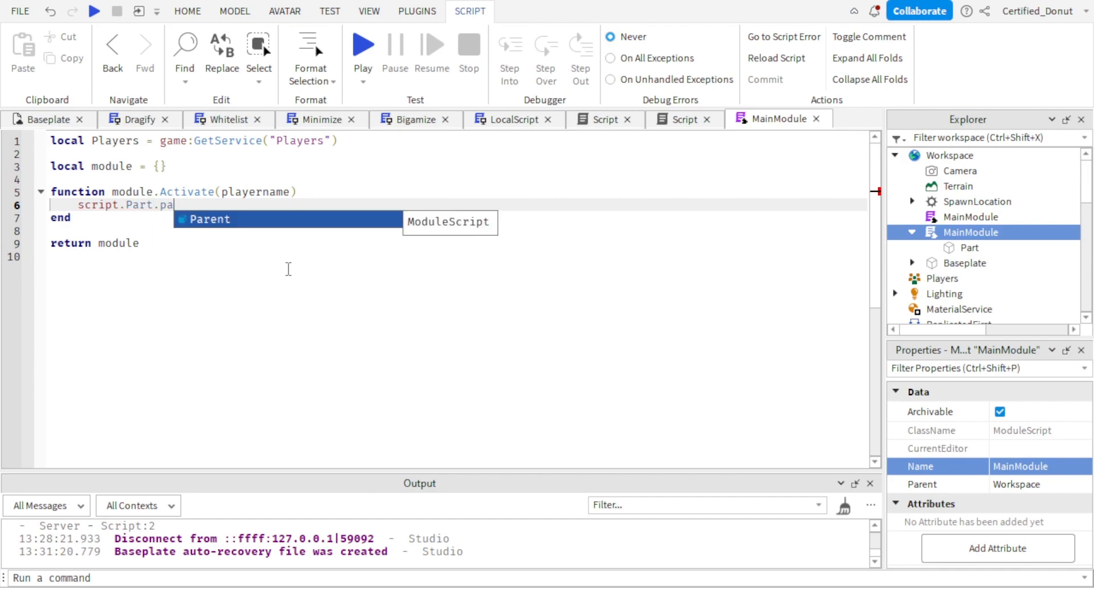
pyautogui.press('Tab')
pyautogui.write('= wor')
pyautogui.press('Tab')
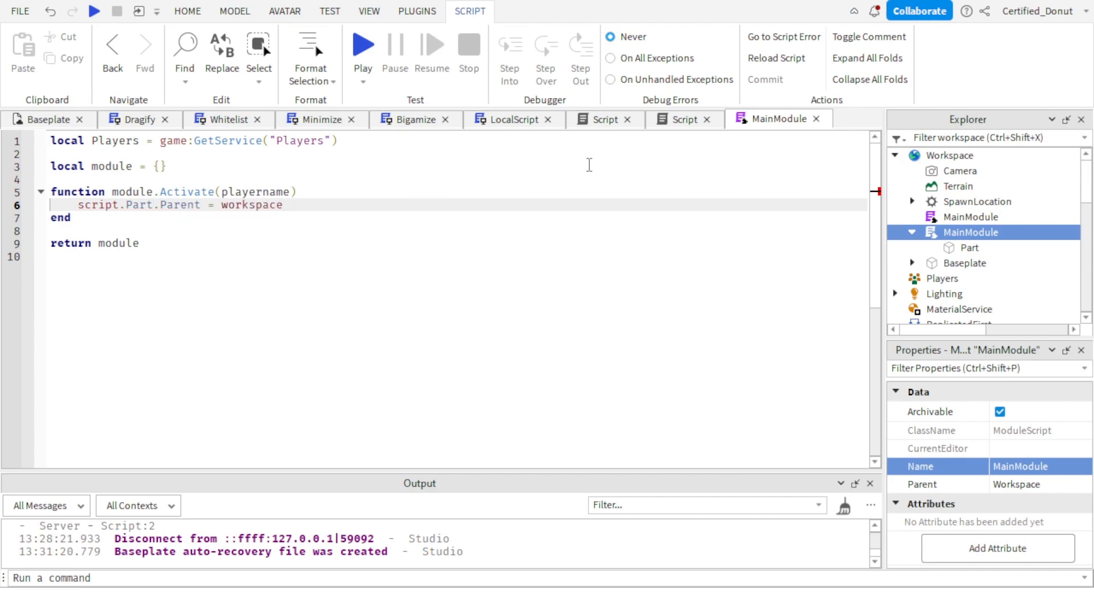
# Save the duplicated MainModule to Roblox as a new asset titled MainModule with default settings, and copy its asset ID.
pyautogui.click(51, 120)
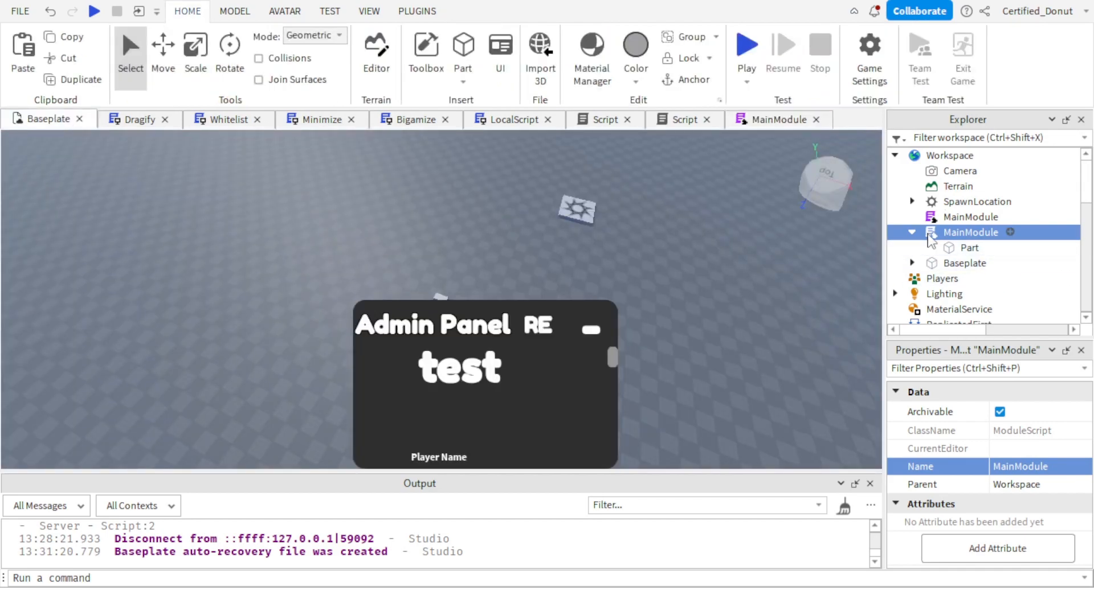
pyautogui.click(914, 233)
pyautogui.rightClick(959, 235)
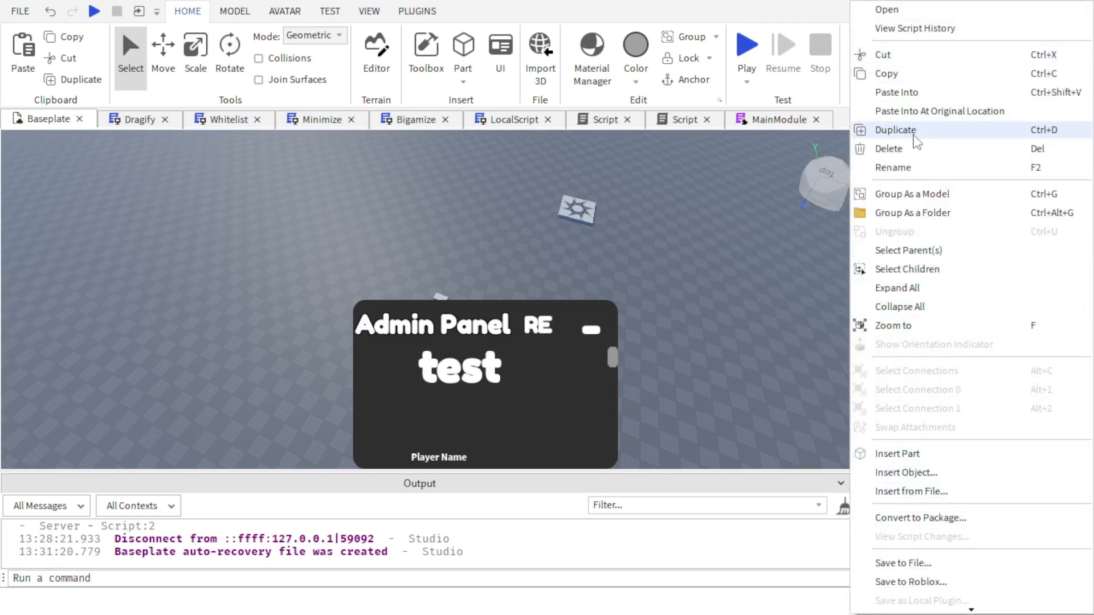
pyautogui.scroll(-1, 935, 258)
pyautogui.scroll(-1, 914, 468)
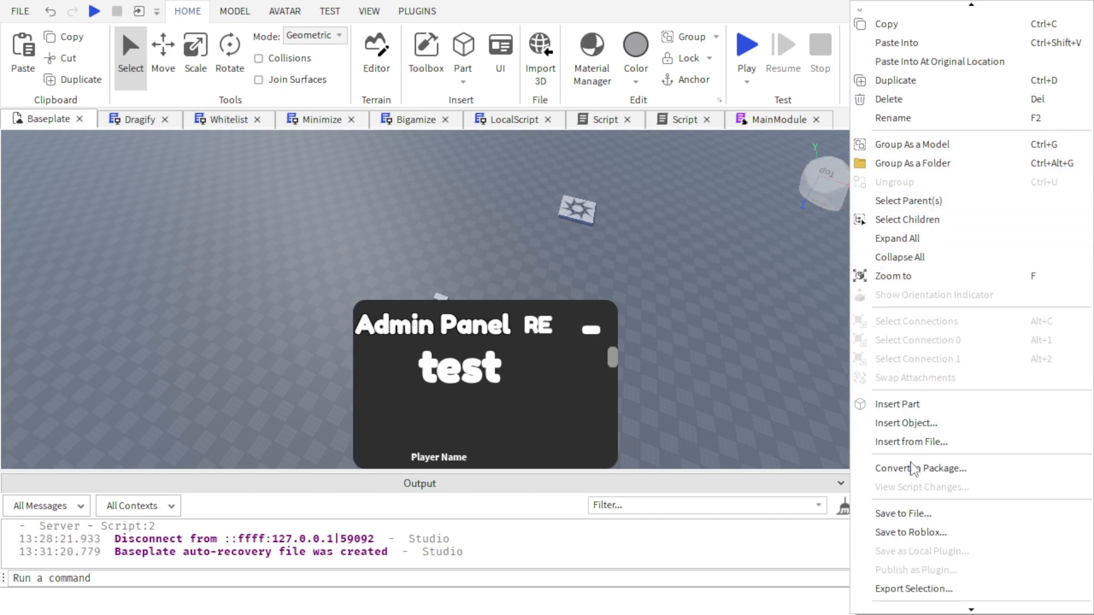
pyautogui.scroll(-1, 923, 555)
pyautogui.click(915, 525)
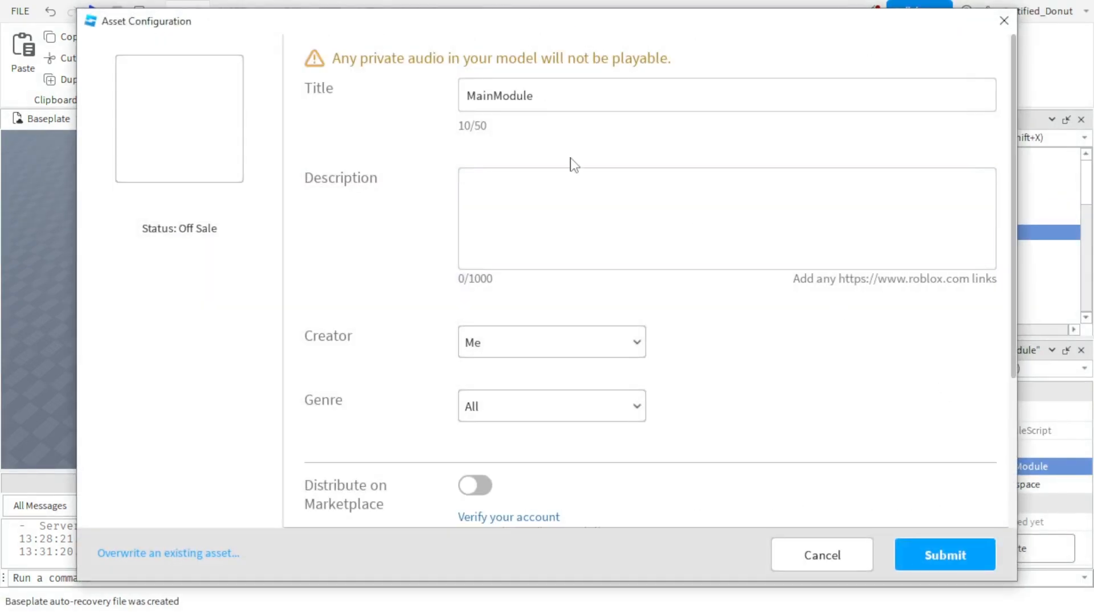
pyautogui.moveTo(572, 103); pyautogui.dragTo(378, 119)
pyautogui.scroll(-1, 587, 193)
pyautogui.scroll(-3, 587, 193)
pyautogui.scroll(2, 547, 278)
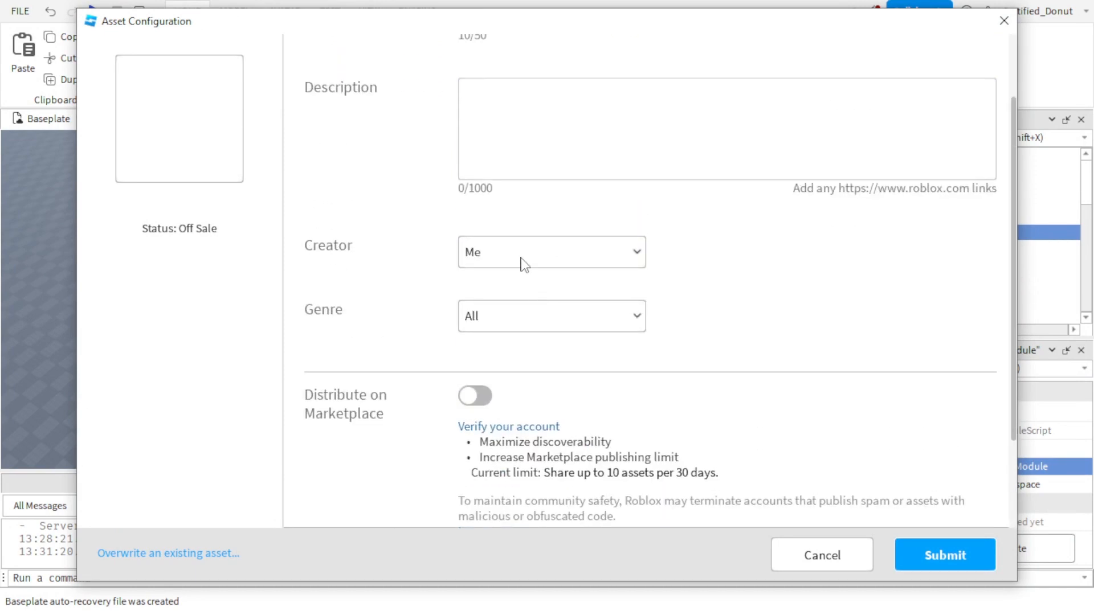
pyautogui.scroll(1, 490, 171)
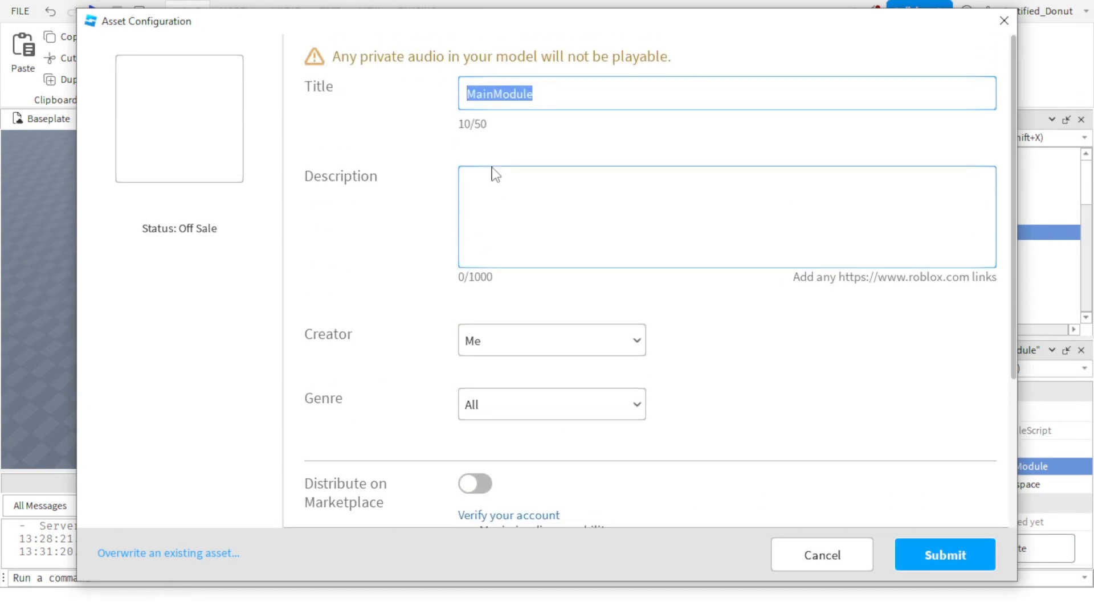
pyautogui.scroll(-4, 491, 171)
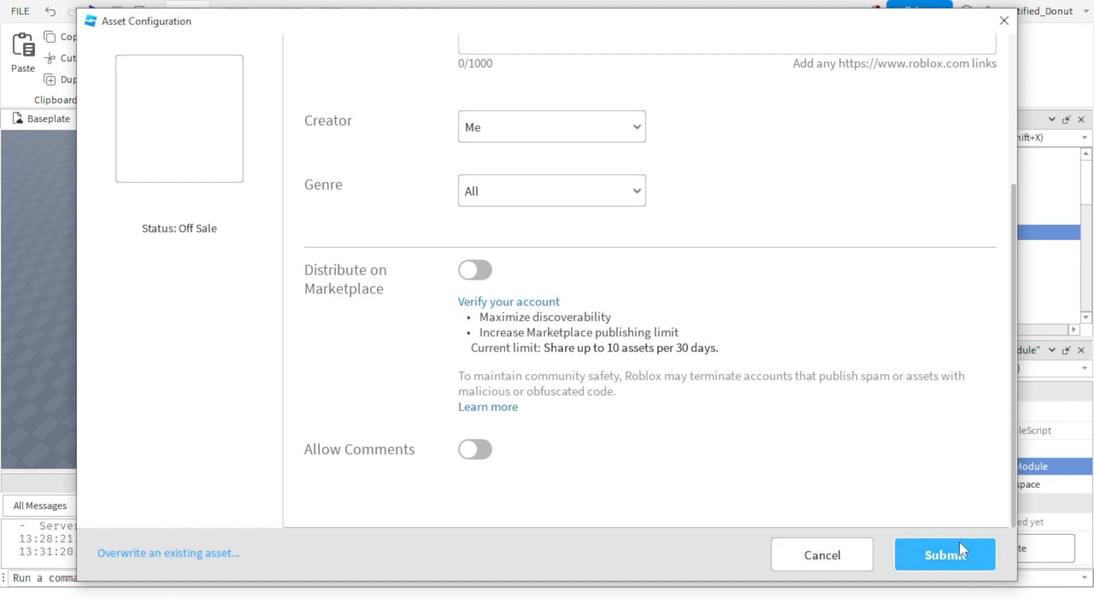
pyautogui.click(947, 552)
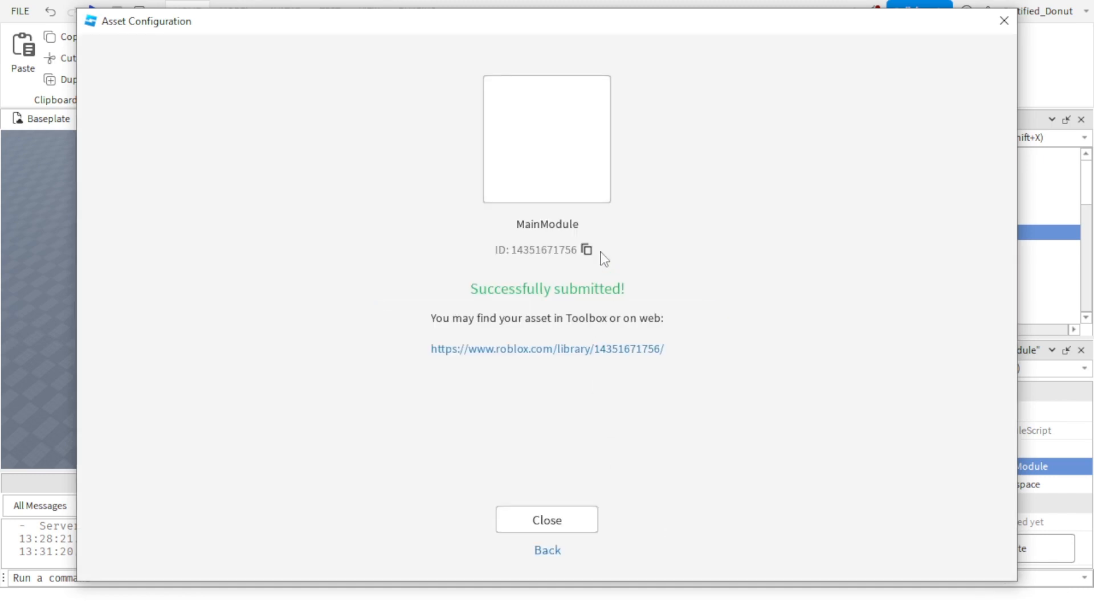
pyautogui.click(588, 249)
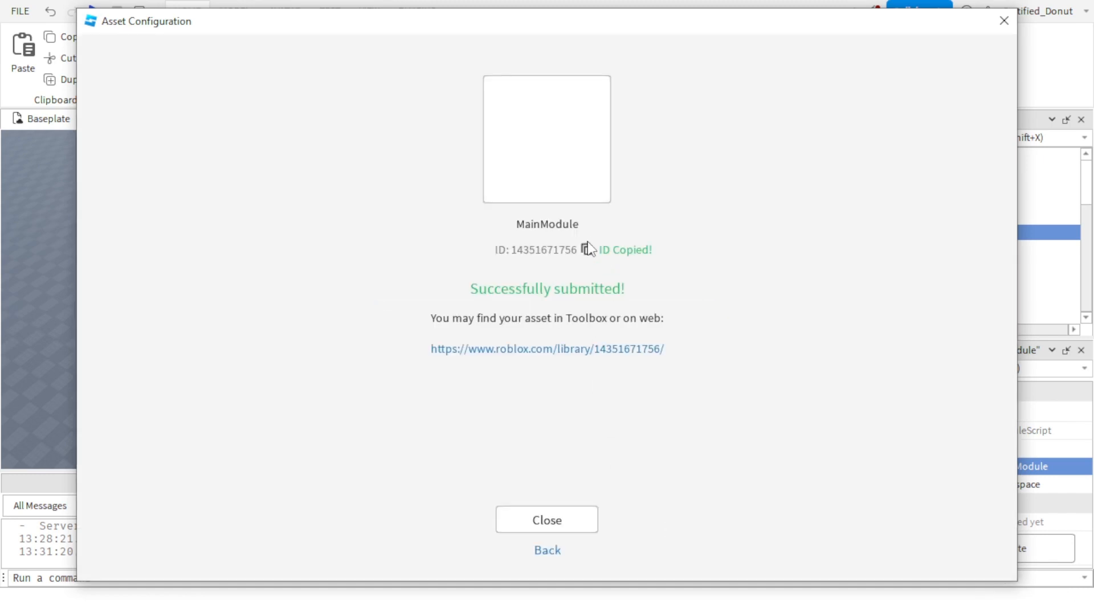
pyautogui.click(581, 520)
# Delete the duplicated MainModule containing the Part from Workspace.
pyautogui.click(963, 220)
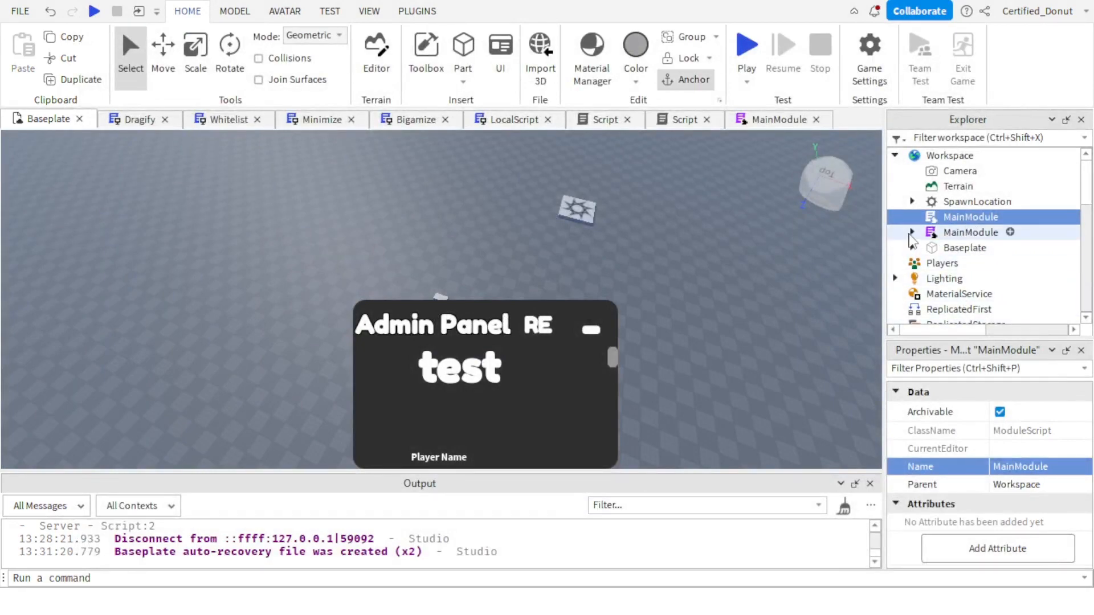
pyautogui.click(913, 232)
pyautogui.click(968, 232)
pyautogui.press('Delete')
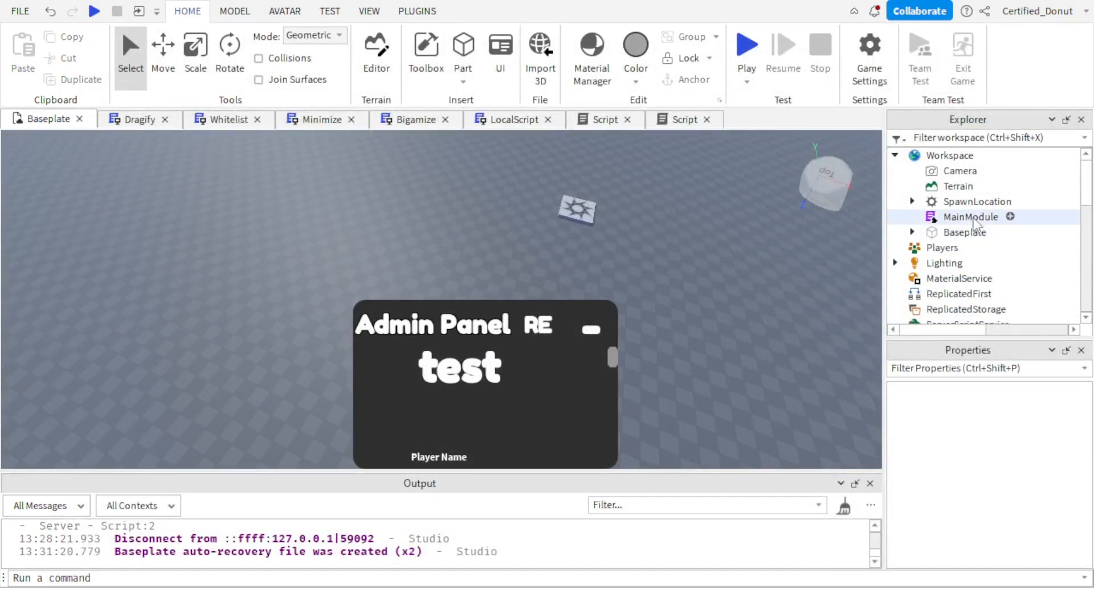
pyautogui.scroll(-5, 955, 246)
pyautogui.doubleClick(1024, 233)
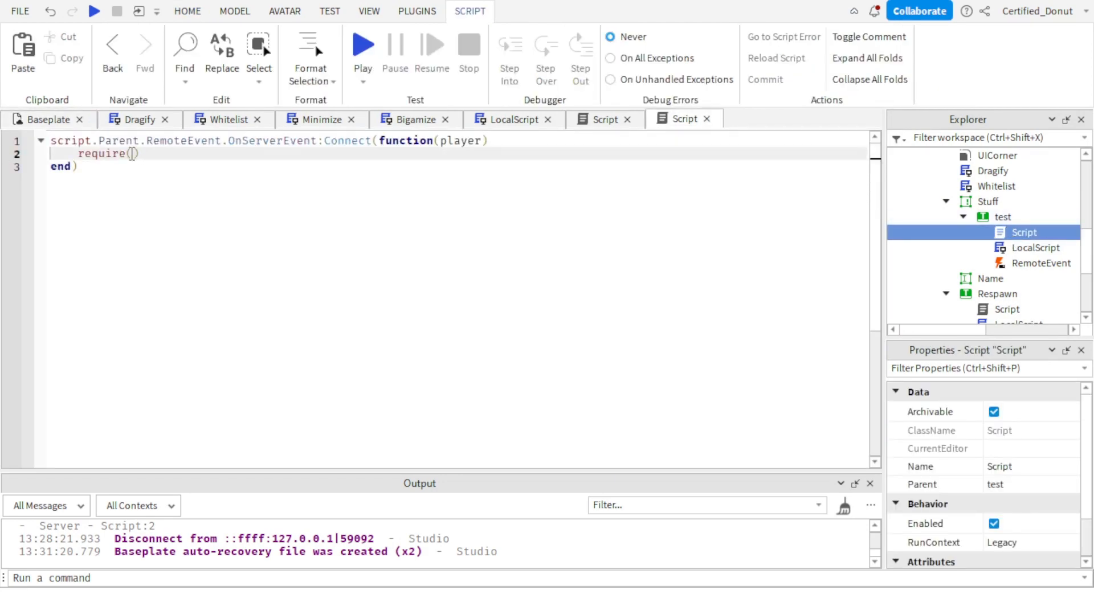
pyautogui.hotkey('ctrl', 'v')
# Add the argument (player.Name) to the Activate call on the require line of the server script.
pyautogui.write(').Active')
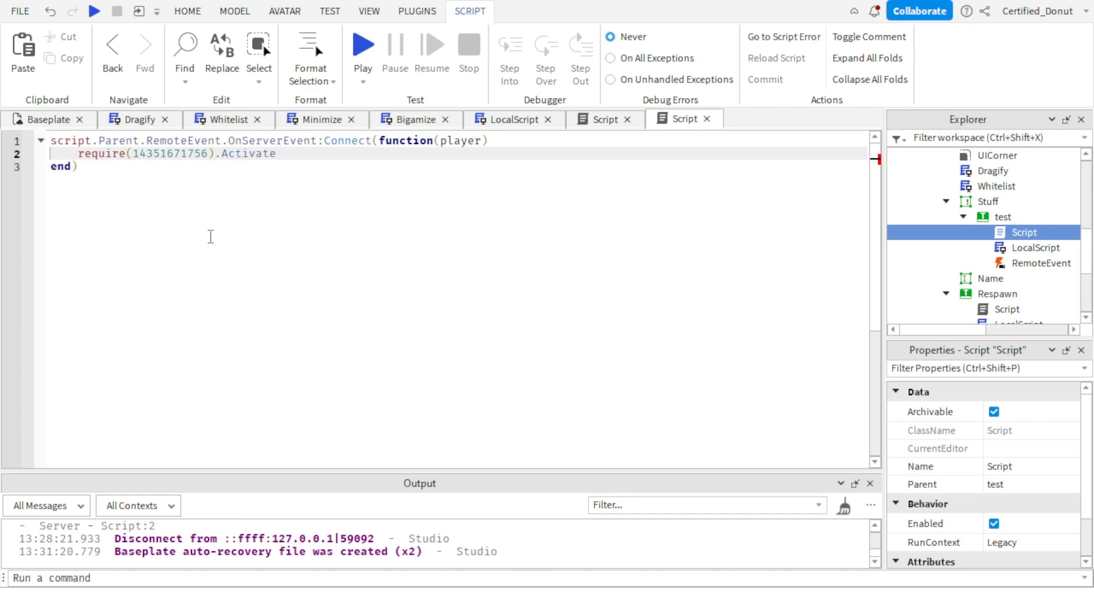
# Add the argument (player.Name) to the Activate call on the require line of the server script.
pyautogui.write('(player.Name')
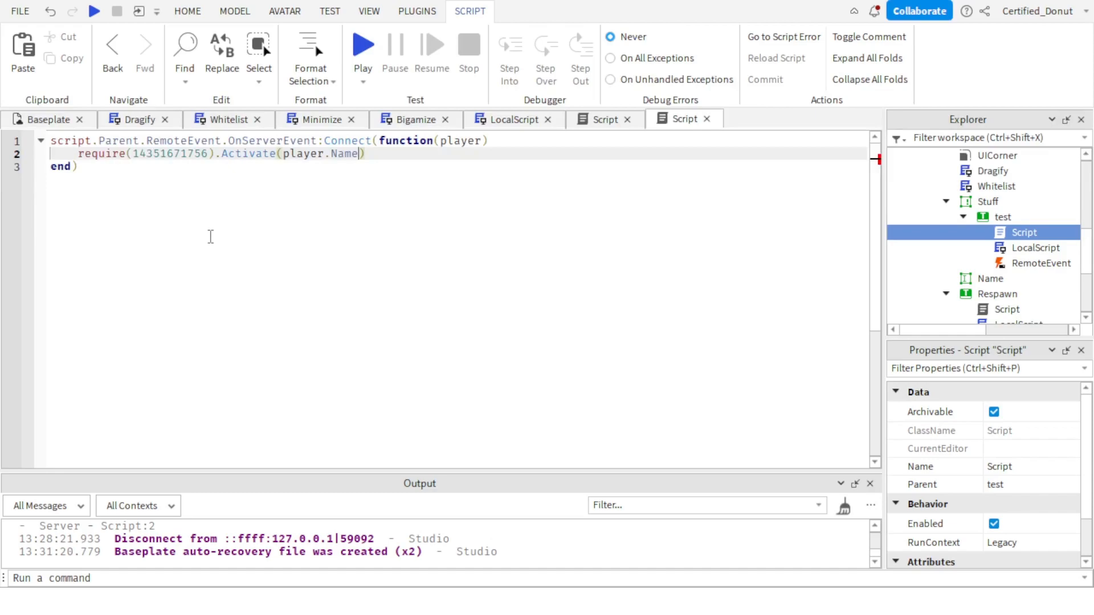
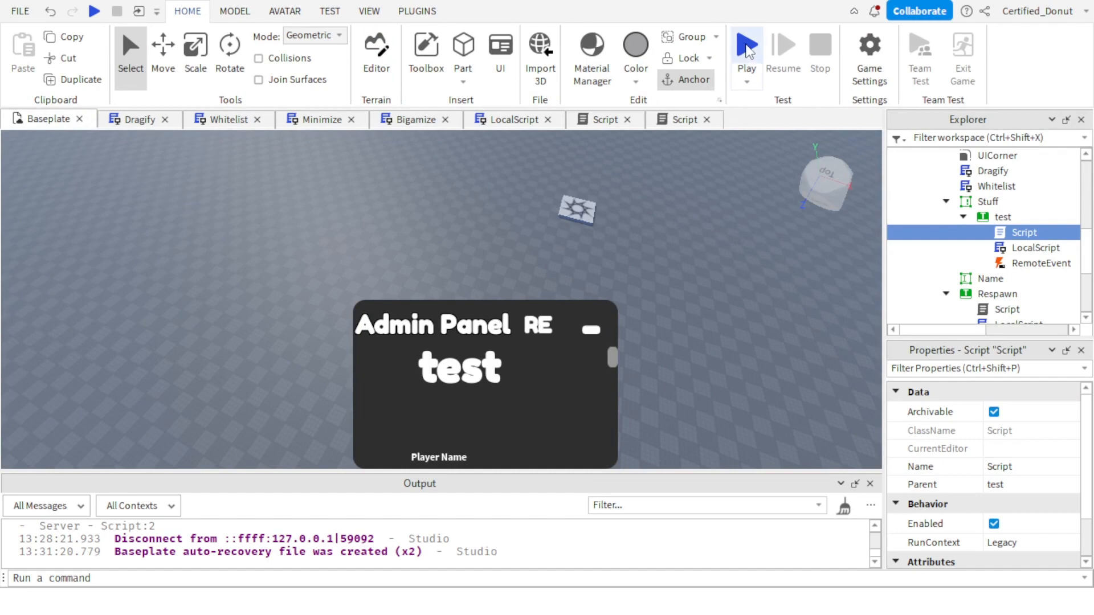
# Make the Stuff scrolling frame of the admin panel invisible by default.
pyautogui.click(963, 217)
pyautogui.click(947, 201)
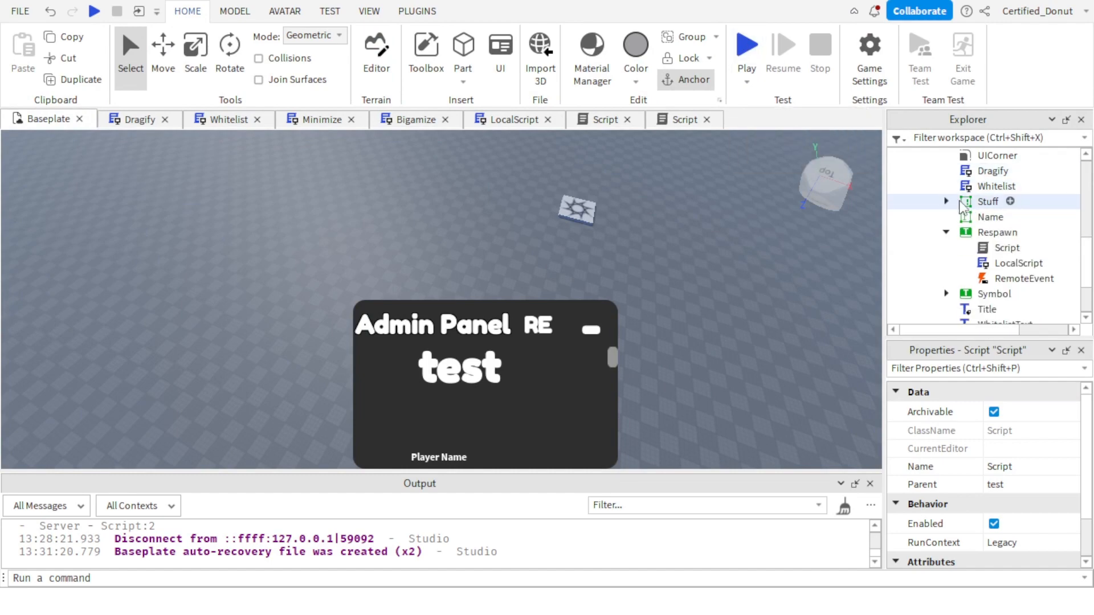
pyautogui.click(963, 203)
pyautogui.scroll(-8, 969, 484)
pyautogui.click(993, 548)
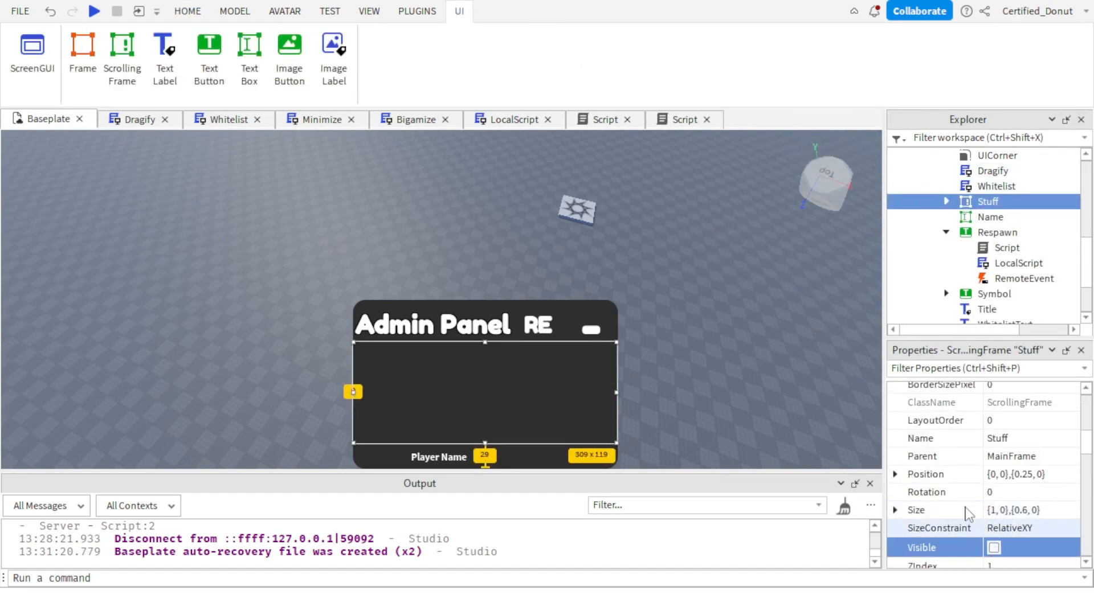
pyautogui.click(775, 290)
# Playtest the game, trigger the admin panel's test button repeatedly while moving the character, and stop the playtest.
pyautogui.click(750, 45)
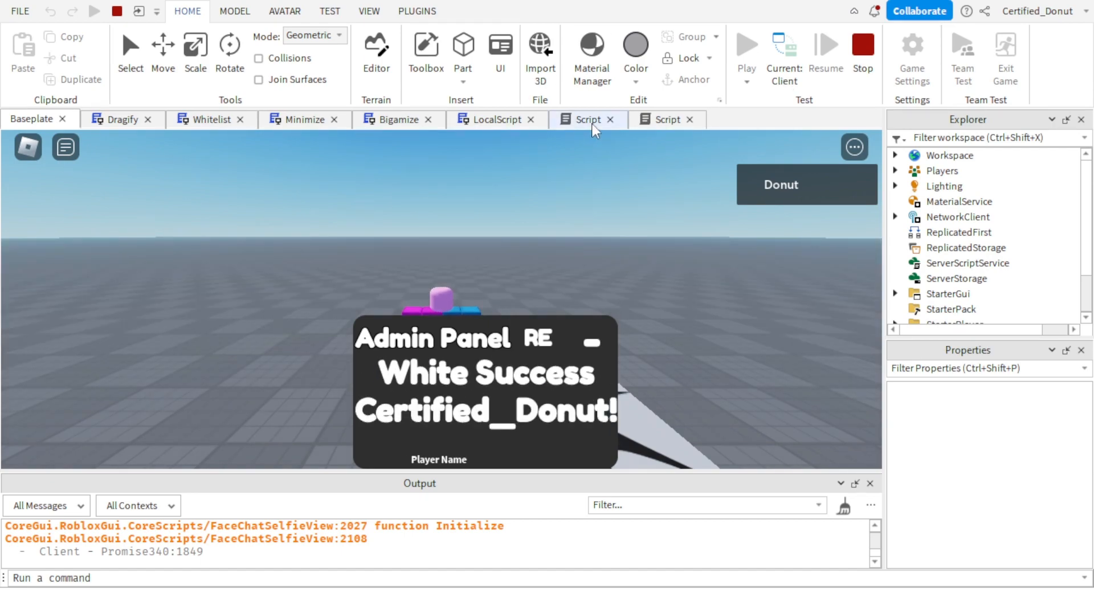
pyautogui.moveTo(755, 273); pyautogui.dragTo(756, 272, button='right')
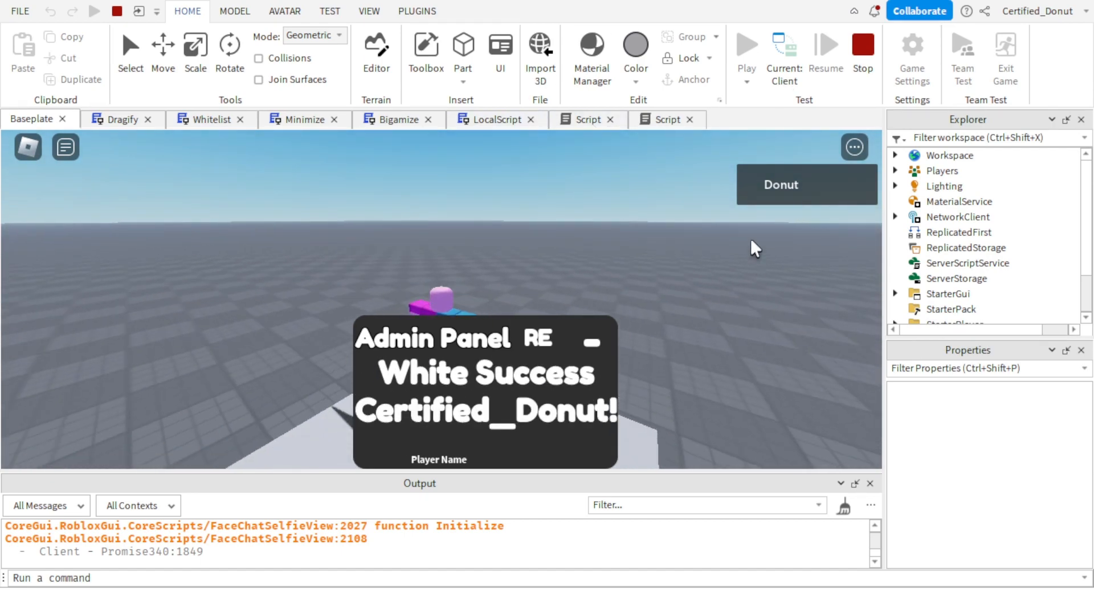
pyautogui.click(453, 380)
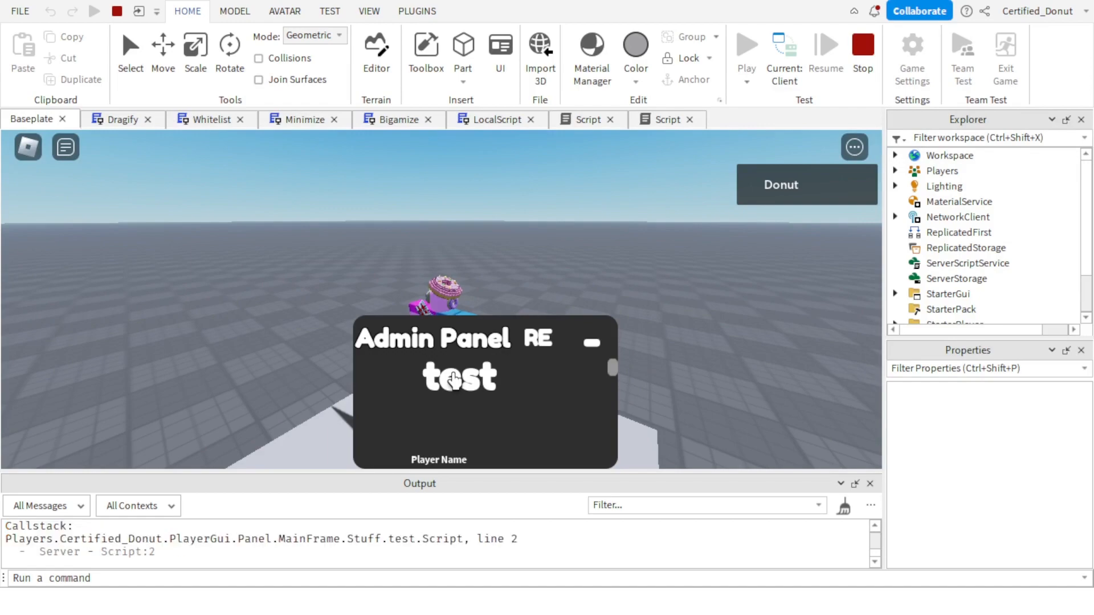
pyautogui.moveTo(591, 220); pyautogui.dragTo(594, 220, button='right')
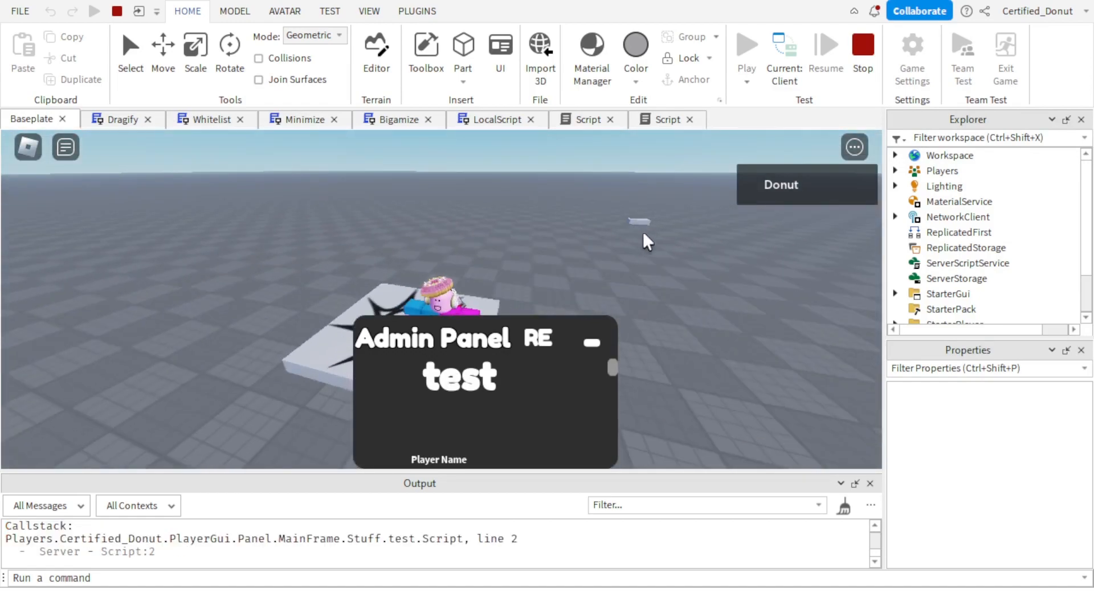
pyautogui.press('d')
pyautogui.press('w')
pyautogui.click(448, 374)
pyautogui.click(447, 374)
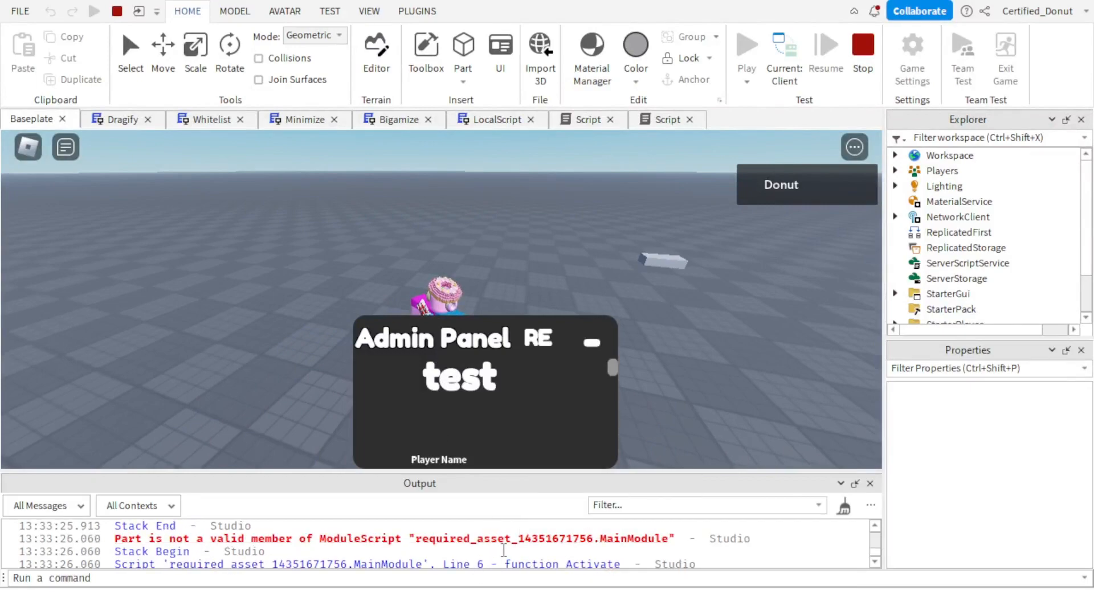
pyautogui.click(880, 89)
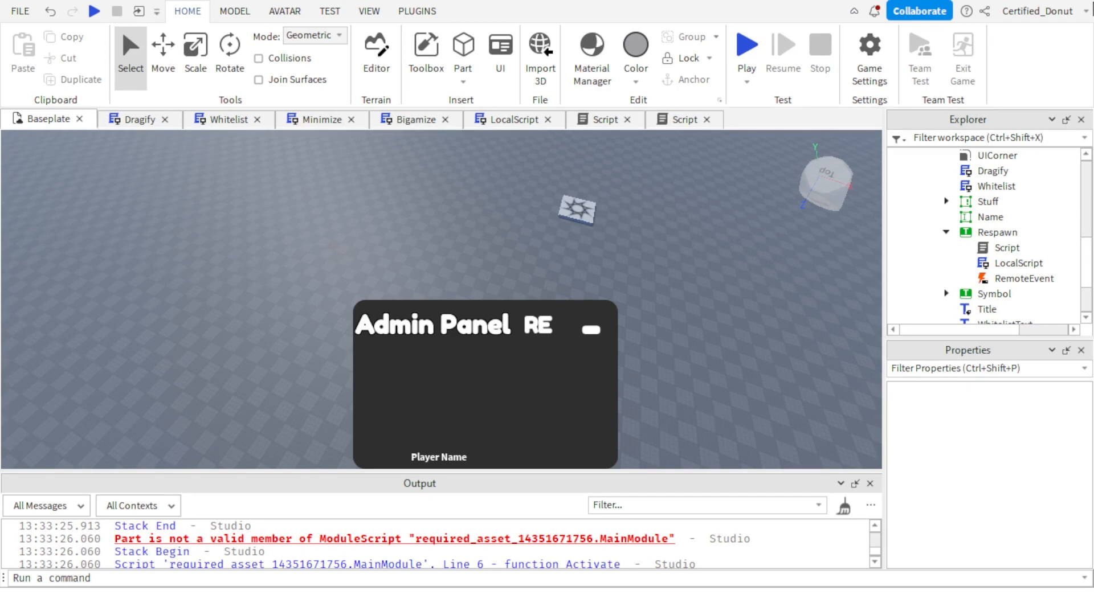
# Move the Panel ScreenGui from StarterGui into the MainModule in Workspace.
pyautogui.click(1003, 248)
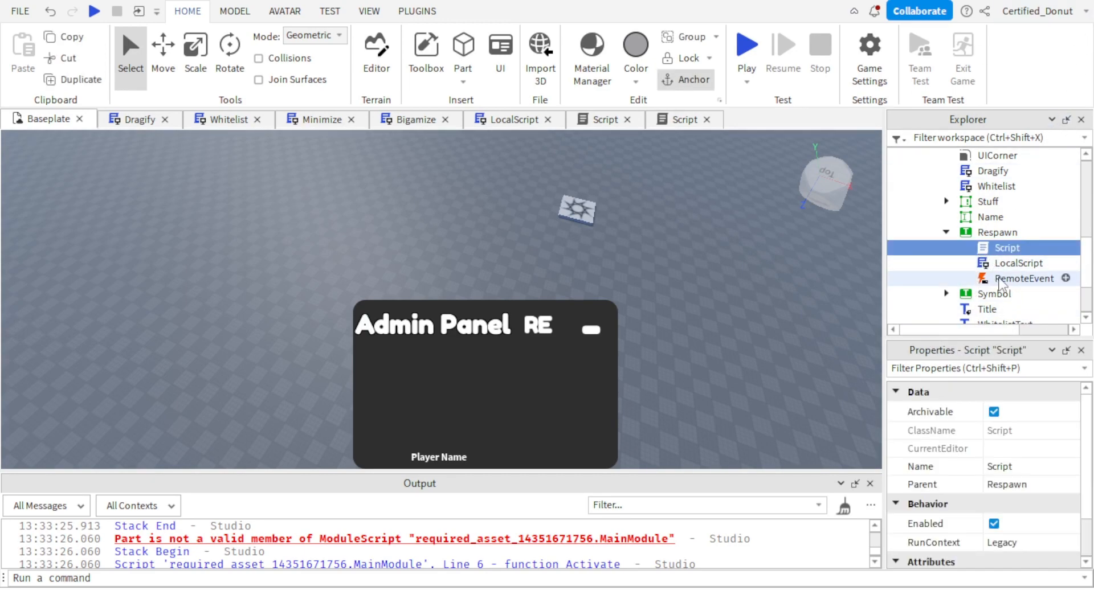
pyautogui.click(946, 232)
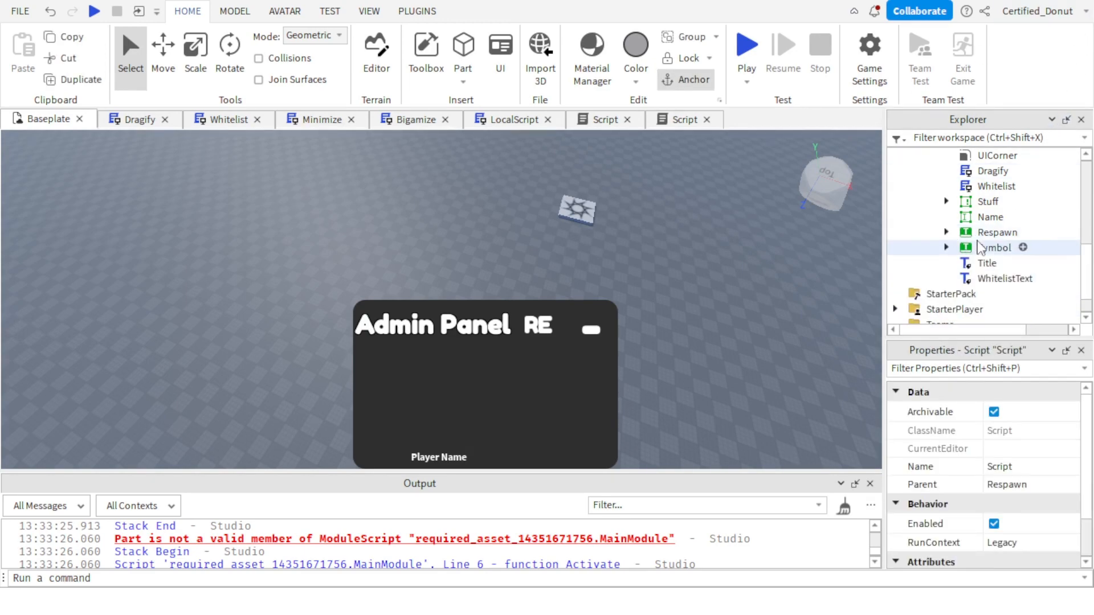
pyautogui.scroll(3, 934, 237)
pyautogui.click(930, 228)
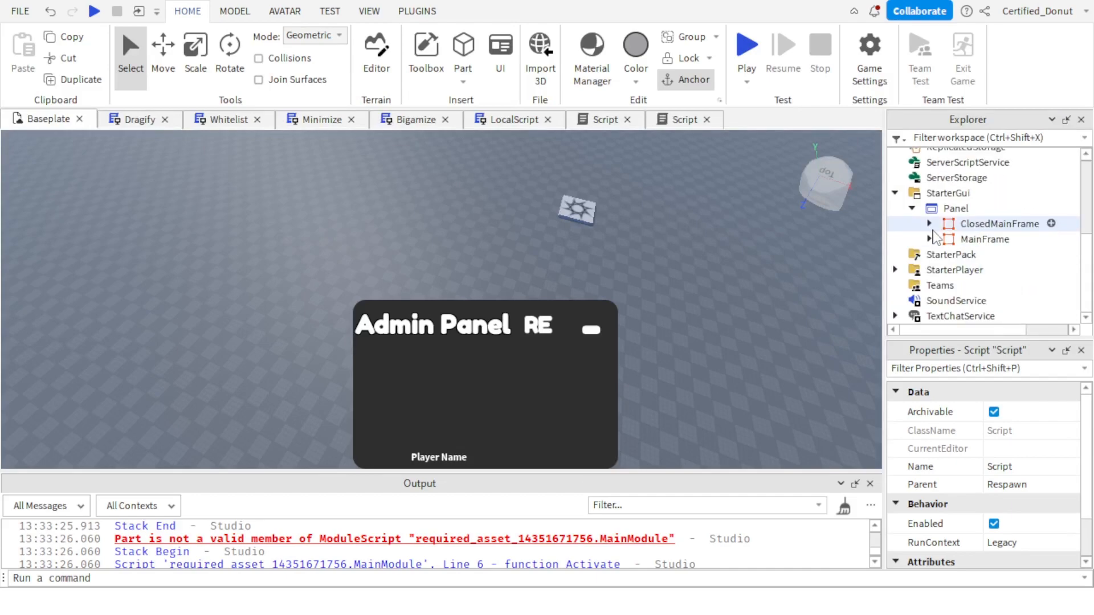
pyautogui.click(910, 210)
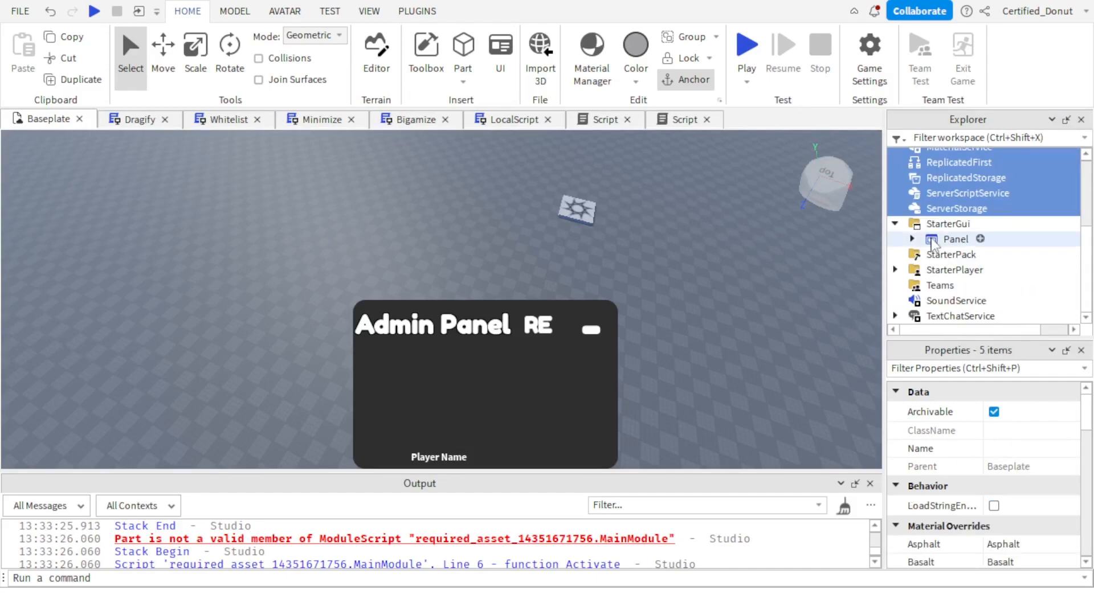
pyautogui.moveTo(933, 241); pyautogui.dragTo(975, 218)
pyautogui.scroll(3, 989, 256)
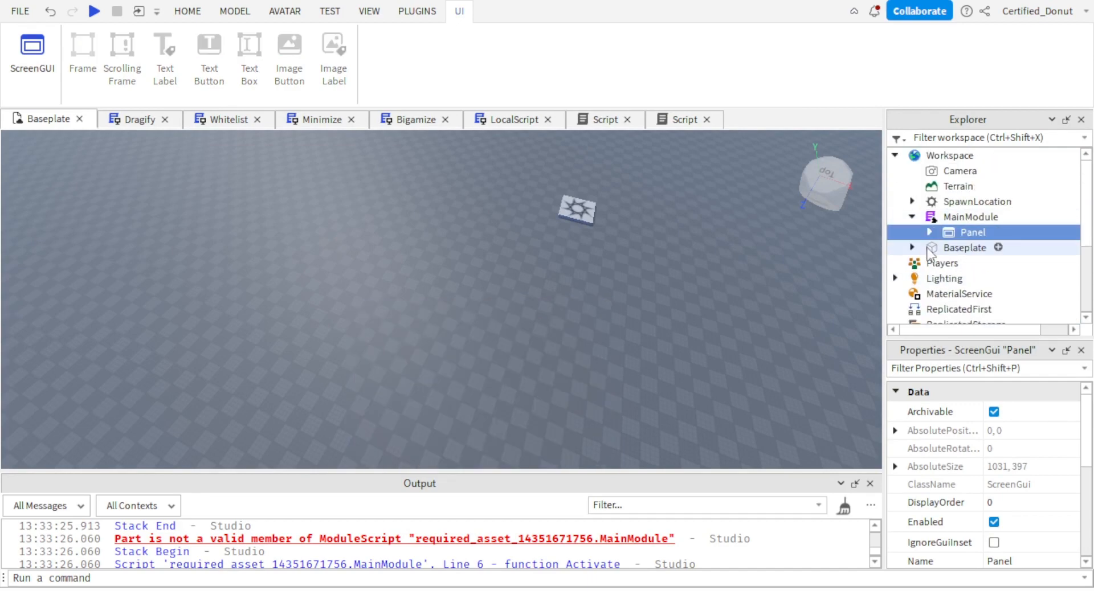
pyautogui.click(913, 217)
# Publish MainModule to Roblox as a new asset with the default settings and copy its asset ID.
pyautogui.rightClick(931, 218)
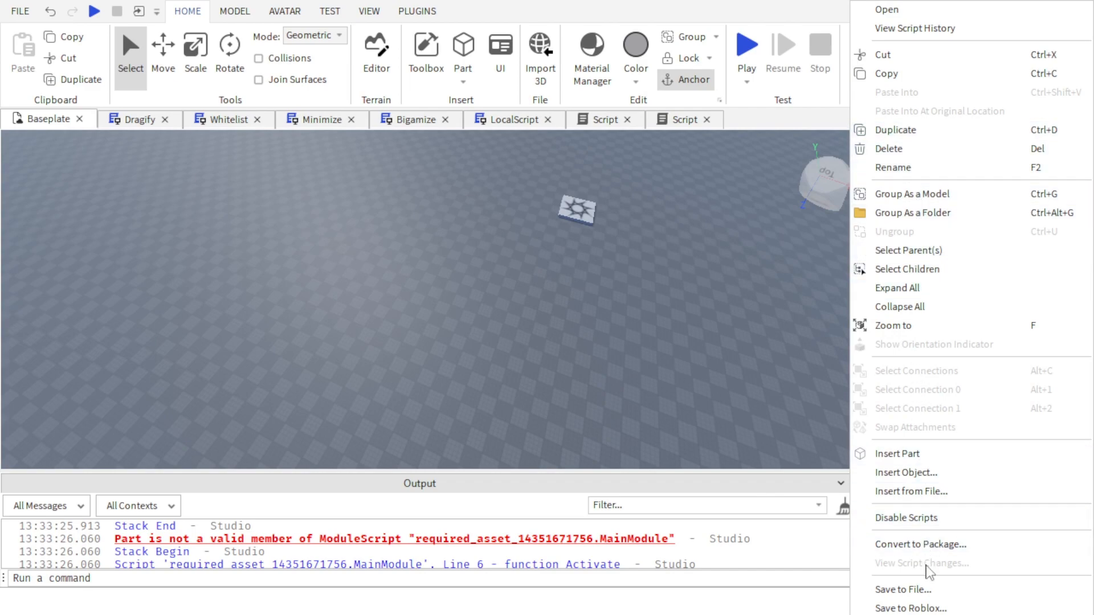
pyautogui.click(929, 608)
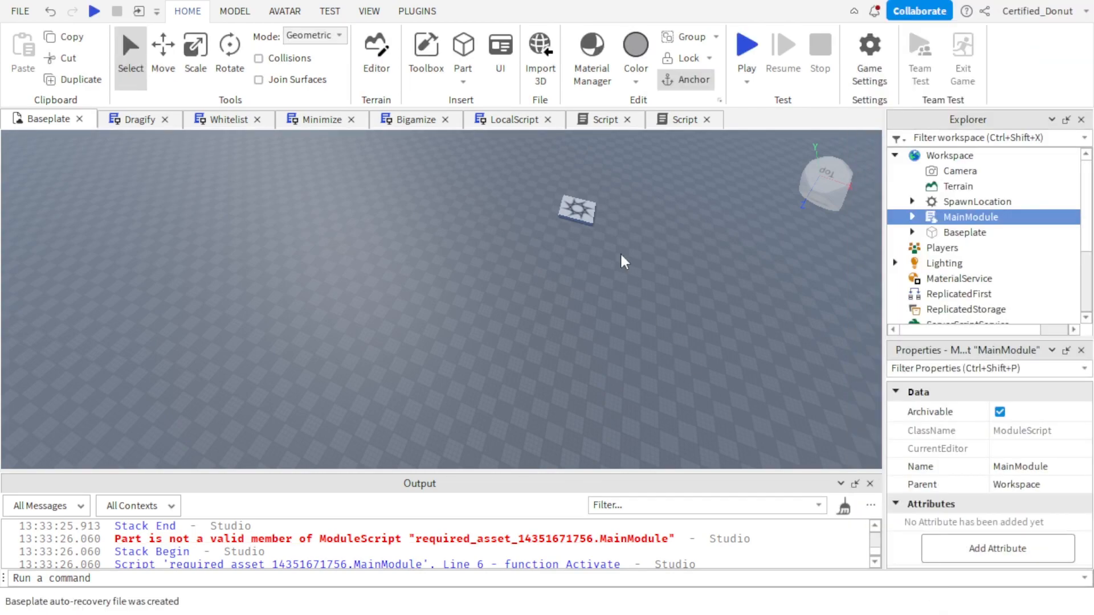
pyautogui.scroll(-4, 669, 500)
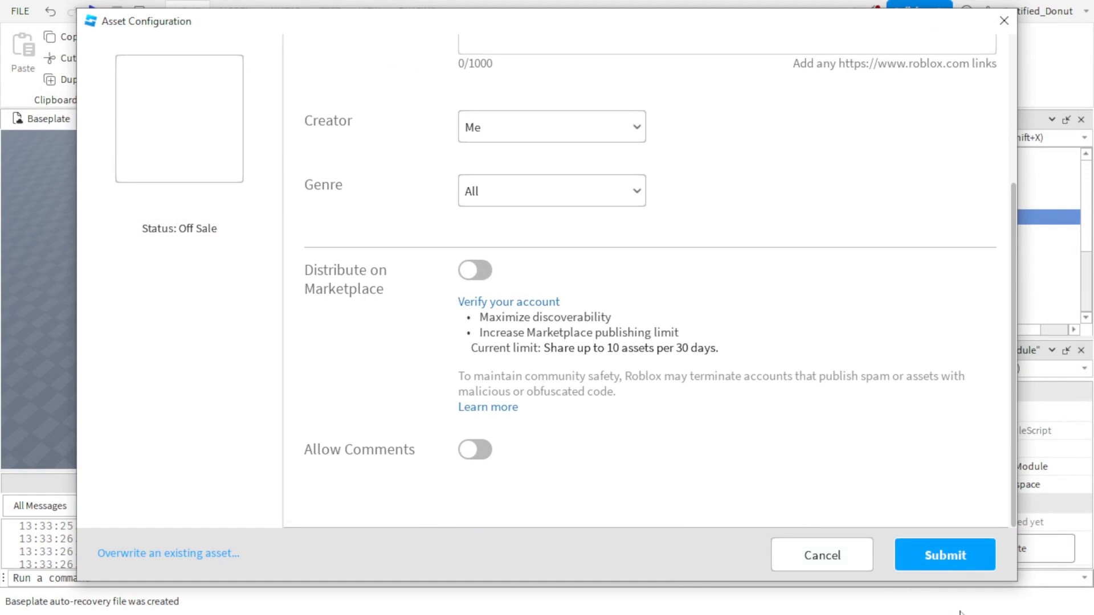
pyautogui.click(939, 557)
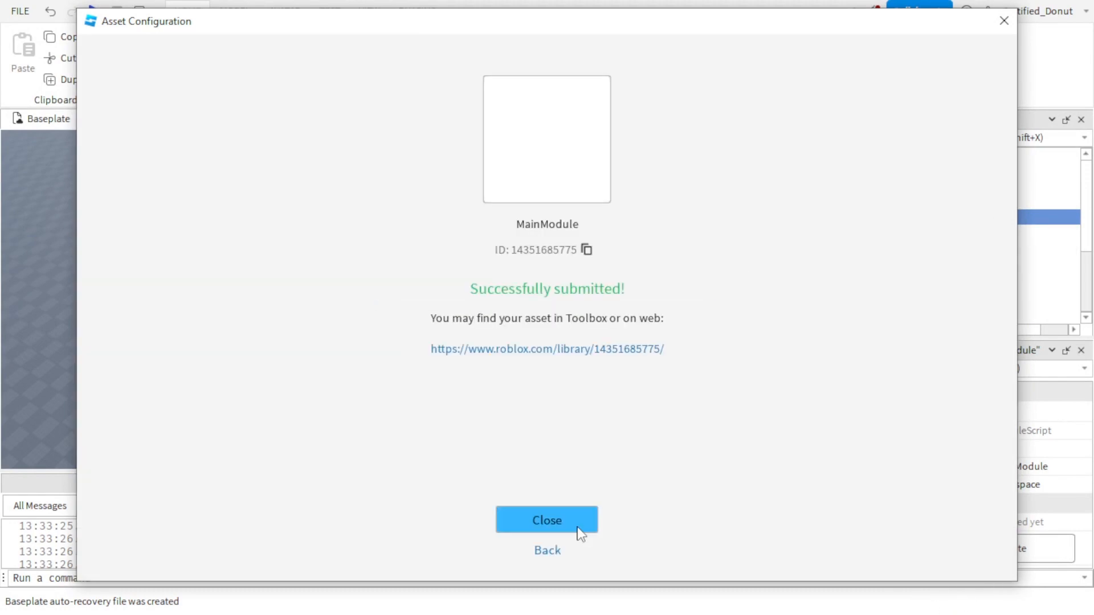
pyautogui.click(586, 250)
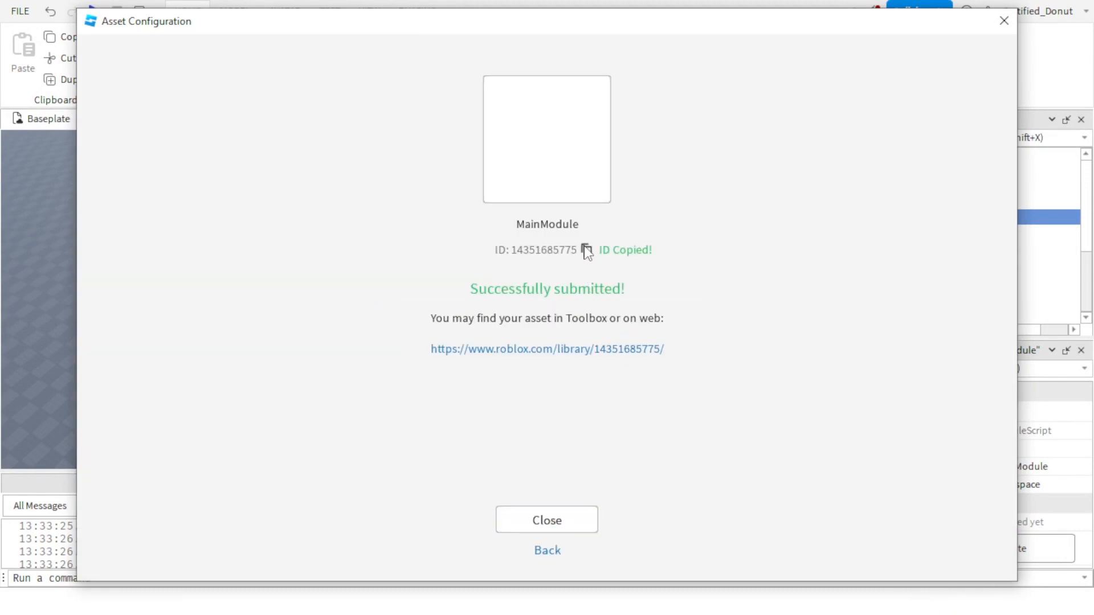
pyautogui.click(538, 525)
# Delete MainModule from Workspace.
pyautogui.click(224, 581)
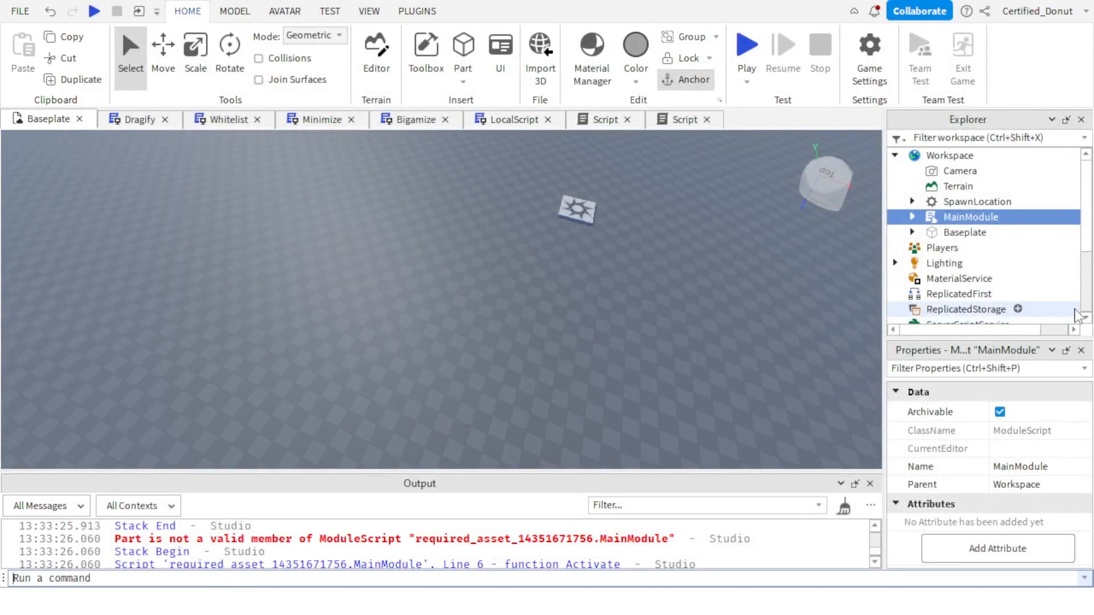
pyautogui.click(942, 248)
pyautogui.click(969, 217)
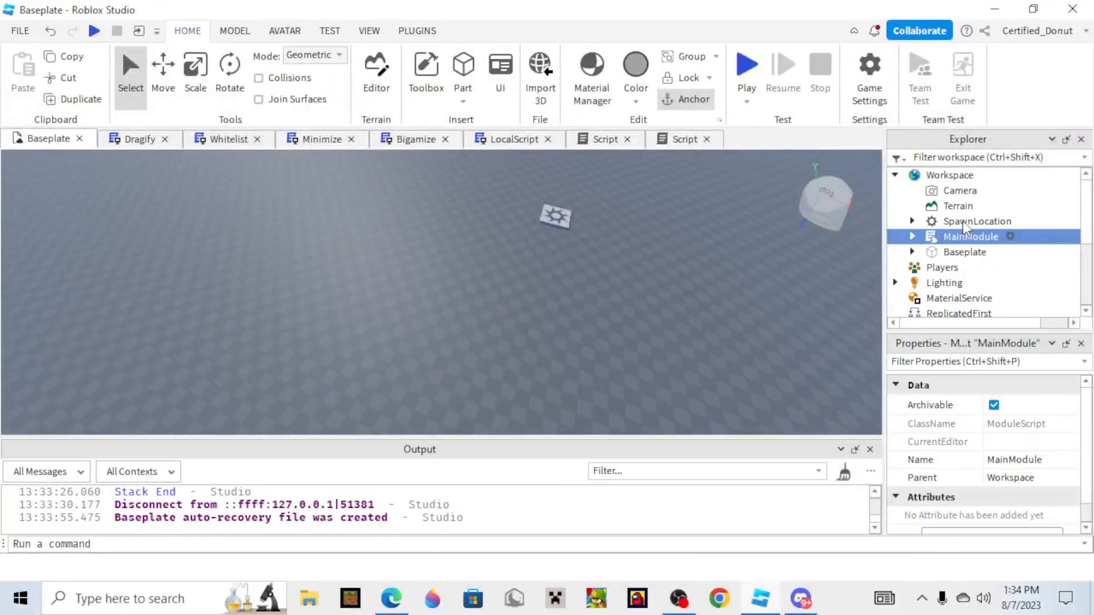
pyautogui.press('Delete')
pyautogui.click(747, 64)
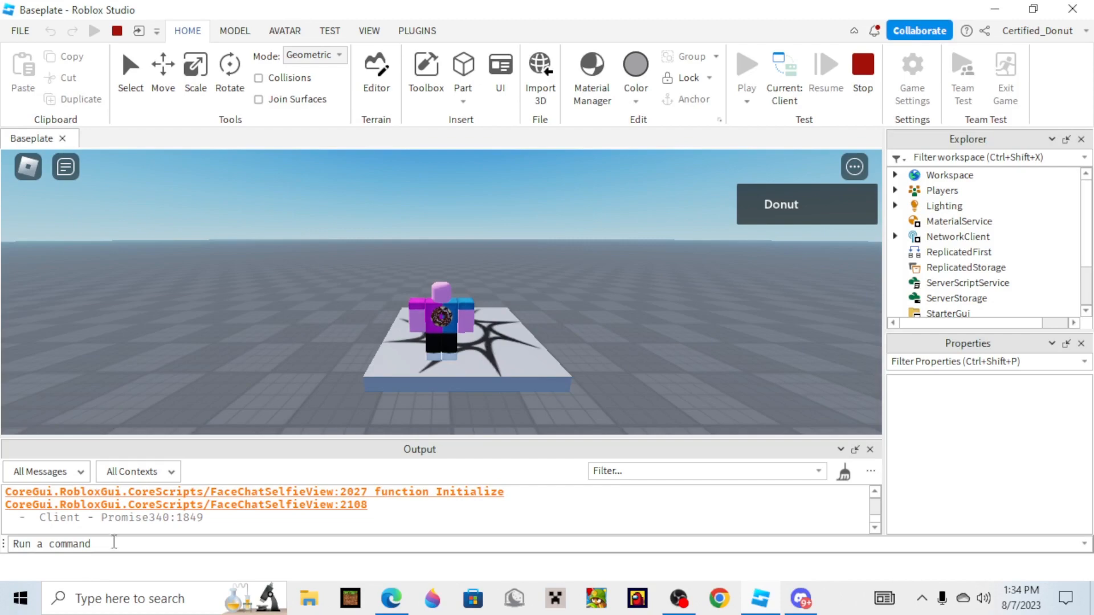
pyautogui.click(108, 551)
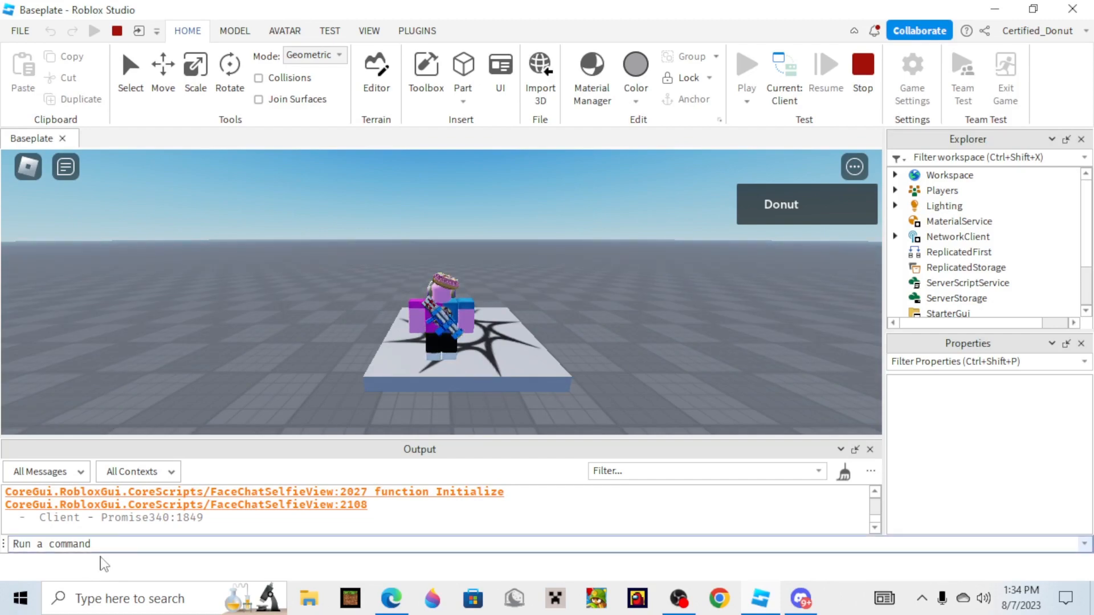
pyautogui.write('require(')
pyautogui.hotkey('ctrl', 'v')
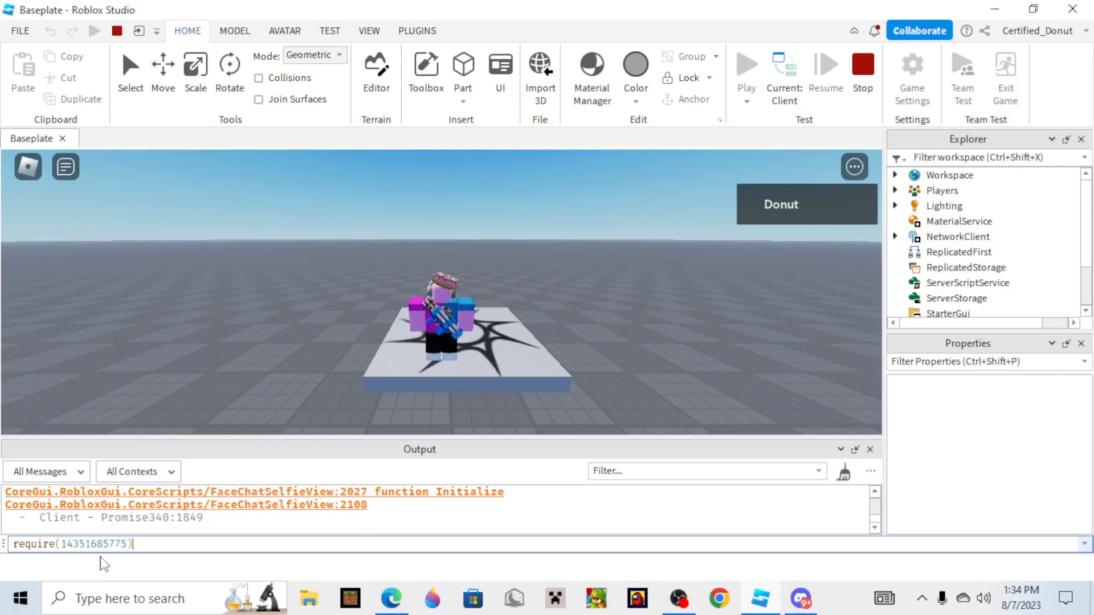
# Complete the command with .Activate and the player's username as a quoted argument, and run it.
pyautogui.write(').A')
pyautogui.press('BackSpace')
pyautogui.write('at')
pyautogui.press('BackSpace')
pyautogui.press('BackSpace')
pyautogui.press('BackSpace')
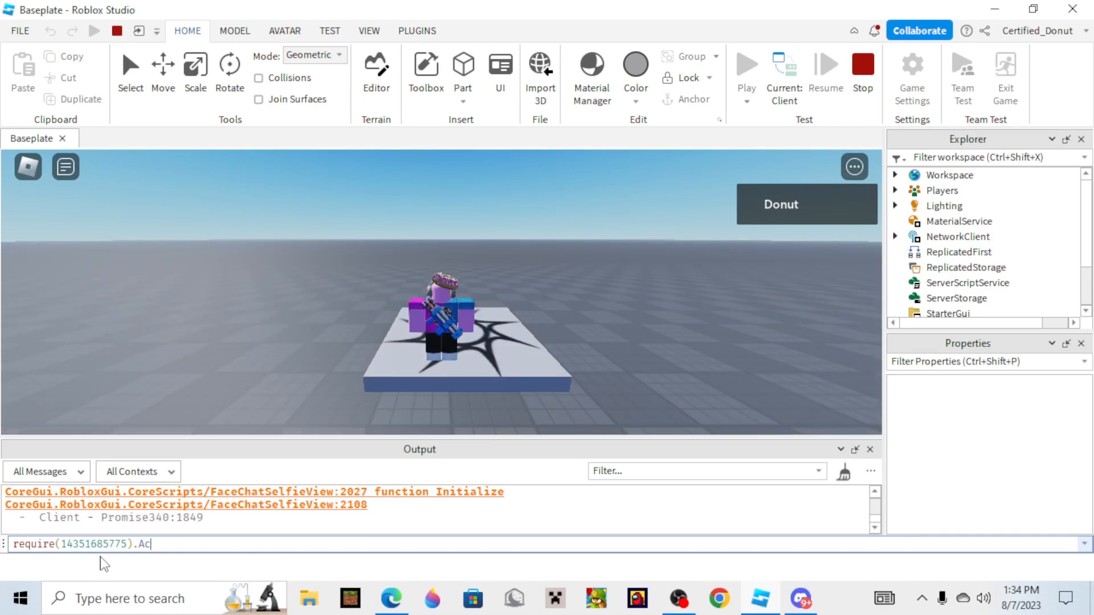
pyautogui.write('()')
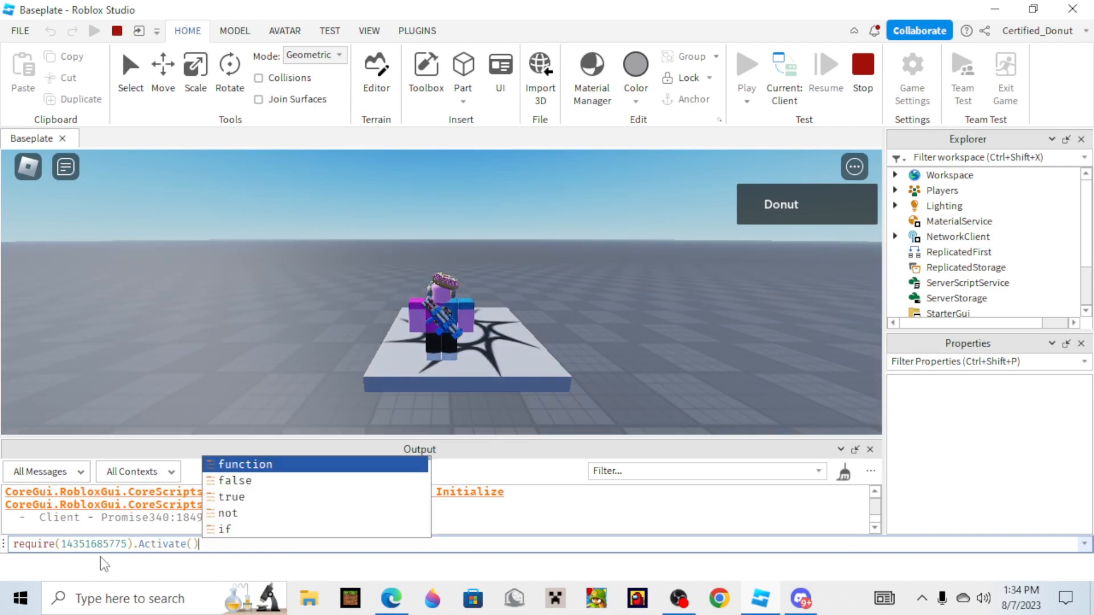
pyautogui.press('Left')
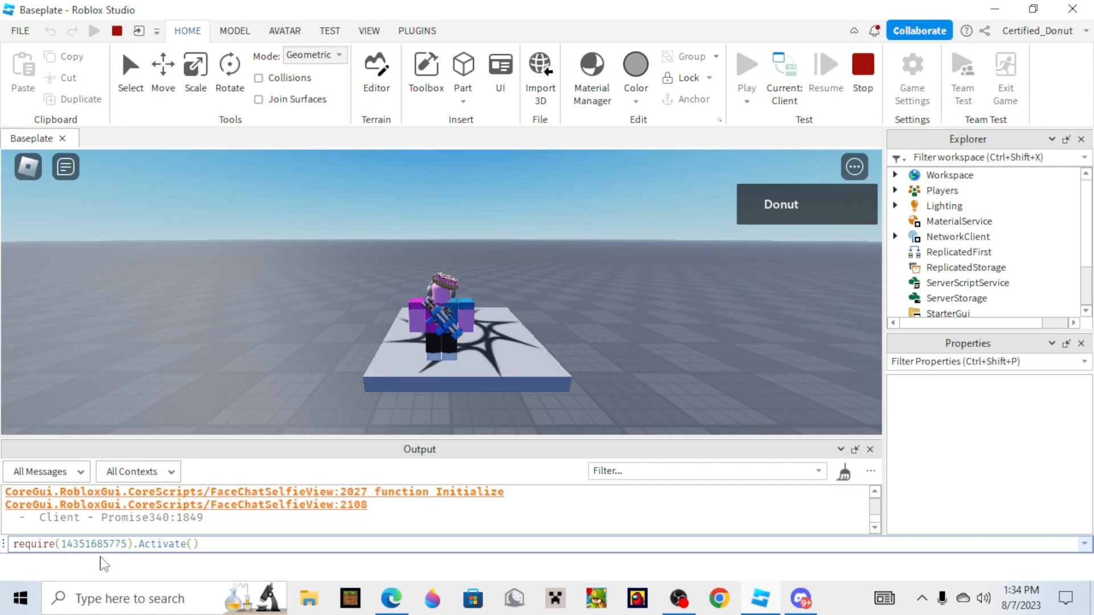
pyautogui.write('"Certified_Donut')
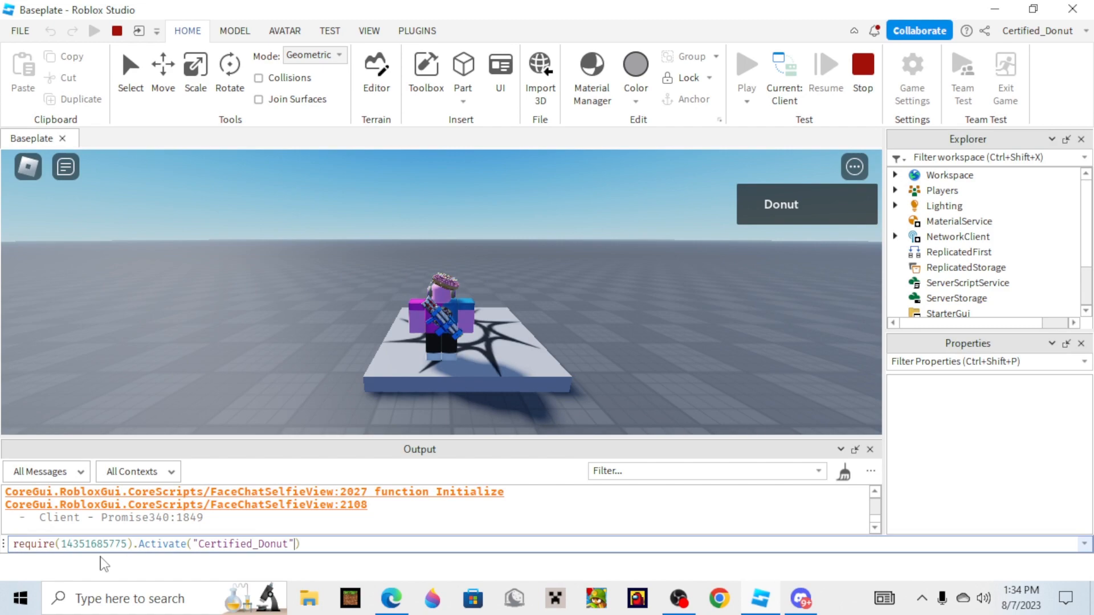
pyautogui.press('Return')
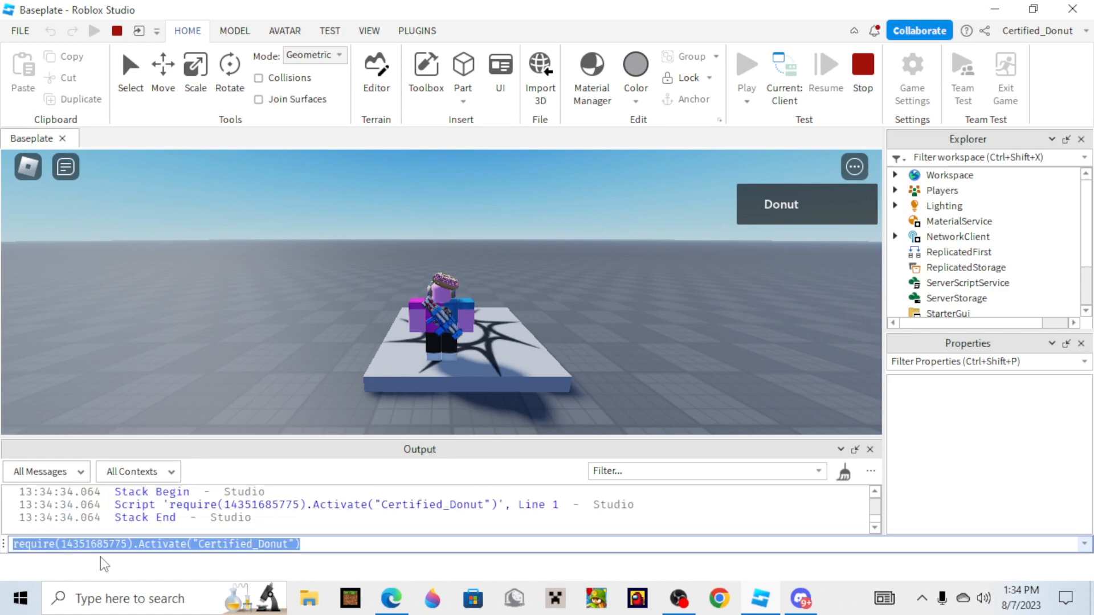
# Check the command's output, rerun the same Activate command from the server side of the playtest, and return to the client view.
pyautogui.click(418, 474)
pyautogui.scroll(1, 408, 506)
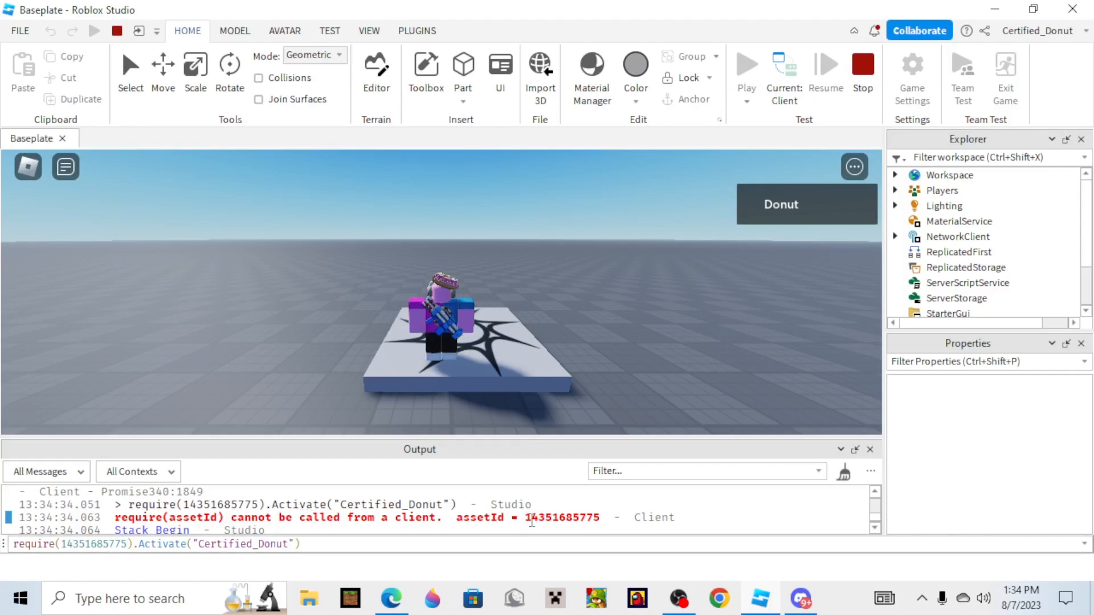
pyautogui.moveTo(577, 314); pyautogui.dragTo(577, 314, button='right')
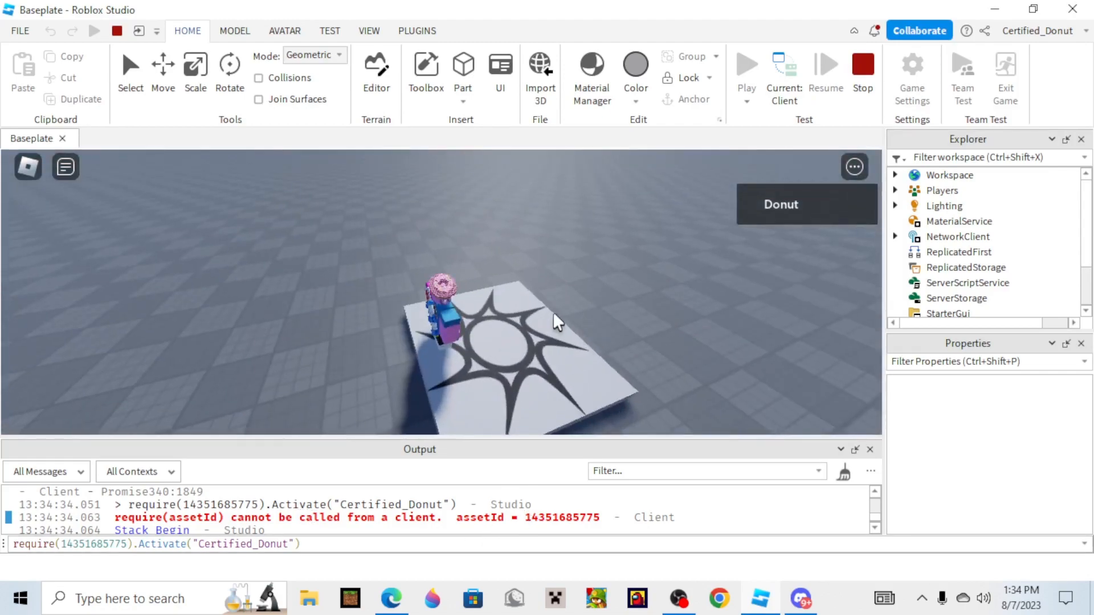
pyautogui.scroll(1, 553, 314)
pyautogui.scroll(-5, 460, 316)
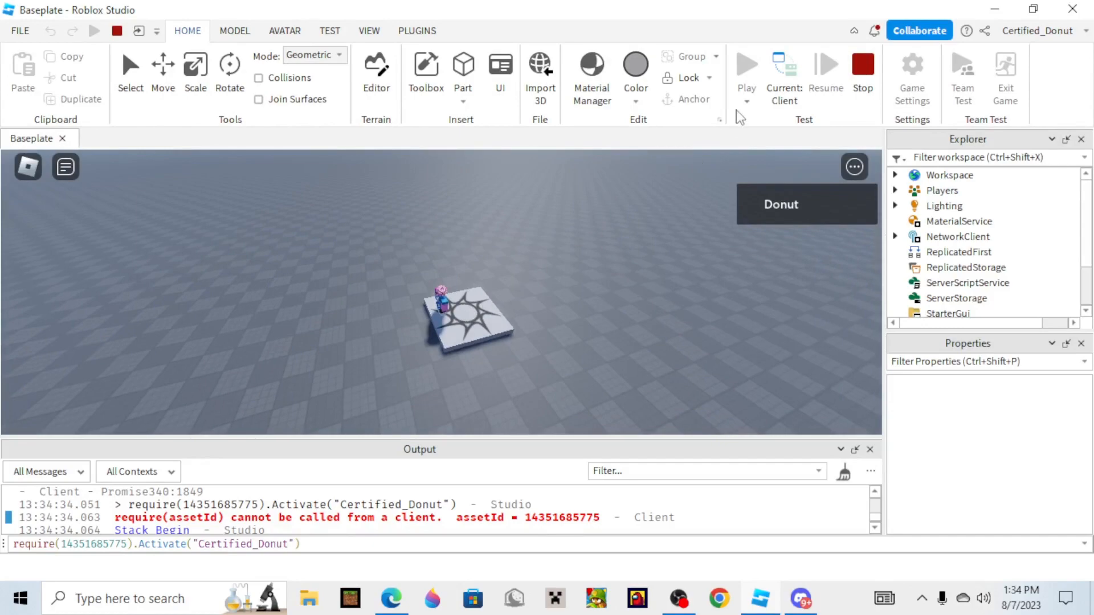
pyautogui.click(784, 80)
pyautogui.click(293, 546)
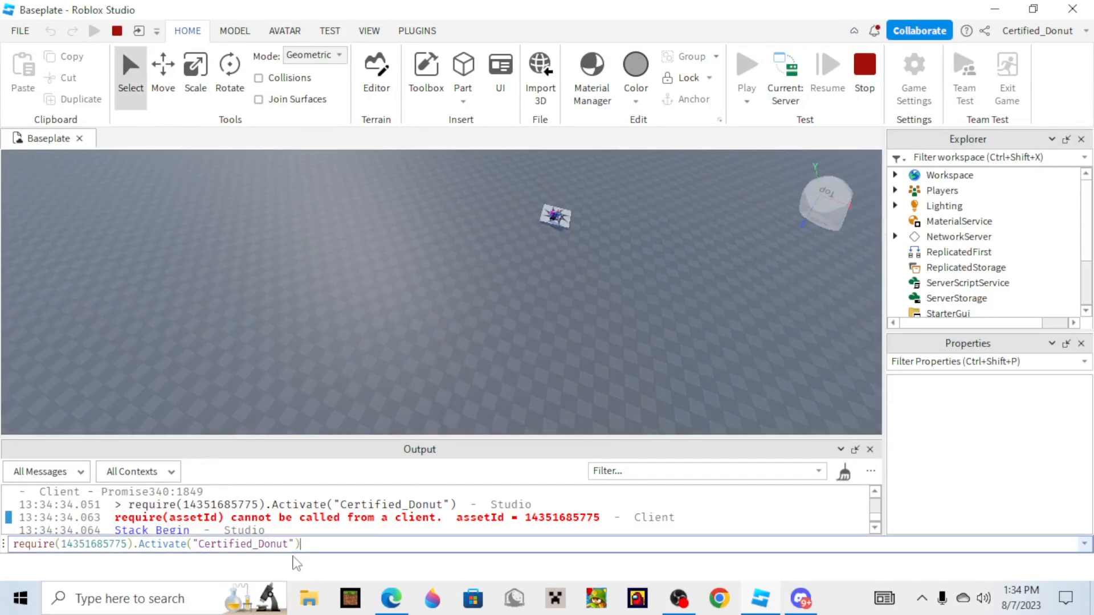
pyautogui.hotkey('ctrl', 'a')
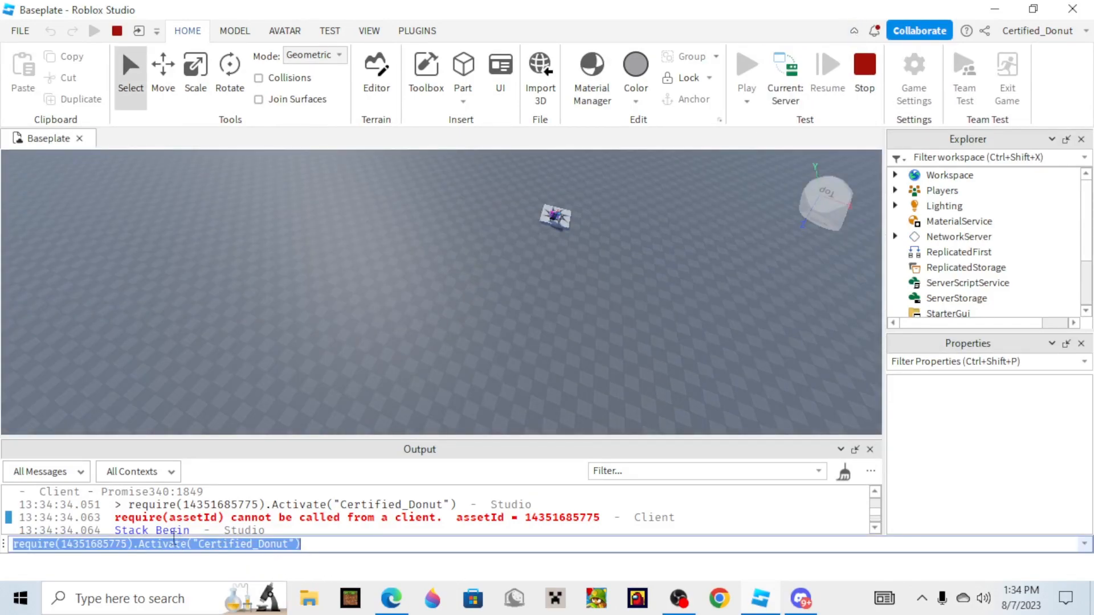
pyautogui.press('Return')
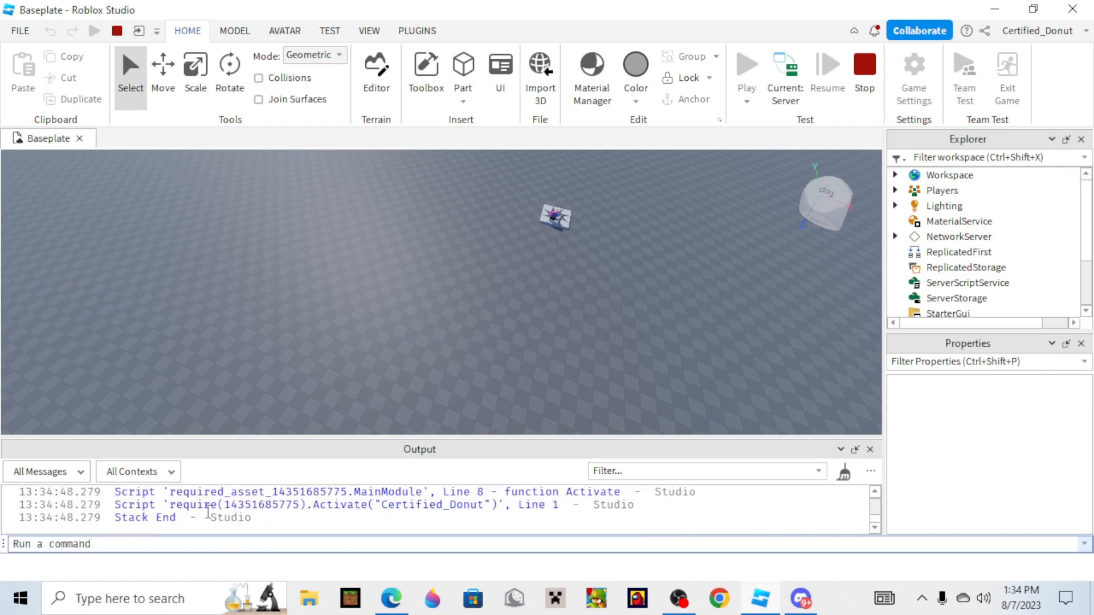
pyautogui.click(785, 80)
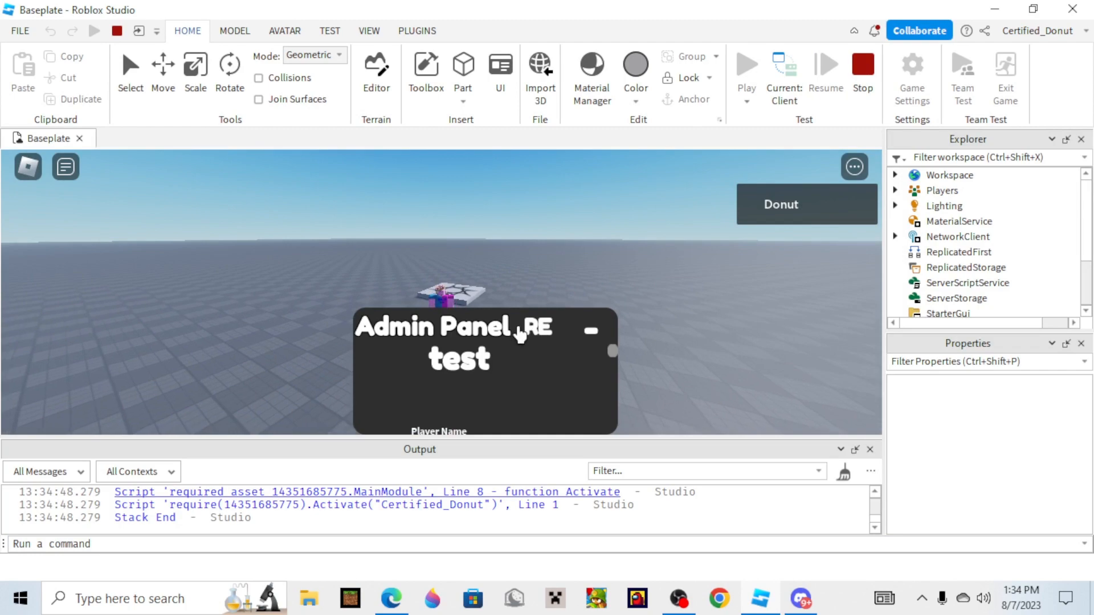
# Check the Output messages for the module call and rerun the Activate command in the client view.
pyautogui.scroll(1, 718, 510)
pyautogui.press('Up')
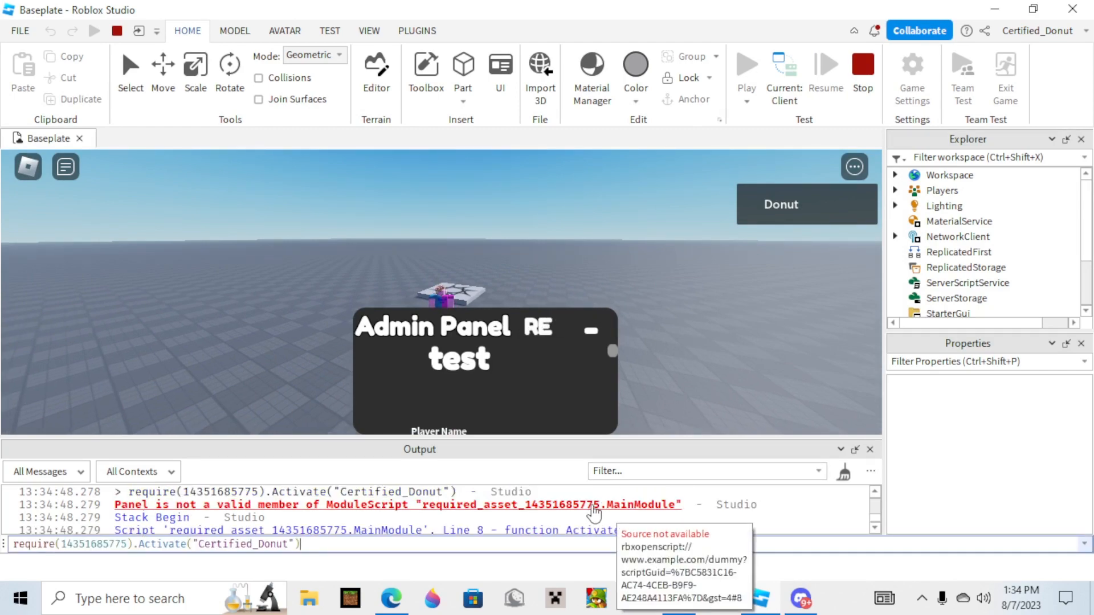
pyautogui.scroll(4, 277, 270)
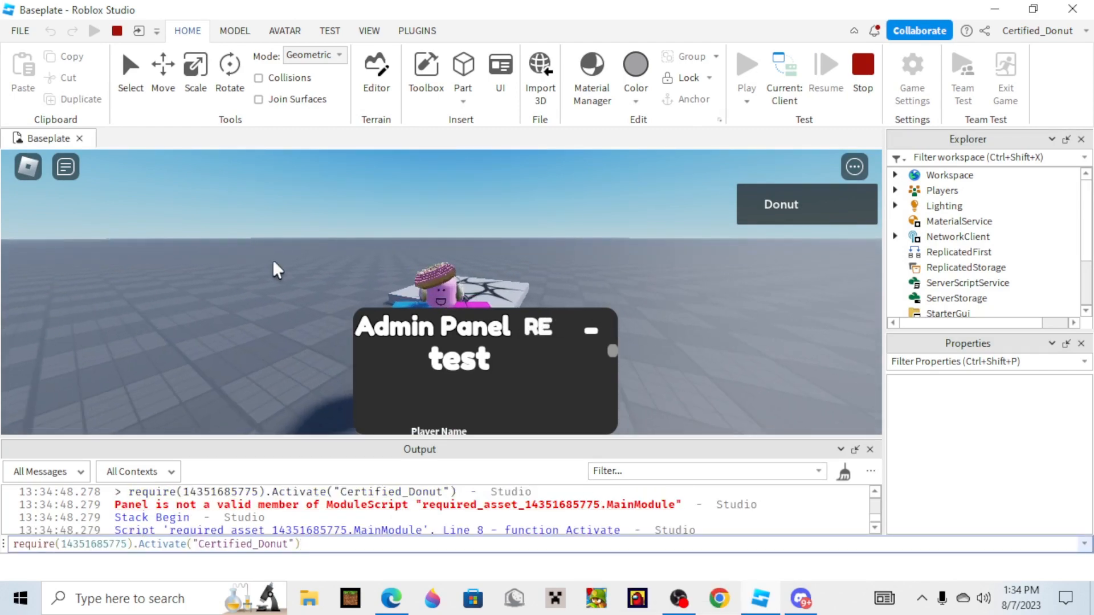
pyautogui.press('Return')
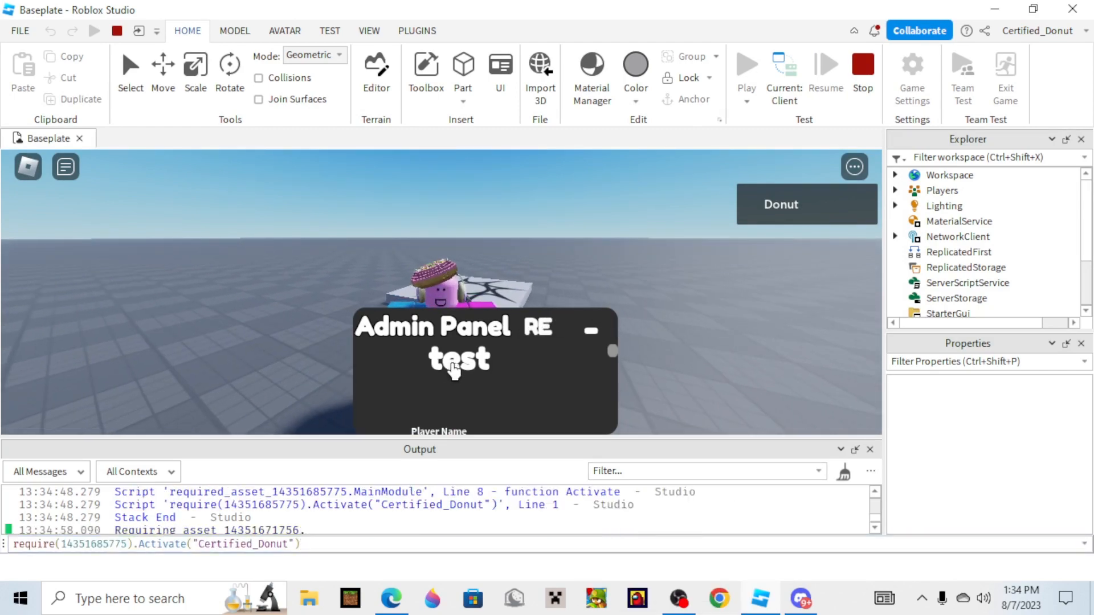
# Close the Output window, test collapsing and expanding the admin panel, and move the panel above the avatar.
pyautogui.click(596, 330)
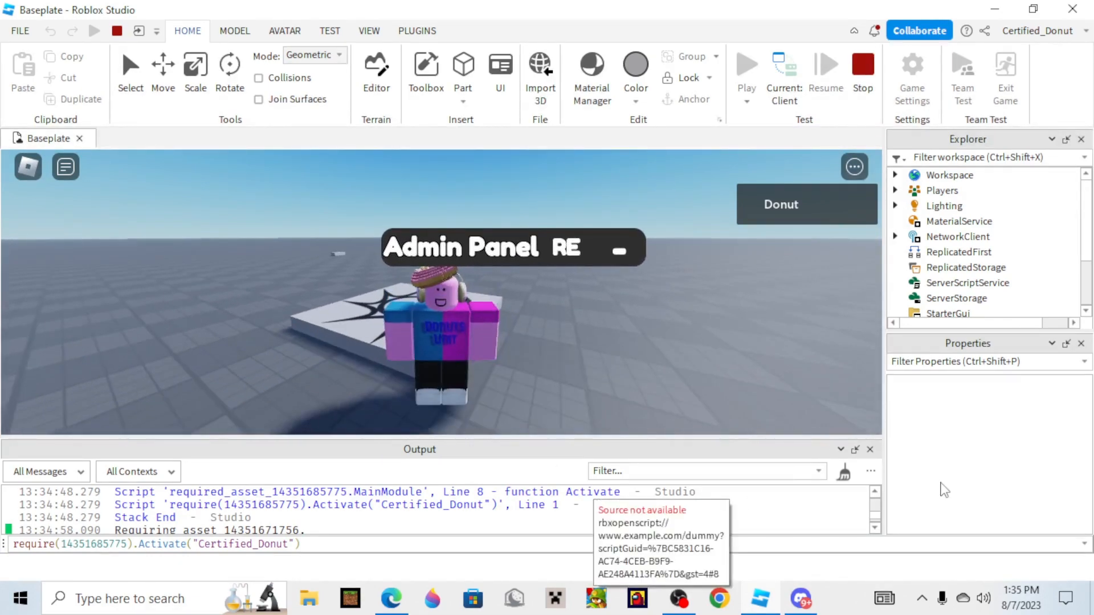
pyautogui.click(870, 449)
pyautogui.click(605, 307)
pyautogui.moveTo(509, 389); pyautogui.dragTo(479, 157)
pyautogui.click(745, 587)
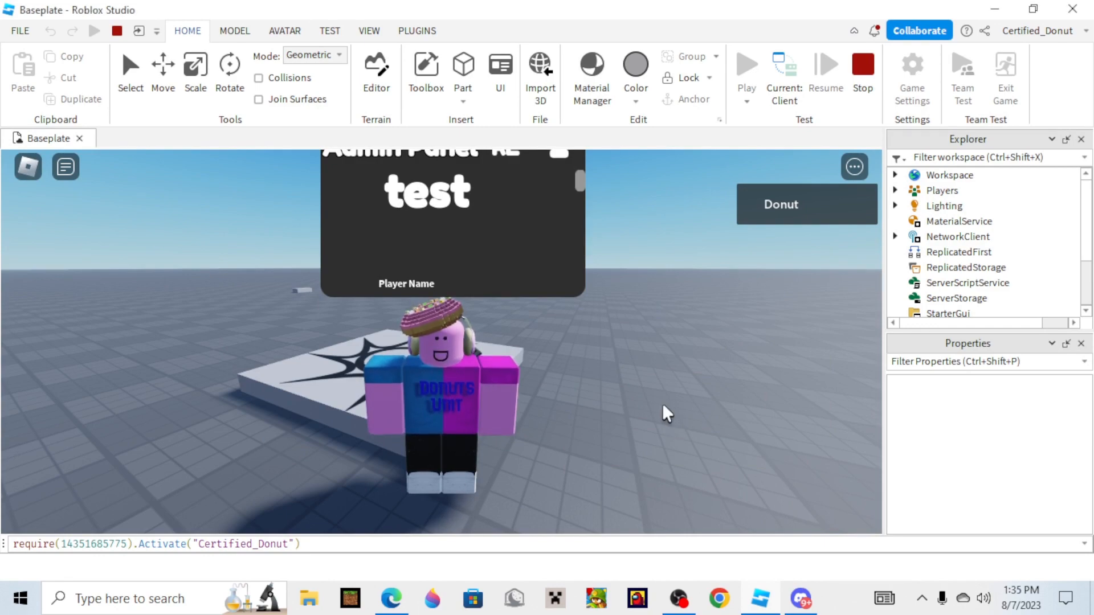
# Move the admin panel down from above the avatar to beside it, fully inside the game view.
pyautogui.press('s')
pyautogui.moveTo(658, 403); pyautogui.dragTo(659, 403, button='right')
pyautogui.scroll(1, 658, 404)
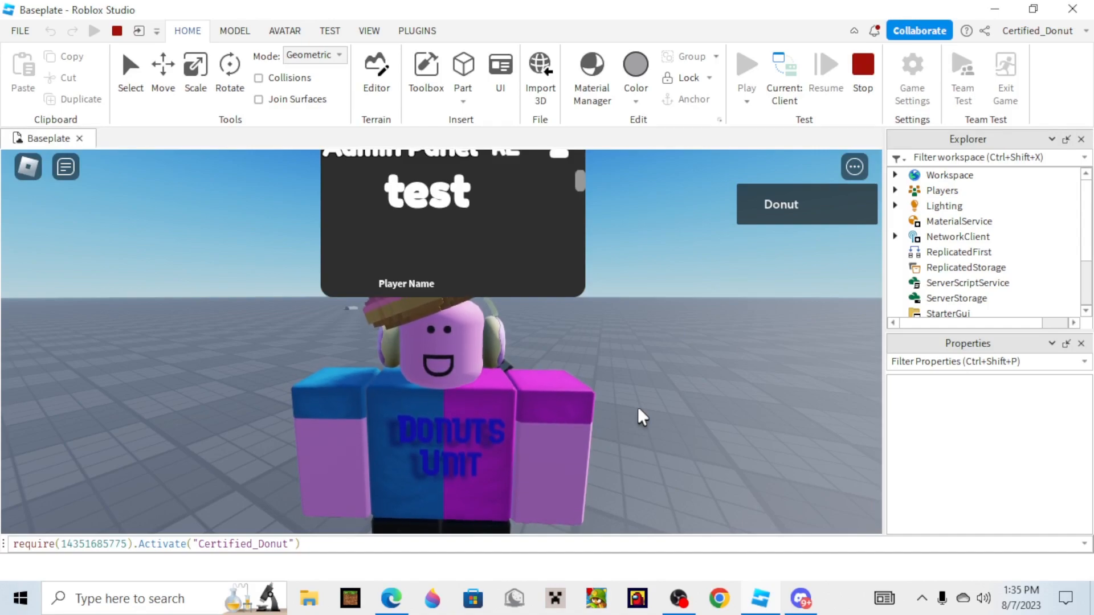
pyautogui.moveTo(489, 458); pyautogui.dragTo(489, 460, button='right')
pyautogui.scroll(3, 489, 459)
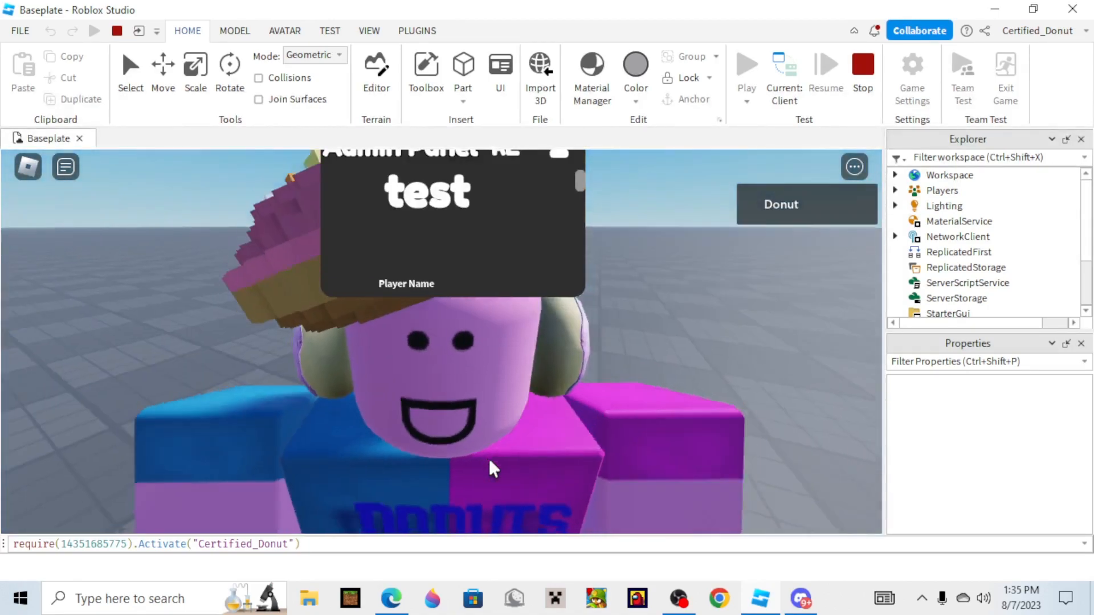
pyautogui.scroll(-4, 489, 460)
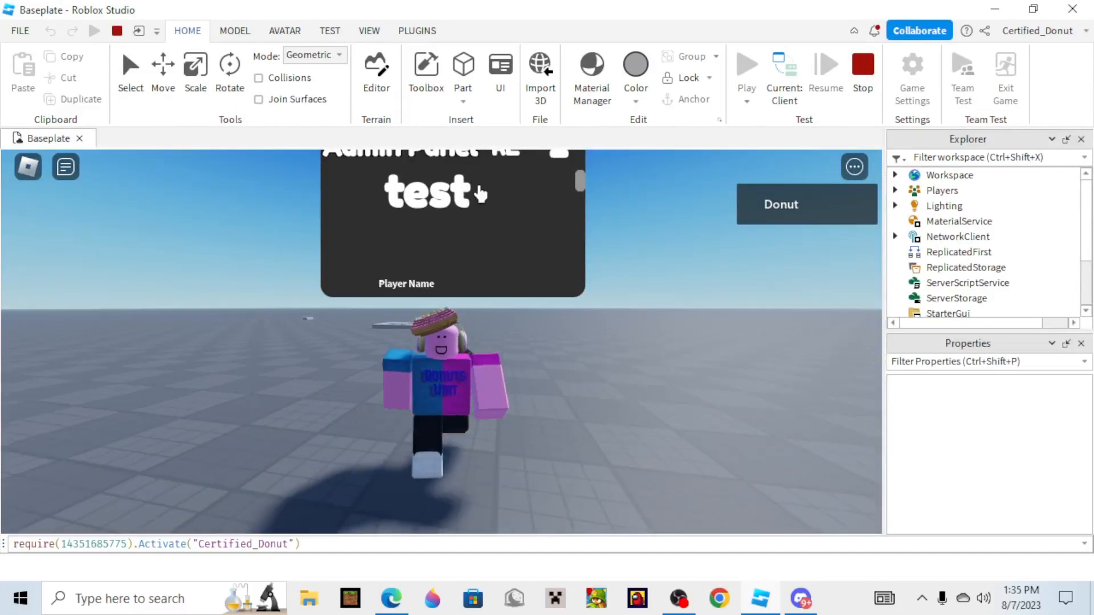
pyautogui.moveTo(480, 191); pyautogui.dragTo(651, 349)
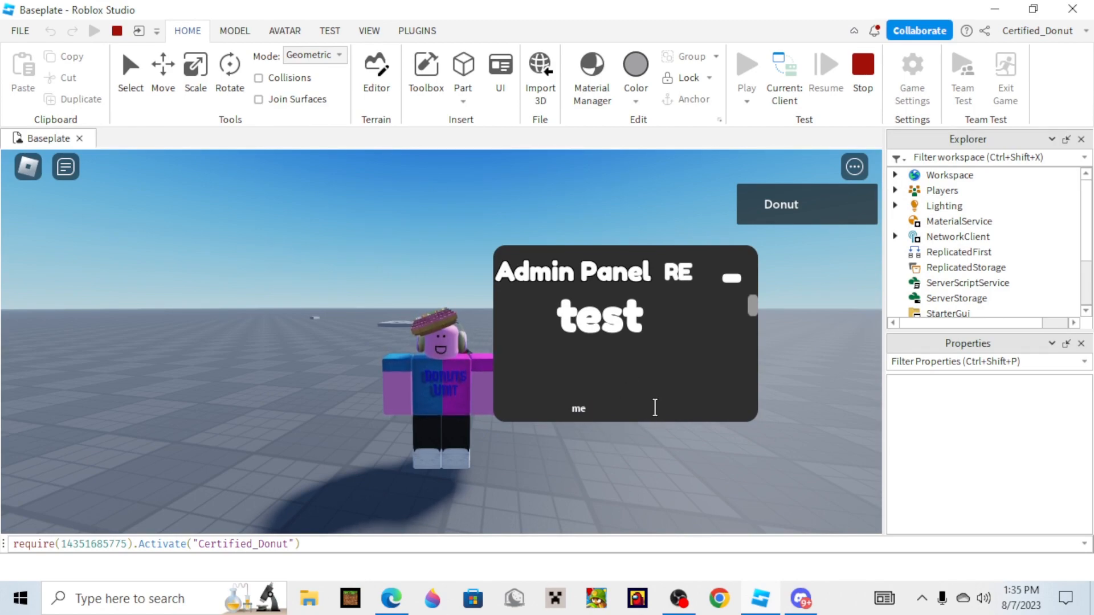
# Walk the avatar across the baseplate with the admin panel open to test movement.
pyautogui.write('dw')
pyautogui.click(399, 454)
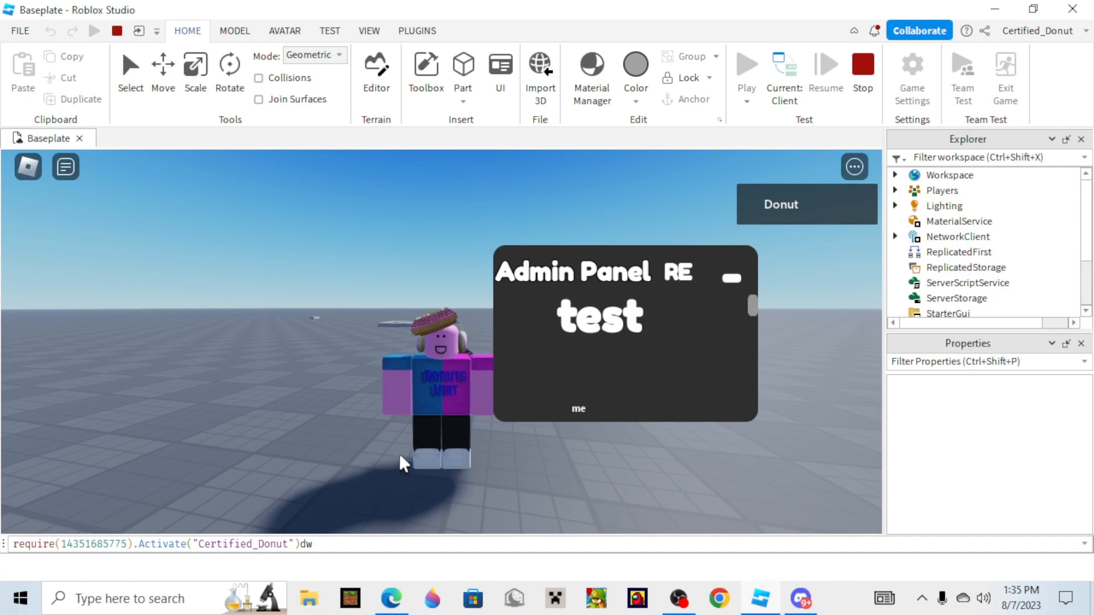
pyautogui.moveTo(399, 454); pyautogui.dragTo(371, 443, button='right')
pyautogui.press('w')
# Replace the text in the admin panel's player name field with me.
pyautogui.click(602, 403)
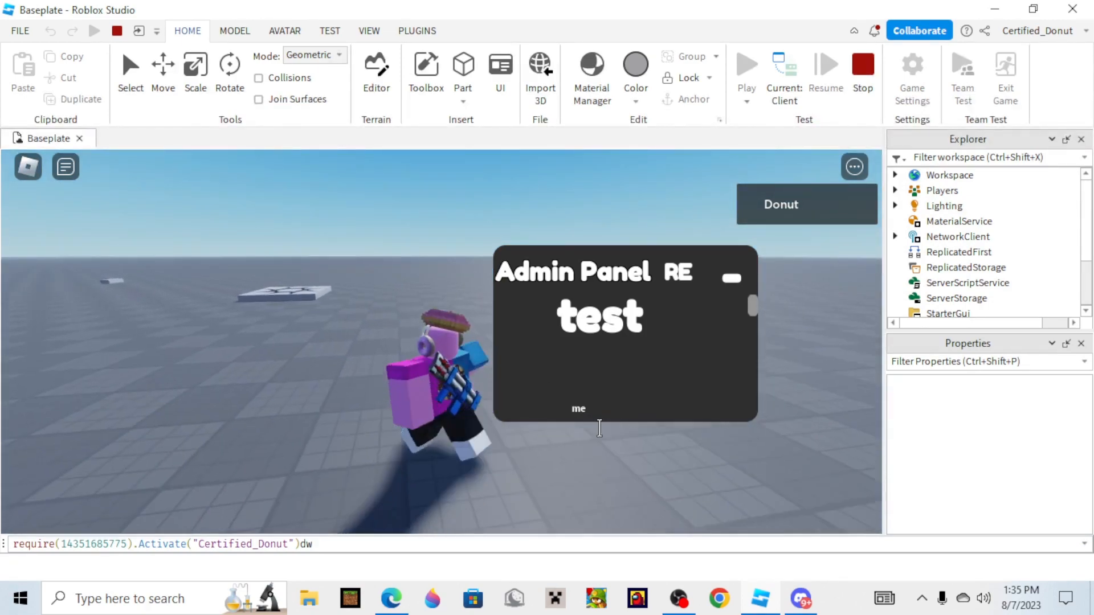
pyautogui.write('aa')
pyautogui.press('BackSpace')
pyautogui.press('BackSpace')
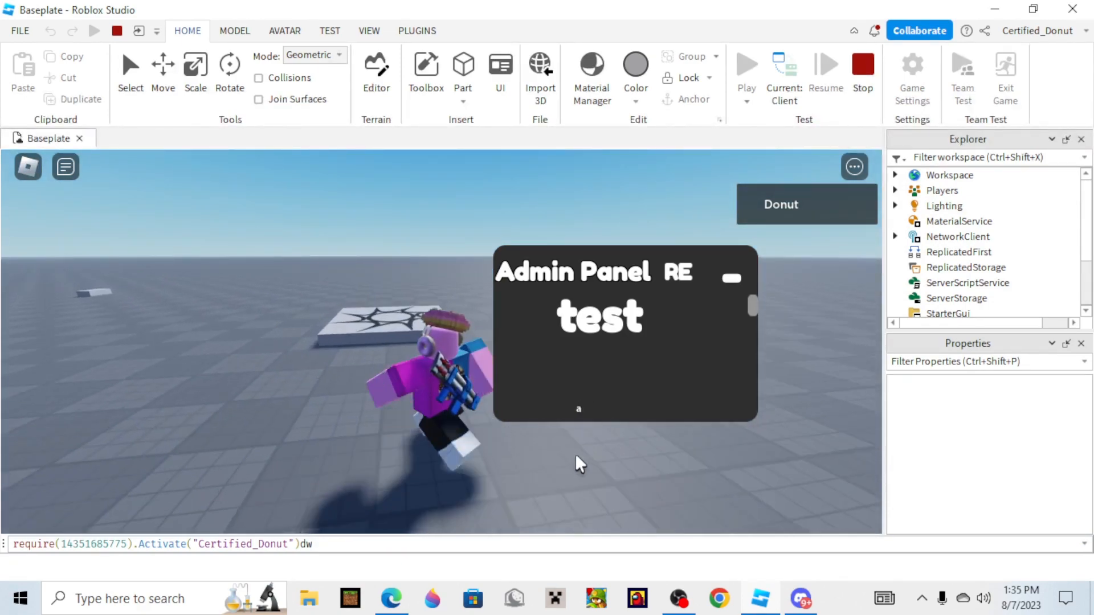
pyautogui.write('me')
# Bring the avatar into a close-up front view and shift the admin panel clear of its face.
pyautogui.moveTo(186, 343); pyautogui.dragTo(202, 338, button='right')
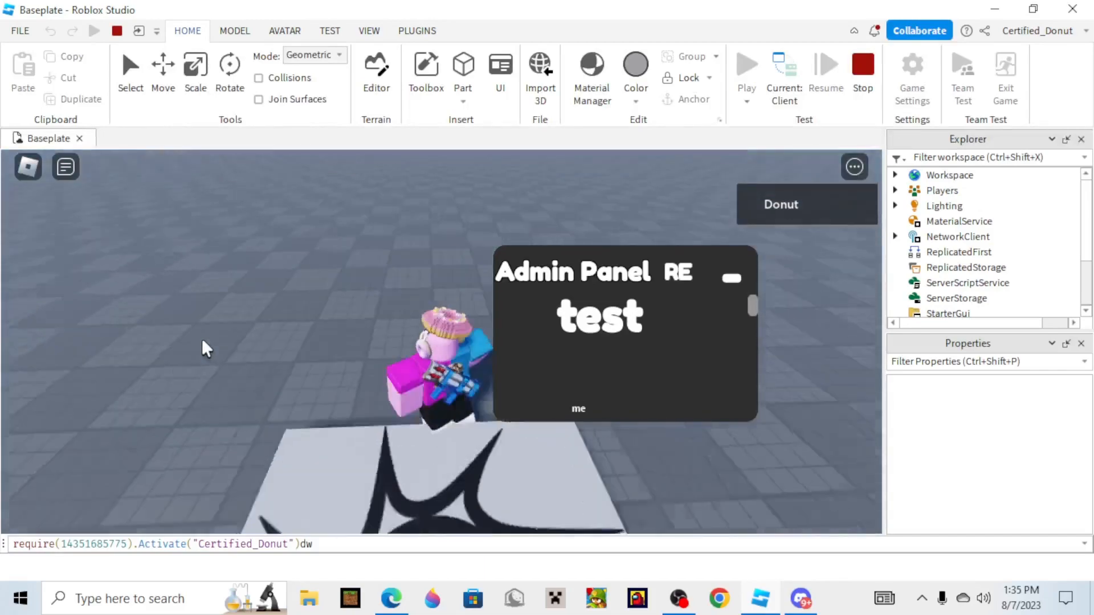
pyautogui.press('s')
pyautogui.moveTo(564, 429); pyautogui.dragTo(215, 471, button='right')
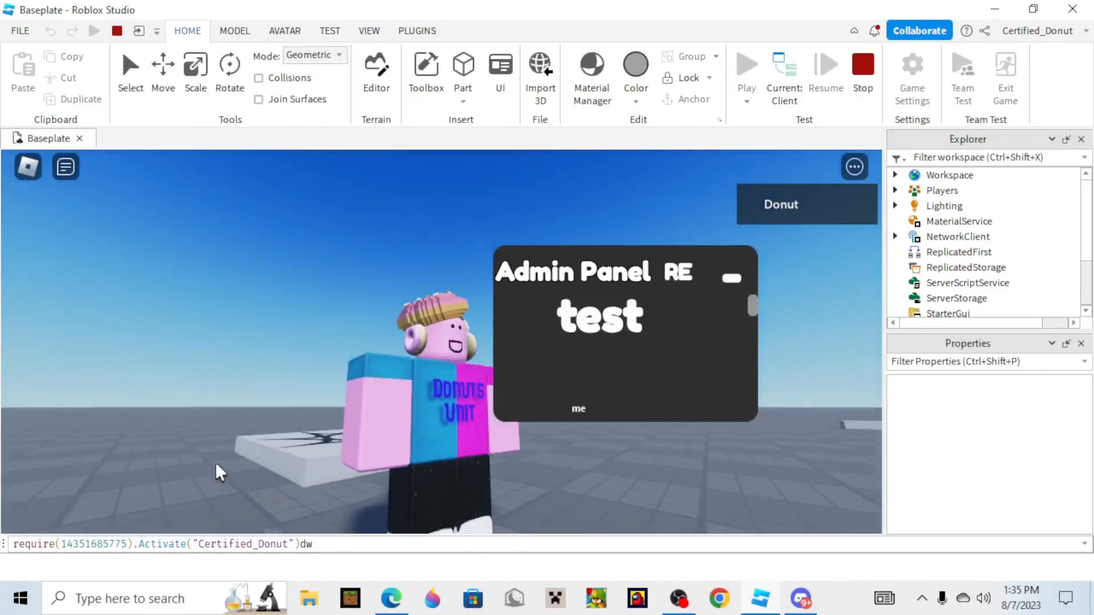
pyautogui.scroll(3, 215, 472)
pyautogui.moveTo(615, 266); pyautogui.dragTo(663, 241)
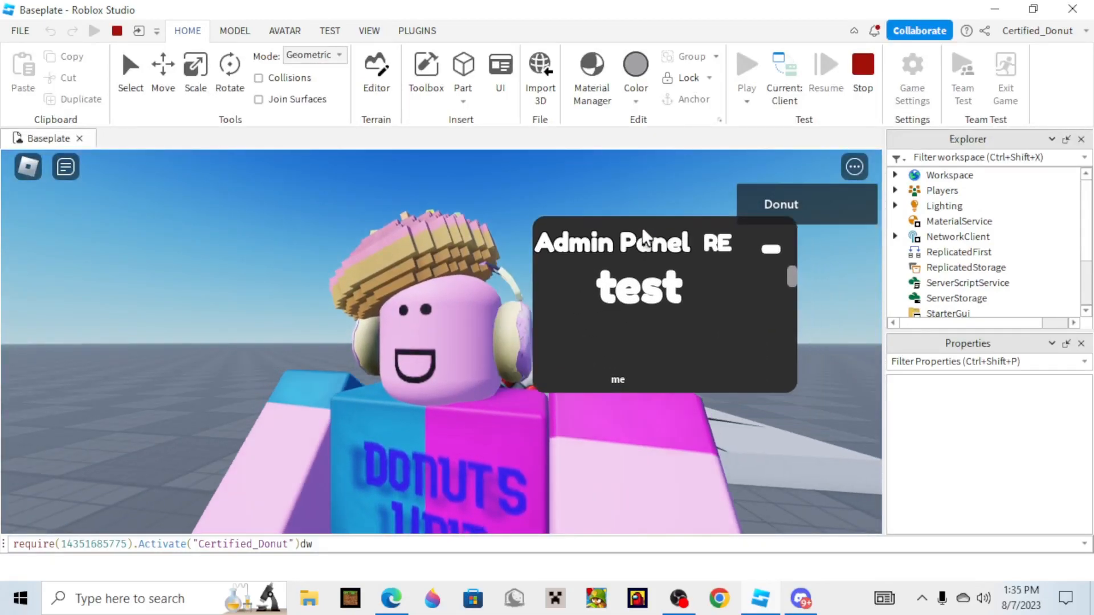
pyautogui.moveTo(372, 223); pyautogui.dragTo(362, 227, button='right')
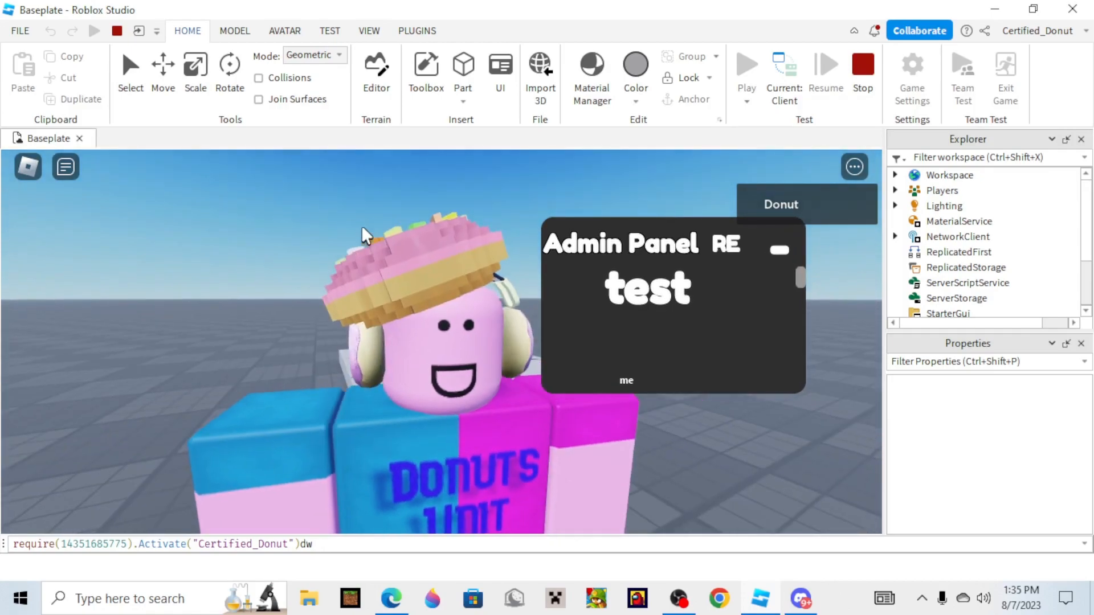